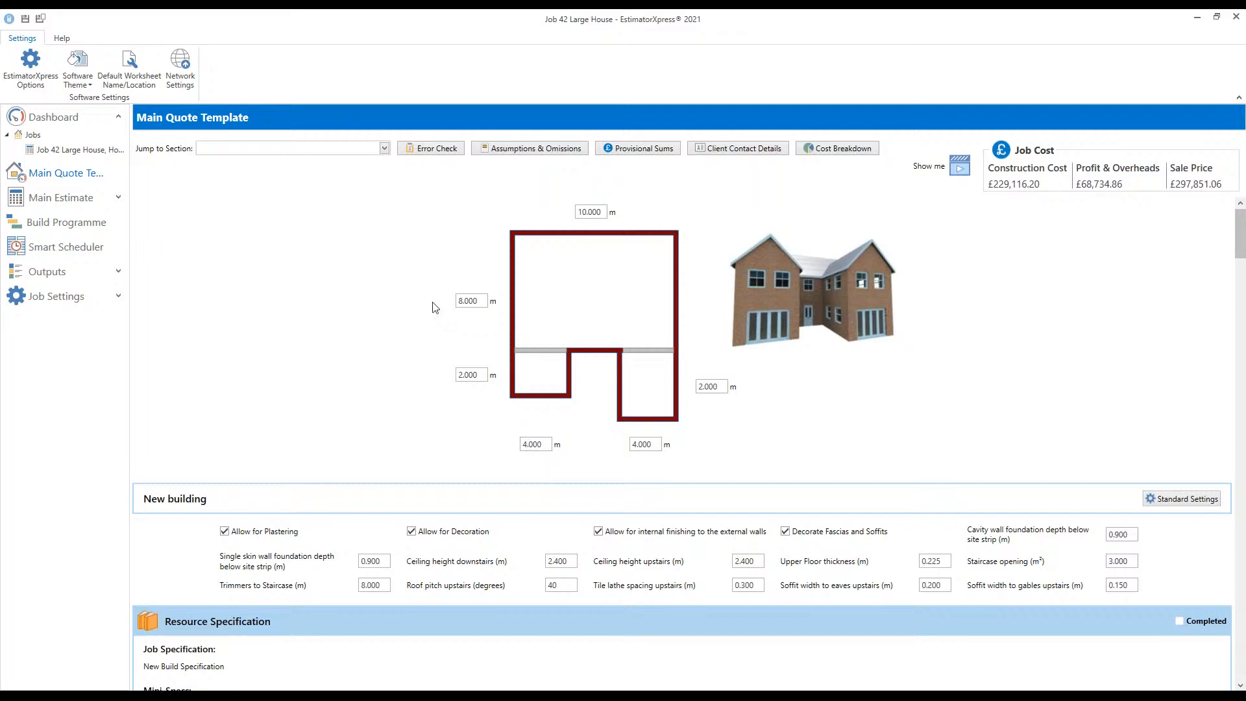
Open the build programme and, in its display settings, turn off showing days and the alternate row style
click(77, 226)
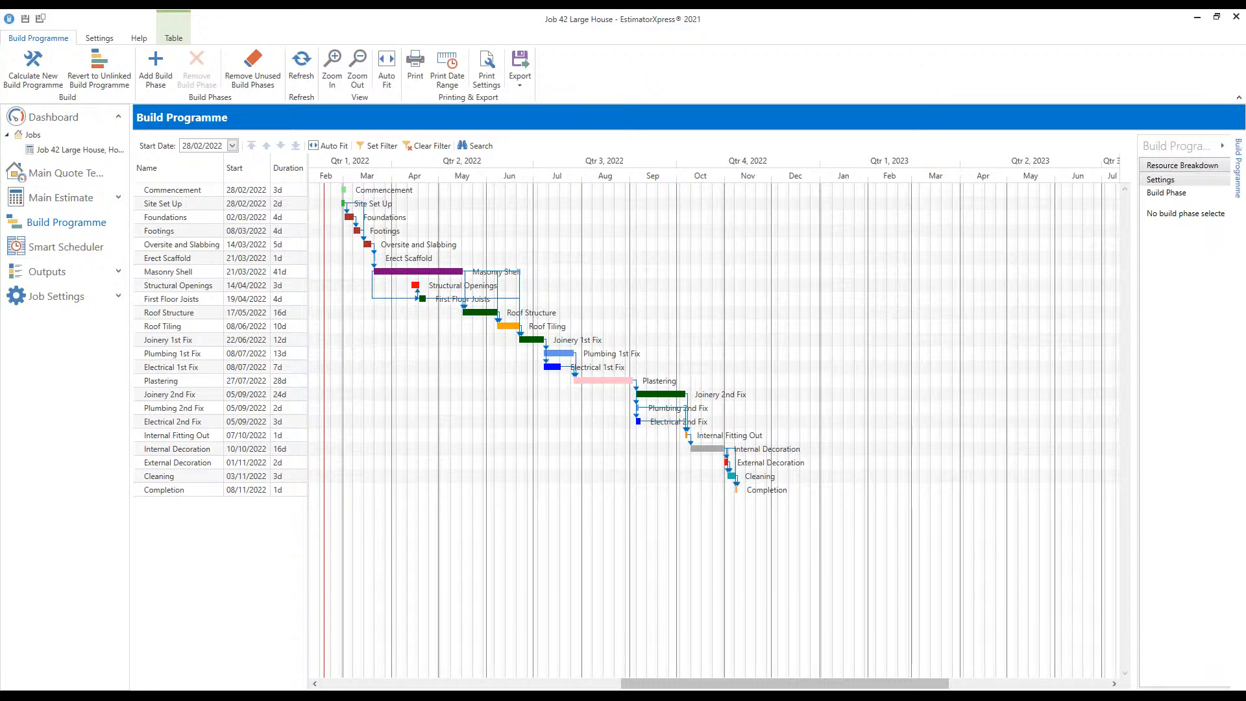
click(1161, 180)
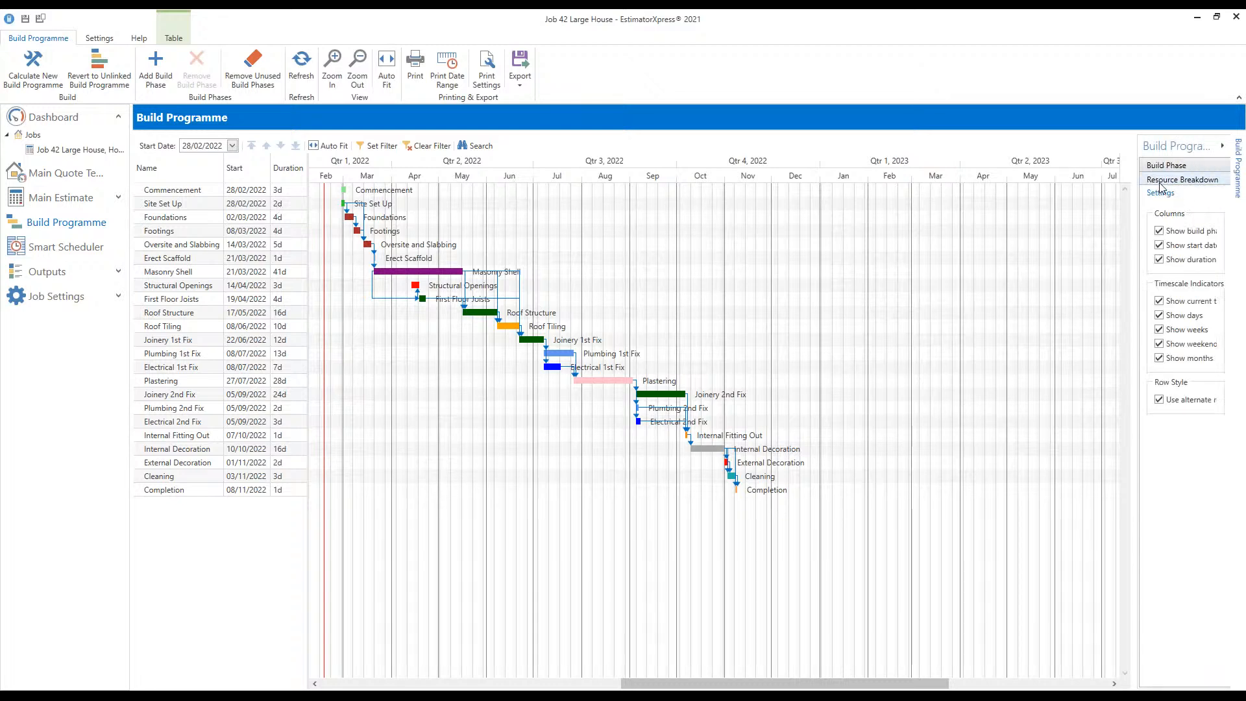
click(1161, 316)
click(1160, 400)
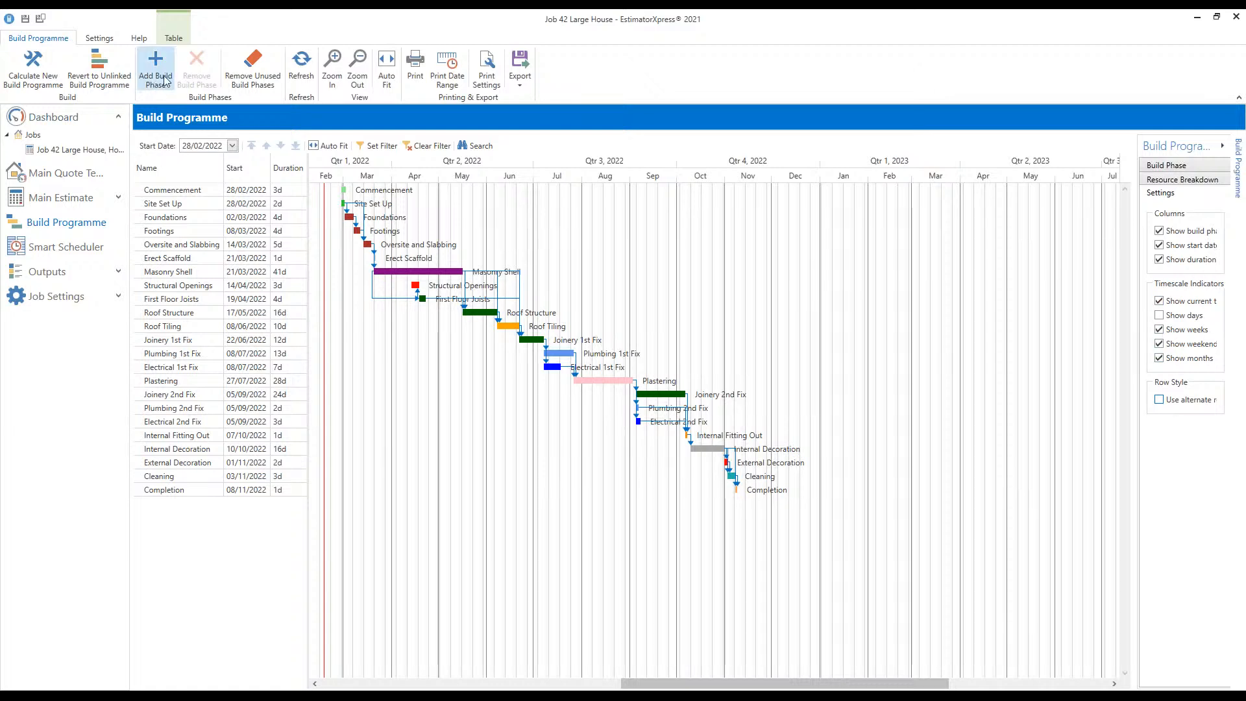
Start calculating a new build programme, review the gangs and durations for each build phase, and continue to the programme preview
click(56, 65)
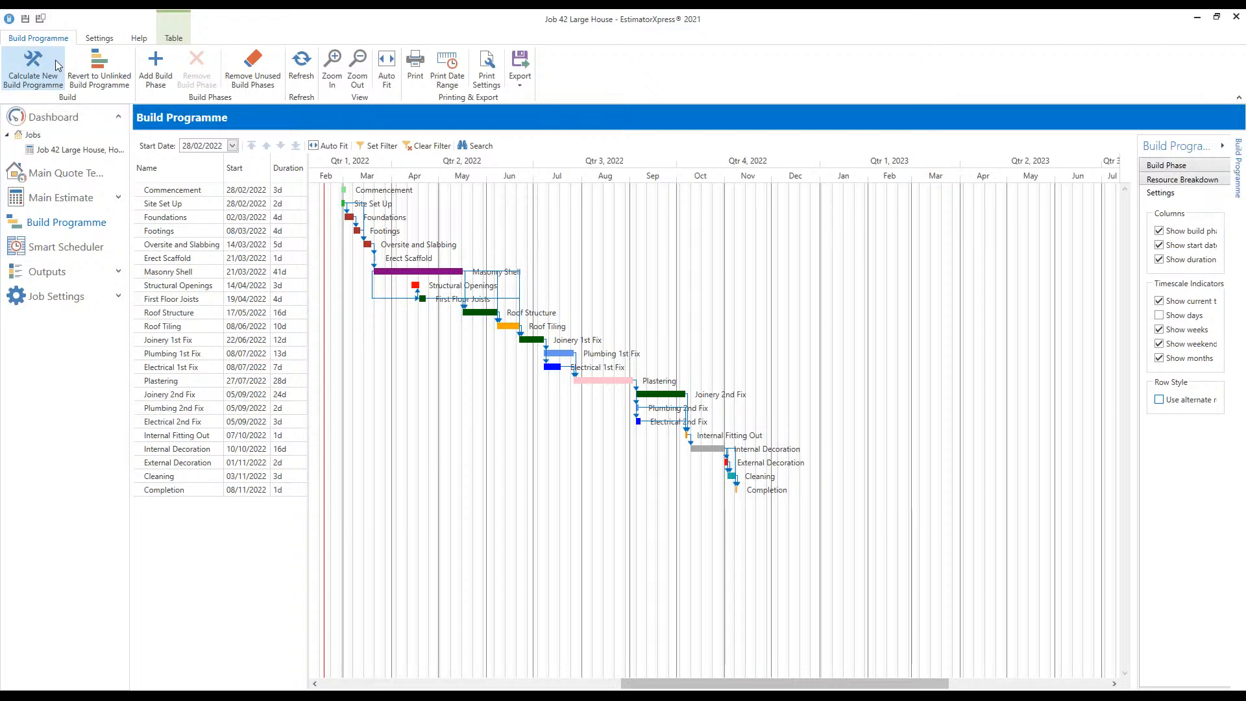
click(681, 378)
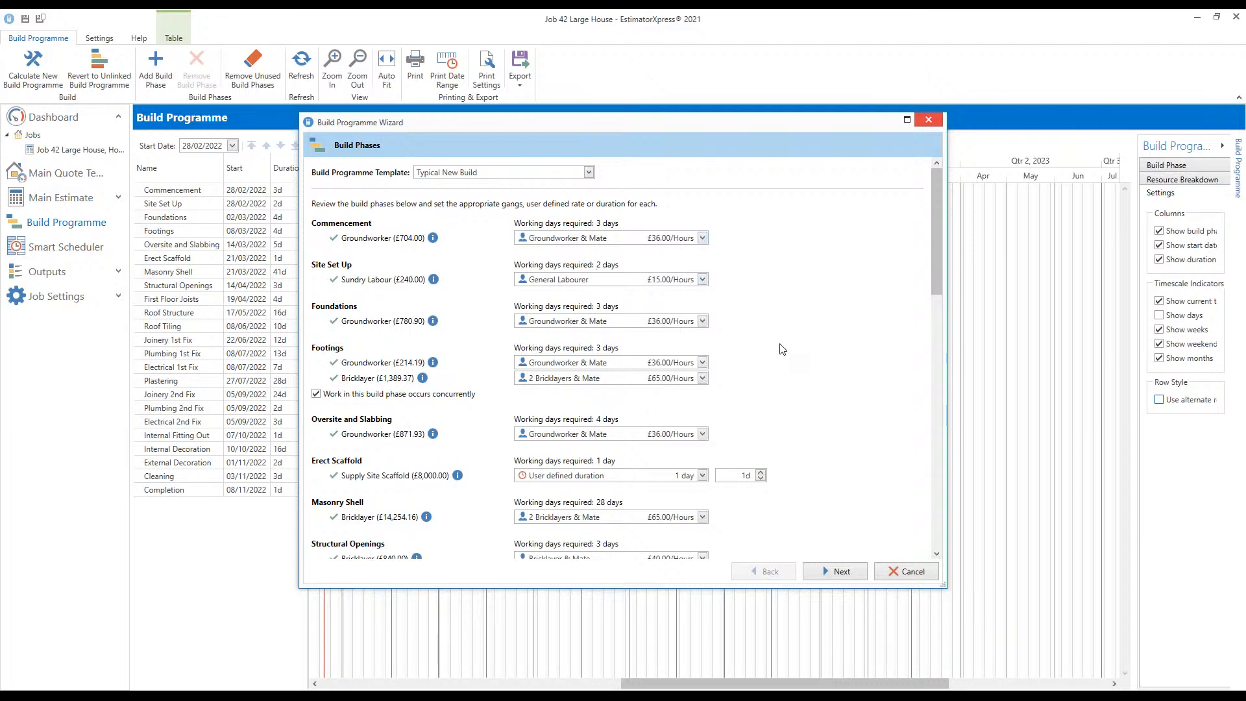
scroll(782, 349, down, 8)
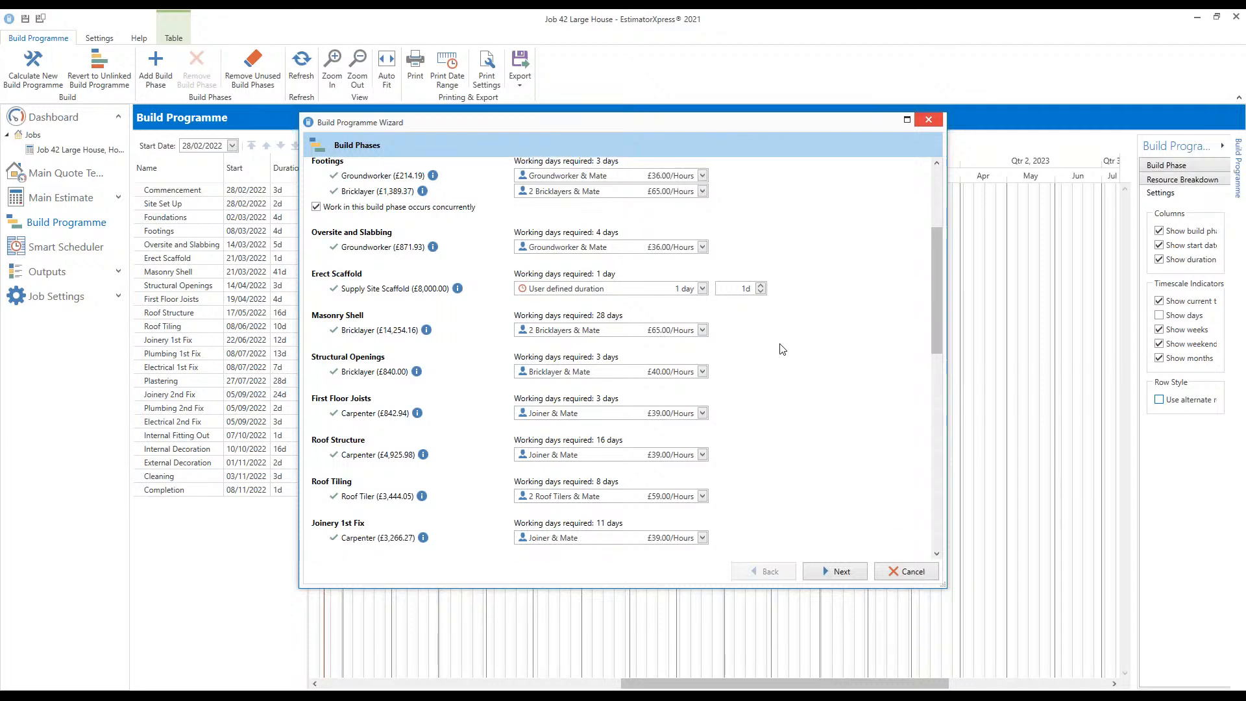
scroll(782, 350, down, 9)
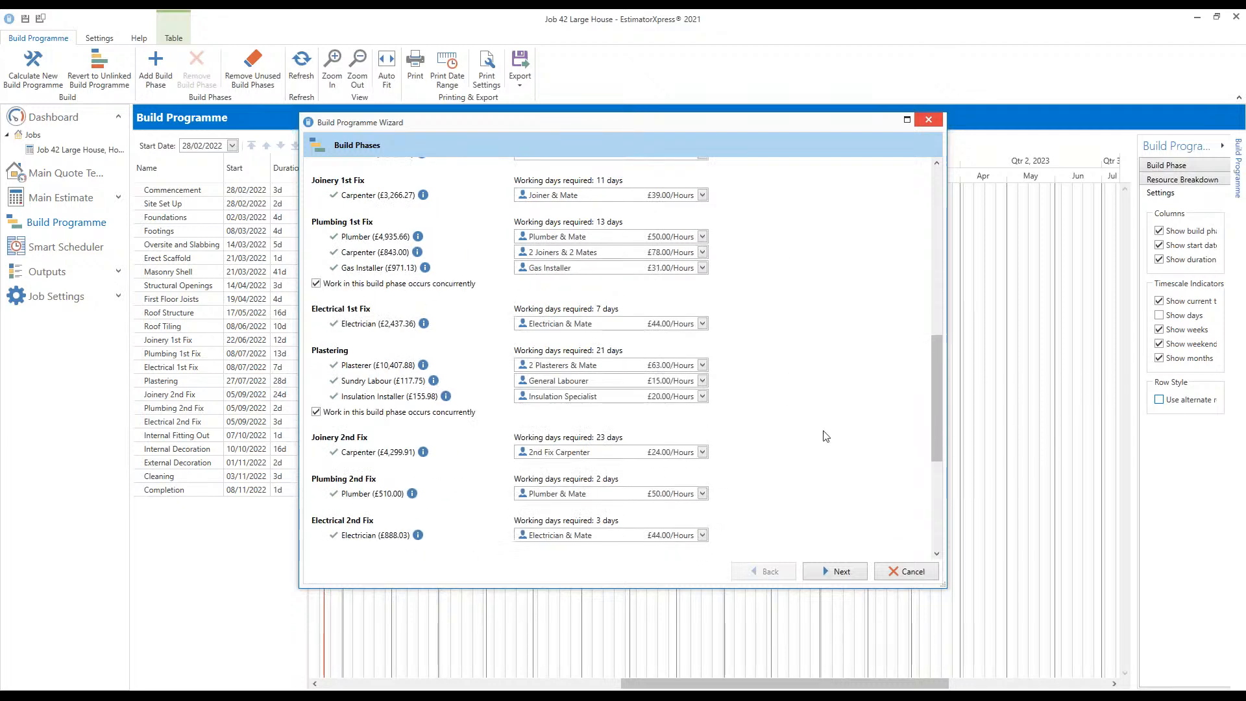
click(841, 571)
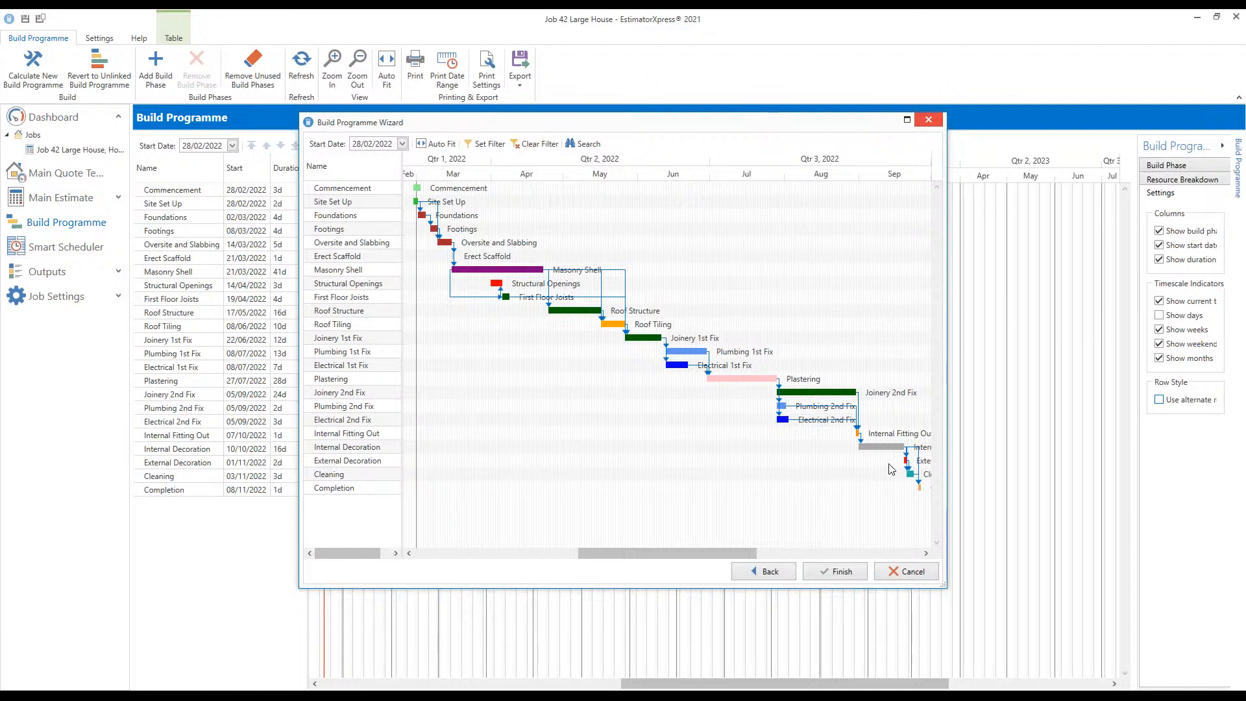
Set the programme start date to 18/04/2022, auto-fit the chart and finish the Build Programme Wizard
click(403, 145)
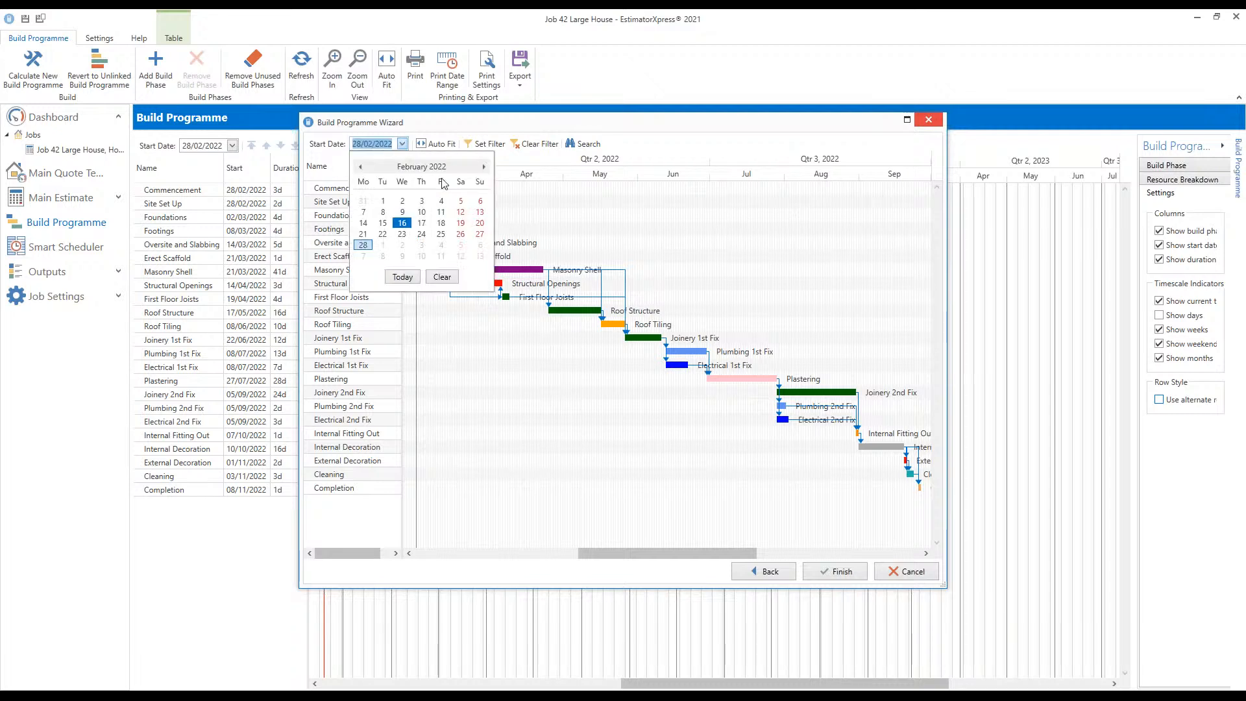
click(484, 168)
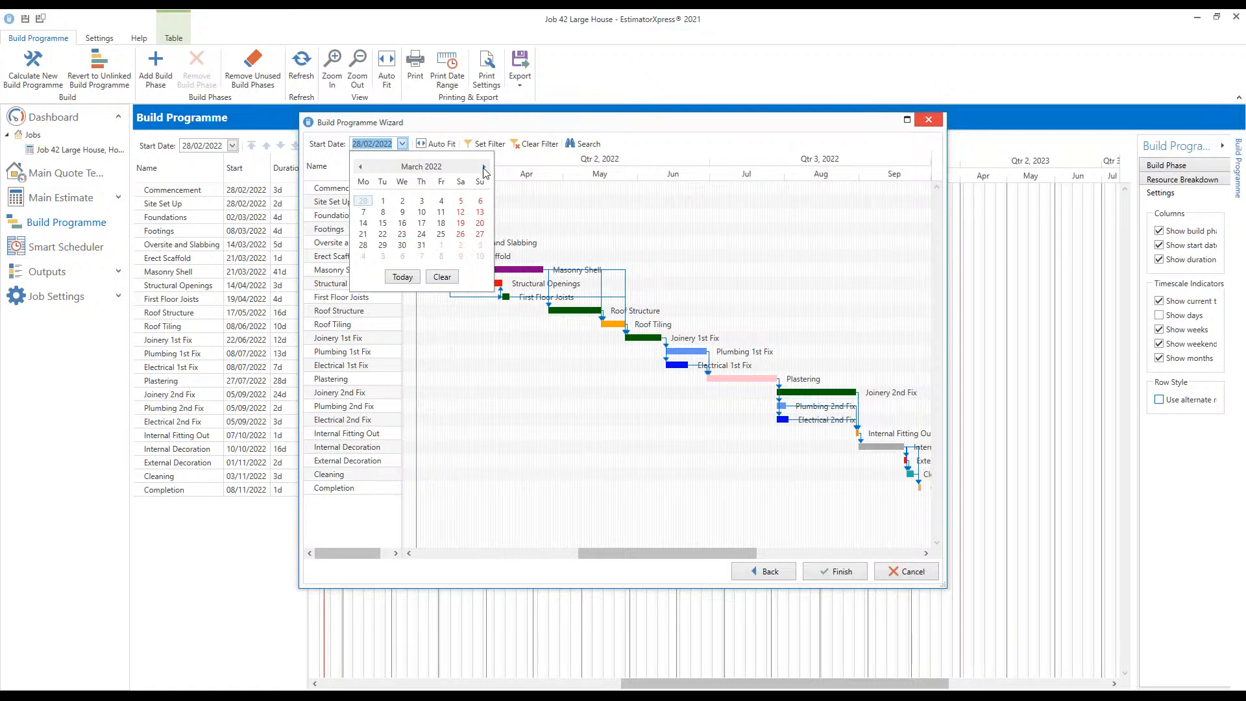
click(483, 168)
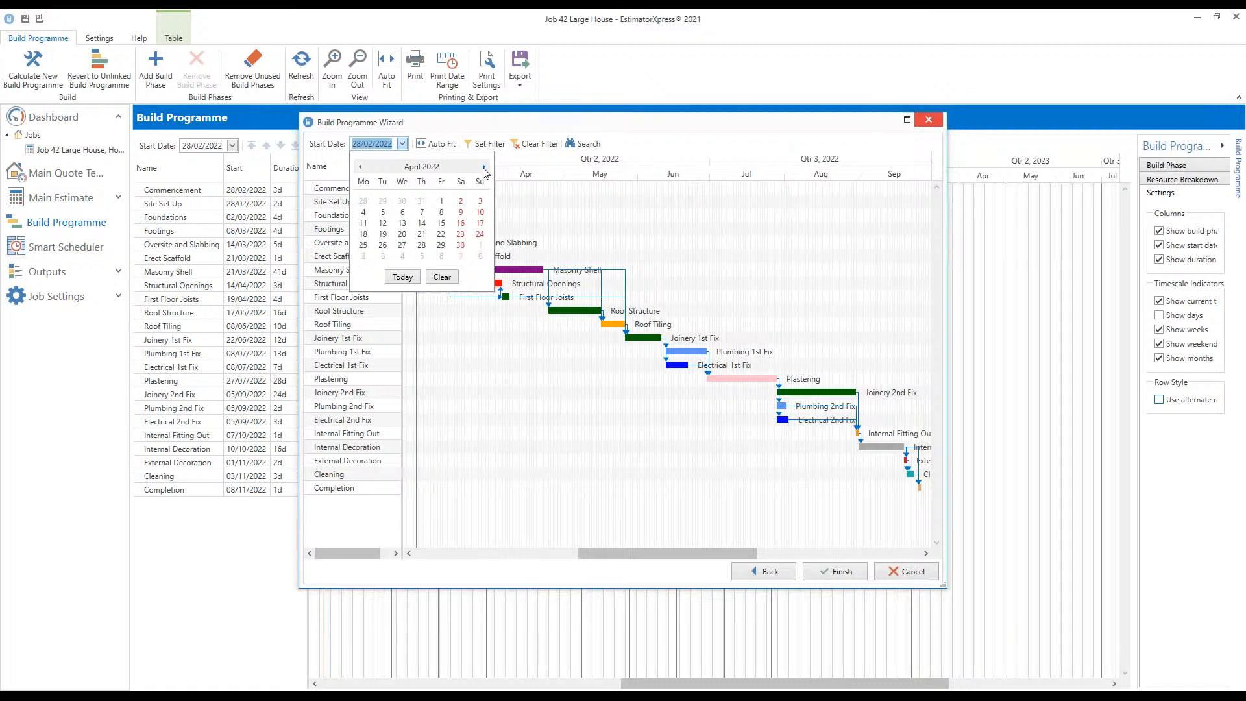
click(361, 238)
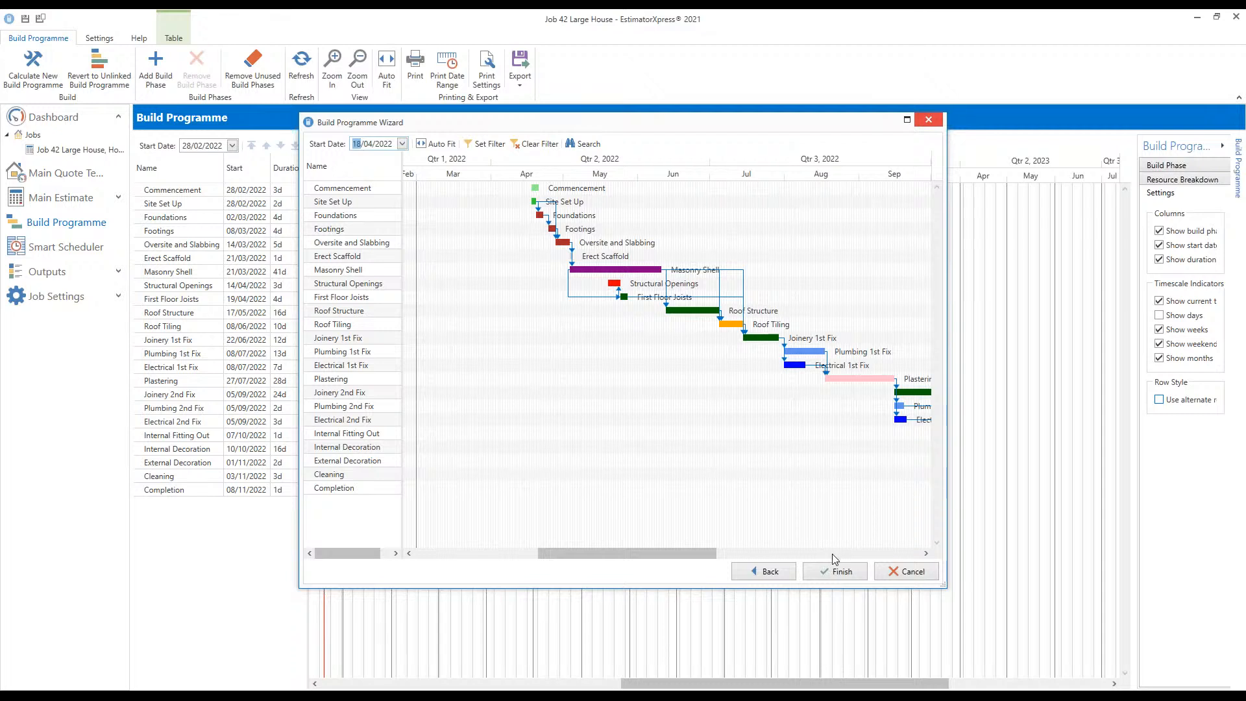
click(425, 145)
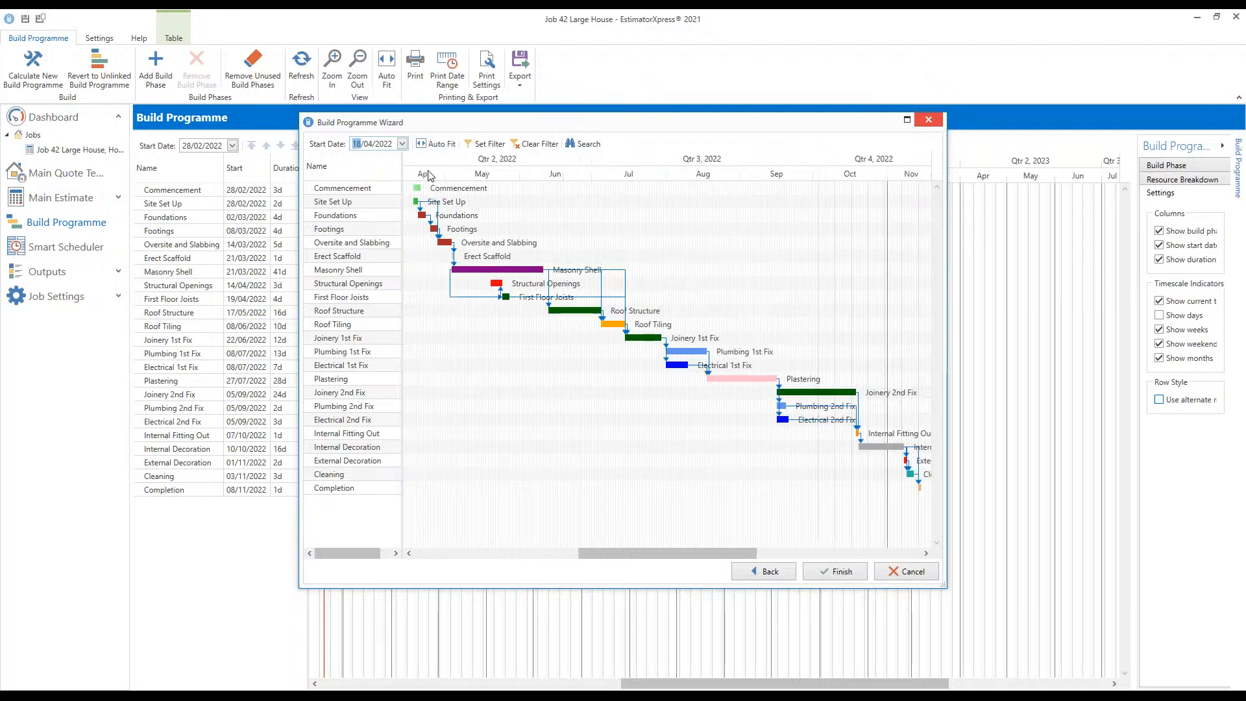
click(841, 578)
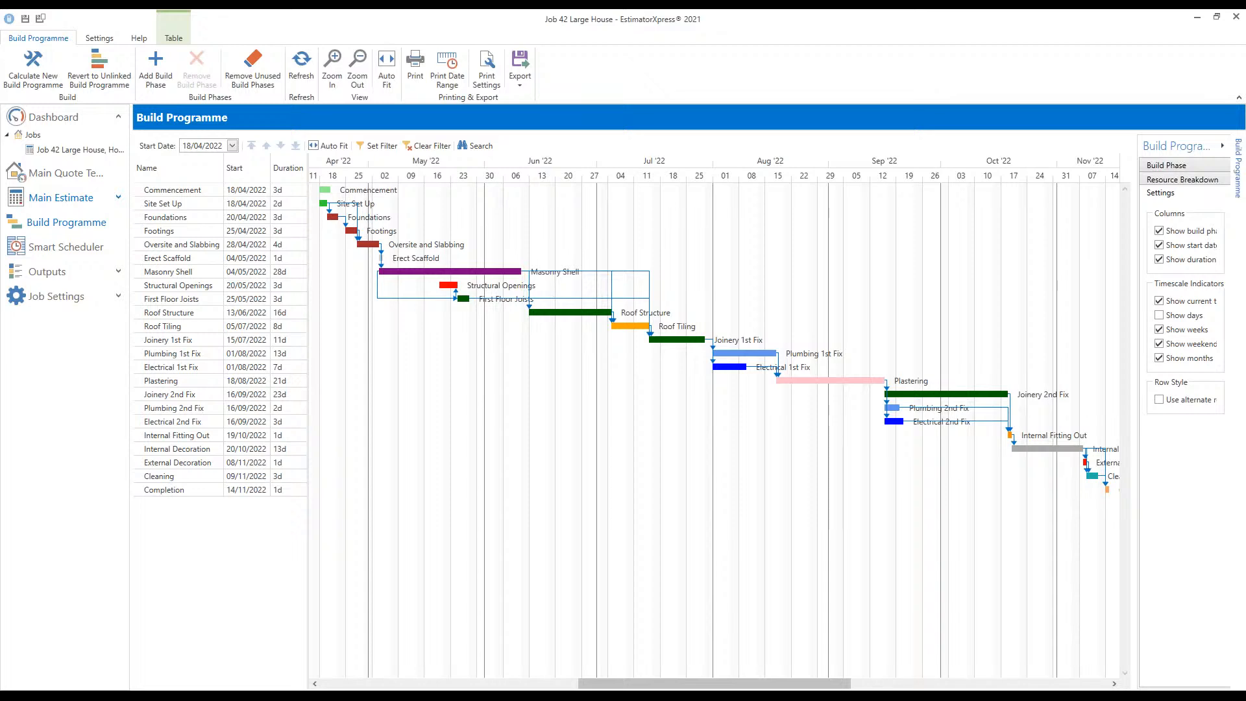
Open resource quantity rounding from the main estimate and look through its rounding settings and rules, ending on the resource substitutions
click(61, 198)
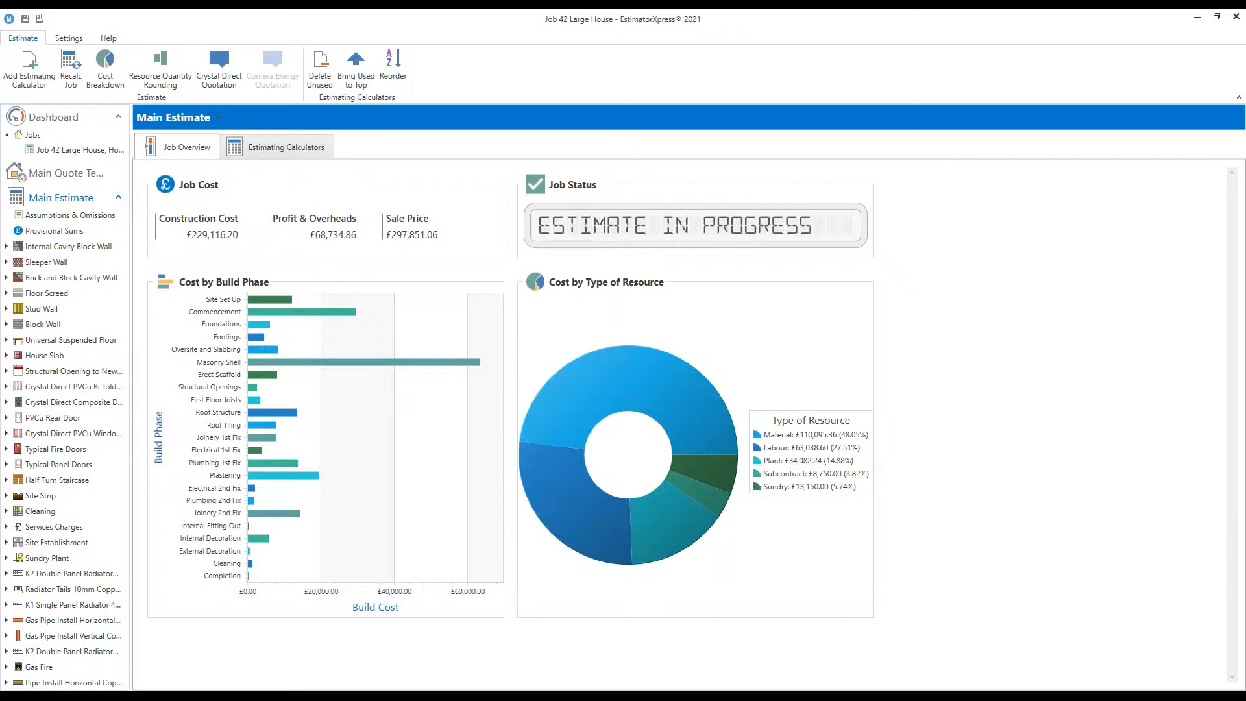
click(157, 61)
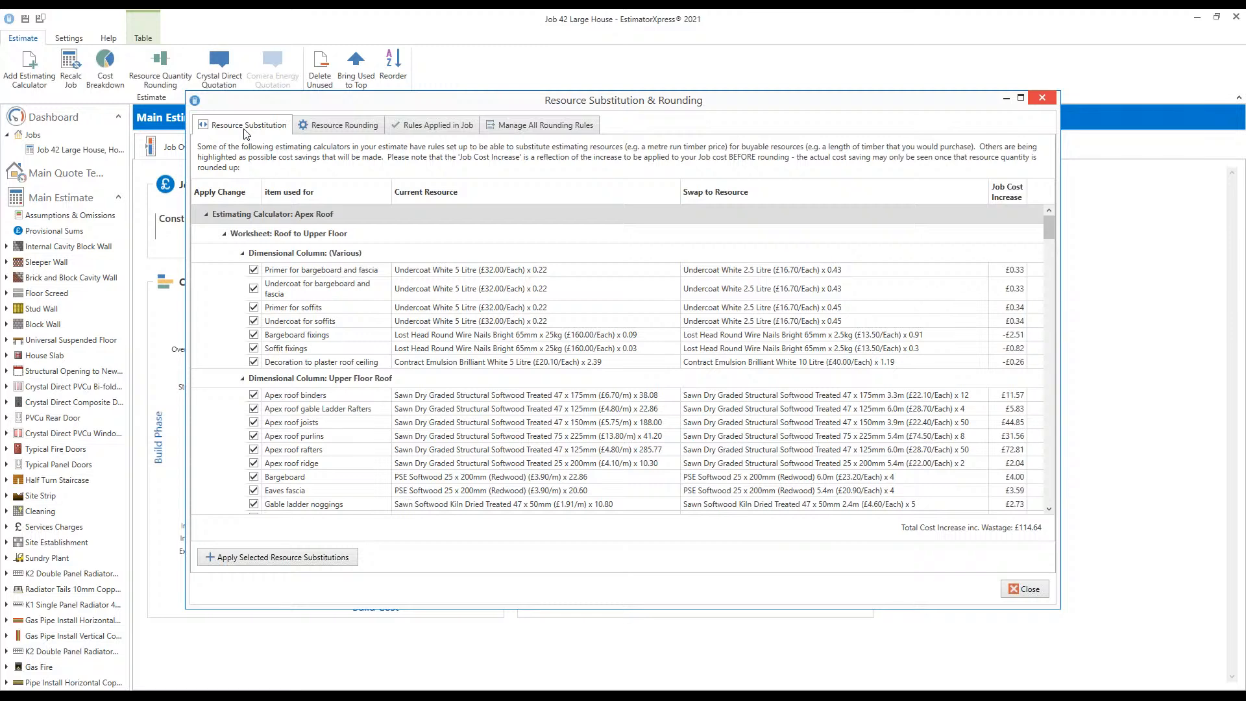
click(340, 130)
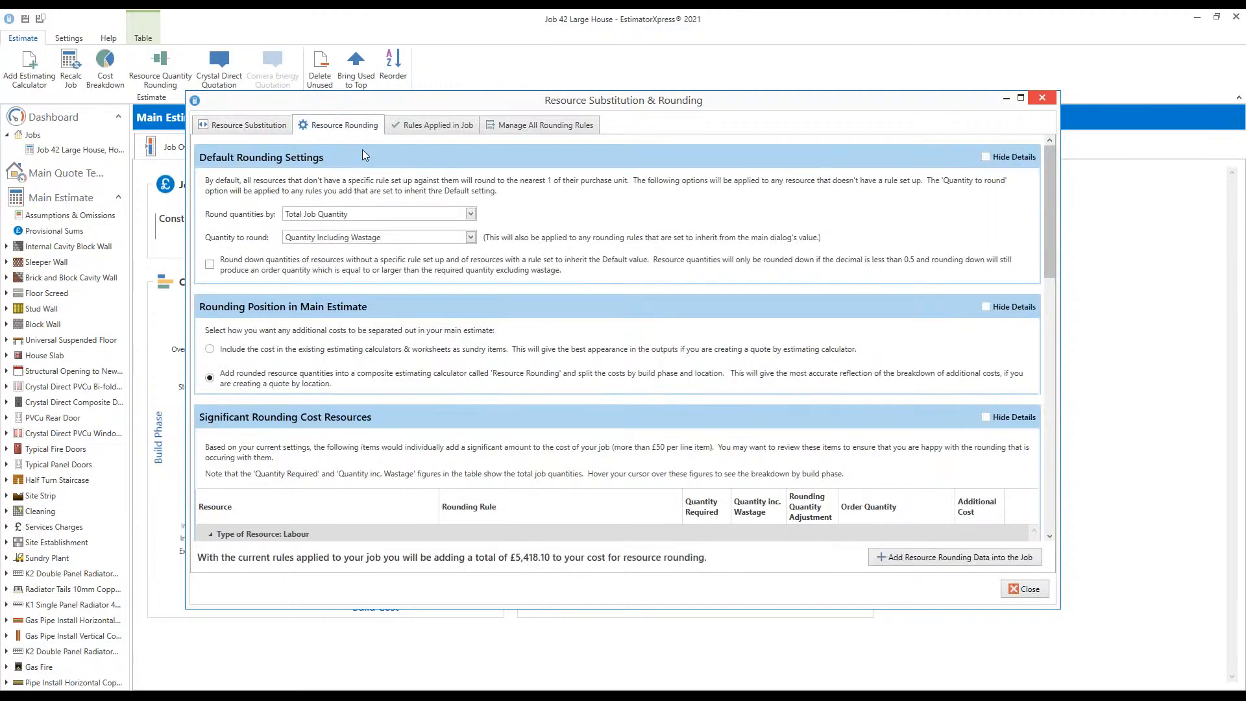
click(421, 130)
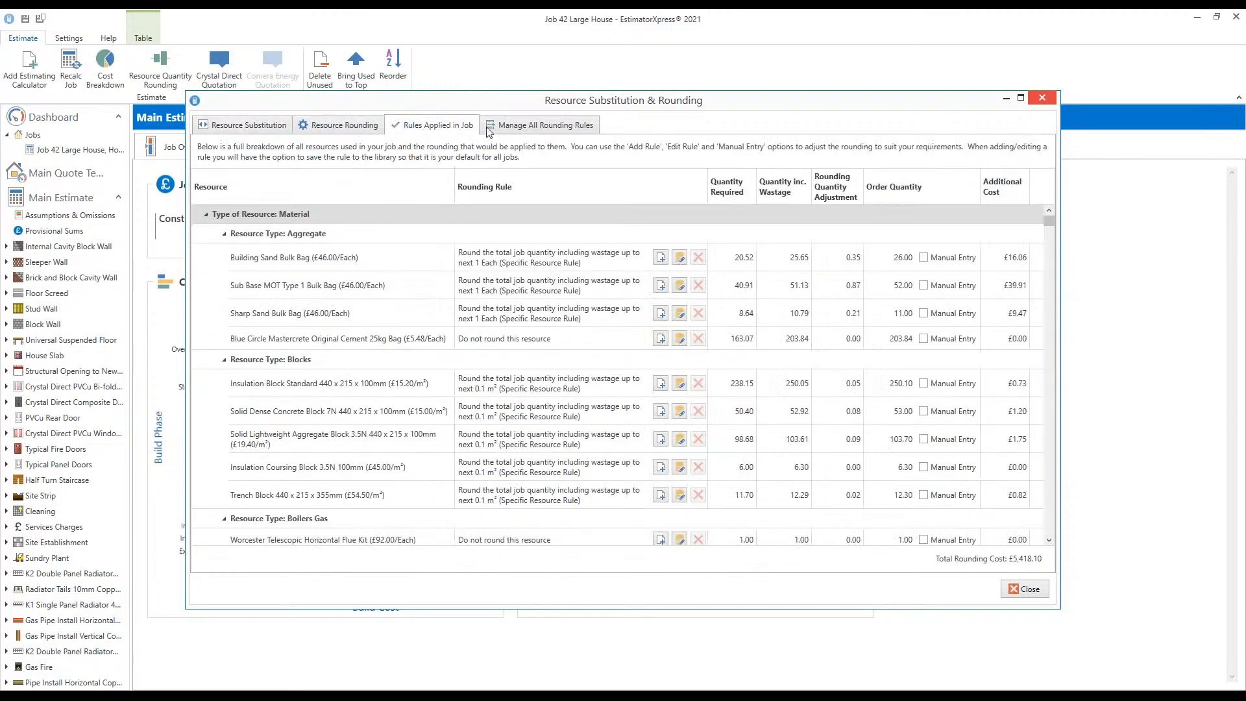
click(523, 128)
click(324, 124)
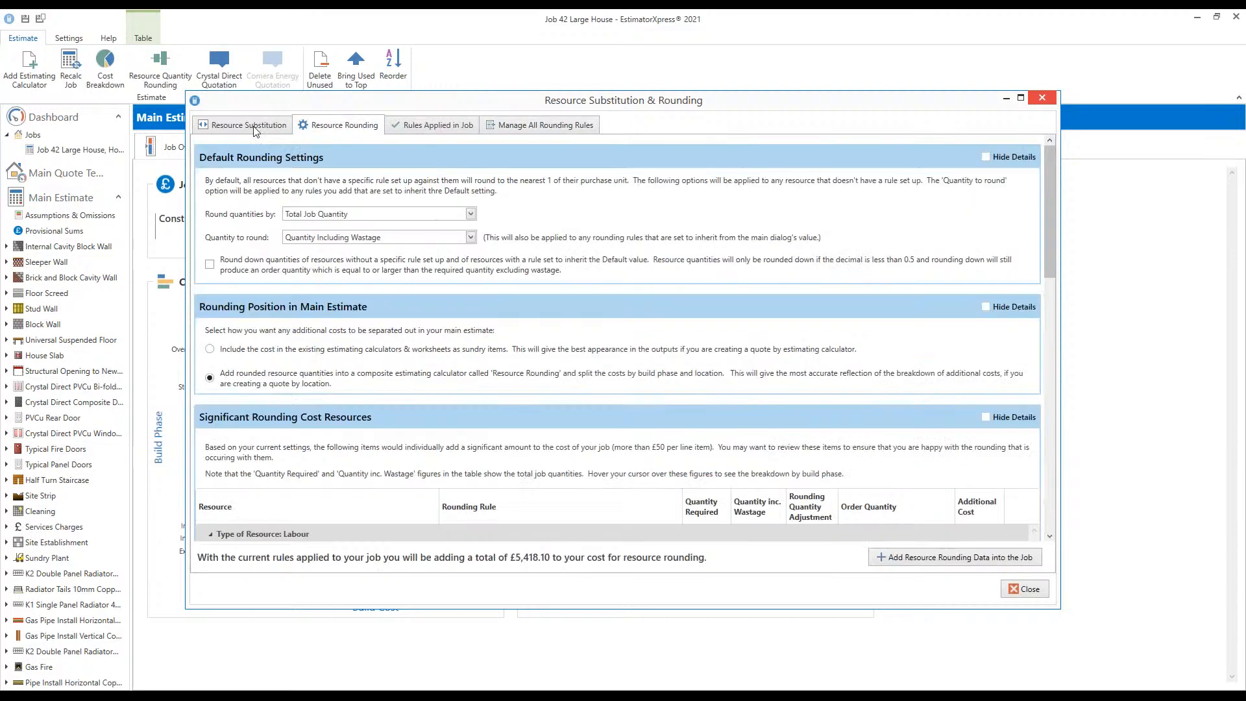
click(249, 127)
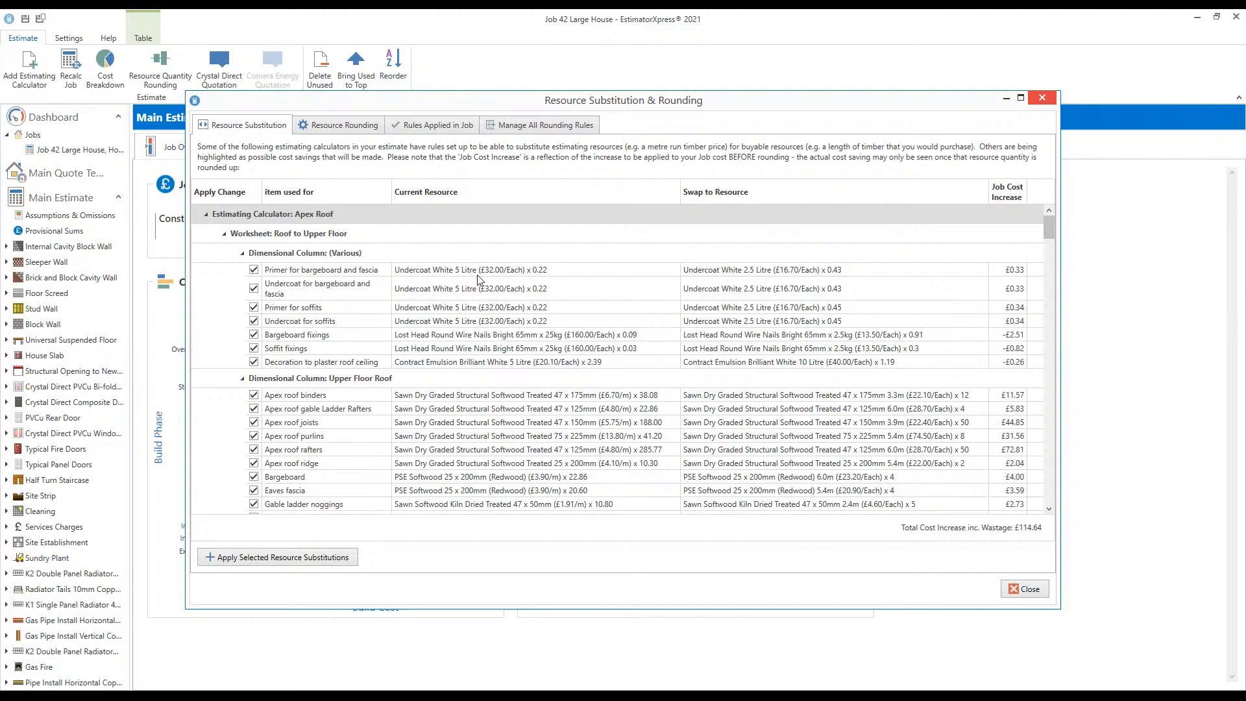
Examine the current and swap-to resources and their cost increases for the Apex Roof and Apex Valley Roof calculators
click(755, 274)
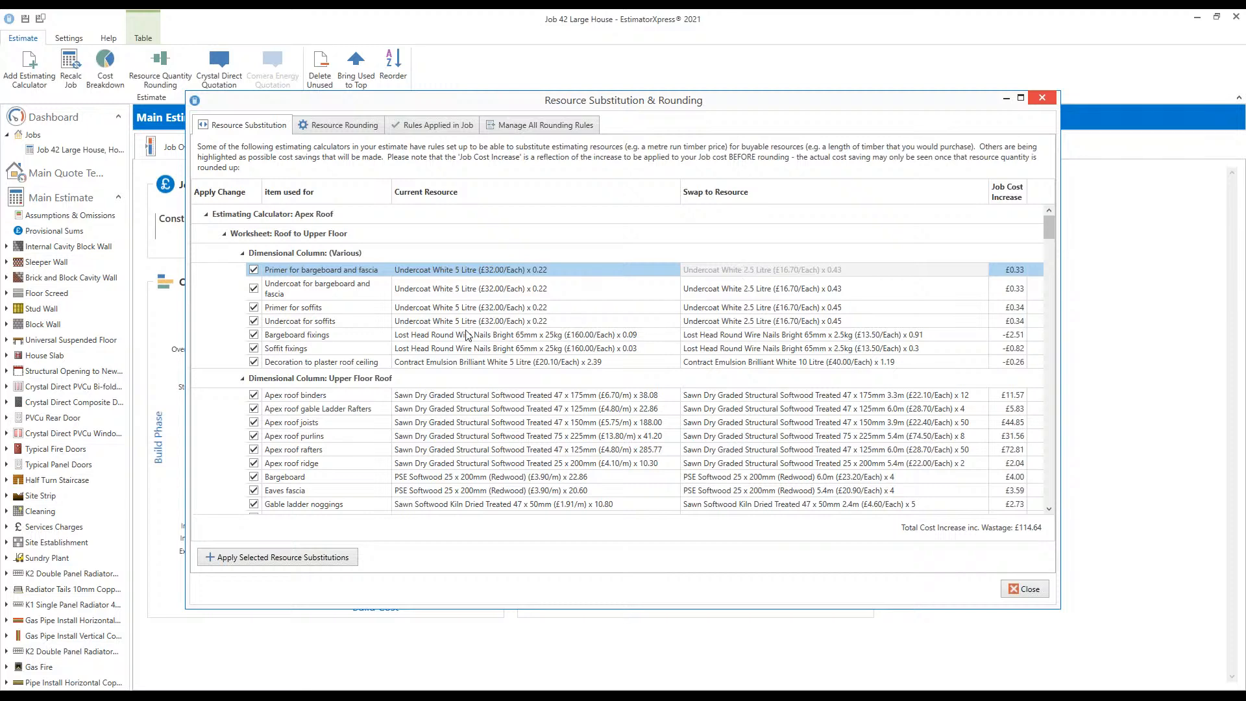
click(472, 351)
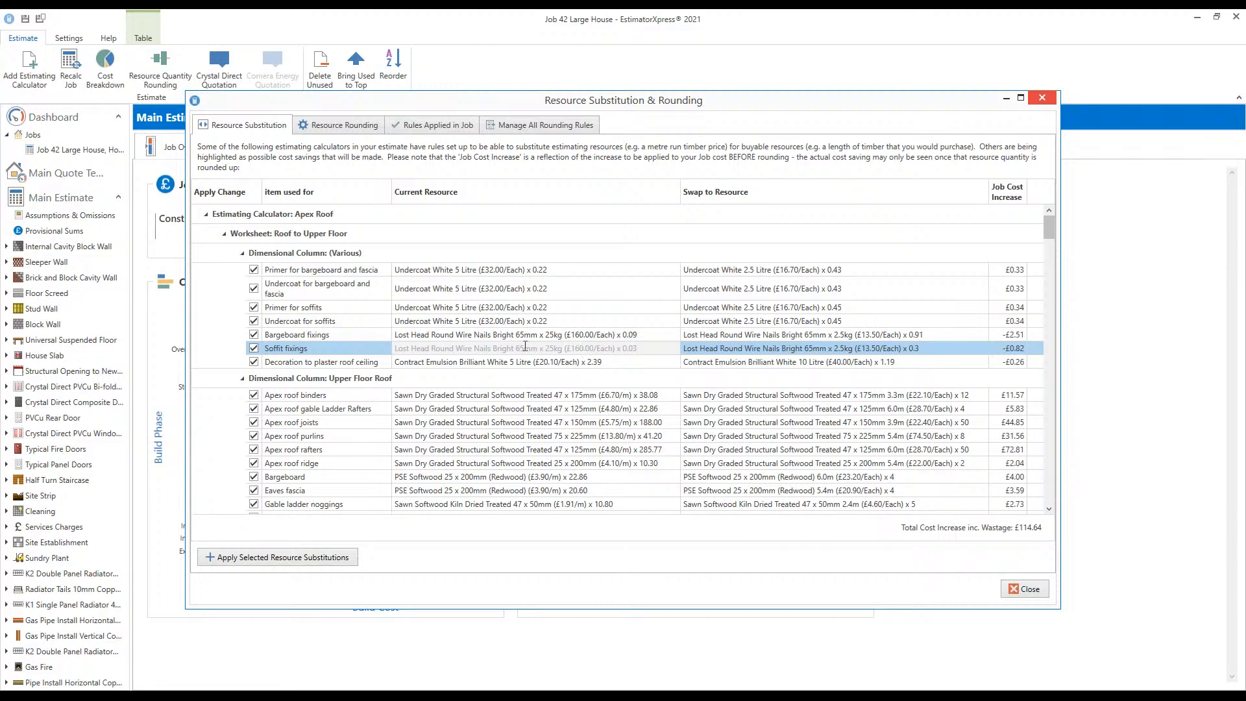
click(818, 349)
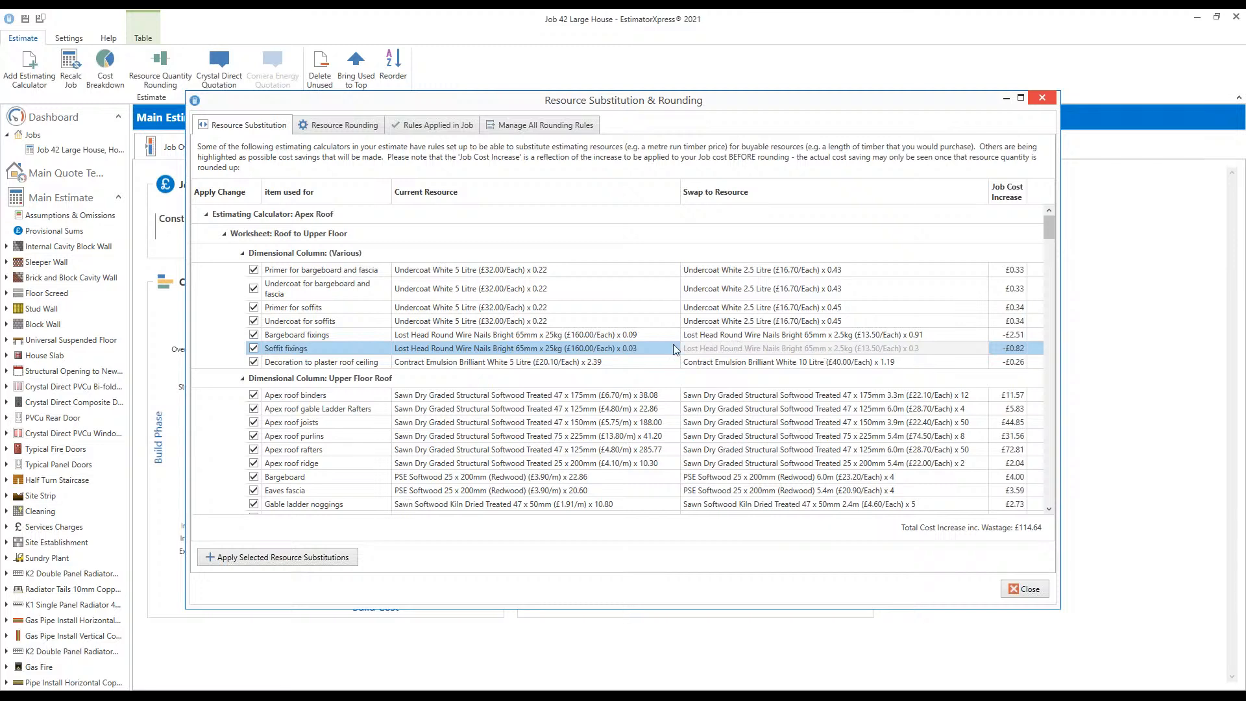
scroll(660, 346, down, 2)
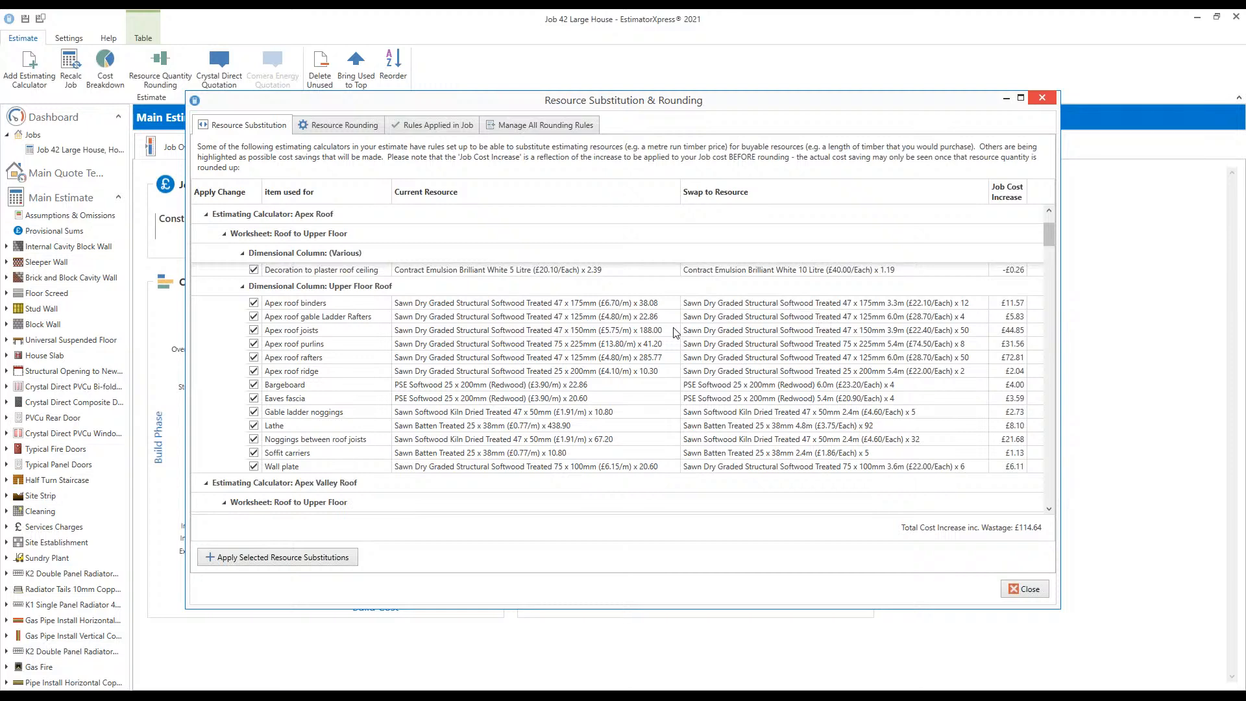
scroll(675, 332, up, 1)
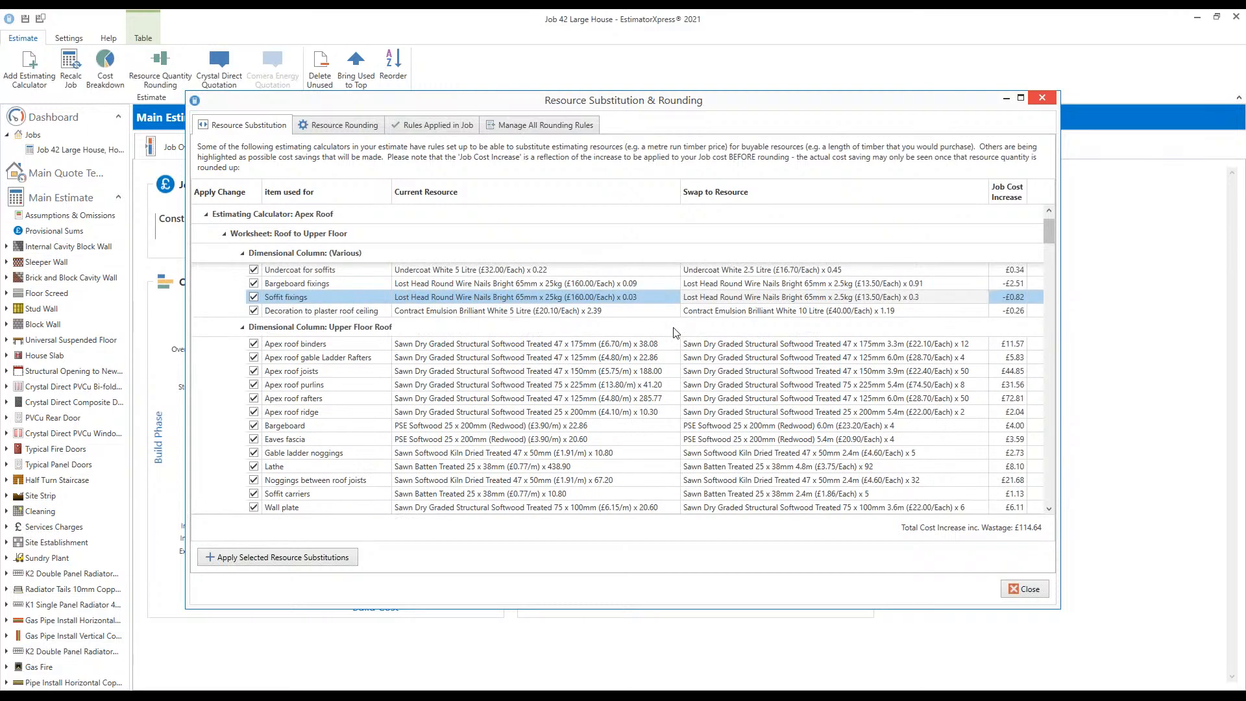
scroll(675, 333, down, 1)
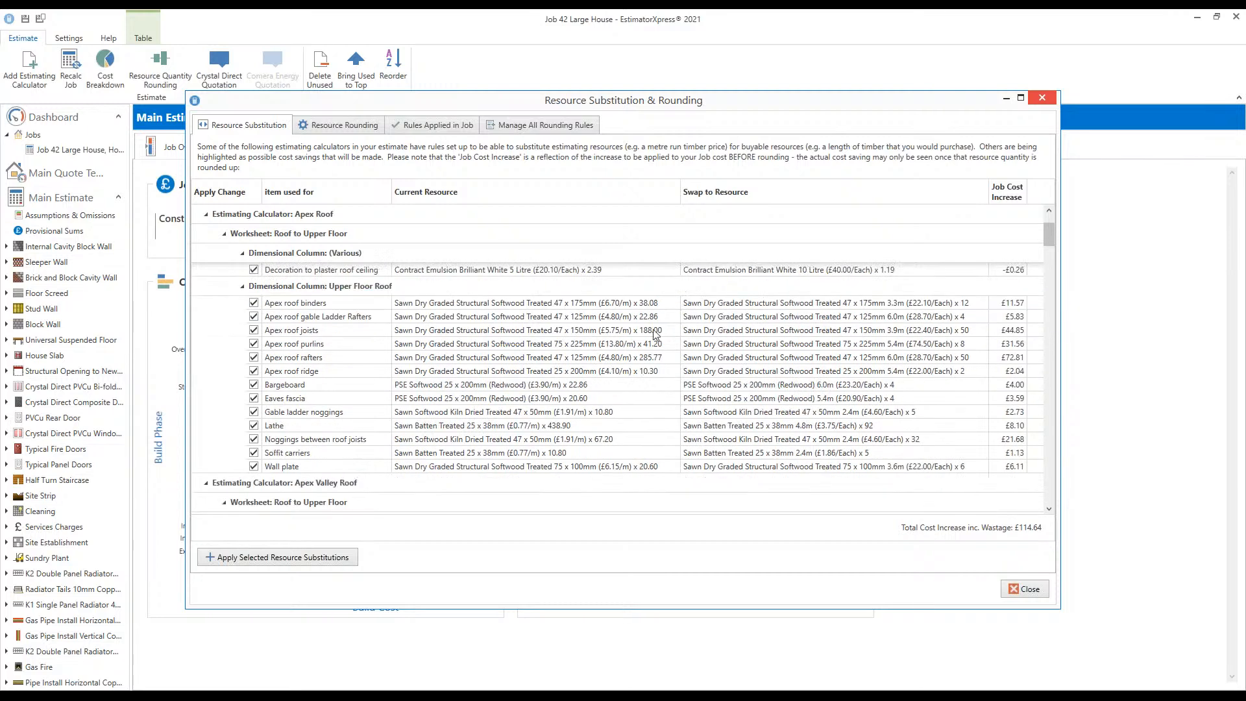
scroll(655, 334, down, 3)
scroll(655, 335, down, 1)
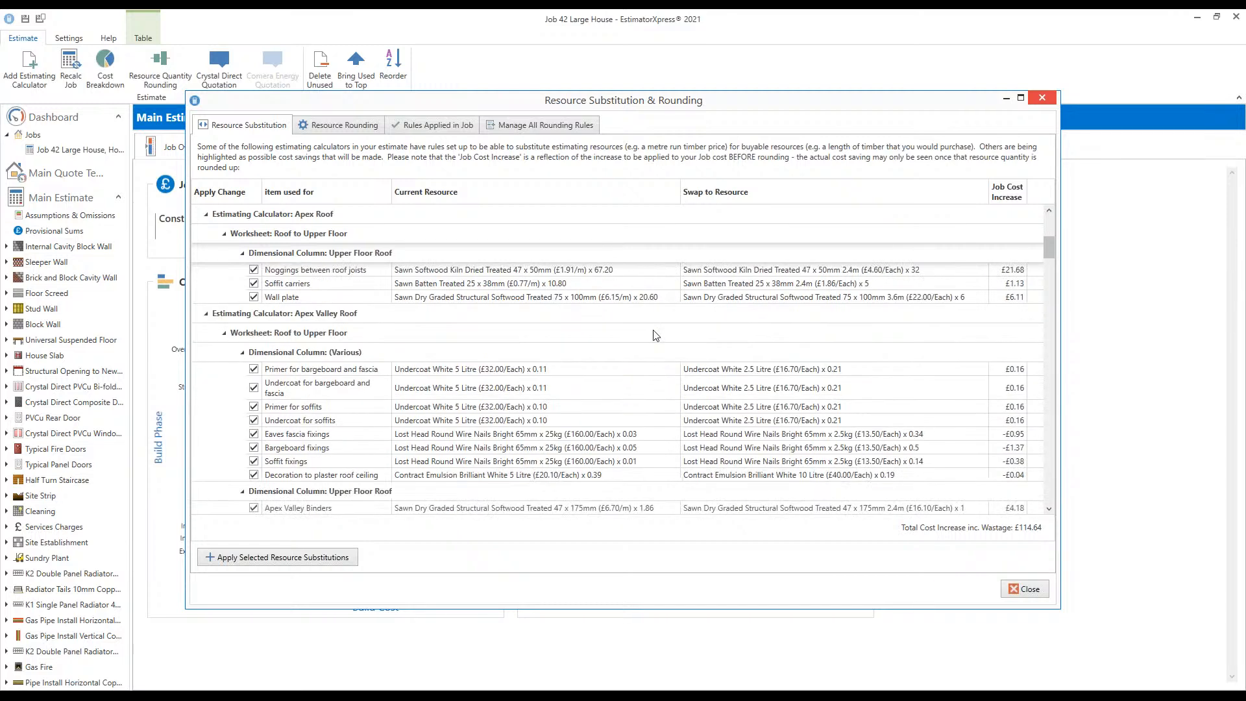
scroll(656, 335, down, 1)
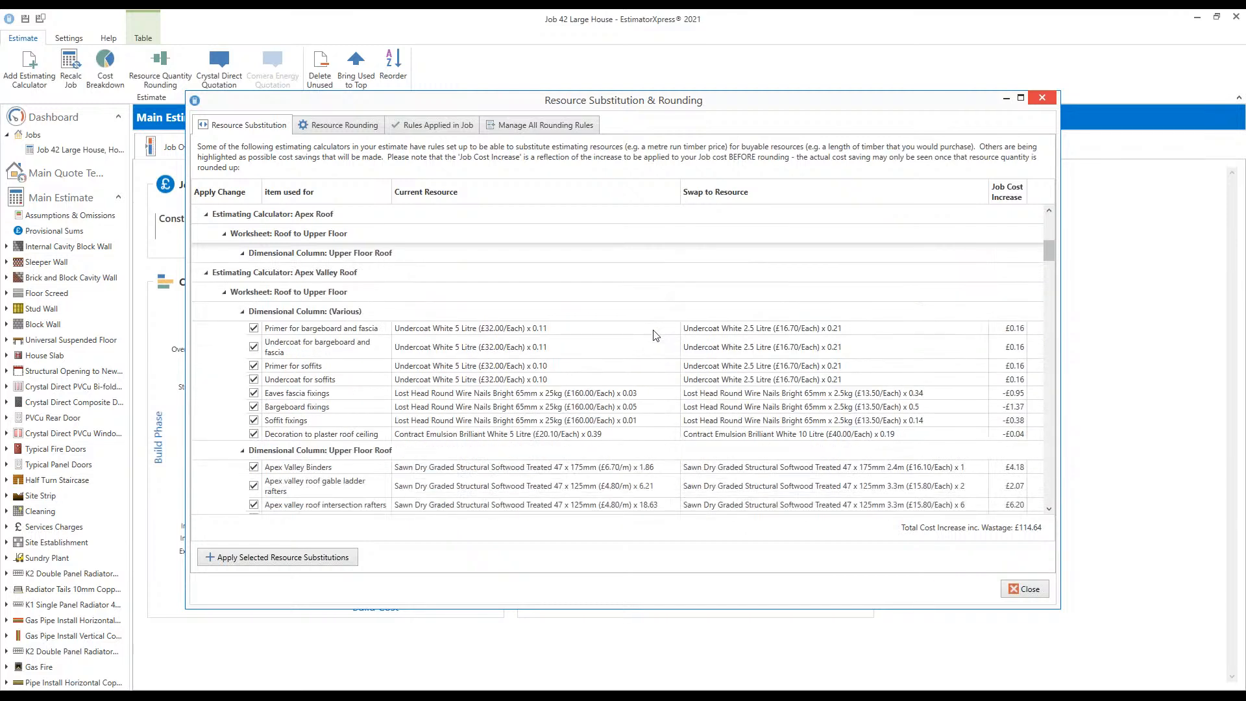
scroll(646, 353, down, 5)
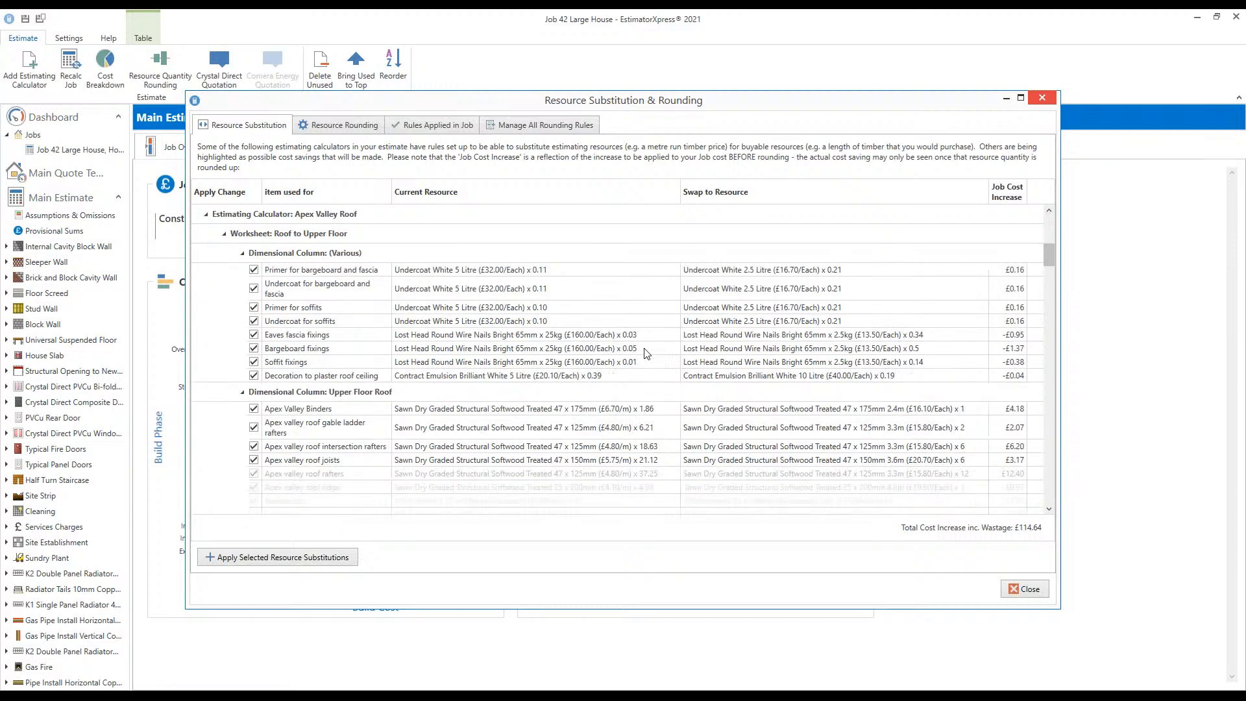
Exclude the first Lathe substitution under Apex Valley Roof's Upper Floor Roof and review the remaining proposals down to Bathroom Electrics
scroll(646, 353, down, 1)
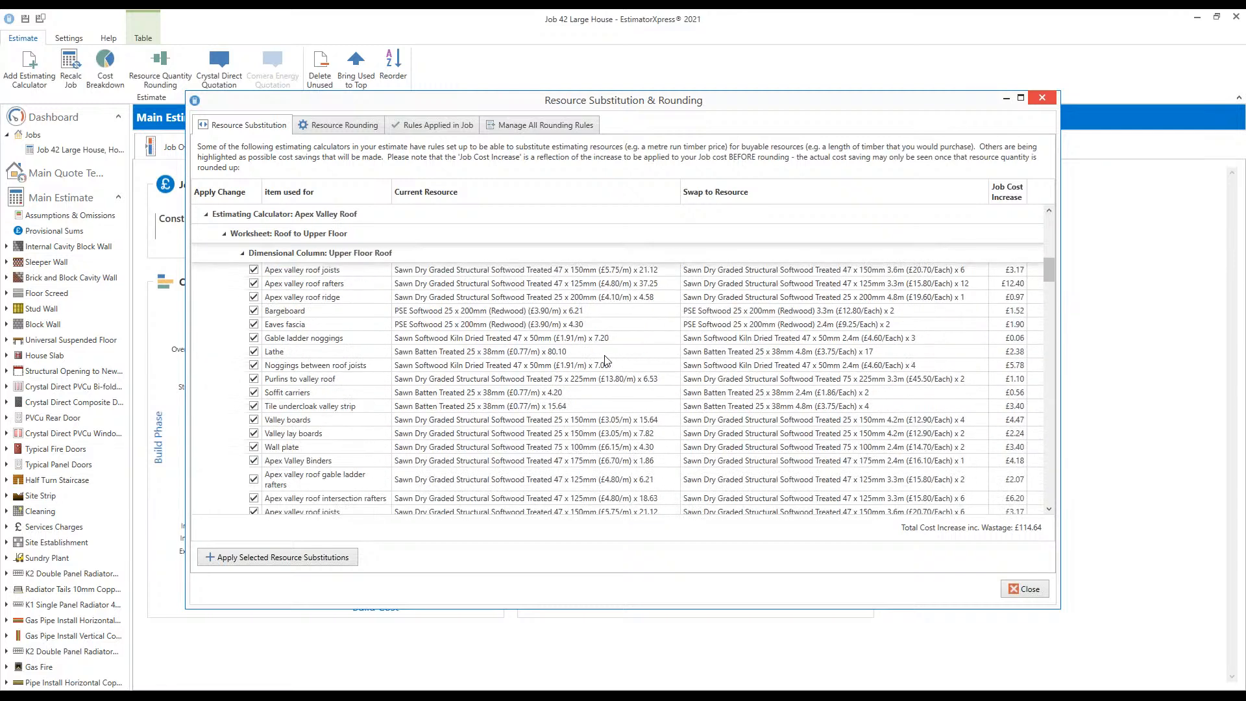
click(254, 353)
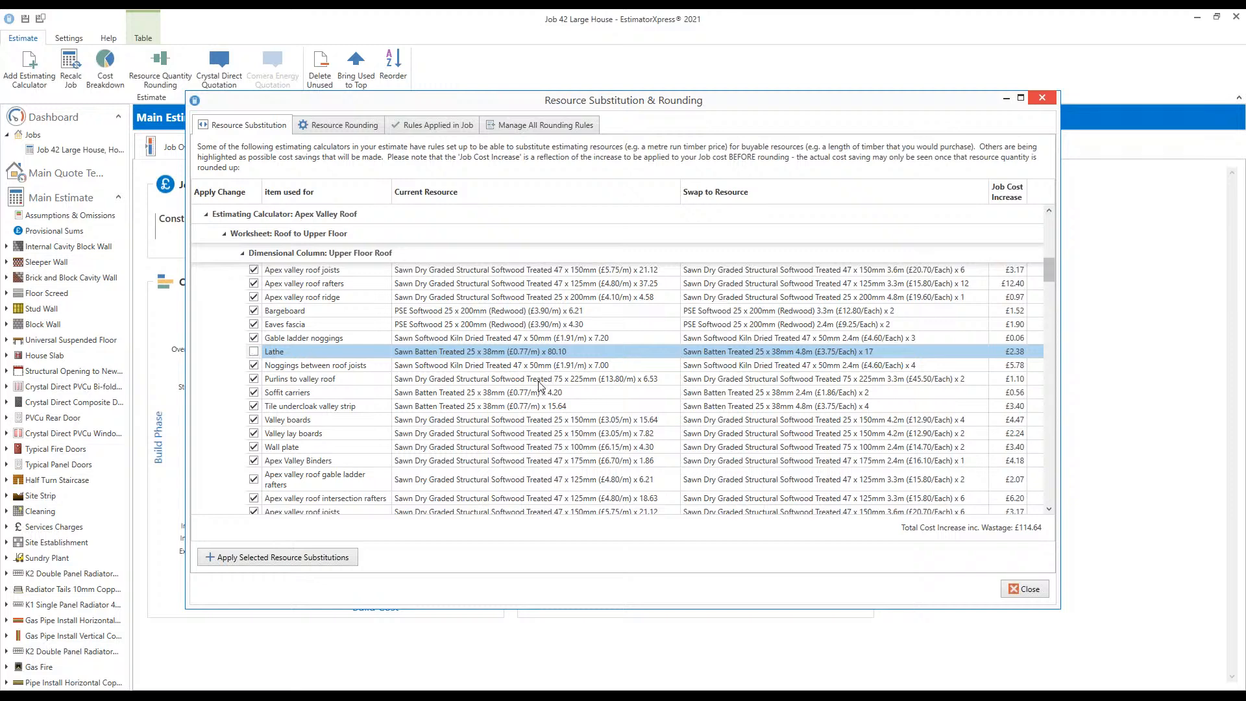
scroll(539, 385, down, 1)
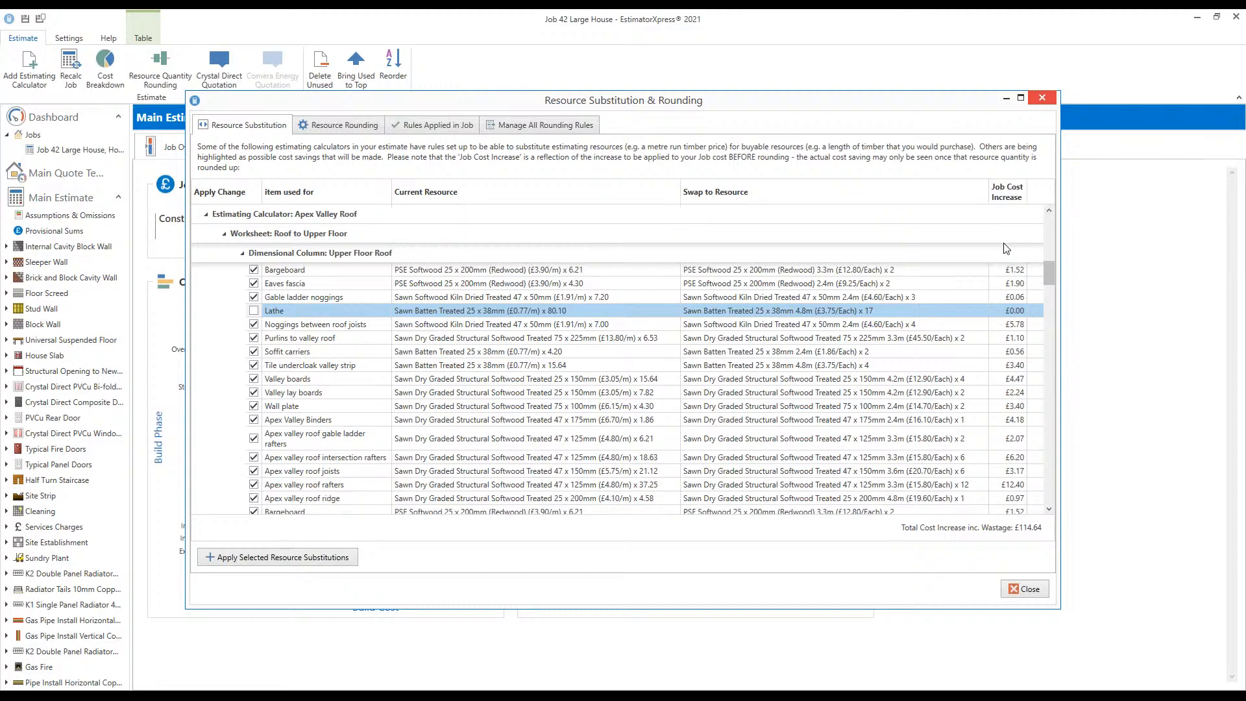
scroll(1015, 305, down, 4)
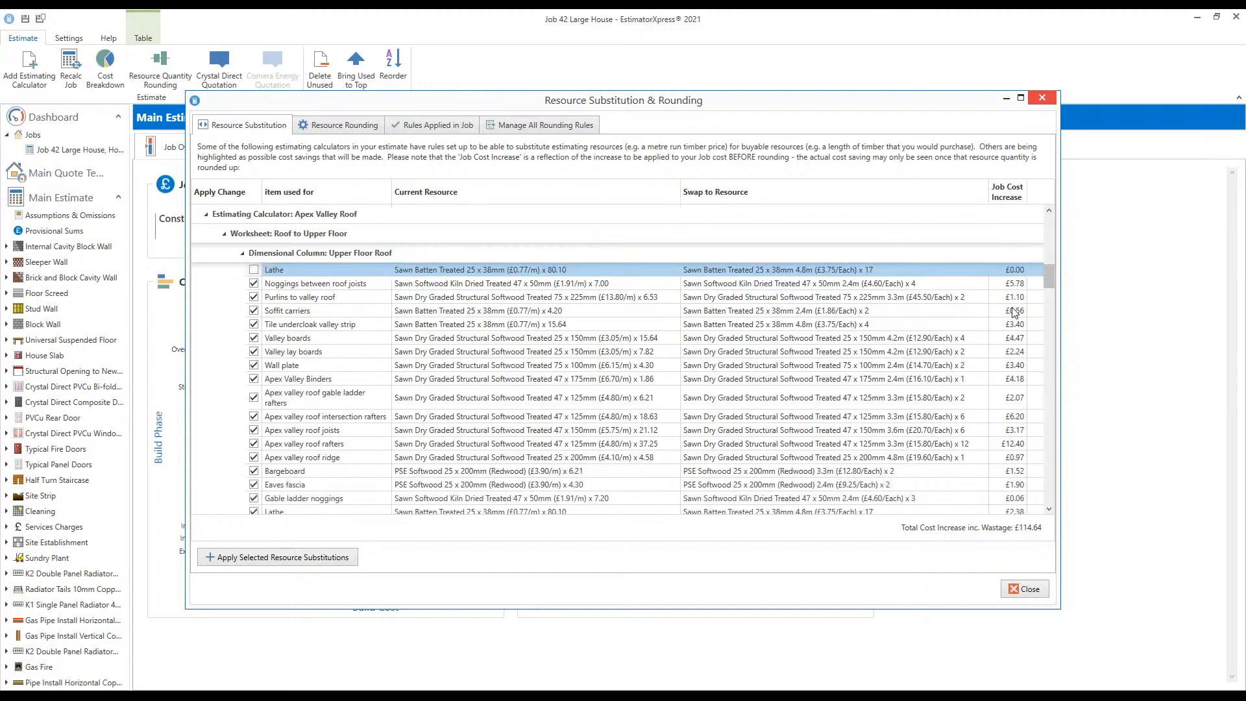
scroll(1016, 313, down, 2)
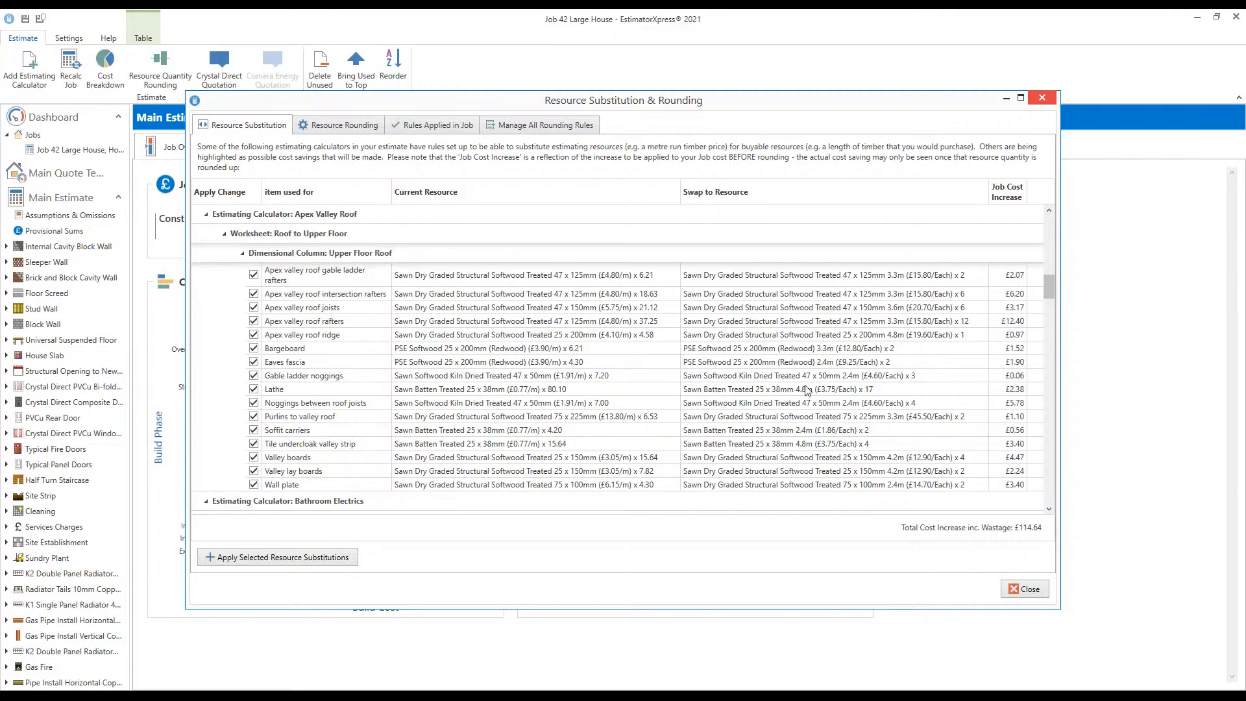
scroll(788, 367, down, 2)
scroll(788, 367, down, 1)
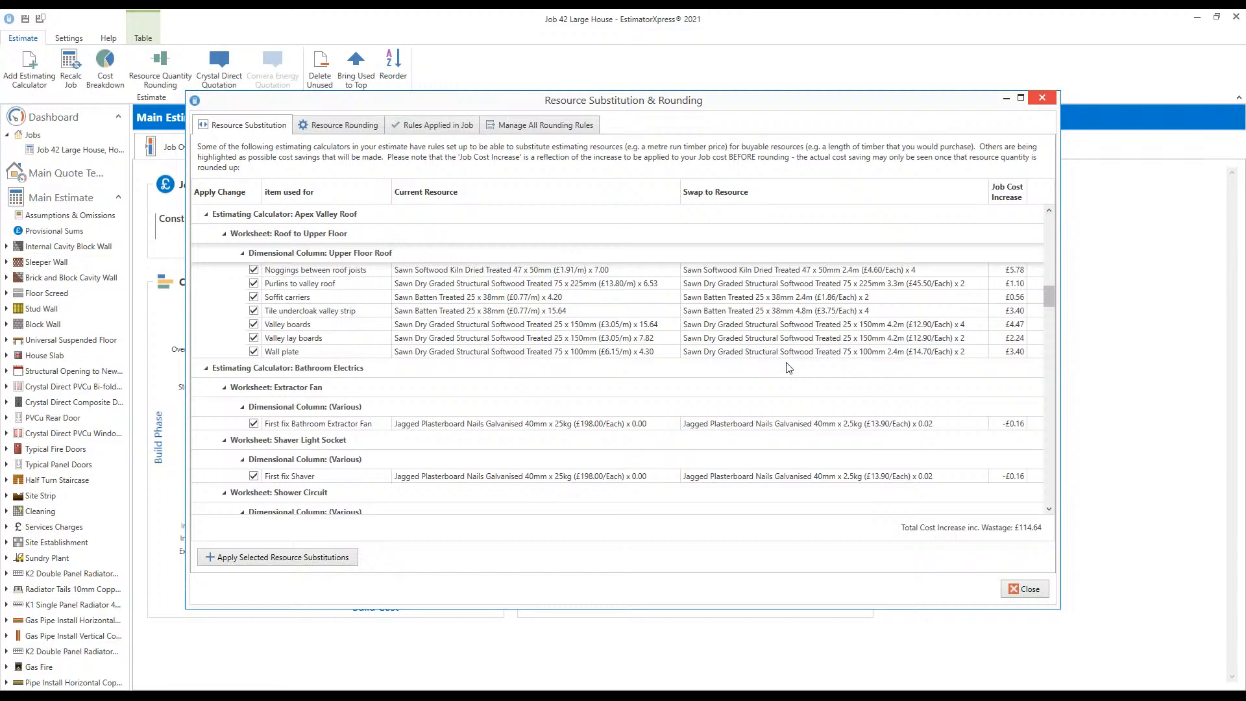
Check the remaining proposals down to General Electrical Installation and apply the selected resource substitutions to the job
scroll(788, 368, down, 6)
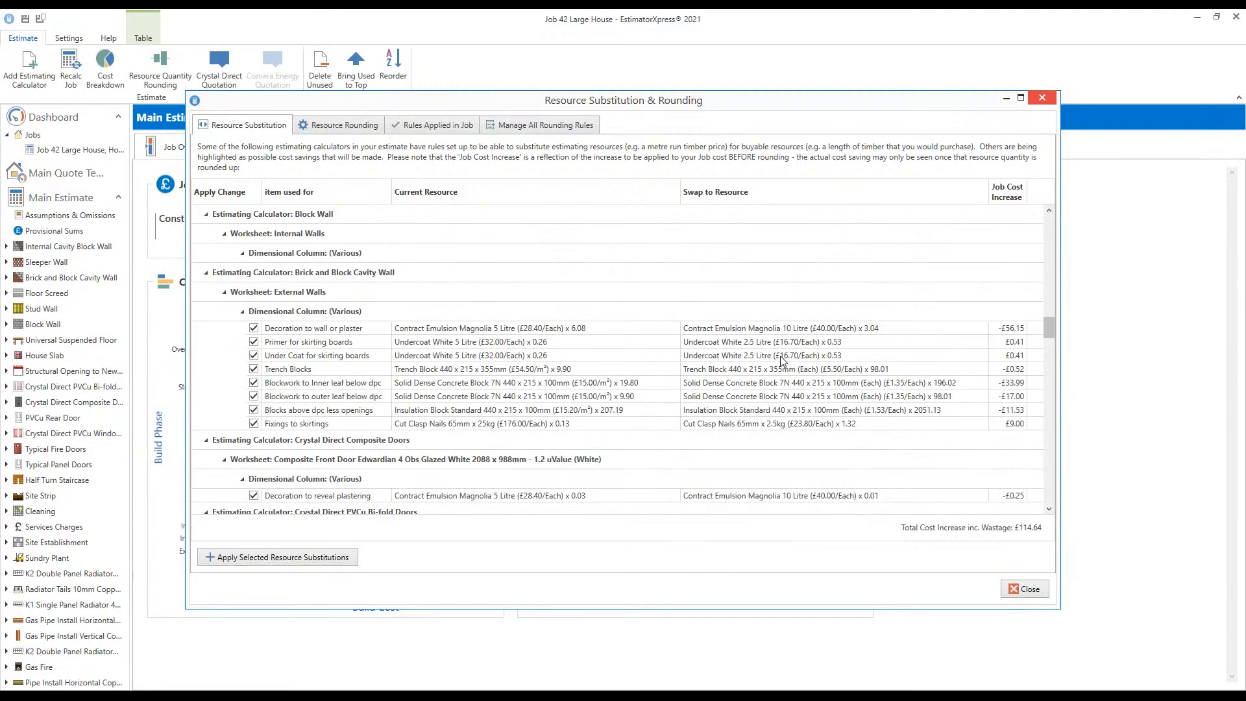
scroll(782, 361, down, 1)
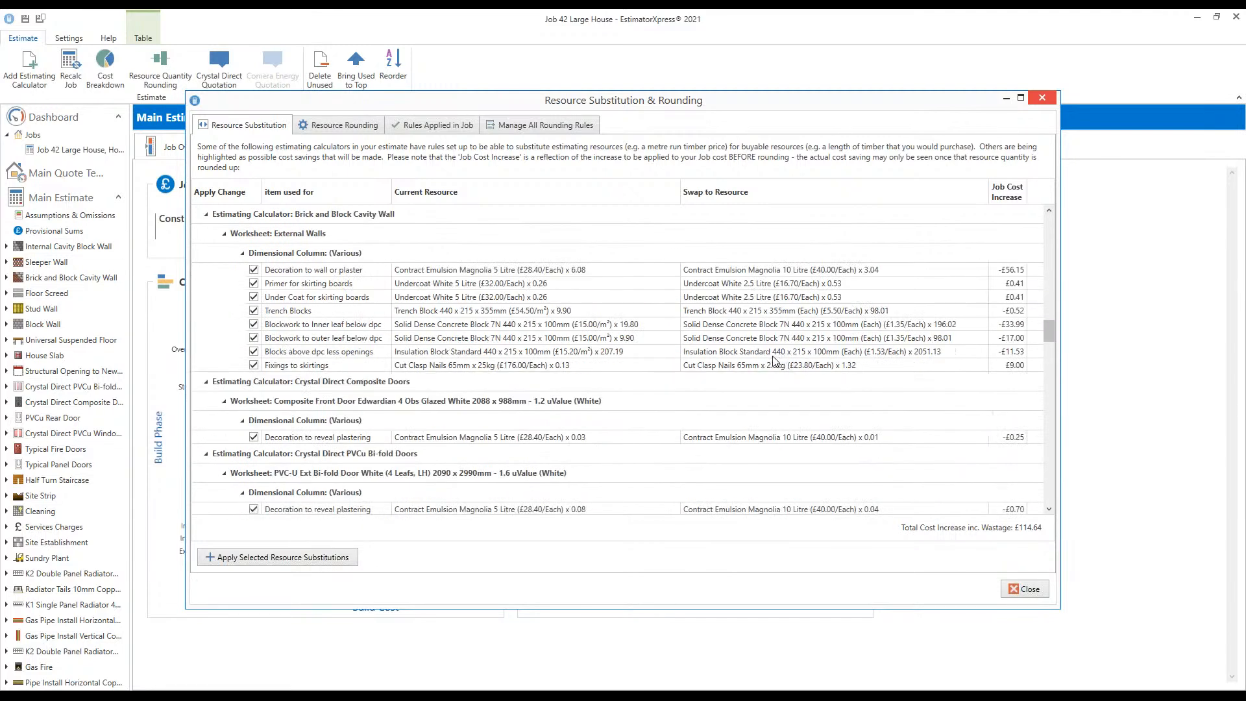
scroll(774, 362, up, 1)
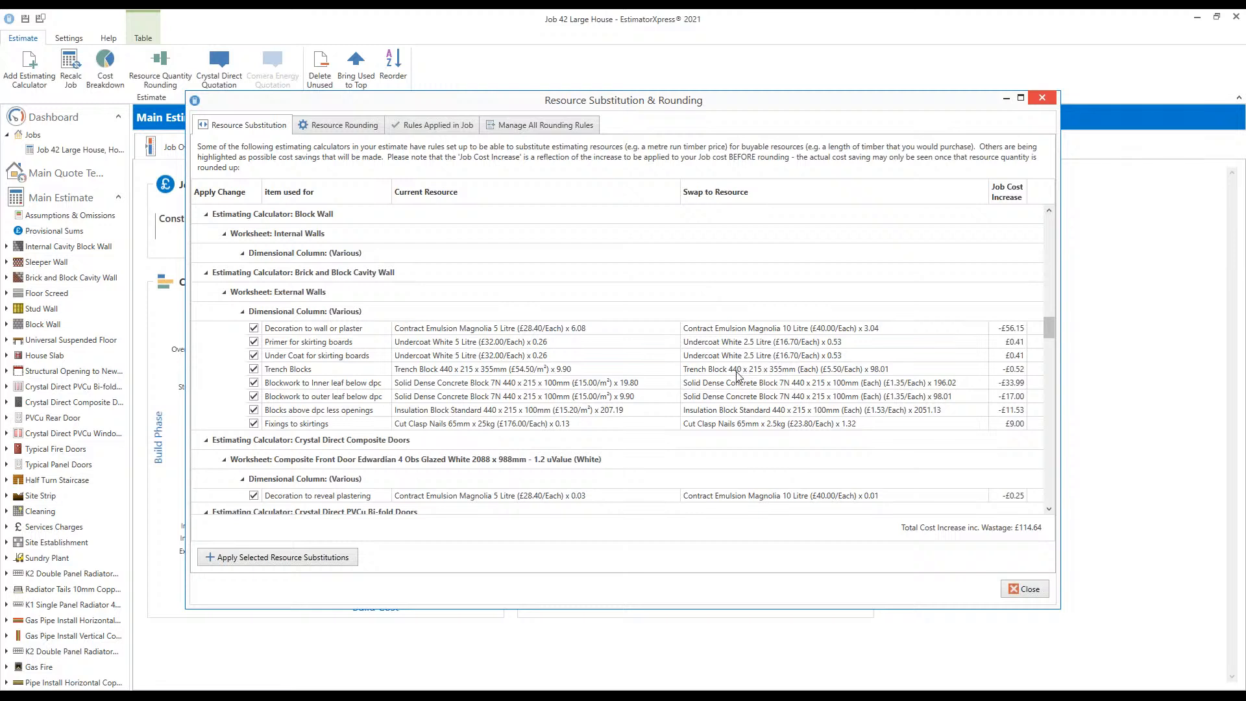
scroll(738, 376, down, 1)
scroll(738, 376, down, 4)
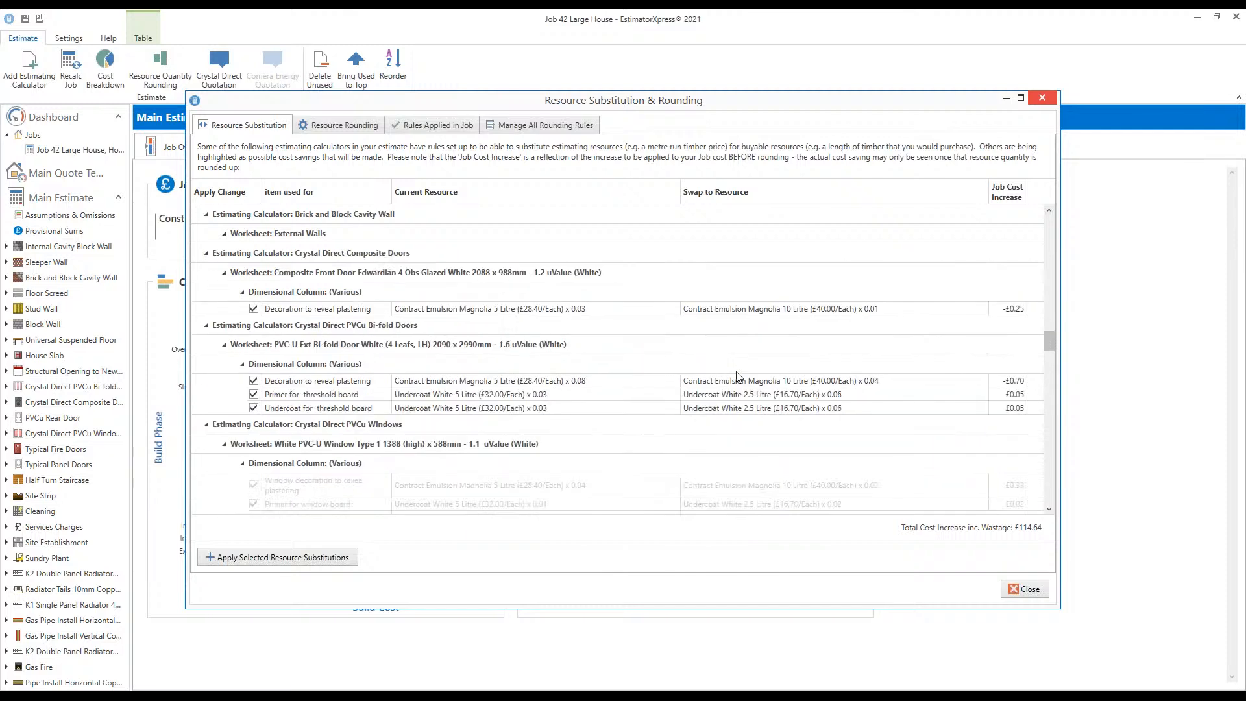
scroll(738, 375, down, 10)
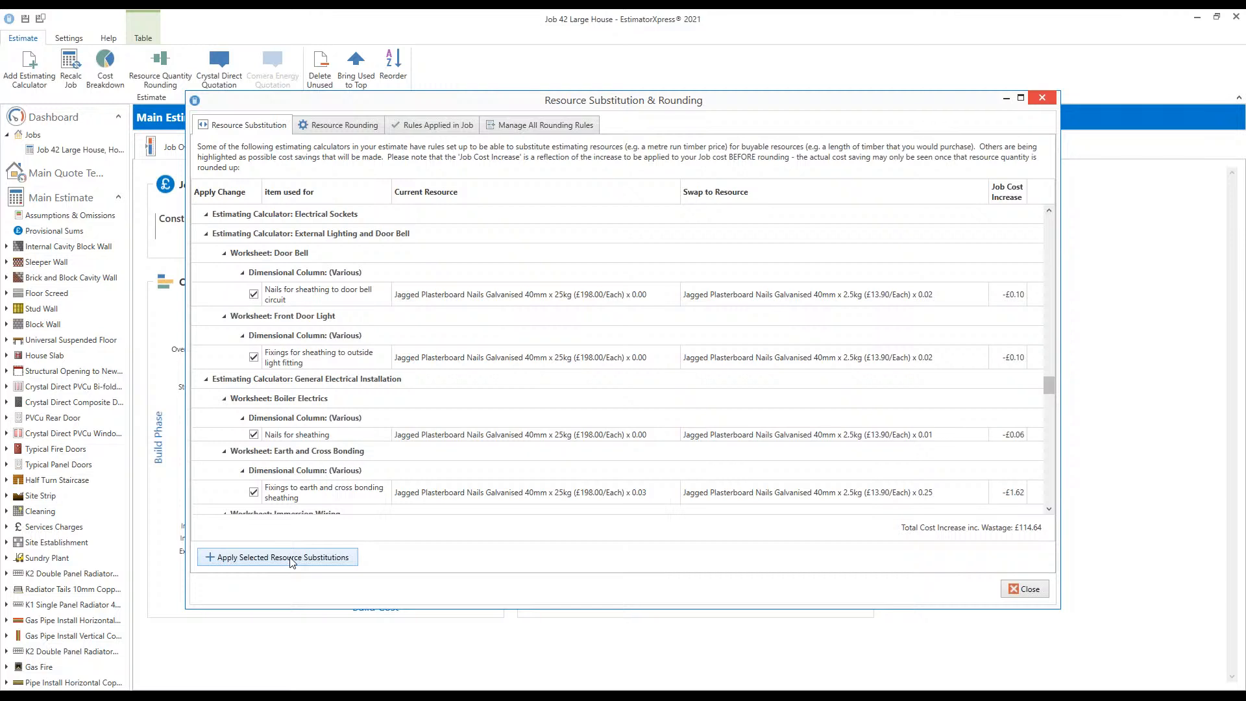
click(302, 562)
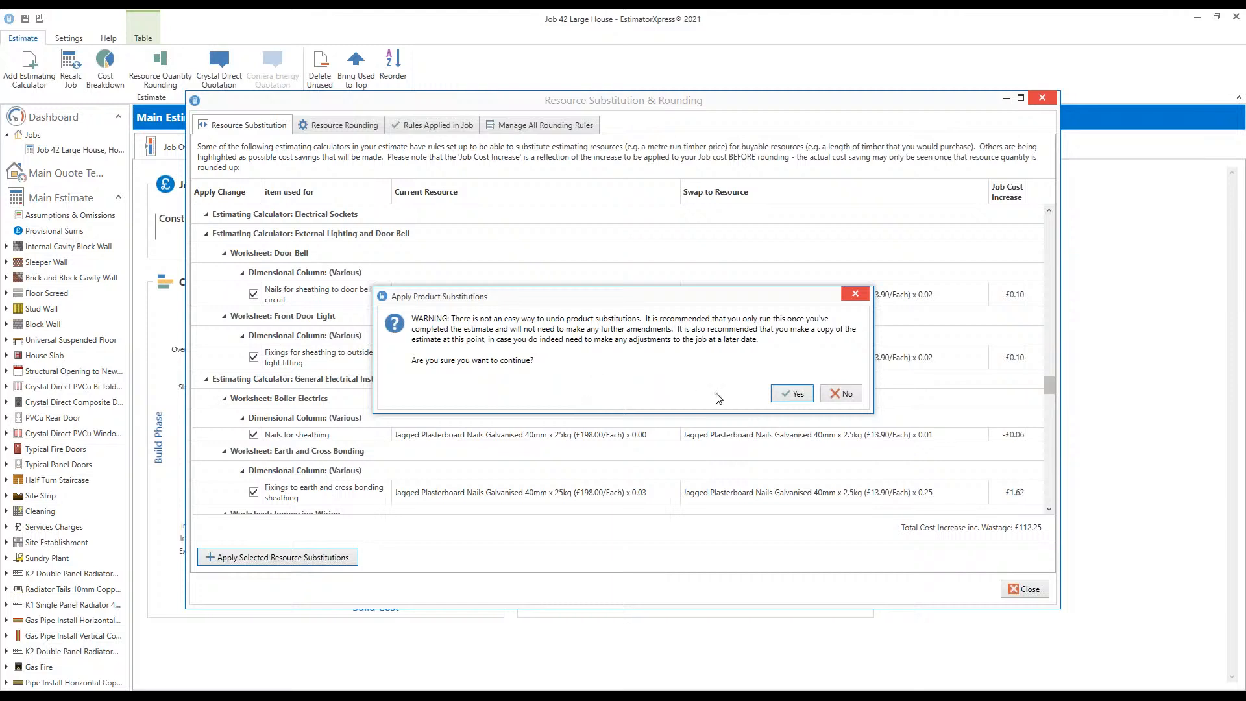
click(792, 394)
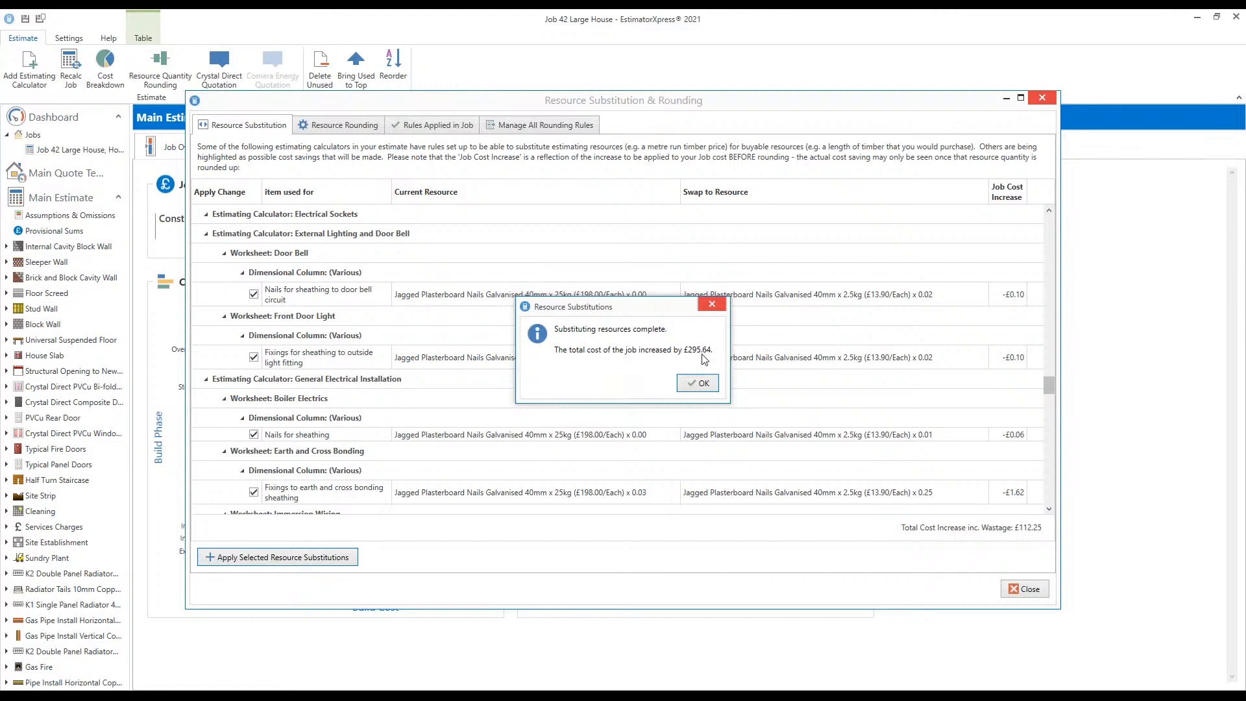
click(708, 387)
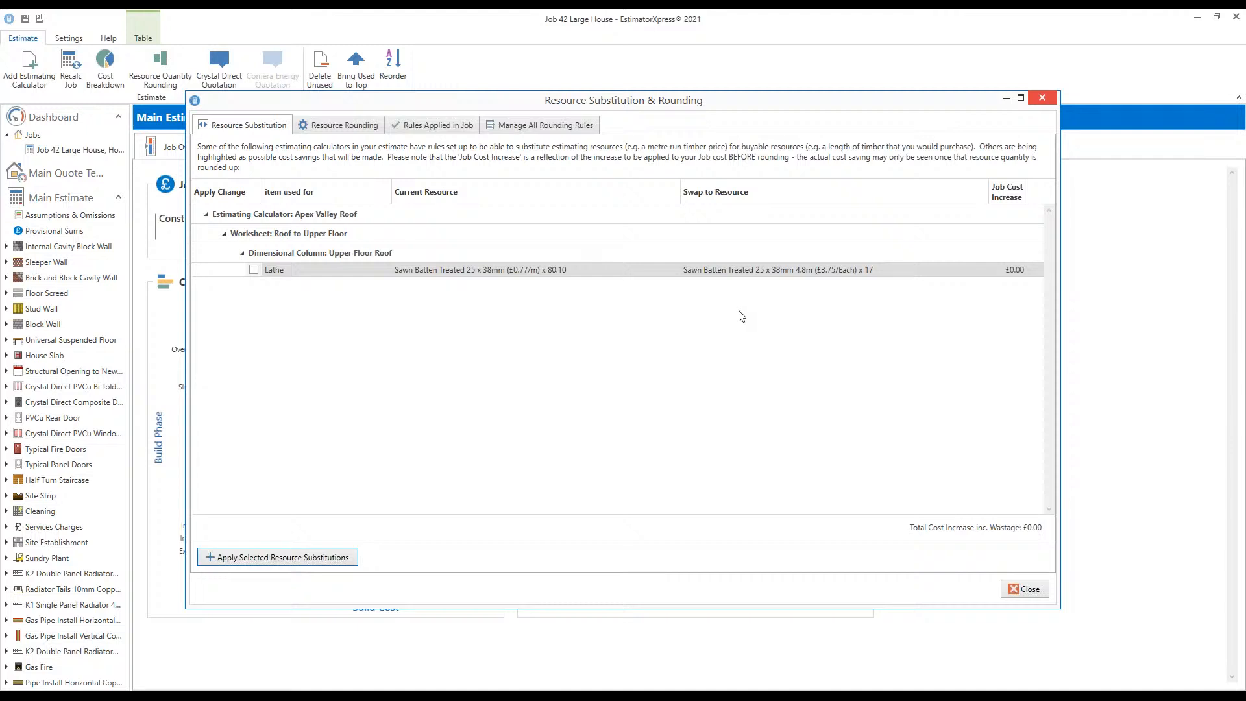
Check the default rounding options, keeping Total Job Quantity, Quantity Including Wastage and the composite 'Resource Rounding' calculator as rounding position
click(332, 130)
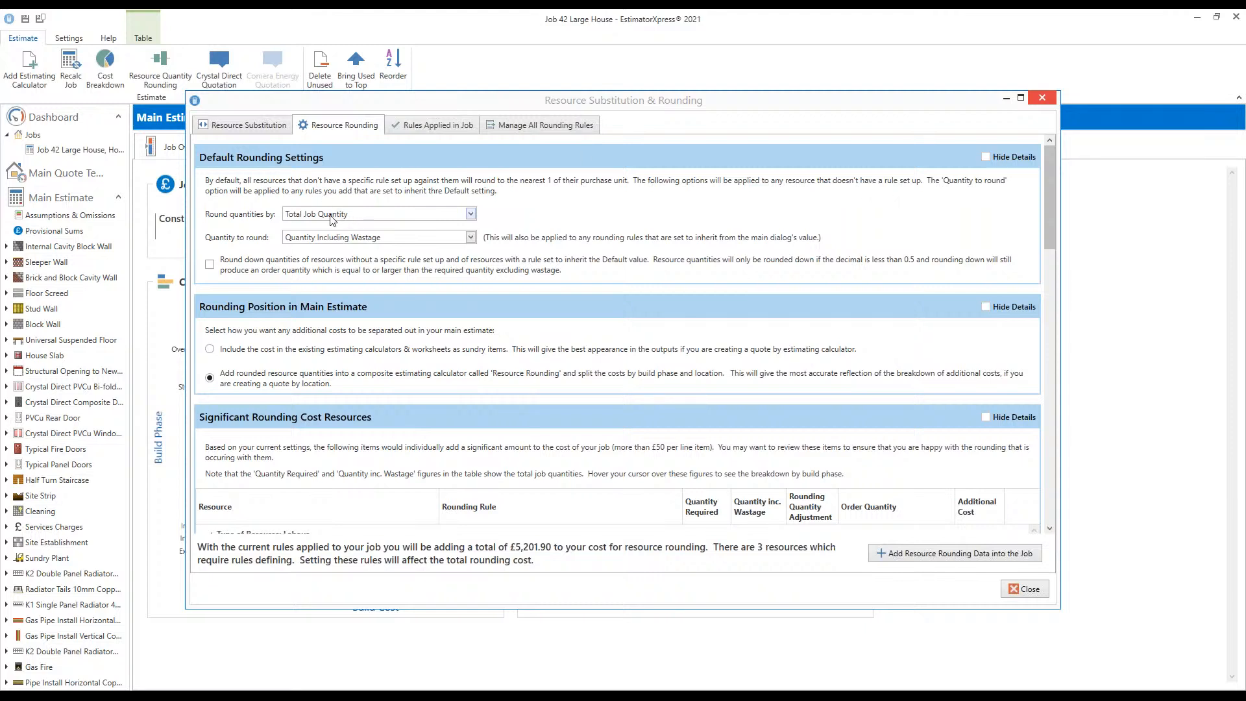
click(473, 215)
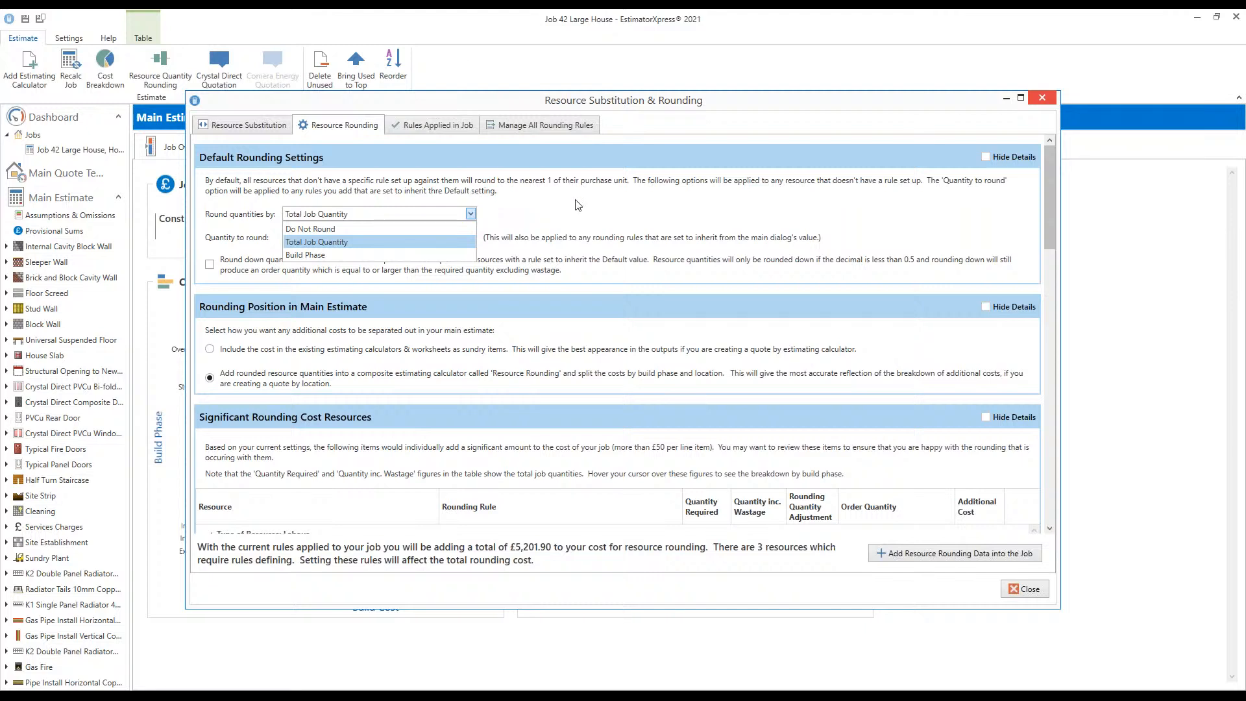
click(589, 222)
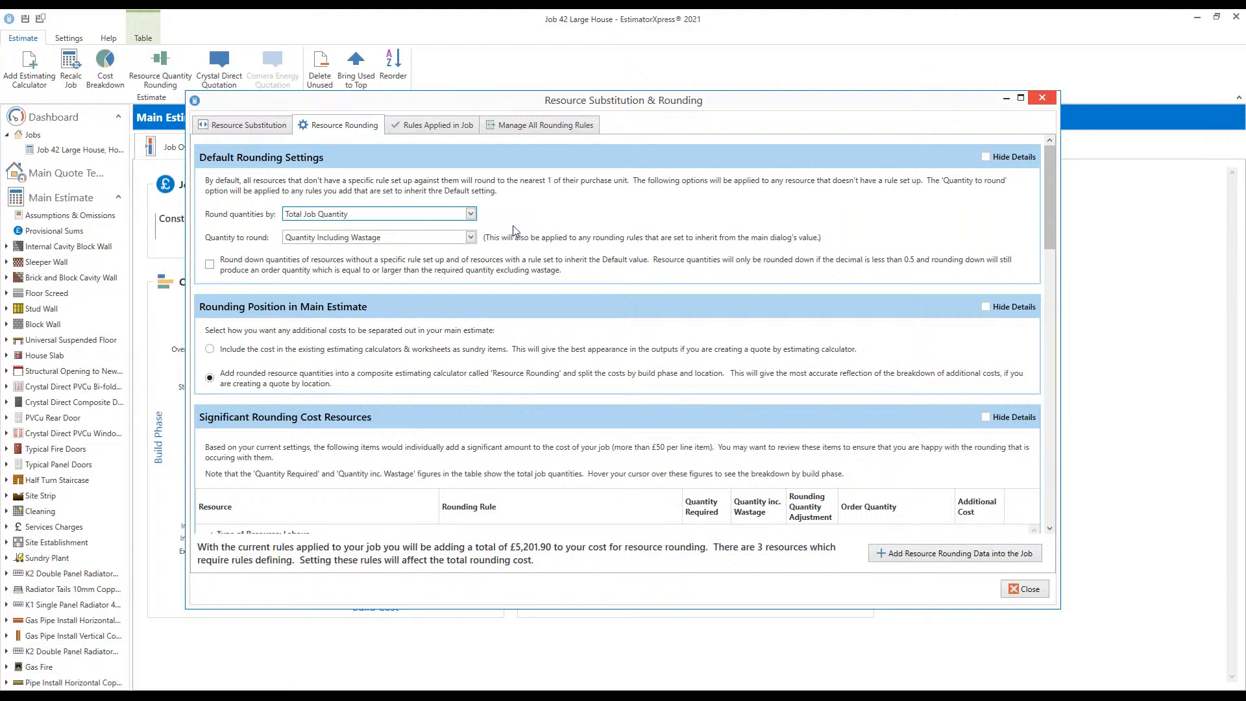
click(434, 238)
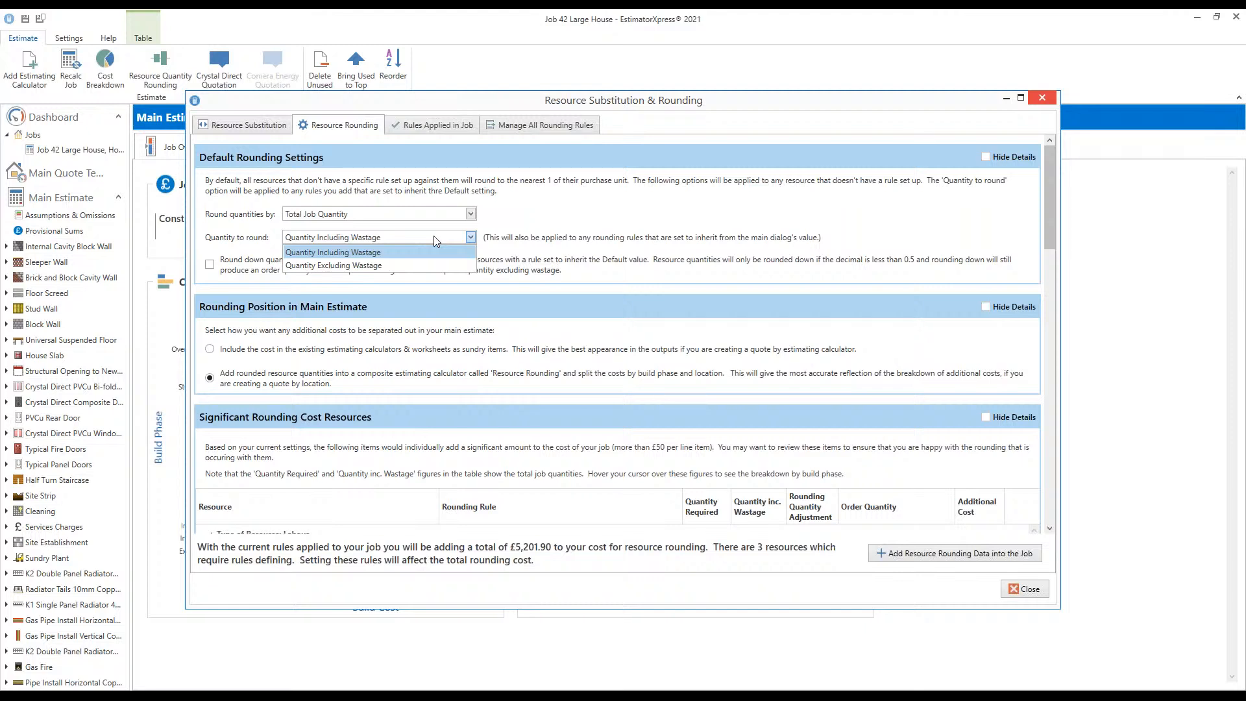
click(562, 232)
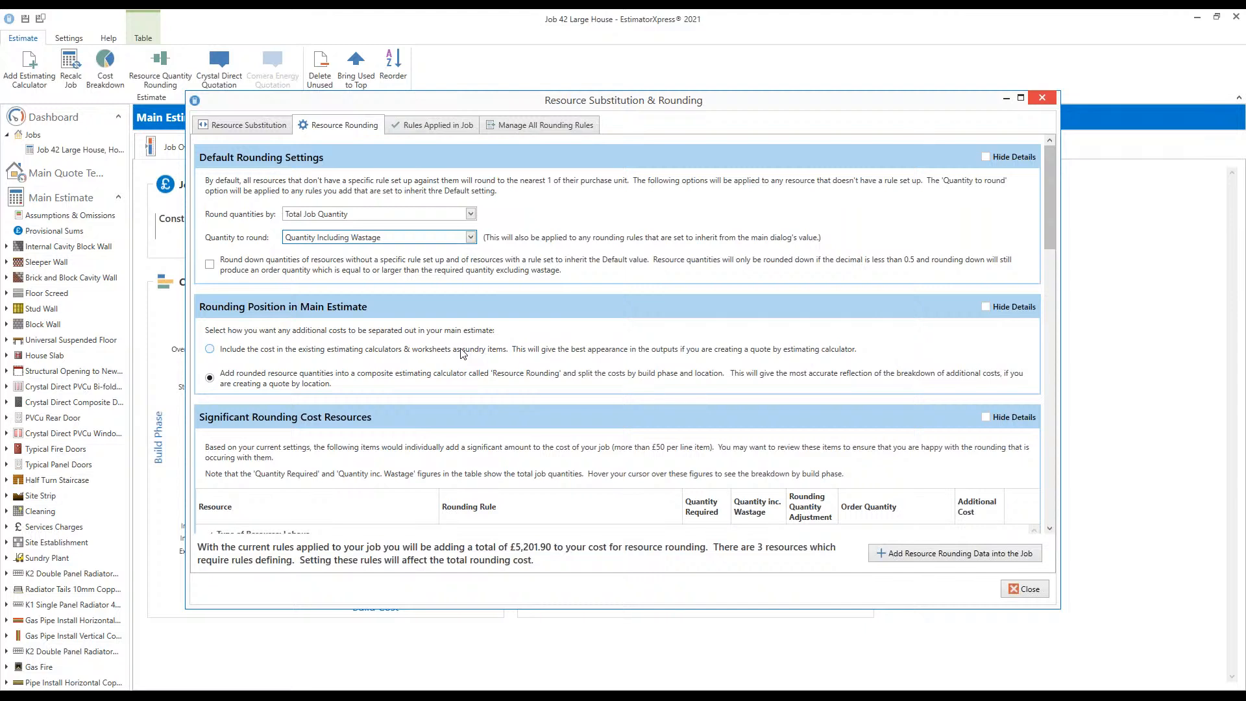
scroll(740, 357, down, 1)
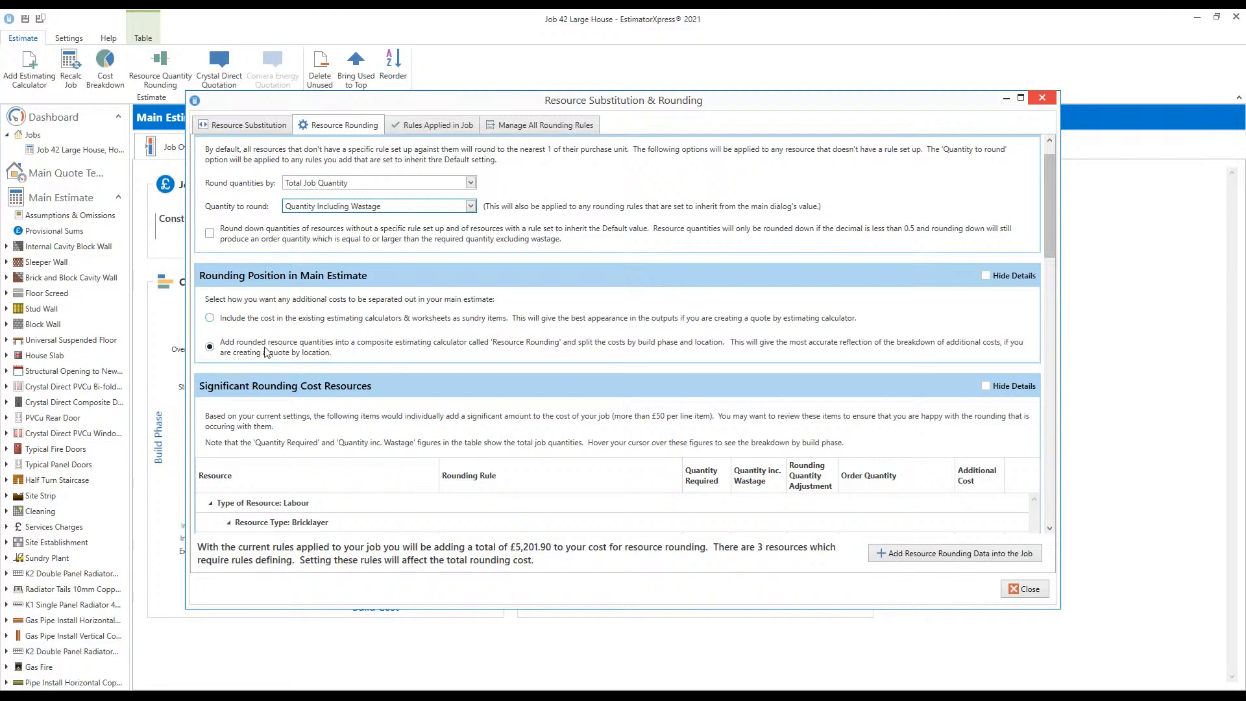
click(236, 354)
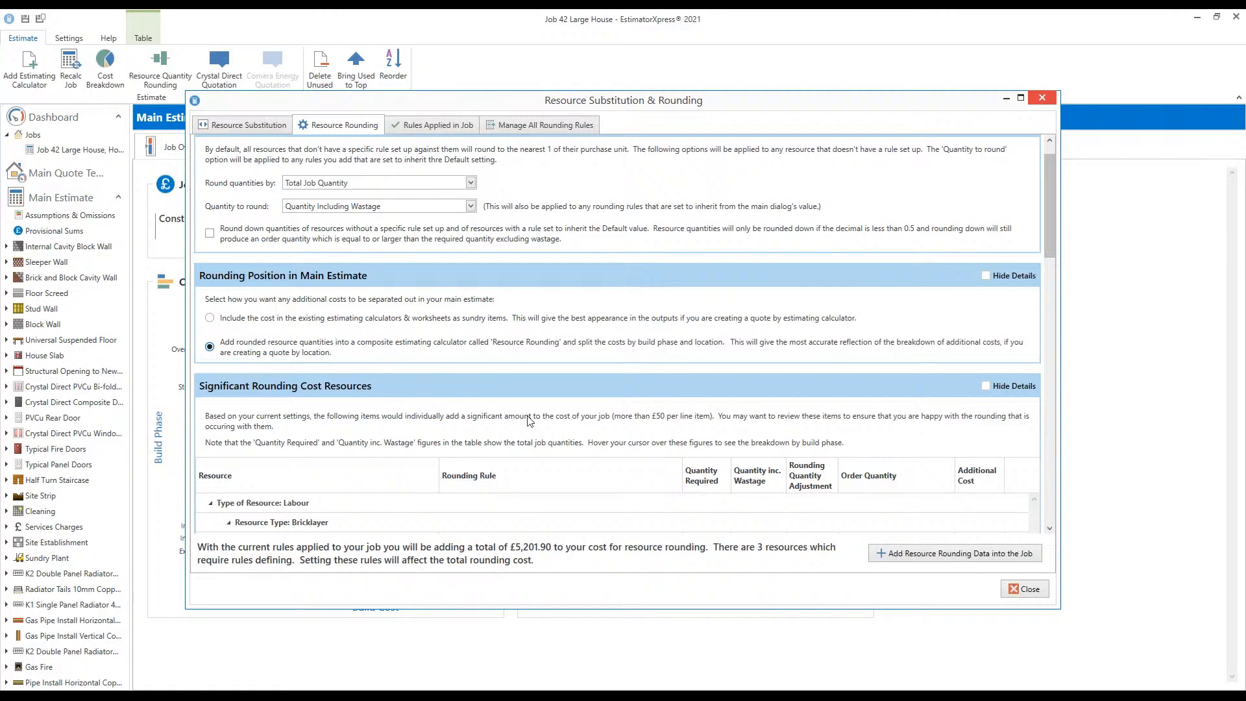
Examine the rounding rules, order quantities and additional costs of the significant labour and material resources, down to the resources requiring a rule
scroll(619, 387, down, 3)
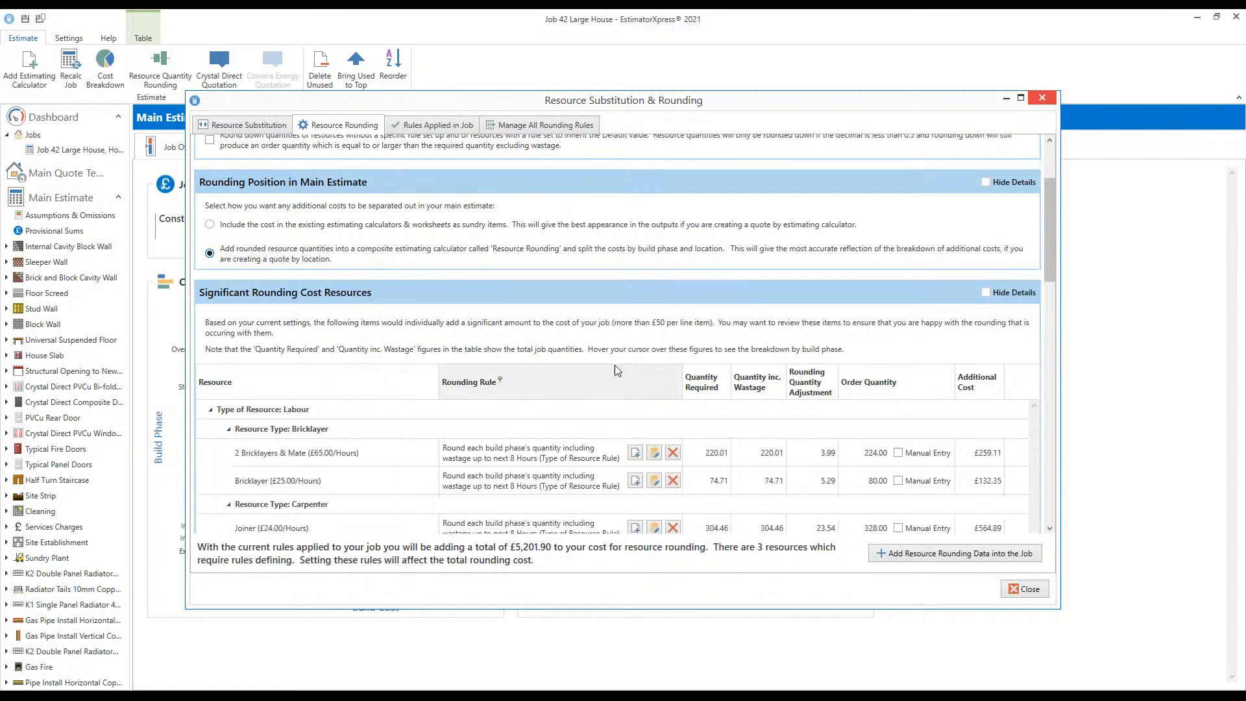
scroll(616, 369, down, 1)
scroll(604, 353, down, 1)
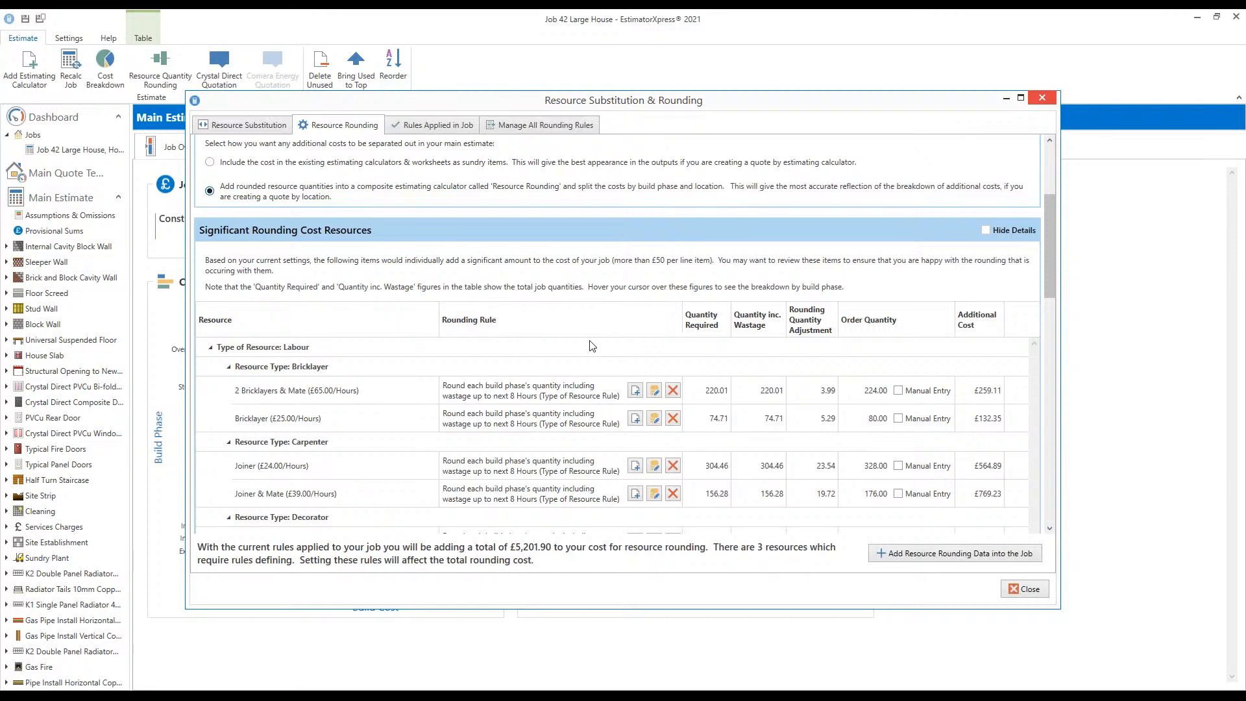
scroll(592, 333, down, 1)
scroll(592, 333, down, 2)
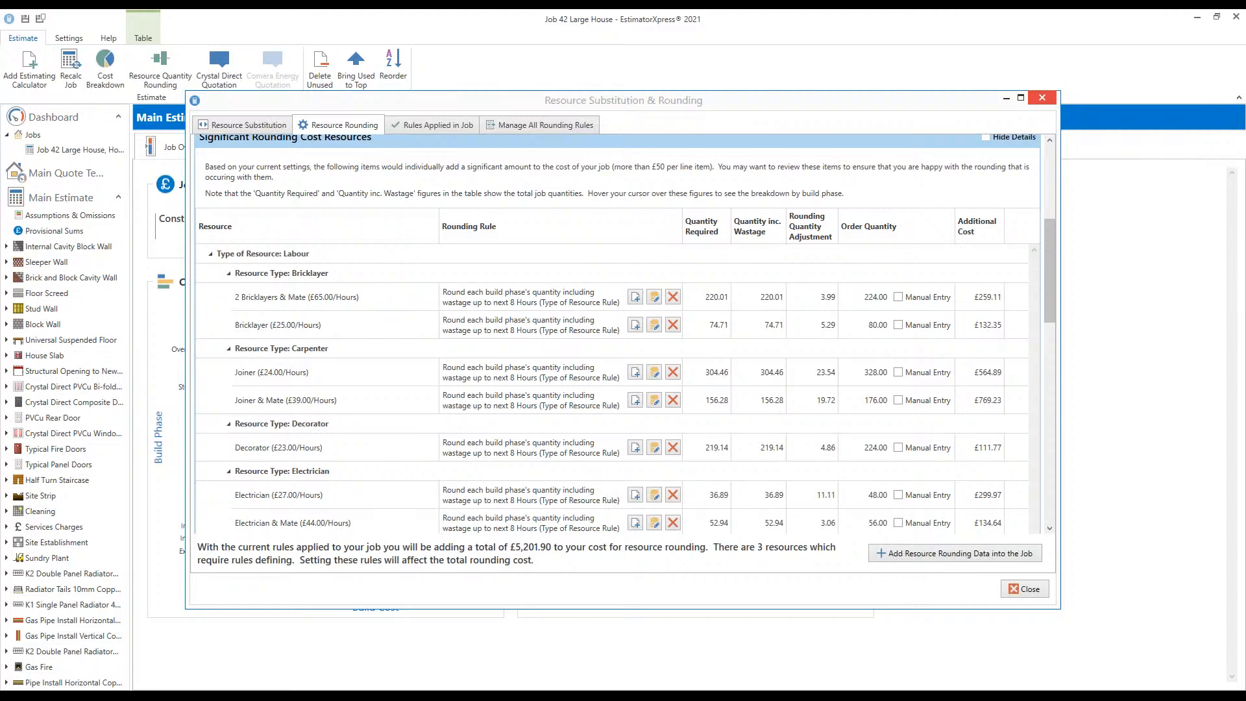
scroll(823, 358, down, 2)
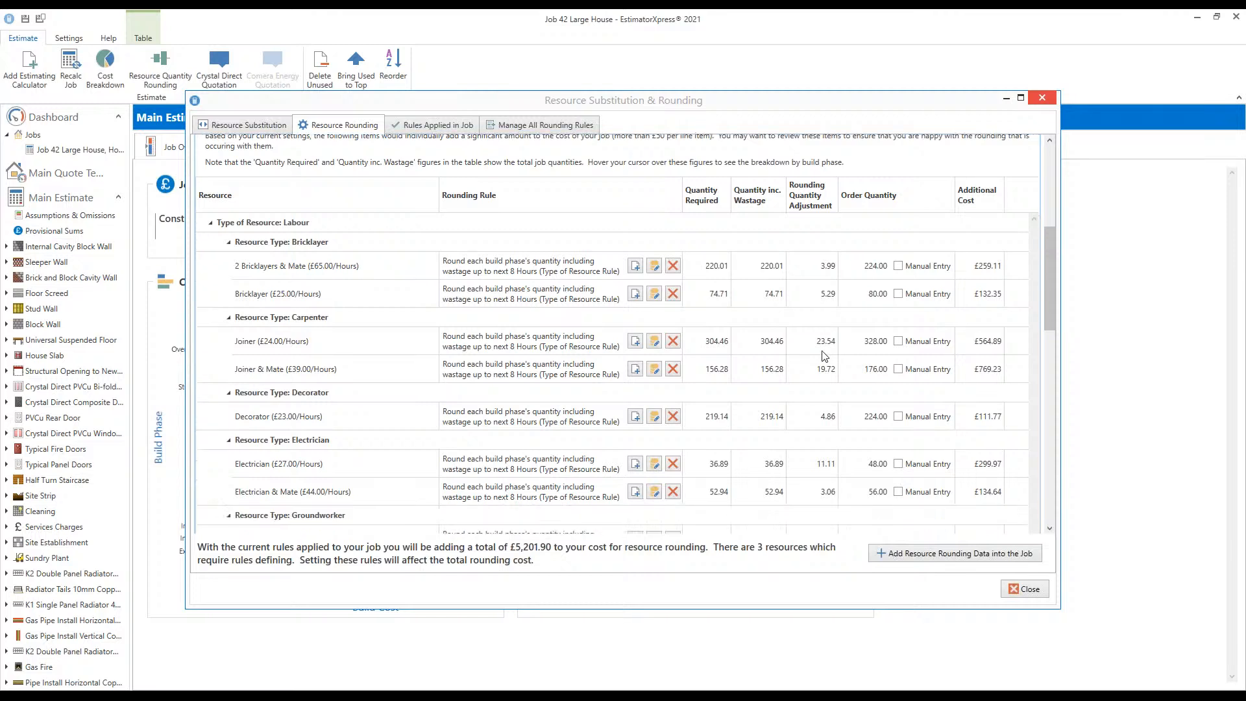
scroll(807, 364, down, 4)
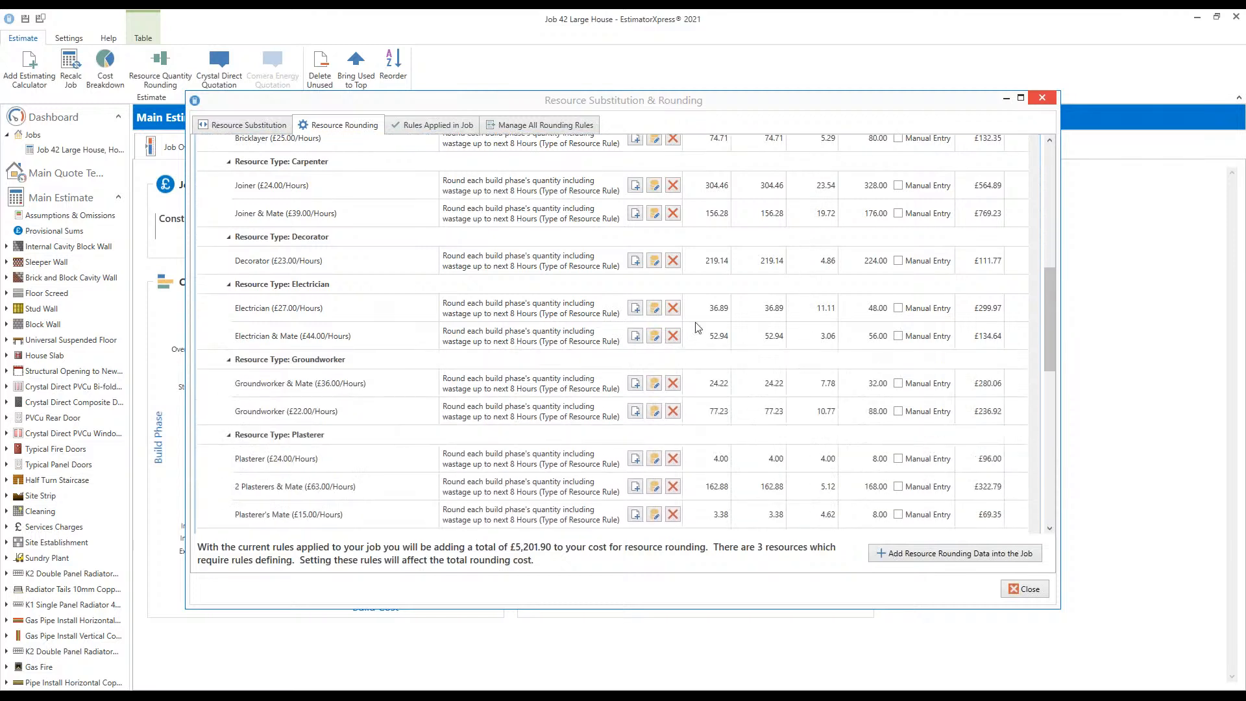
mouse_move(701, 329)
scroll(701, 327, down, 9)
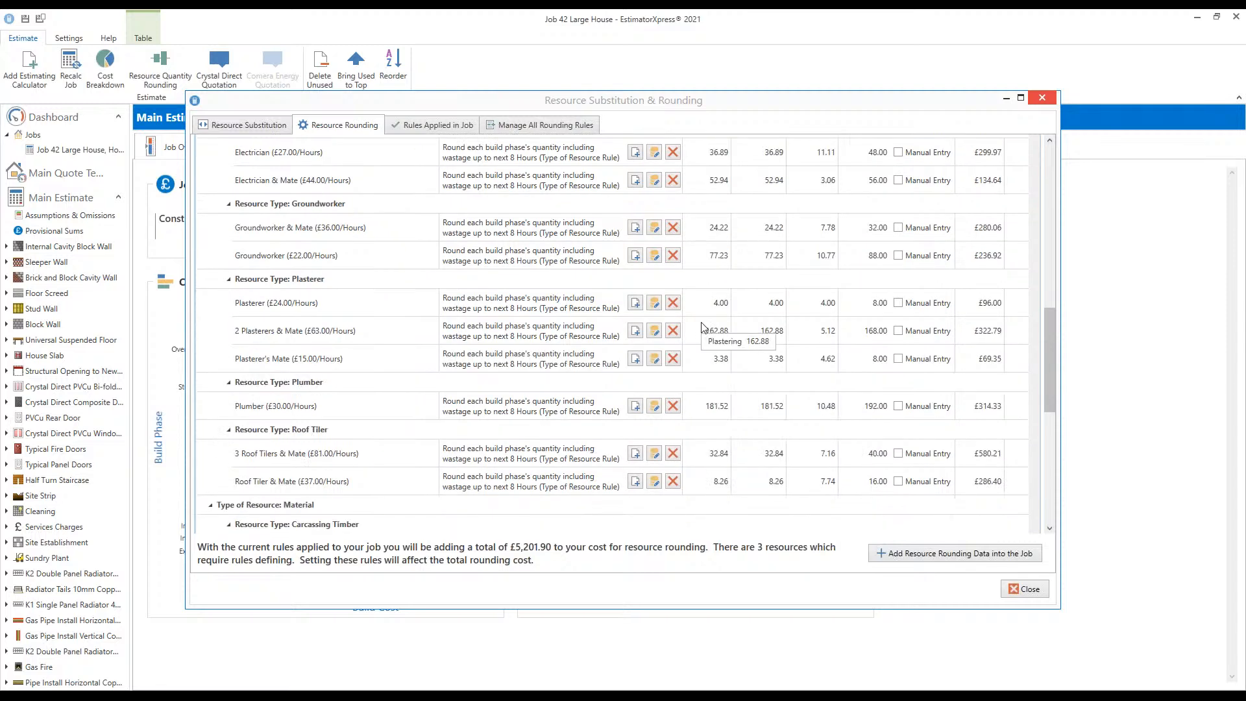
scroll(701, 344, down, 5)
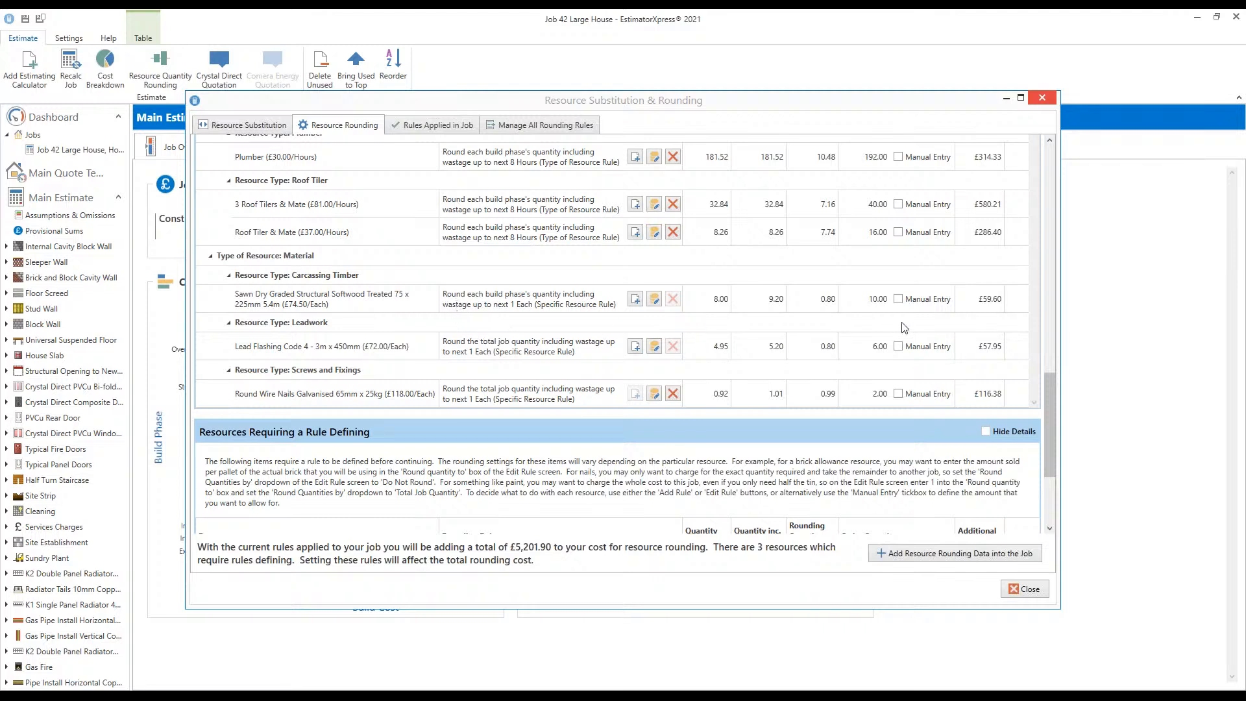
scroll(904, 328, down, 1)
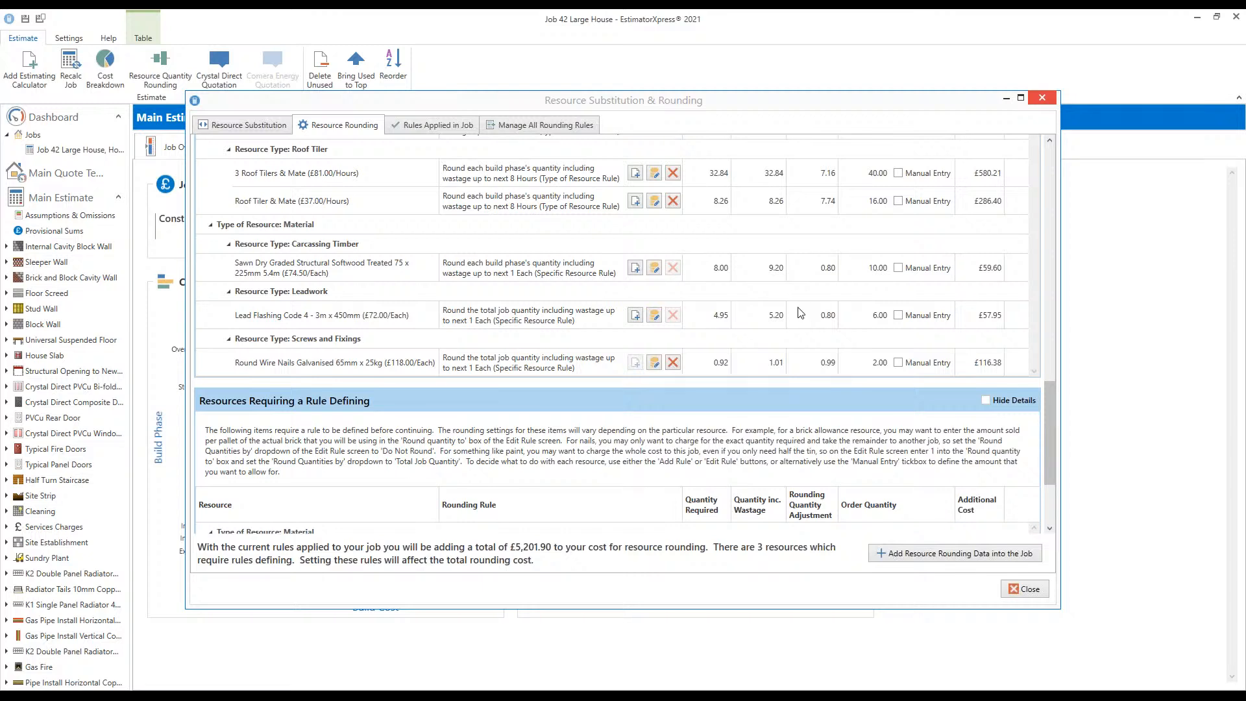
scroll(788, 311, down, 1)
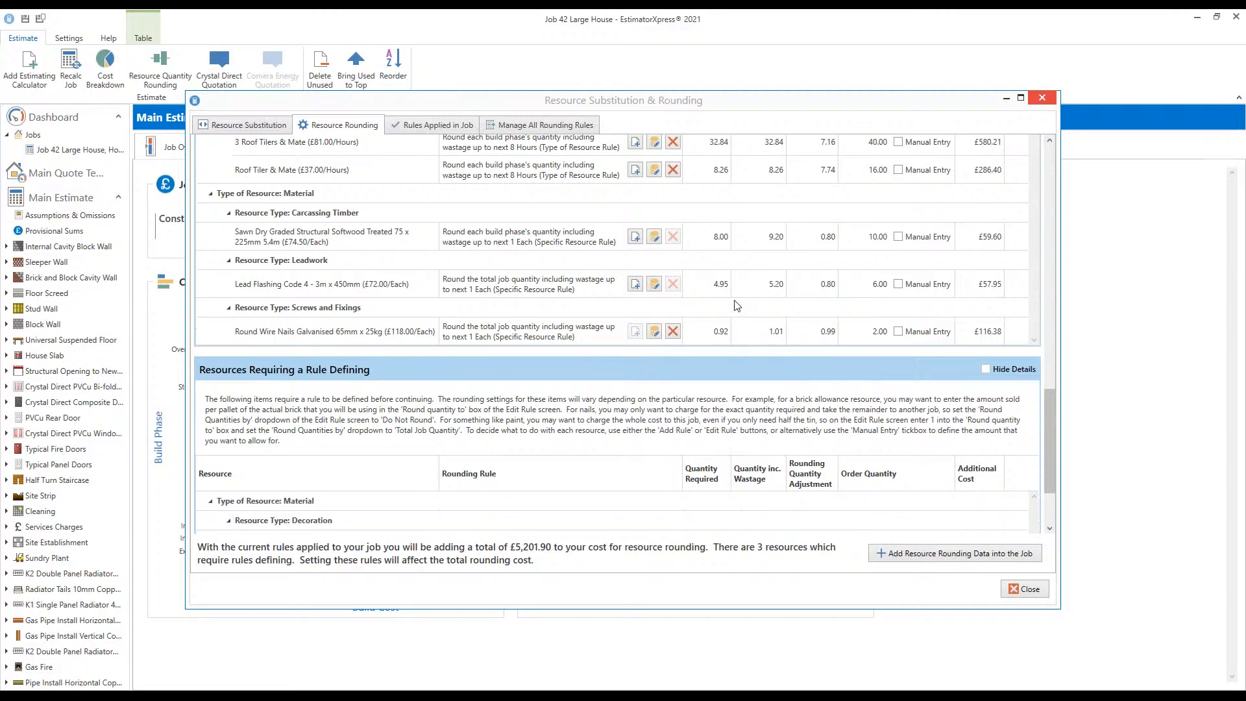
Check the build-phase breakdown of required quantities for the lead flashing, Plasterer and Electrician resources
scroll(738, 306, up, 1)
mouse_move(728, 309)
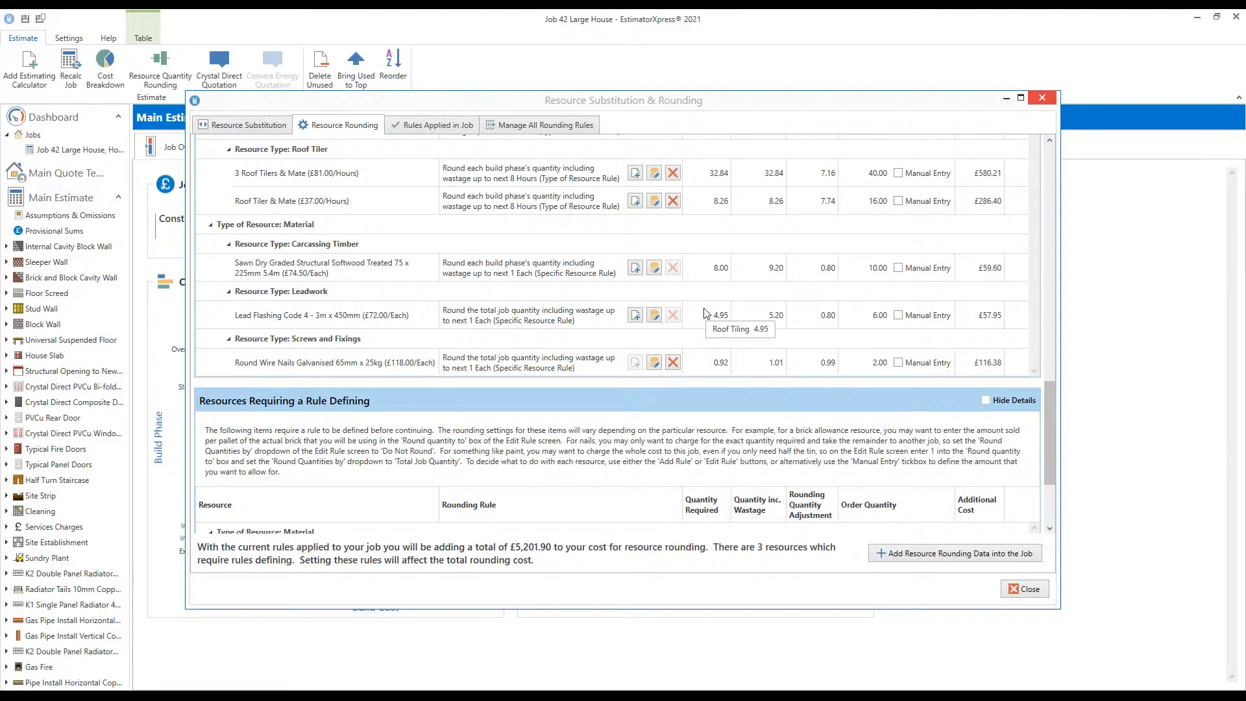
scroll(708, 313, up, 7)
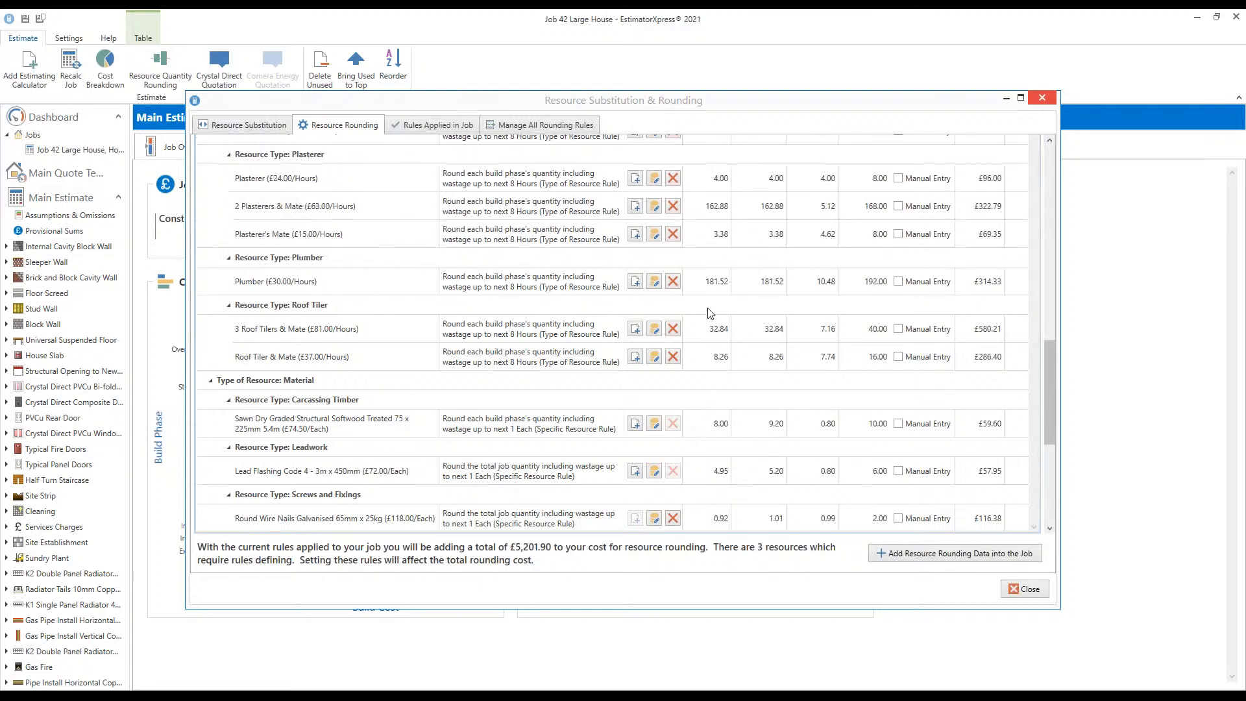
scroll(714, 313, up, 4)
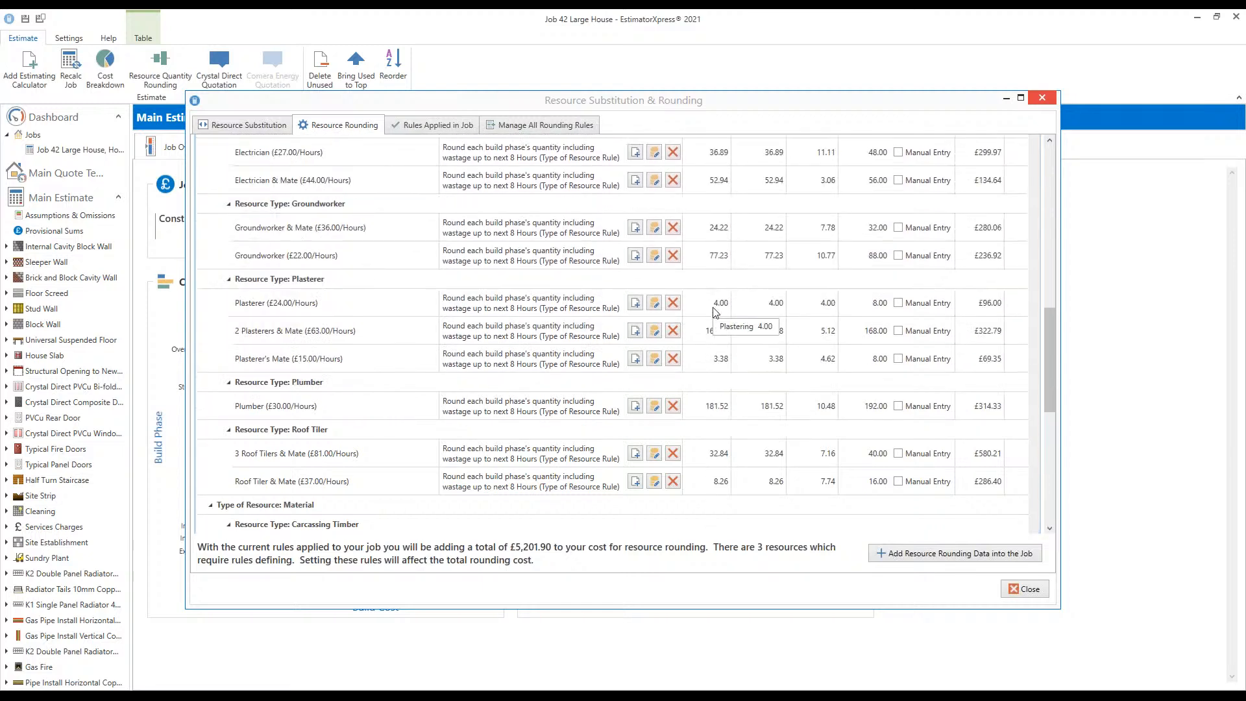
scroll(714, 312, up, 4)
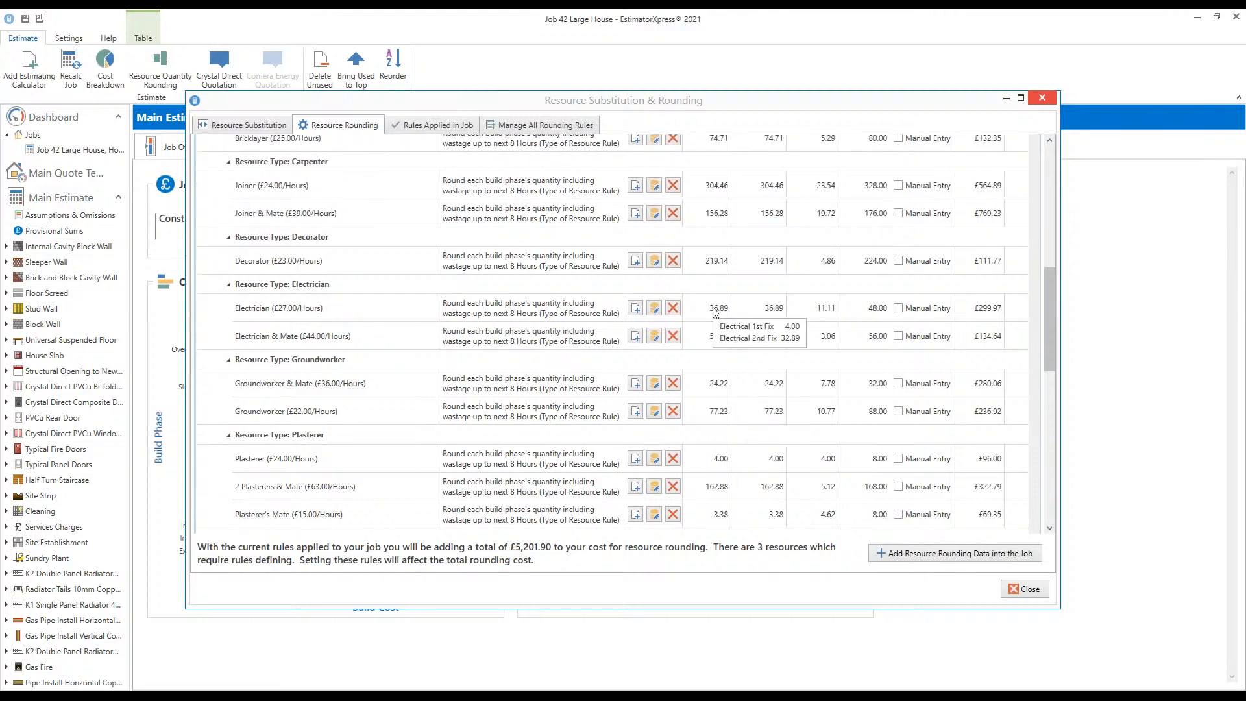
scroll(714, 313, up, 2)
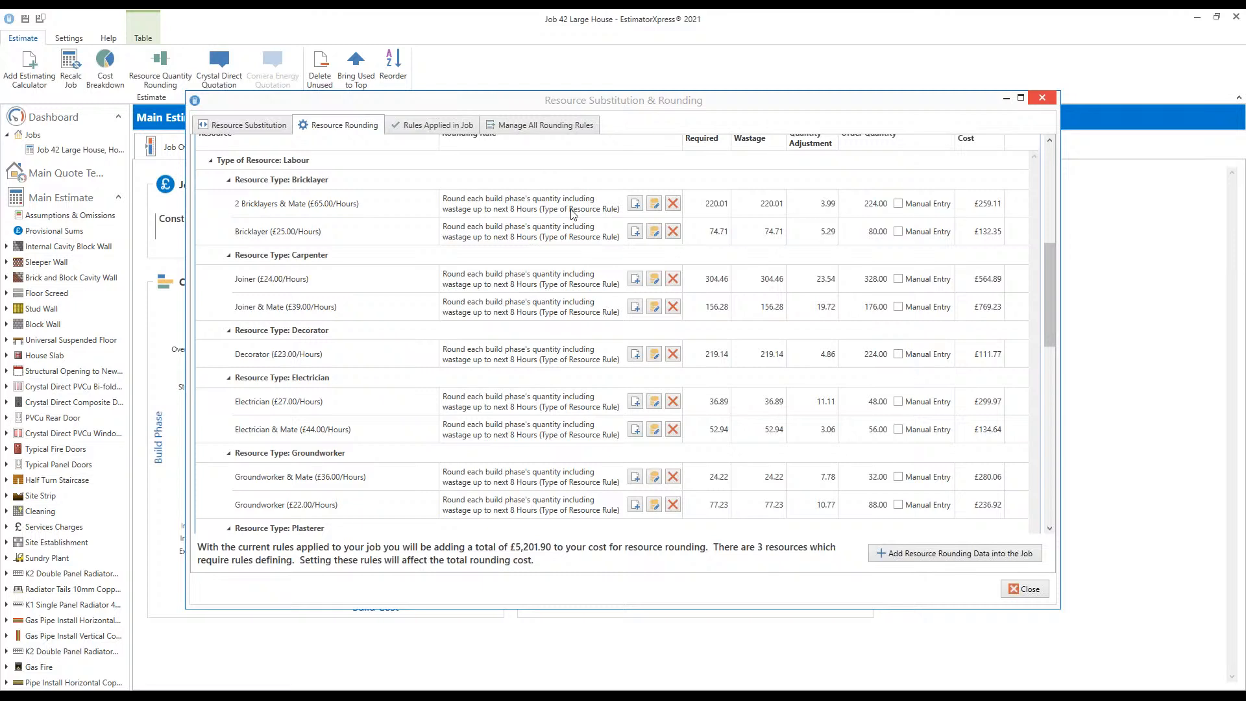
Look through the list of all rounding rules, collapsing Access Equipment, Aggregate, Appliances and Architectural Stone to examine the Bathroom rules
click(534, 128)
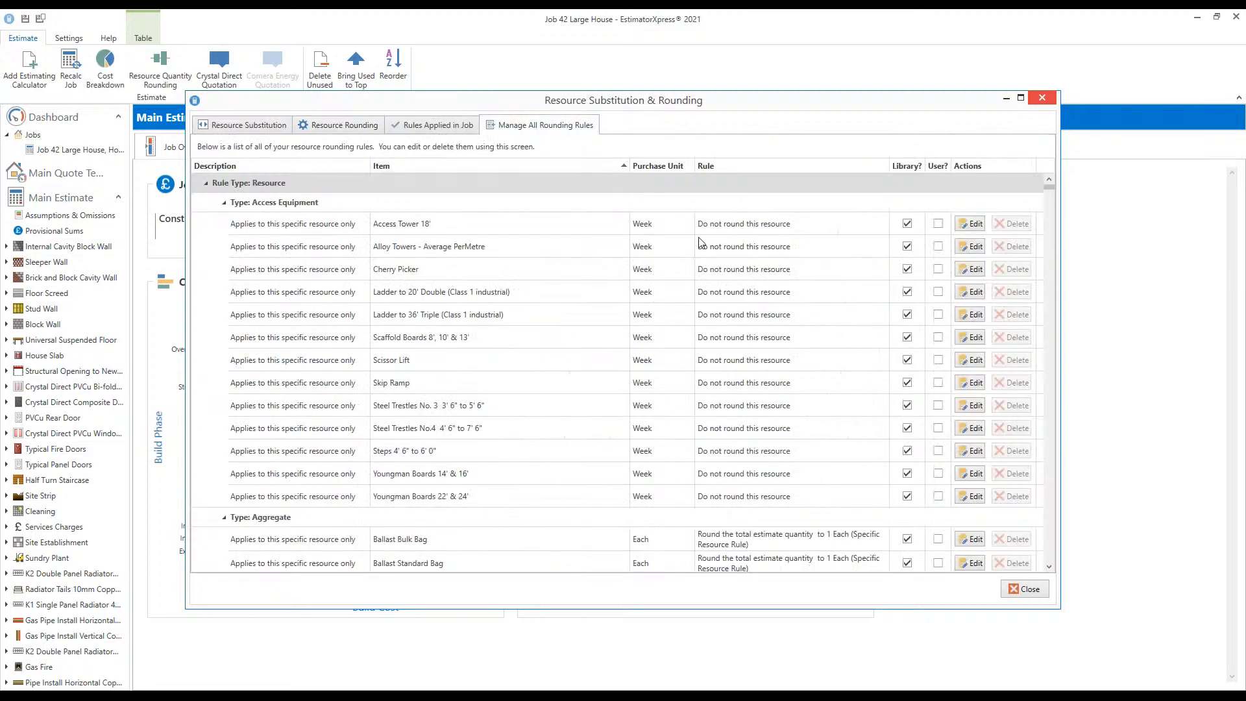
click(226, 203)
click(228, 224)
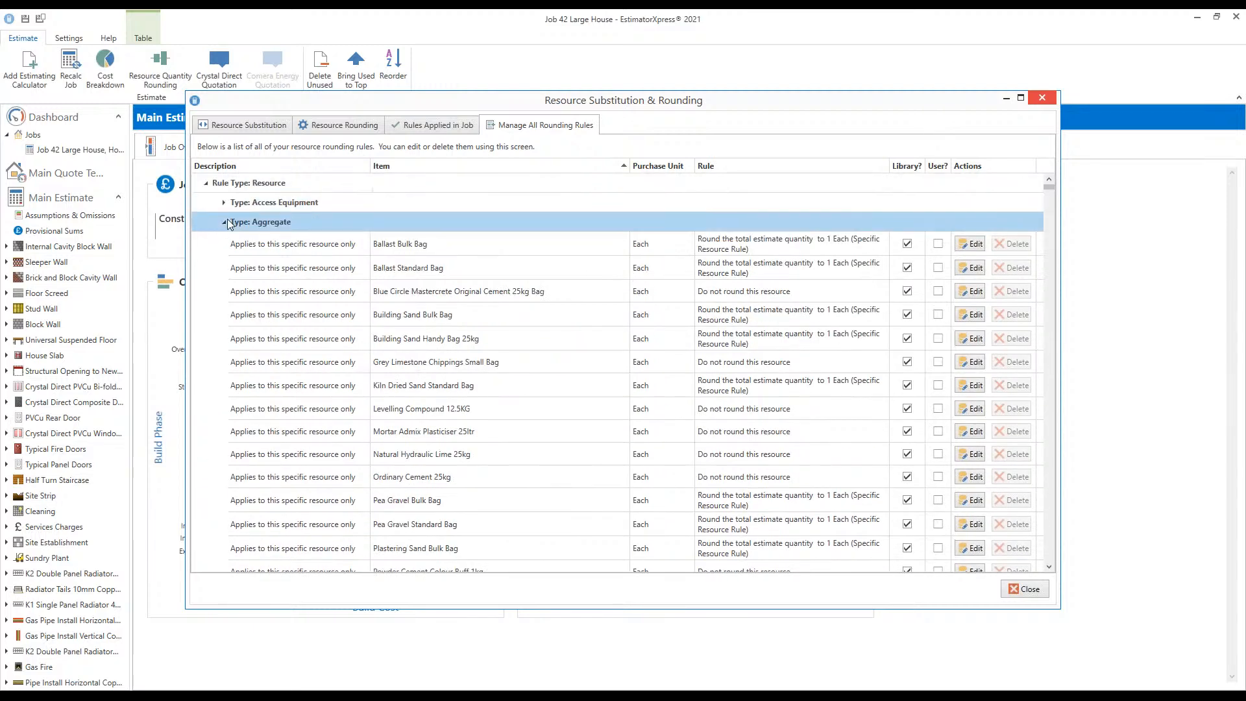
click(226, 223)
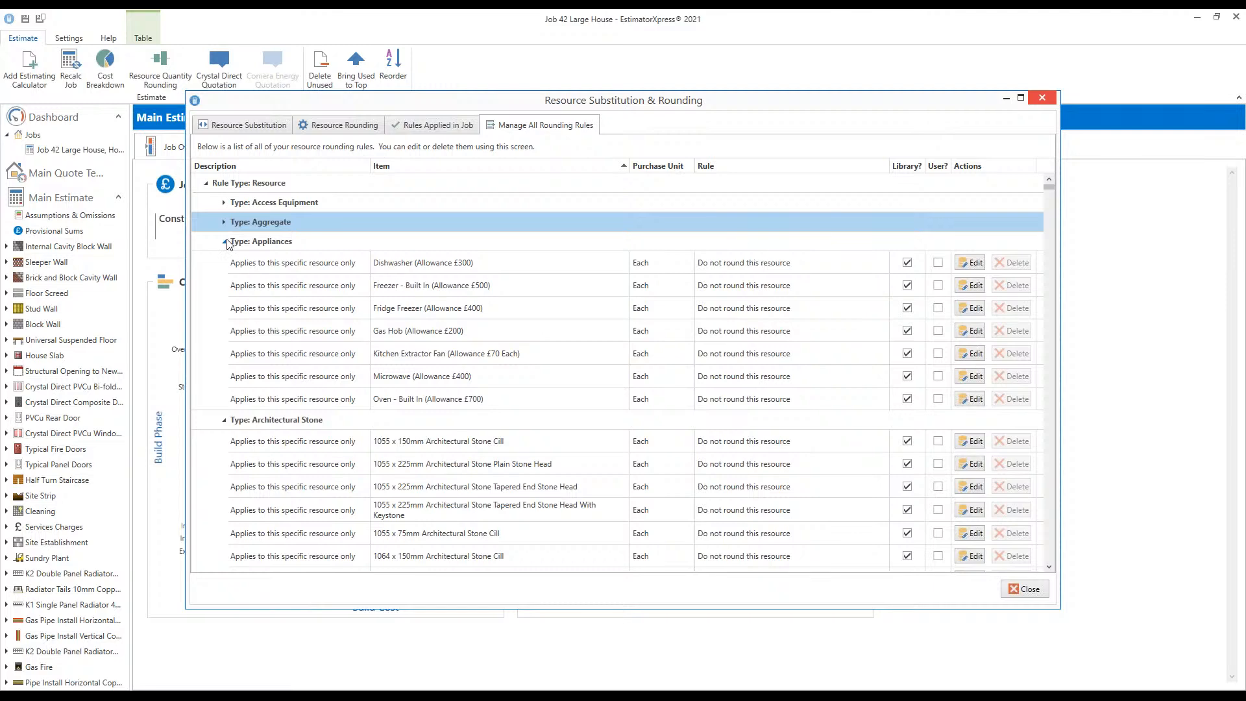
click(226, 242)
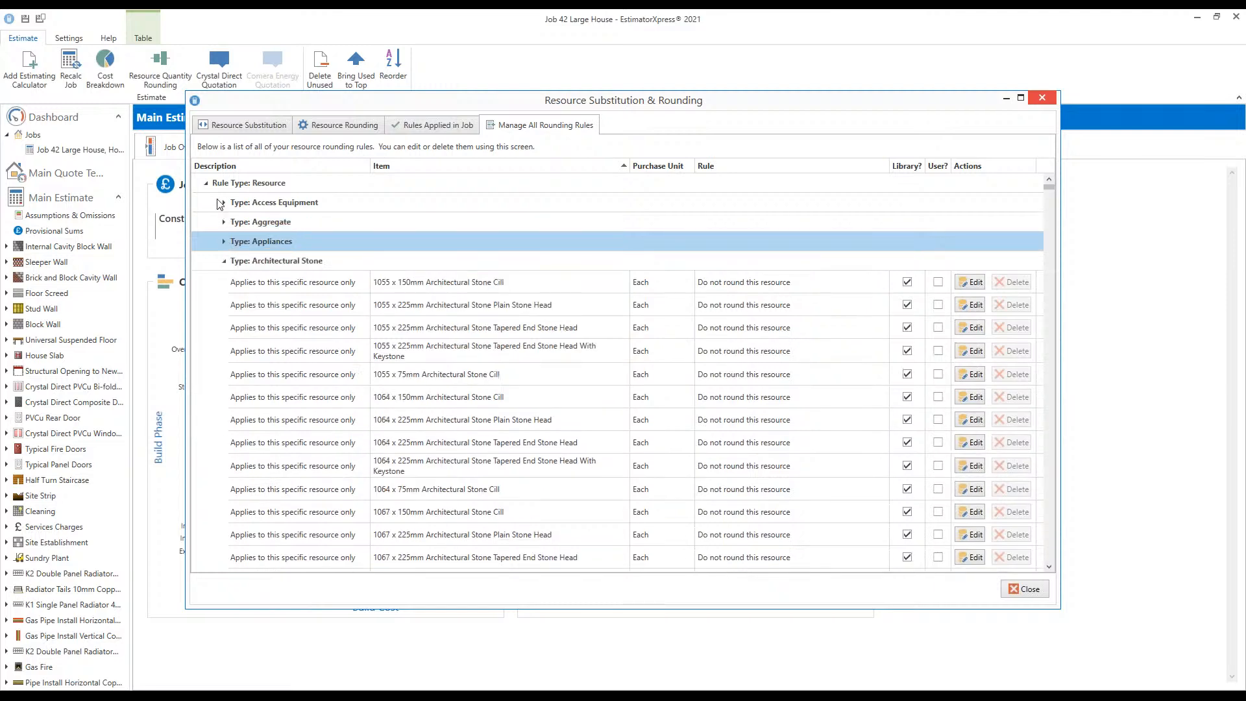
click(228, 261)
scroll(312, 281, down, 5)
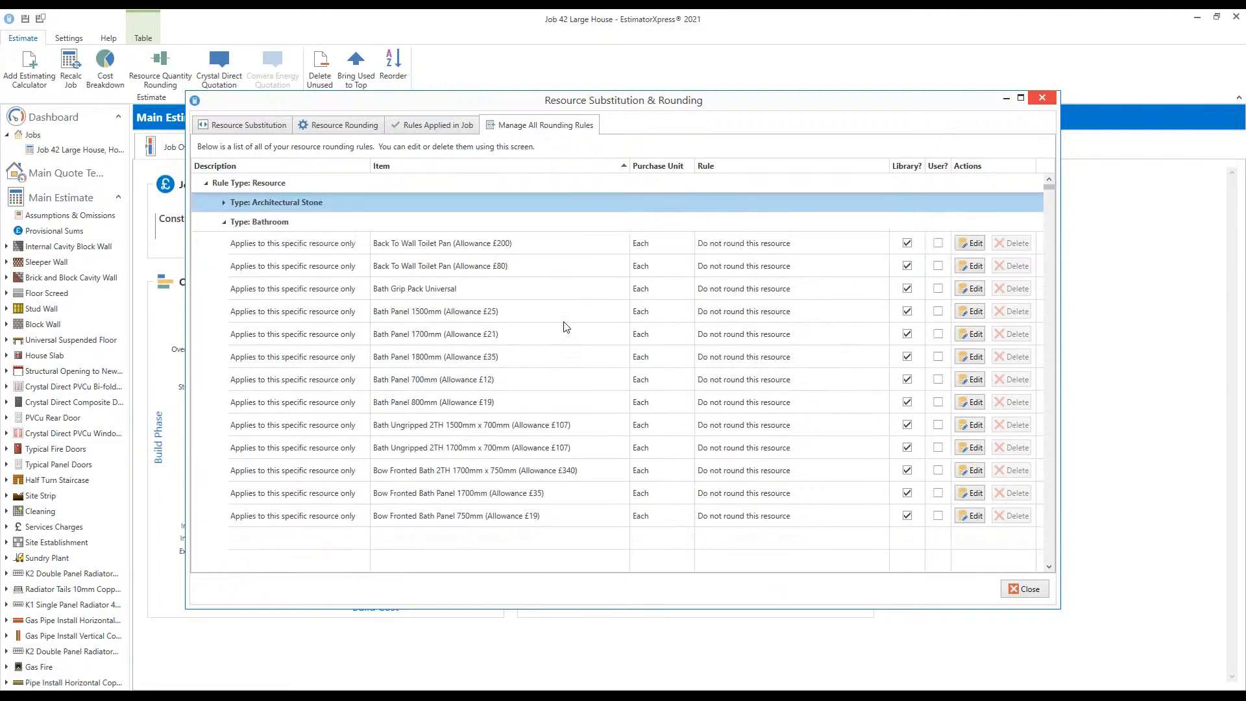
scroll(570, 289, down, 5)
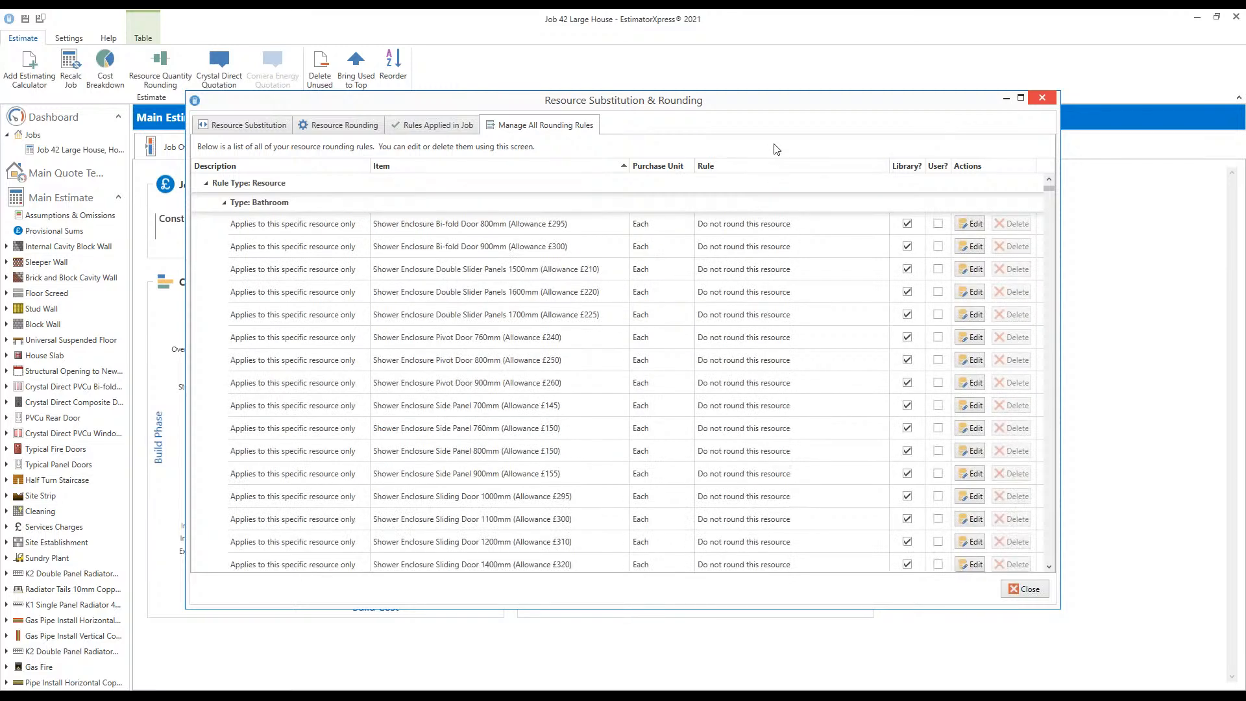
Edit the general Labour rounding rule at the end of the all-rules list to round quantities to 4 Hours per build phase
click(835, 204)
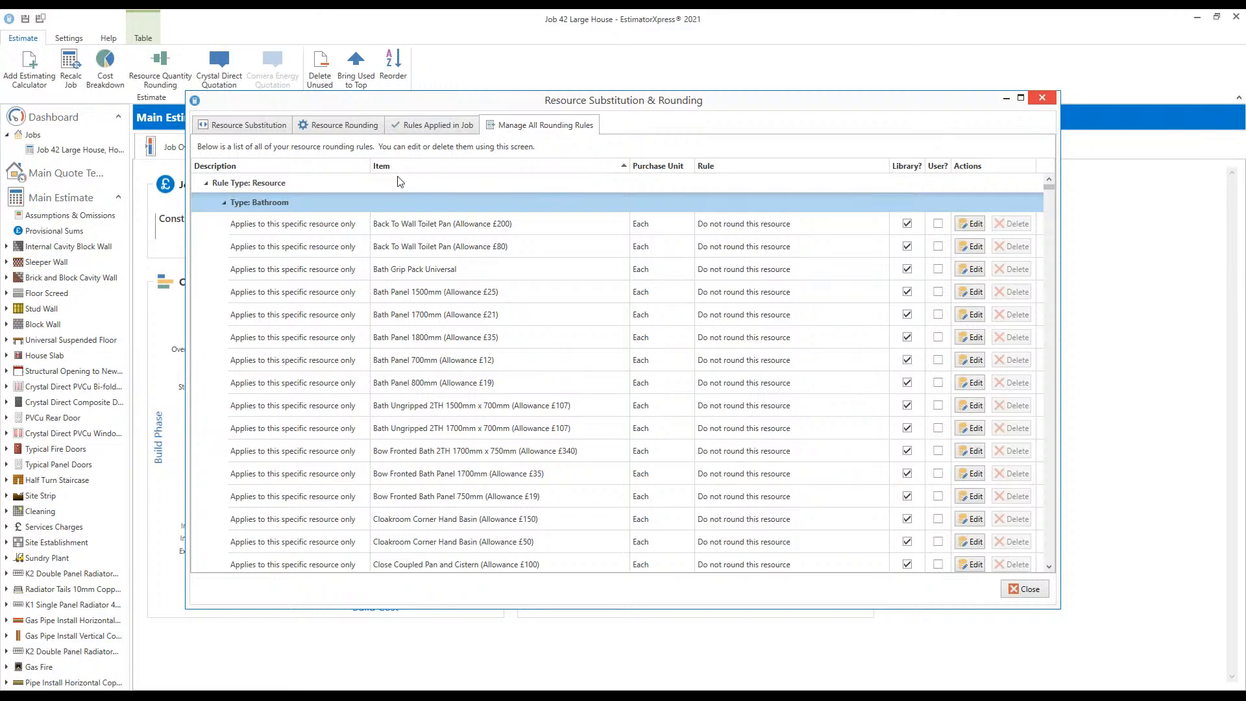
drag(1049, 187, 1078, 595)
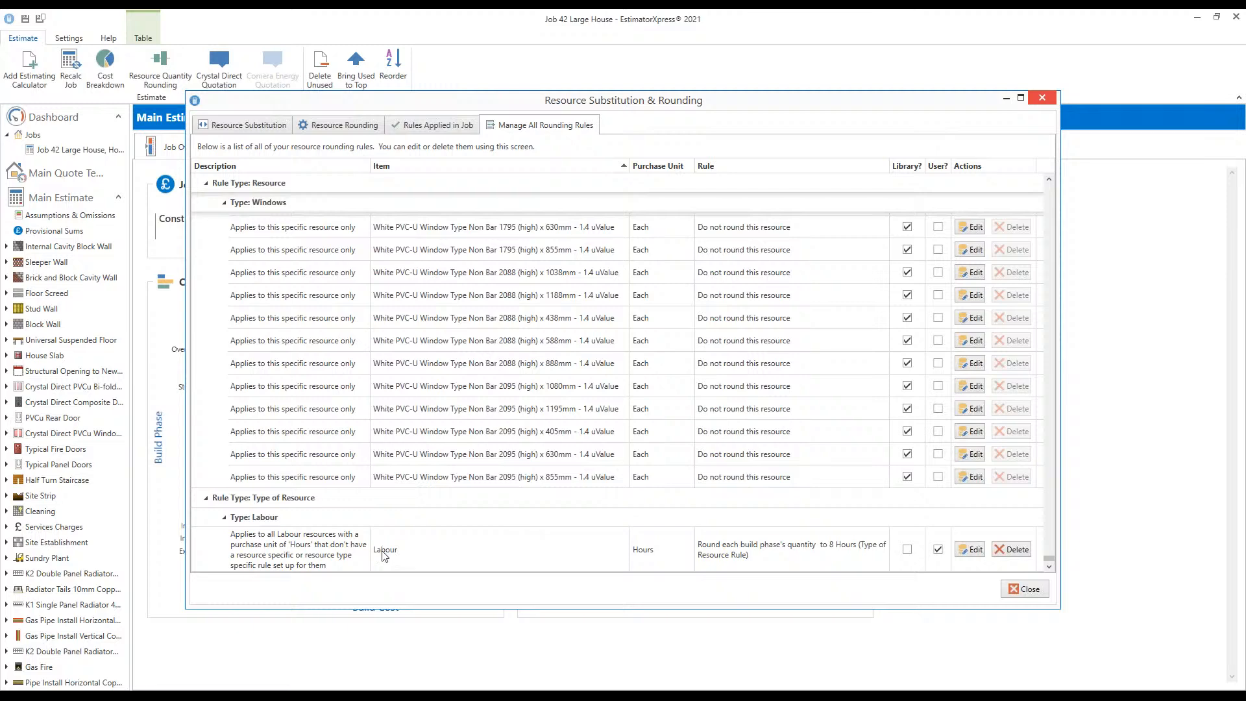
click(787, 557)
click(973, 550)
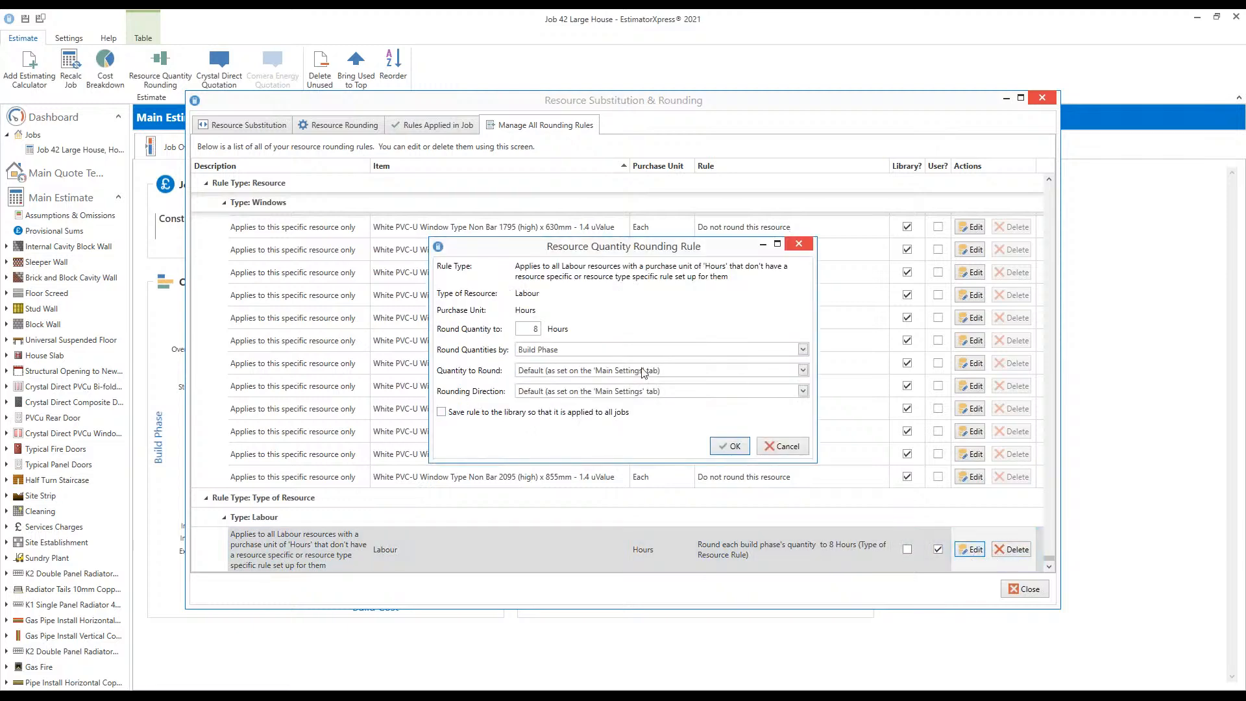
text(4)
click(731, 448)
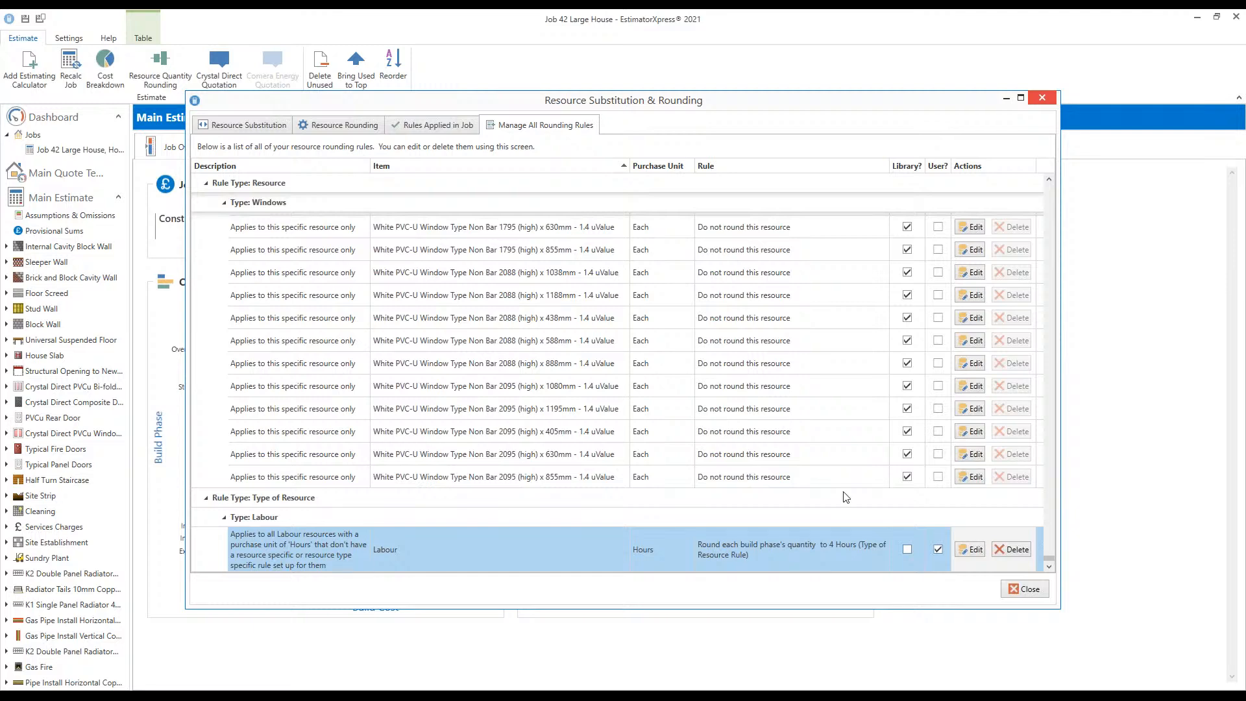
Review the significant labour rounding costs and the rules applied in the job to its materials, from Aggregate to Carcassing Timber
click(346, 130)
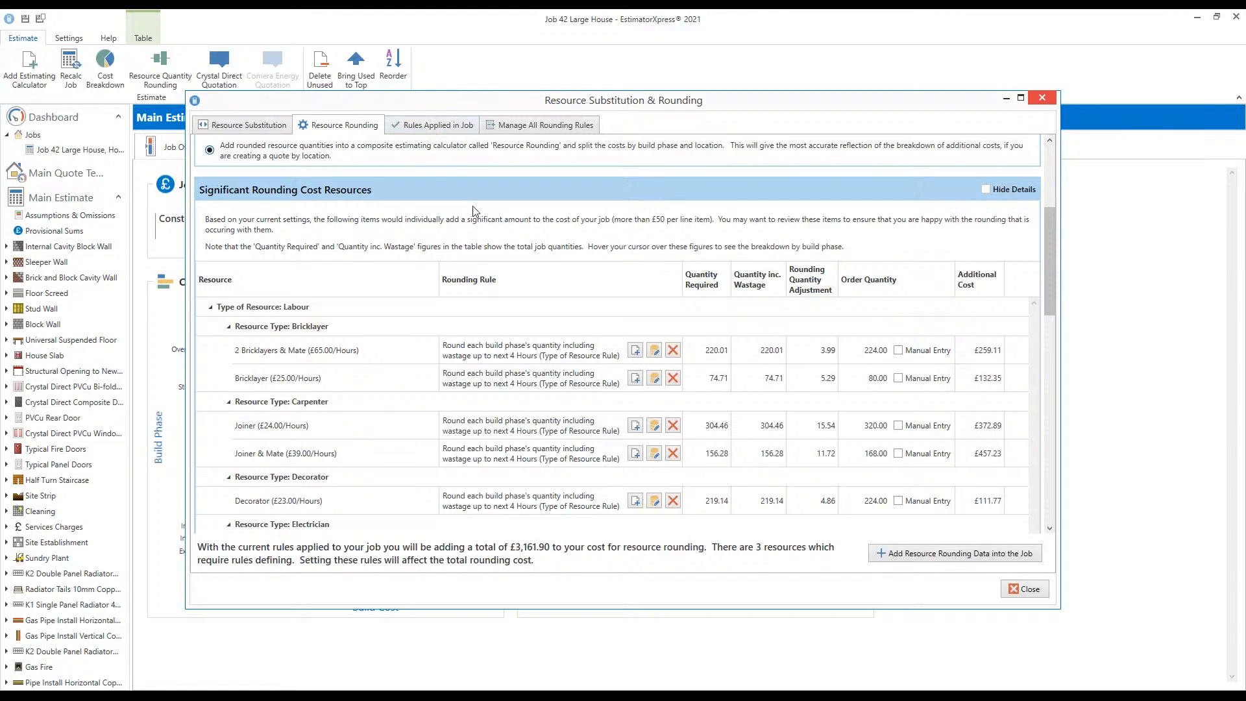
click(411, 135)
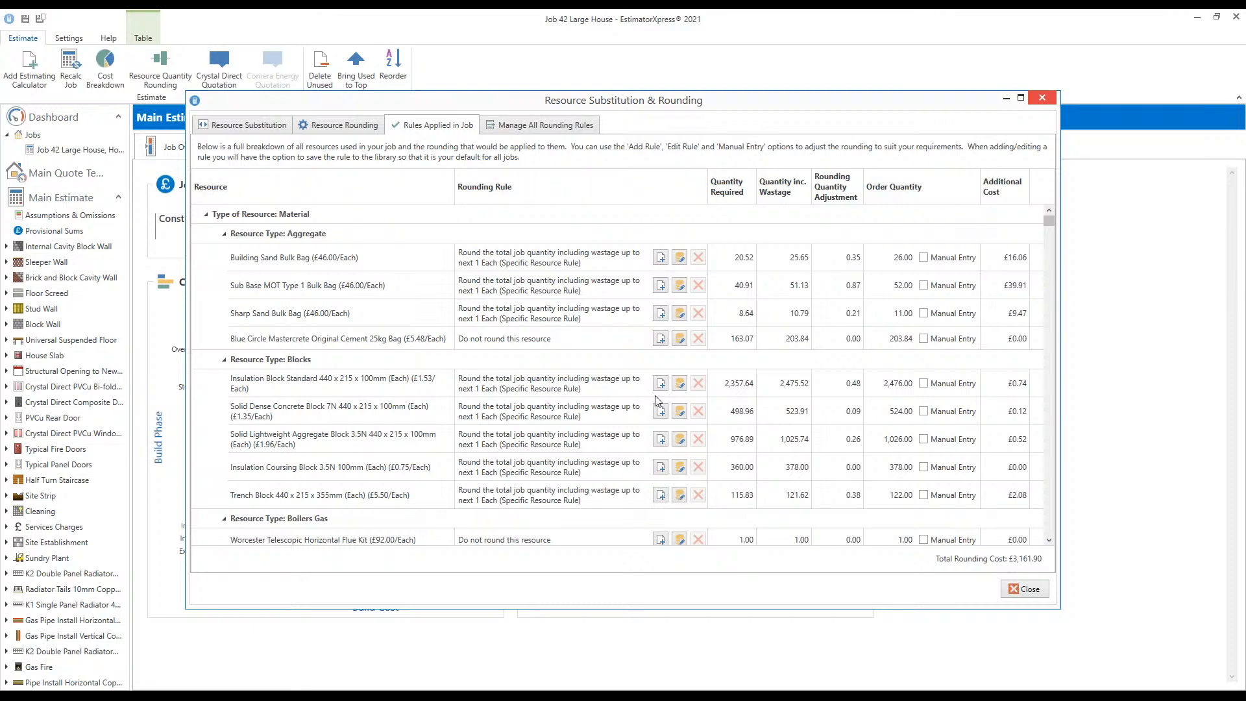
scroll(884, 458, down, 3)
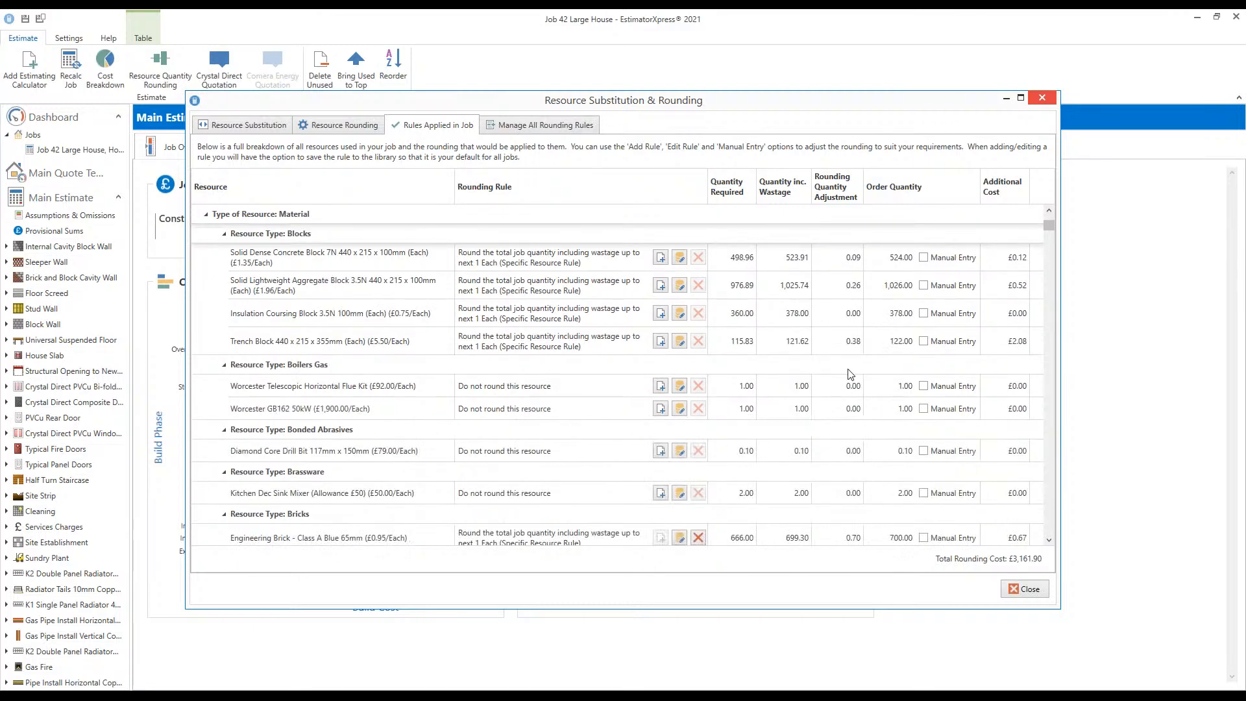
scroll(848, 375, up, 3)
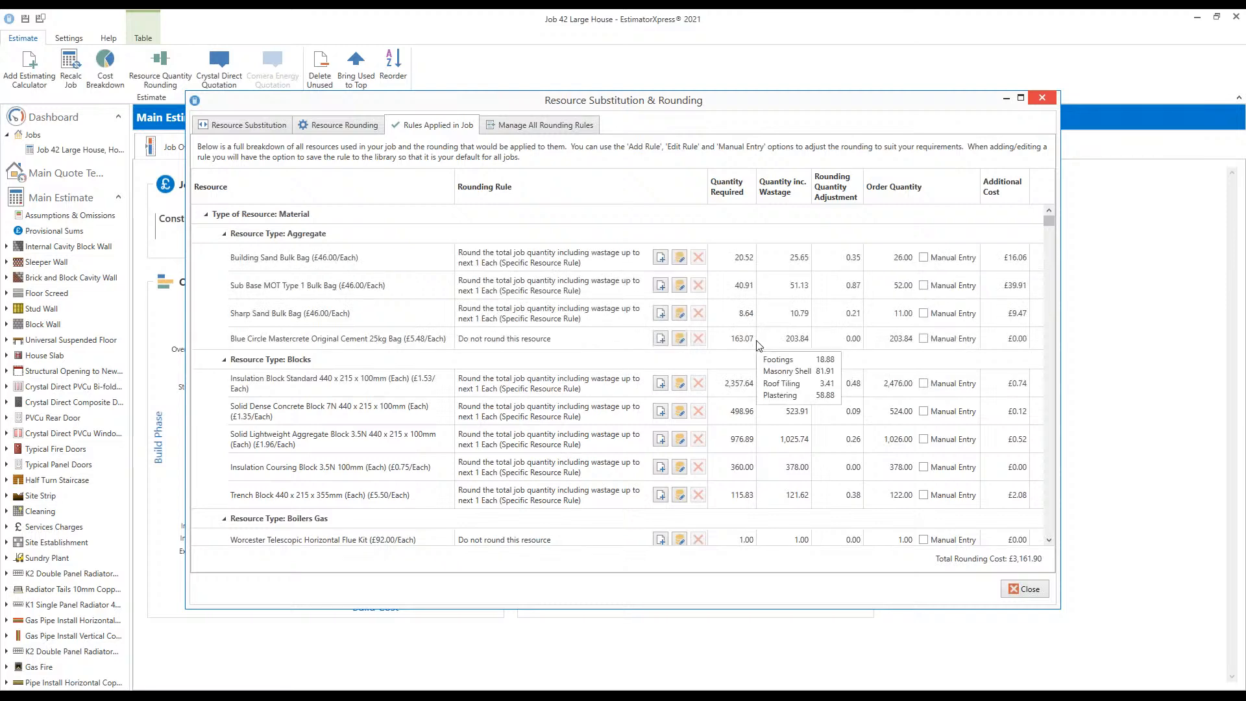
scroll(759, 345, down, 3)
scroll(760, 344, down, 5)
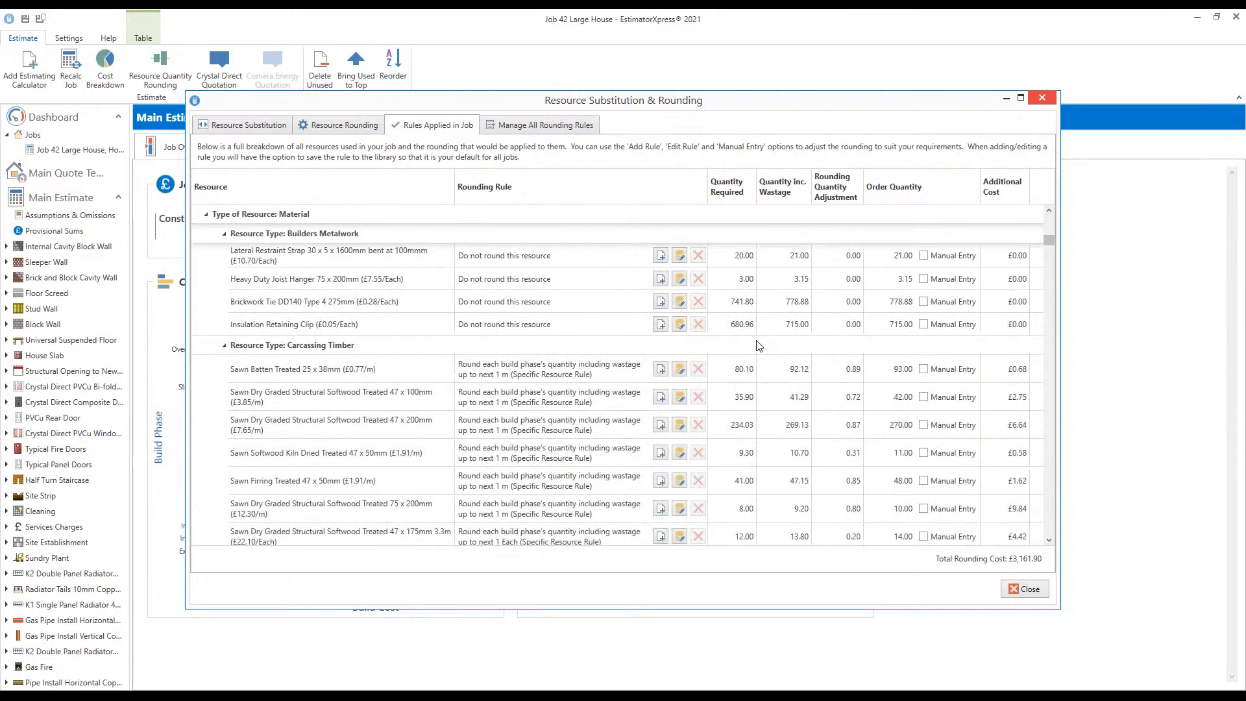
scroll(760, 345, down, 5)
scroll(729, 312, up, 2)
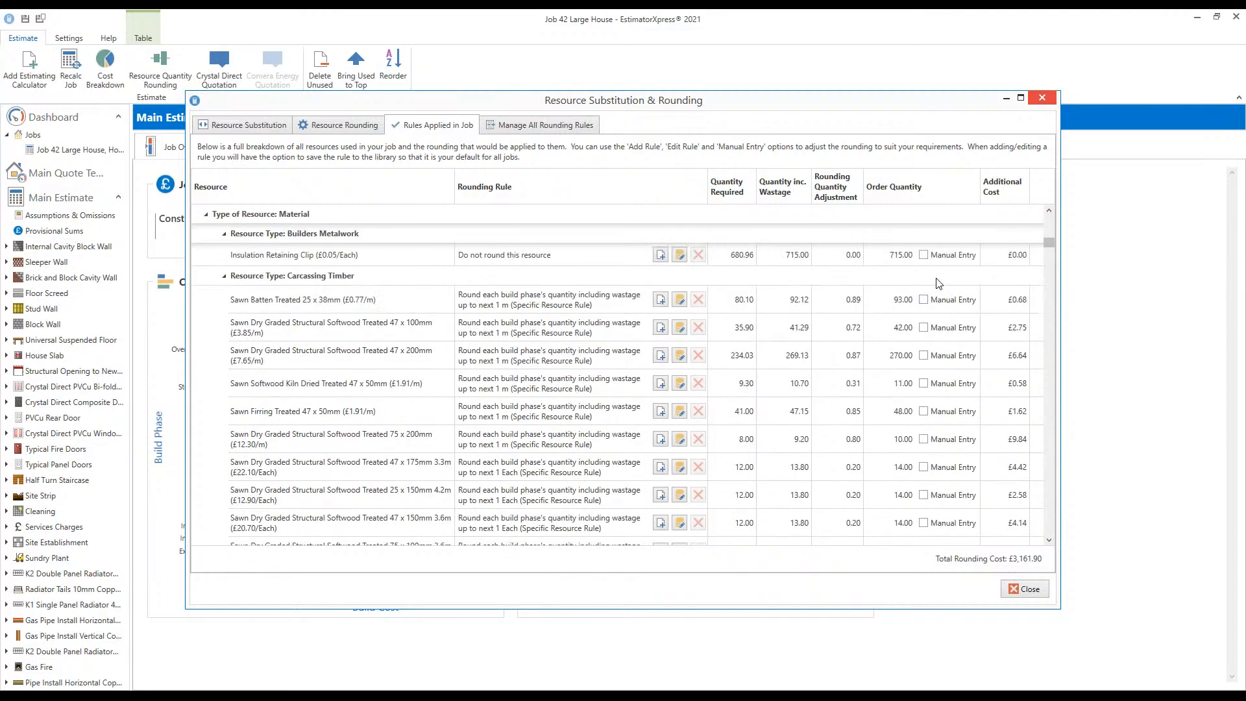
scroll(938, 284, down, 3)
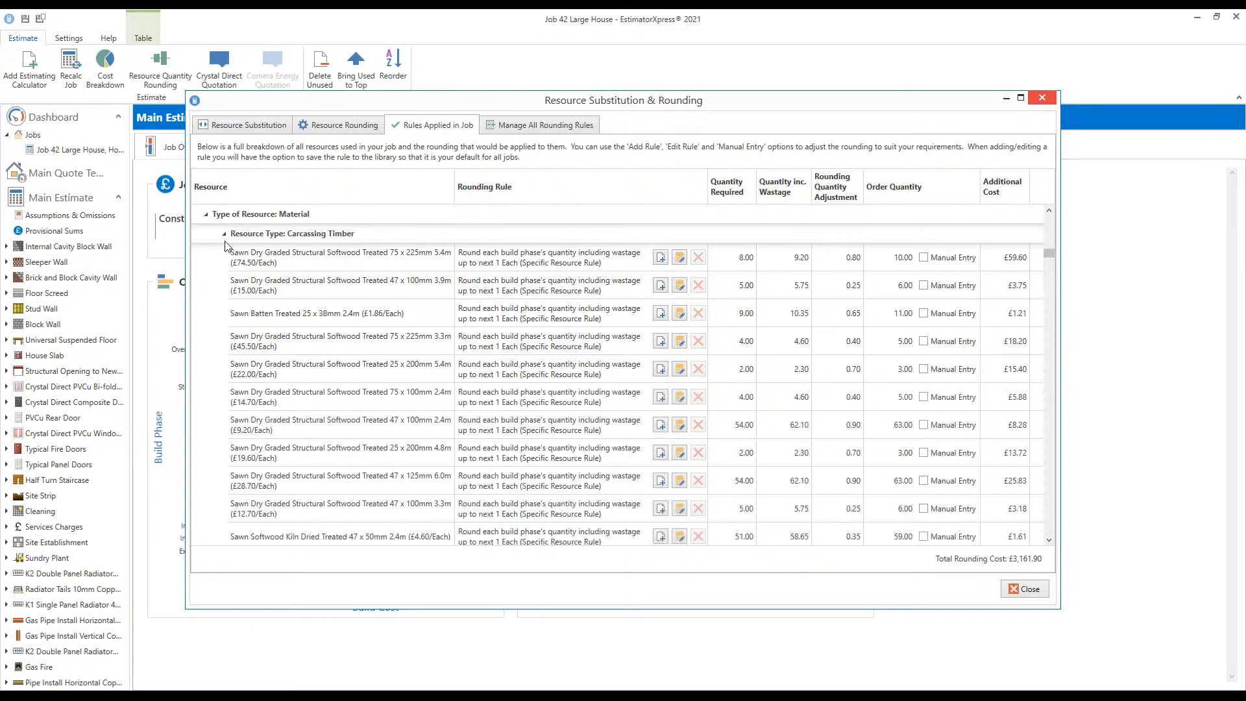
scroll(247, 243, up, 3)
Collapse the Material resources and examine the rounding rules applied to the Labour, Subcontractor and Sundry resources
click(206, 215)
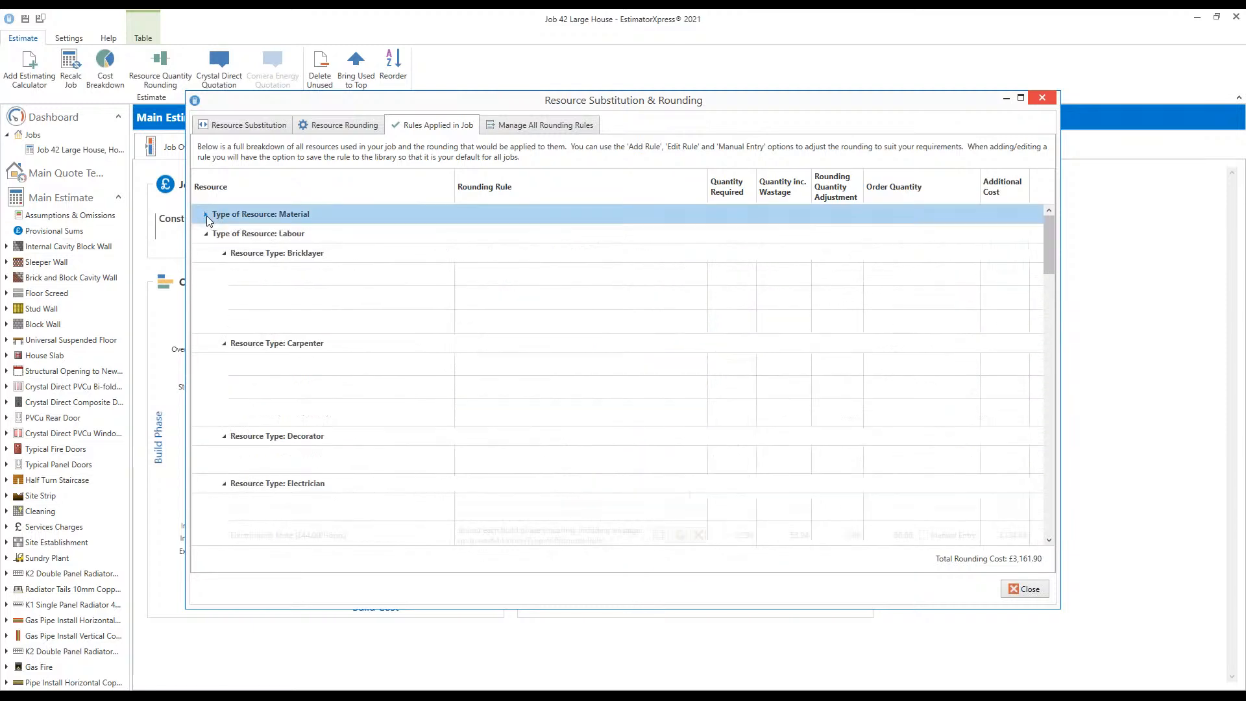
scroll(517, 437, down, 5)
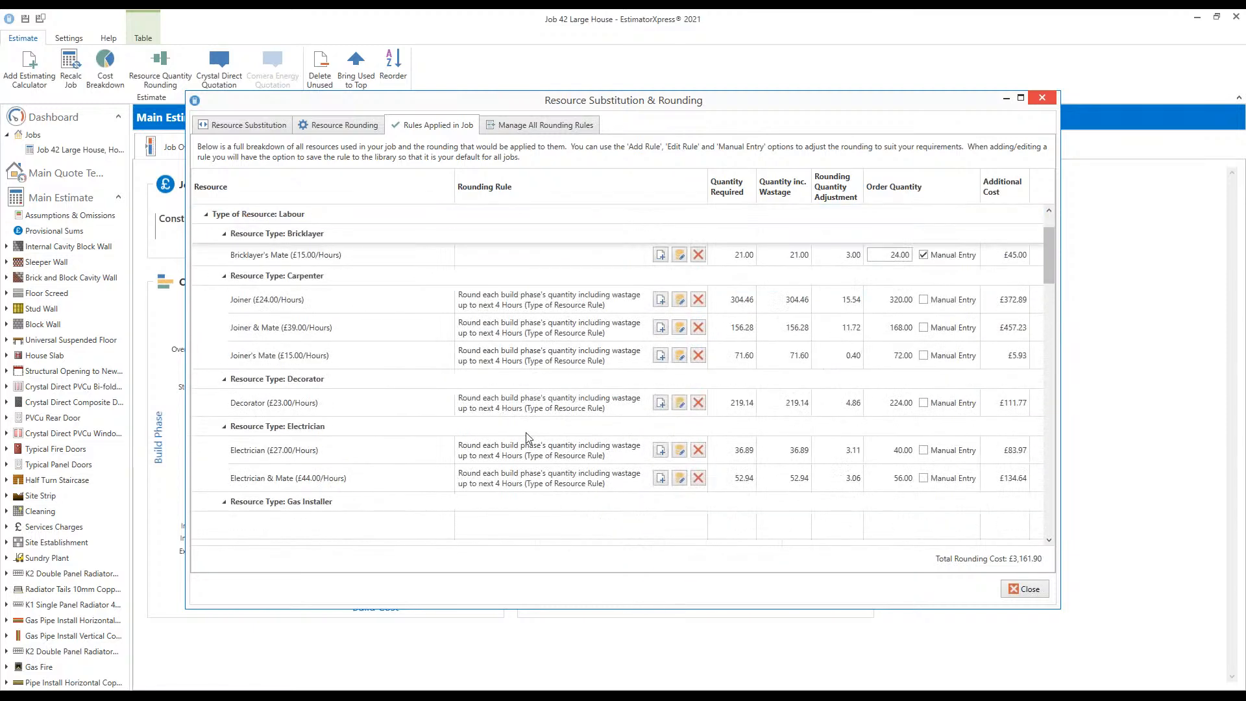
scroll(396, 405, down, 4)
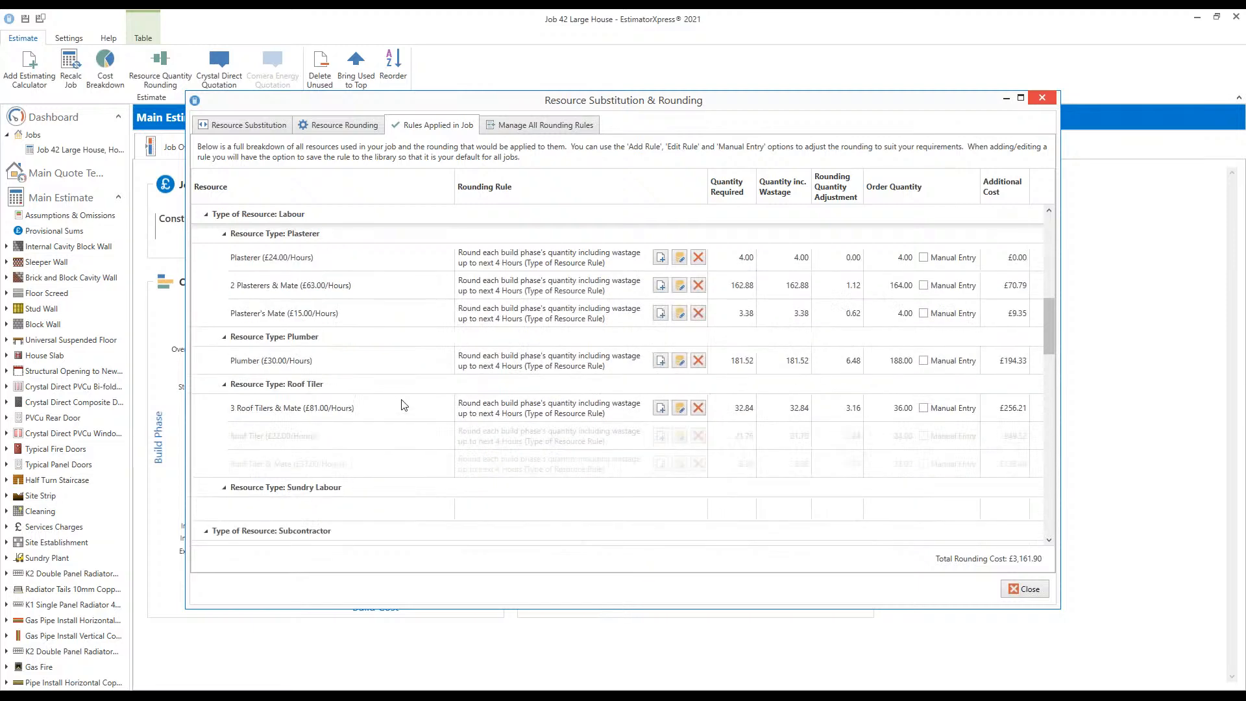
scroll(429, 412, down, 6)
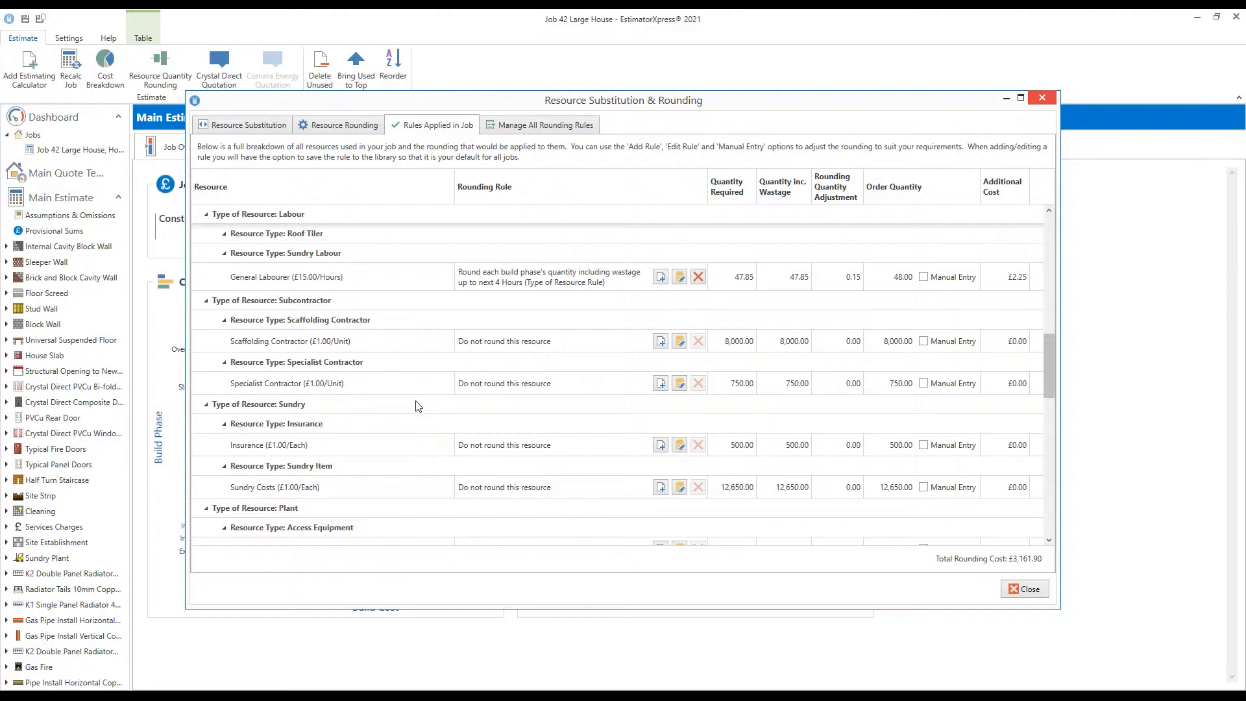
click(410, 390)
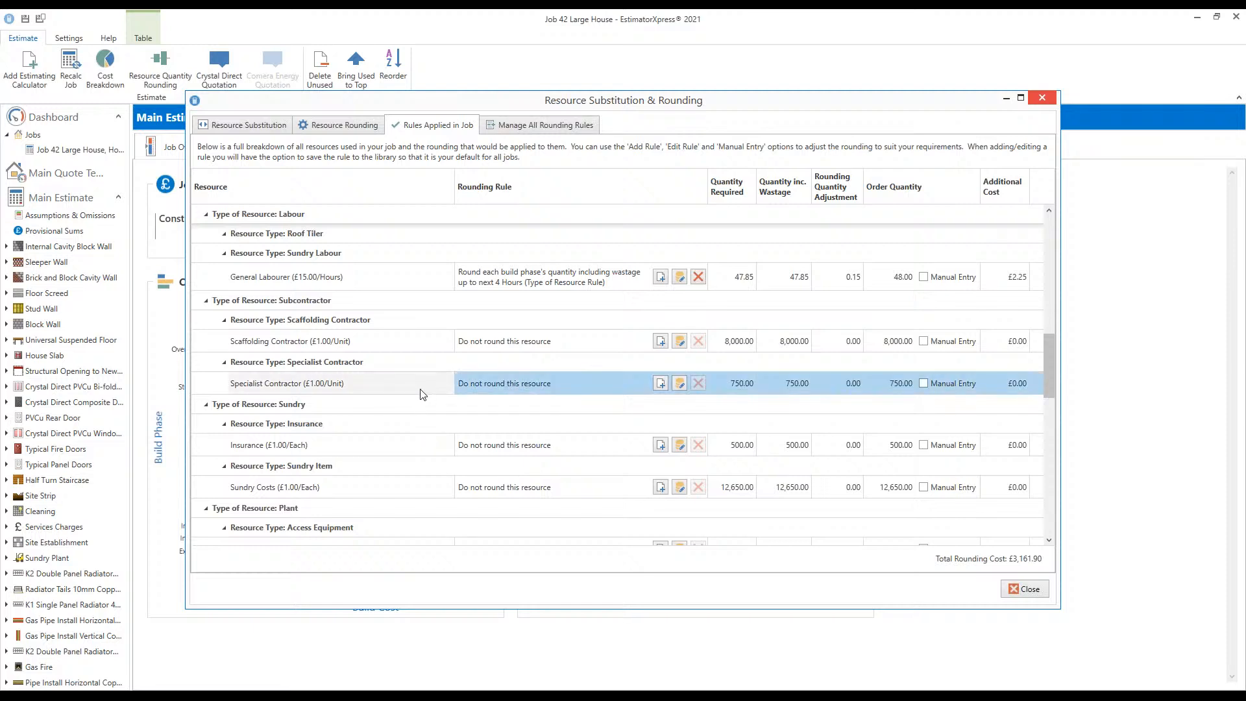
scroll(386, 425, up, 3)
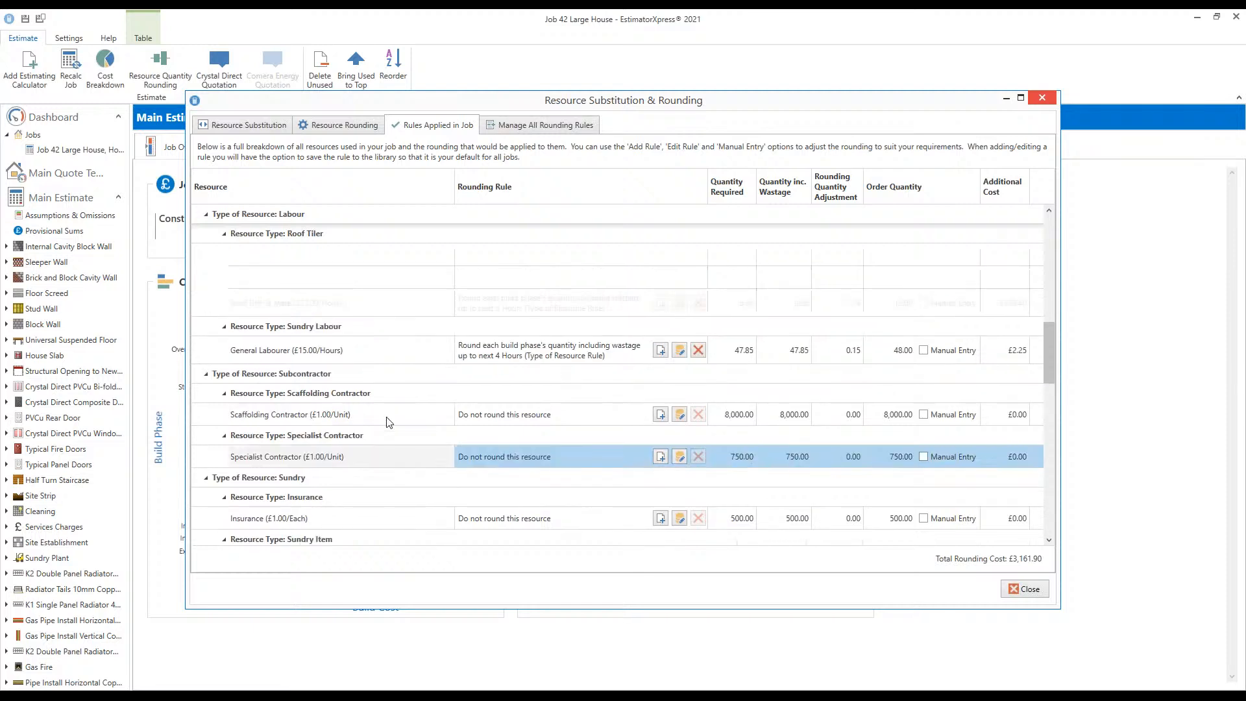
click(380, 369)
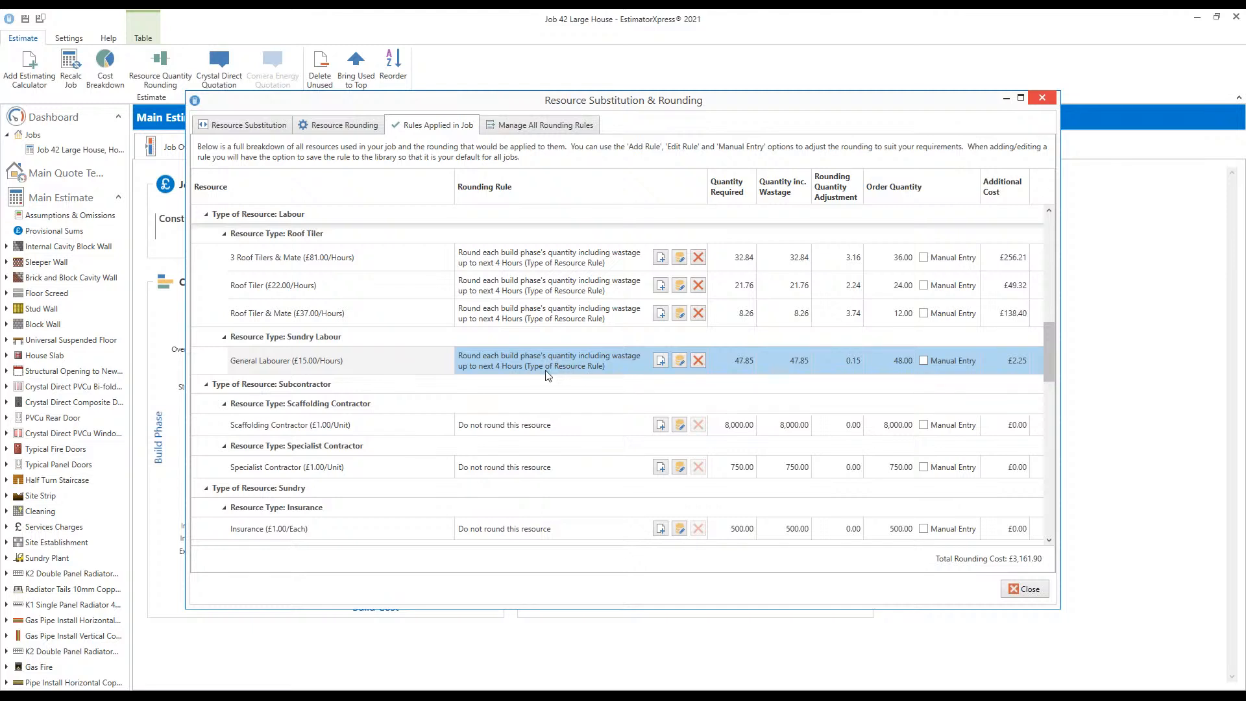
Enable manual entry for the General Labourer's order quantity and set it to 56
click(899, 369)
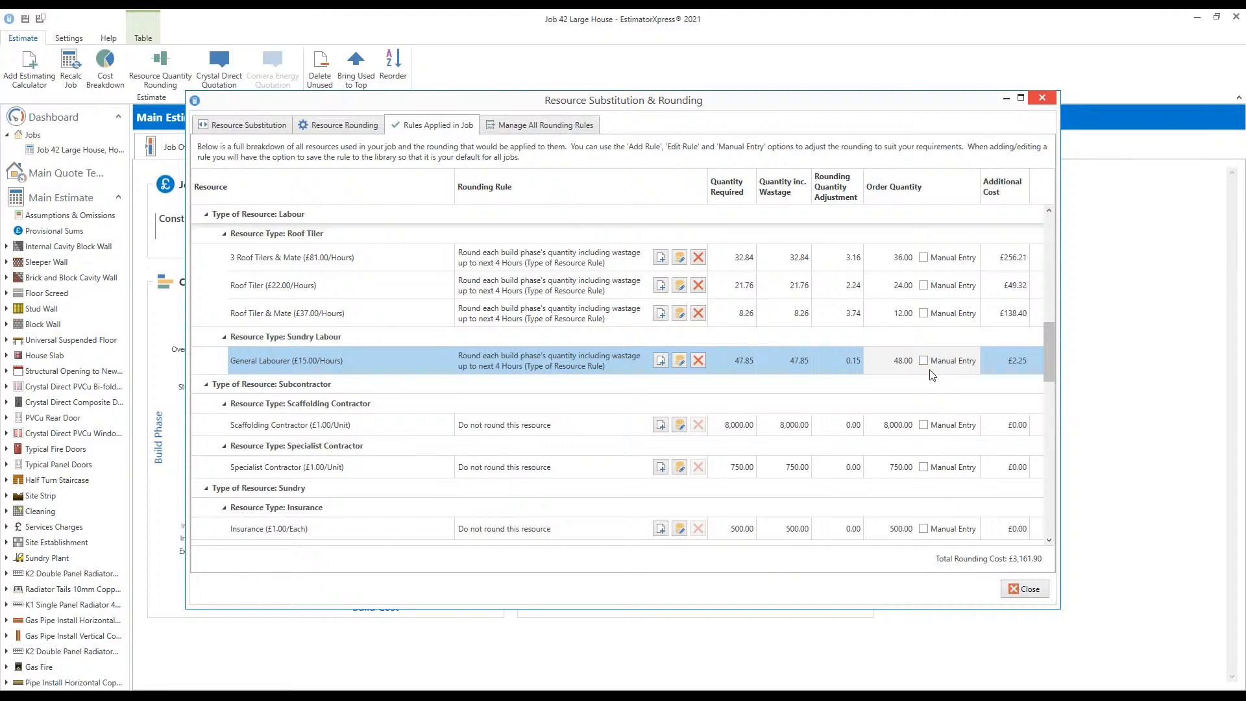
click(929, 362)
click(893, 361)
text(56)
click(925, 393)
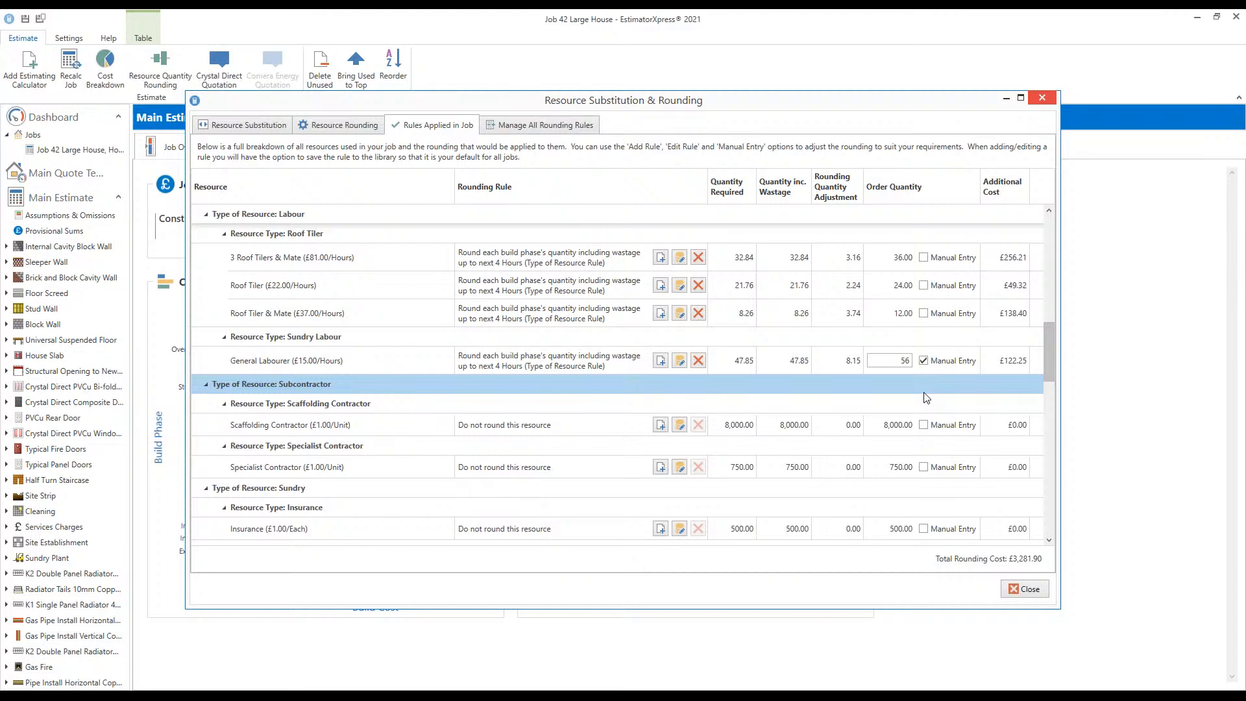
Change the General Labourer's manual order quantity to 80
drag(875, 362, 931, 361)
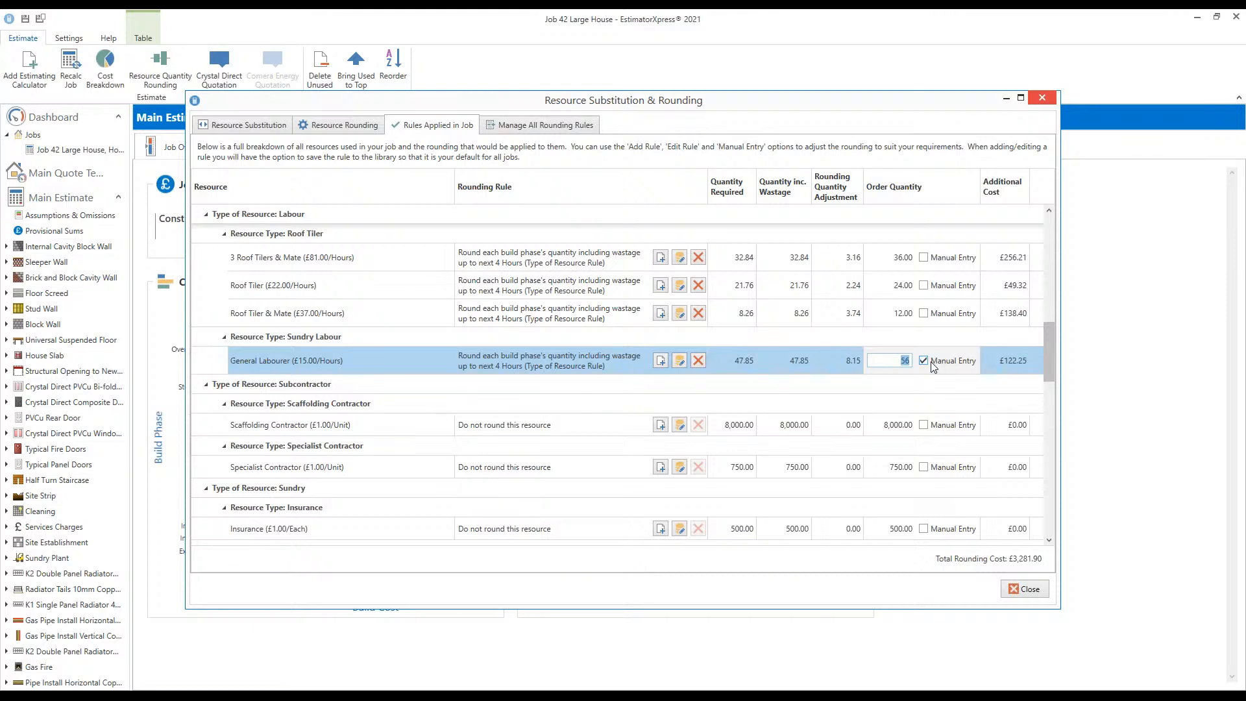
text(80)
click(953, 408)
click(944, 385)
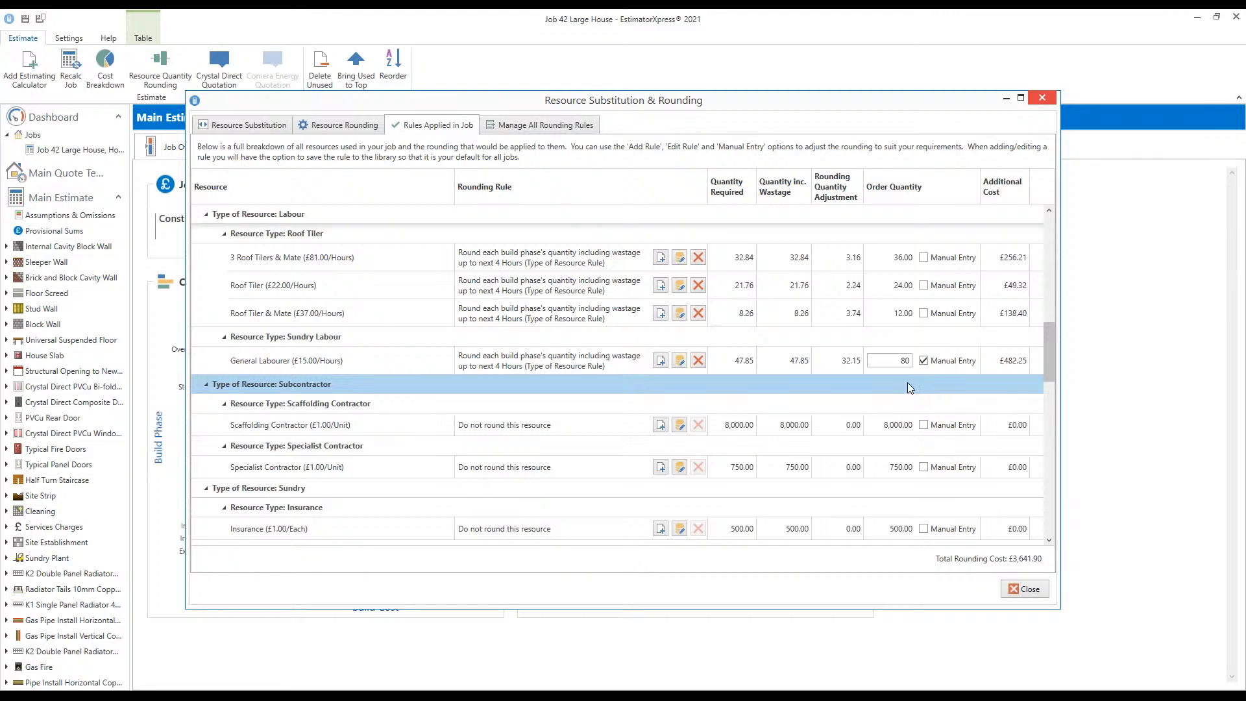
click(902, 360)
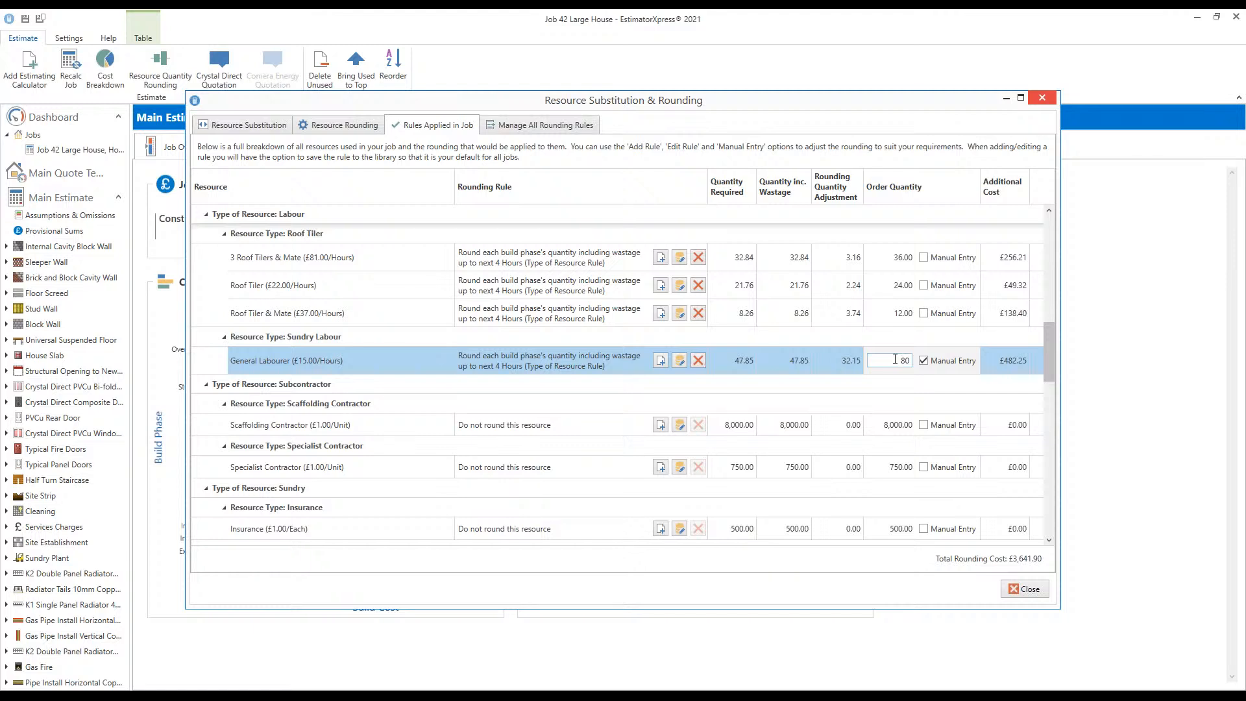
click(838, 385)
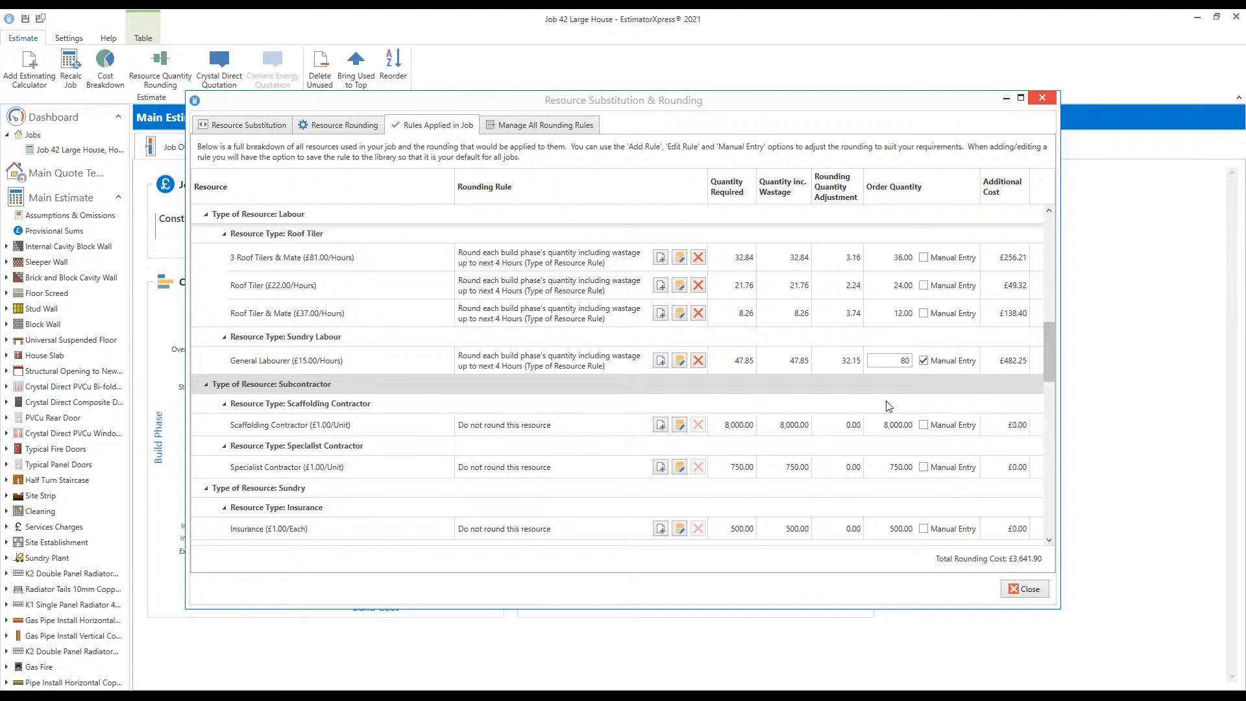
Check the Plumber's current rounding rule and the types of rule that can be added for that resource
scroll(683, 407, up, 5)
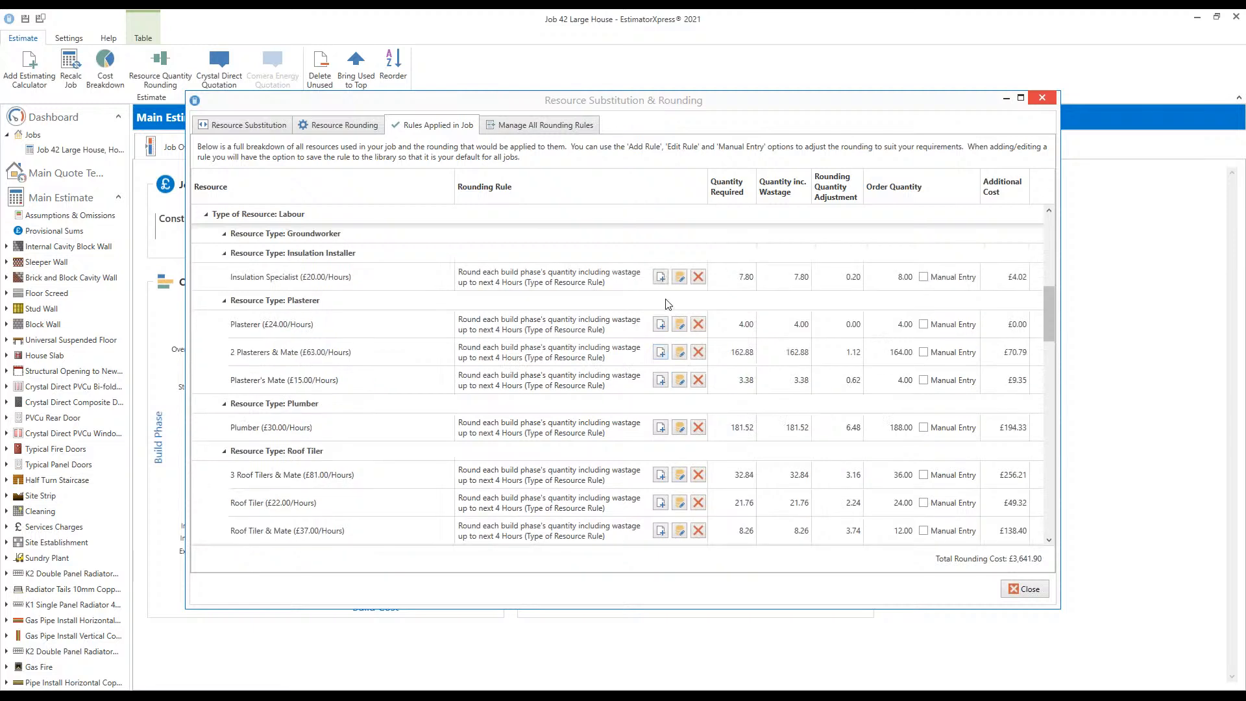
scroll(672, 273, down, 2)
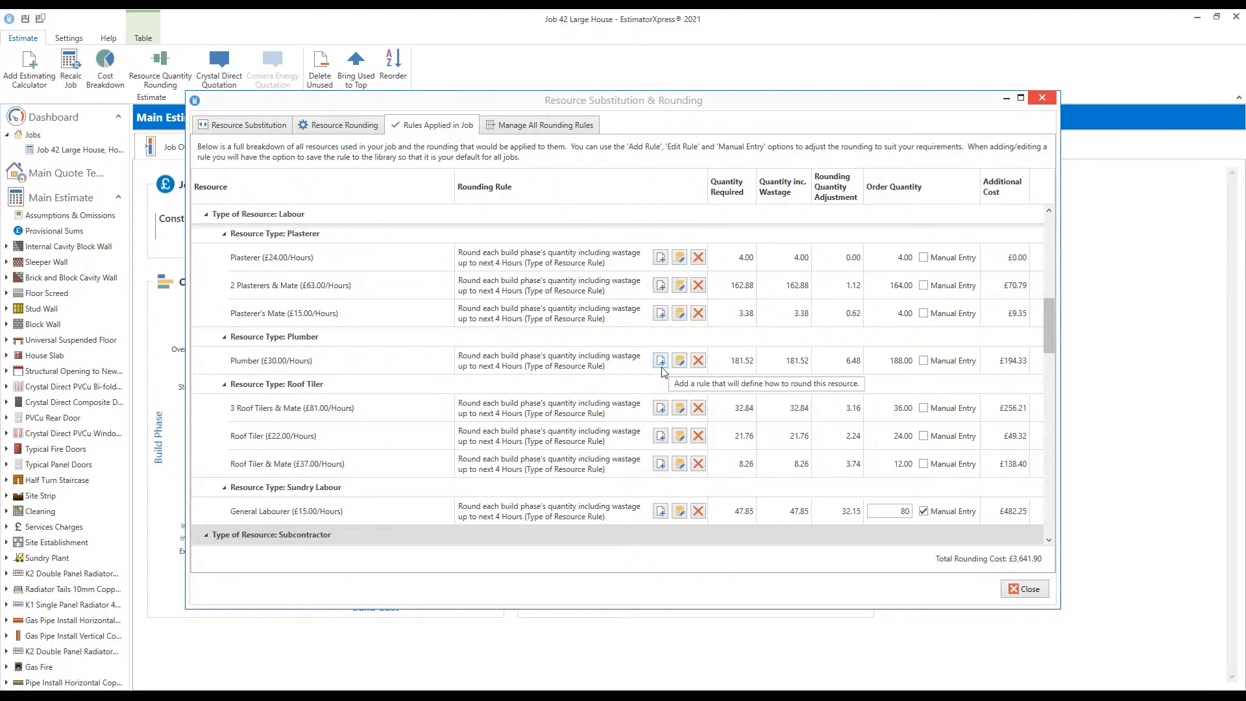
click(679, 364)
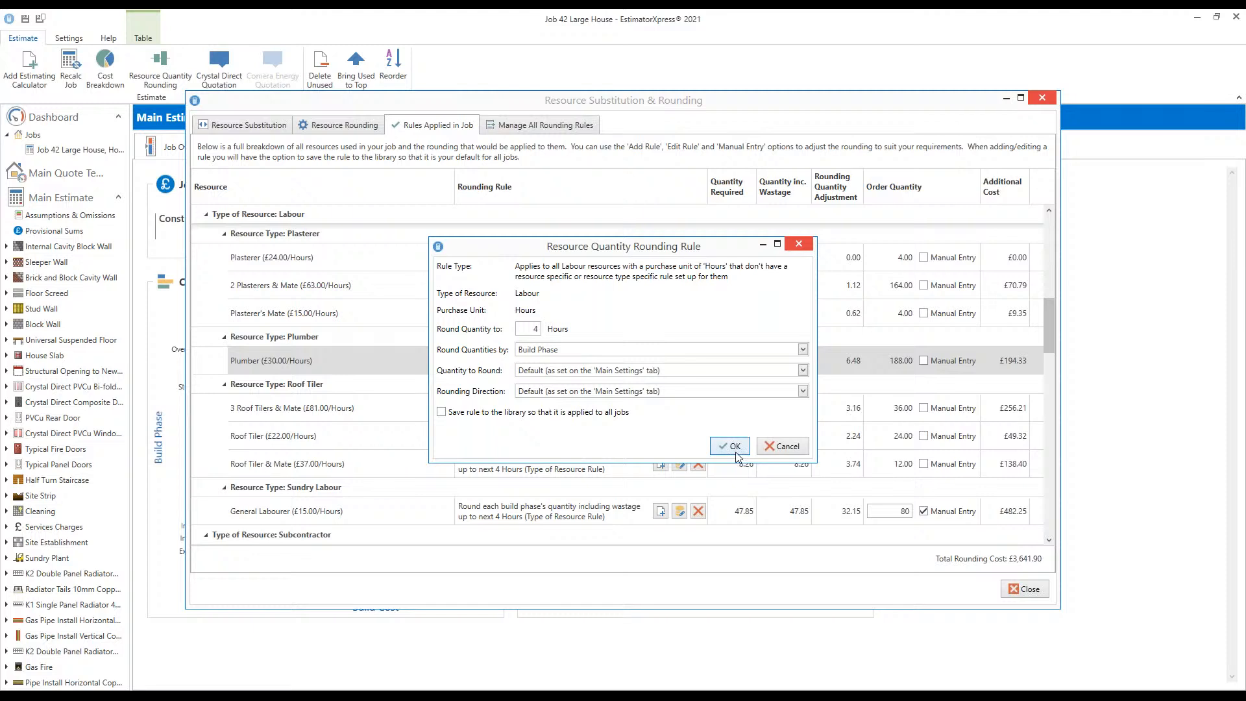
click(781, 446)
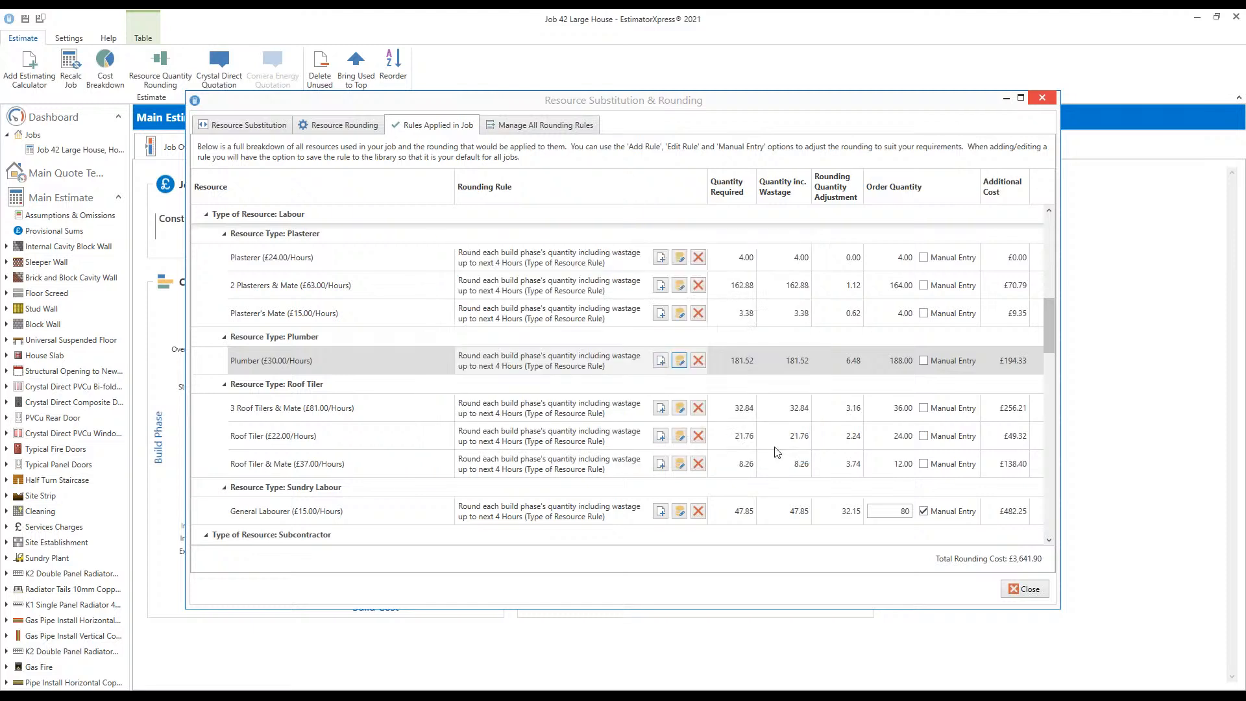
click(661, 362)
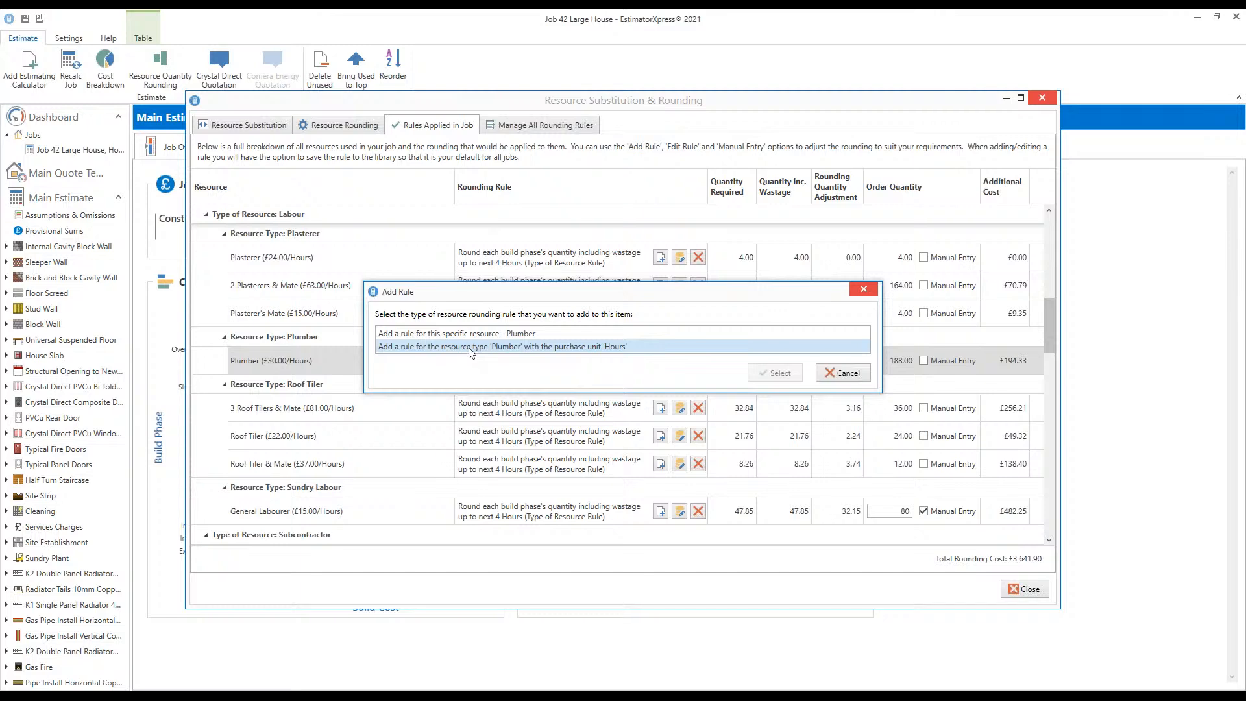
click(863, 375)
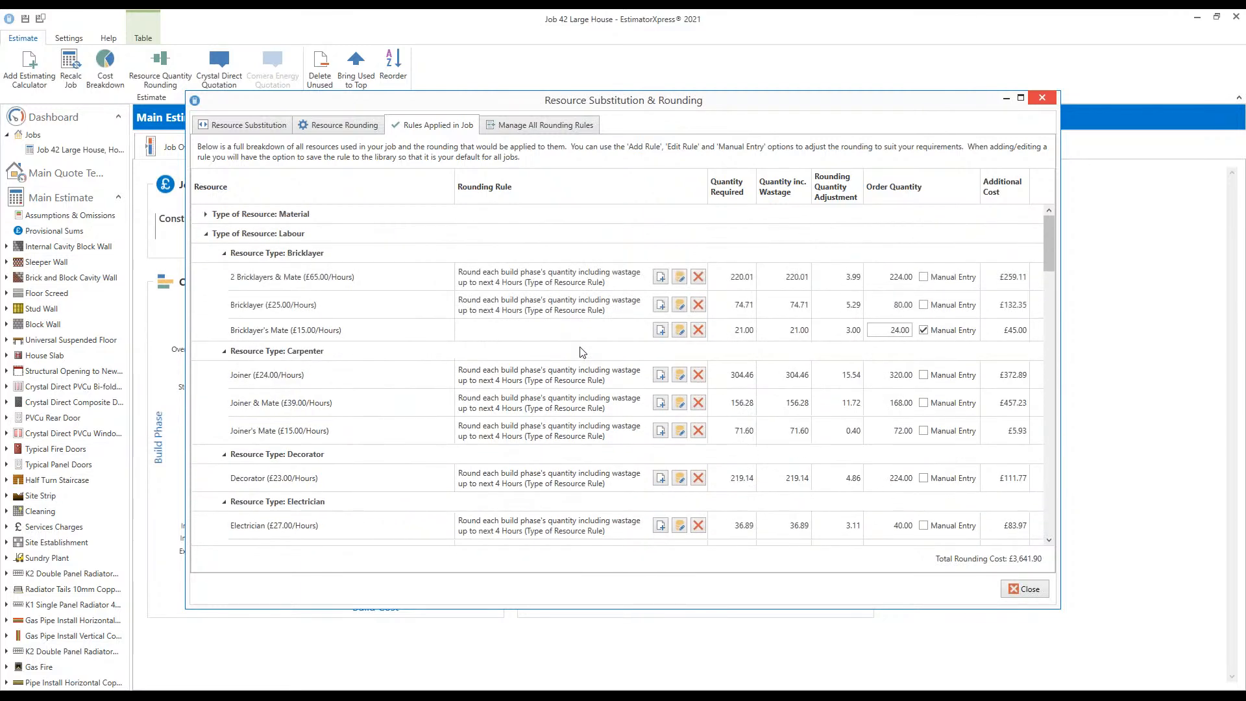
Start a rounding rule for the resource type 'Bricklayer' with purchase unit 'Hours', rounding each build phase's quantity to 8 Hours
click(660, 277)
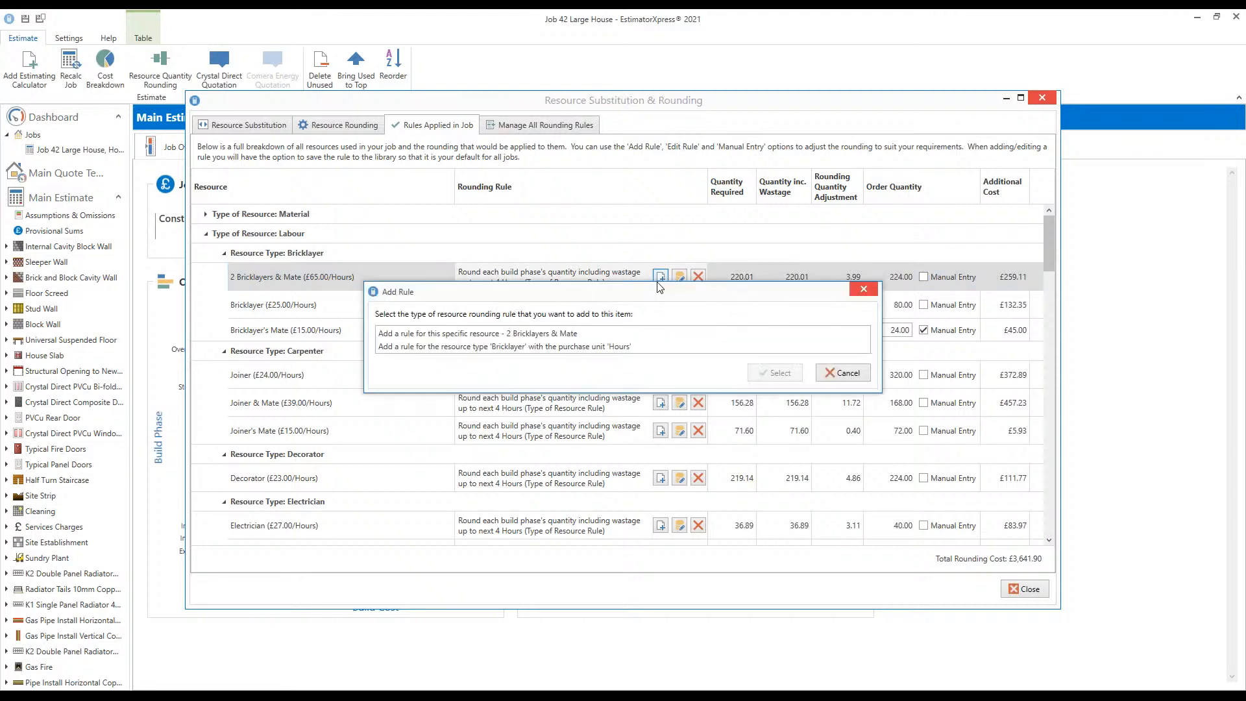
click(476, 351)
click(782, 374)
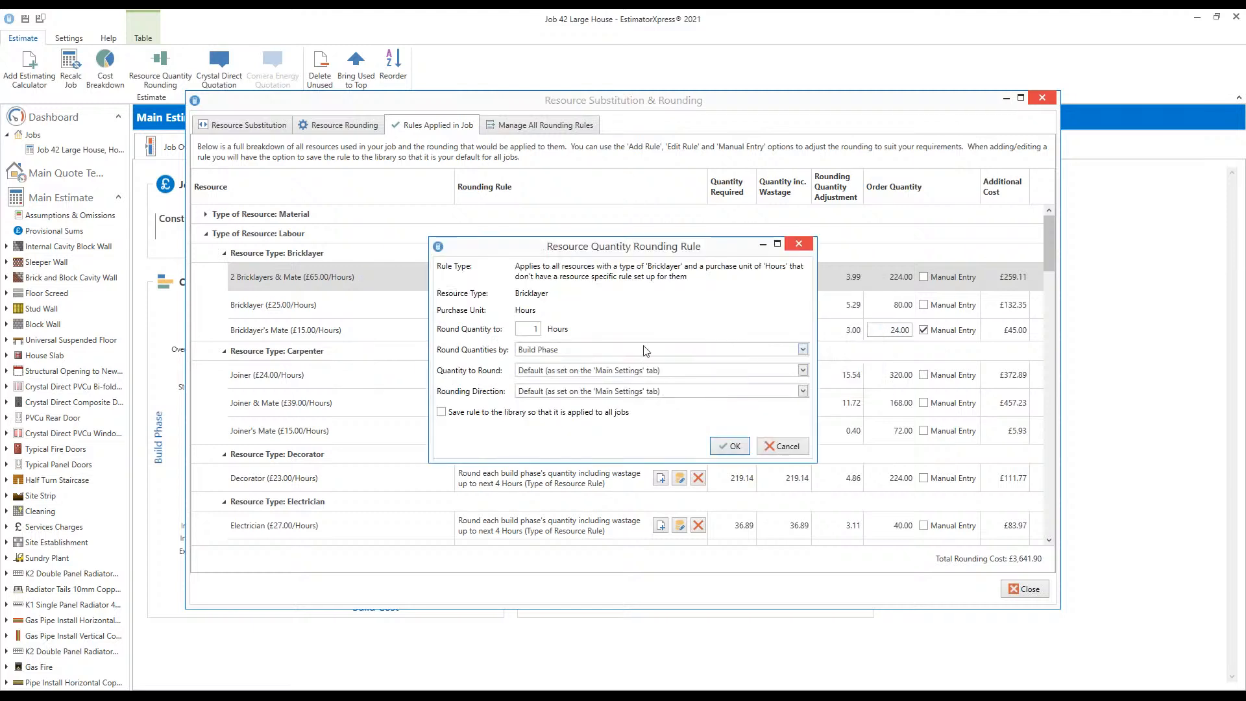
text(8)
Keep the Bricklayer rule's quantity to round and rounding direction at default, save it to the library for all jobs, and apply it
click(550, 373)
click(551, 374)
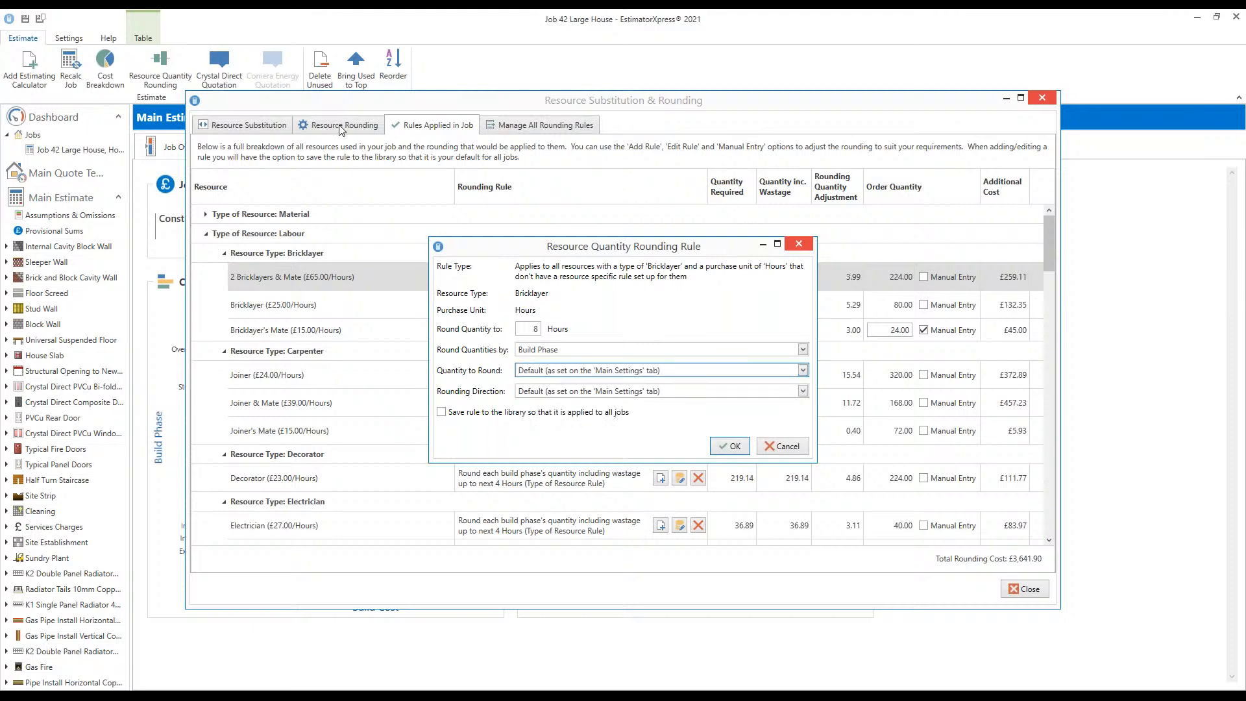
click(576, 372)
click(581, 377)
click(580, 392)
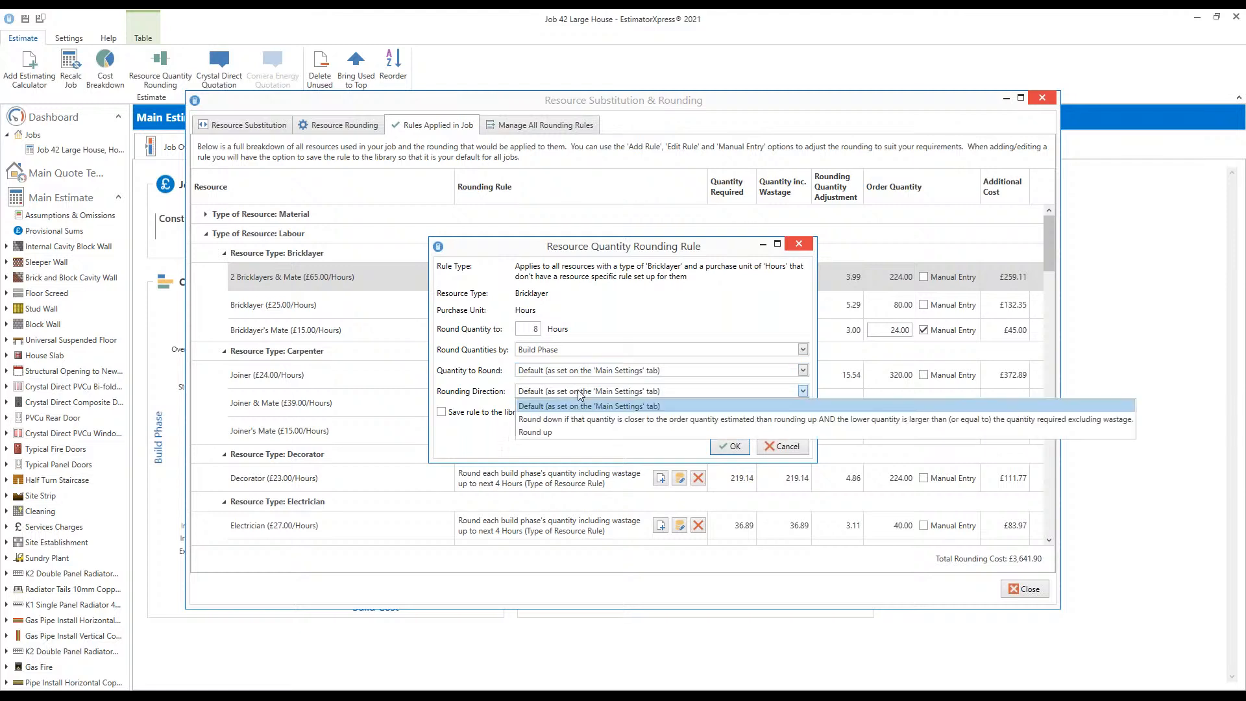
click(580, 391)
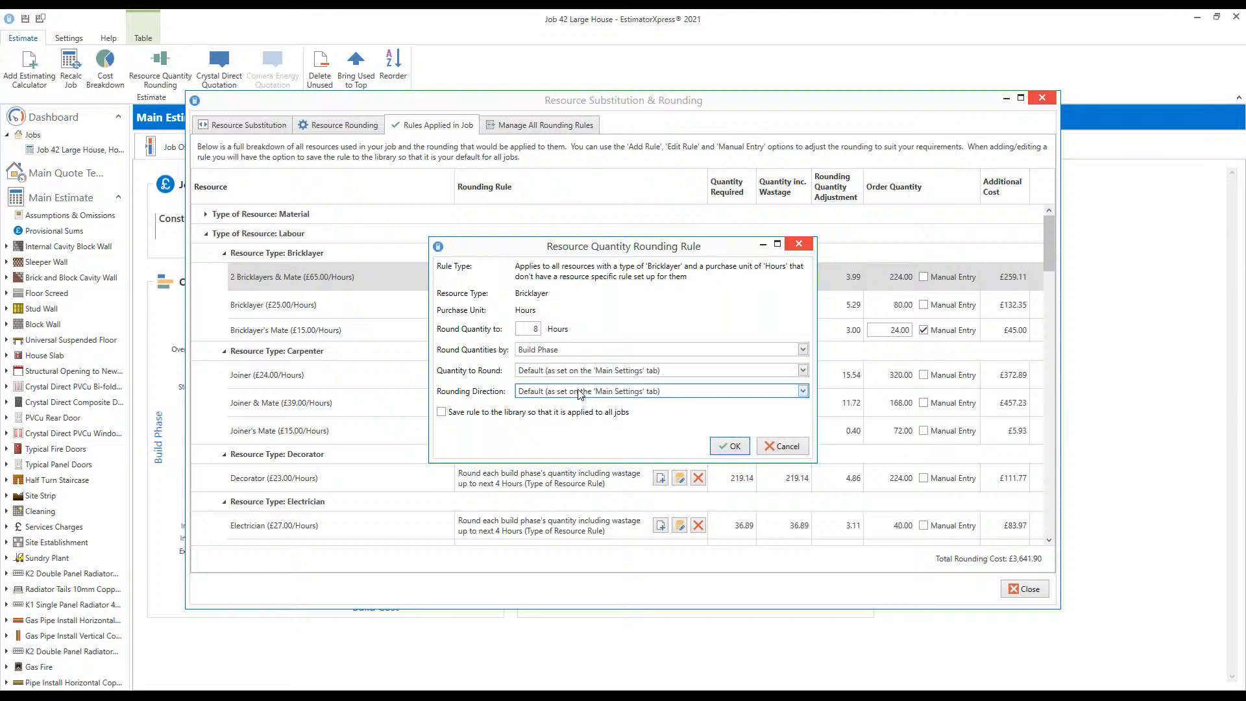
click(660, 418)
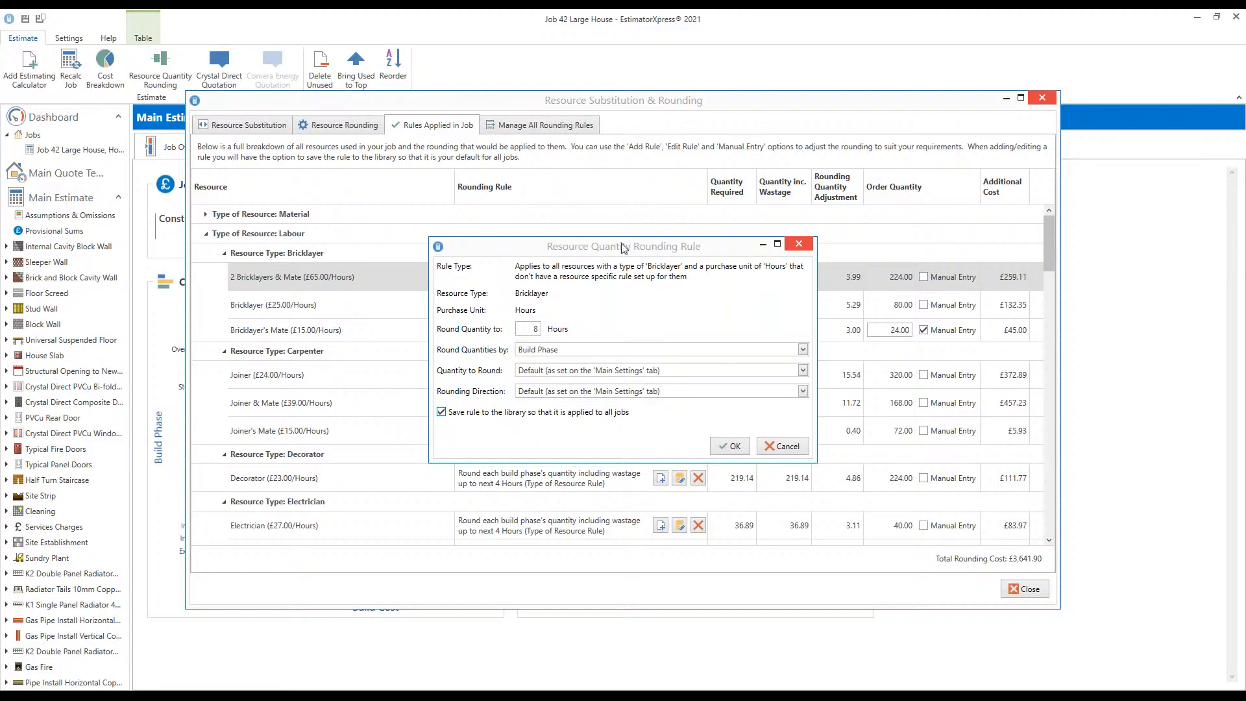
click(730, 446)
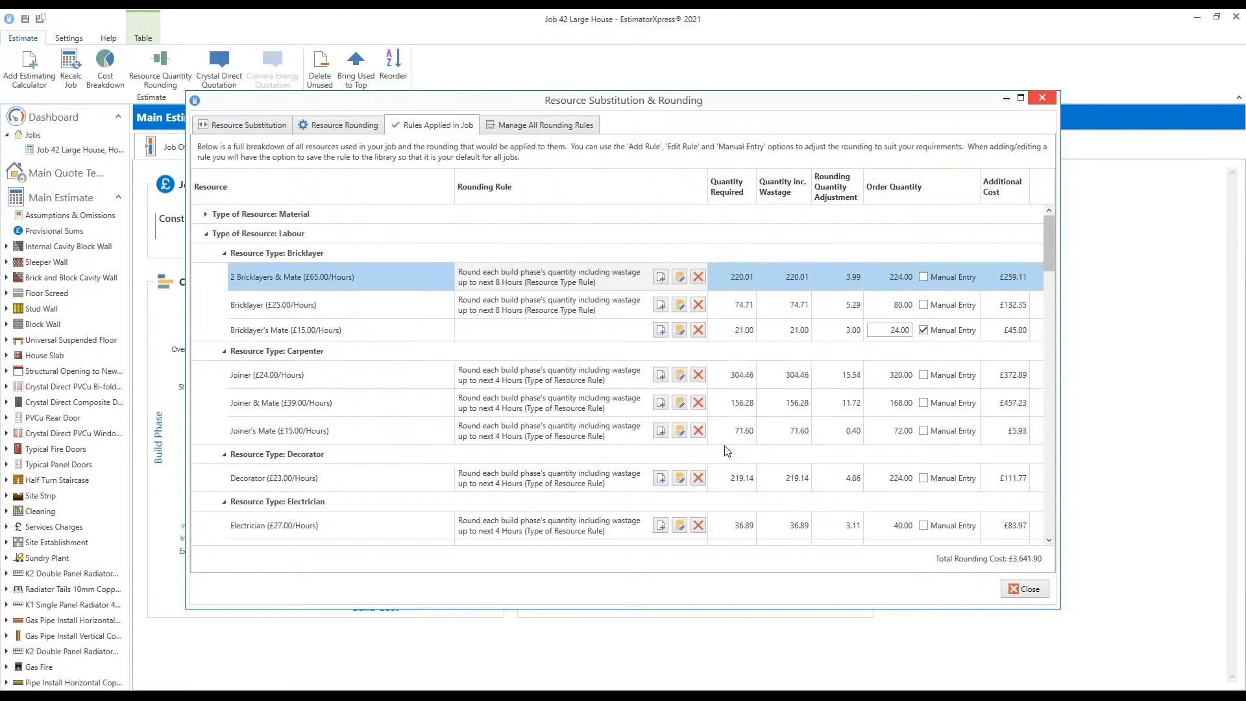
click(506, 331)
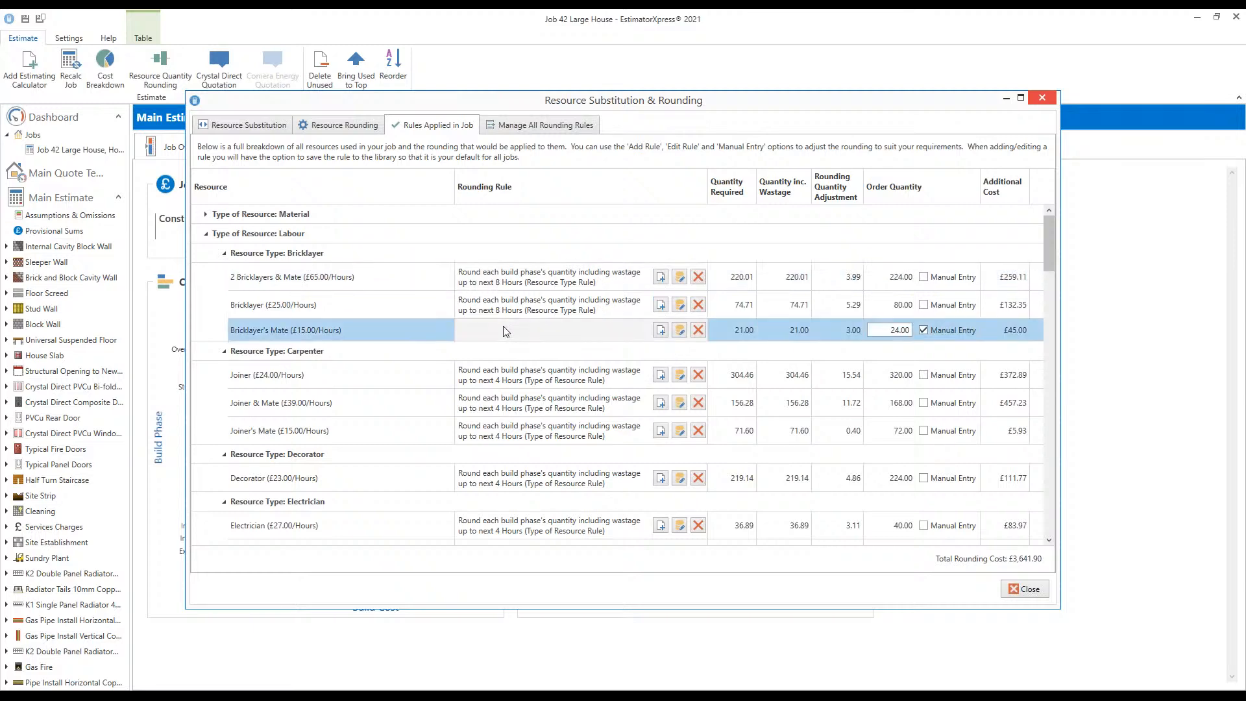
Examine the rounding rules and order quantities of the job's sundry and plant resources, including light plant, site accommodation and spoil removal
scroll(506, 331, down, 6)
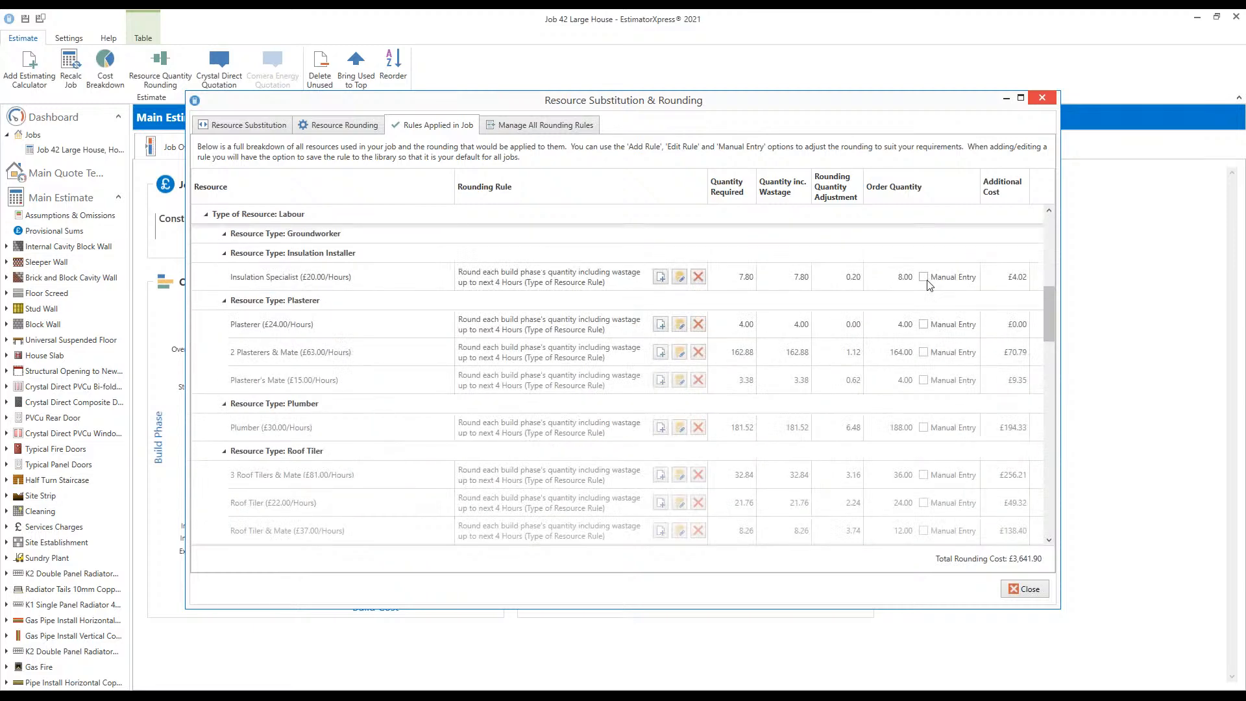
drag(1050, 303, 1046, 485)
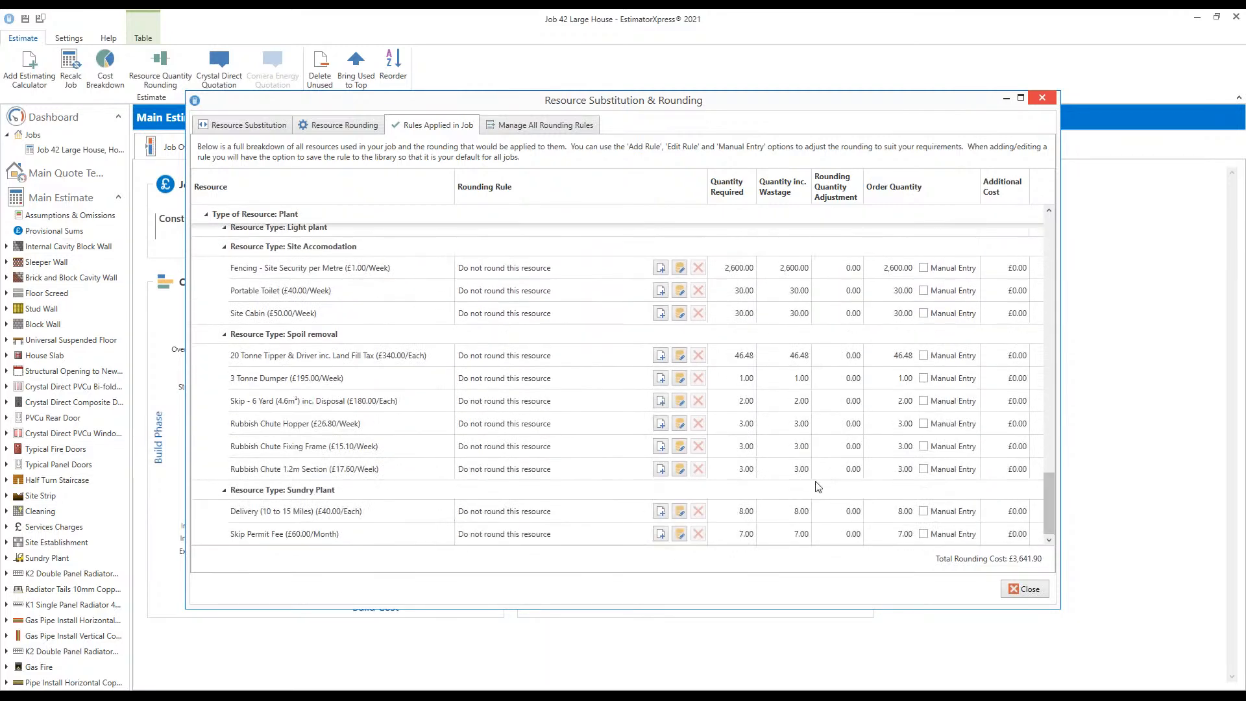
scroll(607, 419, up, 3)
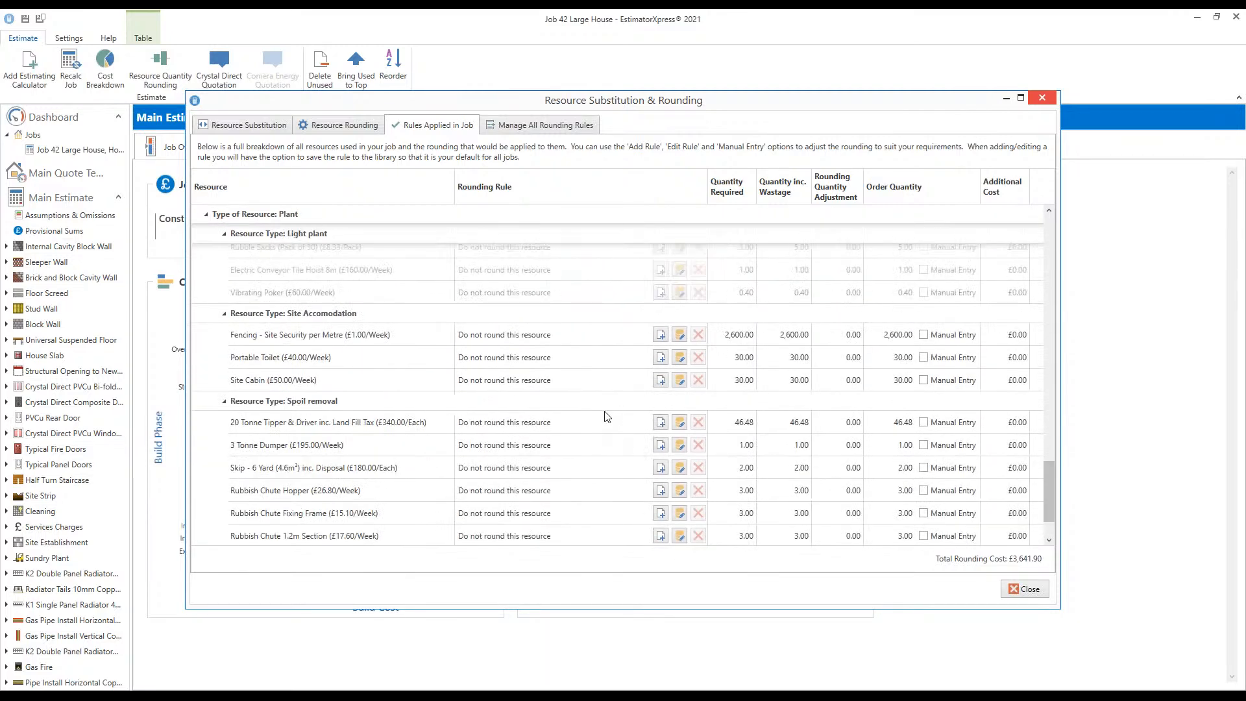
scroll(597, 399, up, 6)
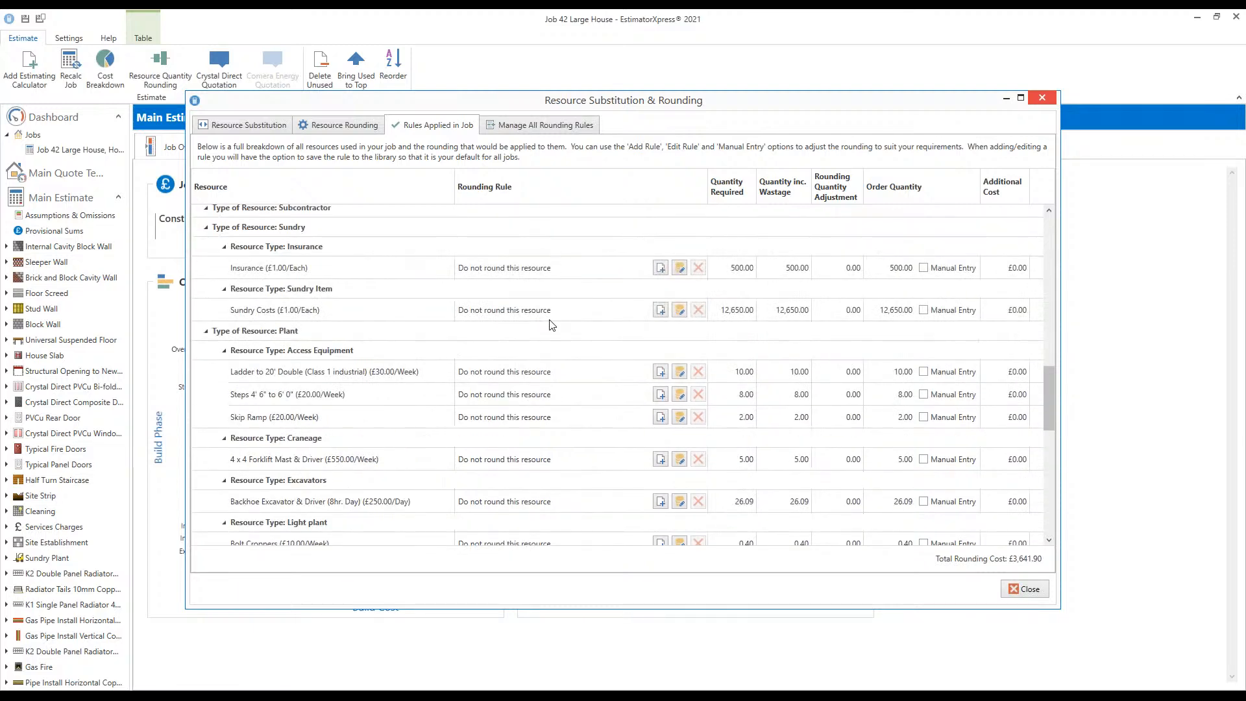
scroll(551, 325, down, 3)
scroll(552, 325, up, 3)
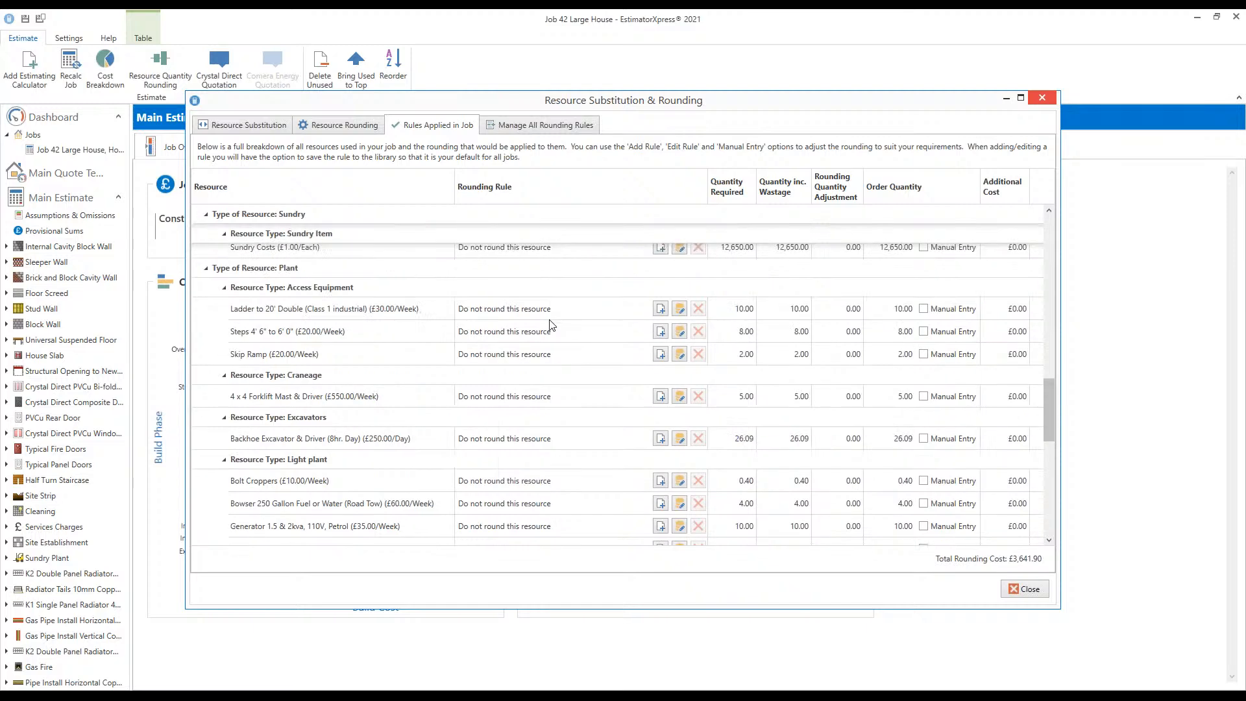
scroll(552, 325, down, 1)
scroll(551, 325, down, 6)
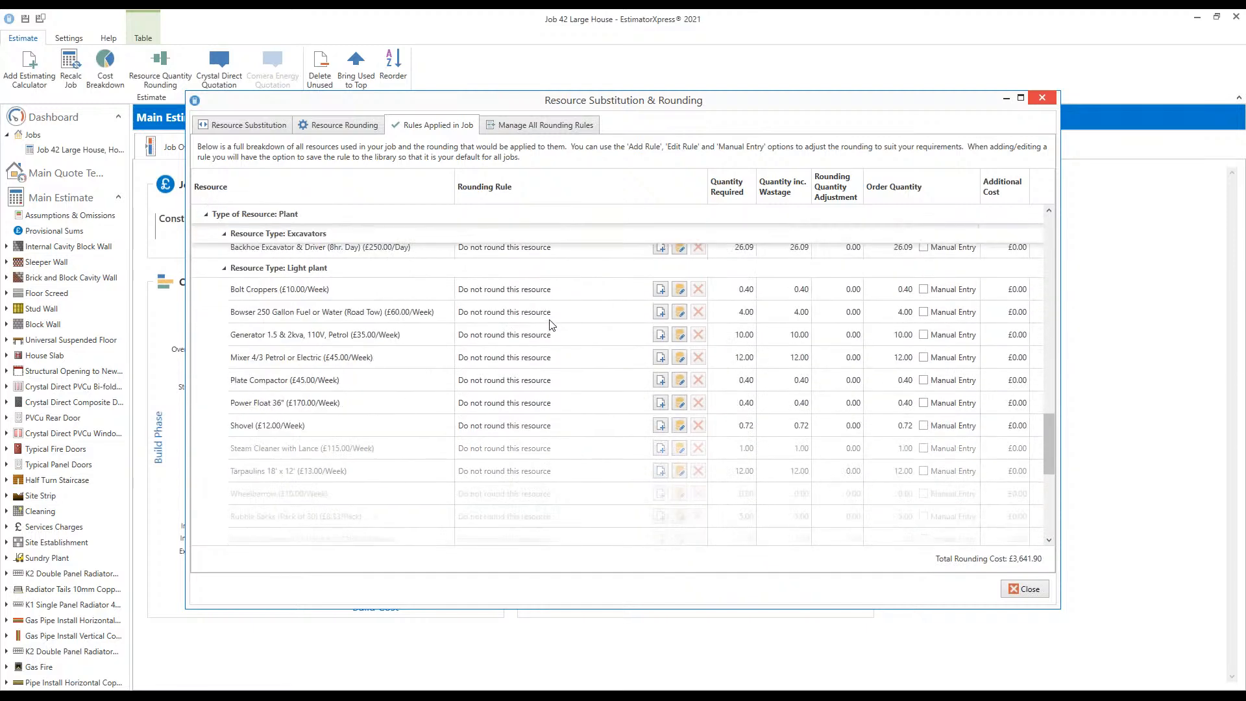
scroll(563, 326, down, 2)
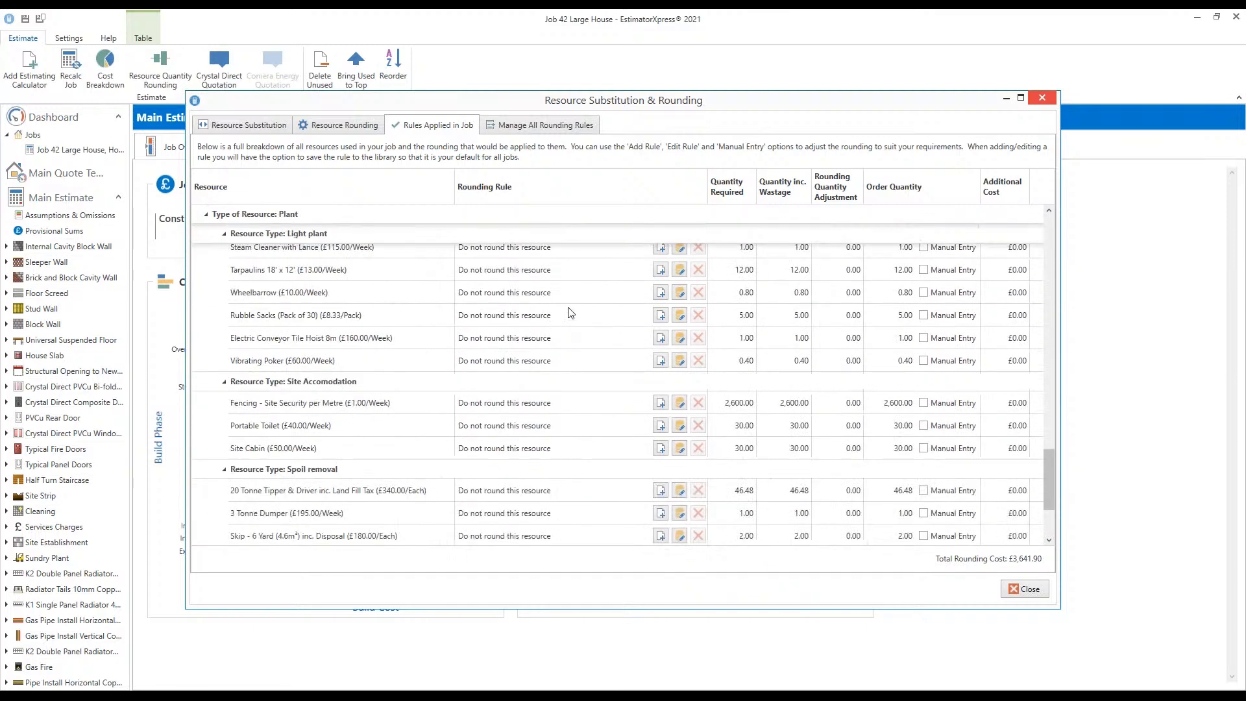
scroll(572, 308, up, 1)
scroll(409, 312, down, 1)
scroll(391, 427, down, 1)
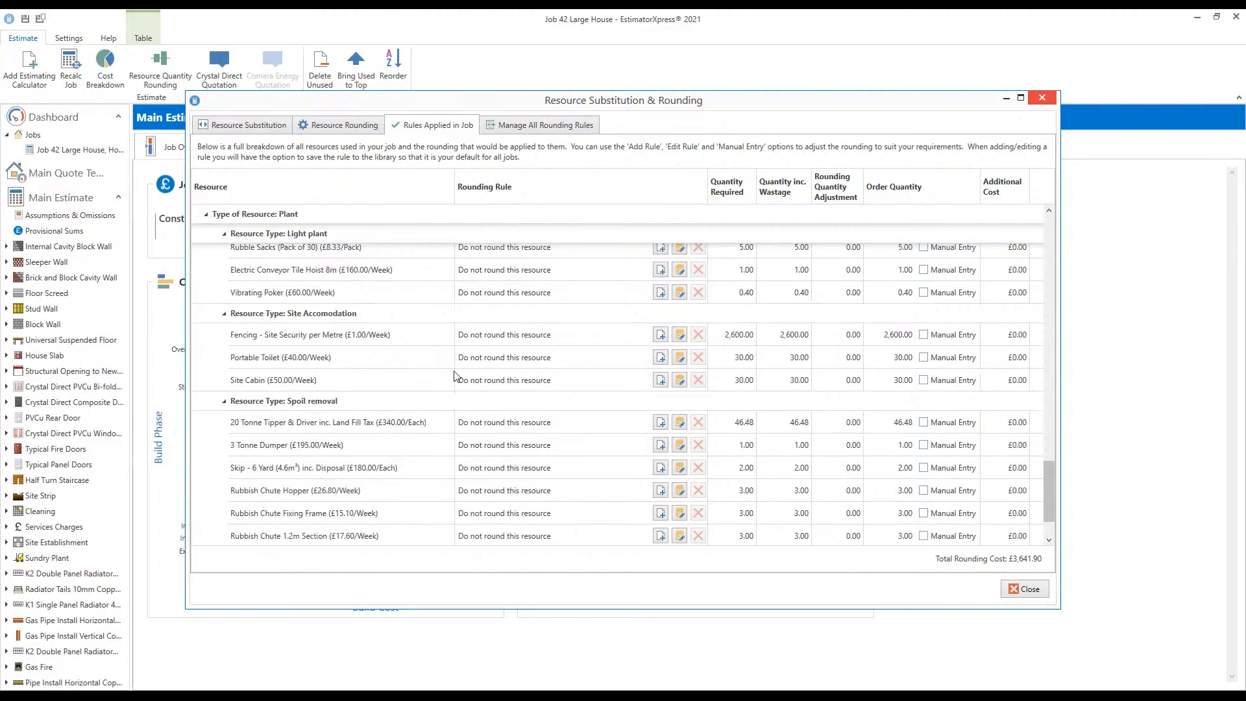
scroll(453, 376, down, 1)
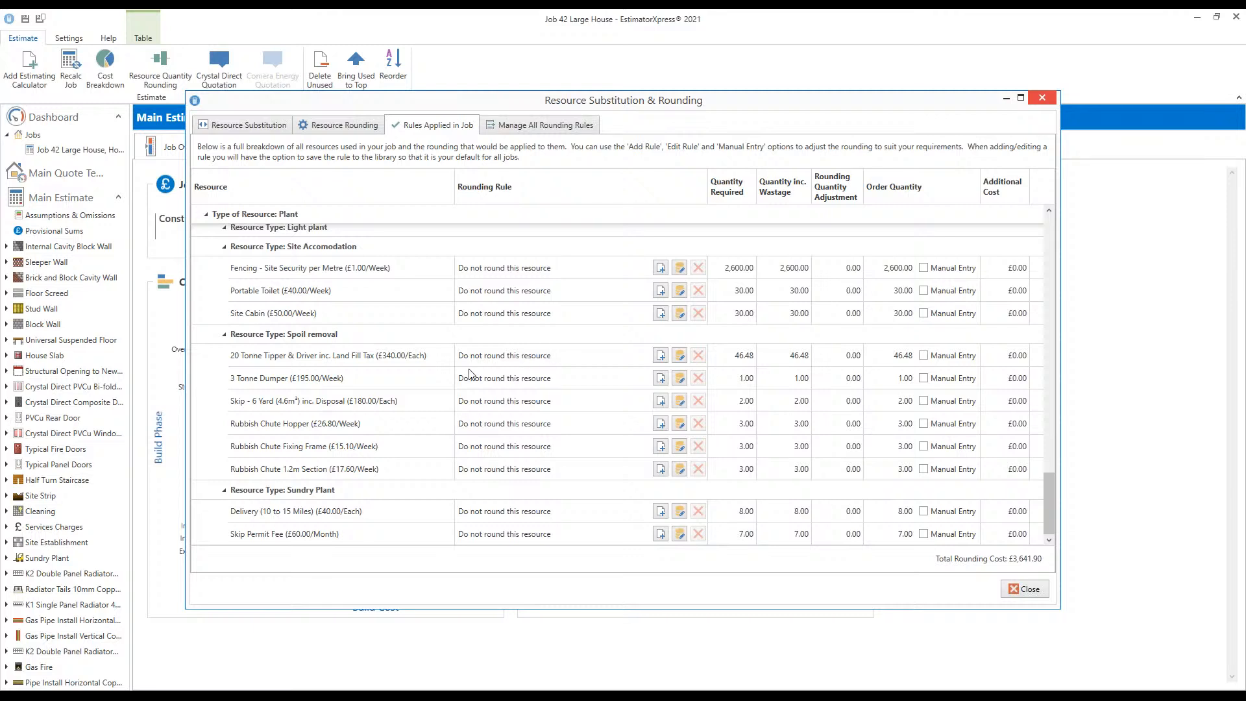
Check which types of rounding rule can be added for the 6 Yard Skip and for the 20 Tonne Tipper & Driver
click(536, 402)
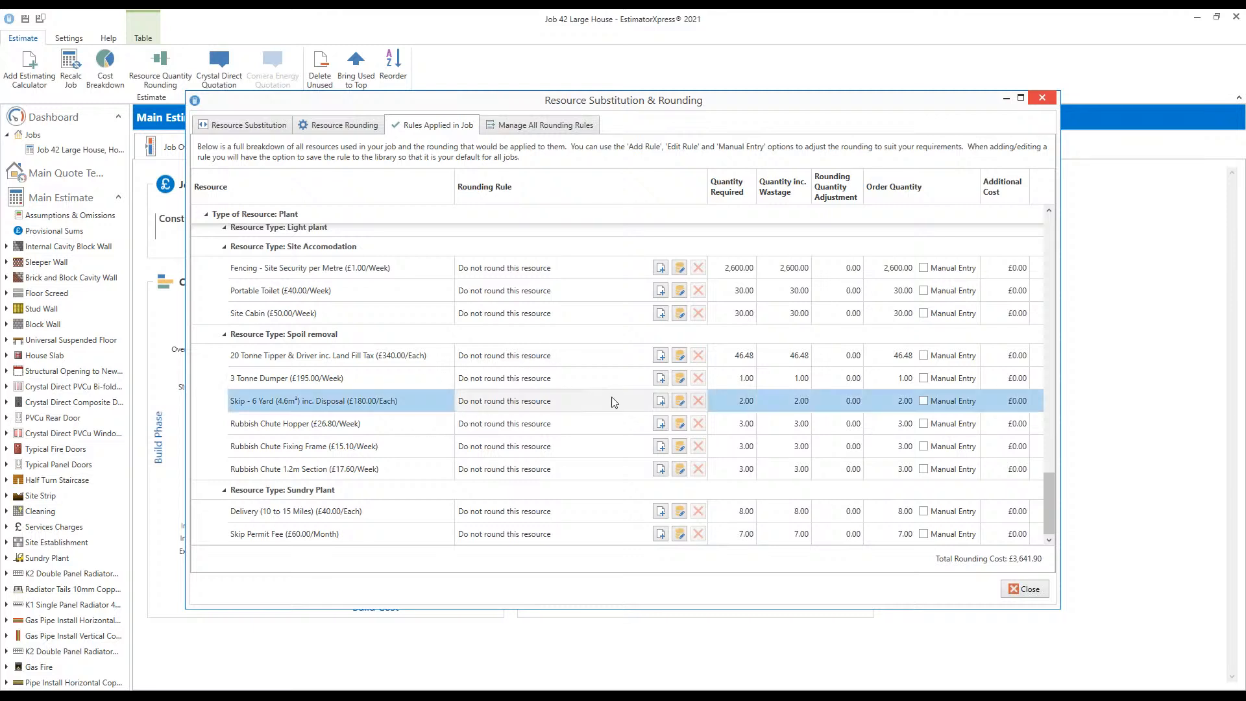
click(660, 401)
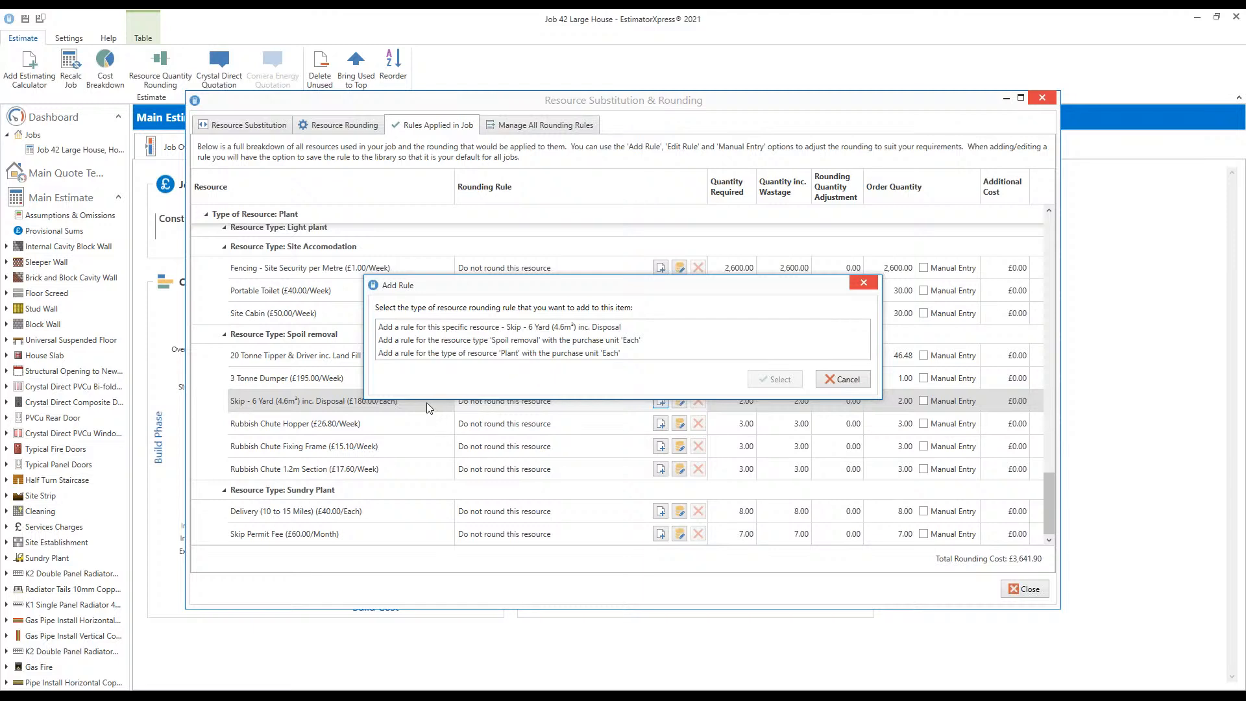
click(845, 379)
click(379, 363)
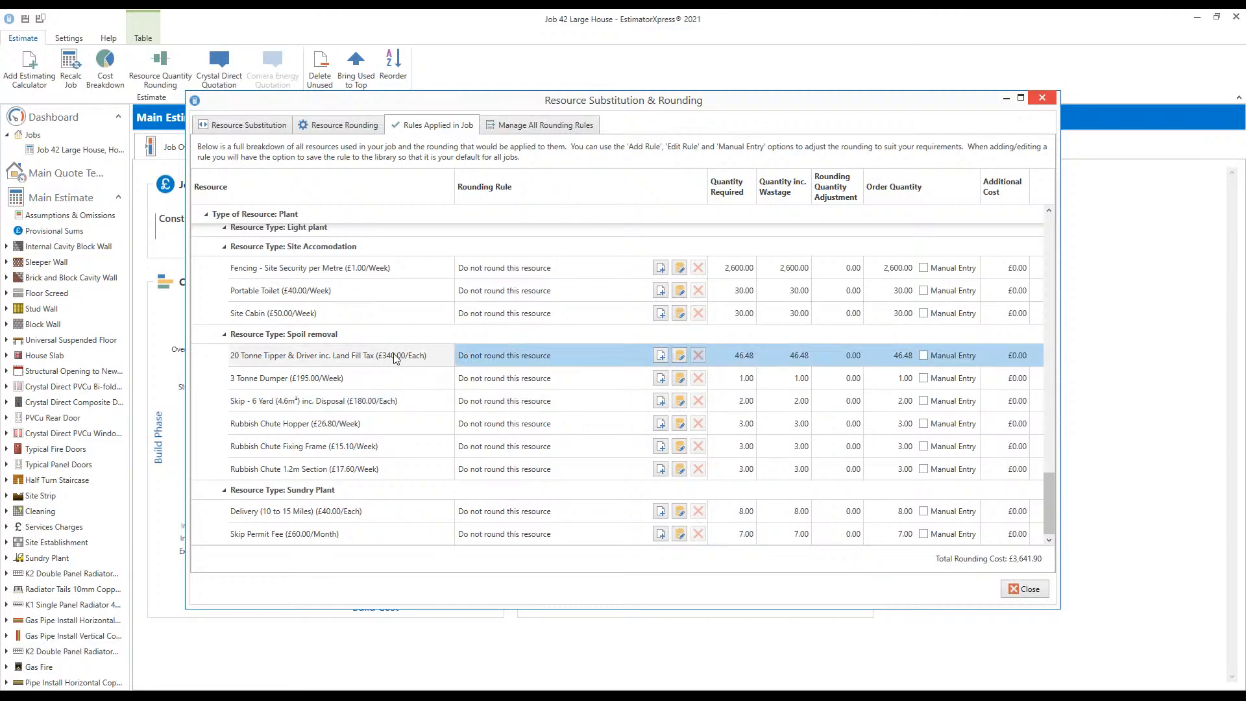
click(661, 357)
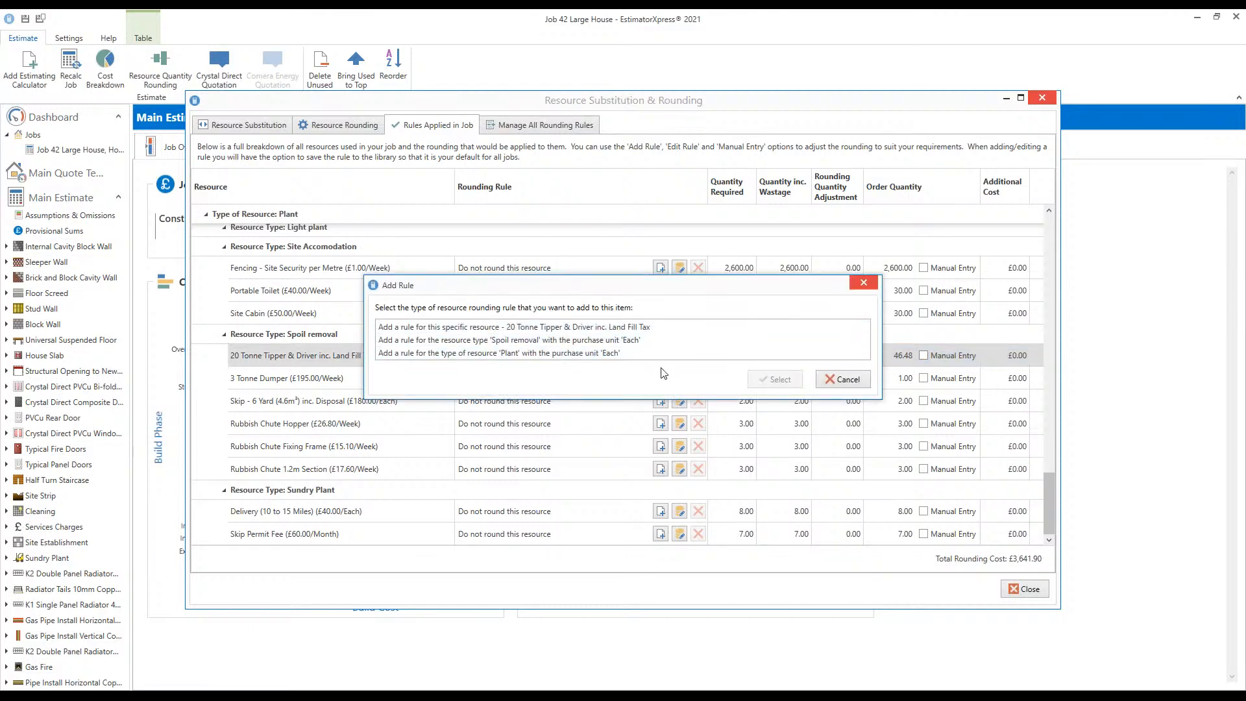
click(841, 379)
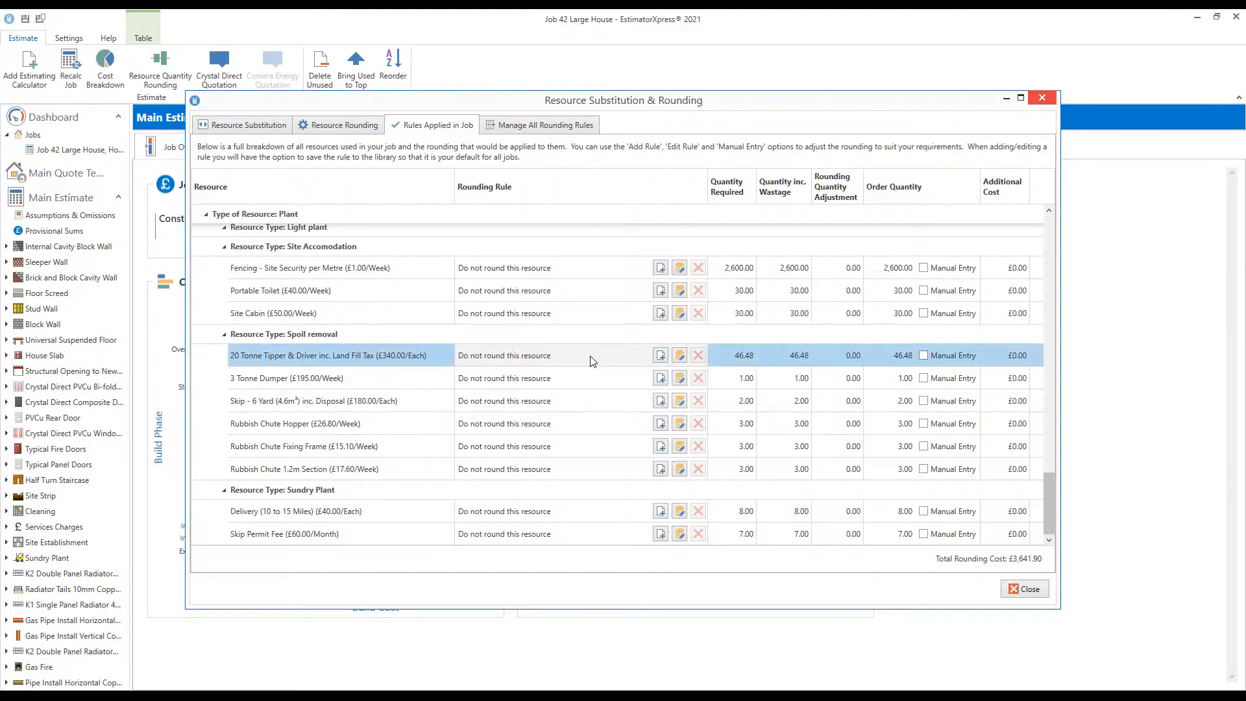
Enable manual order quantities for two spoil removal resources, entering 50 for the 20 Tonne Tipper & Driver and 3 for the 6 Yard Skip
click(923, 358)
click(923, 356)
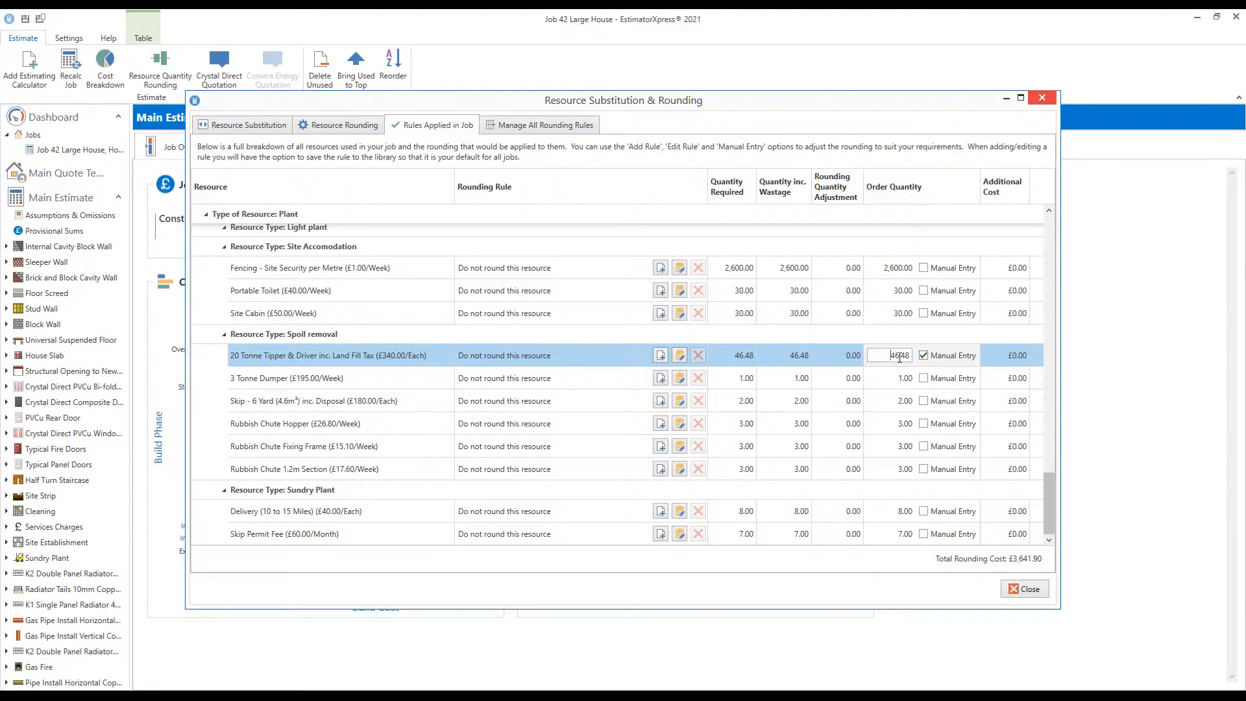
double_click(900, 355)
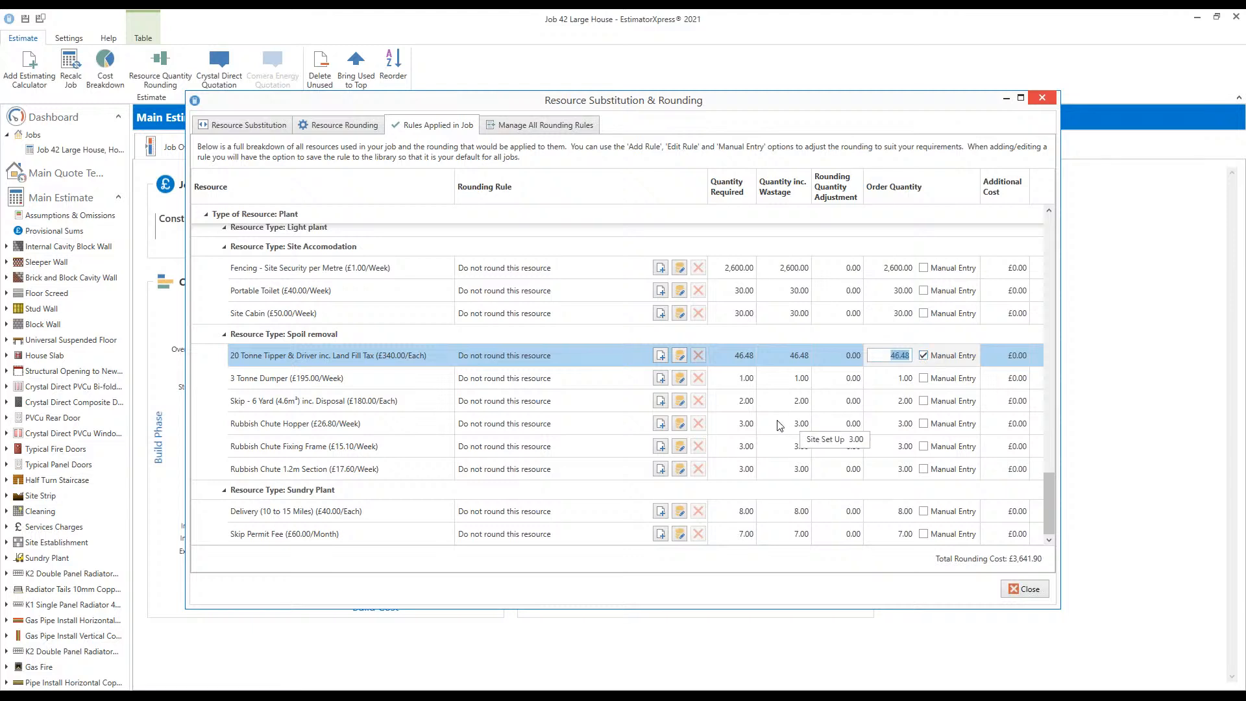
text(50)
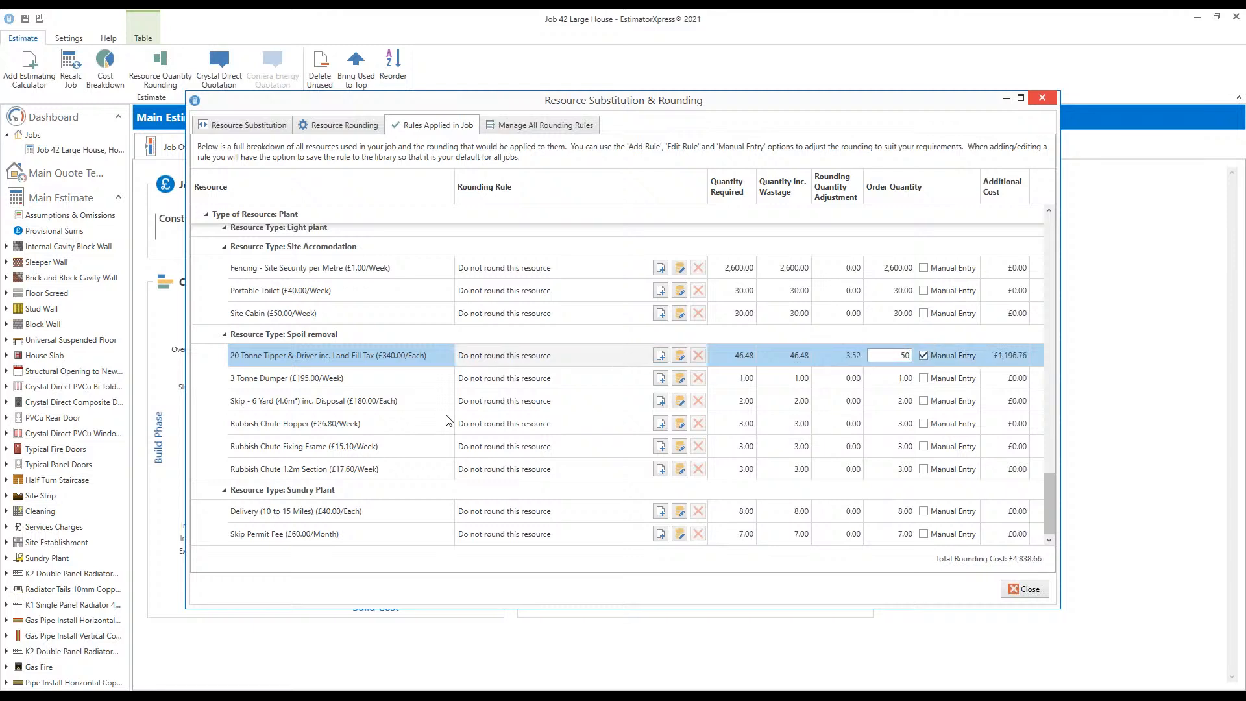
click(923, 400)
text(3)
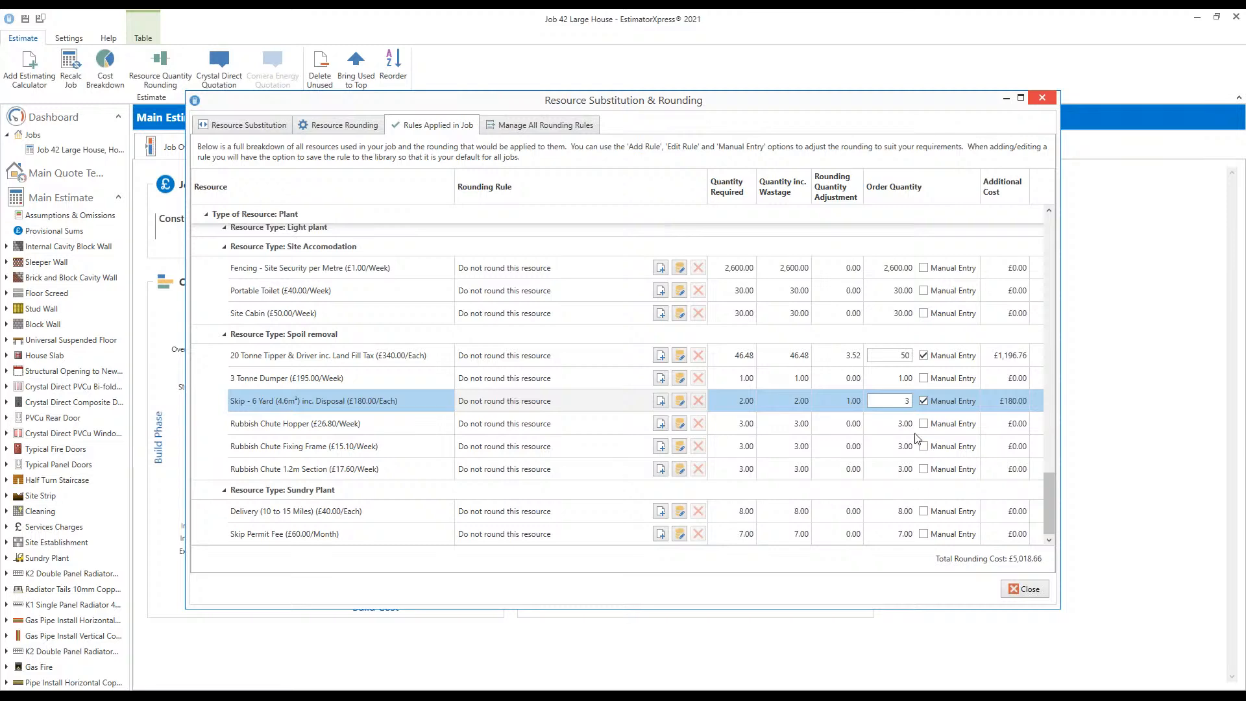
Add the resource rounding data into the job, confirming the amounts to round by for Undercoat White and the two Contract Emulsions
click(319, 132)
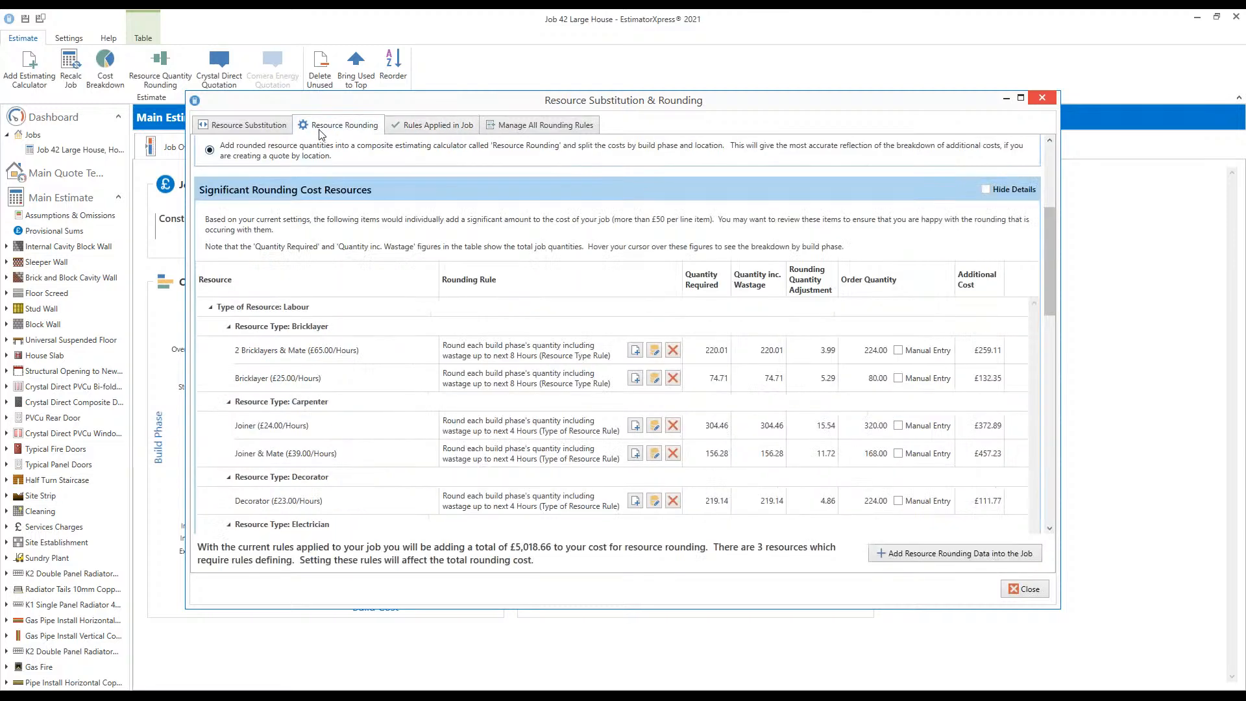
scroll(911, 411, down, 3)
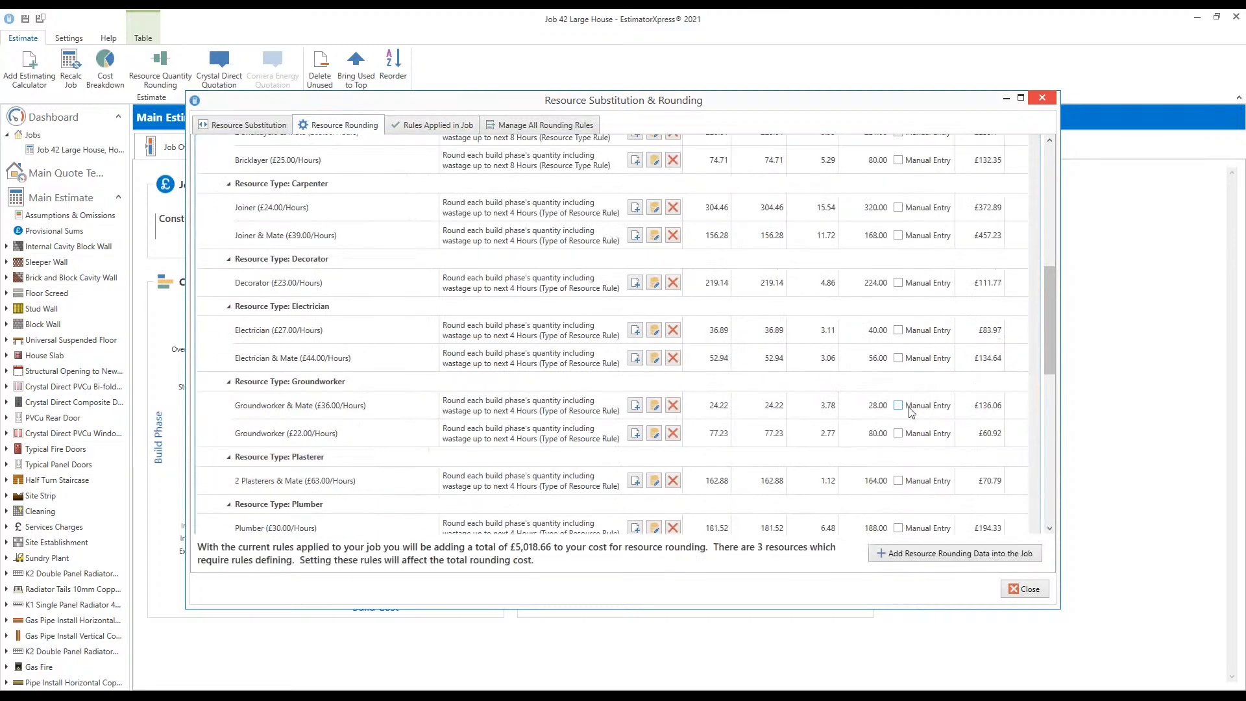
scroll(911, 412, down, 3)
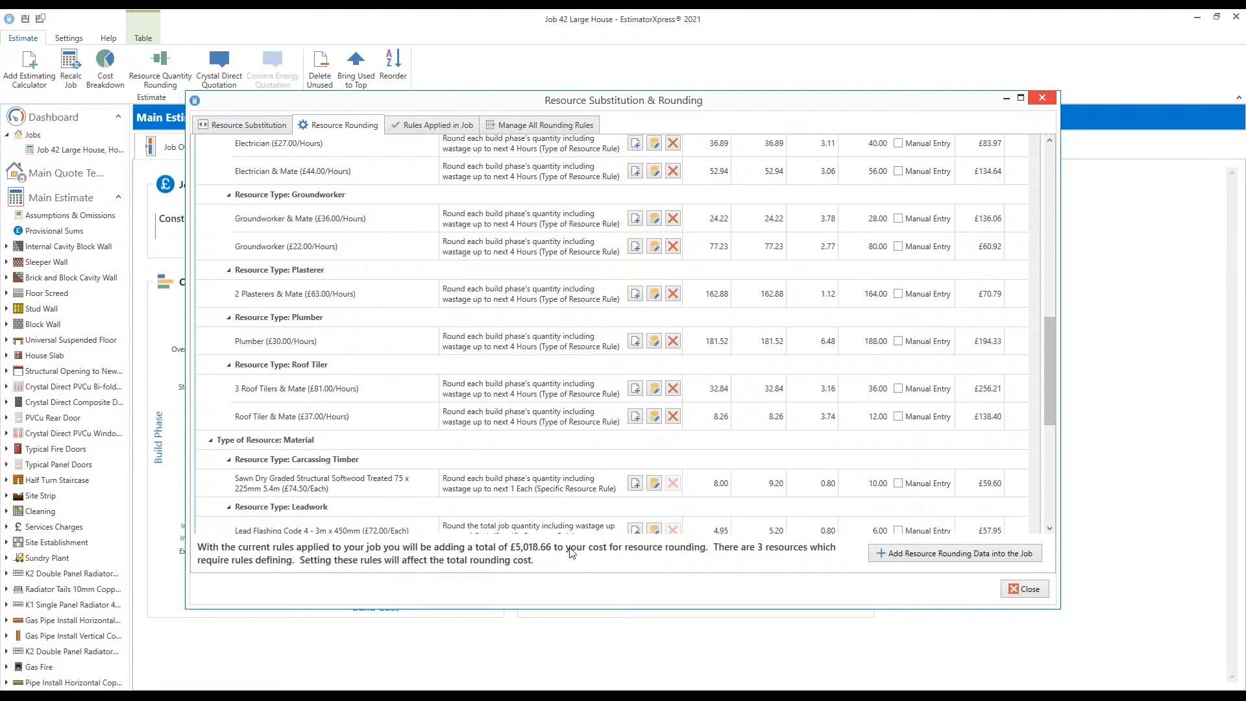
scroll(592, 459, down, 3)
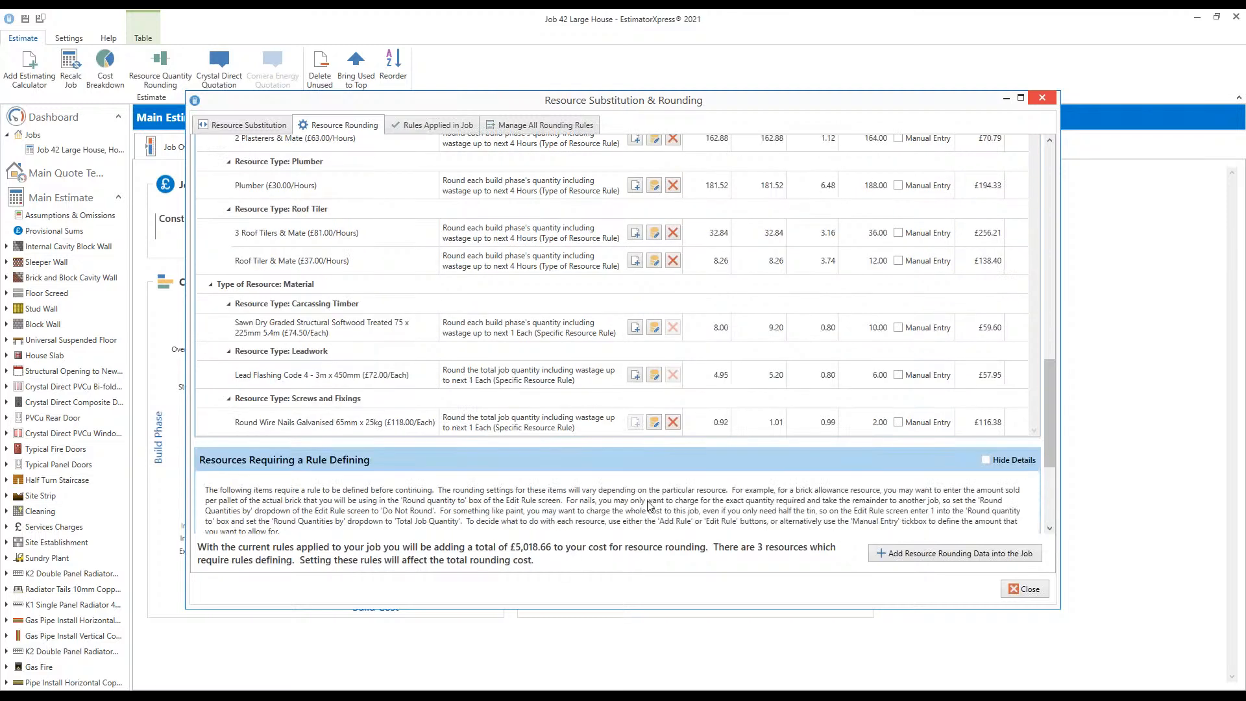
click(939, 559)
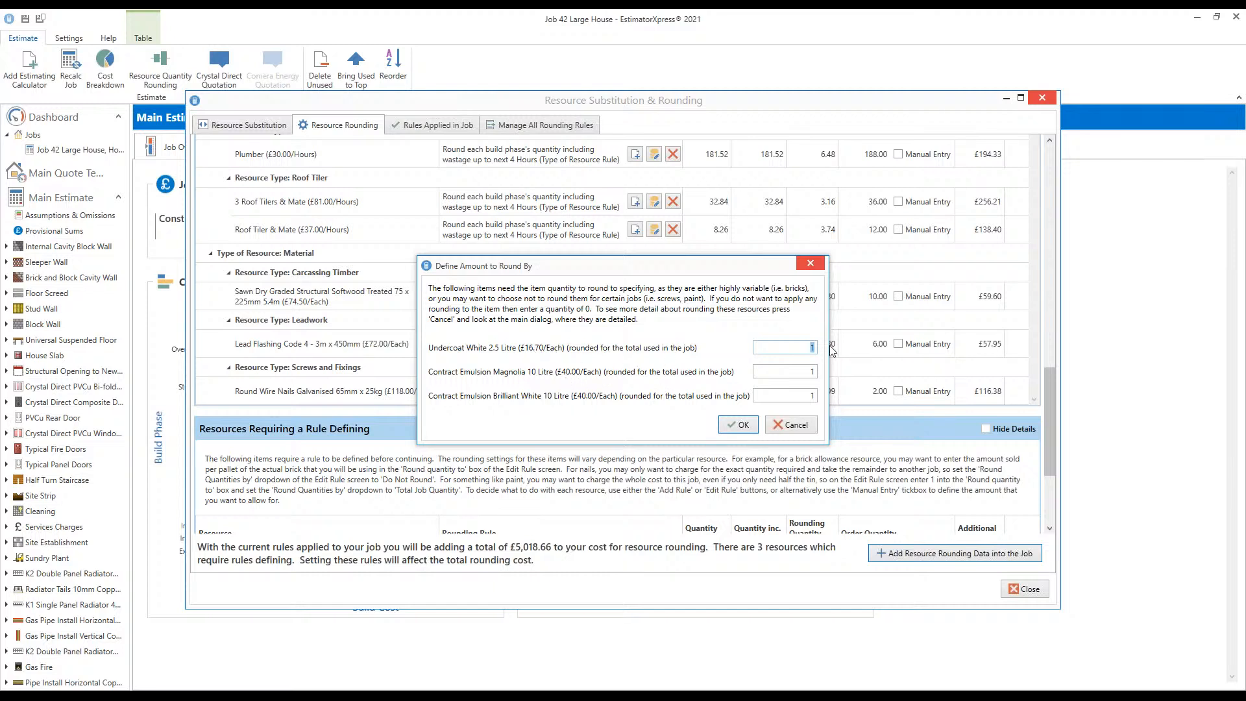
key(BackSpace)
click(741, 426)
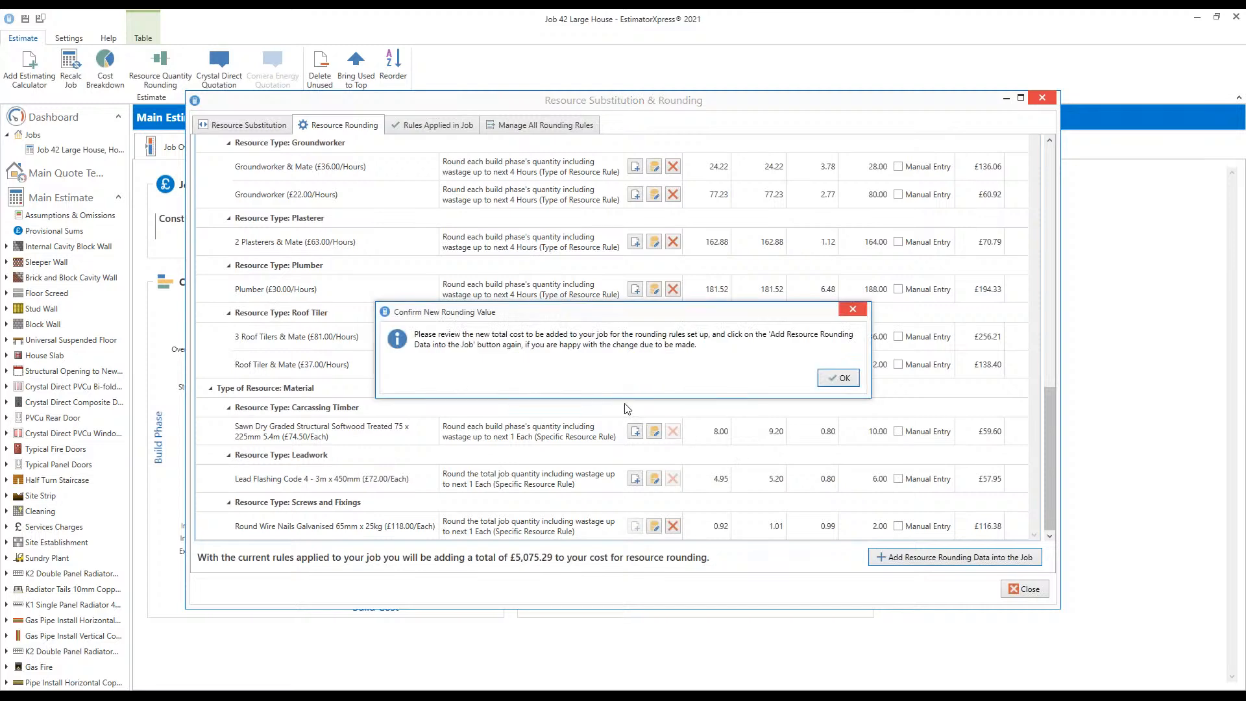
click(839, 378)
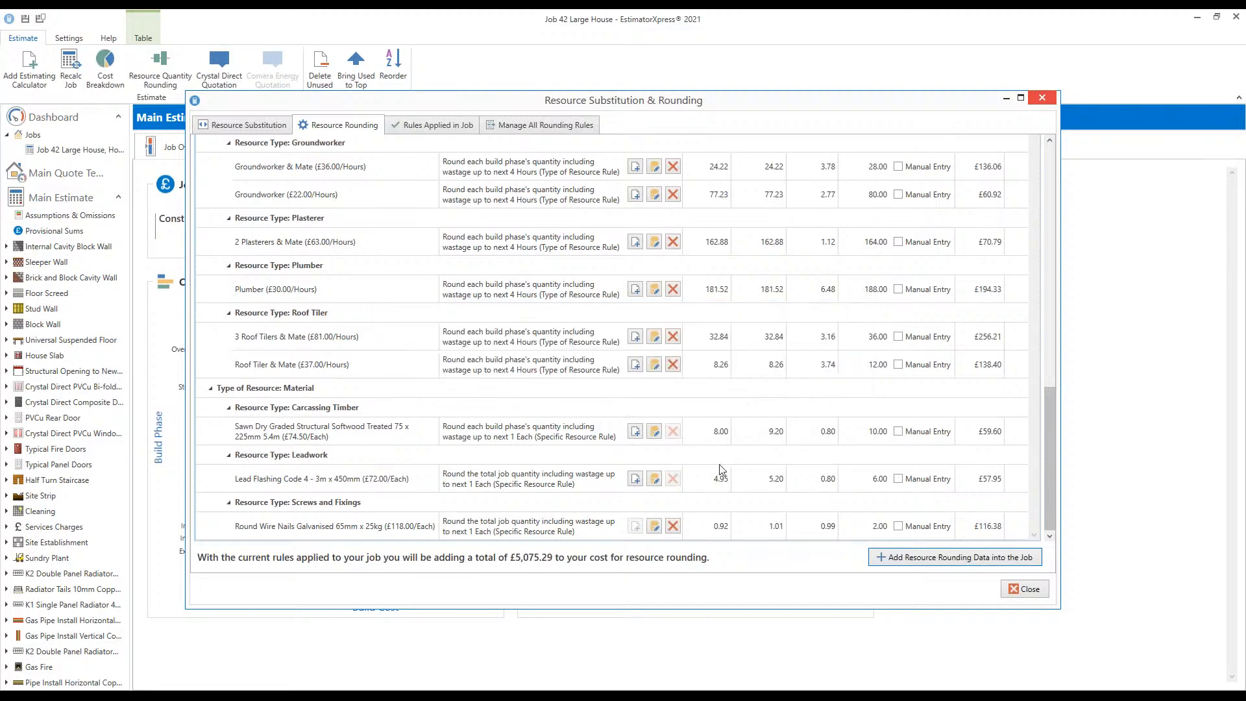
click(953, 557)
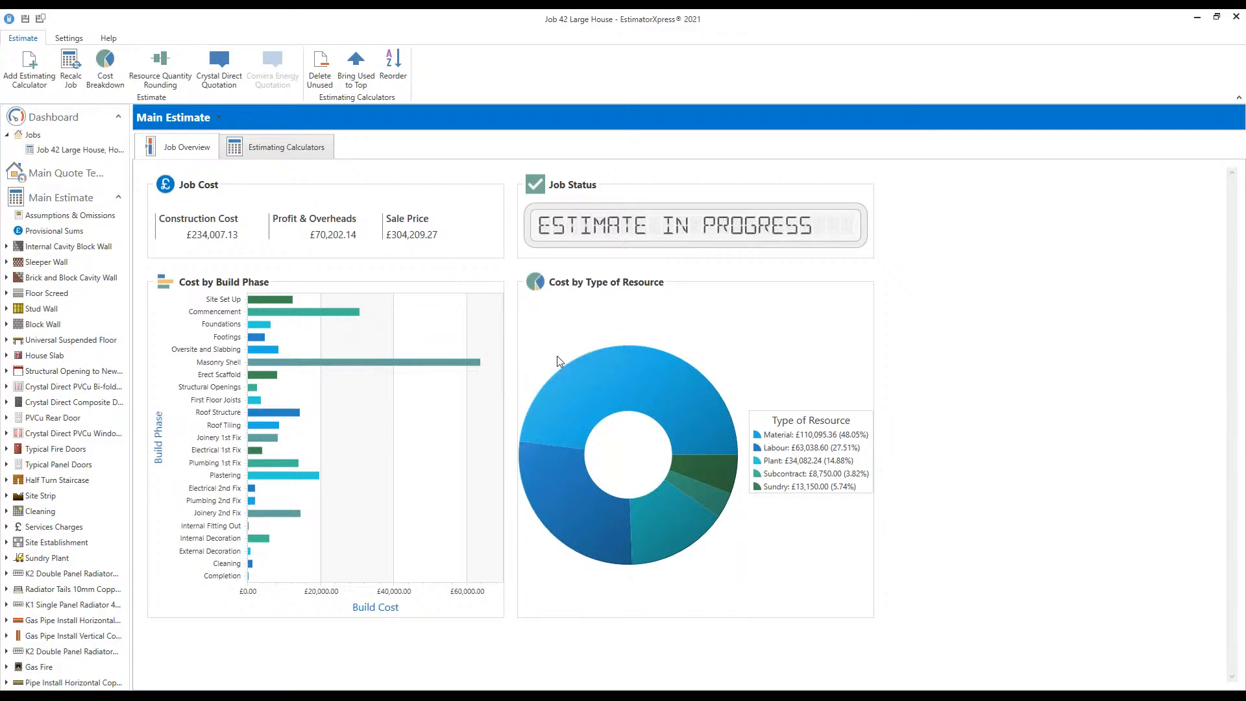
Reopen resource quantity rounding for the job, removing the existing rounded resource quantities first
click(165, 61)
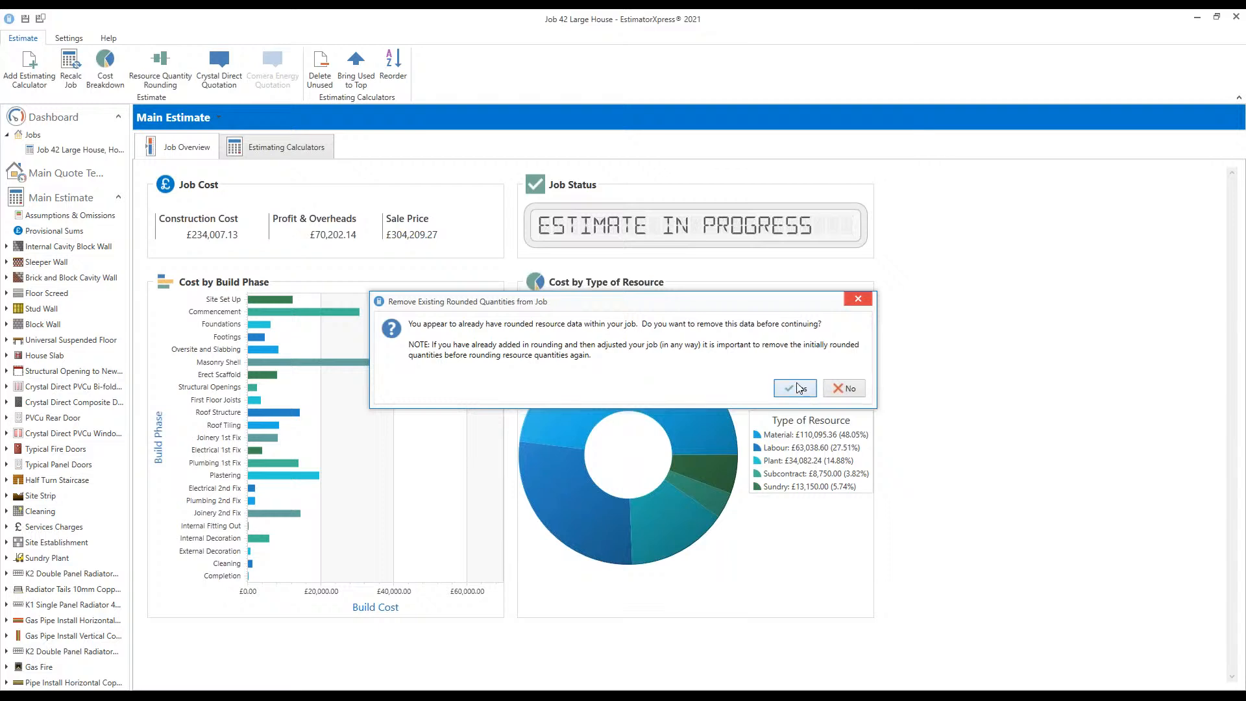
click(797, 389)
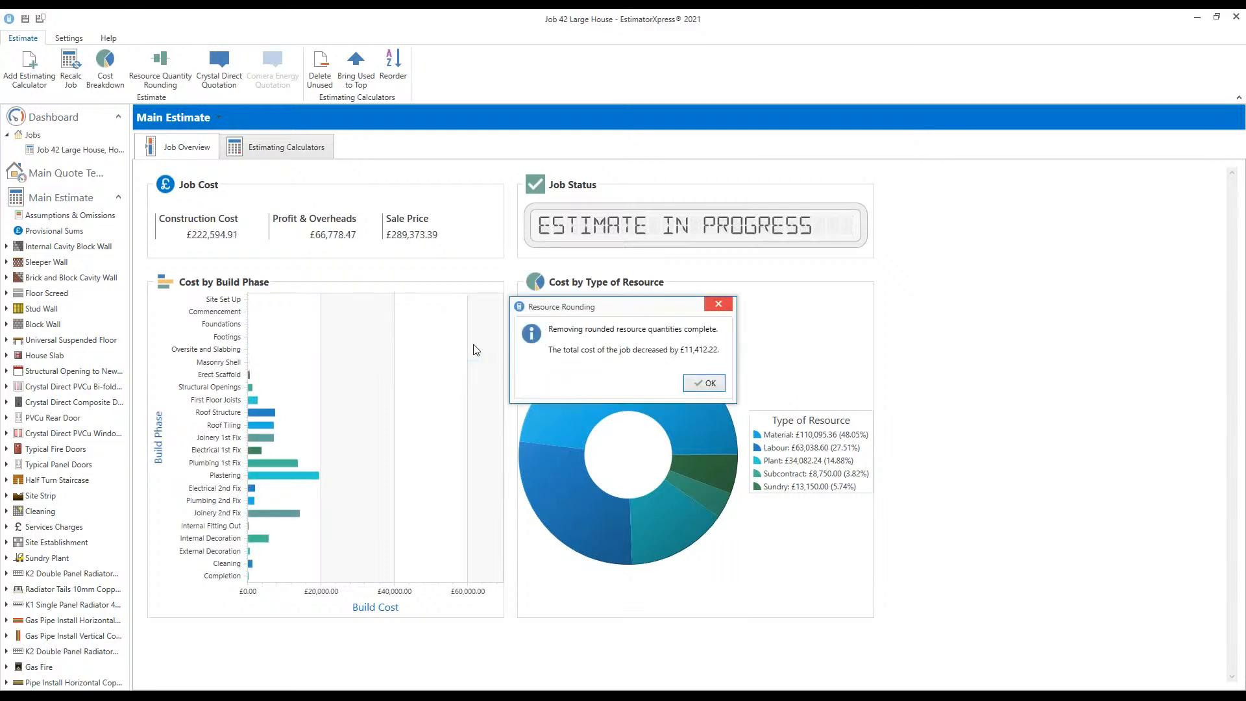
click(701, 383)
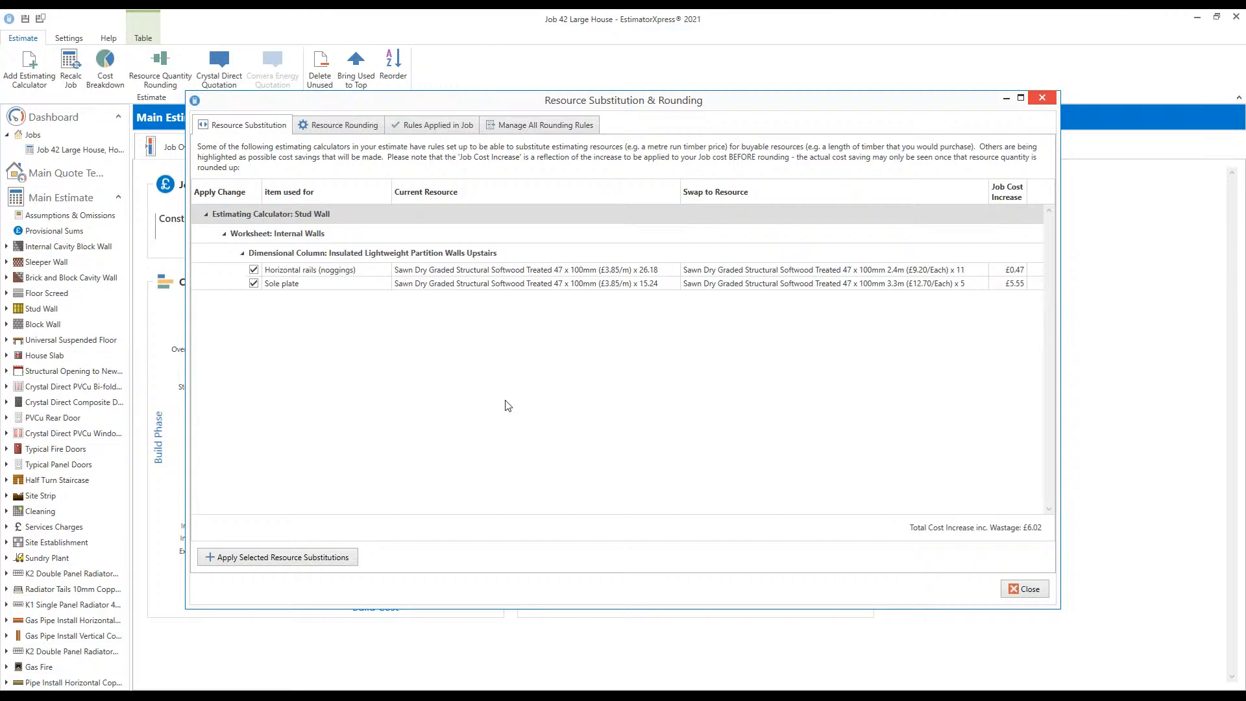
Apply the selected Stud Wall resource substitutions for the horizontal rails (noggings) and the sole plate, accepting the warning
click(255, 568)
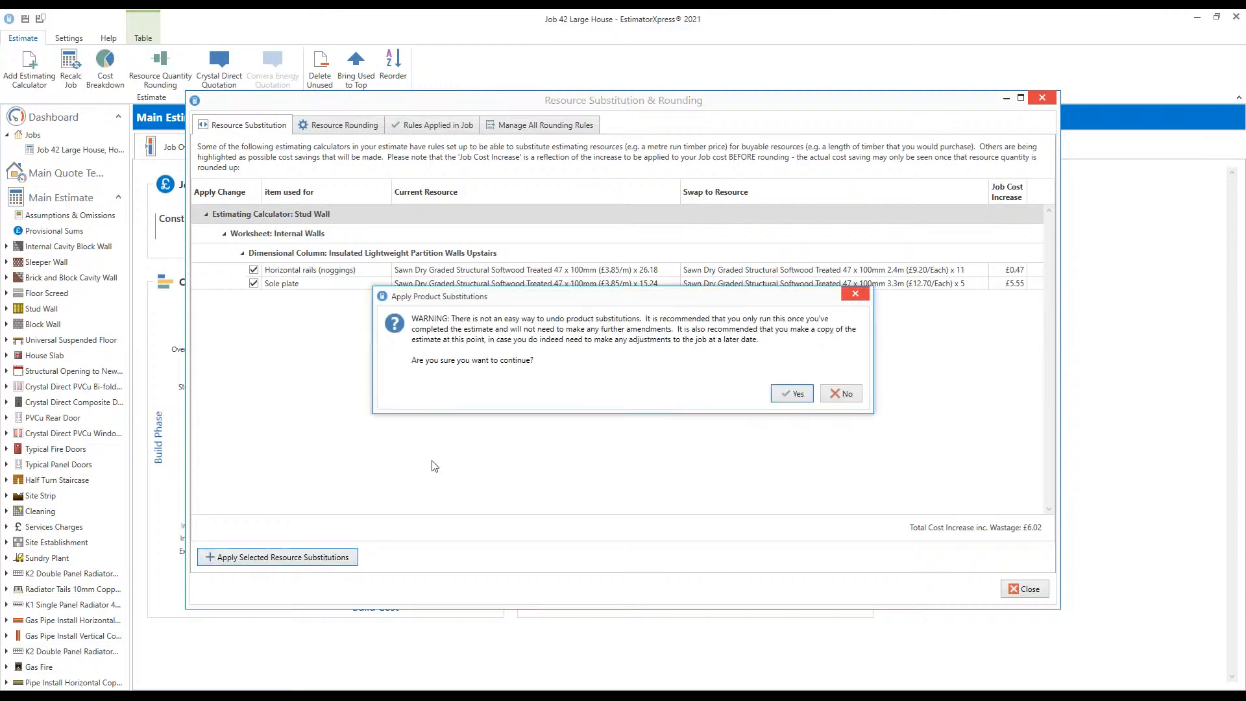
click(787, 395)
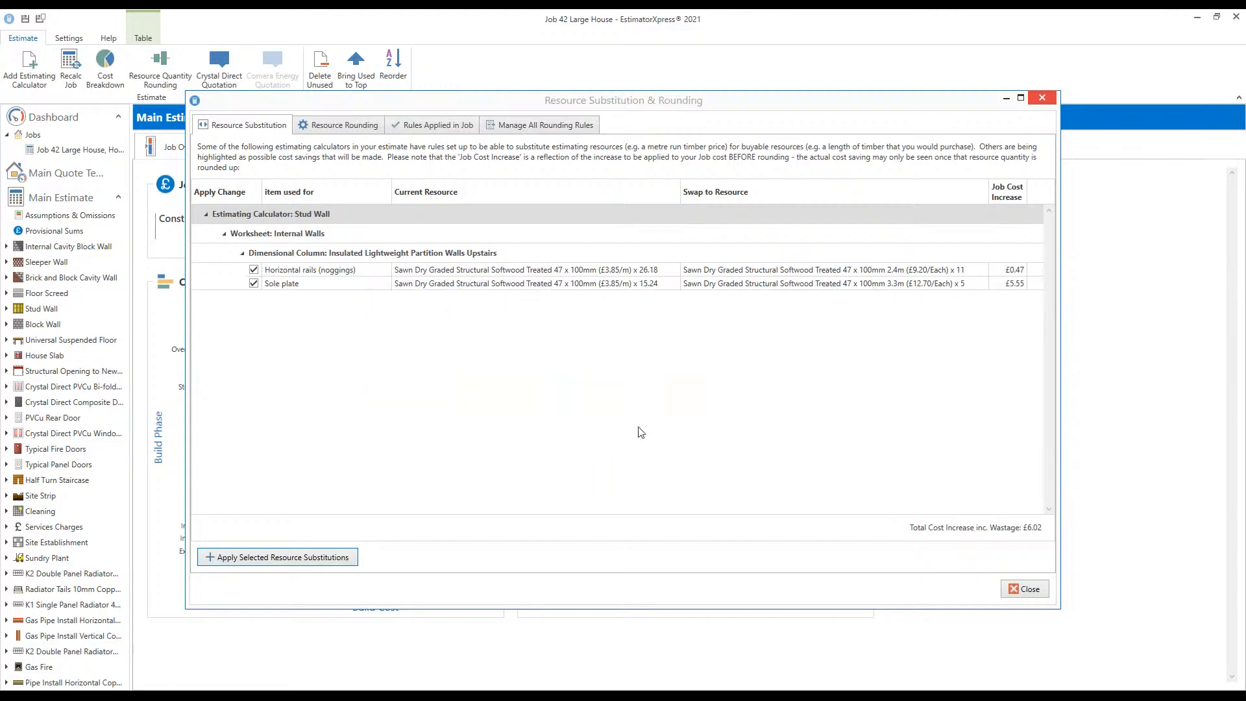
click(695, 387)
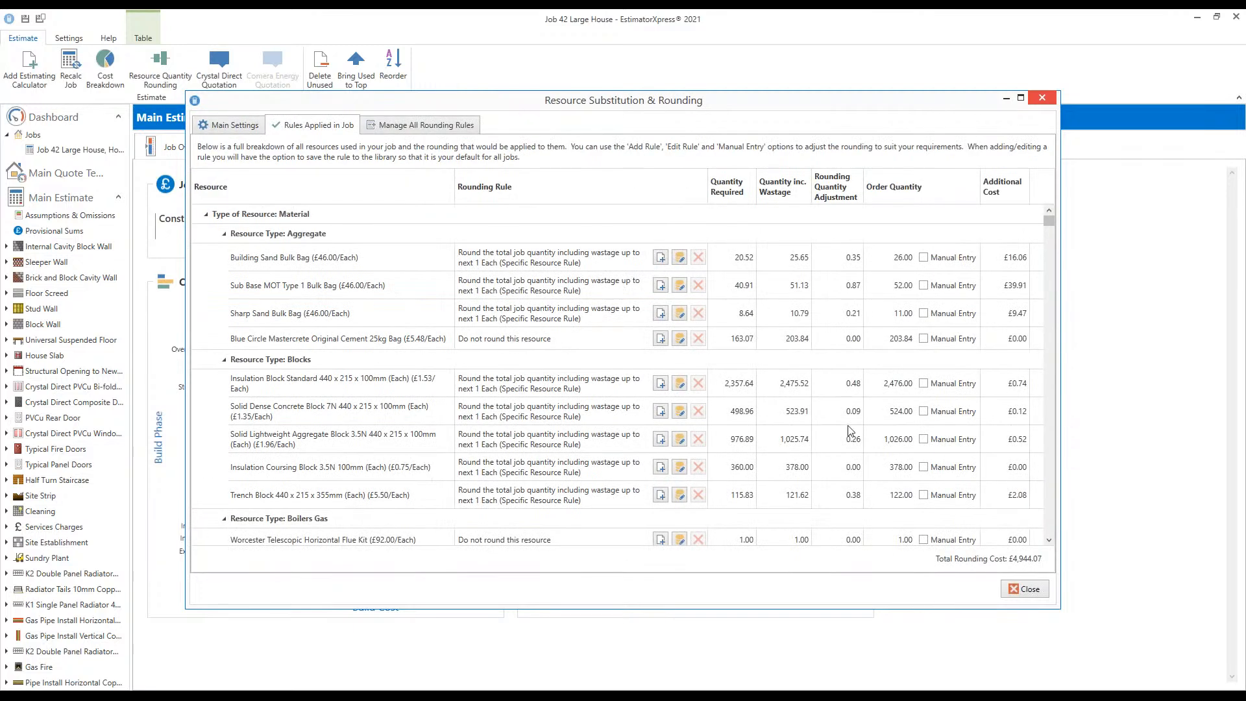
Review the main rounding settings and significant rounding cost resources, and add the resource rounding data into the job
click(247, 133)
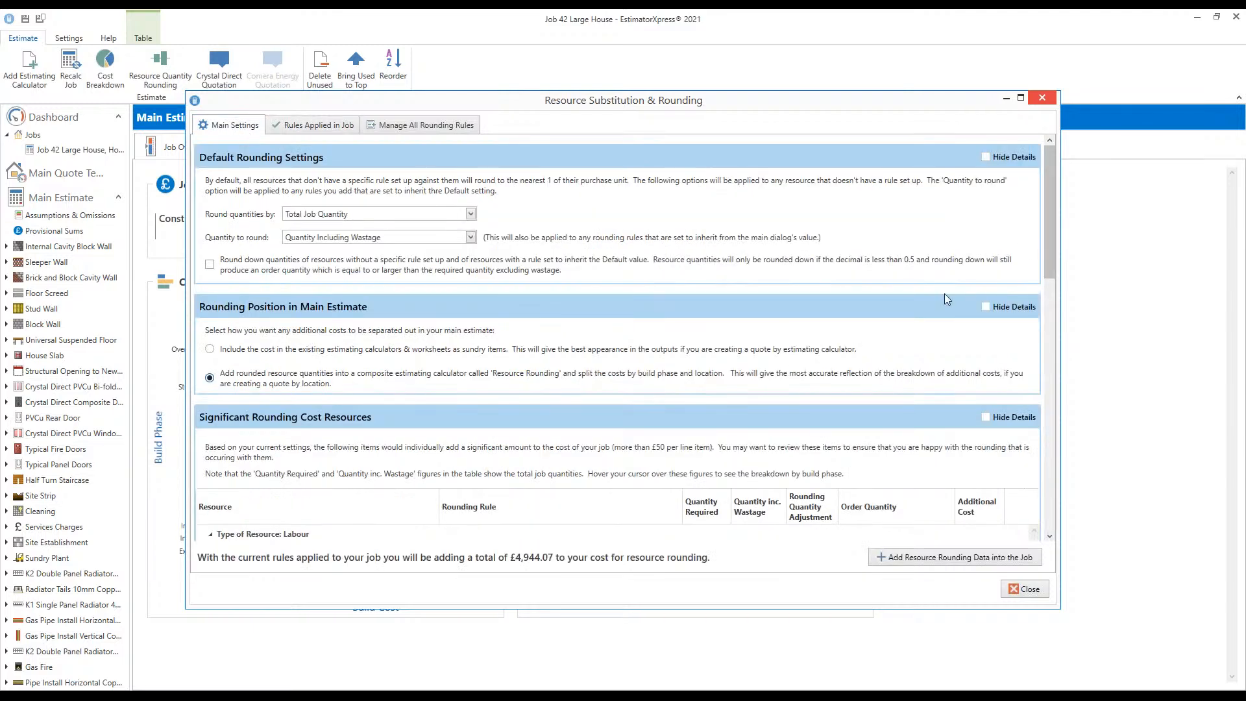
drag(1048, 210, 1048, 462)
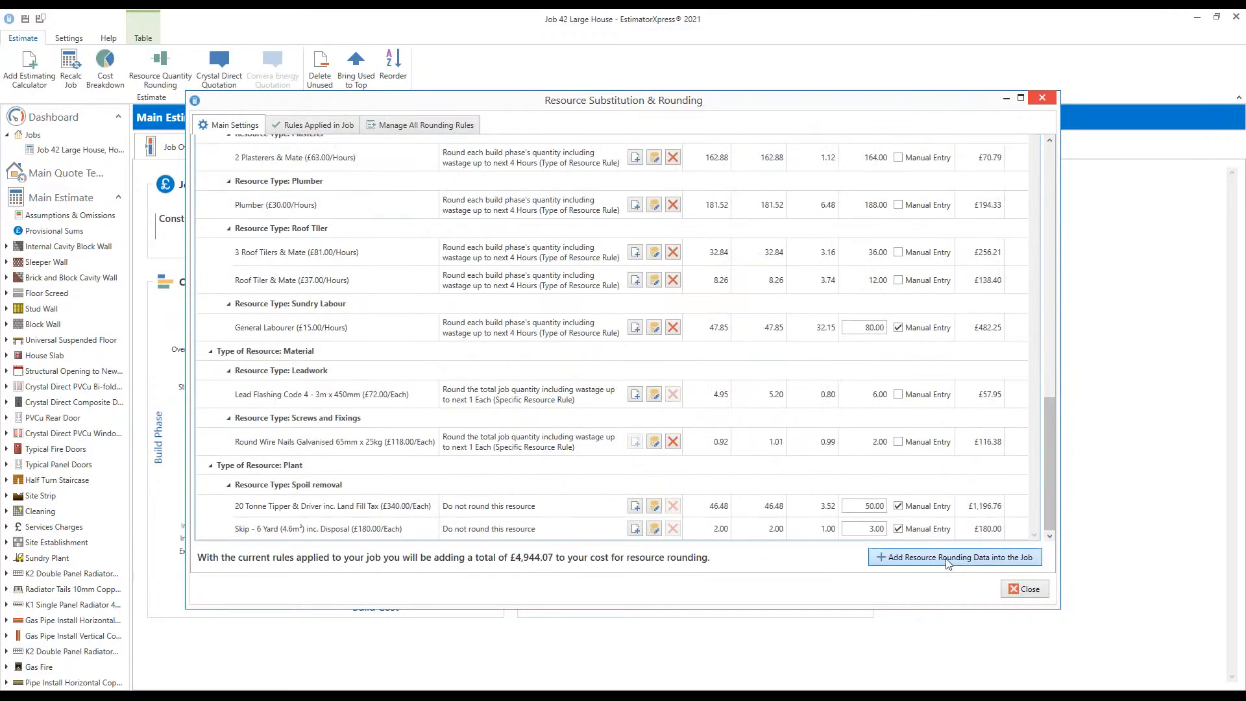
click(947, 558)
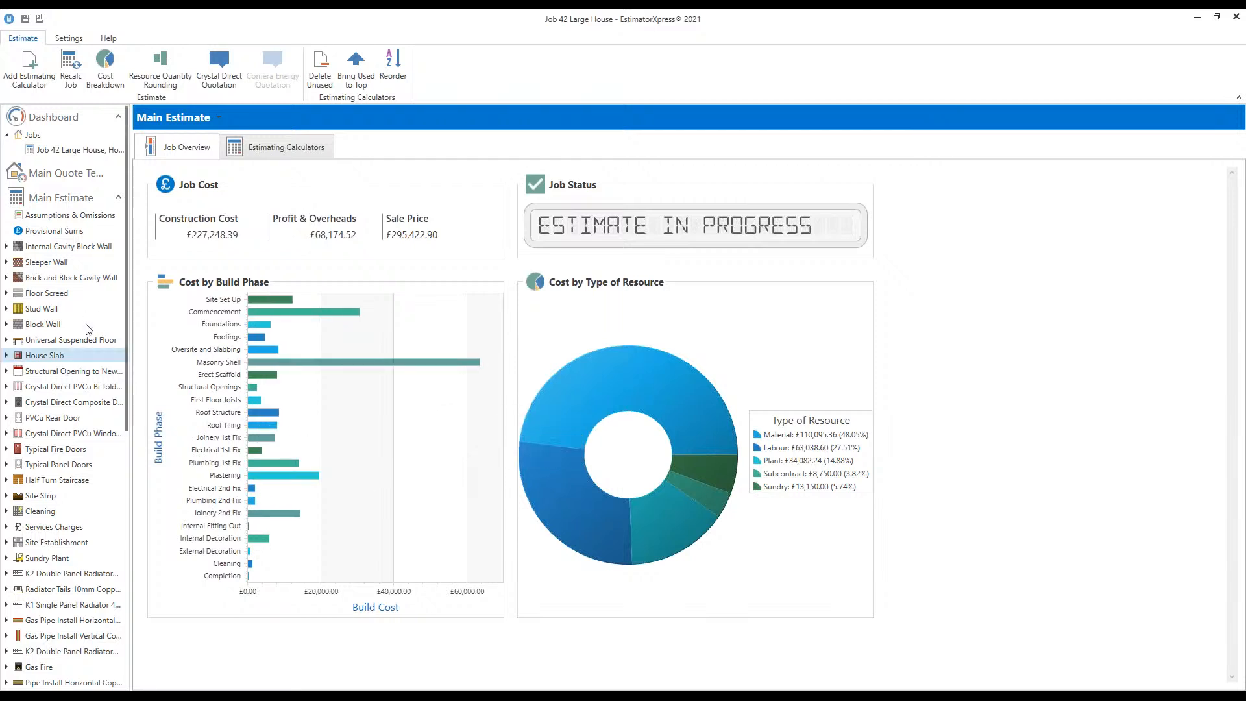
Open the Resource Rounding calculator in the main estimate to review its worksheets by location
scroll(74, 211, down, 5)
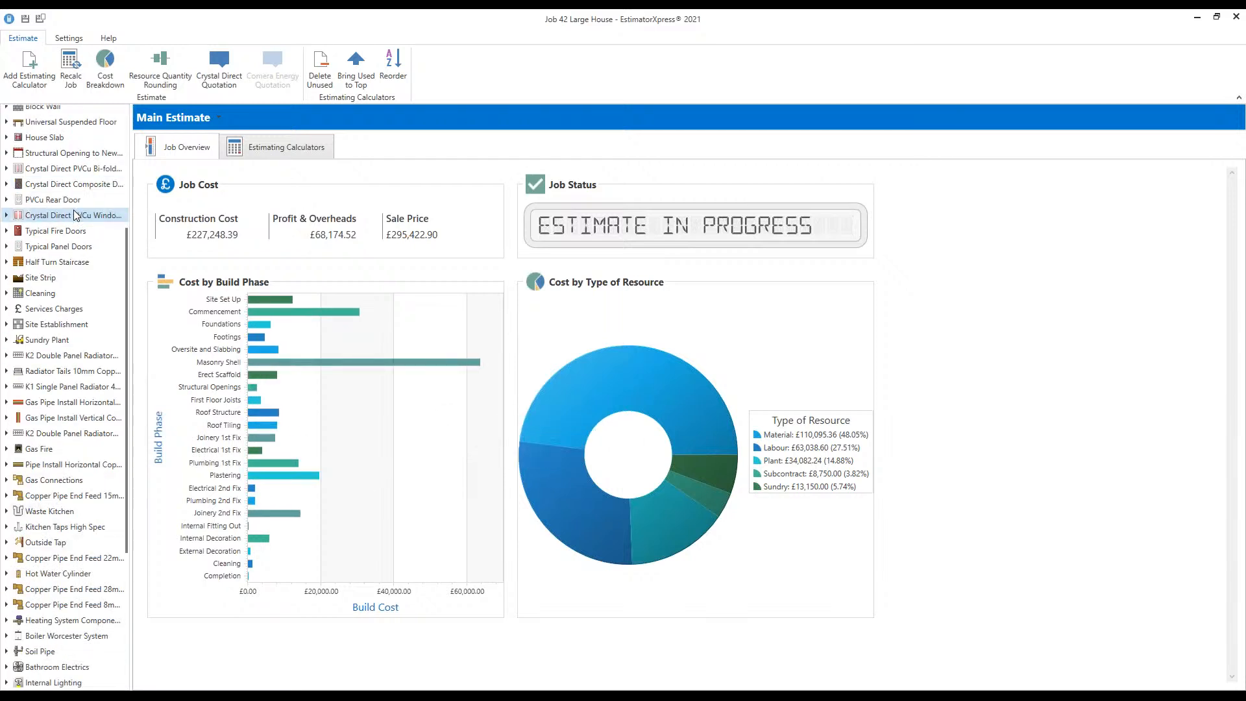
scroll(74, 215, down, 5)
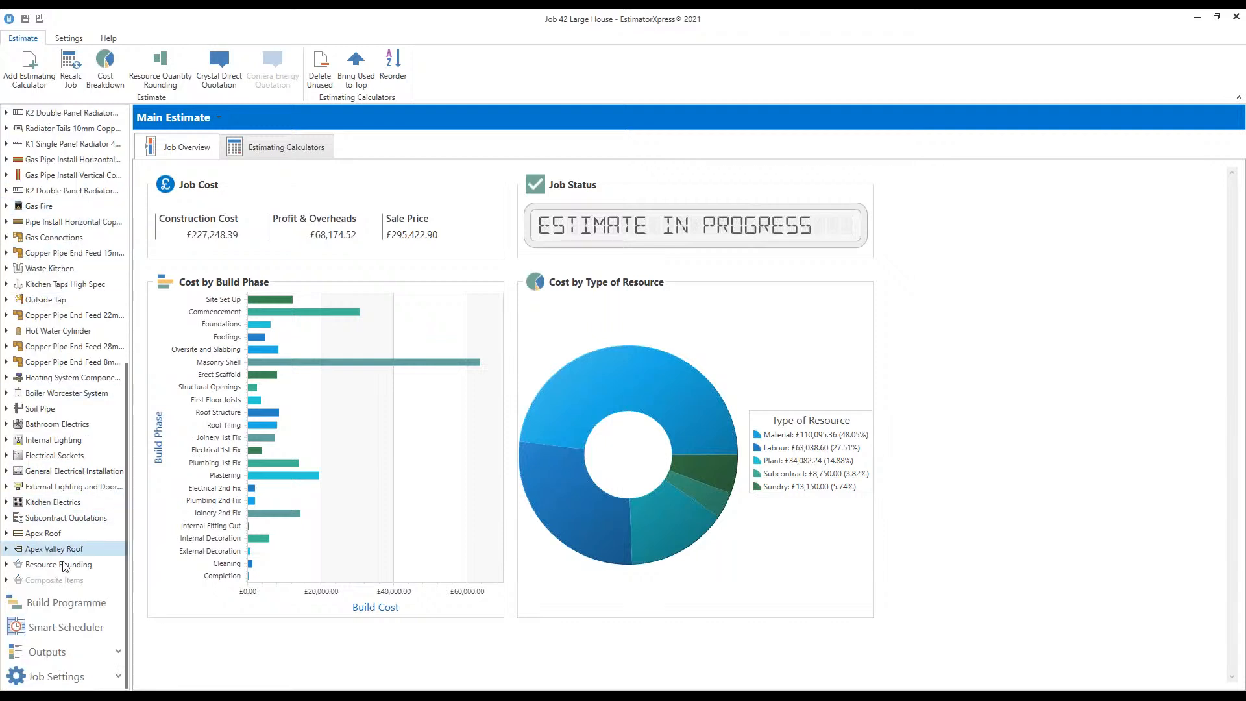
click(65, 564)
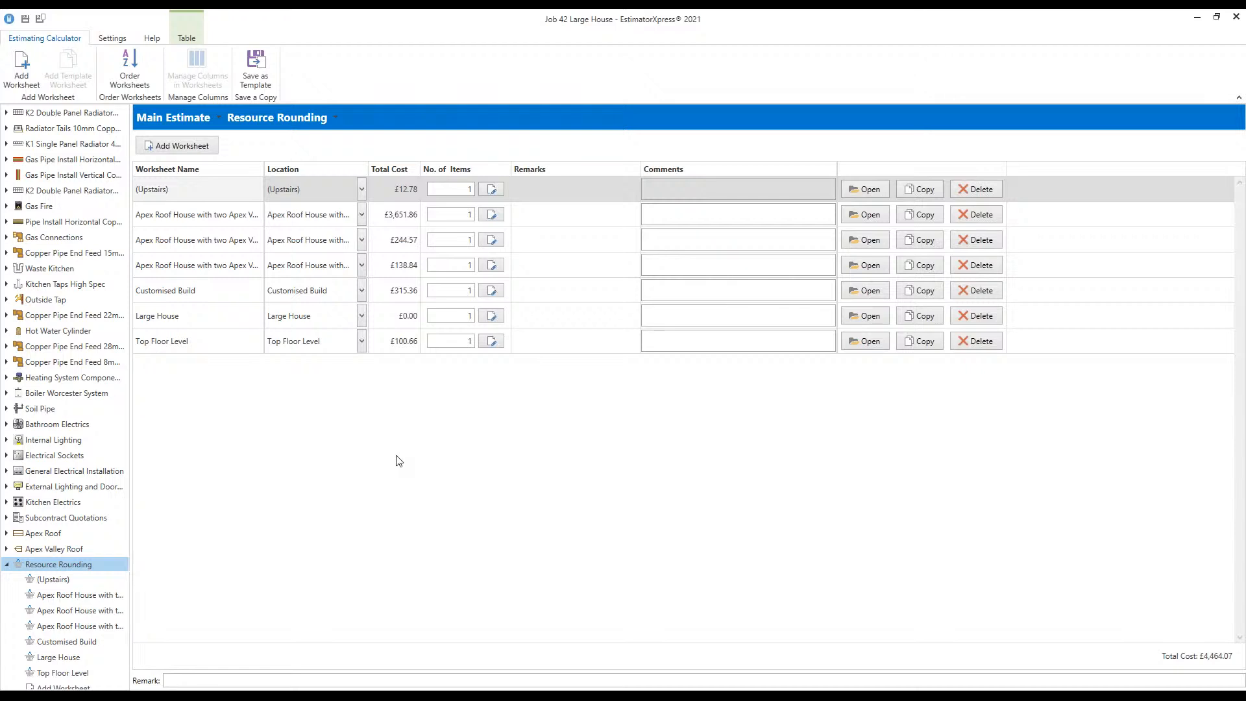
scroll(70, 432, down, 2)
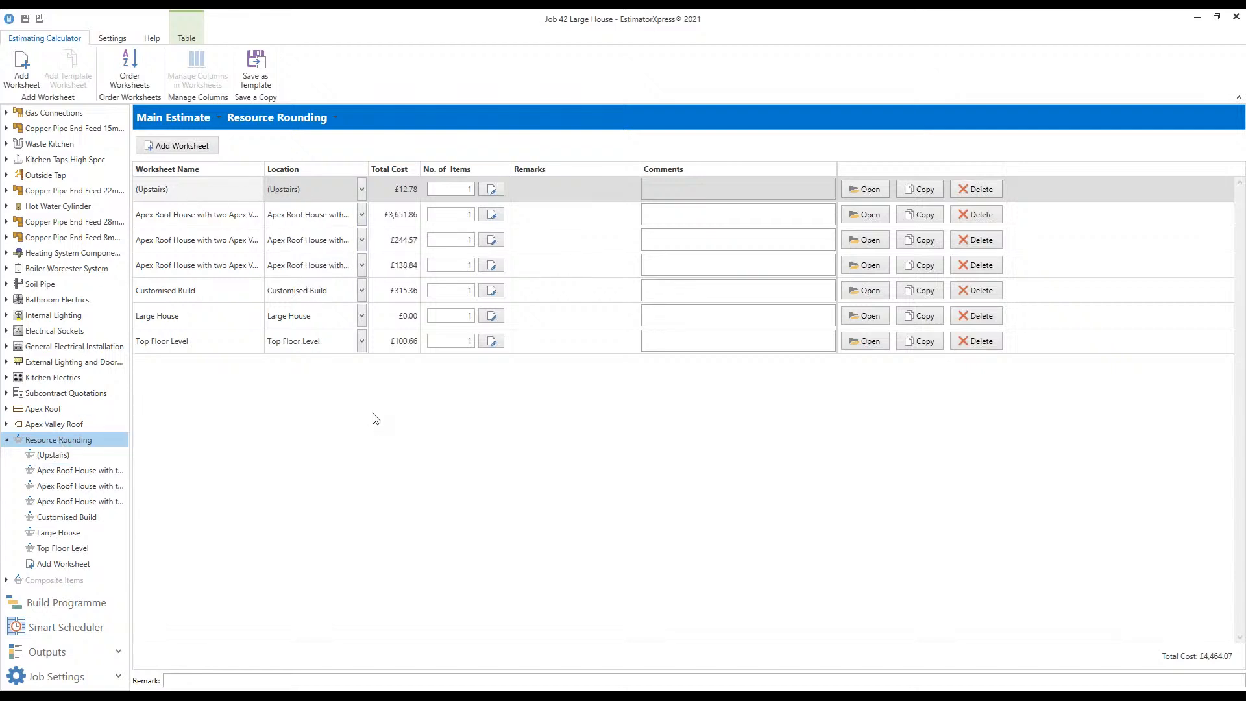
Examine the rounded resource quantities, build phases and costs in the first Apex Roof House worksheet under Resource Rounding
click(316, 219)
click(189, 216)
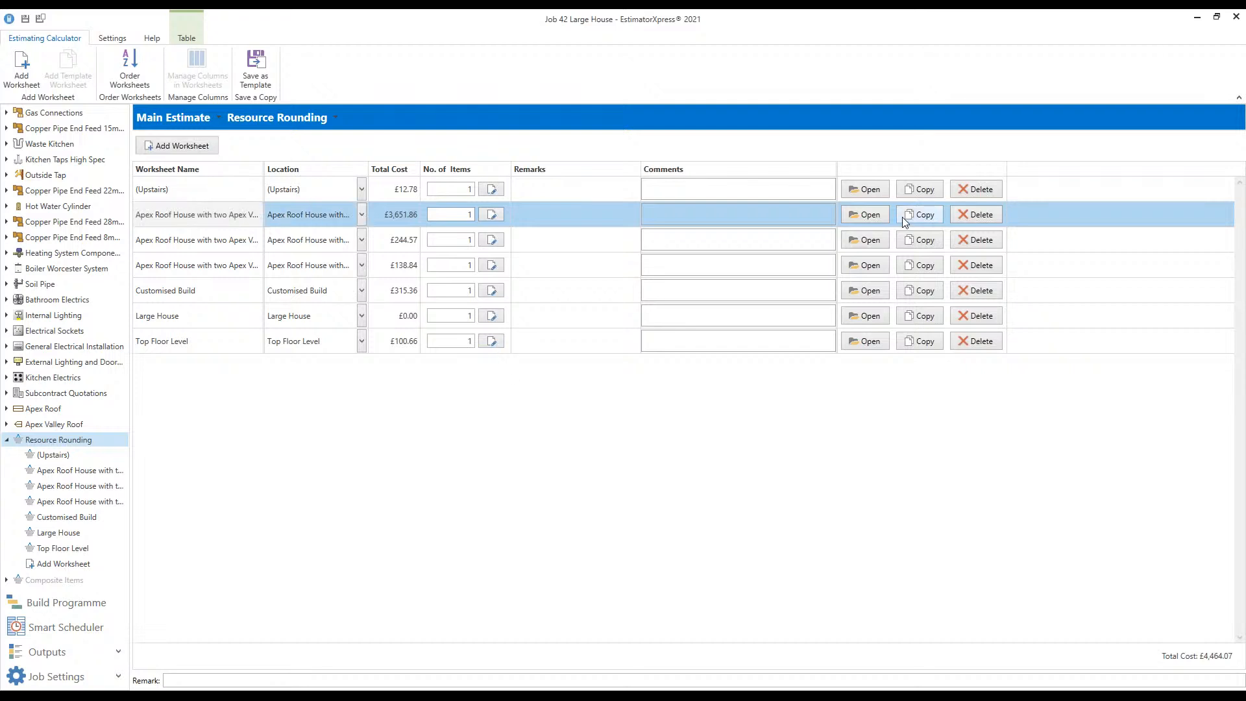
click(881, 217)
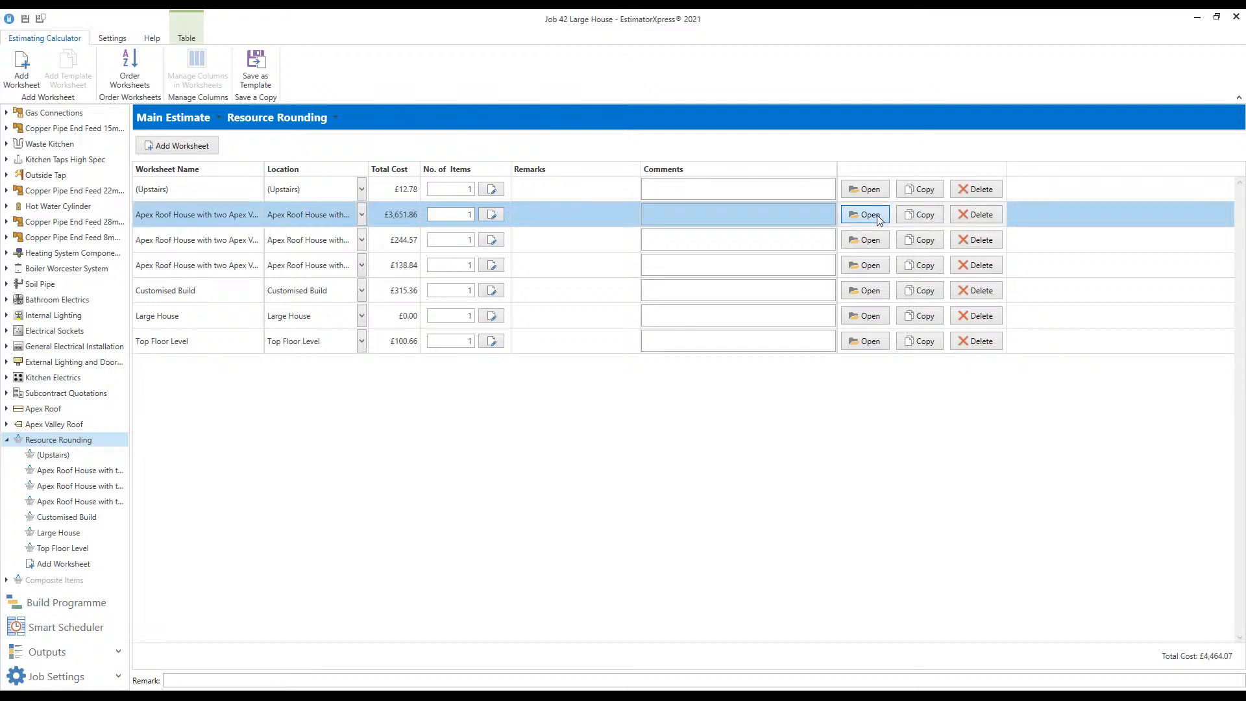
click(881, 219)
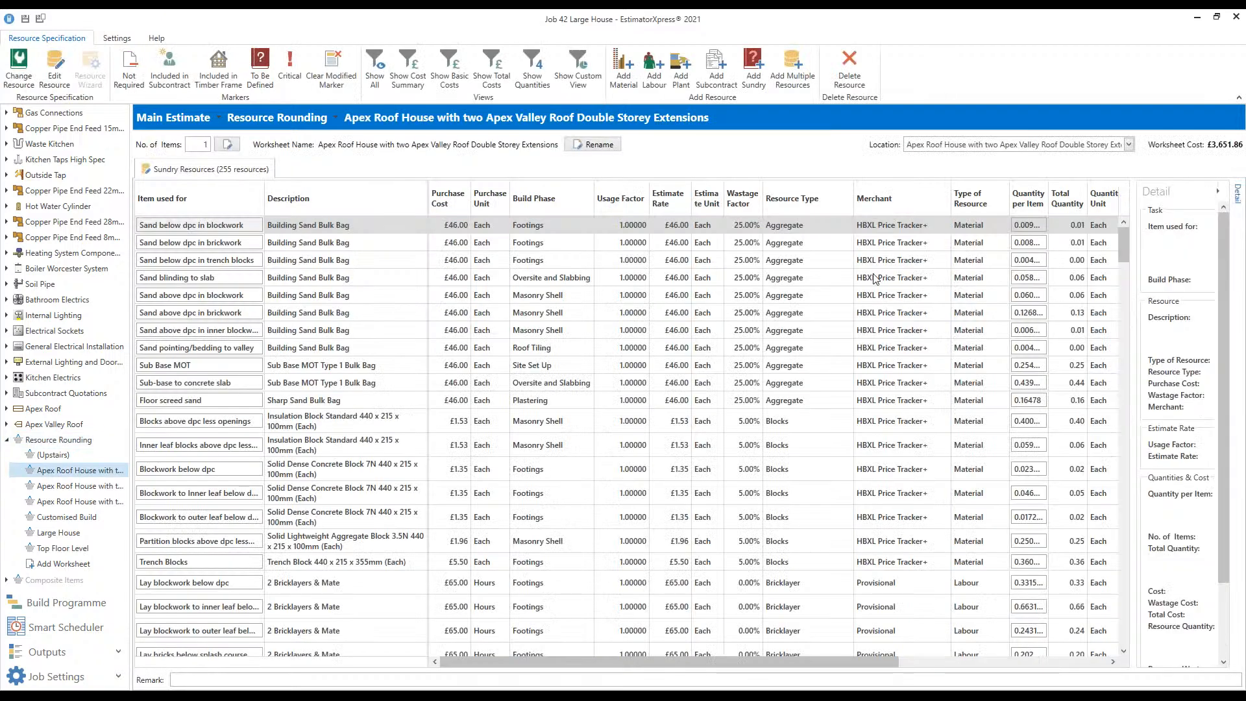
drag(765, 662, 891, 663)
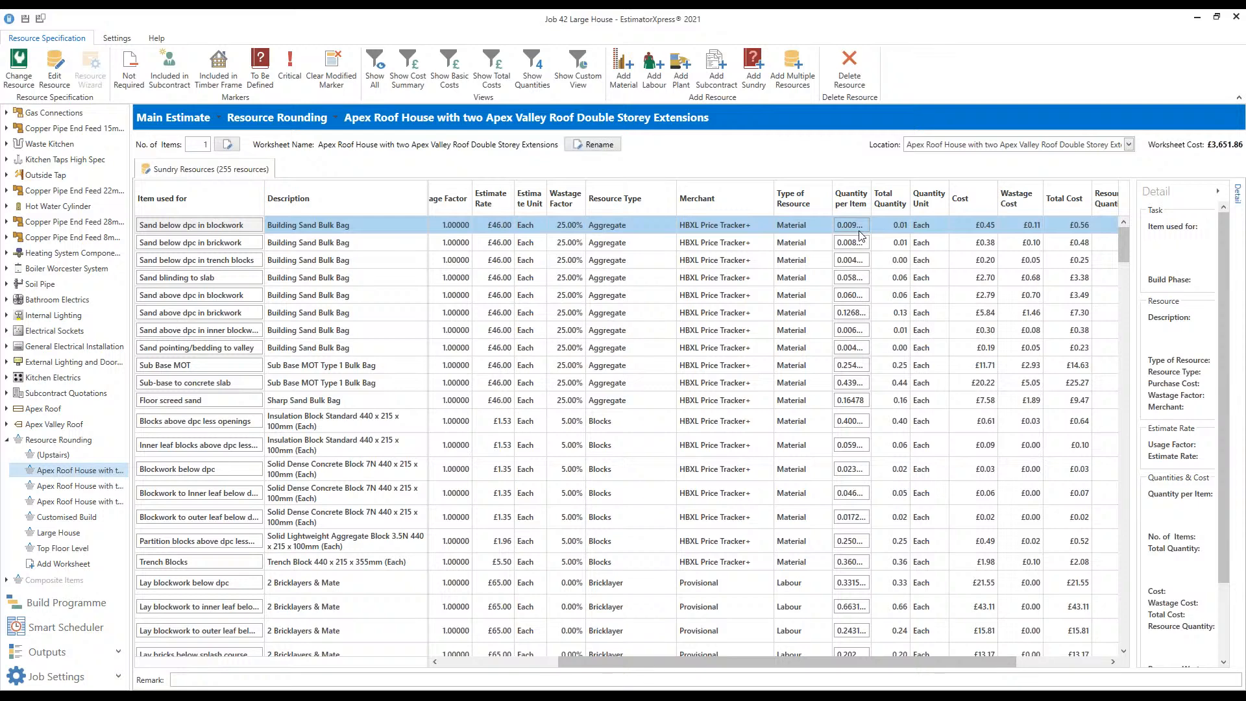
scroll(858, 272, down, 6)
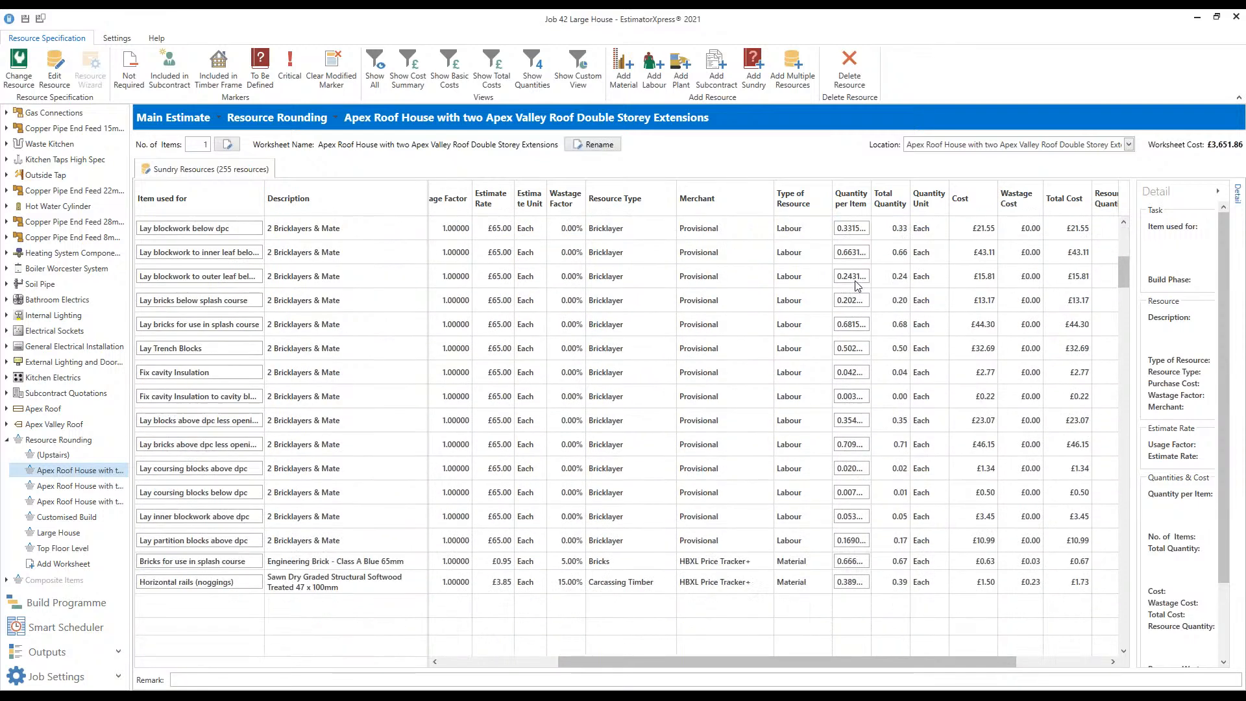
scroll(858, 286, down, 5)
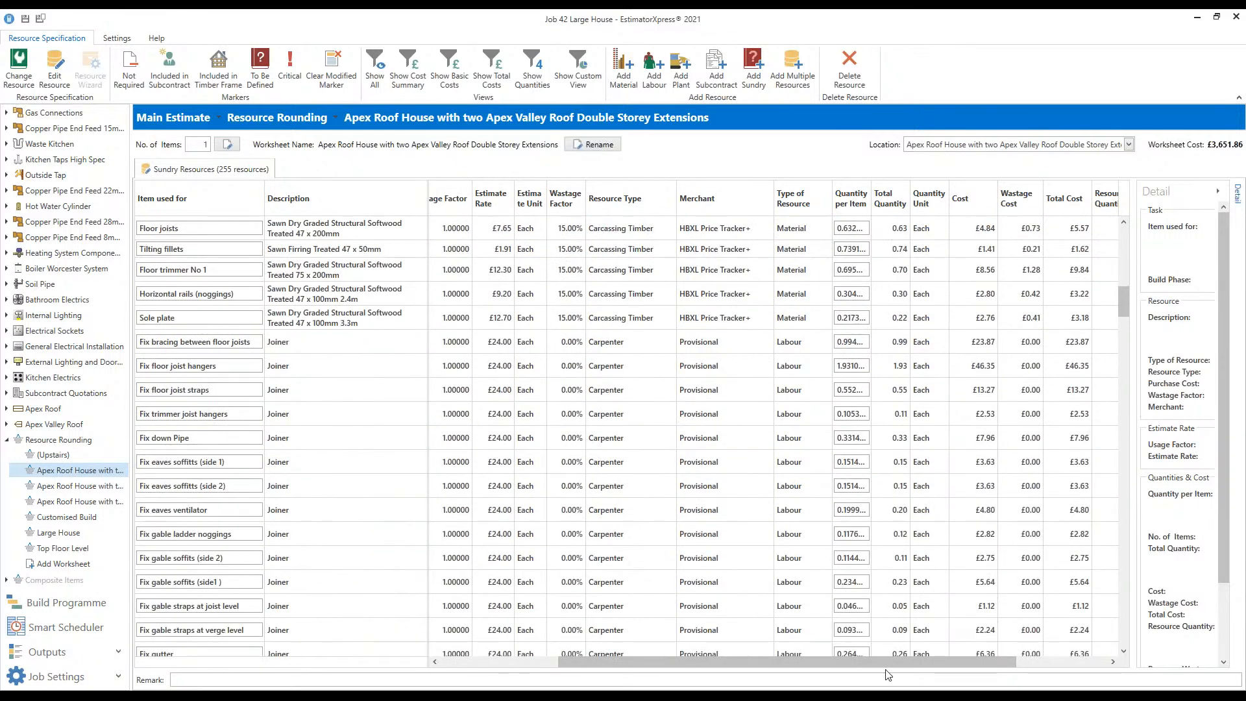
drag(888, 663, 683, 618)
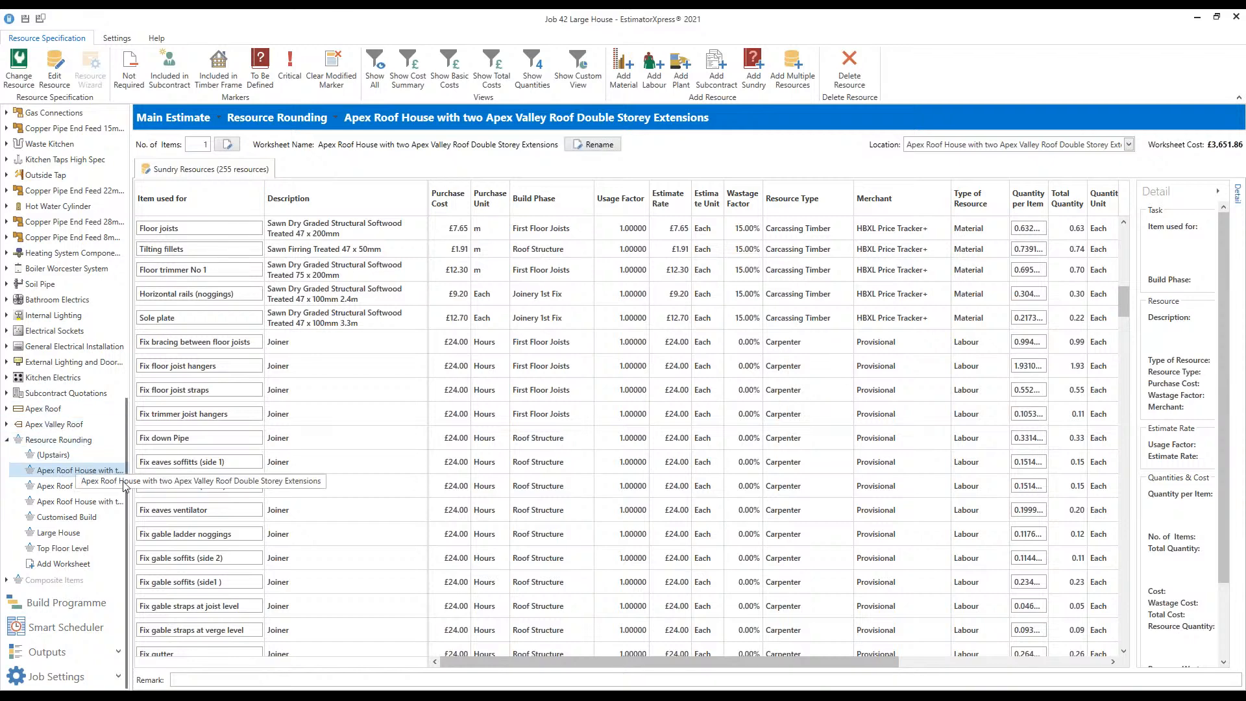
scroll(360, 494, down, 6)
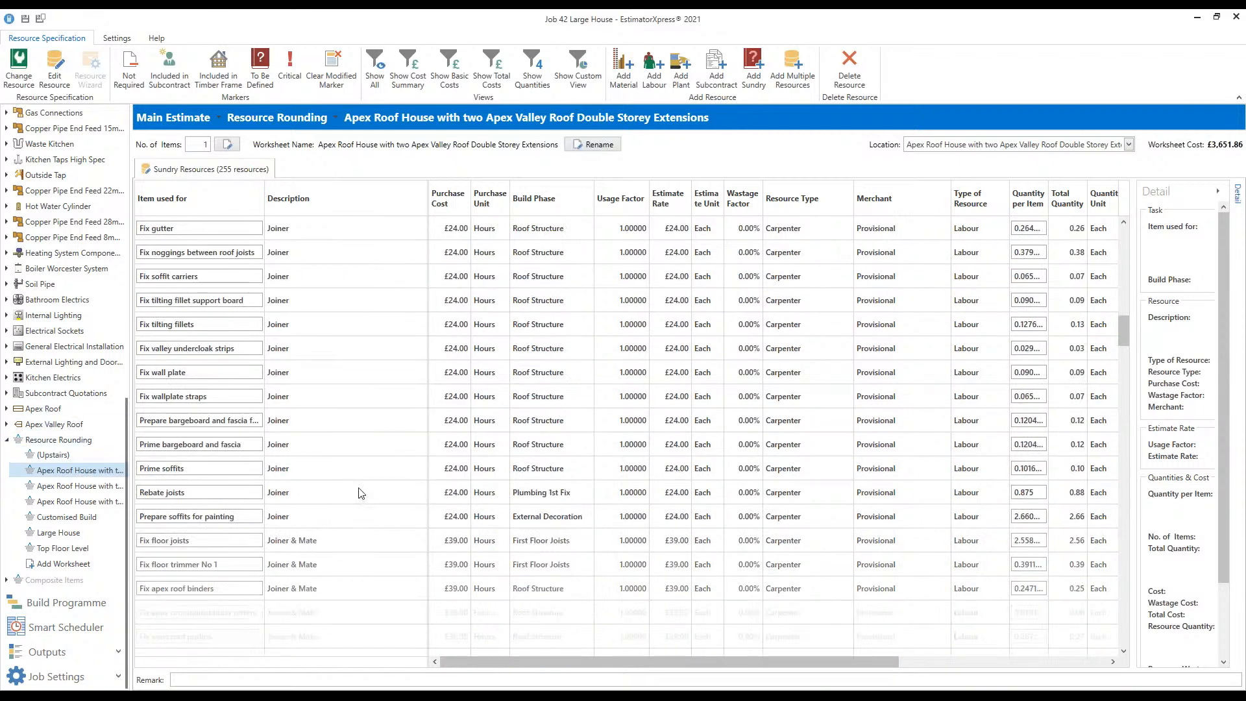
scroll(360, 494, down, 2)
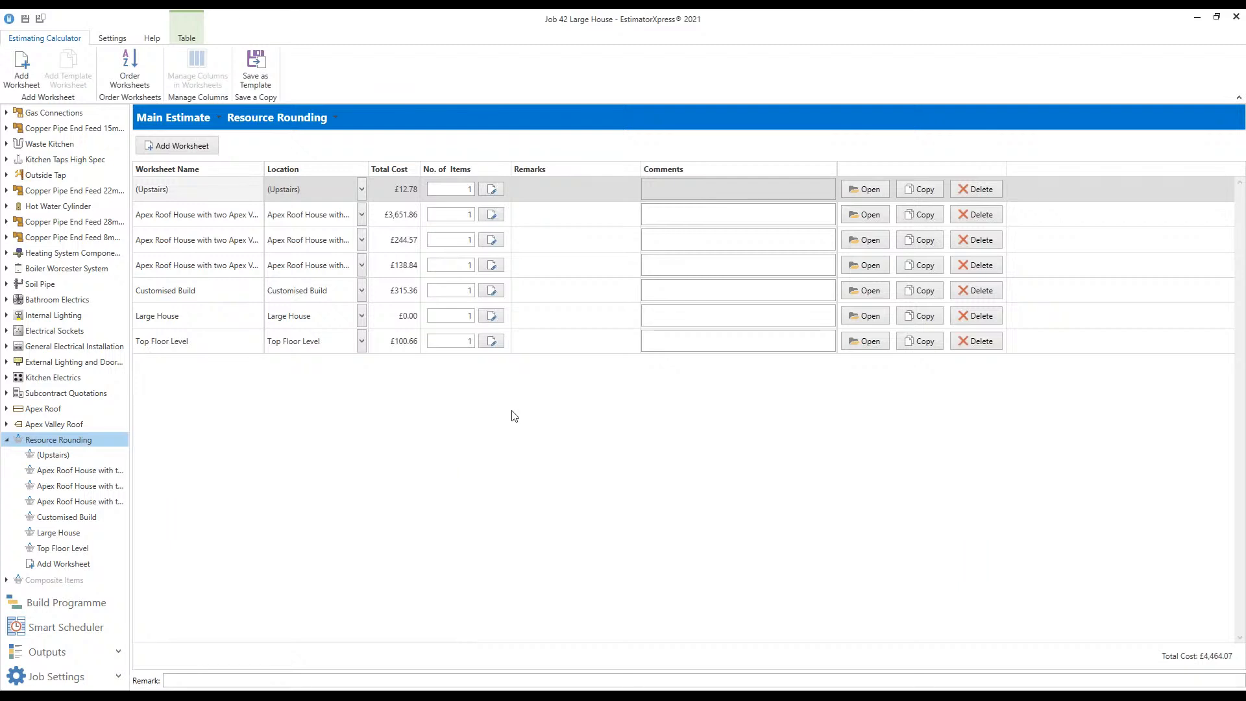
Recalculate the build programme with the Typical New Build template, overwriting the current programme
click(56, 610)
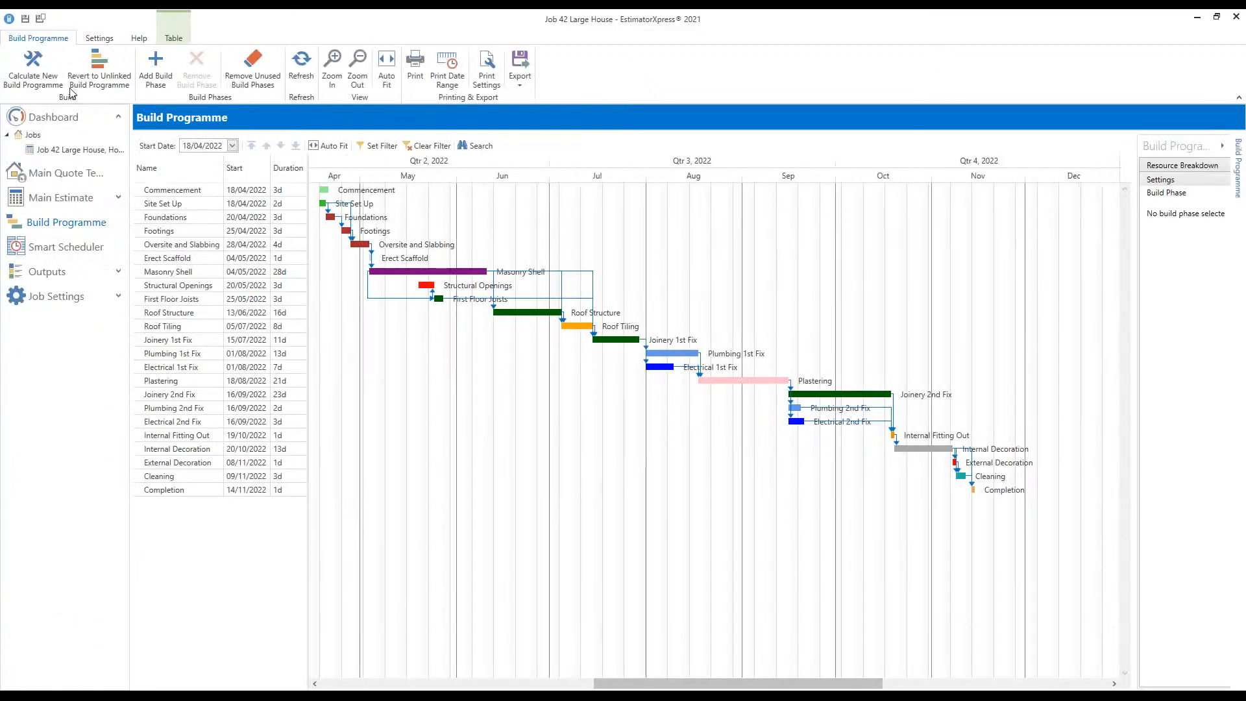
click(32, 66)
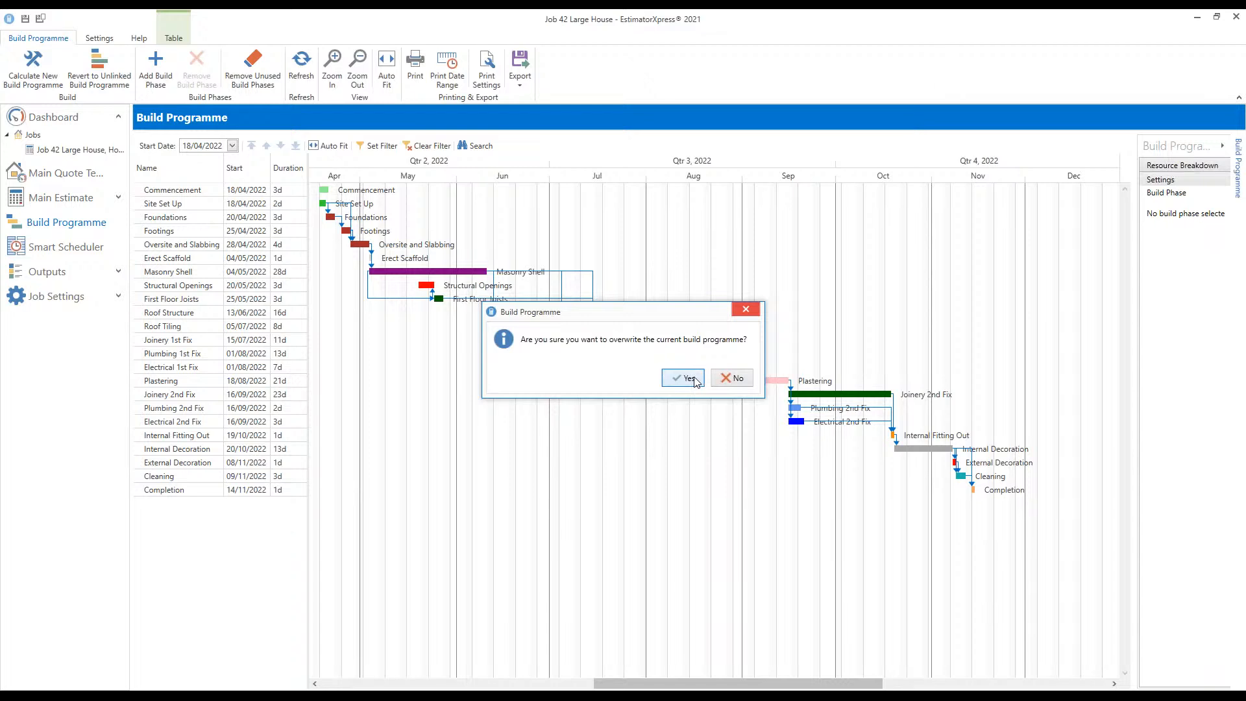
click(689, 379)
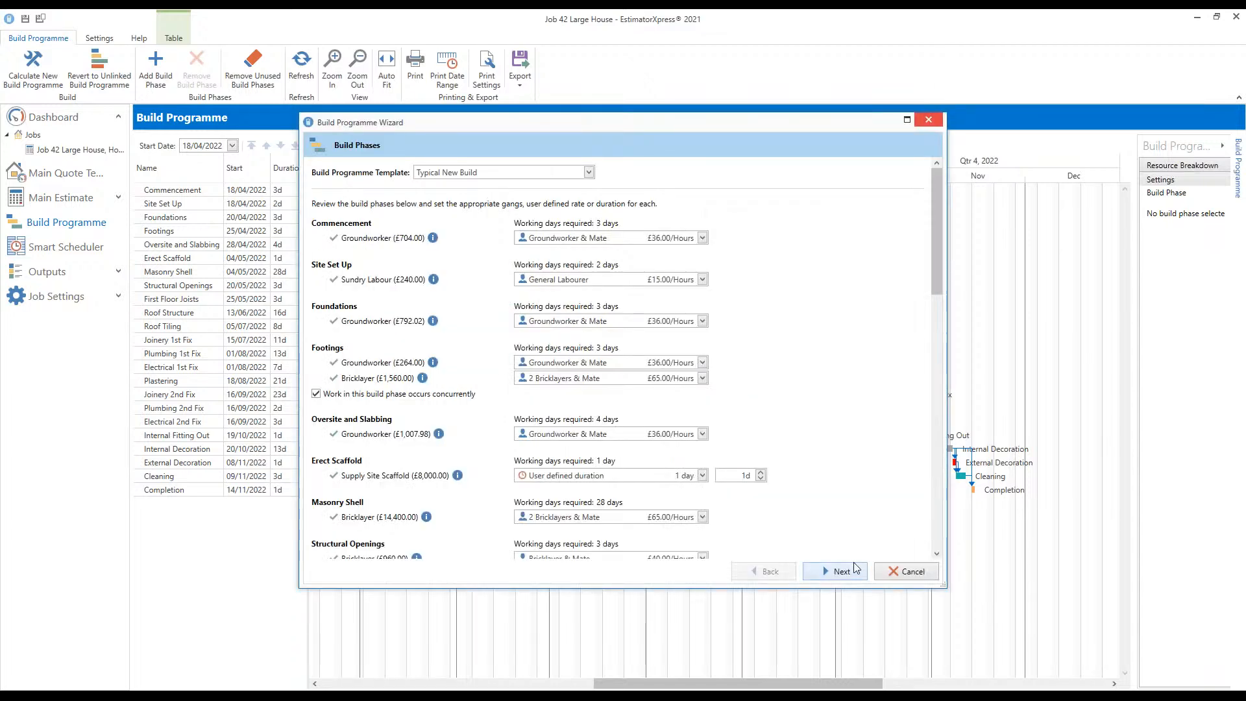
click(853, 572)
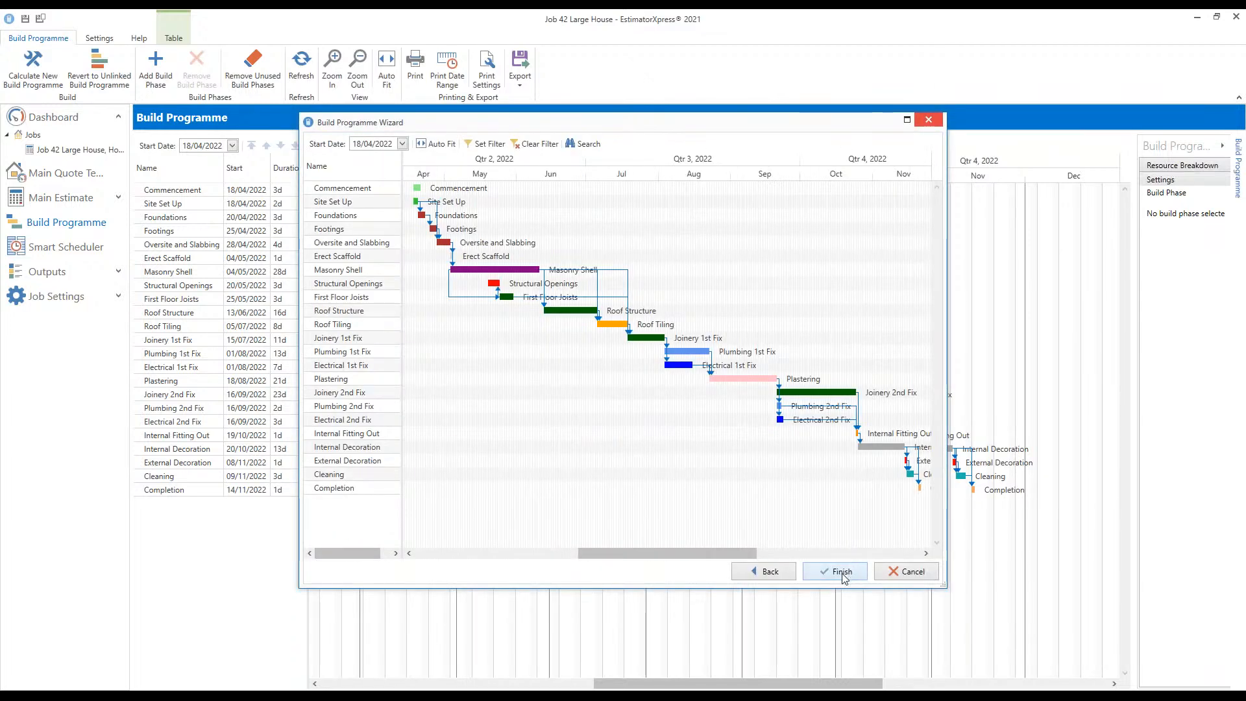
click(843, 575)
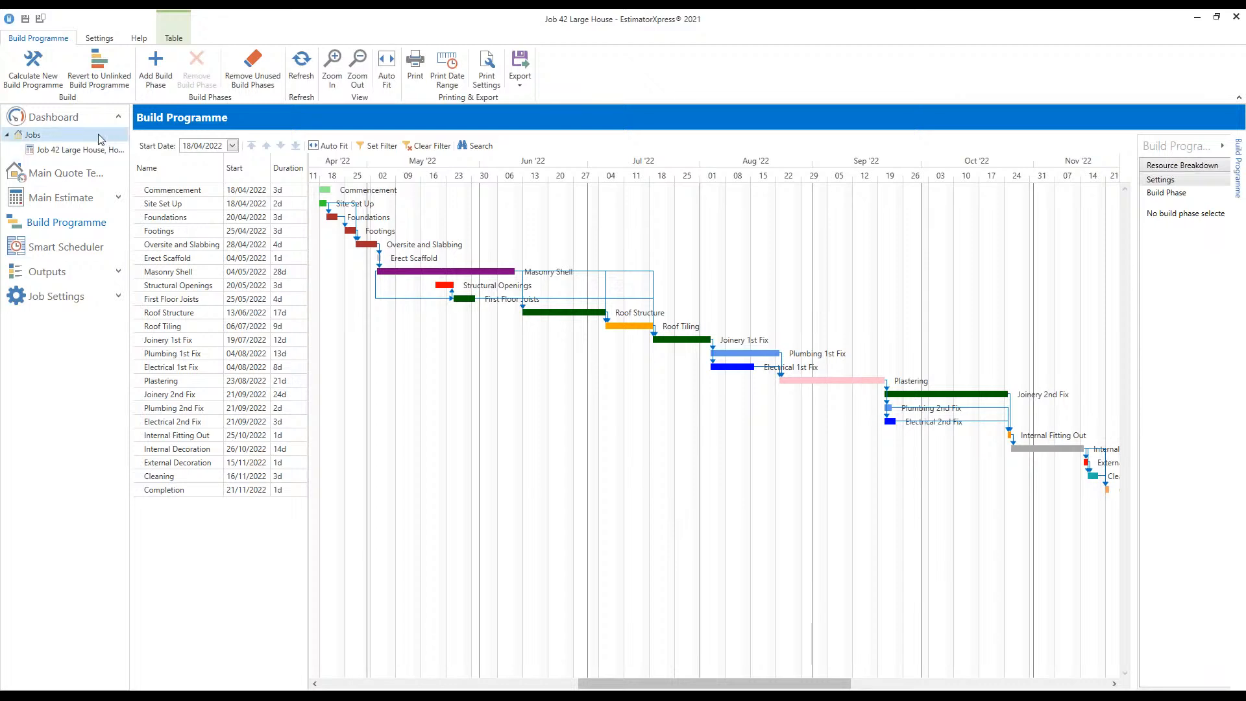
Close the Large House job with its changes saved, declining the Crystal Direct quotation request
click(52, 120)
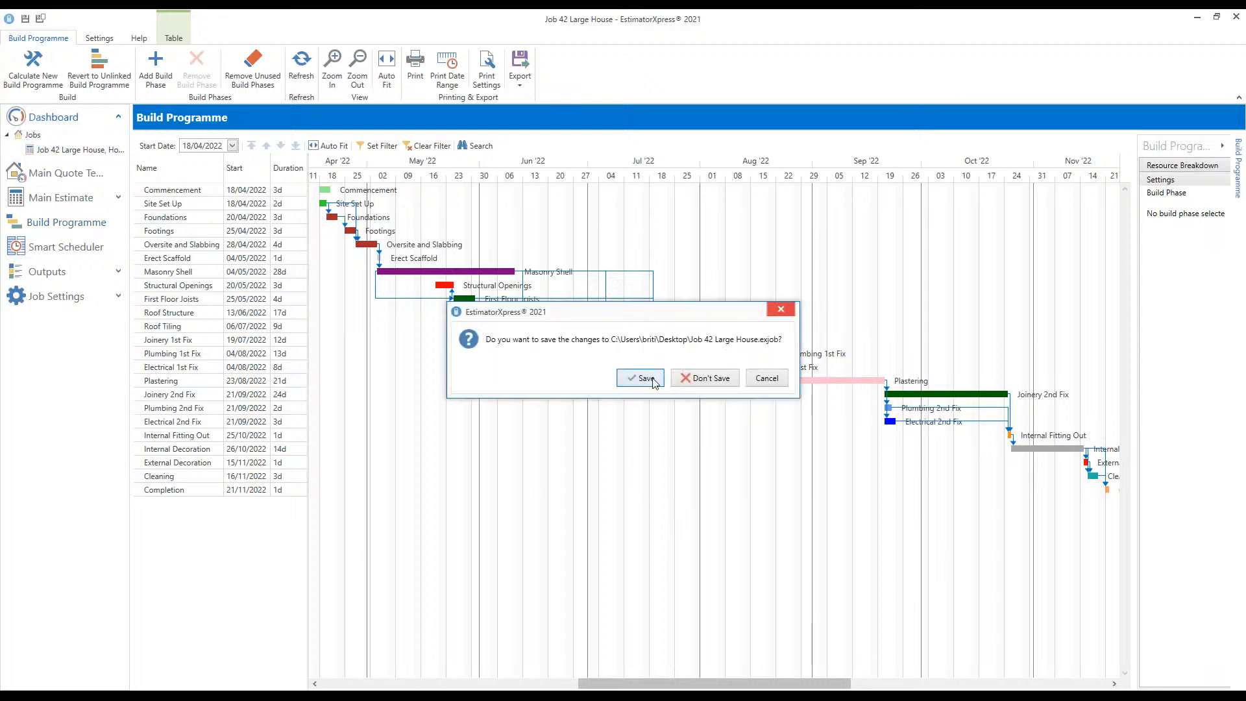
click(648, 378)
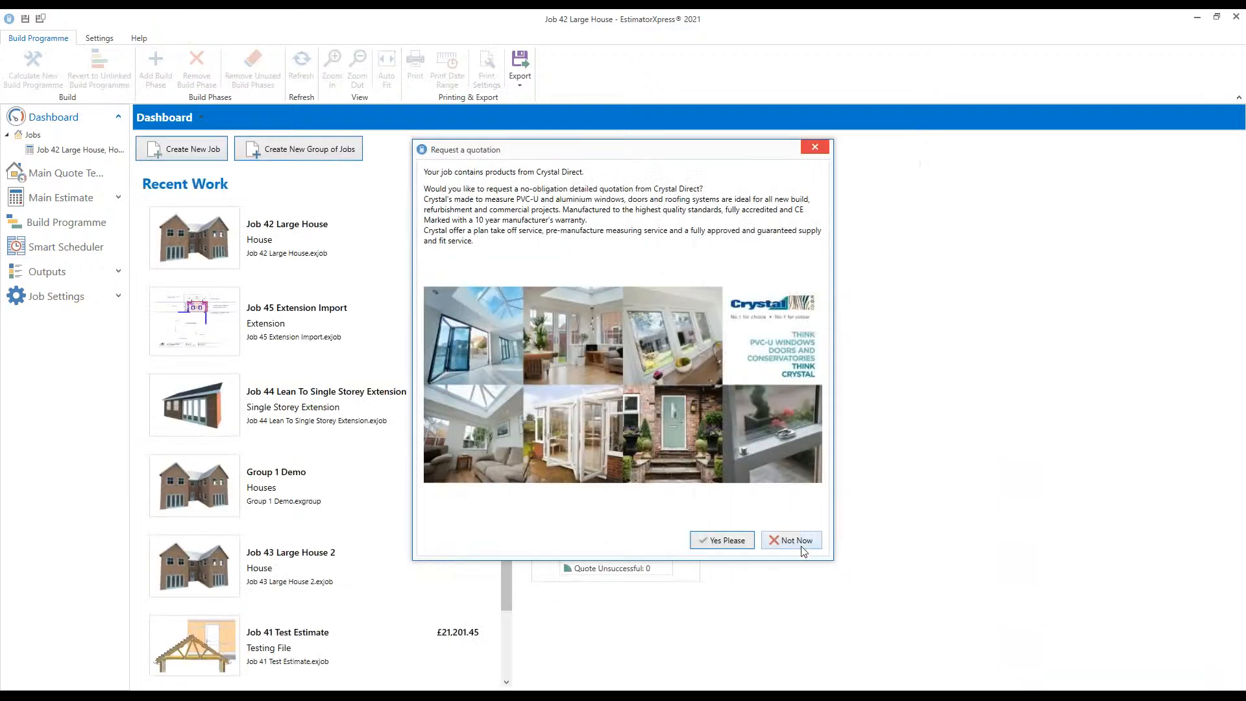
click(802, 549)
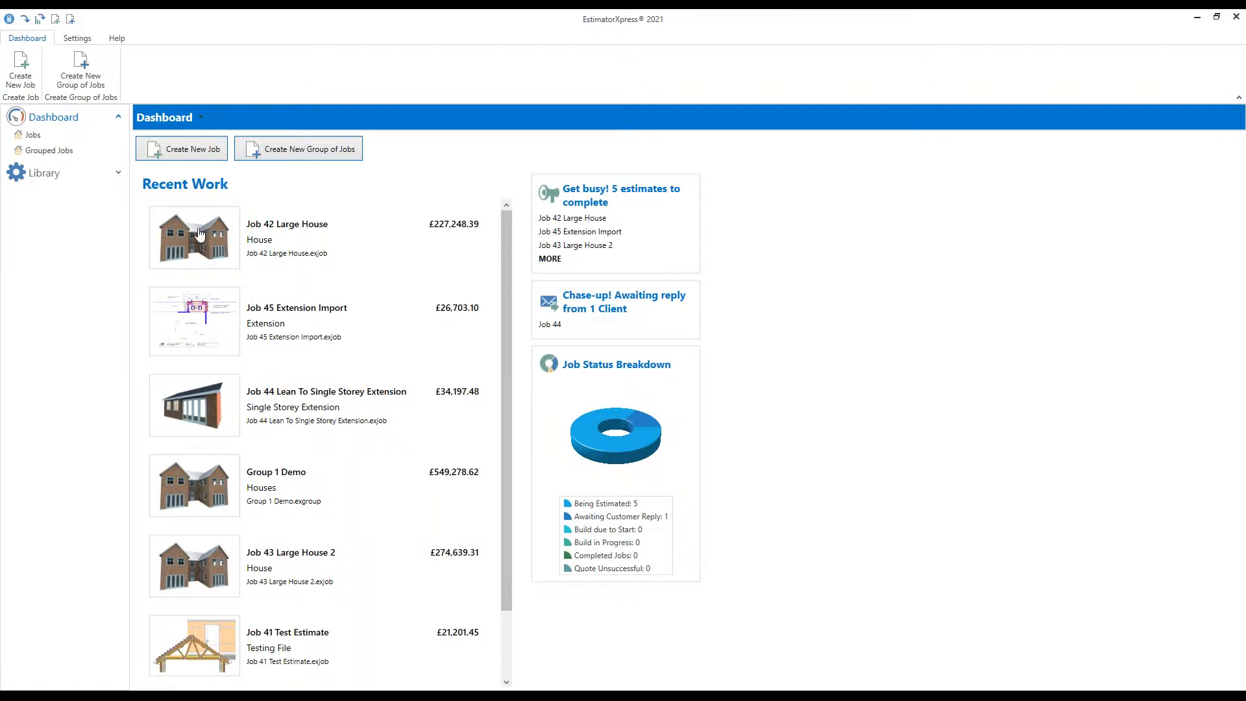
Copy the Large House job as "Large House Resource Management" and save the new job file to the Desktop
click(37, 137)
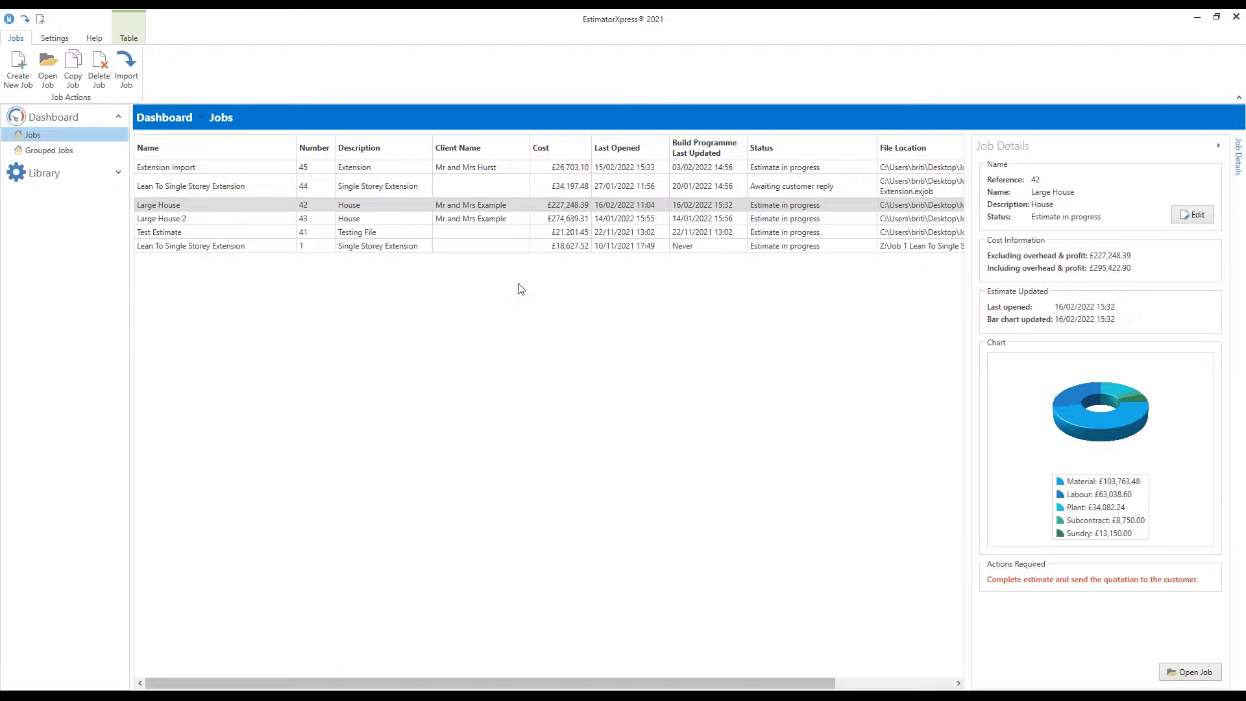
click(200, 205)
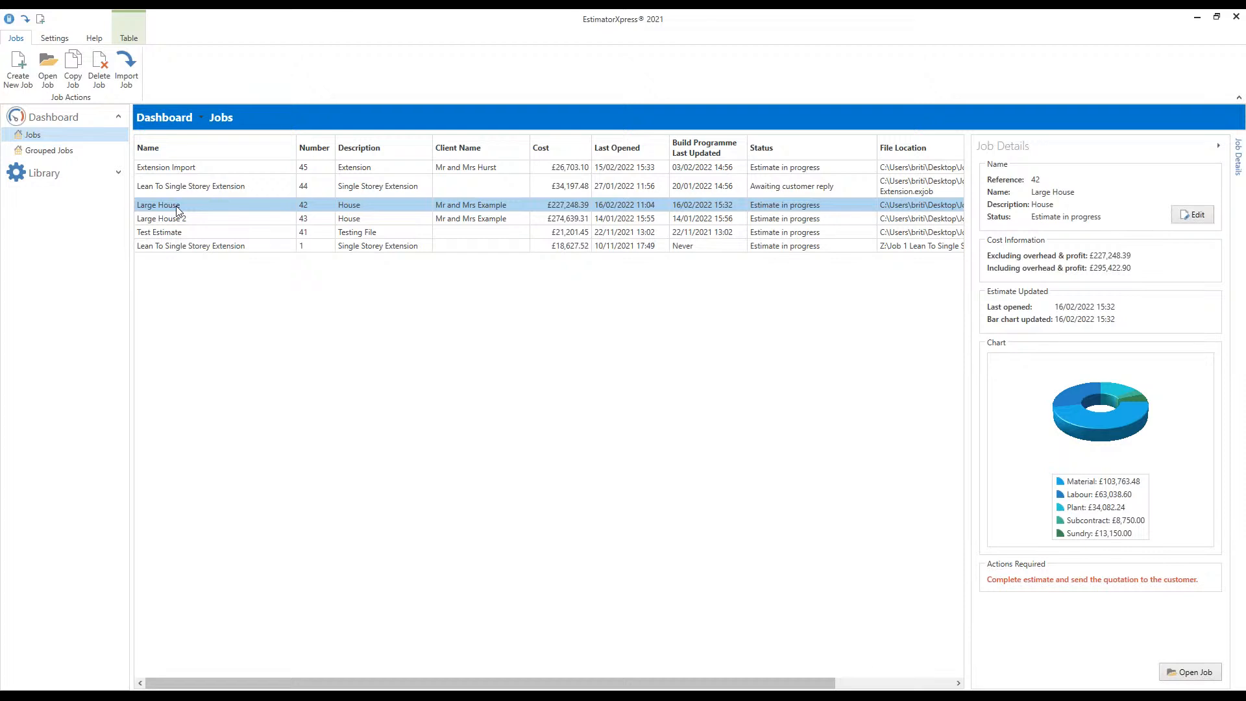
click(72, 82)
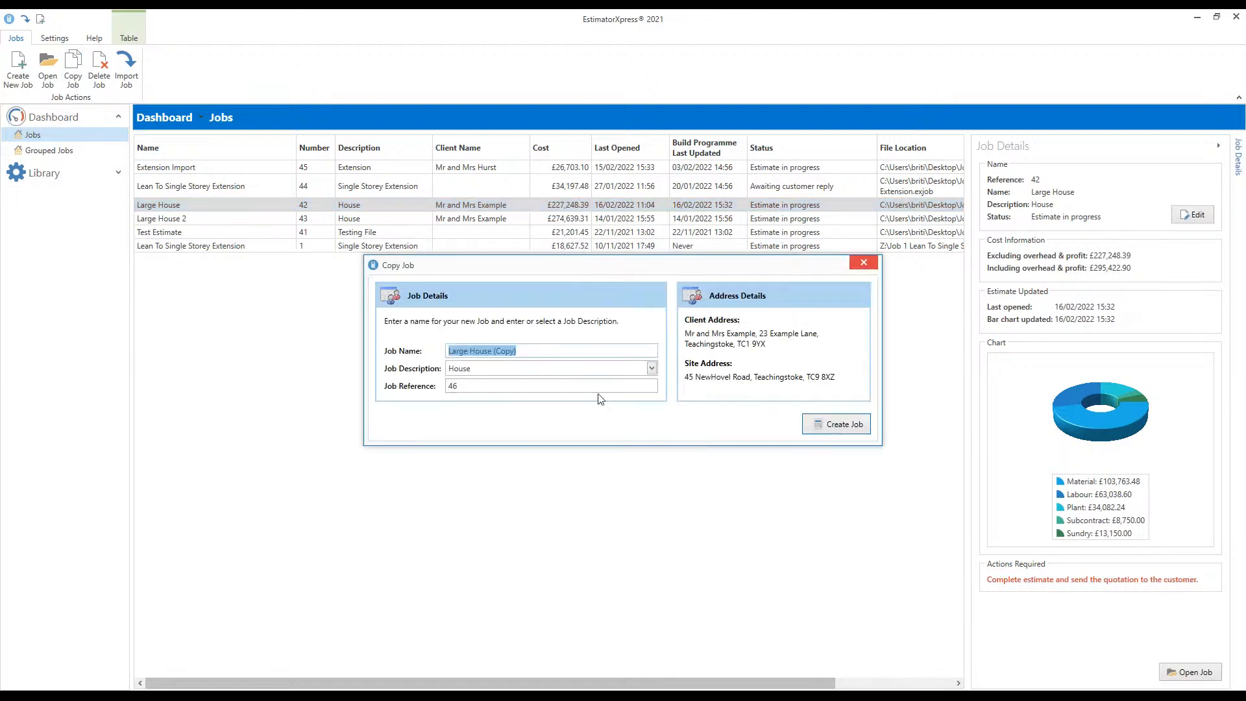
drag(518, 350, 507, 351)
key(BackSpace)
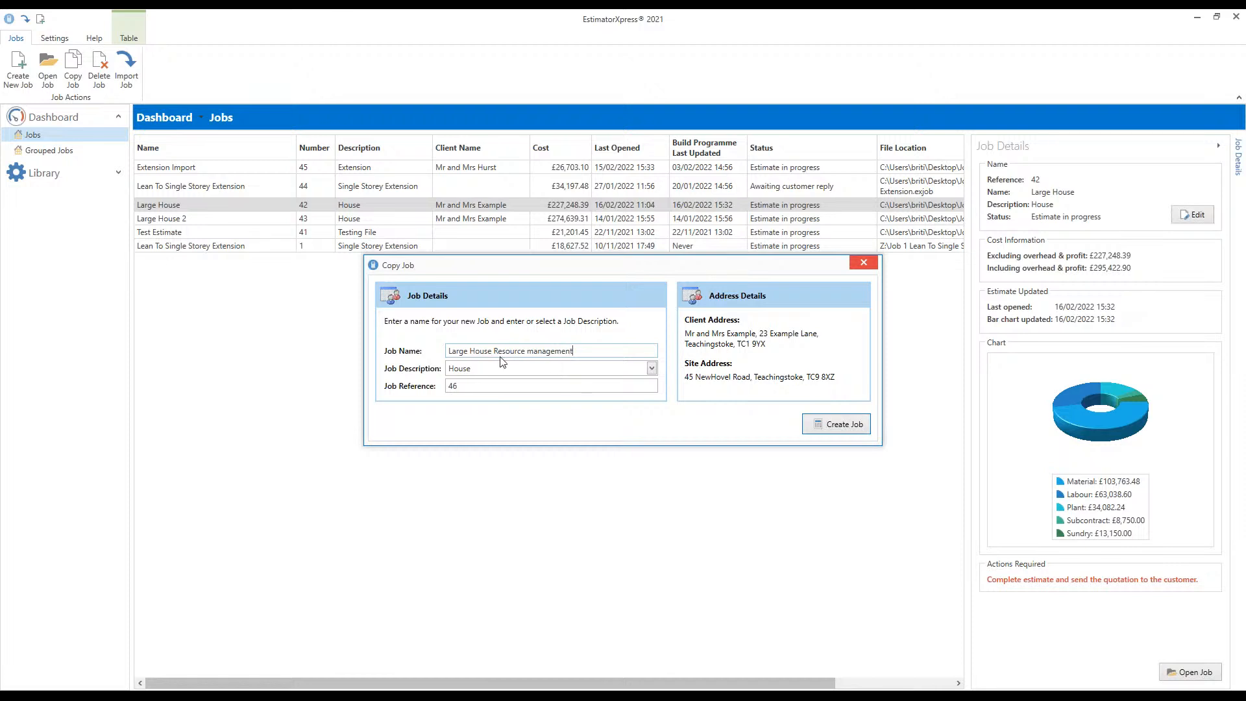
click(532, 350)
key(BackSpace)
text(M)
key(Tab)
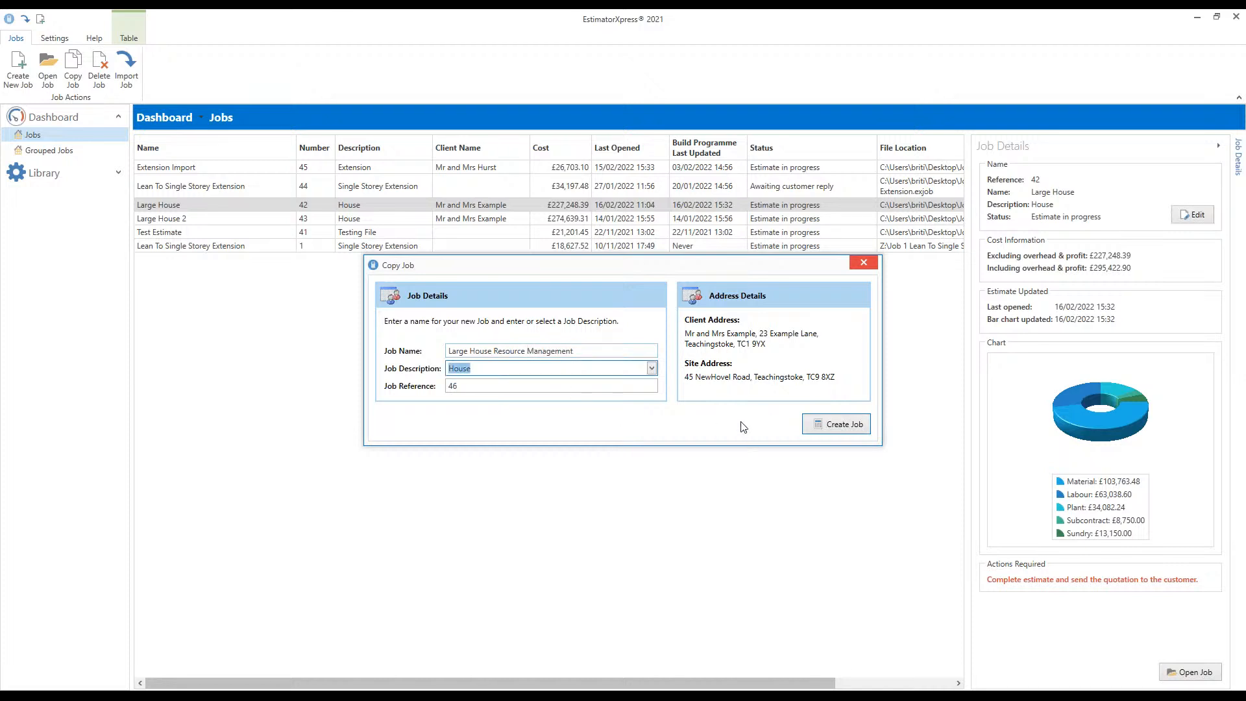
click(851, 429)
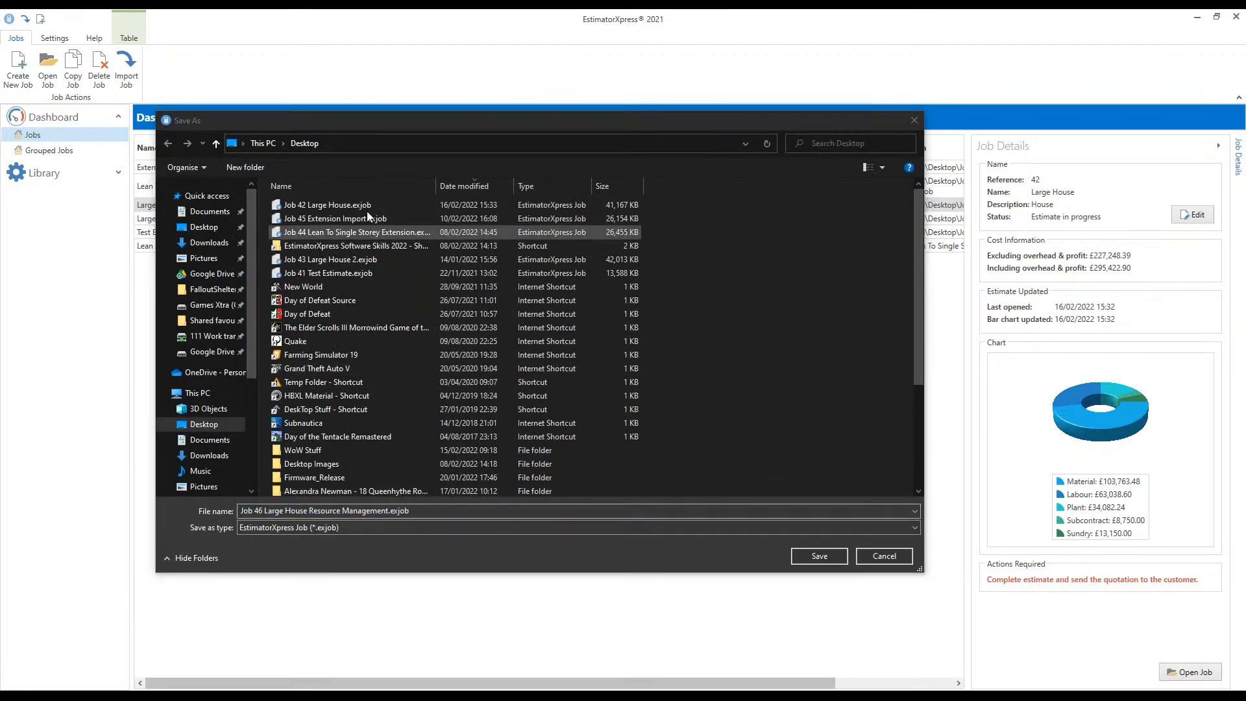
click(827, 552)
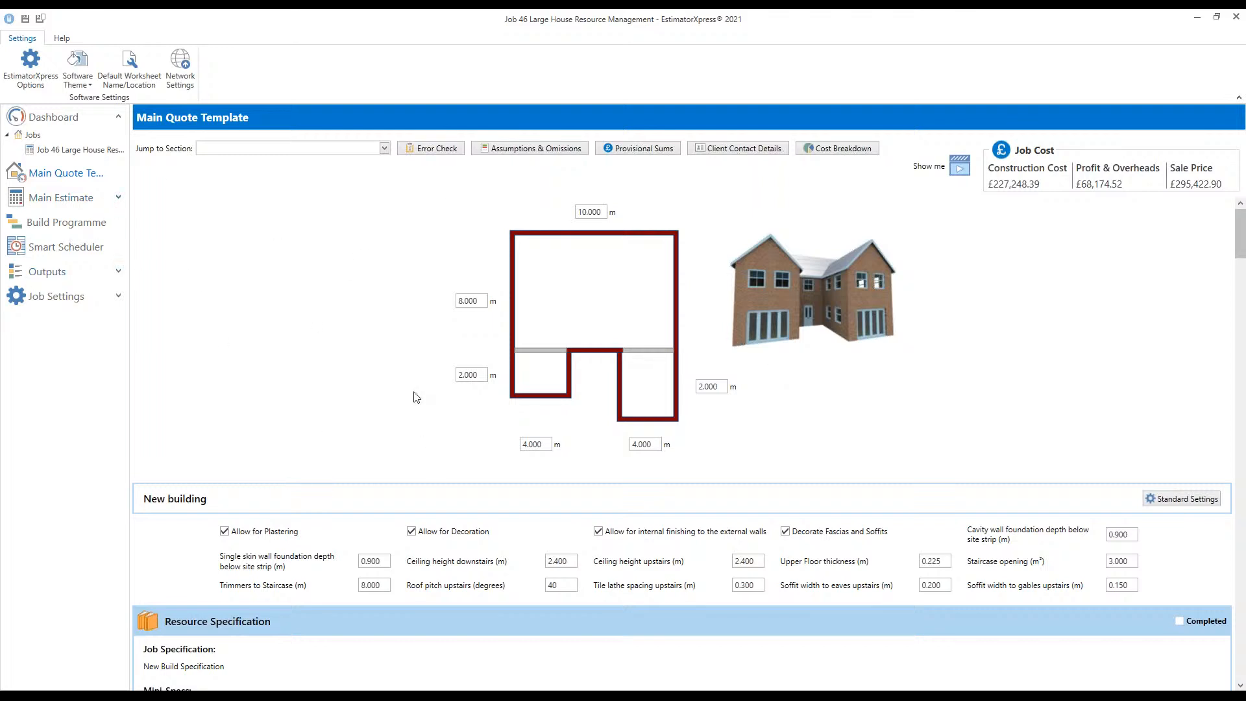
Open Smart Scheduler for the Large House Resource Management job and acknowledge its preparation notice
click(84, 251)
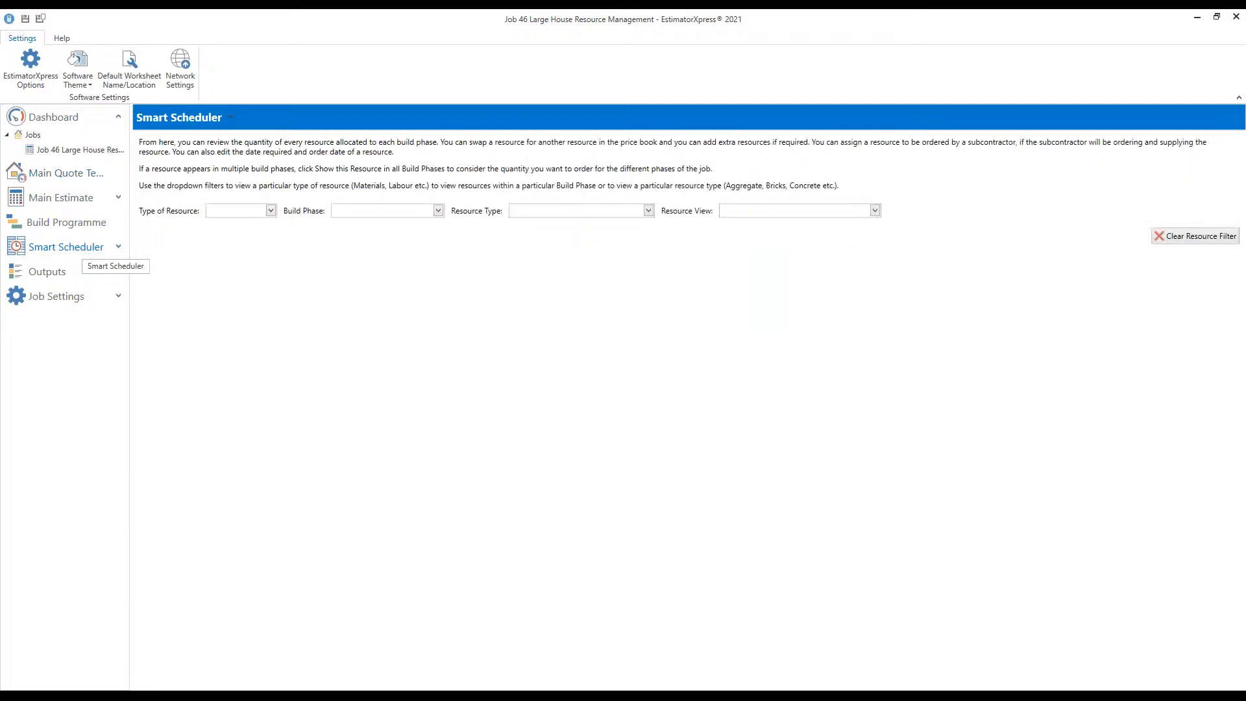
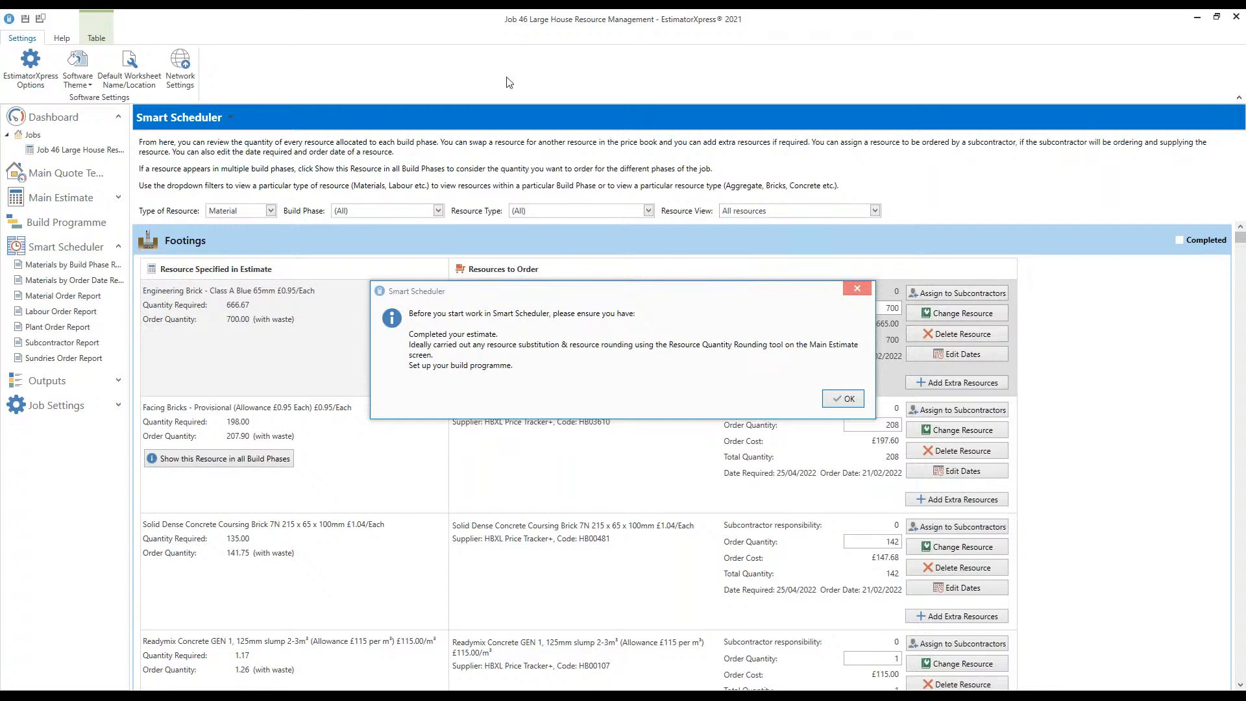
click(846, 399)
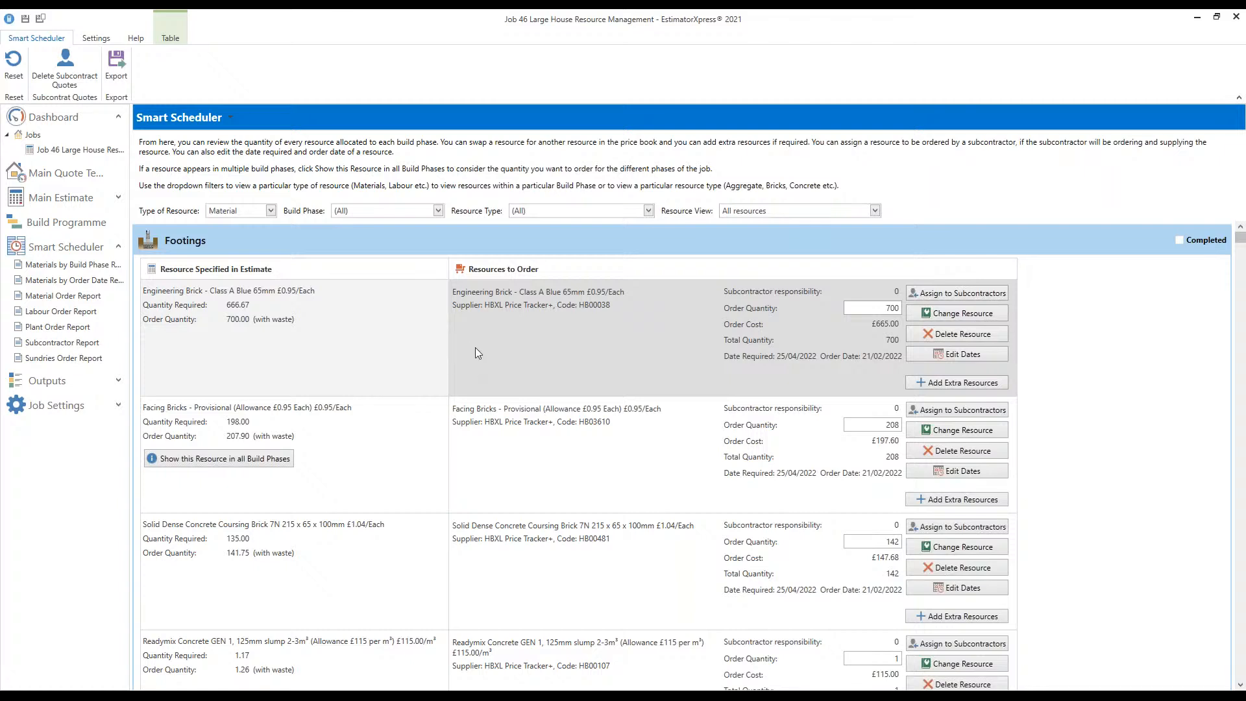
Examine the material resources and order quantities across the Footings, Masonry Shell, Foundations and Oversite and Slabbing build phases
scroll(477, 352, down, 3)
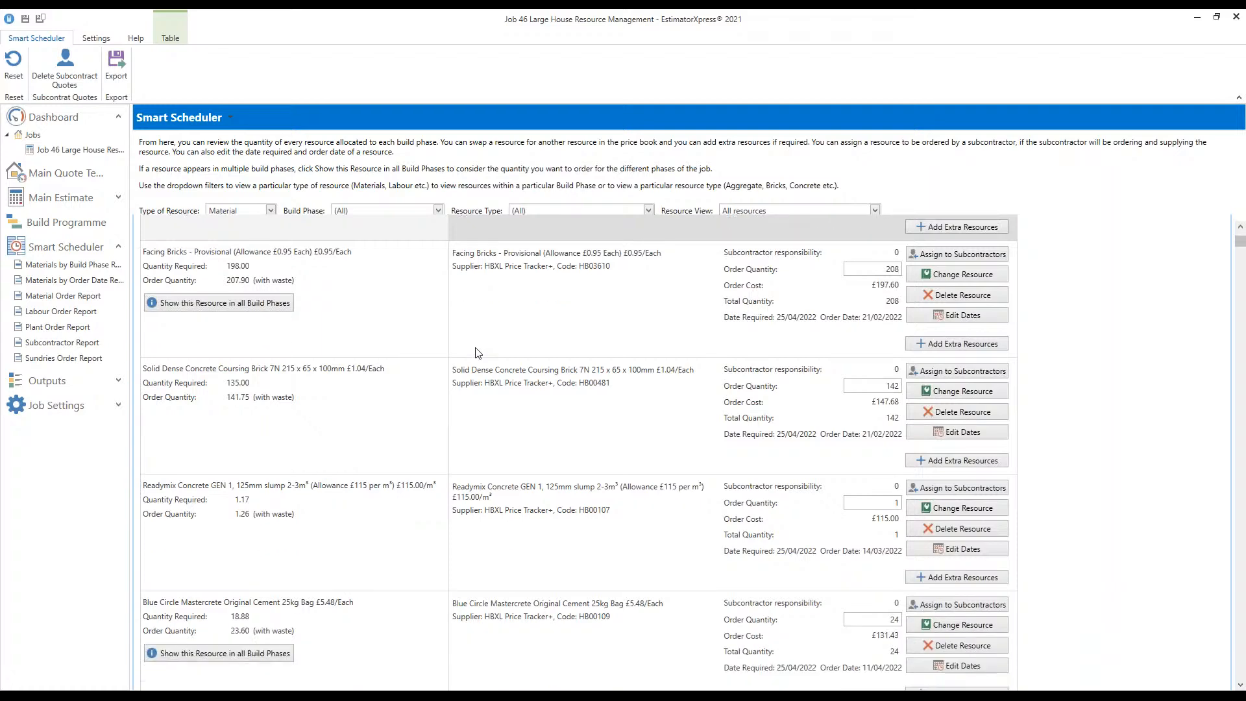
scroll(477, 352, down, 5)
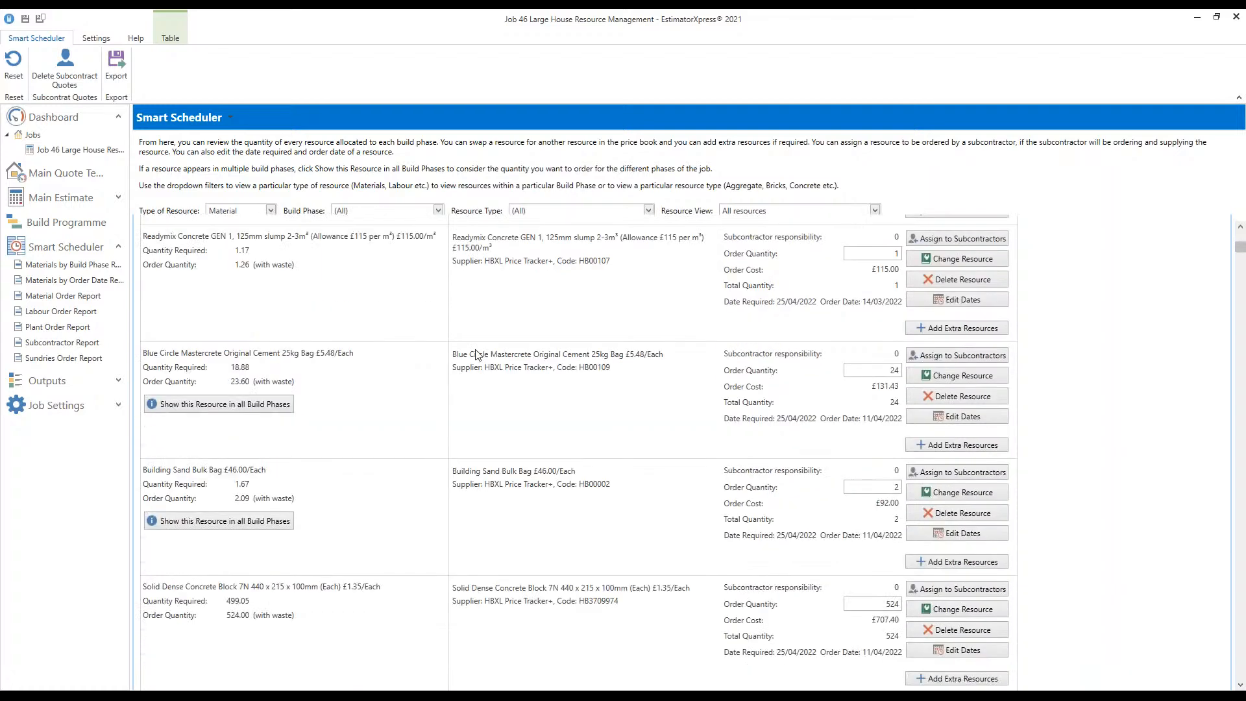
scroll(478, 354, up, 7)
scroll(475, 349, down, 8)
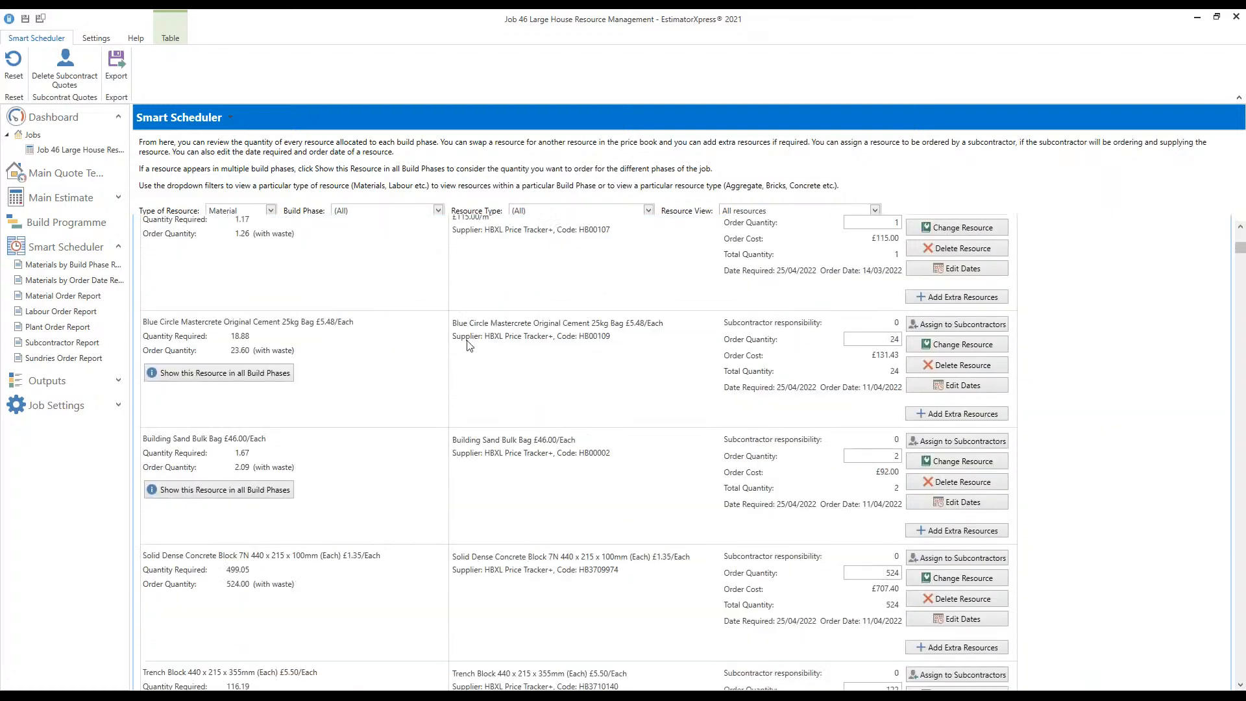
scroll(469, 346, up, 9)
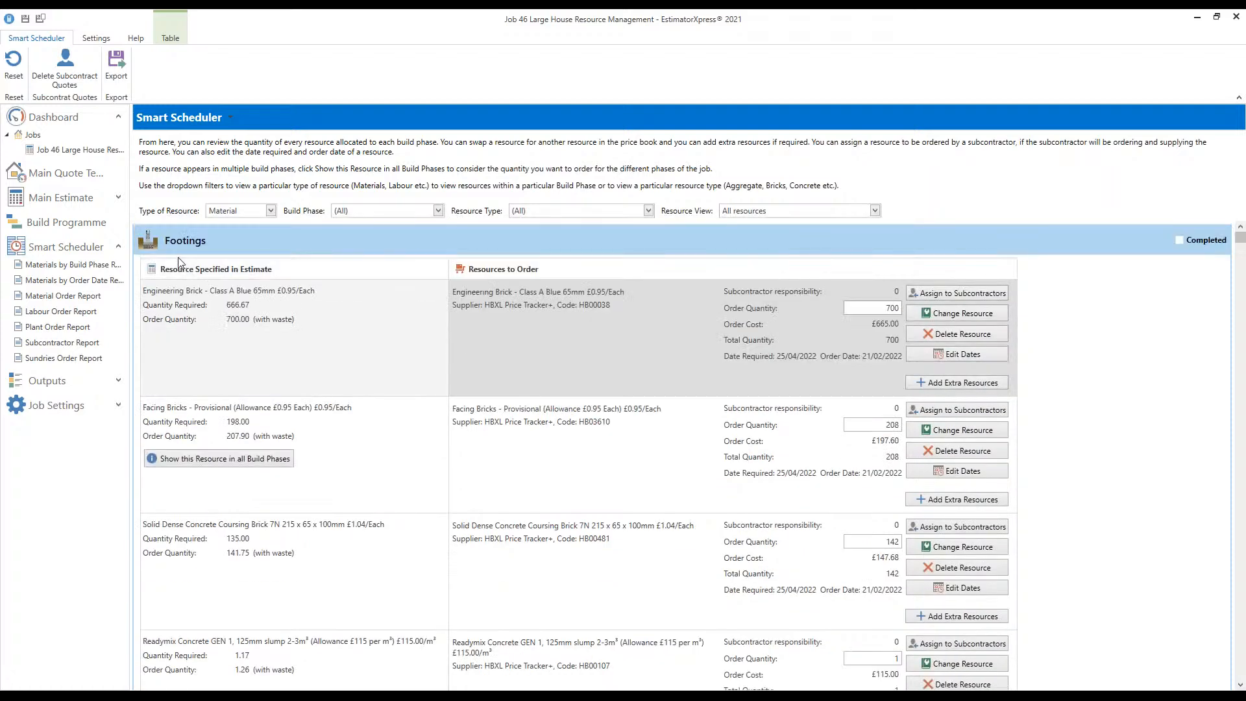
scroll(252, 268, down, 4)
scroll(252, 267, down, 16)
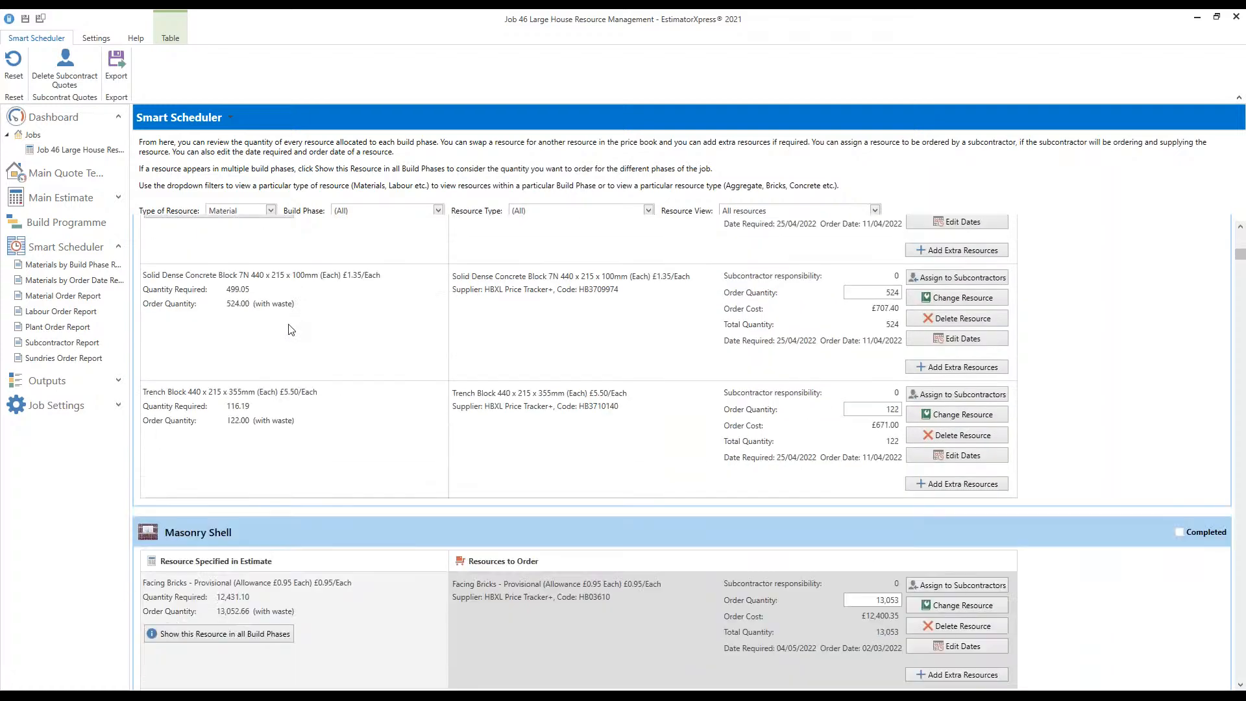
scroll(262, 353, down, 20)
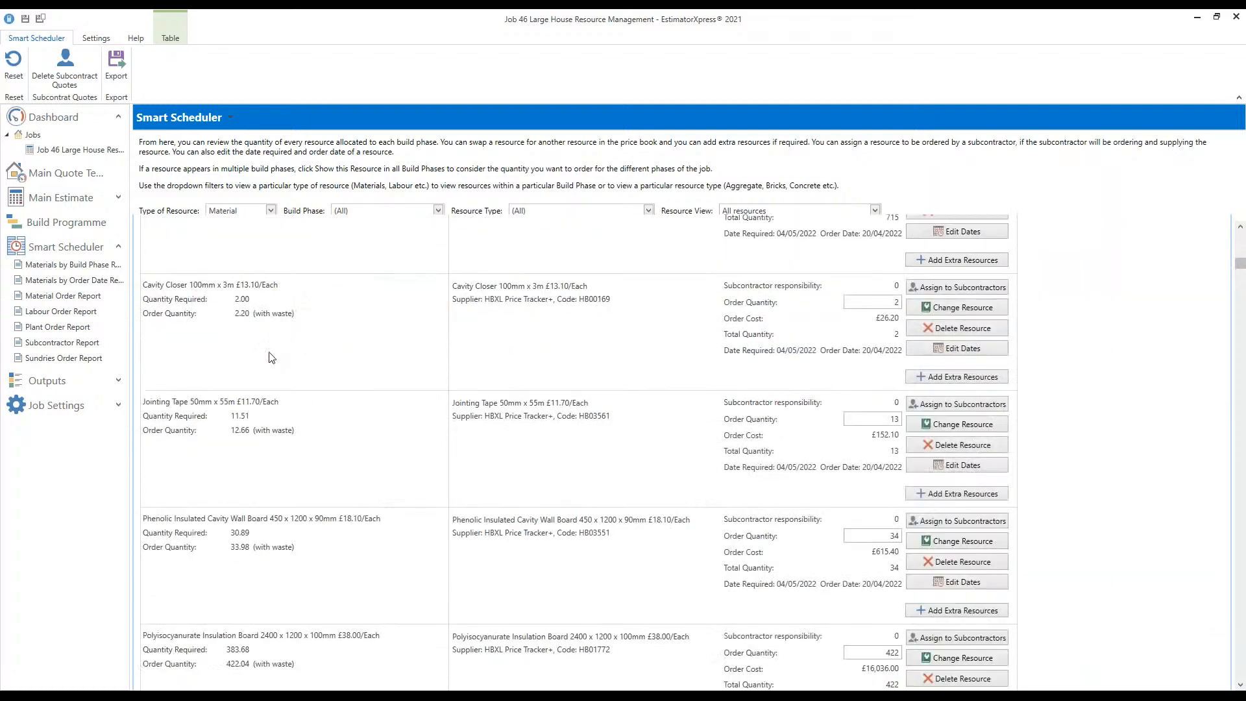
scroll(272, 356, down, 15)
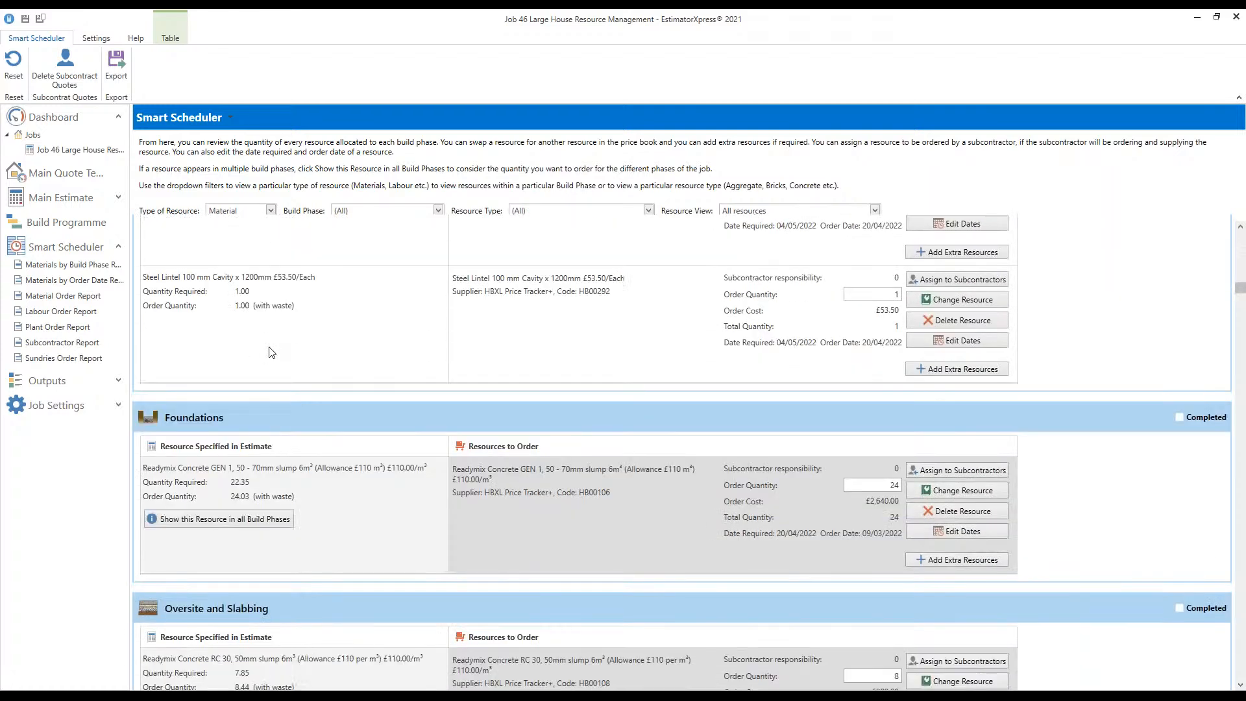
scroll(268, 355, down, 3)
scroll(279, 356, up, 4)
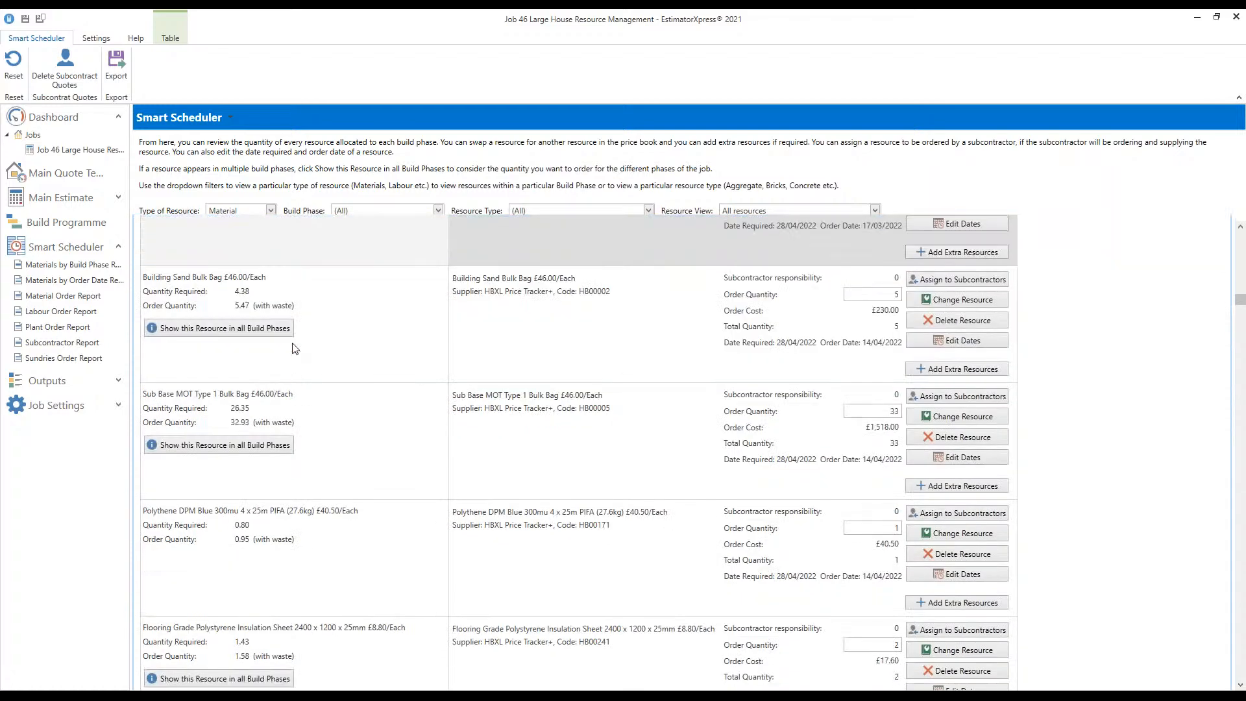
drag(1237, 300, 1239, 231)
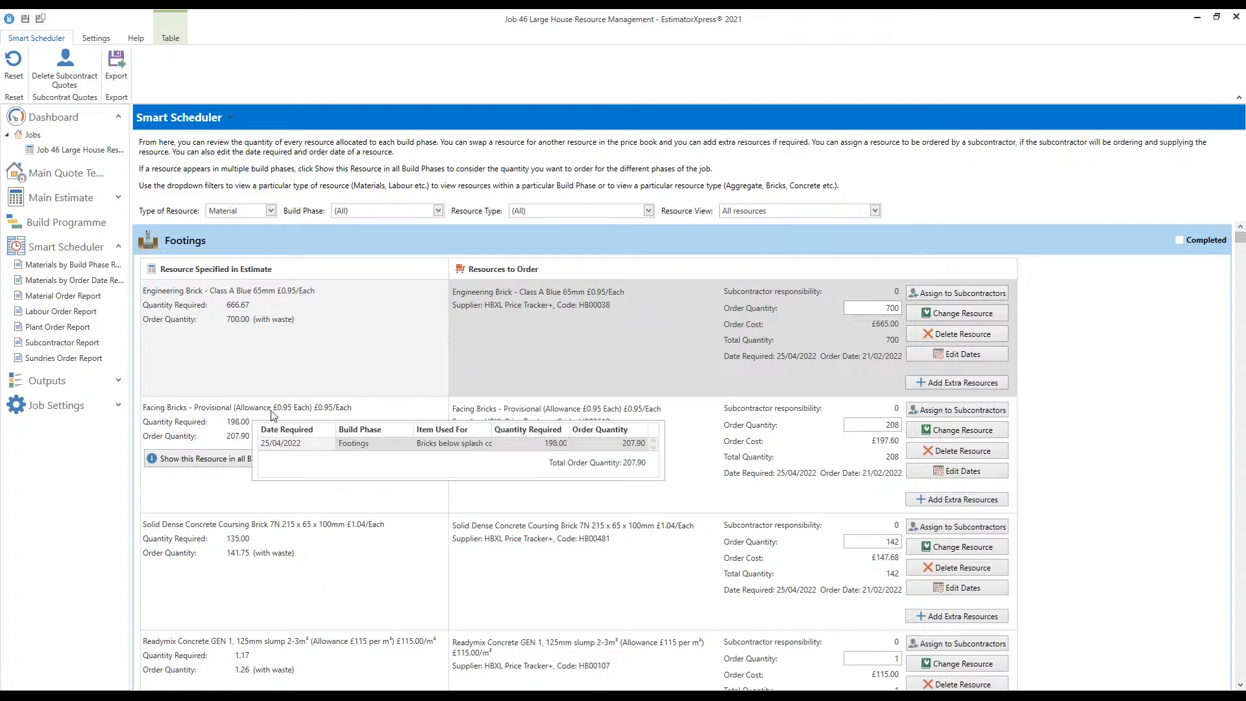
Filter the schedule to show the Footings provisional facing bricks in all build phases
mouse_move(259, 414)
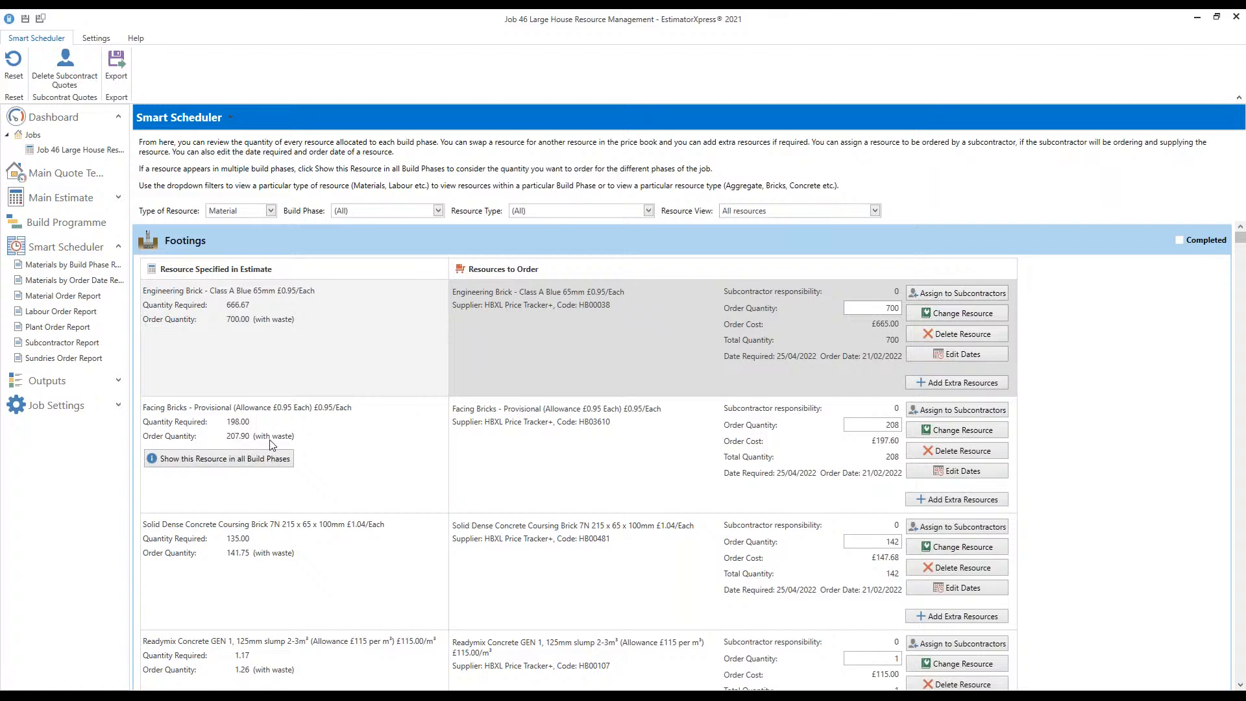
mouse_move(250, 463)
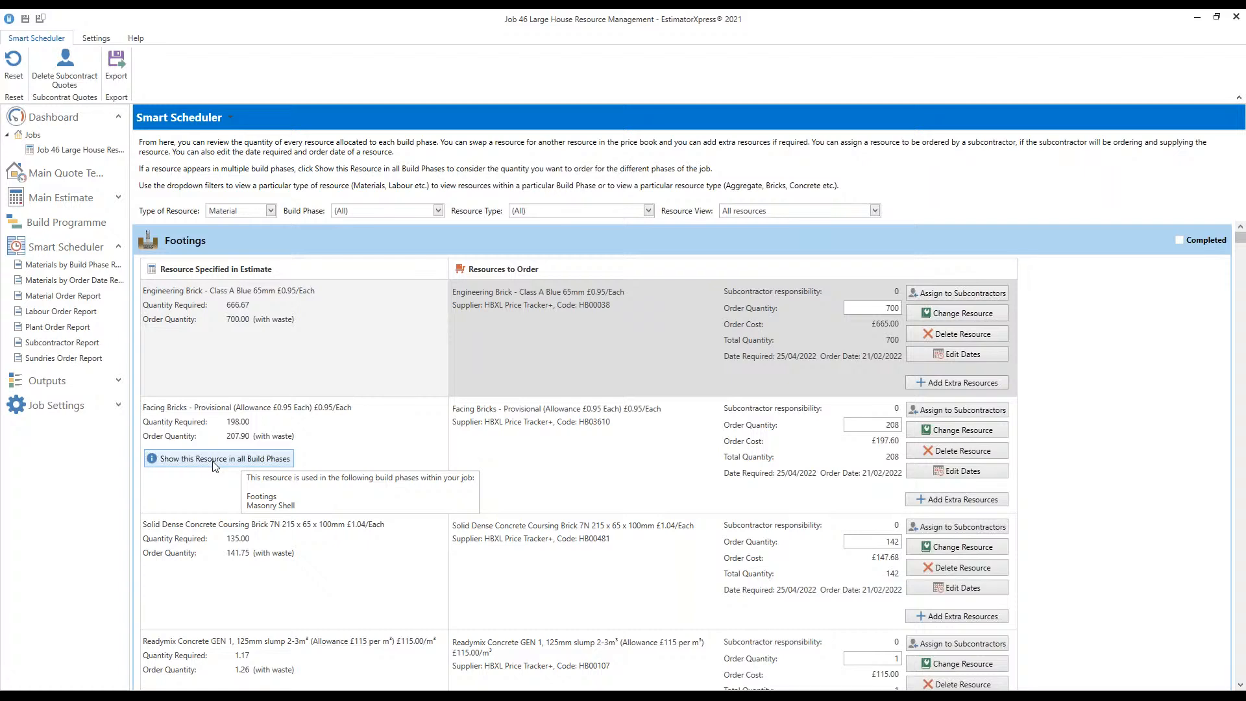
click(214, 463)
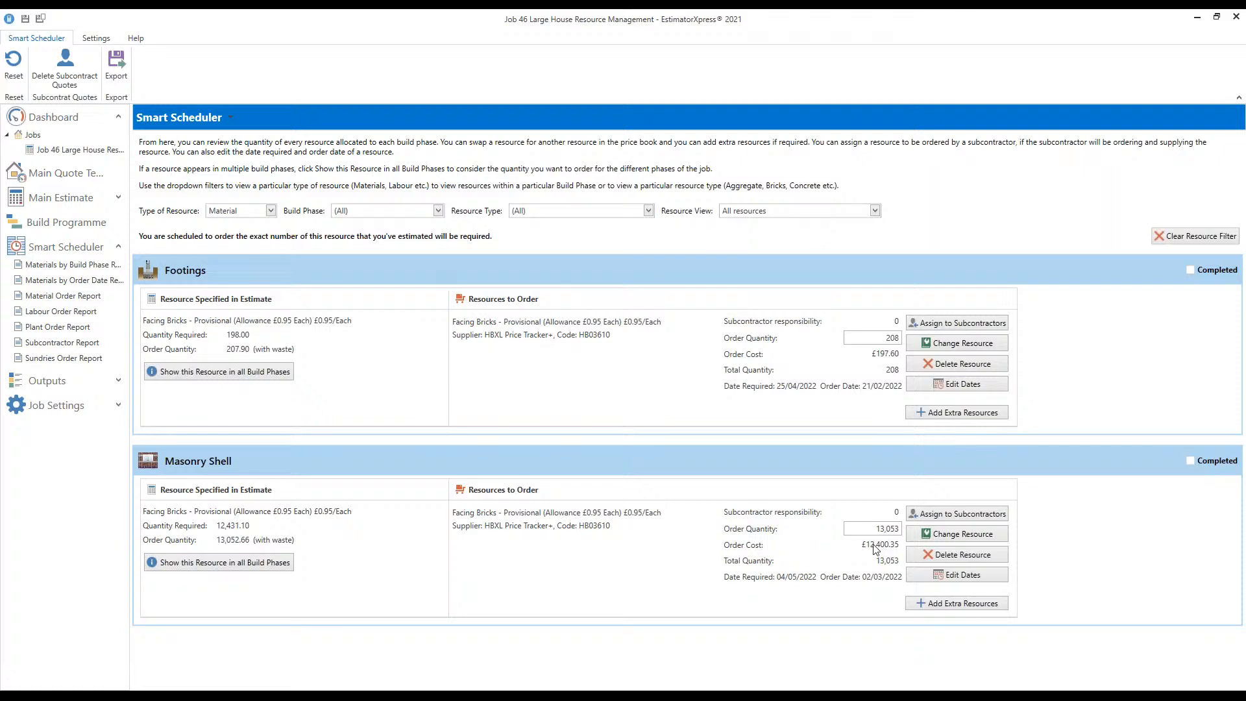
click(889, 550)
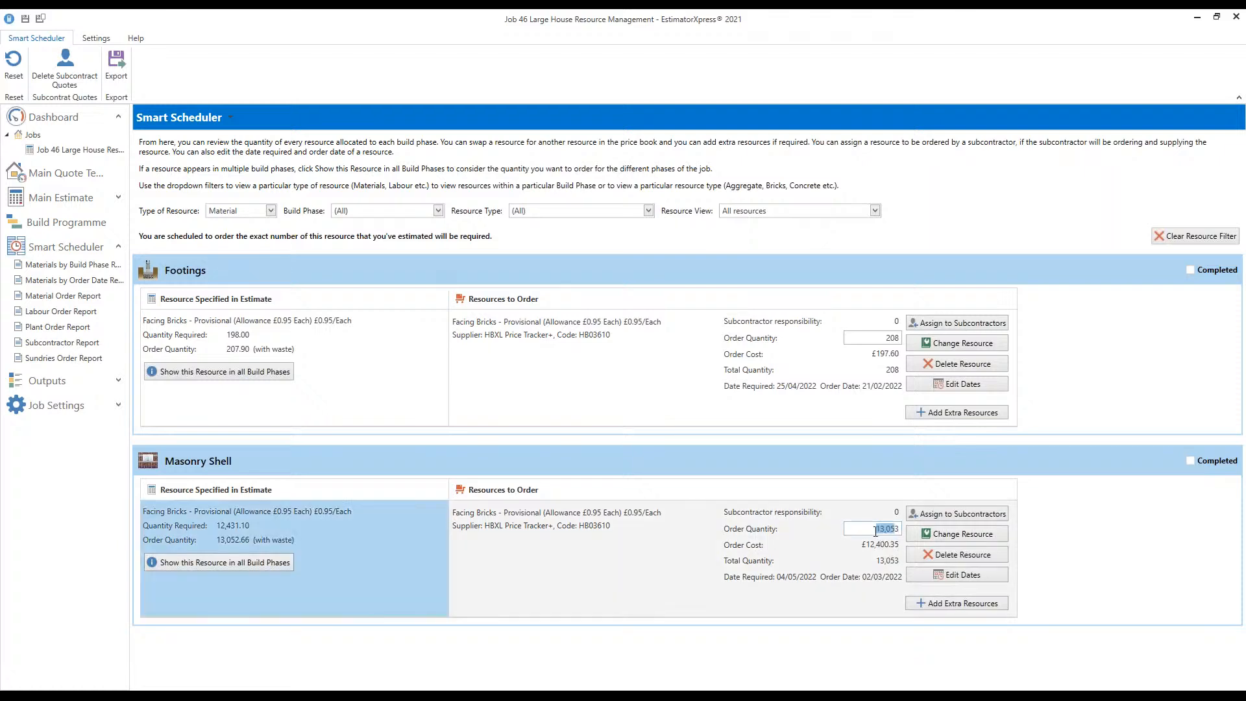
drag(875, 529, 900, 532)
click(882, 530)
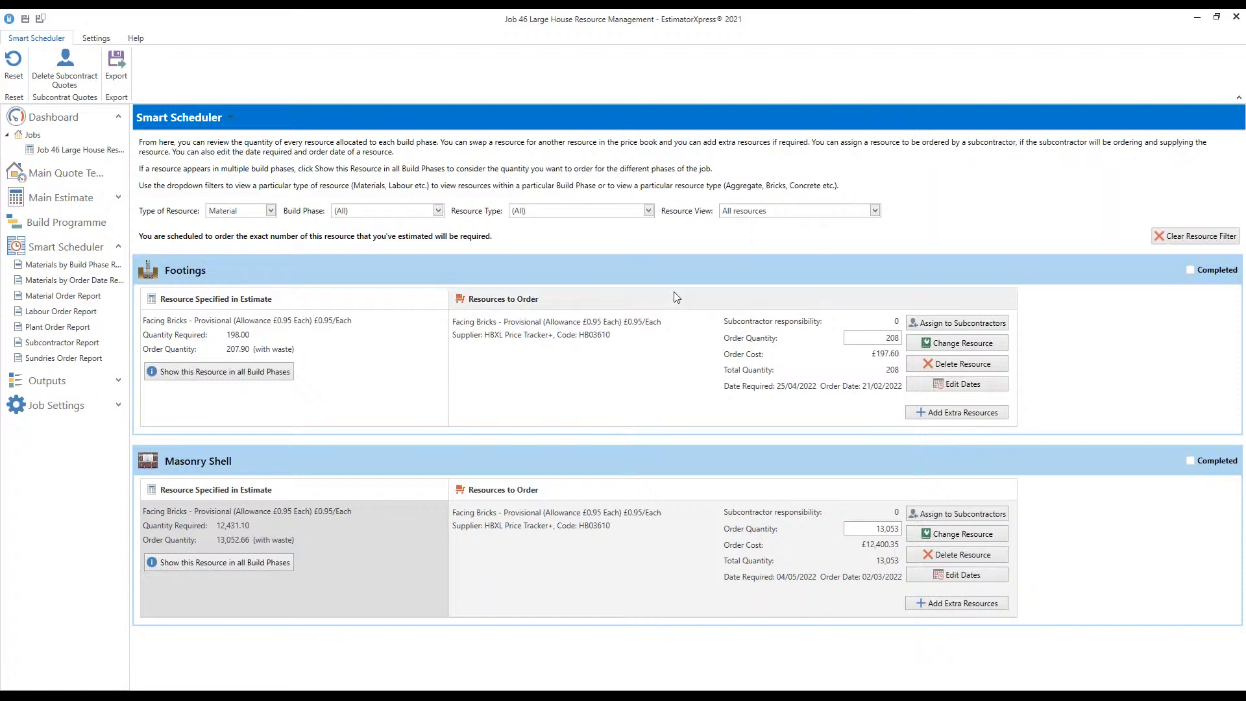
Set the facing brick order quantity to 500 for Footings and 12,800 for Masonry Shell
click(883, 337)
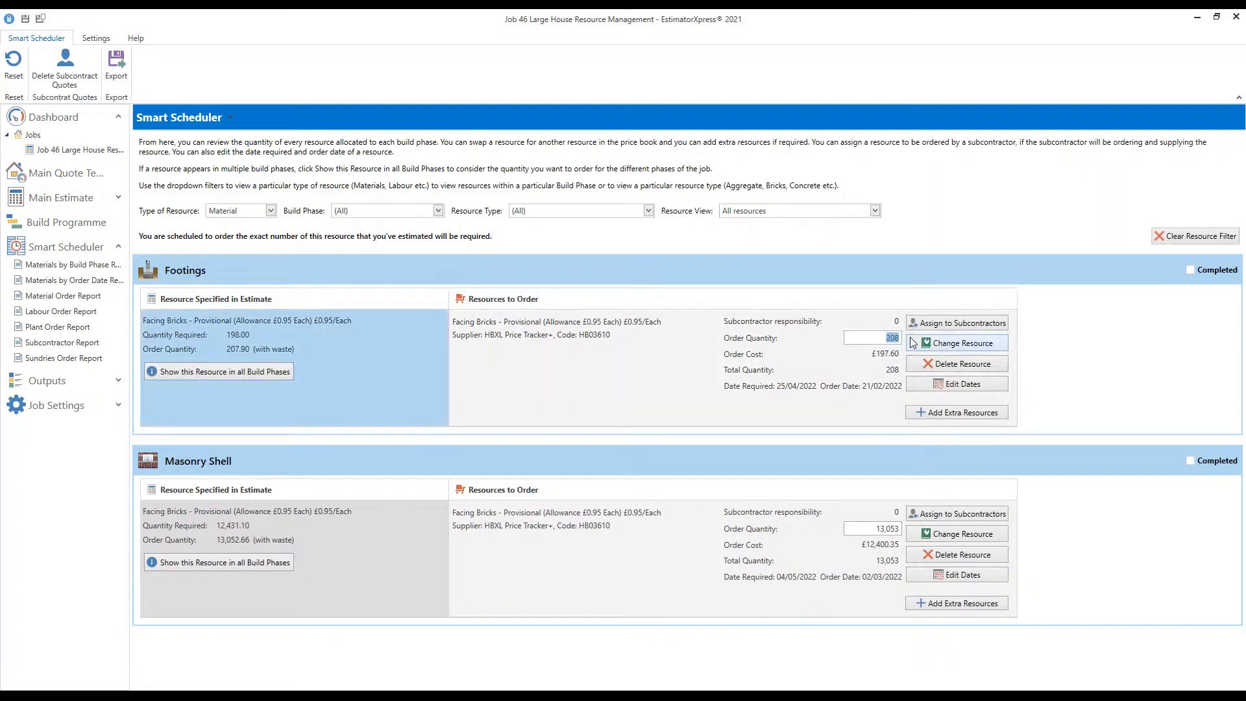
text(500)
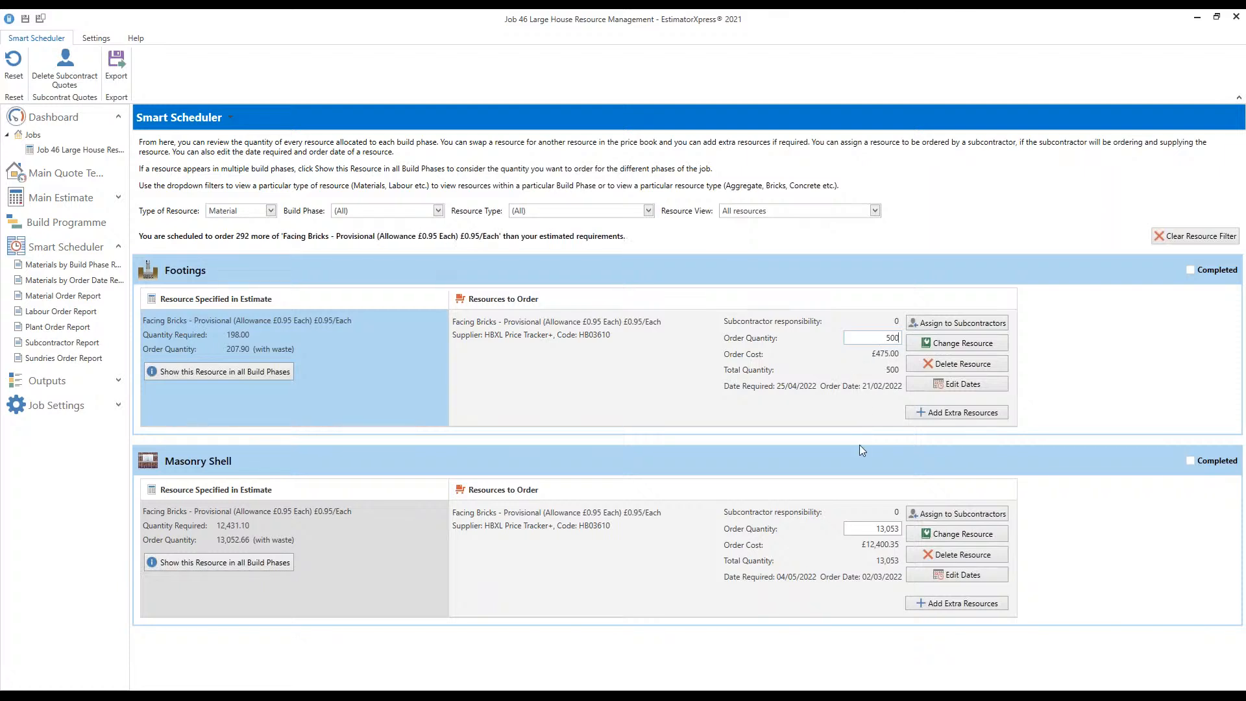
click(898, 529)
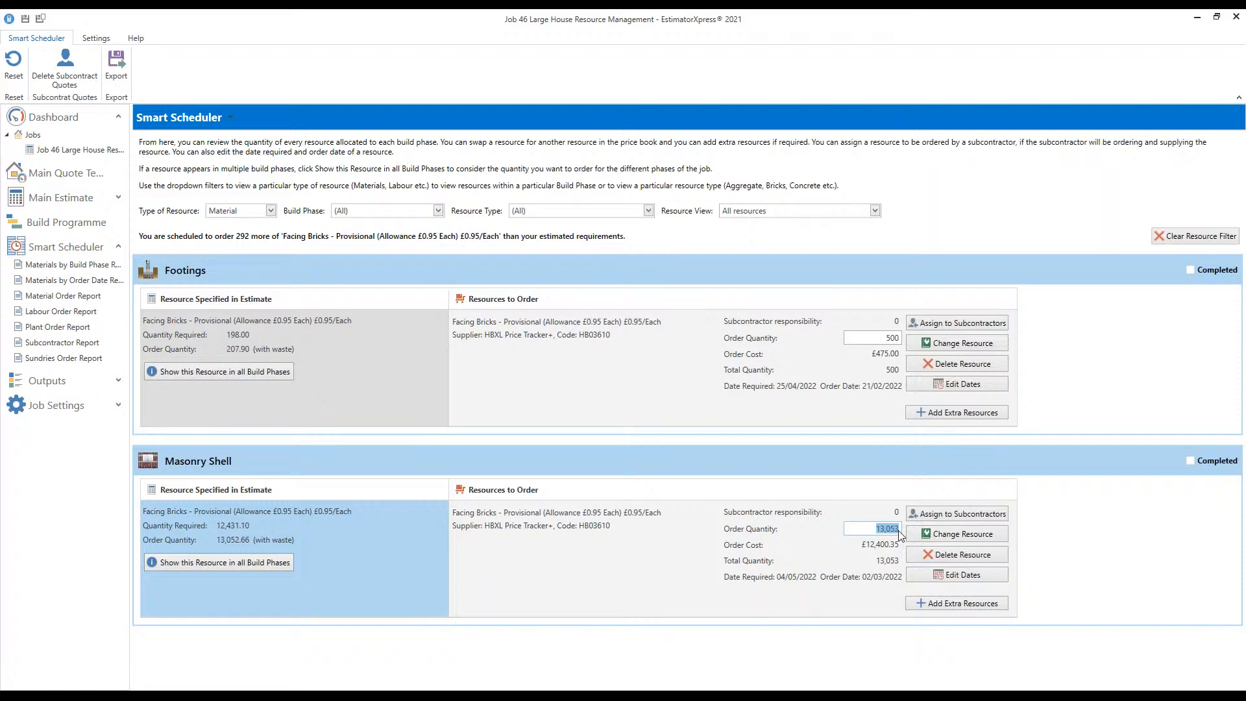
text(12,)
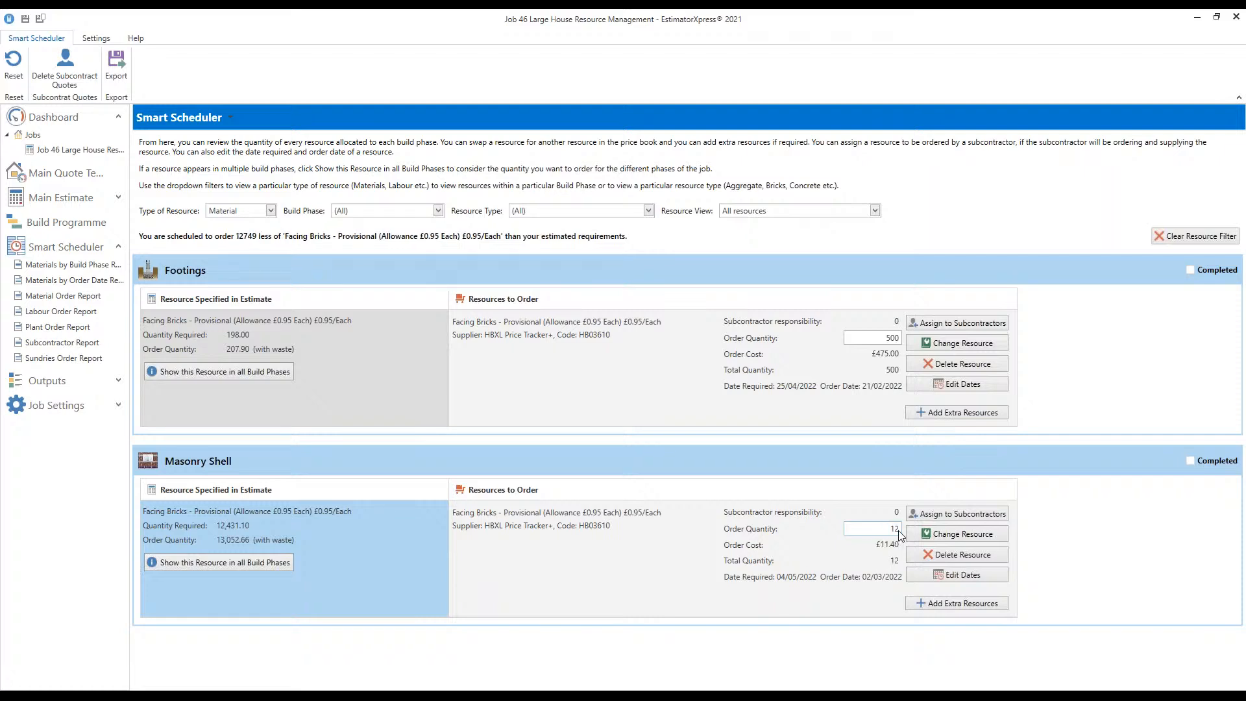
text(800)
click(887, 595)
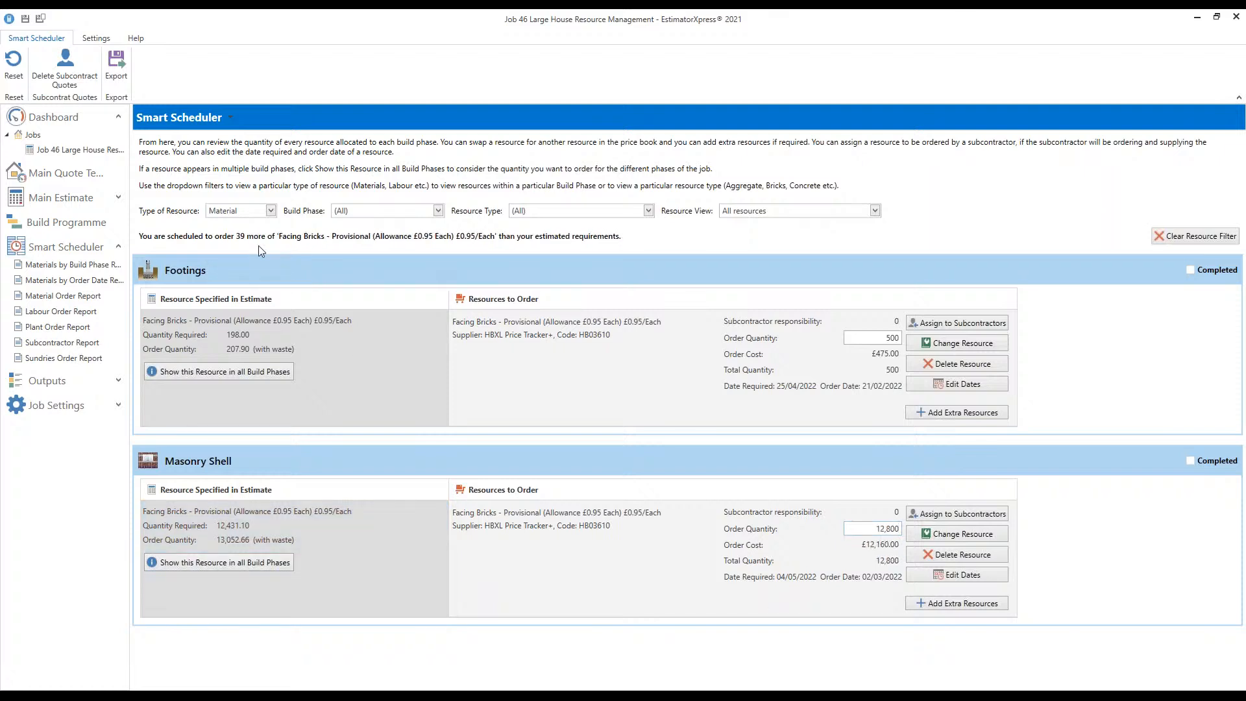
Set the Masonry Shell facing brick order quantity to 12,761
click(894, 529)
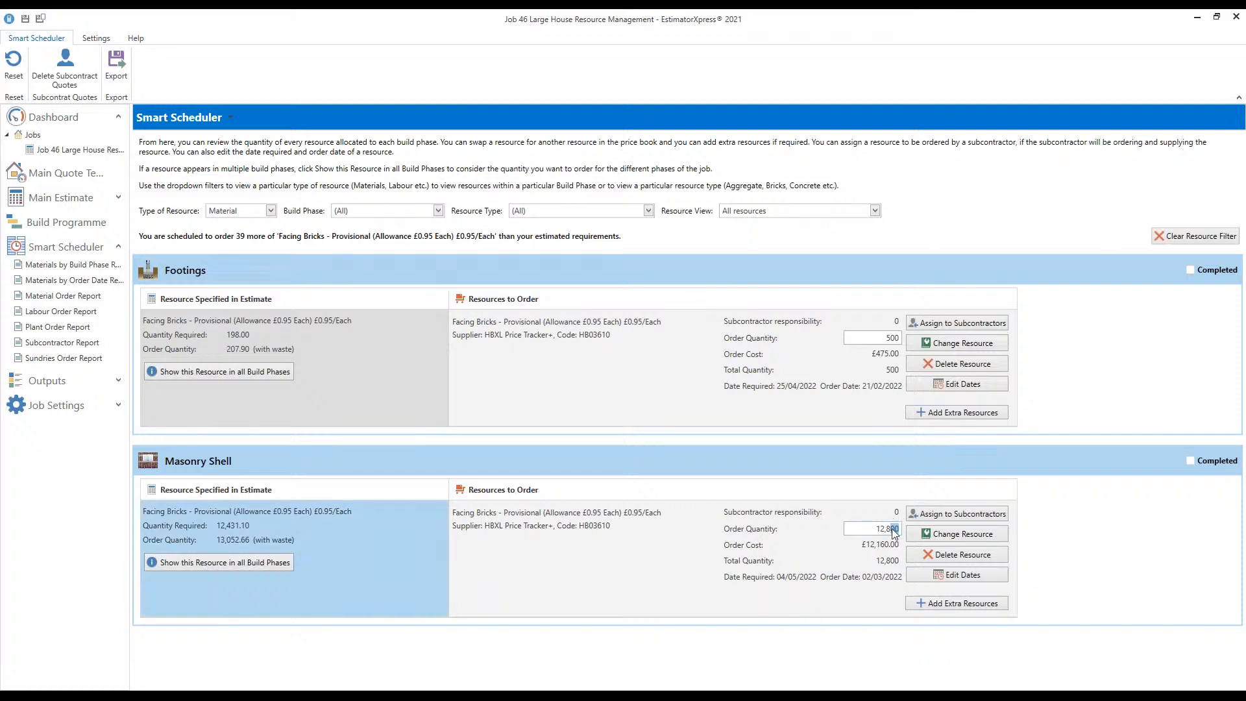
drag(889, 528, 900, 529)
text(761)
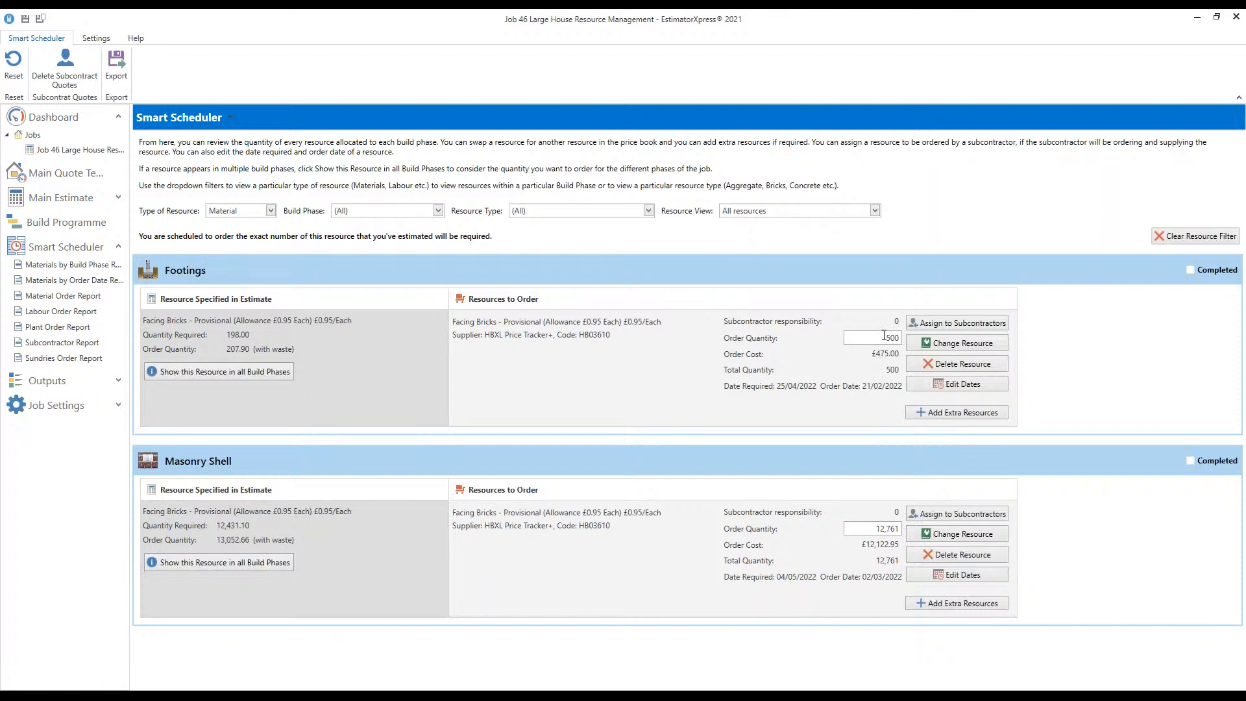
click(884, 336)
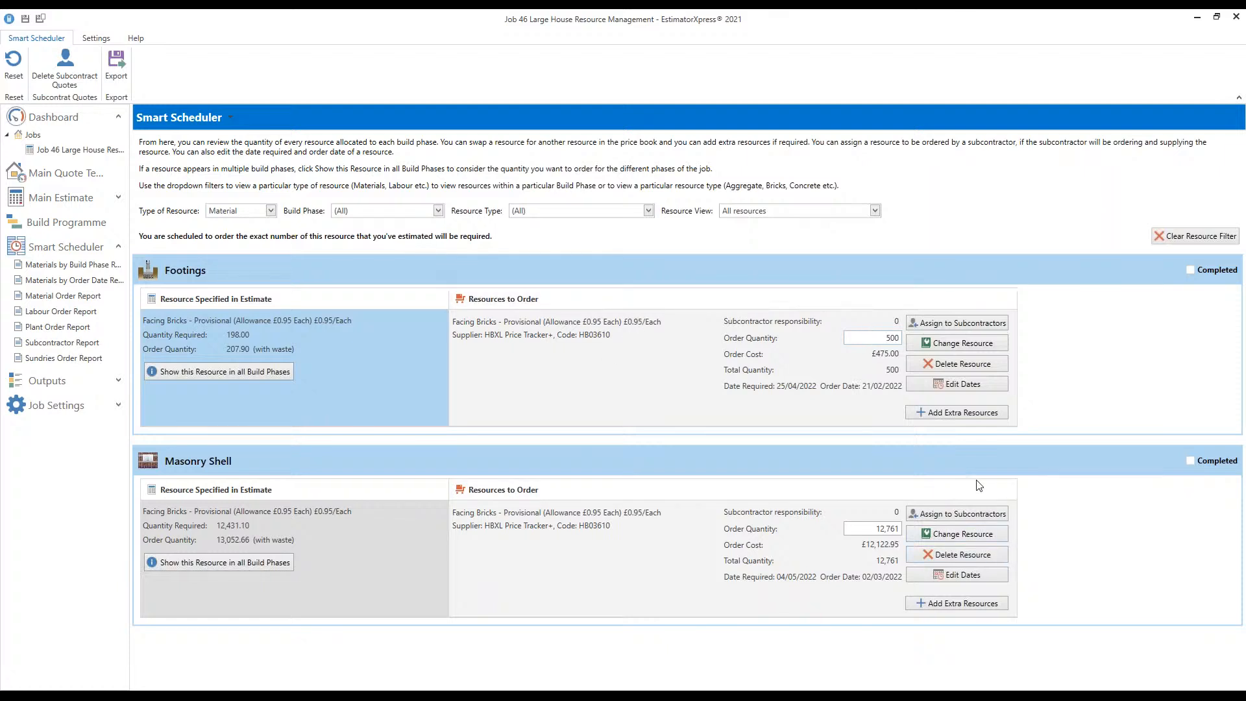
click(1075, 485)
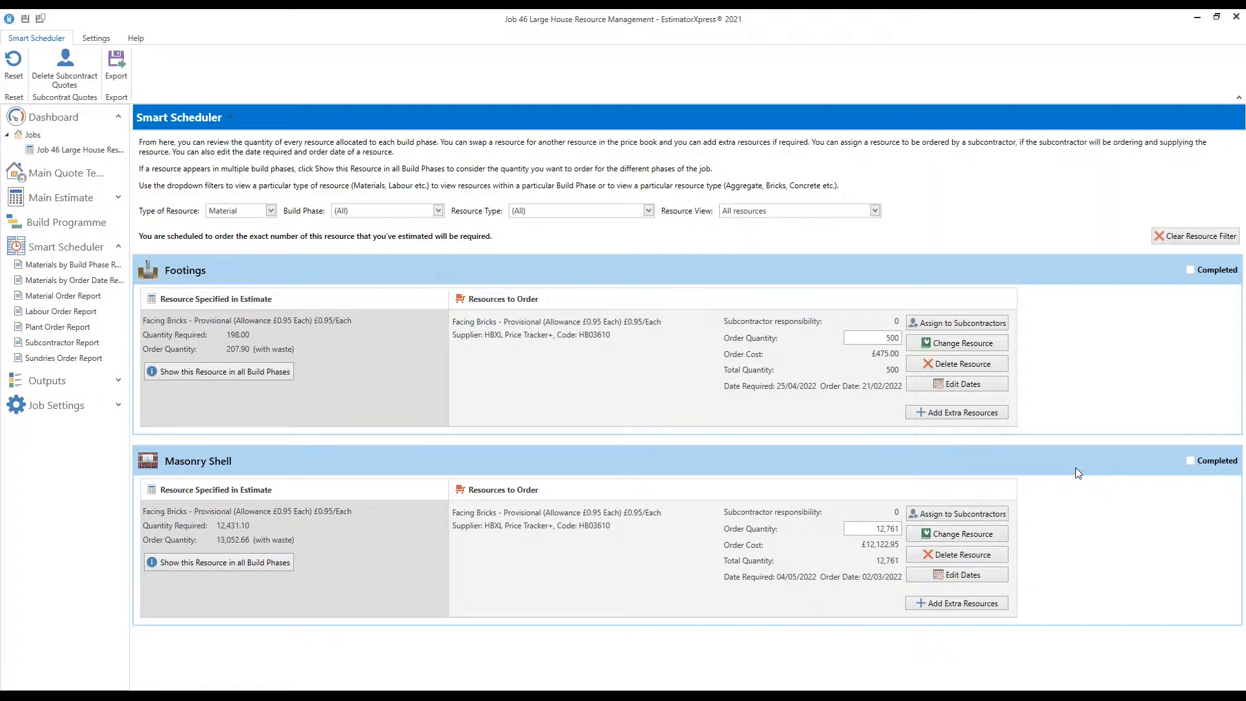
Set the Footings facing brick order quantity to 1,000 and re-enter the Masonry Shell quantity as 12,761
click(864, 341)
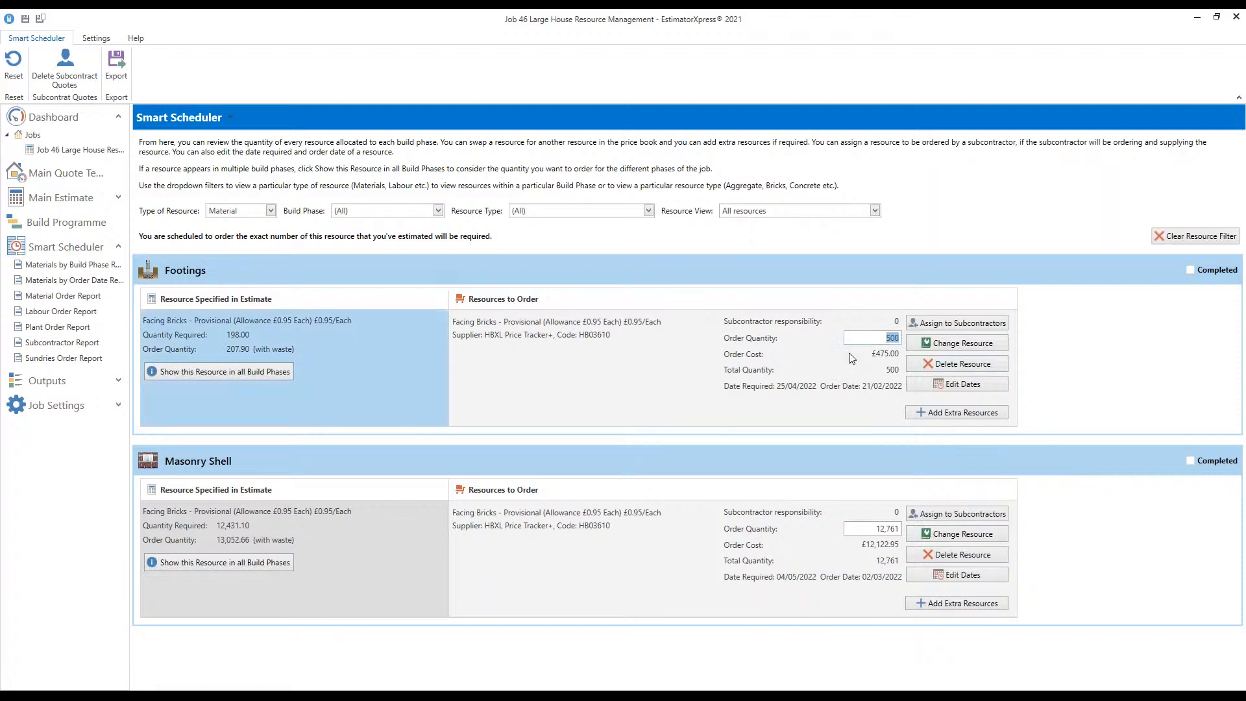
click(1160, 368)
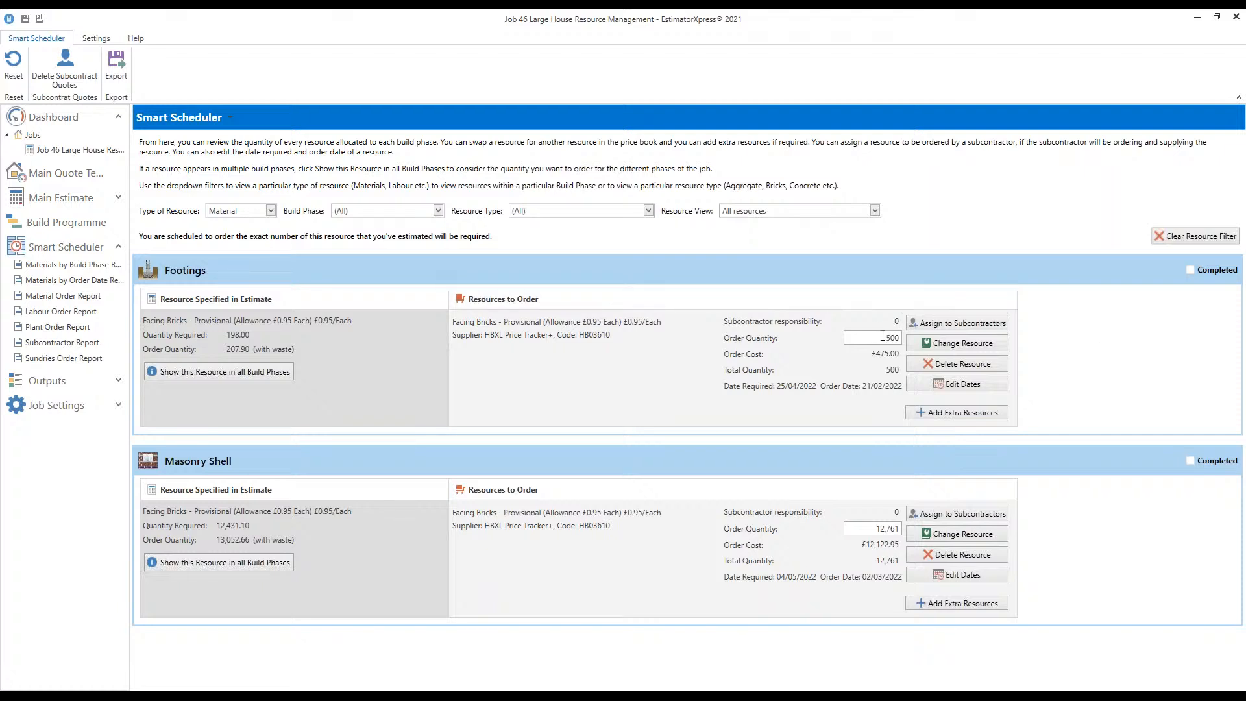
drag(882, 338, 906, 337)
text(1,0)
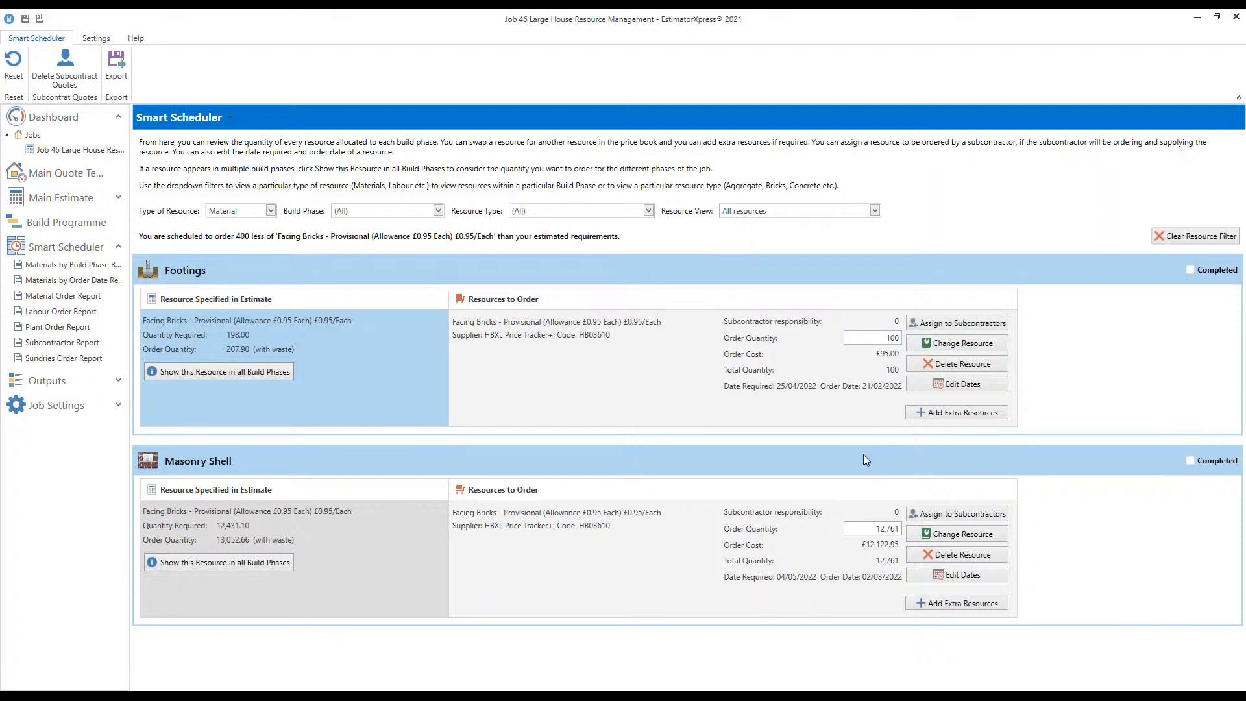
text(00)
click(883, 528)
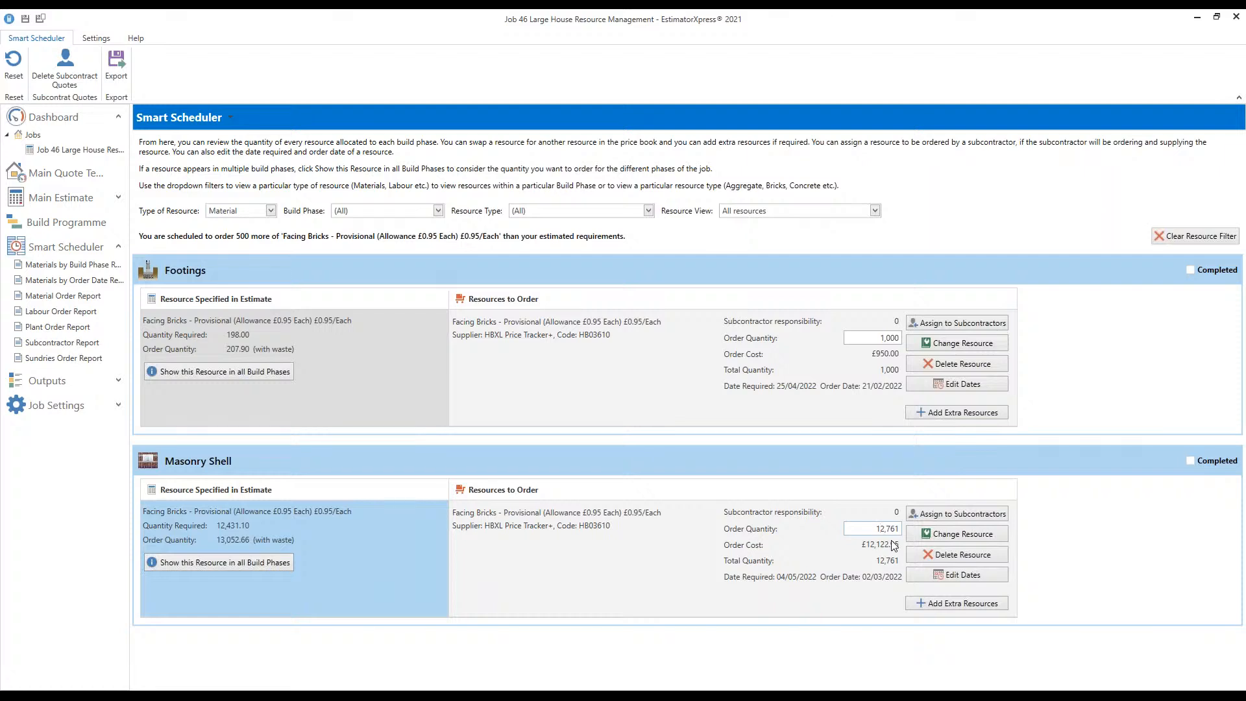
key(BackSpace)
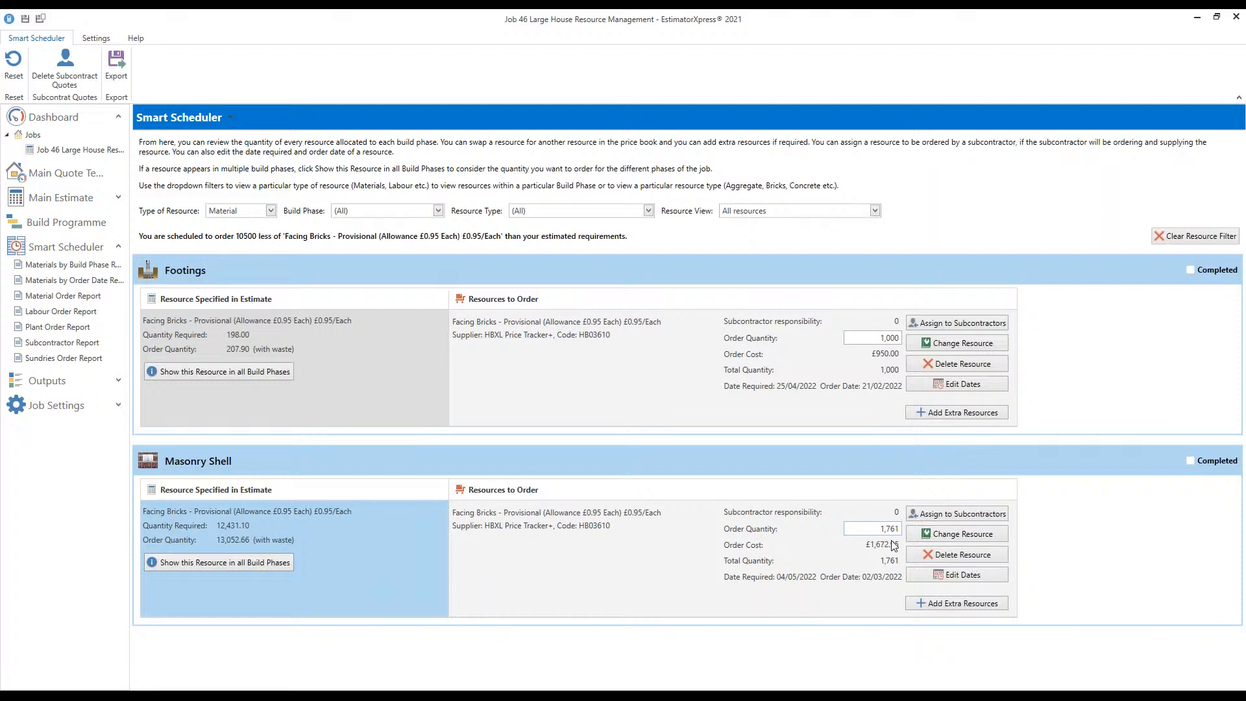
text(2)
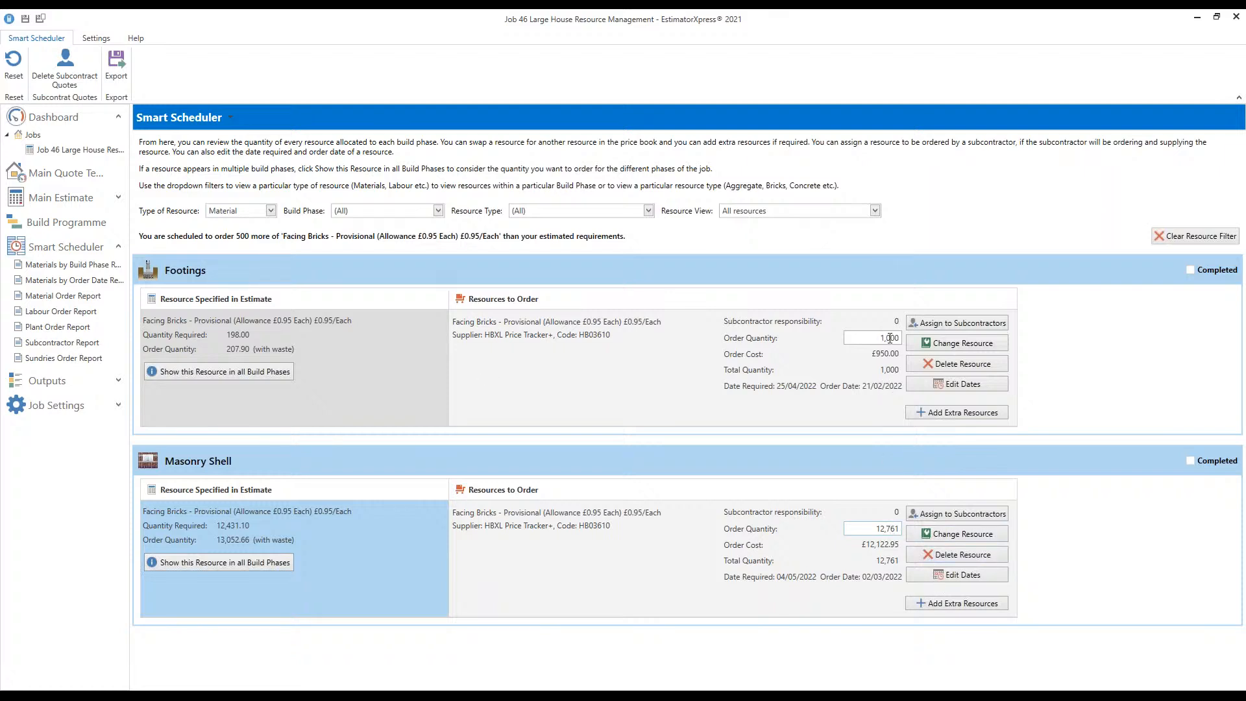
Set the Footings facing brick order quantity to 1,500 and clear the resource filter to list all materials again
drag(890, 338, 905, 340)
key(BackSpace)
key(BackSpace)
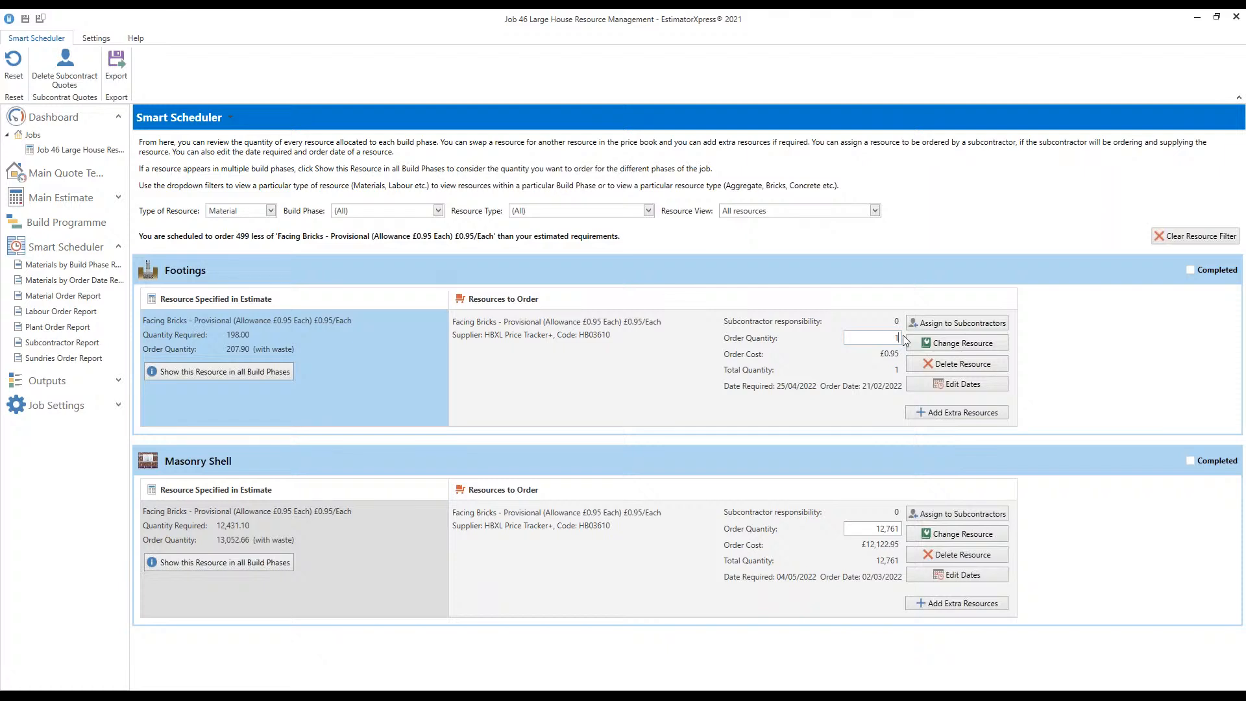
text(500)
click(1089, 383)
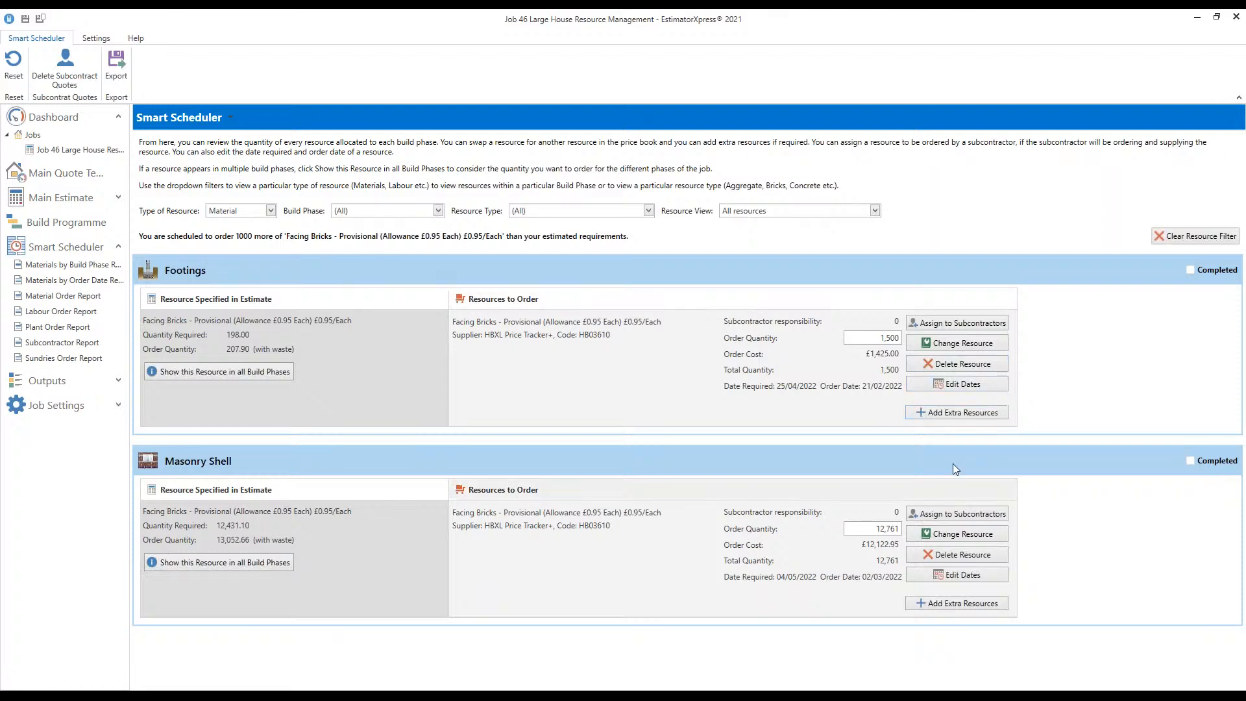
click(1198, 238)
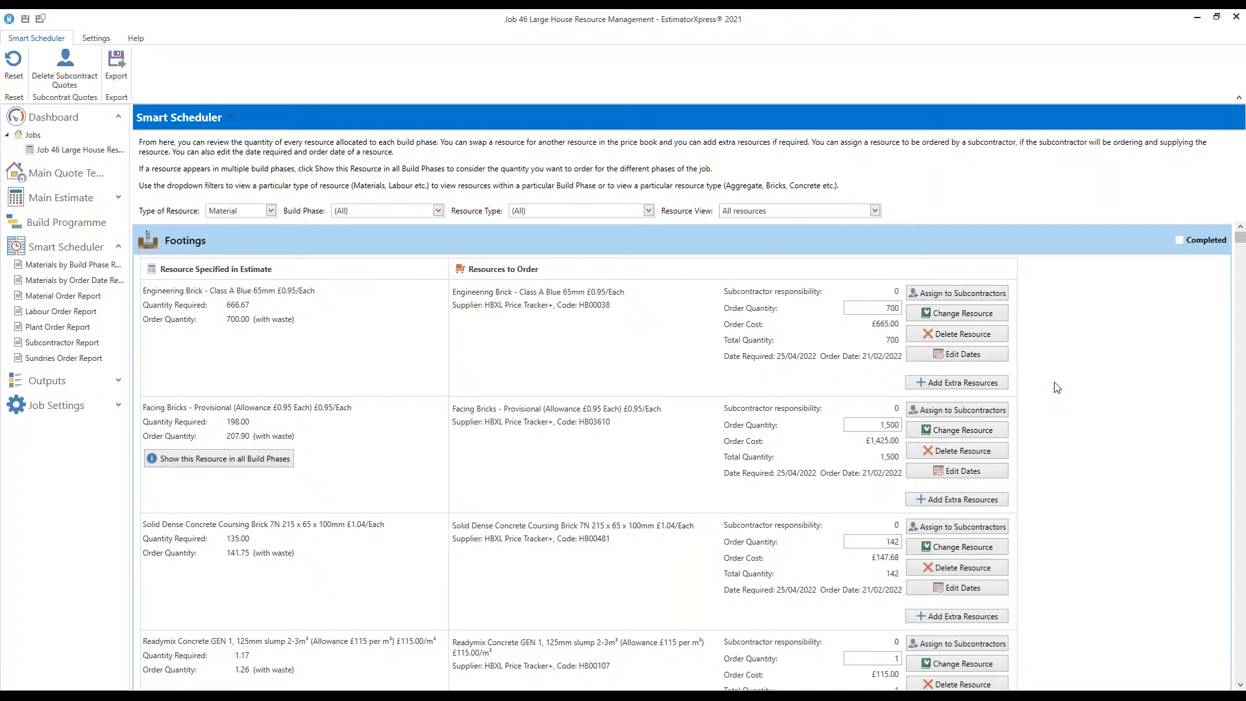
Filter the resources to Labour and add a Groundworker subcontract quote described as "Digging holes in mud" from the Footings groundworker resource
click(270, 212)
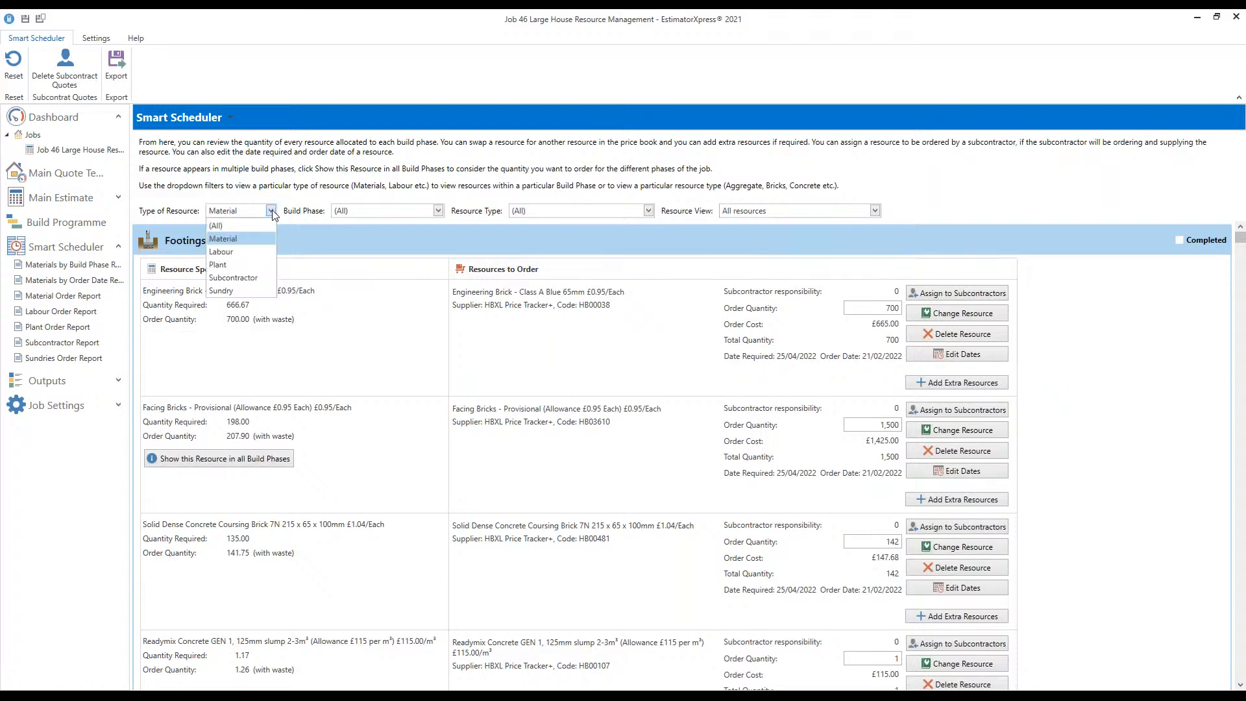
click(235, 255)
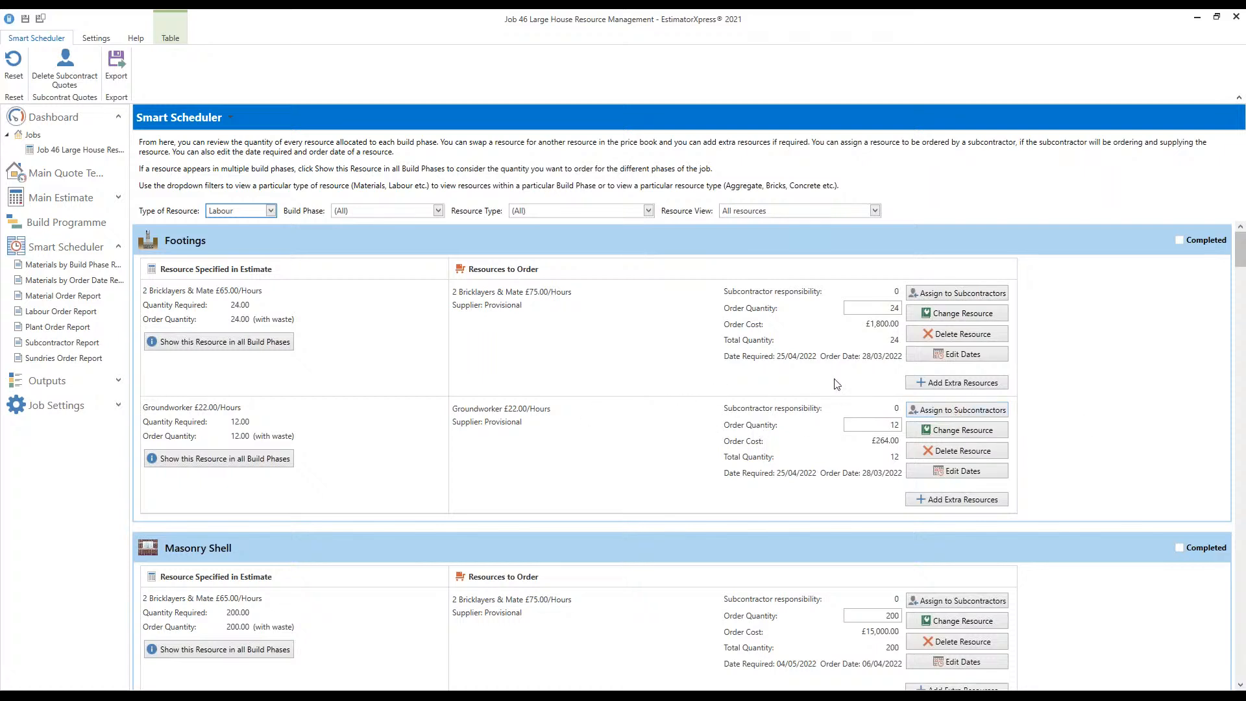
click(961, 412)
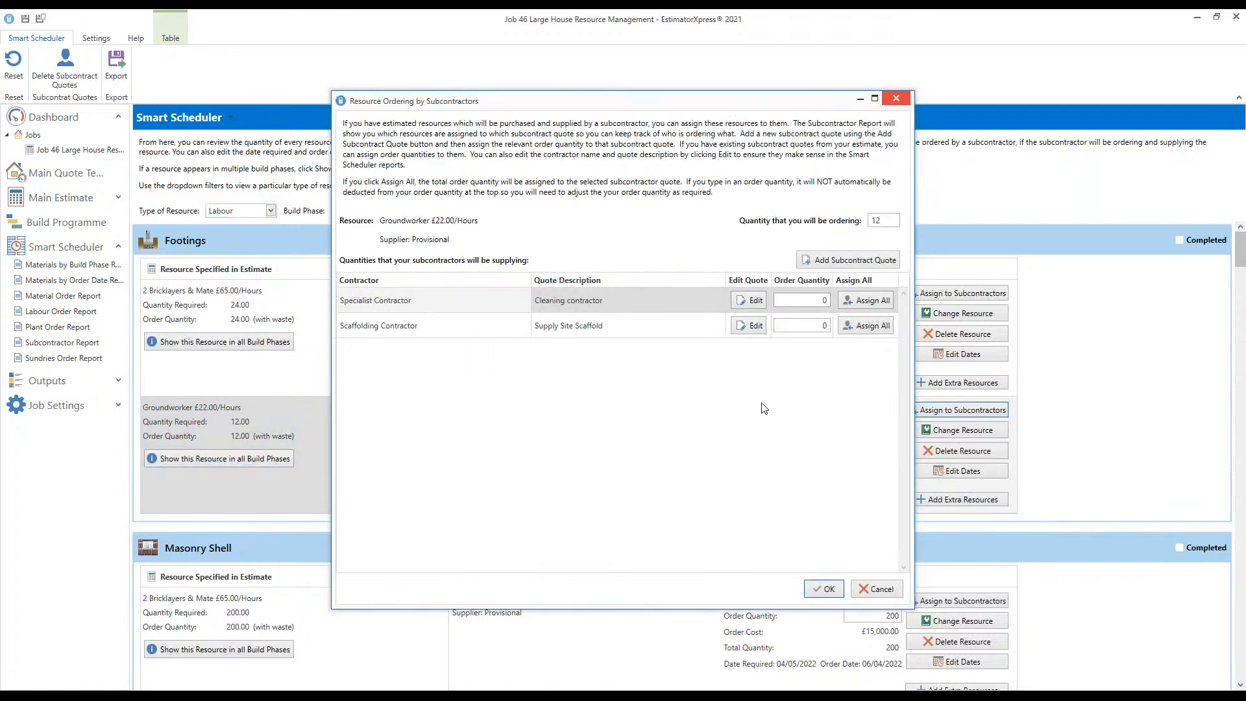
click(844, 261)
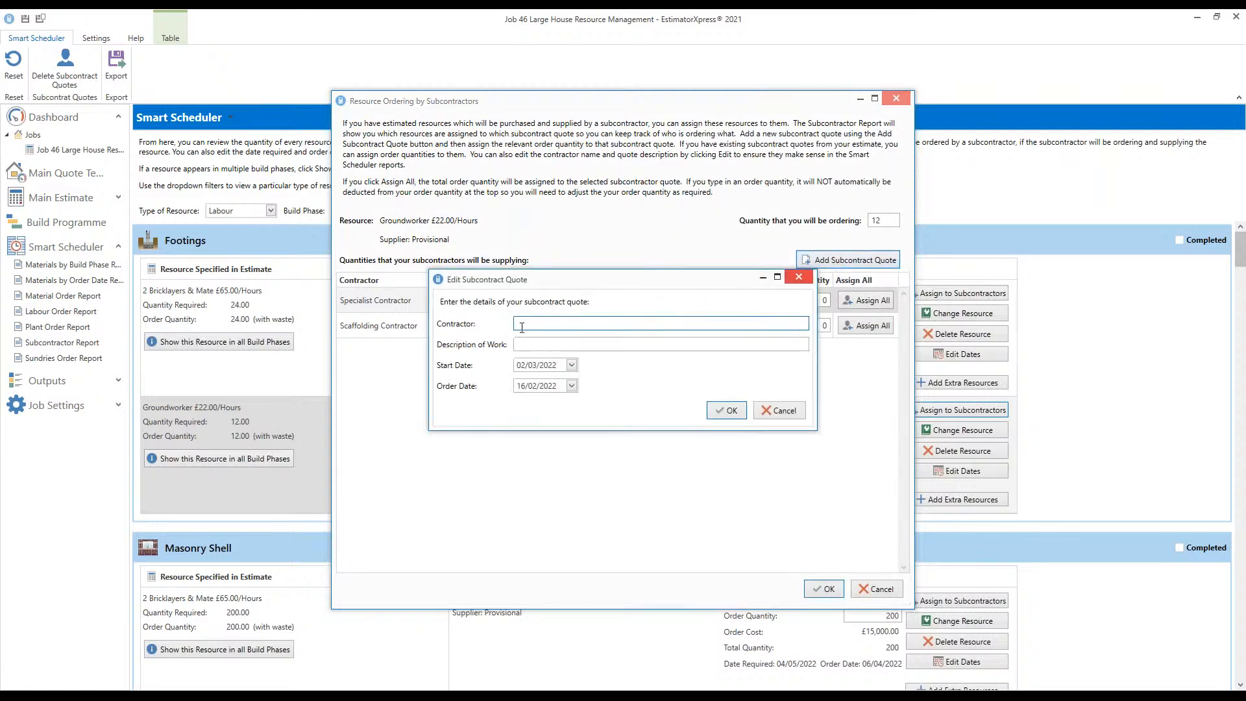
text(Gropundworker)
click(529, 323)
key(Delete)
click(543, 344)
text(Di)
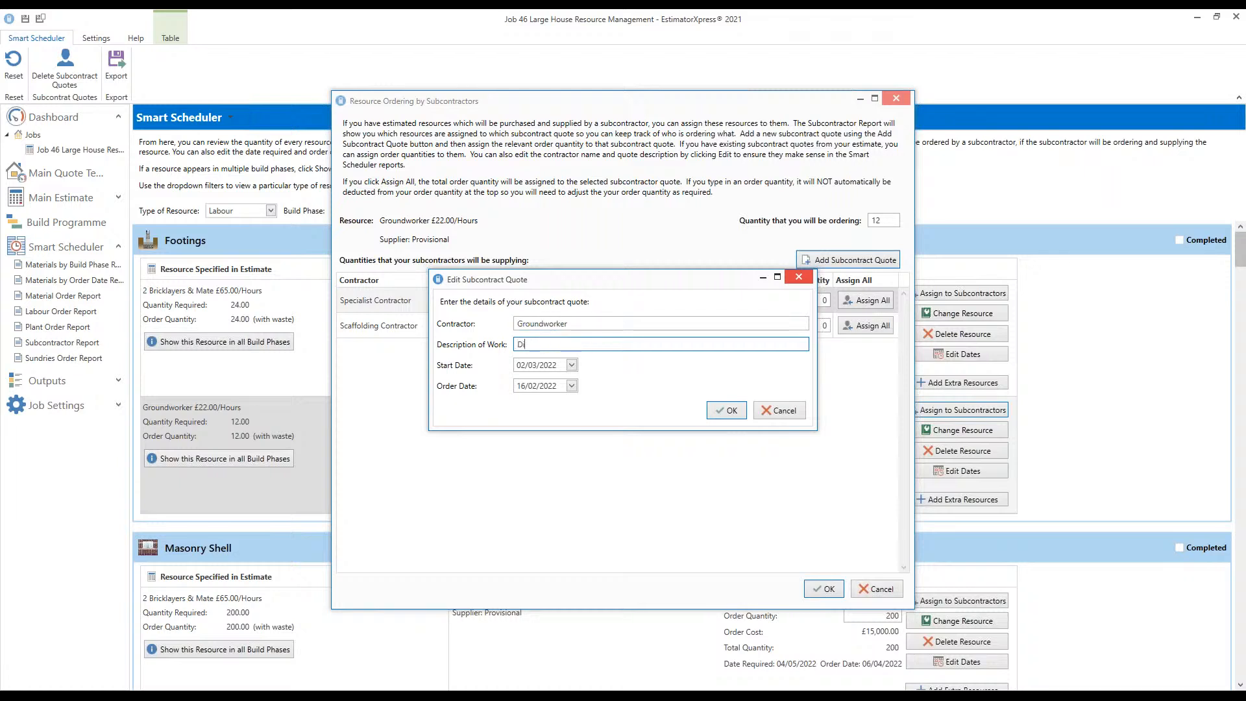
text(gging holes in mud)
click(727, 413)
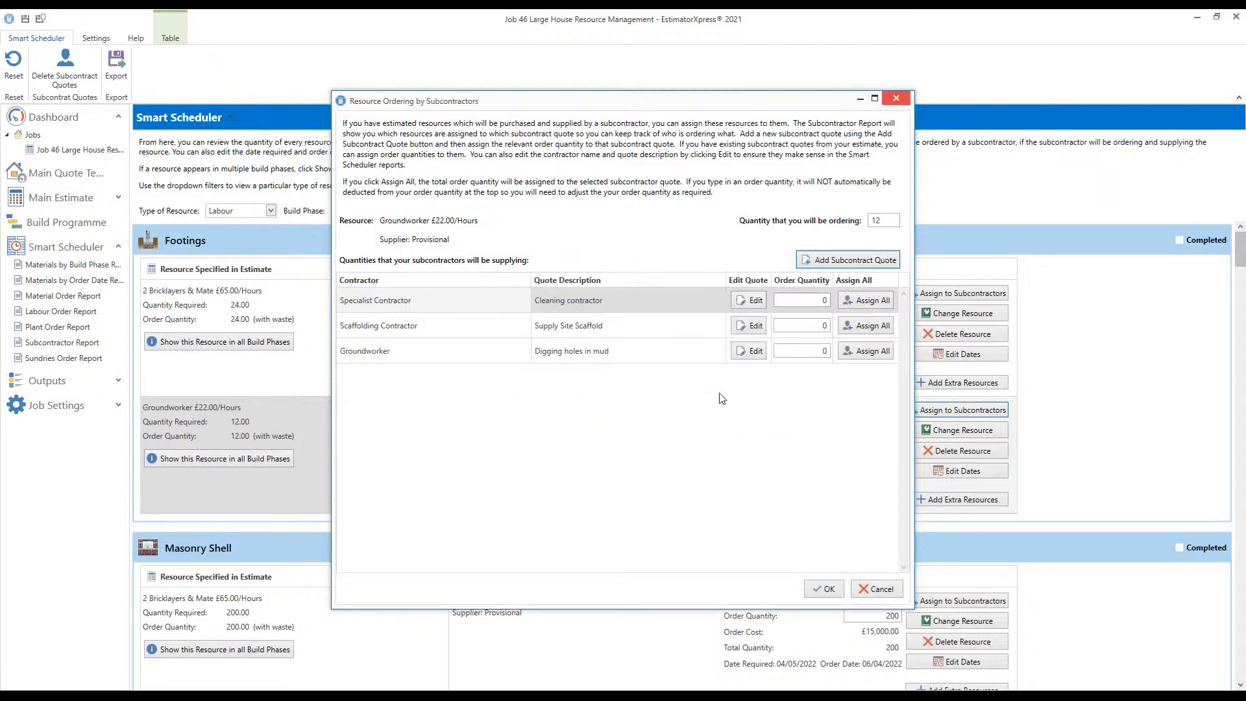
Assign the full Footings groundworker order quantity of 12 to the Groundworker subcontract quote
click(863, 356)
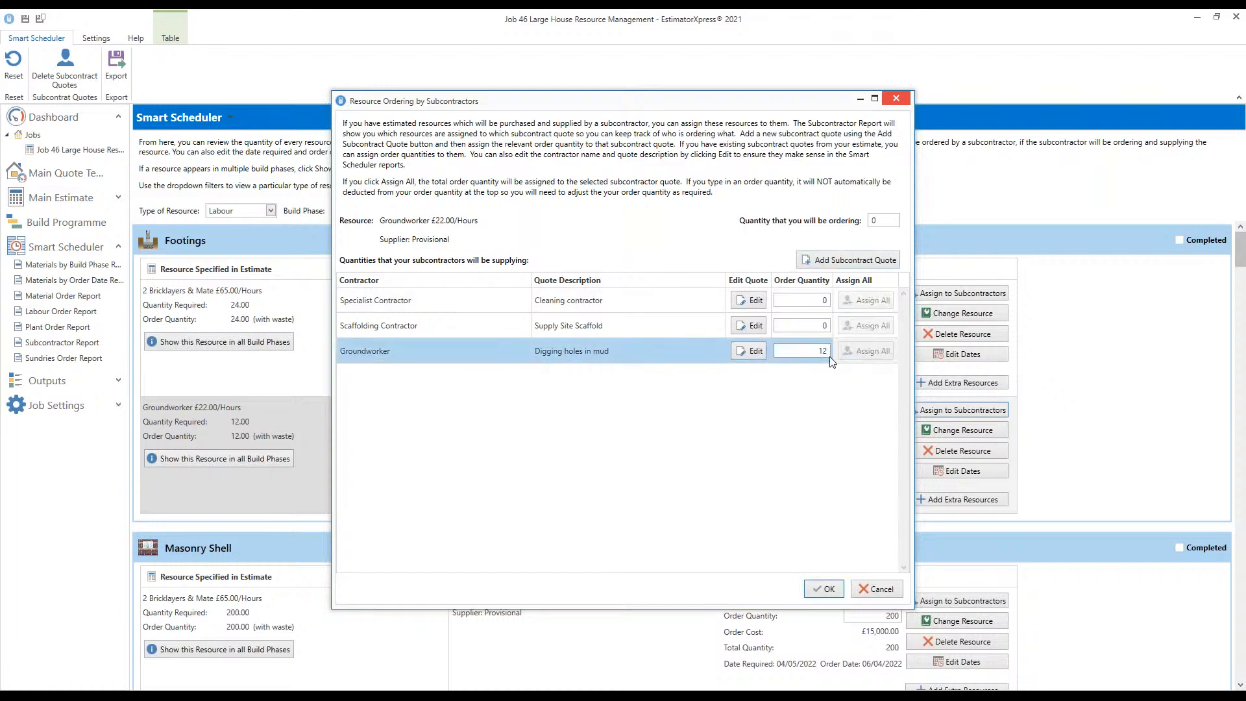
click(827, 584)
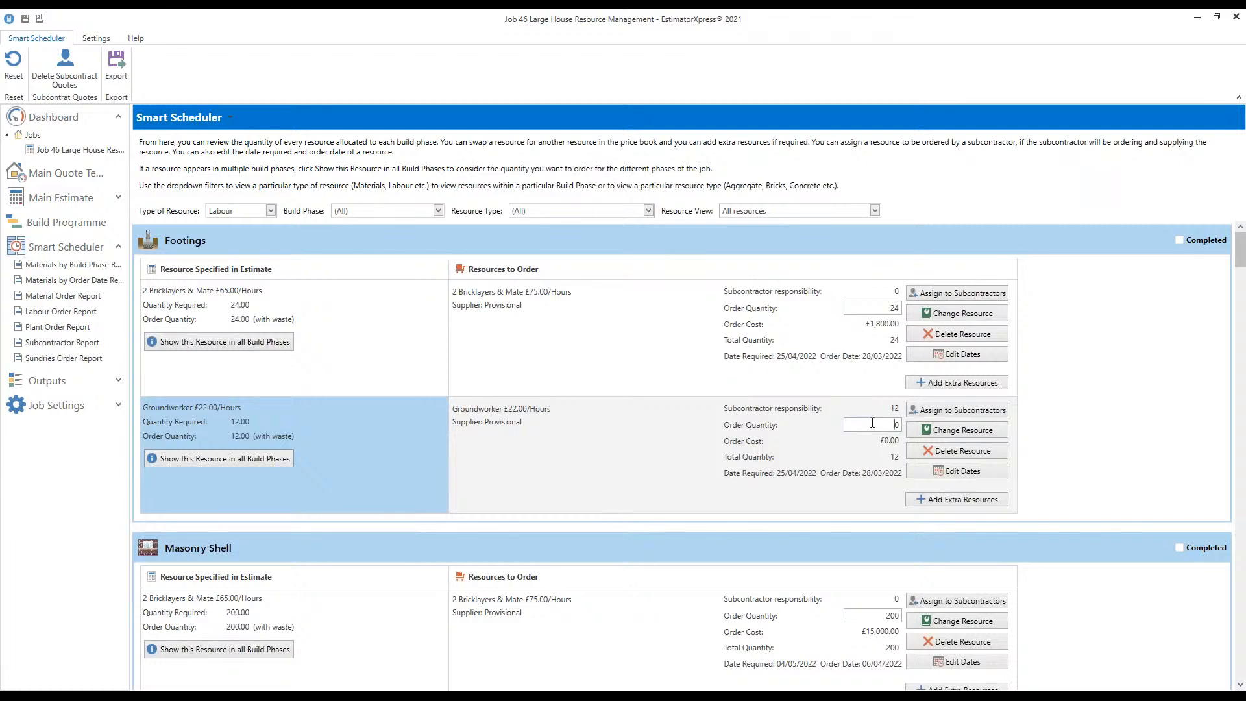
click(657, 427)
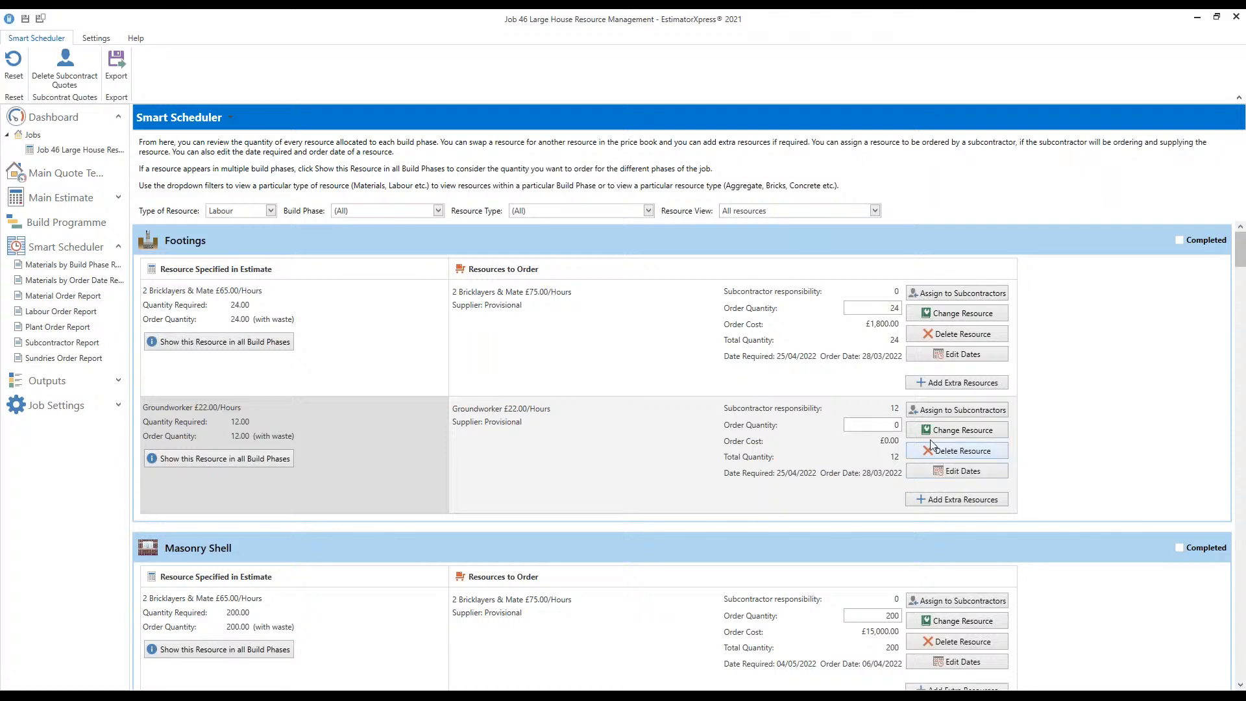
Set the Groundworker subcontract quantity for Footings to 0 and the own order quantity to 12
click(949, 411)
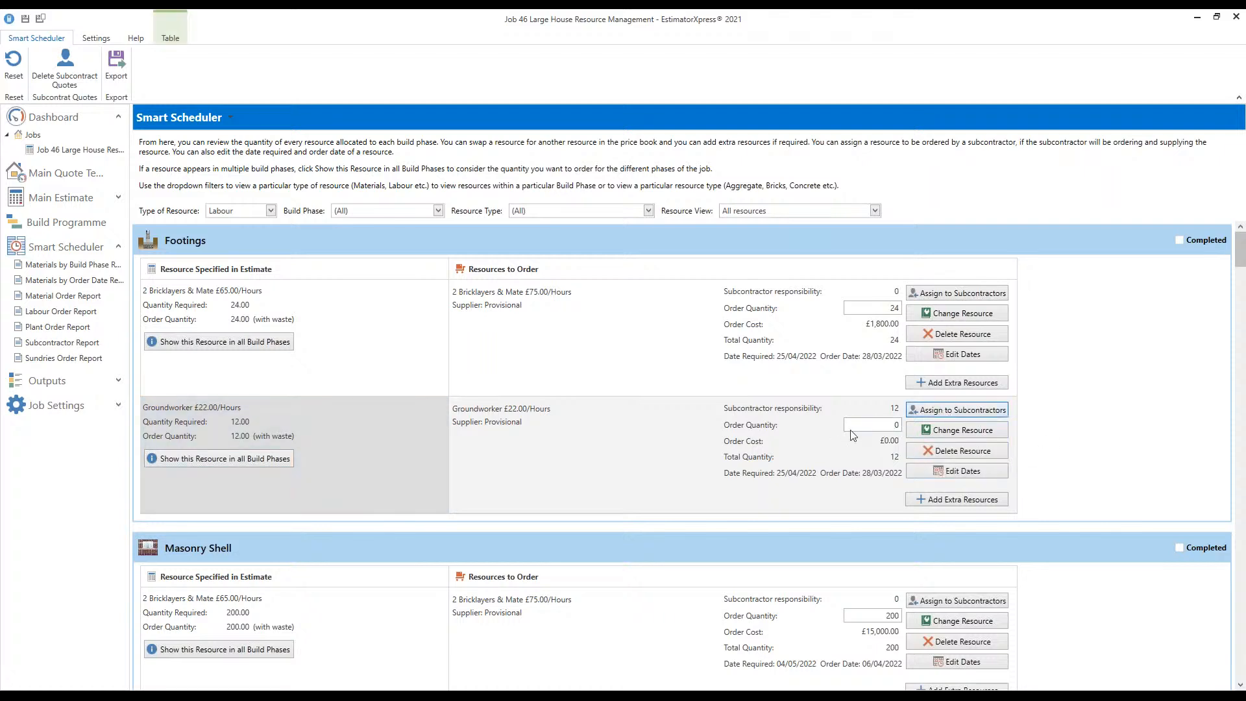
click(818, 347)
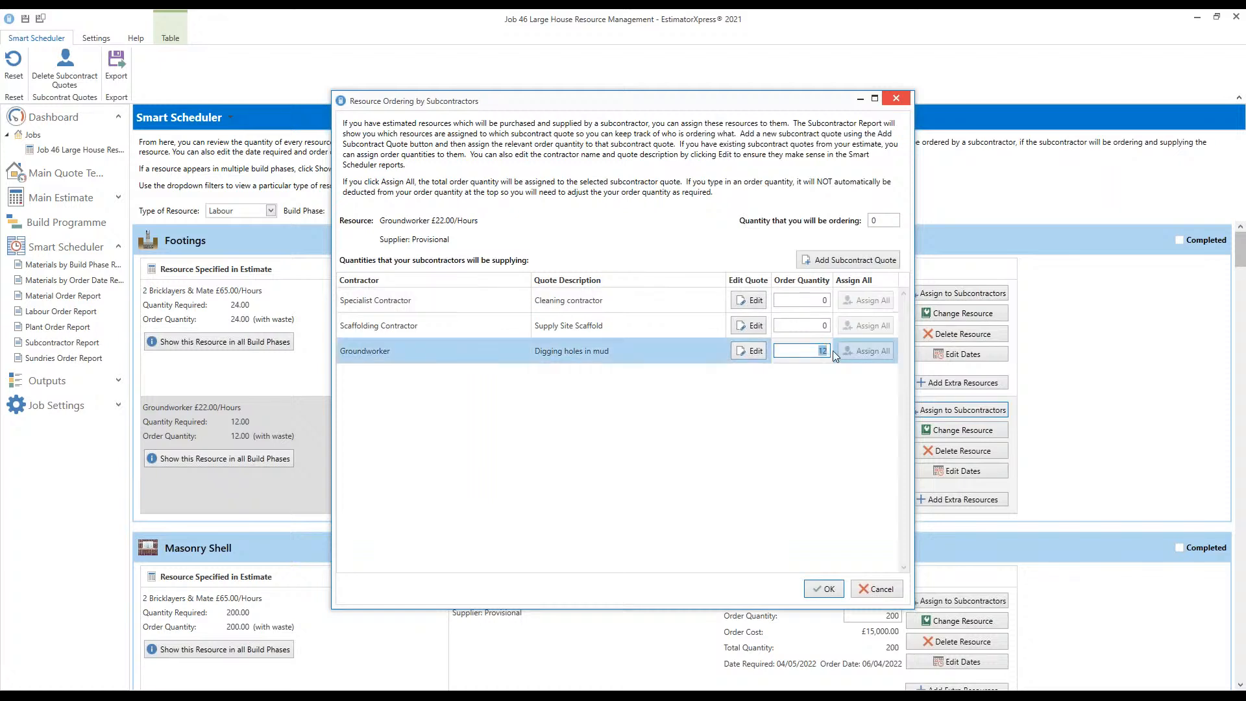
text(0)
drag(880, 223, 782, 224)
text(12)
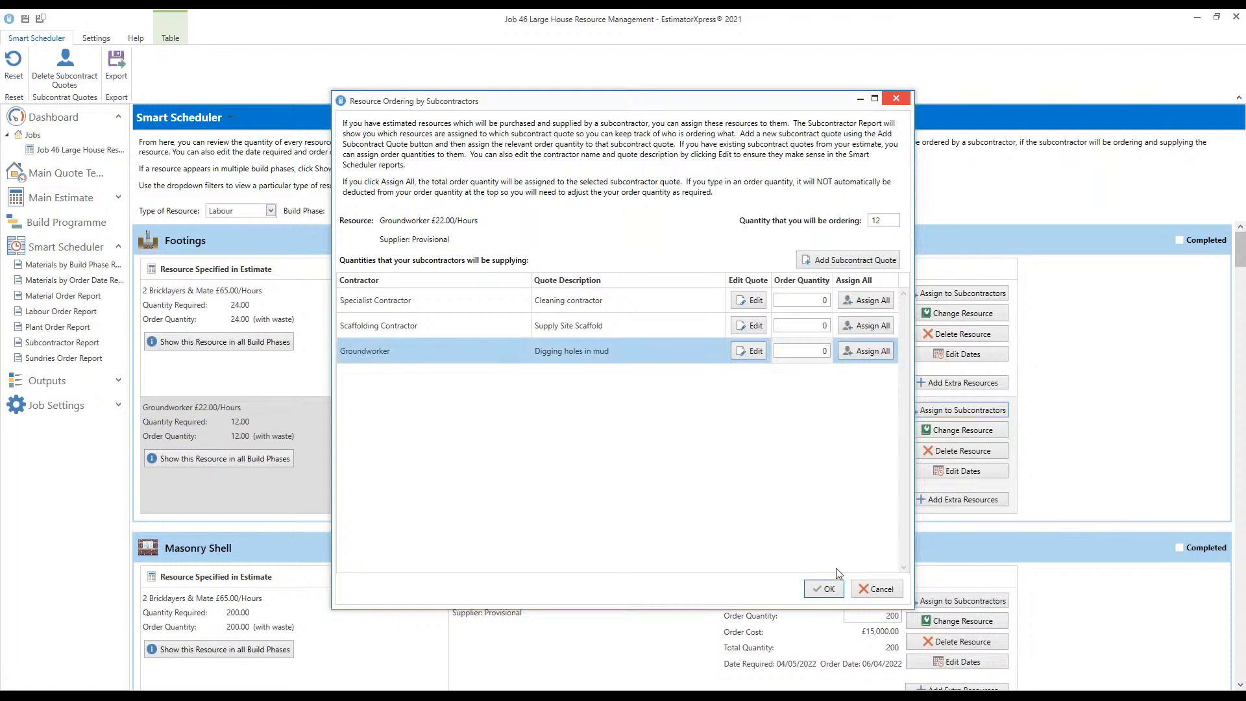
click(833, 591)
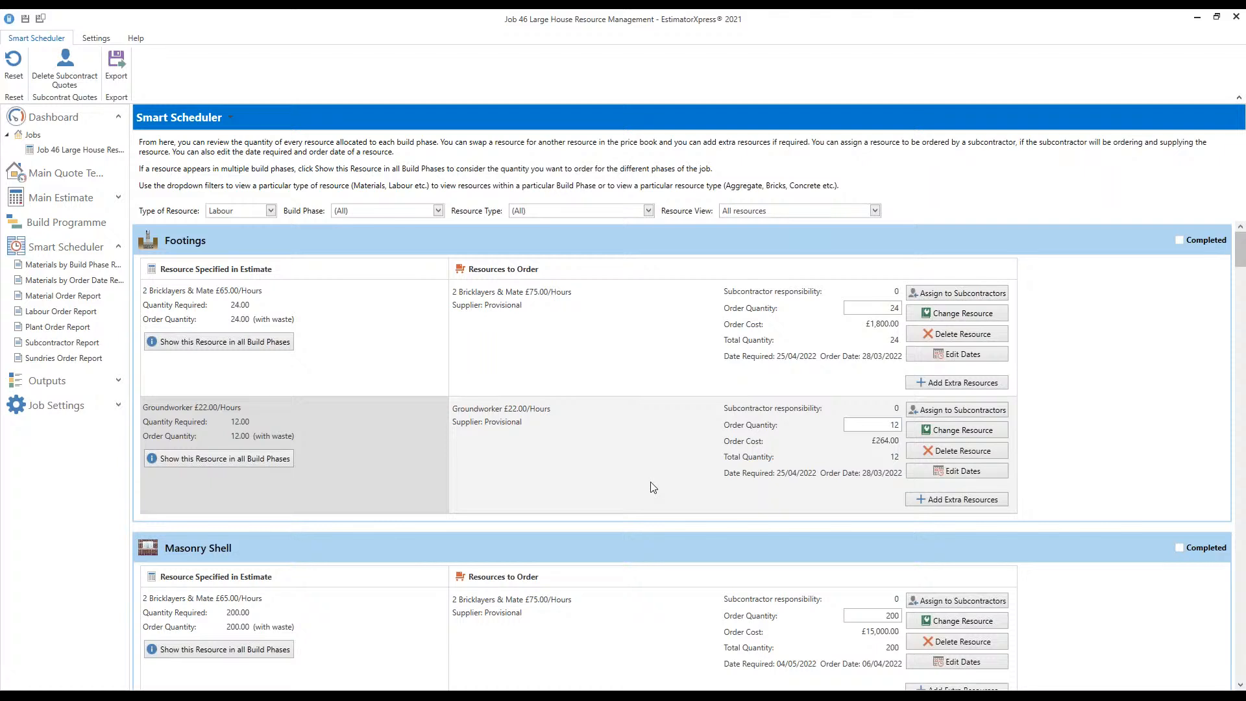
Filter the scheduler to Material resources in the Plastering build phase
scroll(650, 482, down, 3)
scroll(651, 482, up, 3)
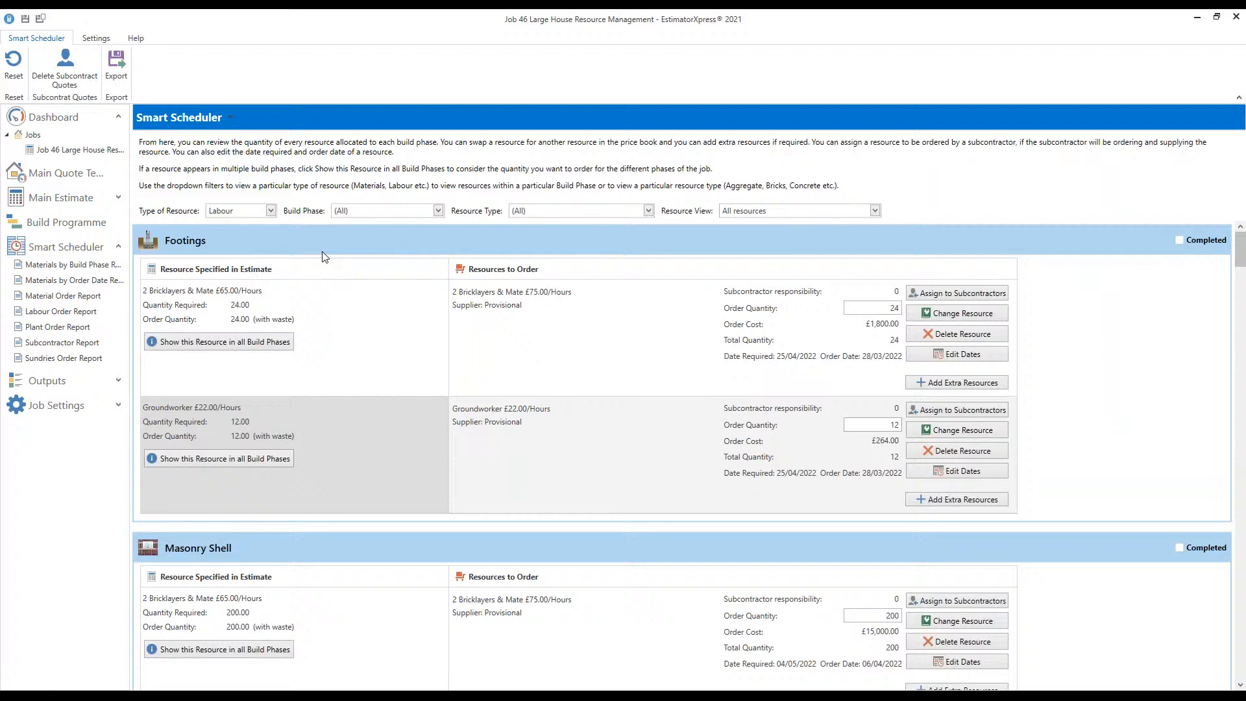
click(271, 214)
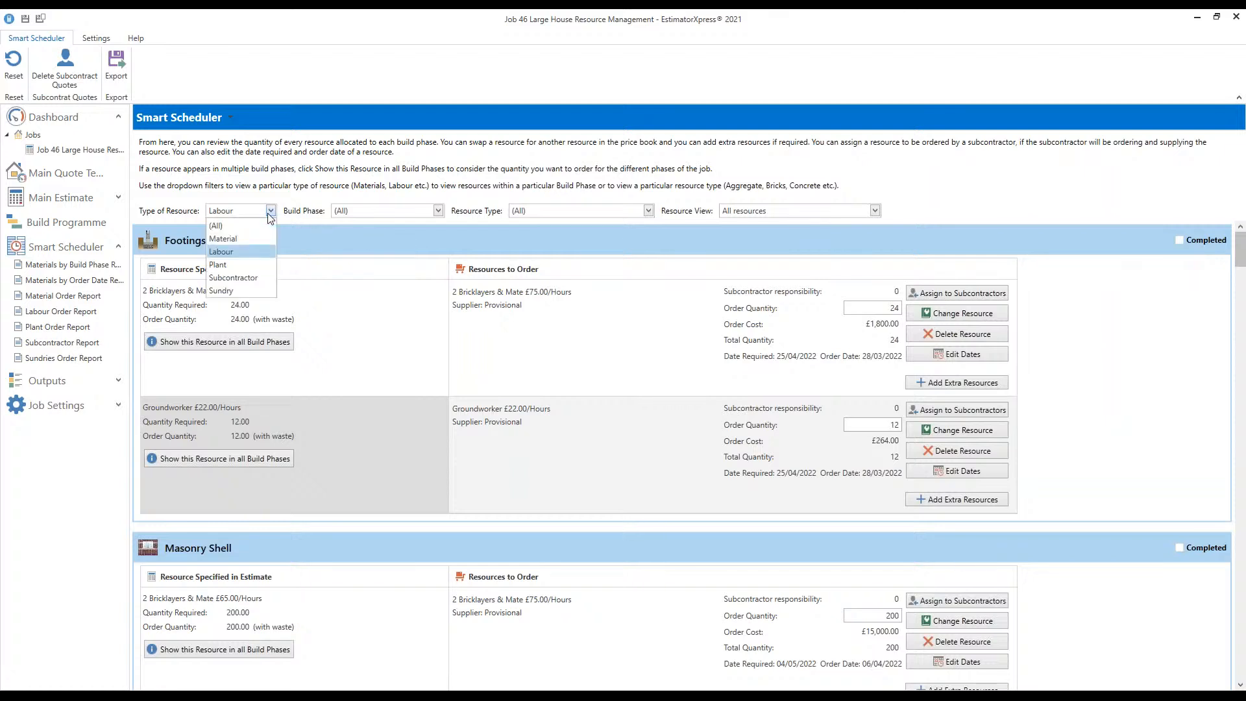
click(247, 239)
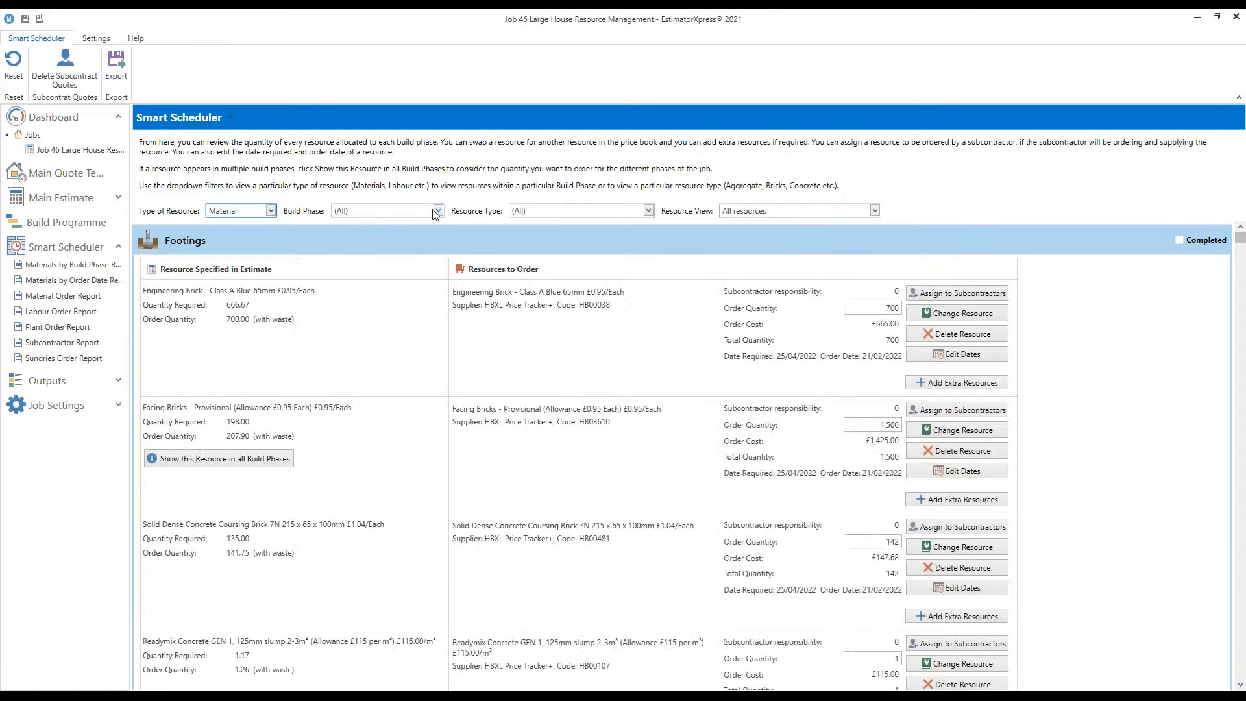
click(435, 212)
scroll(393, 318, down, 1)
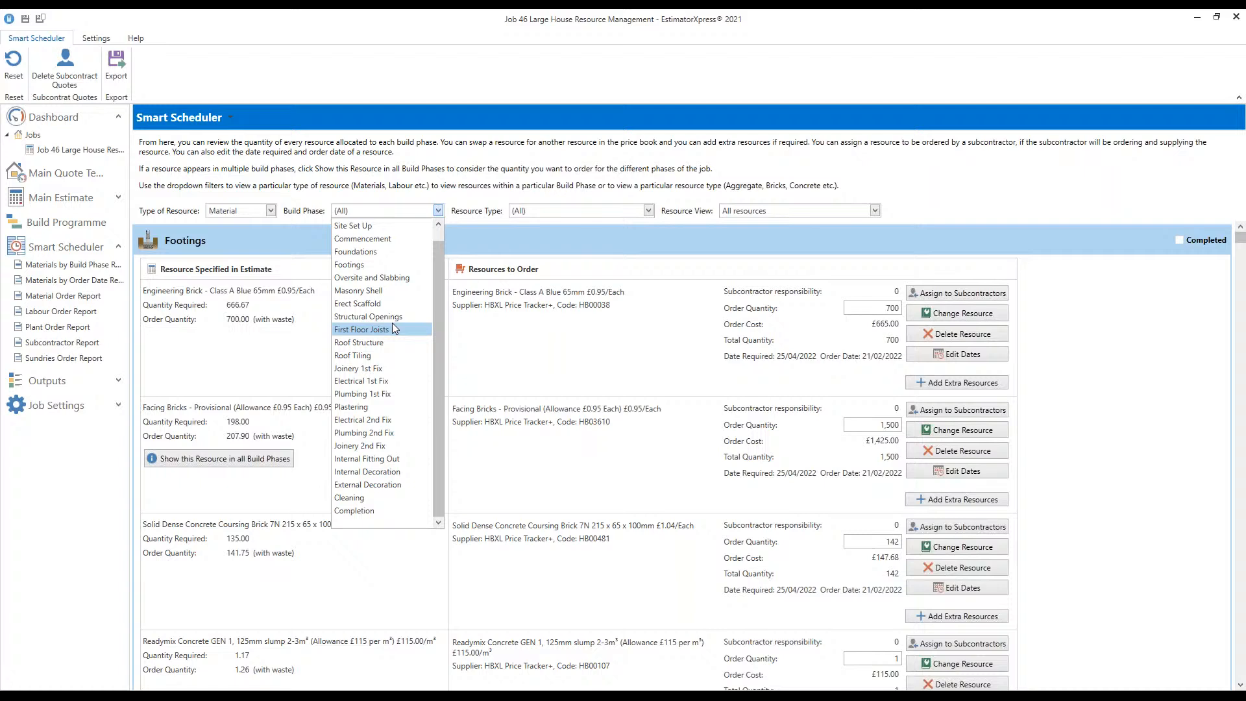
click(384, 406)
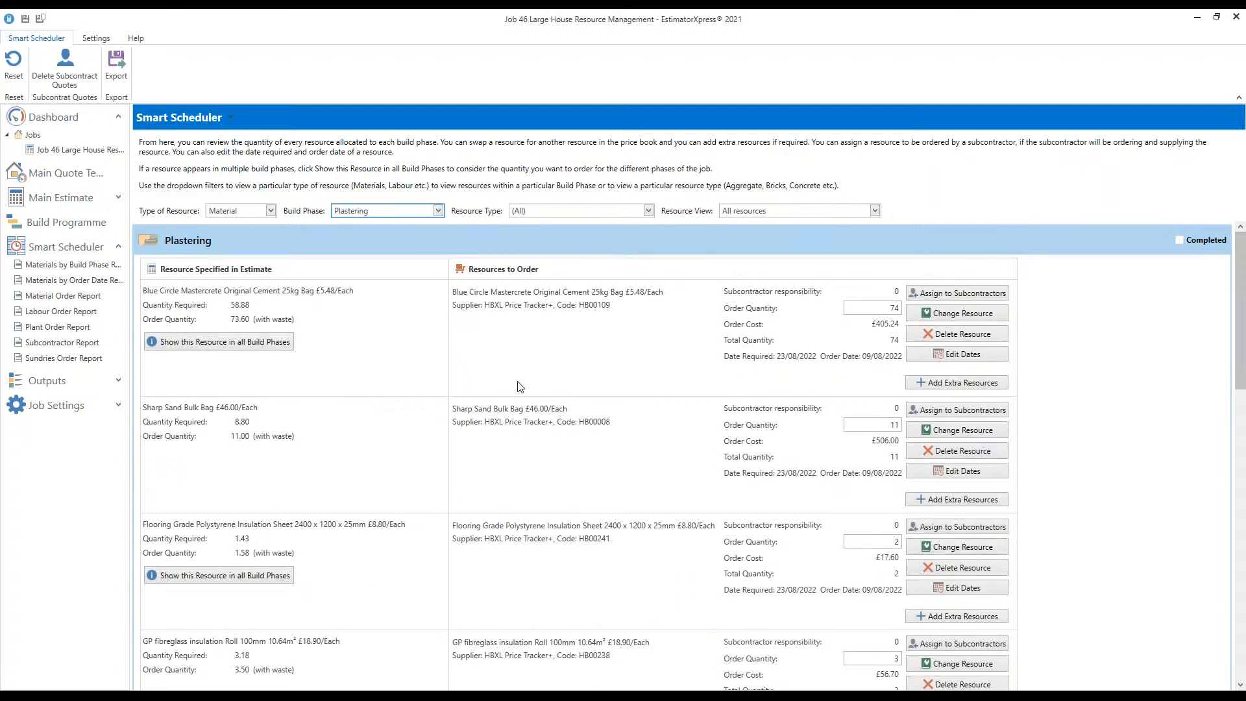
Look through the Plastering materials and examine their required and order quantities
scroll(590, 374, down, 10)
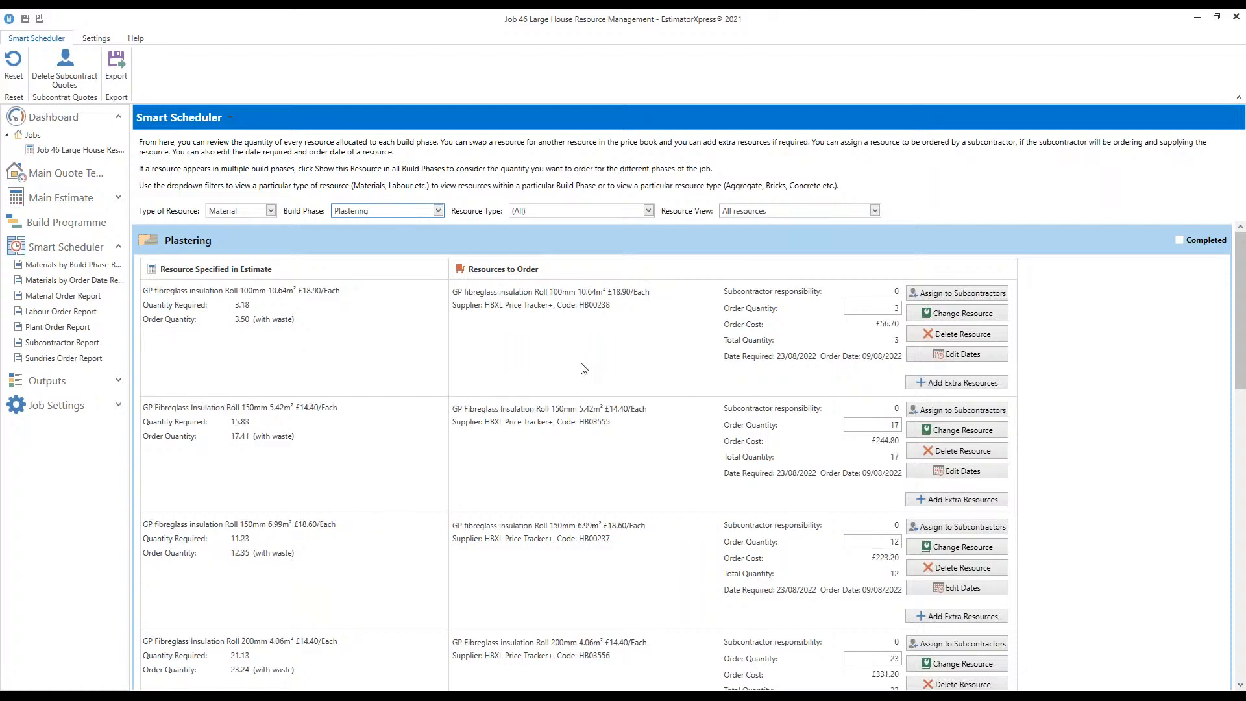
scroll(582, 381, down, 3)
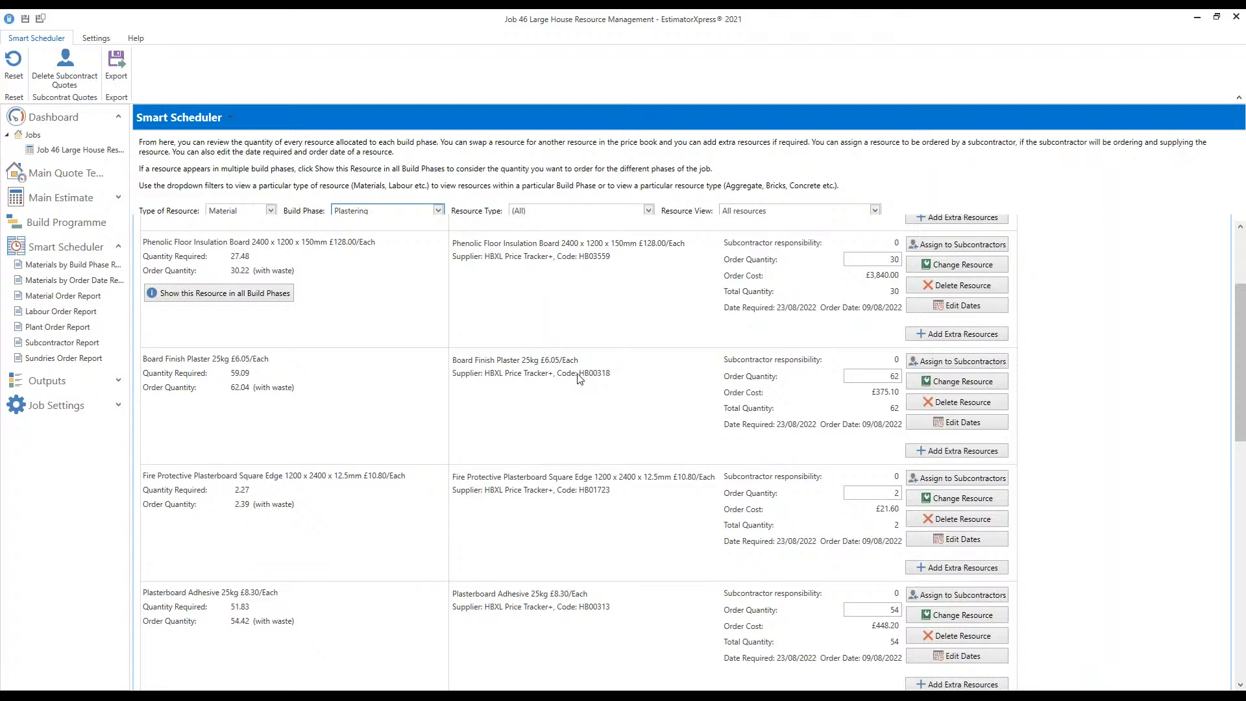
scroll(580, 379, down, 1)
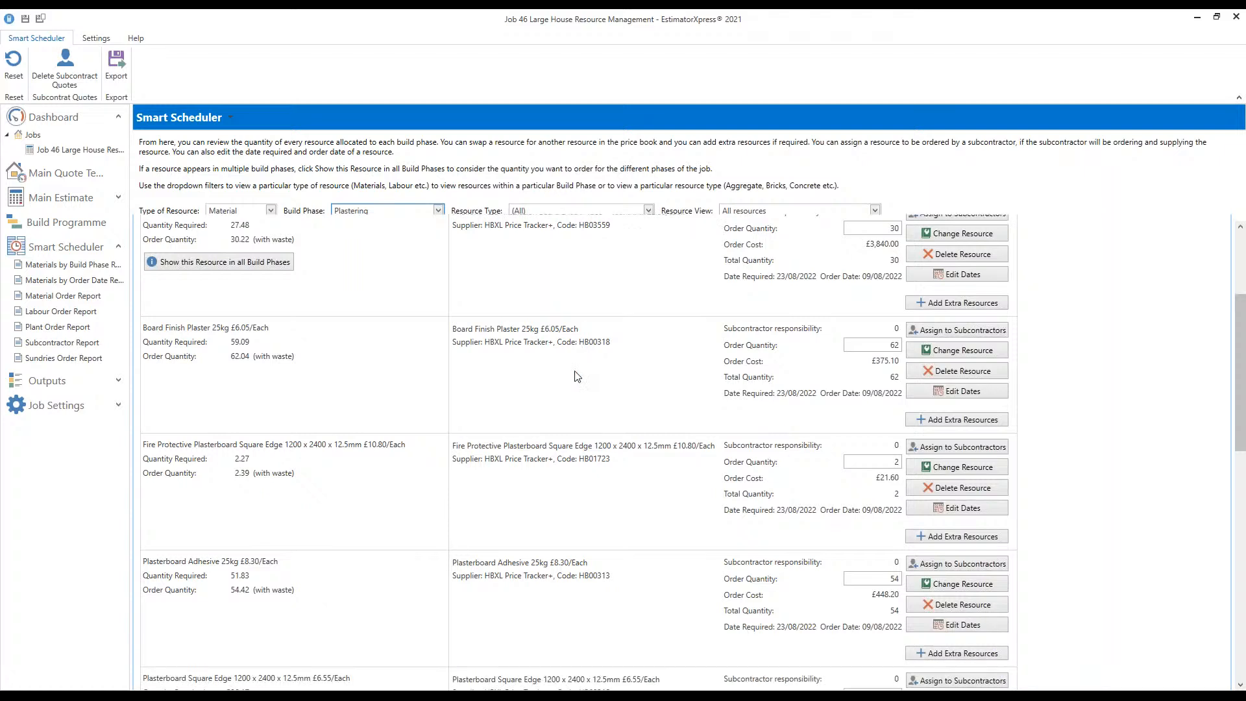
scroll(577, 376, down, 7)
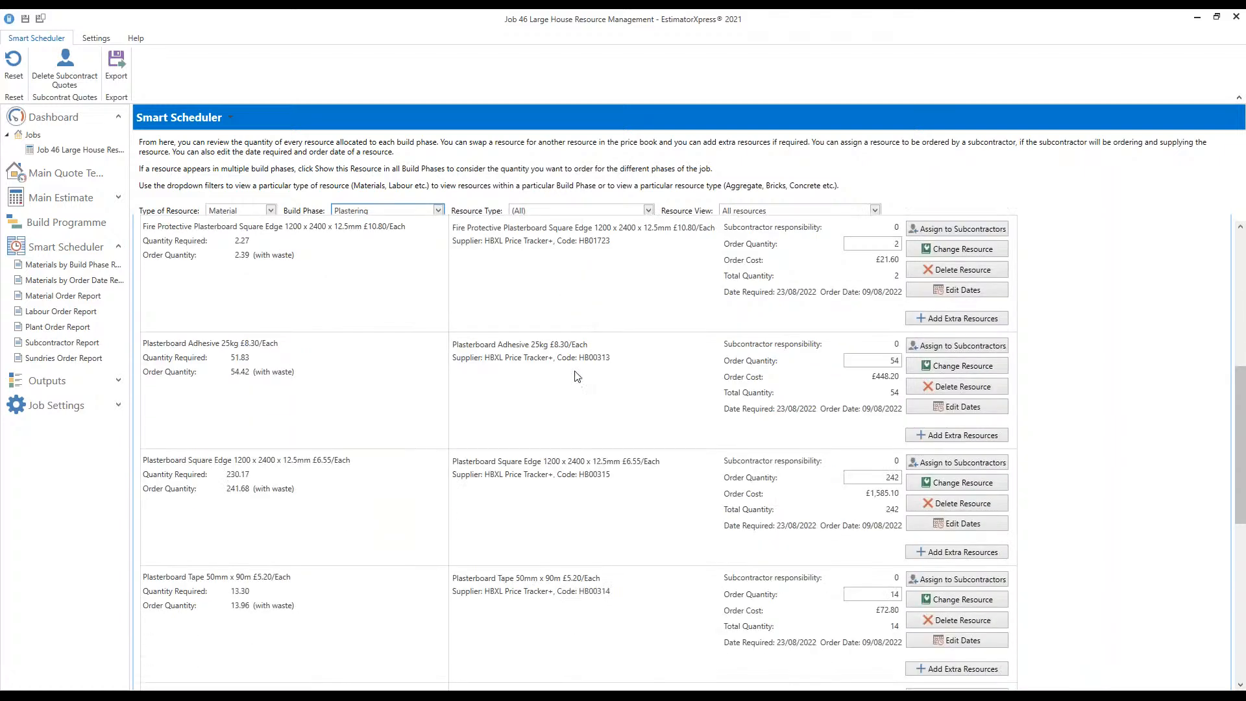
scroll(577, 376, down, 1)
scroll(577, 376, down, 8)
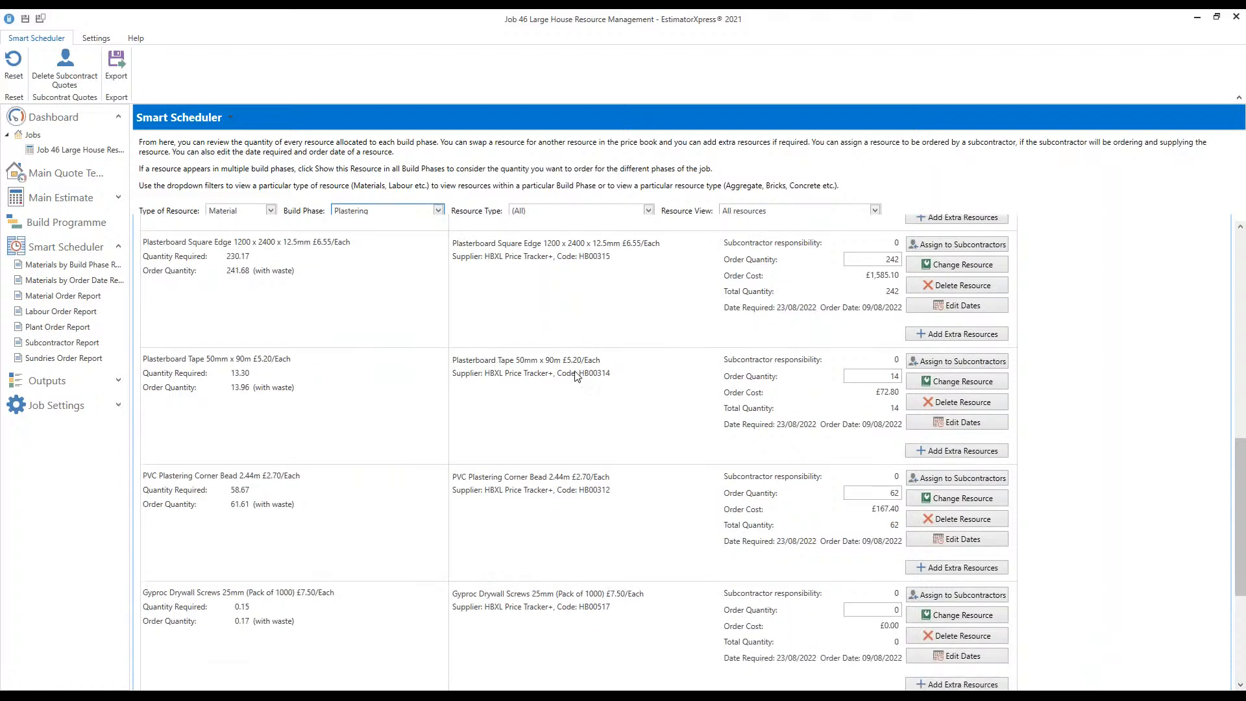
scroll(572, 374, down, 1)
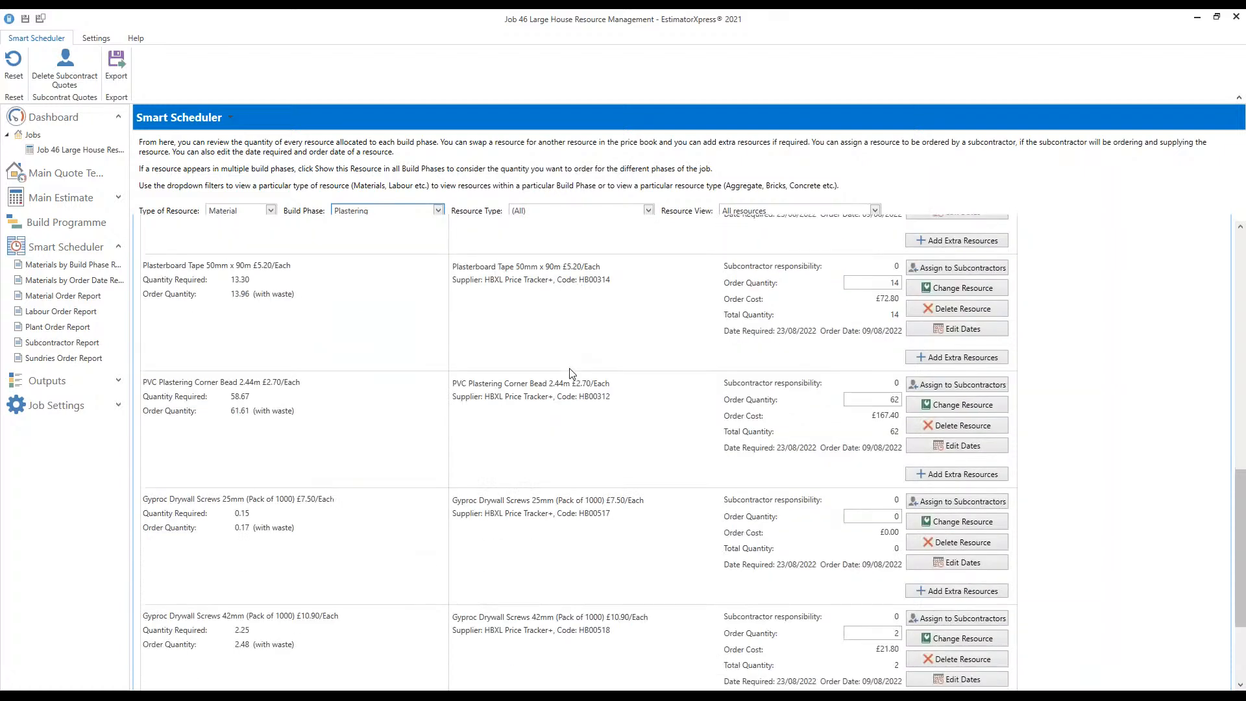
scroll(572, 375, down, 5)
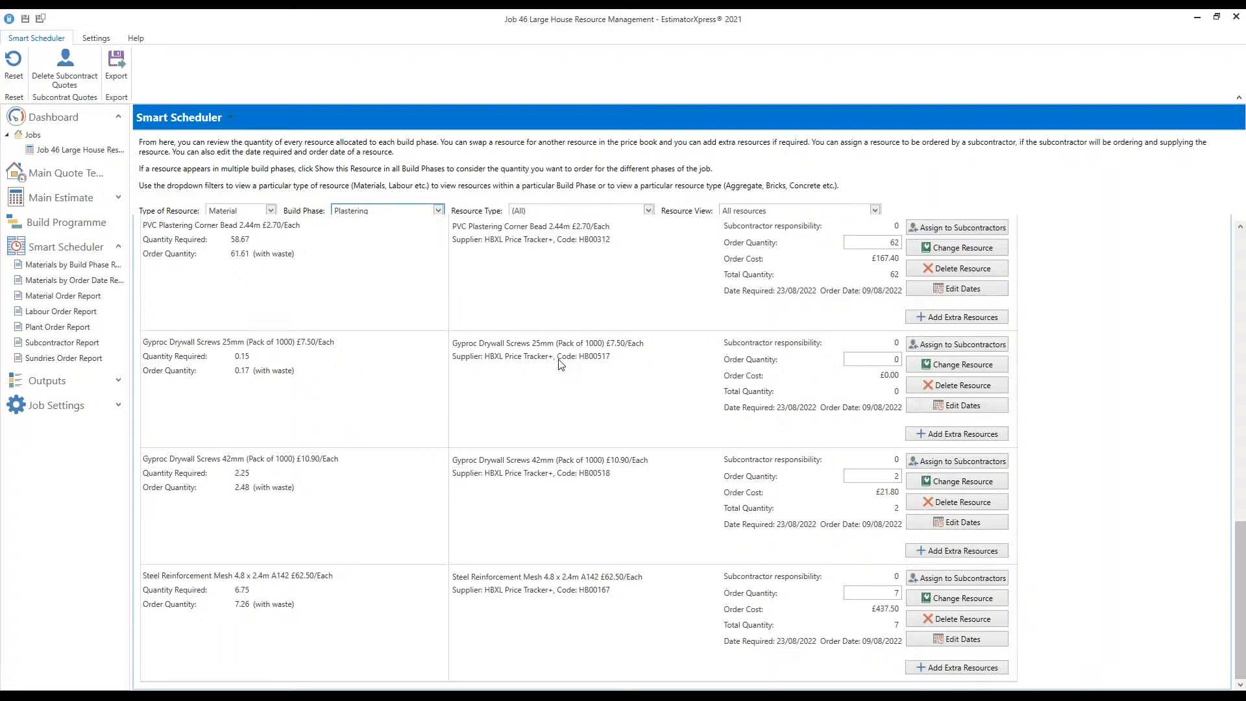
scroll(562, 365, up, 15)
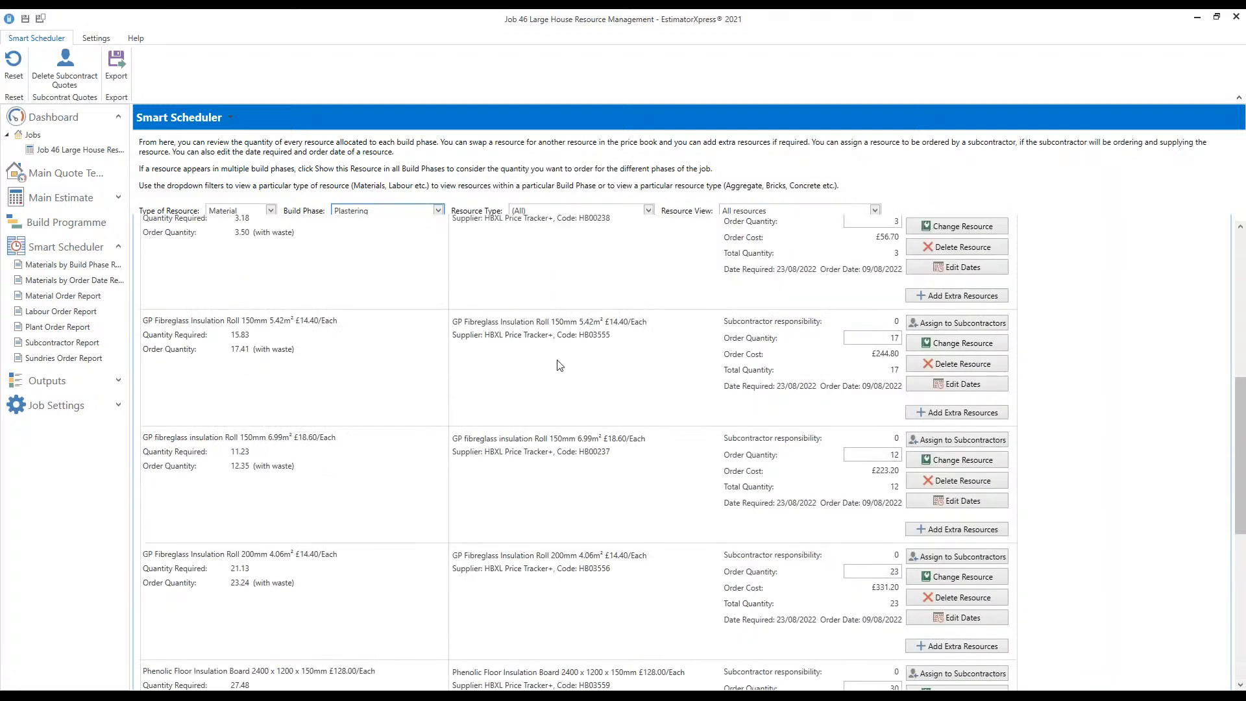
scroll(560, 364, up, 14)
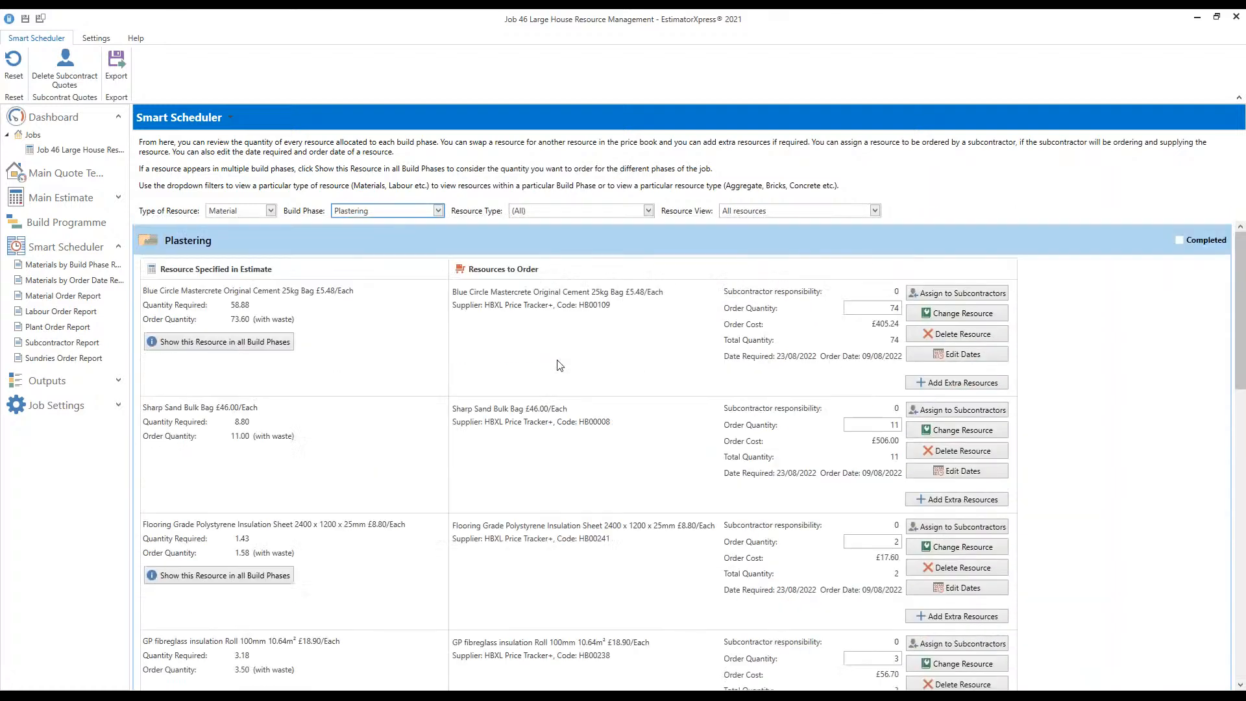
Add a Plasterer subcontract quote described as "Supplying Plaster Finish" from the Board Finish Plaster 25kg resource
scroll(560, 364, down, 10)
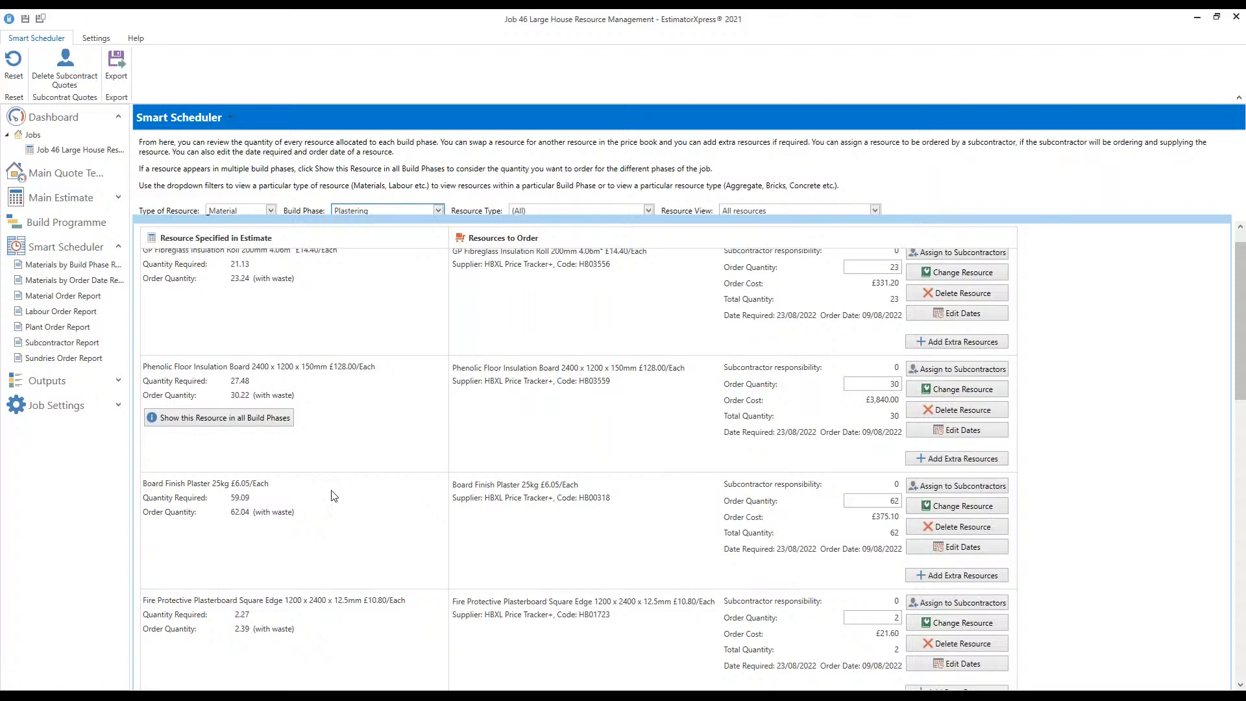
click(566, 482)
click(308, 509)
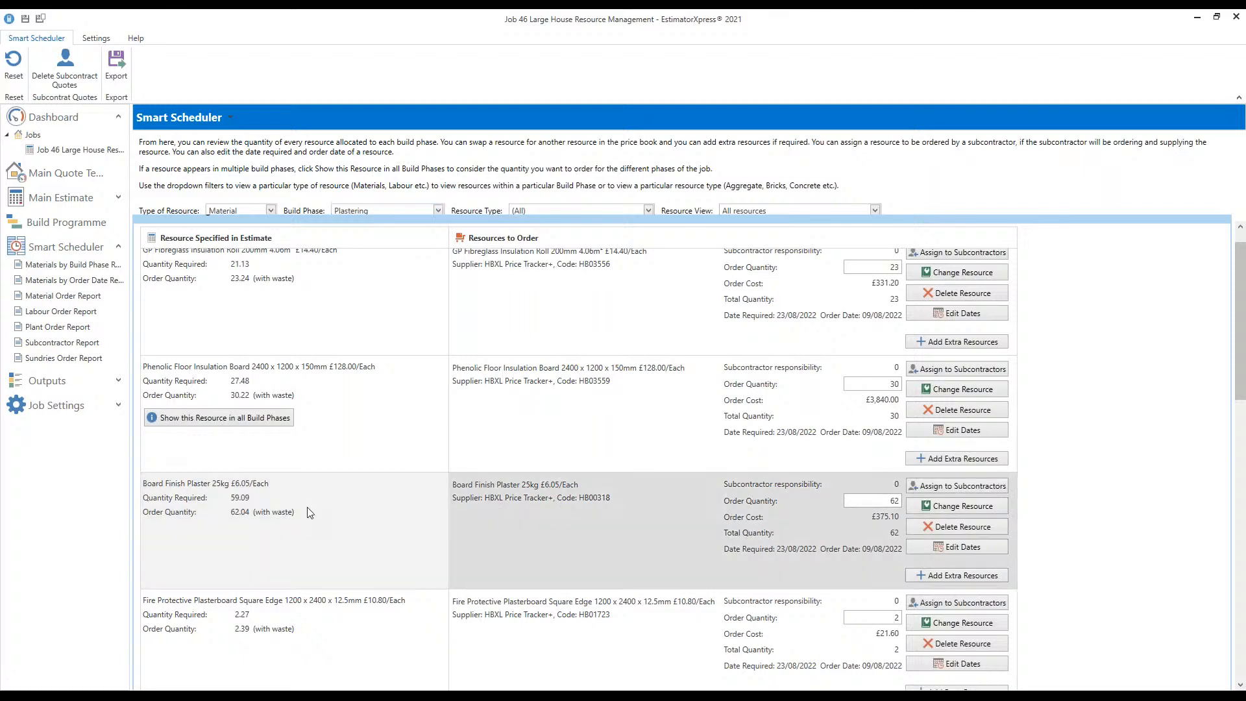
click(630, 506)
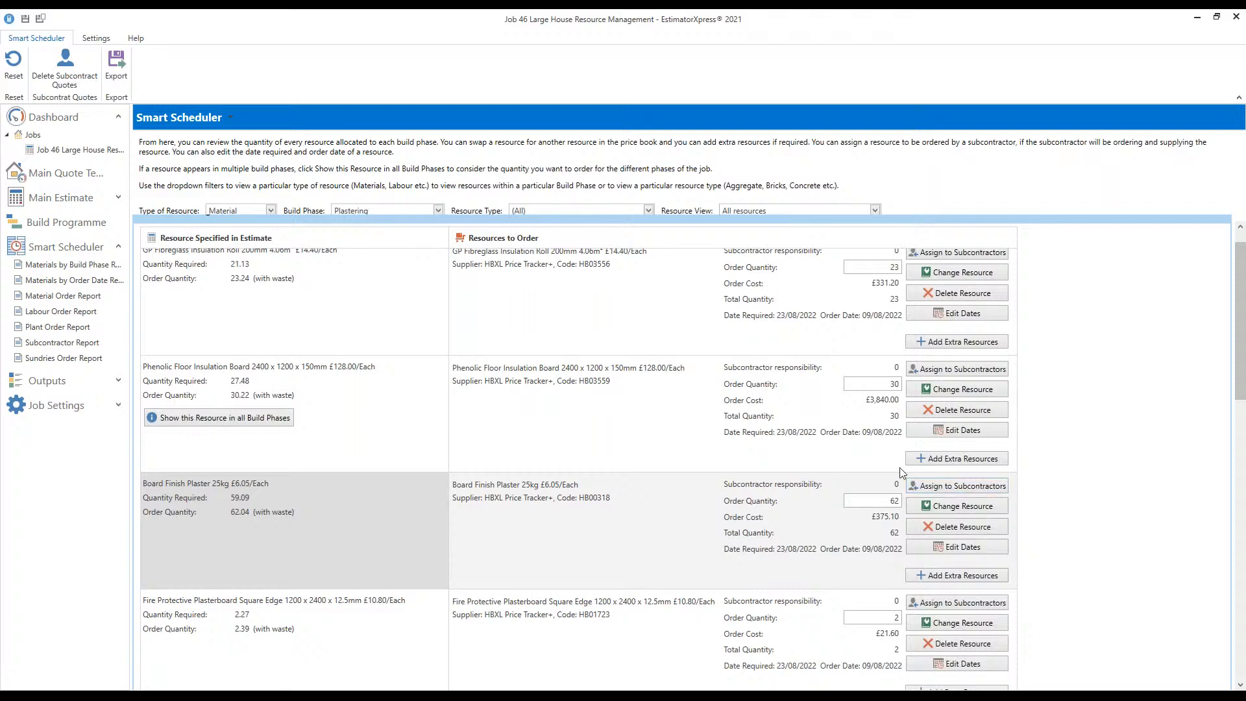
click(956, 491)
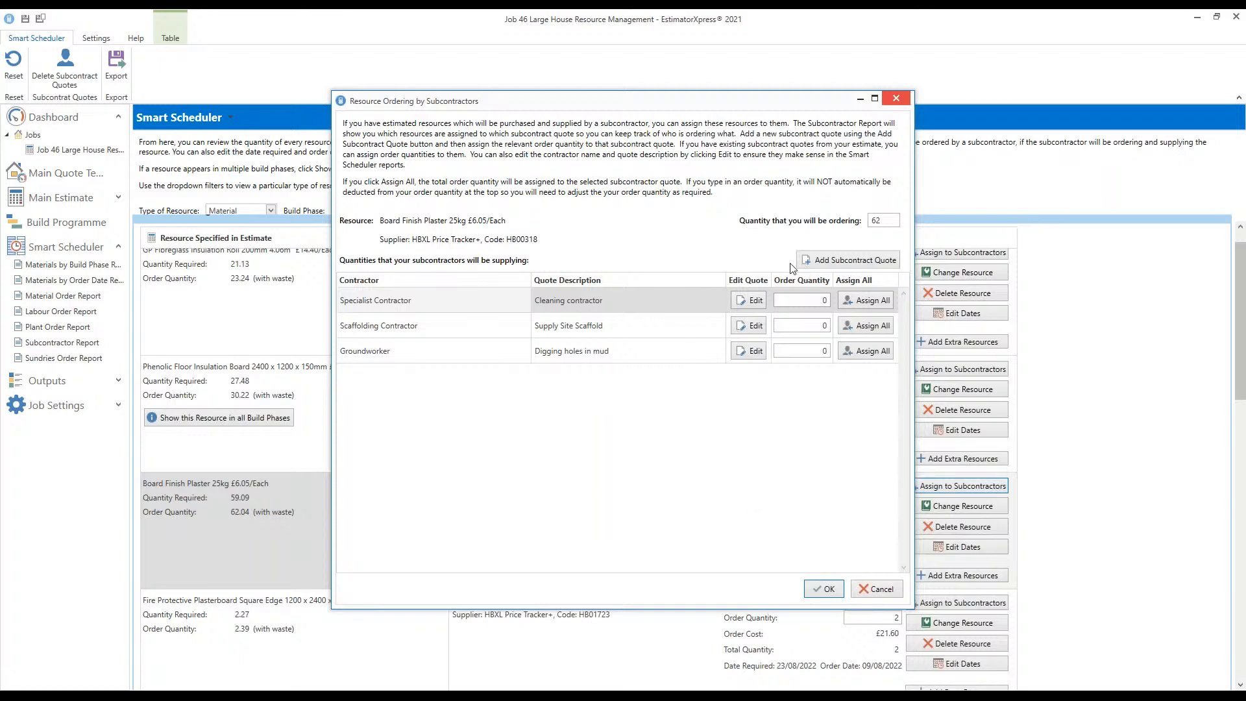
click(841, 260)
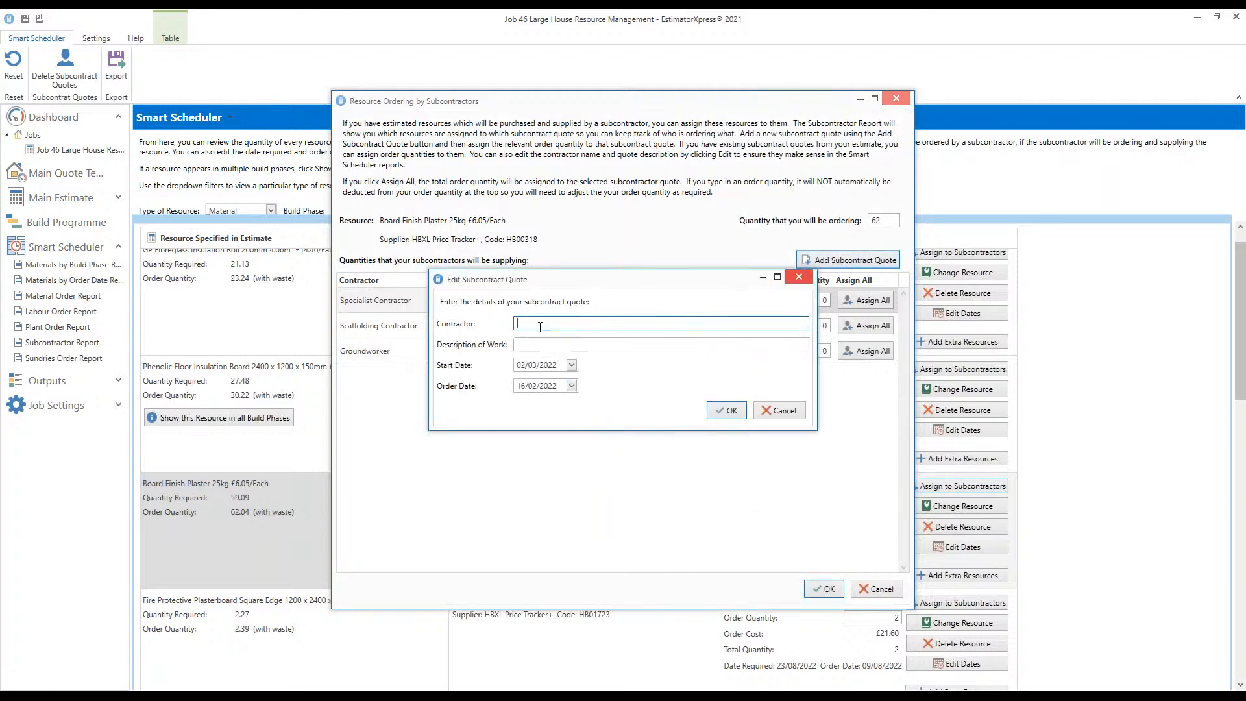
text(Plasterer)
key(Tab)
text(q)
key(BackSpace)
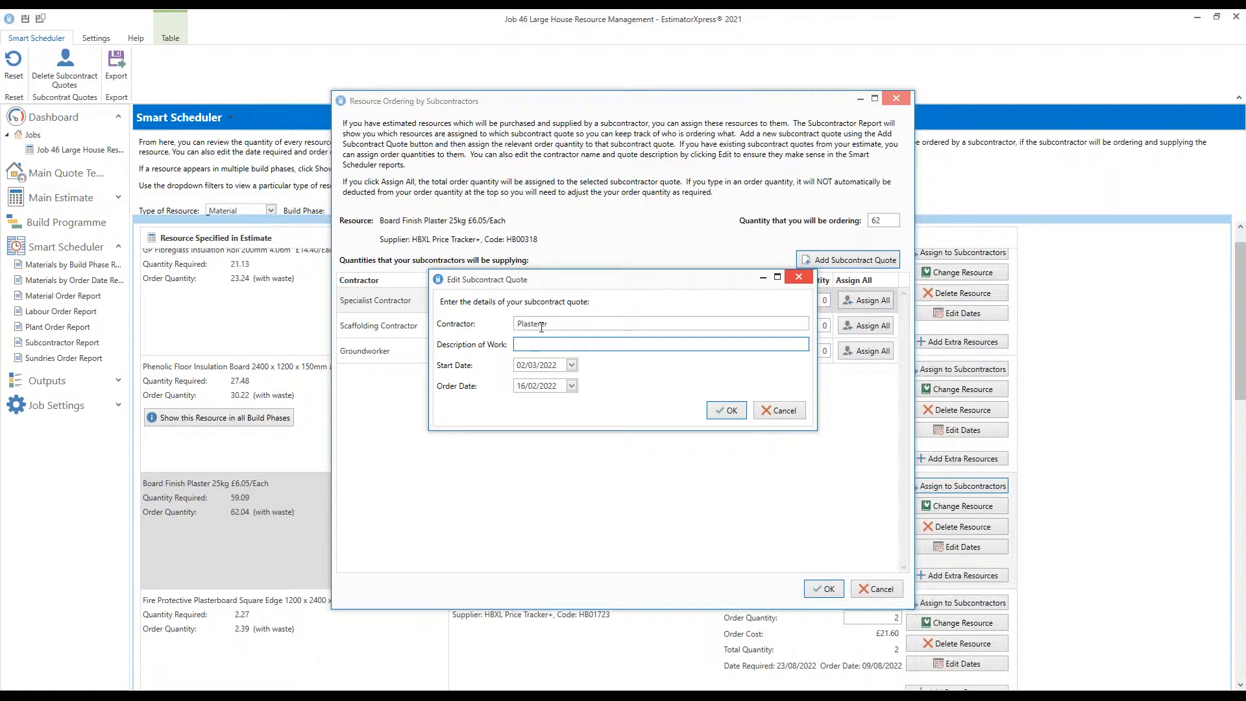
text(Supplying Plaster Finish)
click(725, 410)
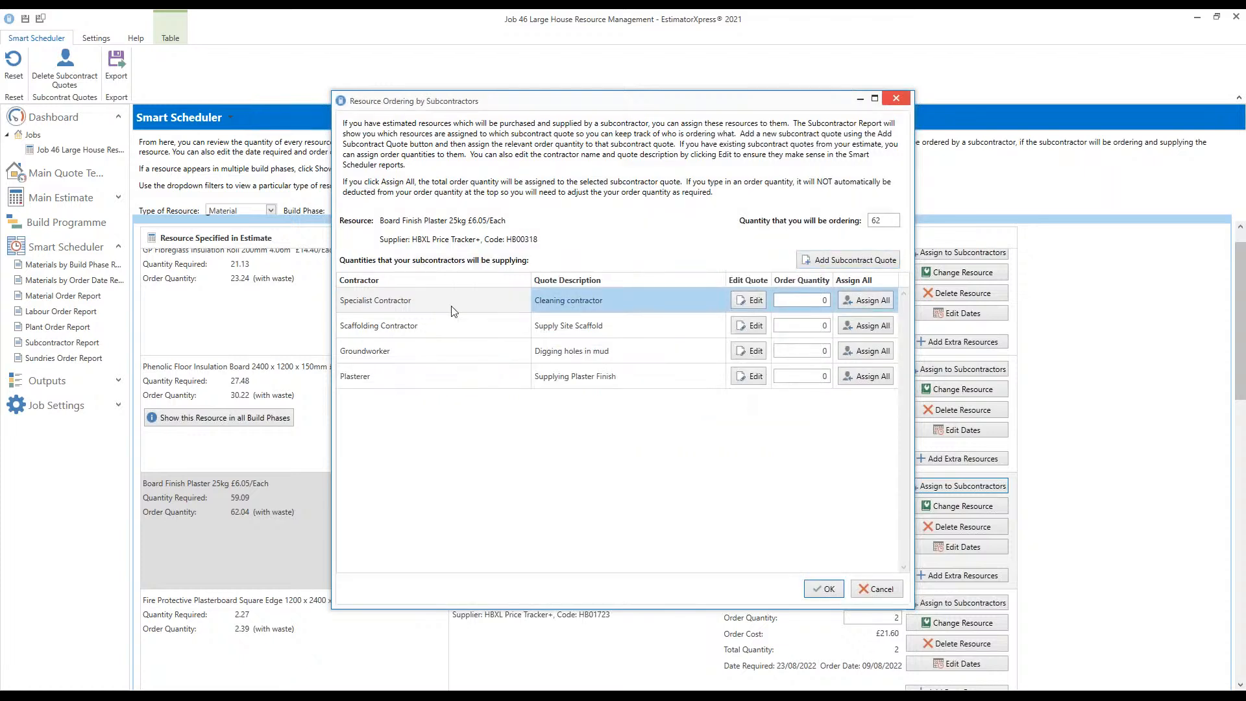
Assign the full Board Finish Plaster order quantity of 62 to the Plasterer subcontract quote
click(873, 377)
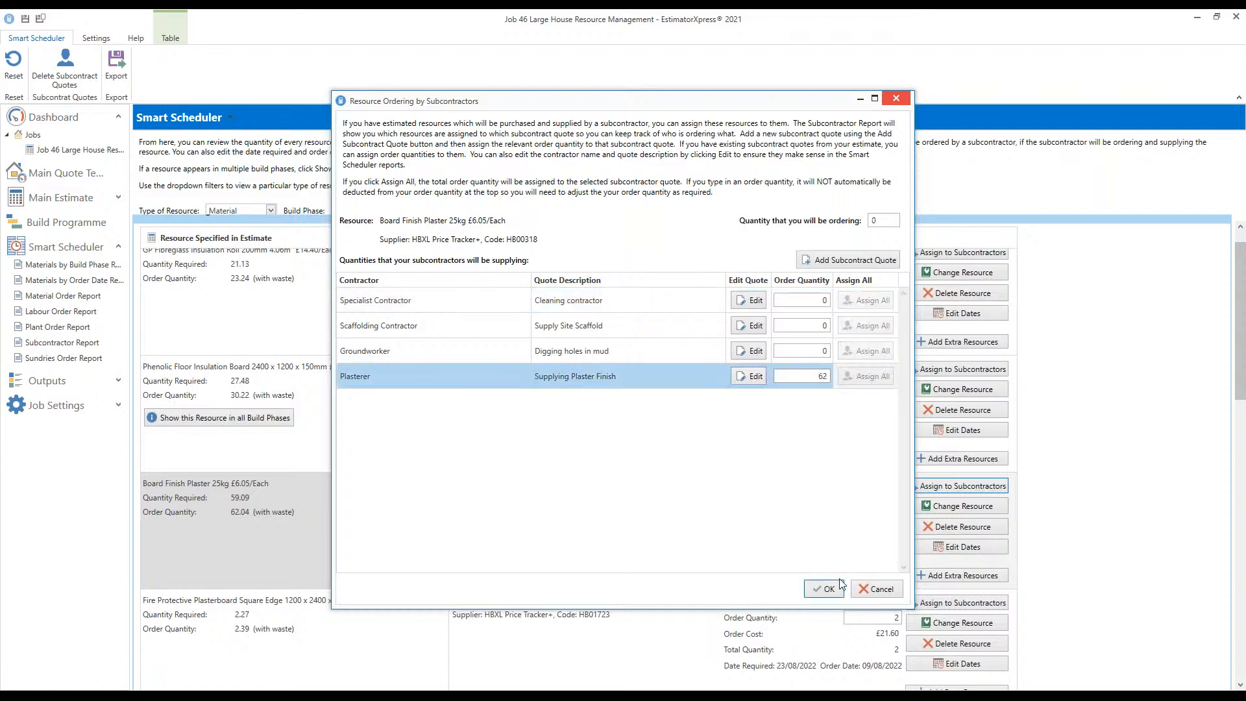
click(823, 589)
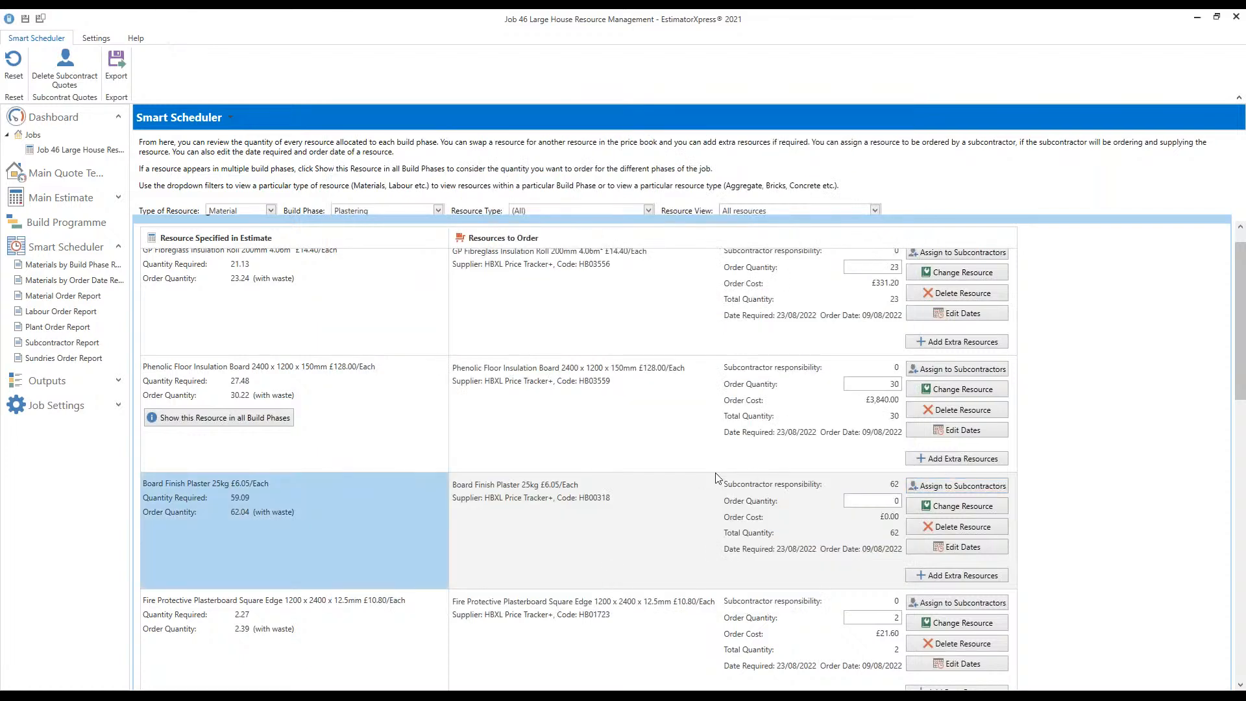
scroll(692, 488, down, 1)
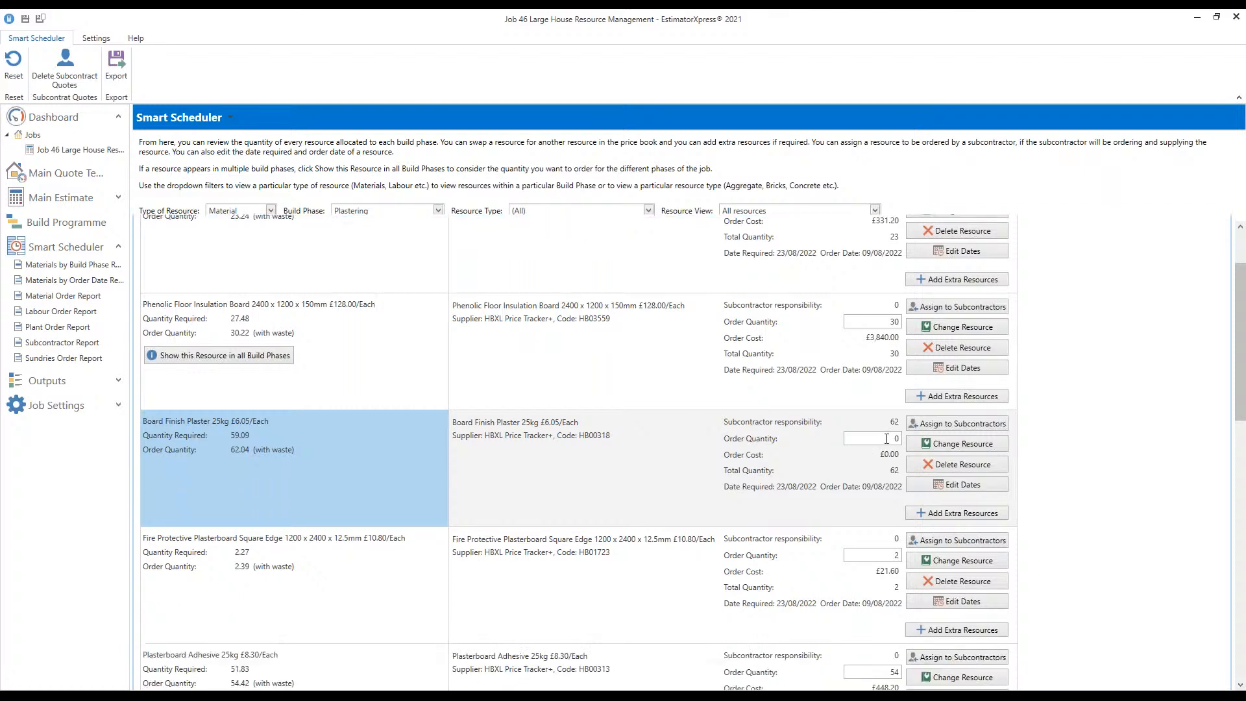
click(879, 505)
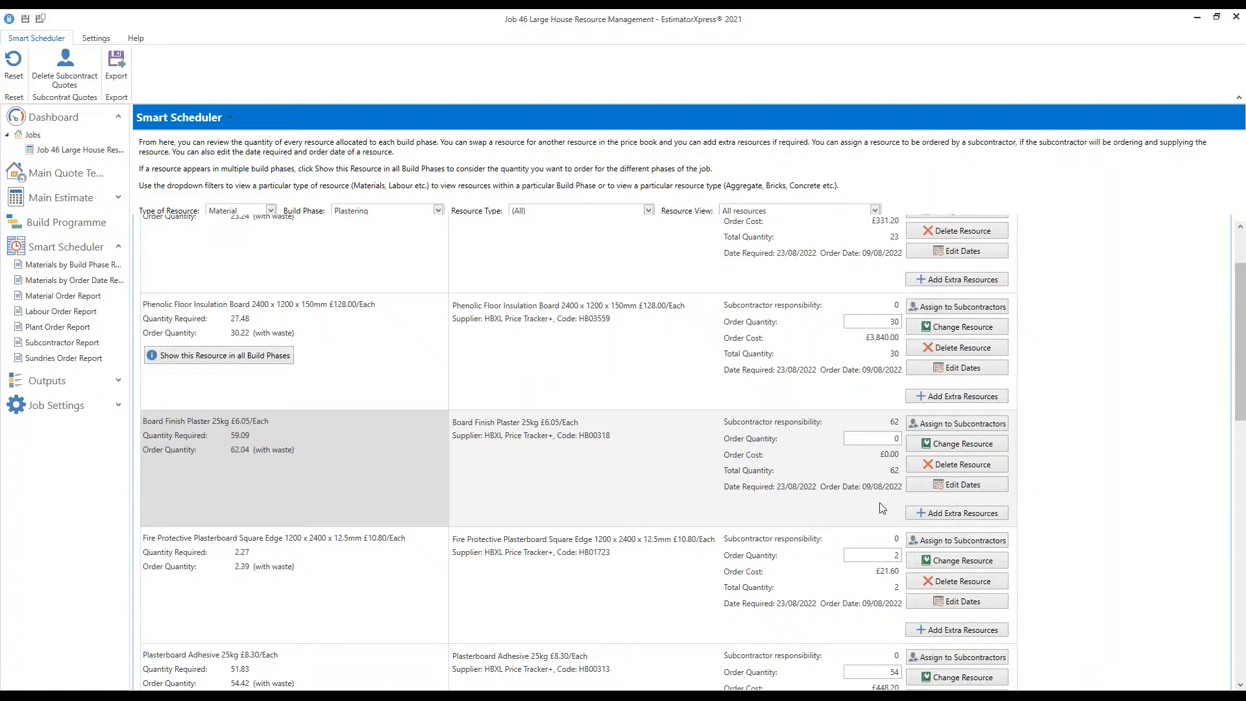
Set the order-by date of the Board Finish Plaster 25kg to 02/08/2022
click(945, 488)
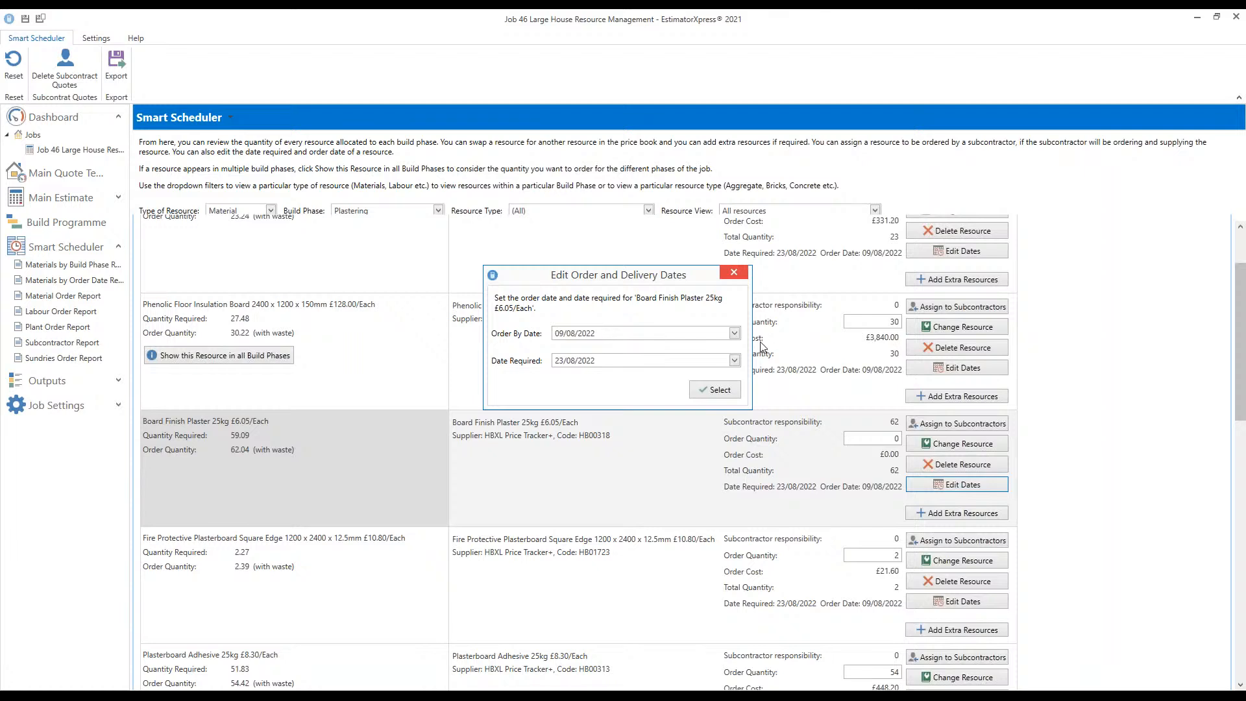
click(735, 334)
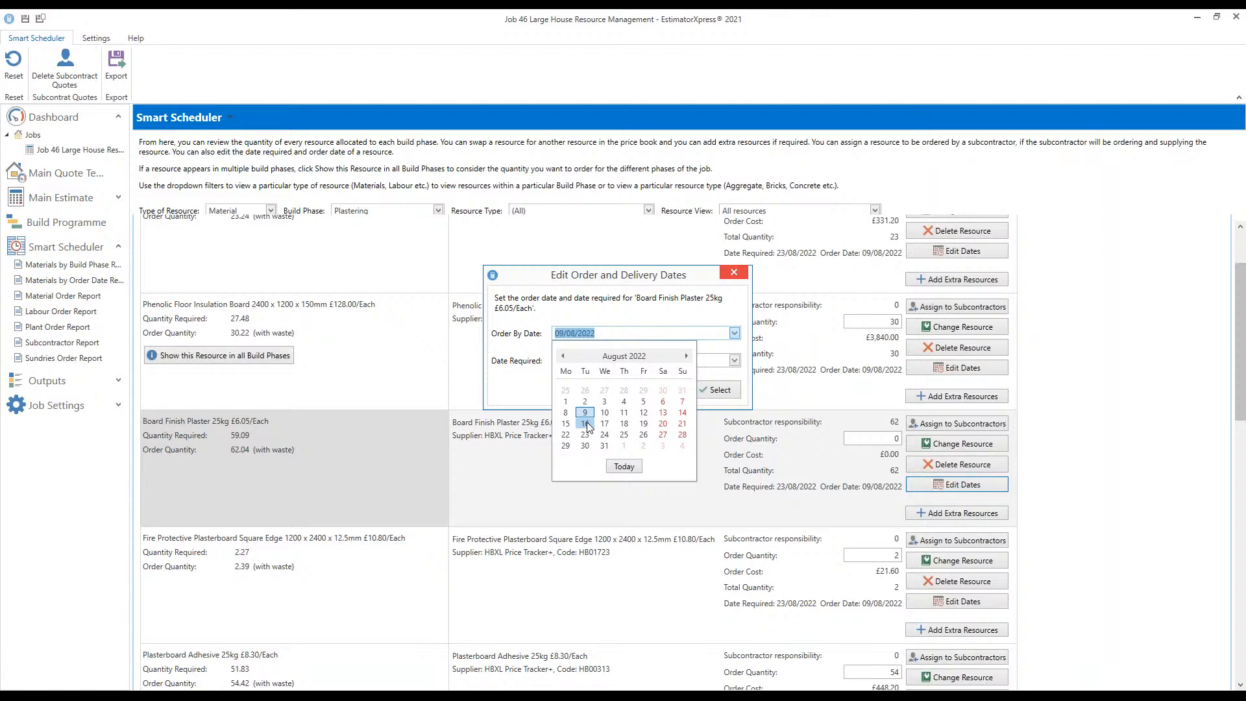
click(585, 401)
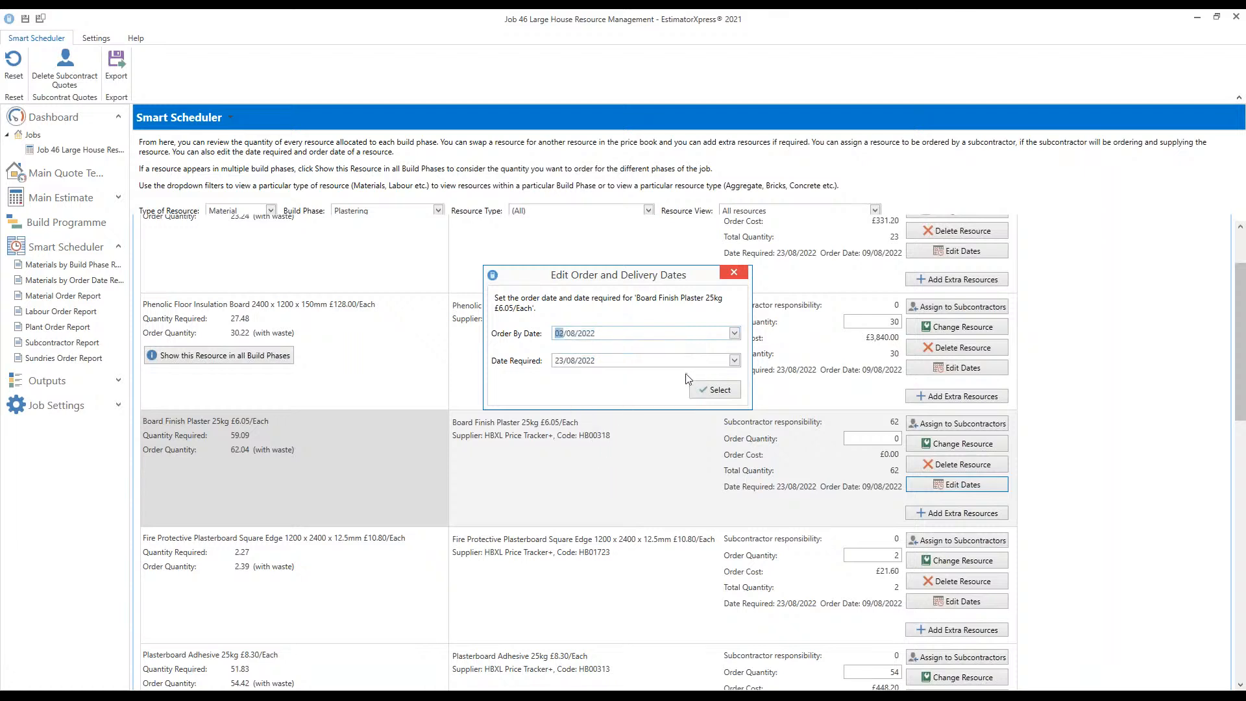
click(716, 391)
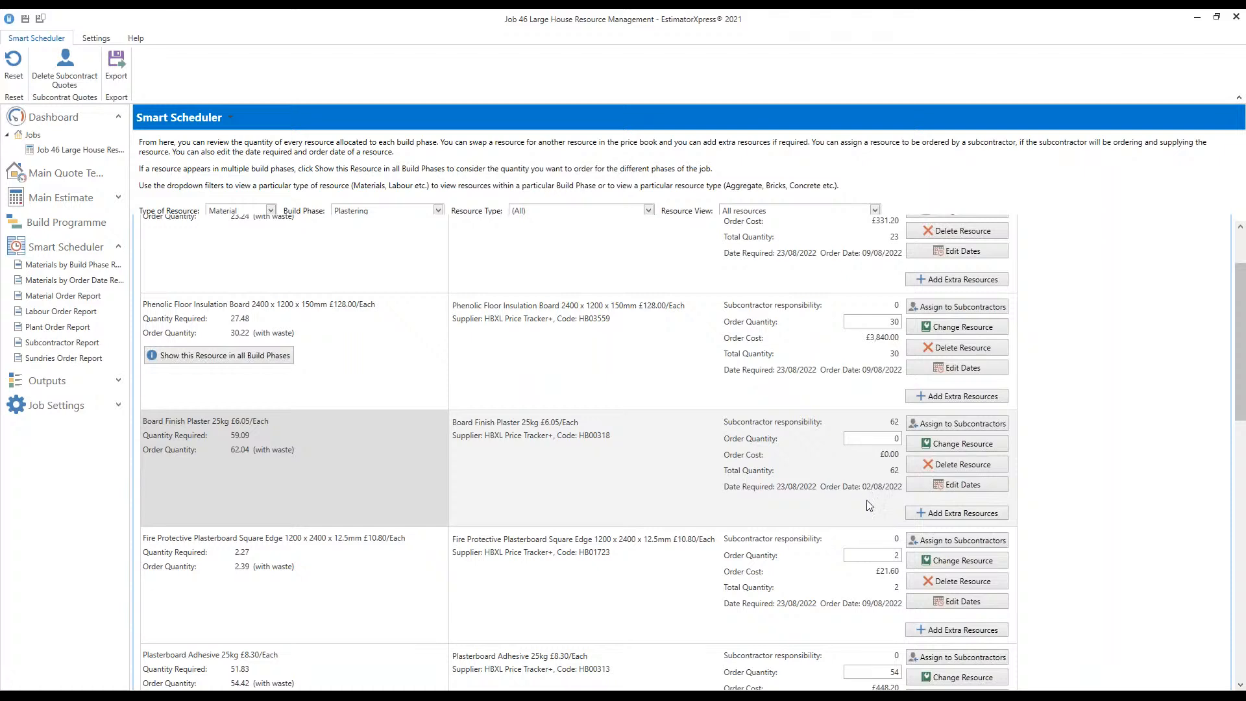
click(936, 513)
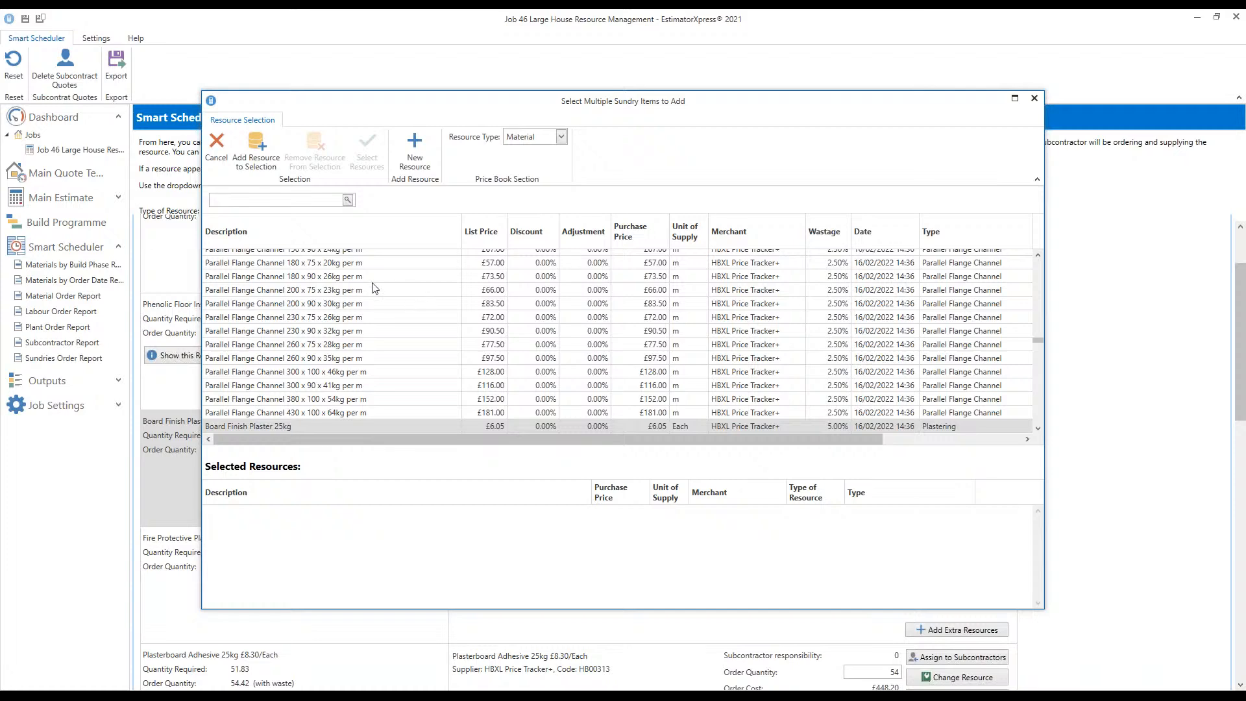
click(224, 150)
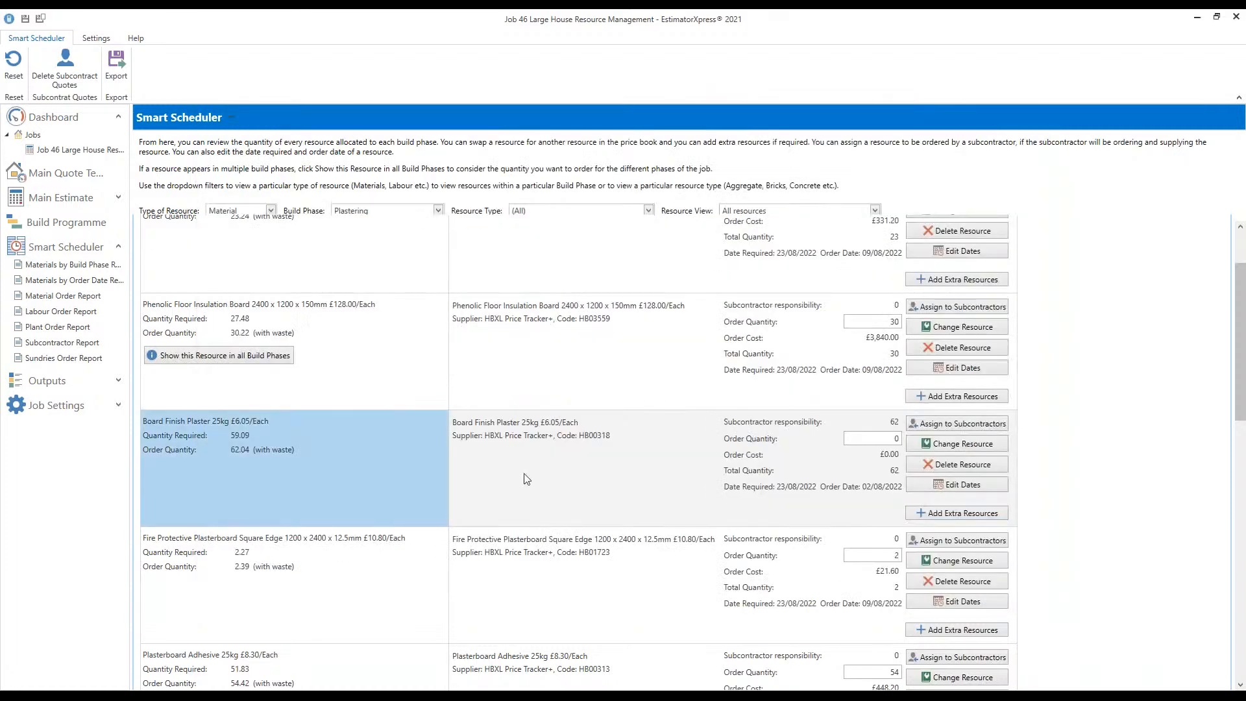
click(959, 446)
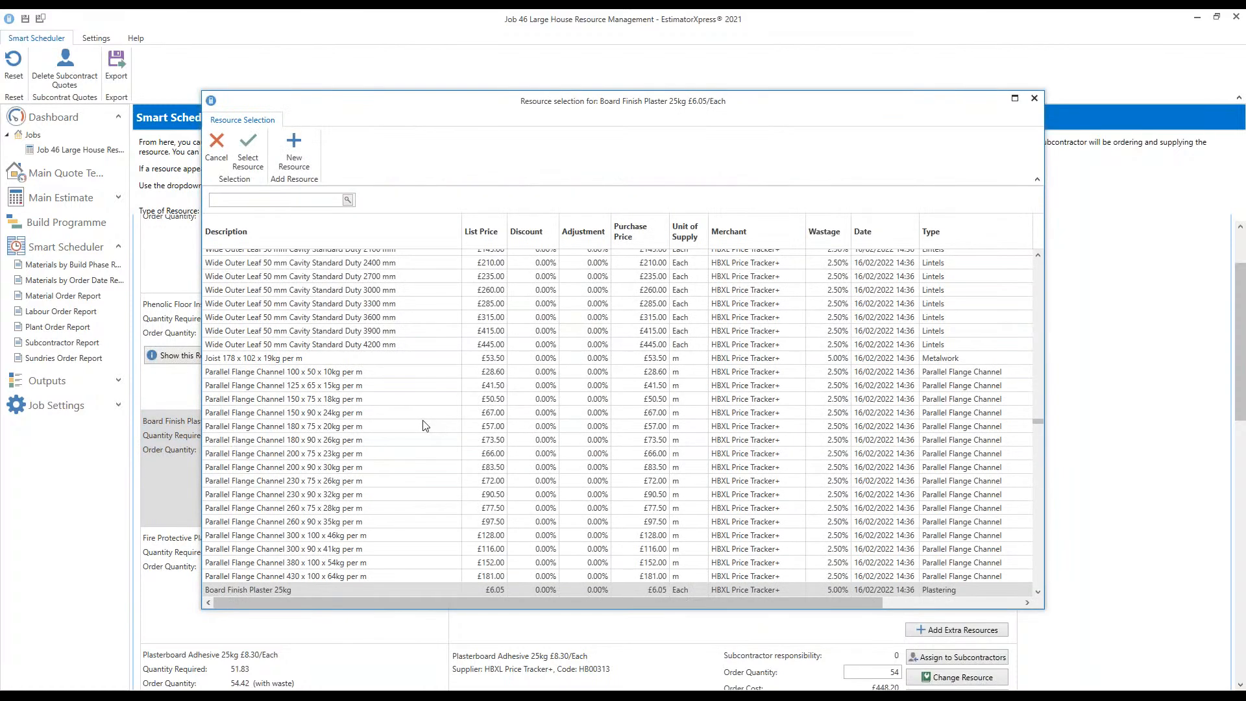
click(1034, 99)
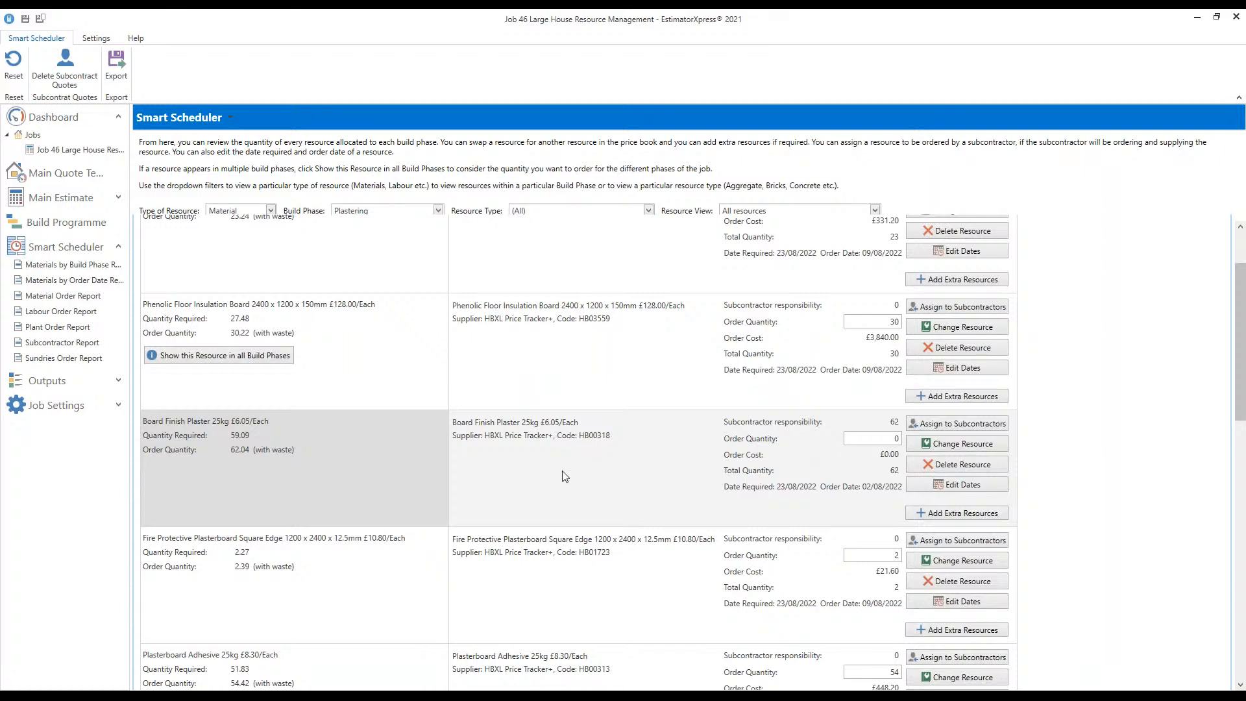
Start a new replacement resource based on Board Finish Plaster 25kg and describe it as "Fancy Board Finish Plaster 25kg"
click(957, 448)
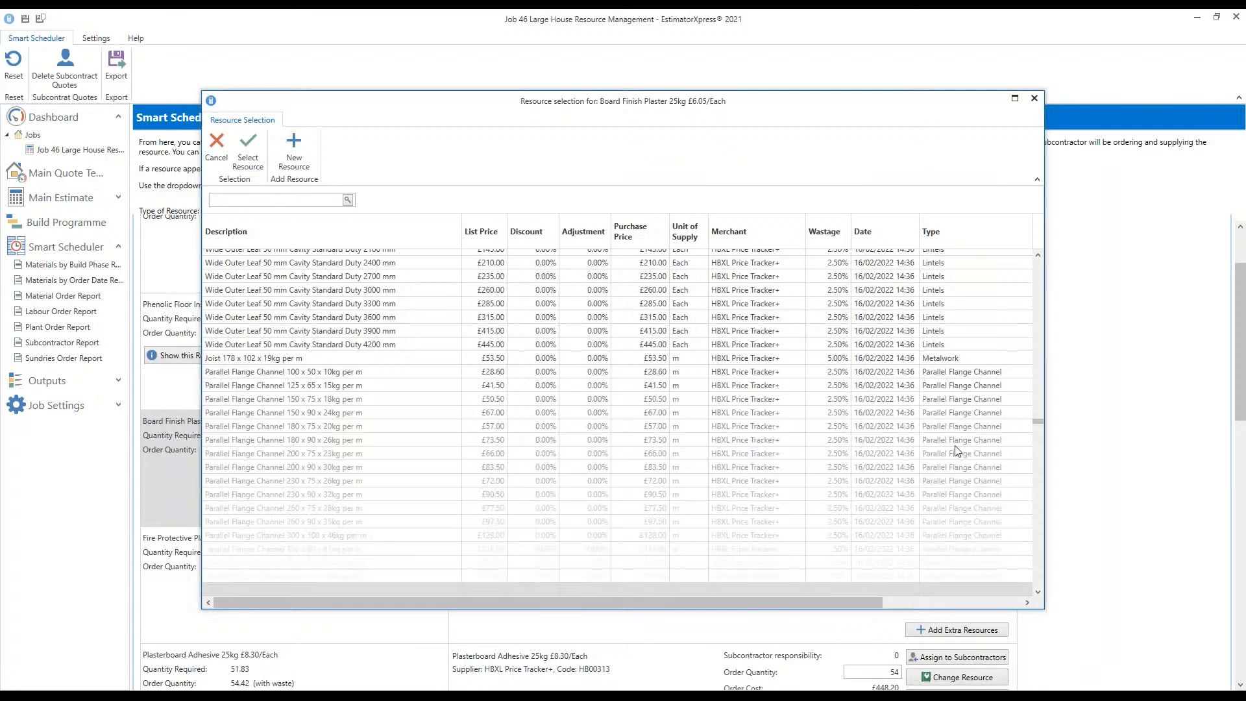
click(294, 149)
click(715, 137)
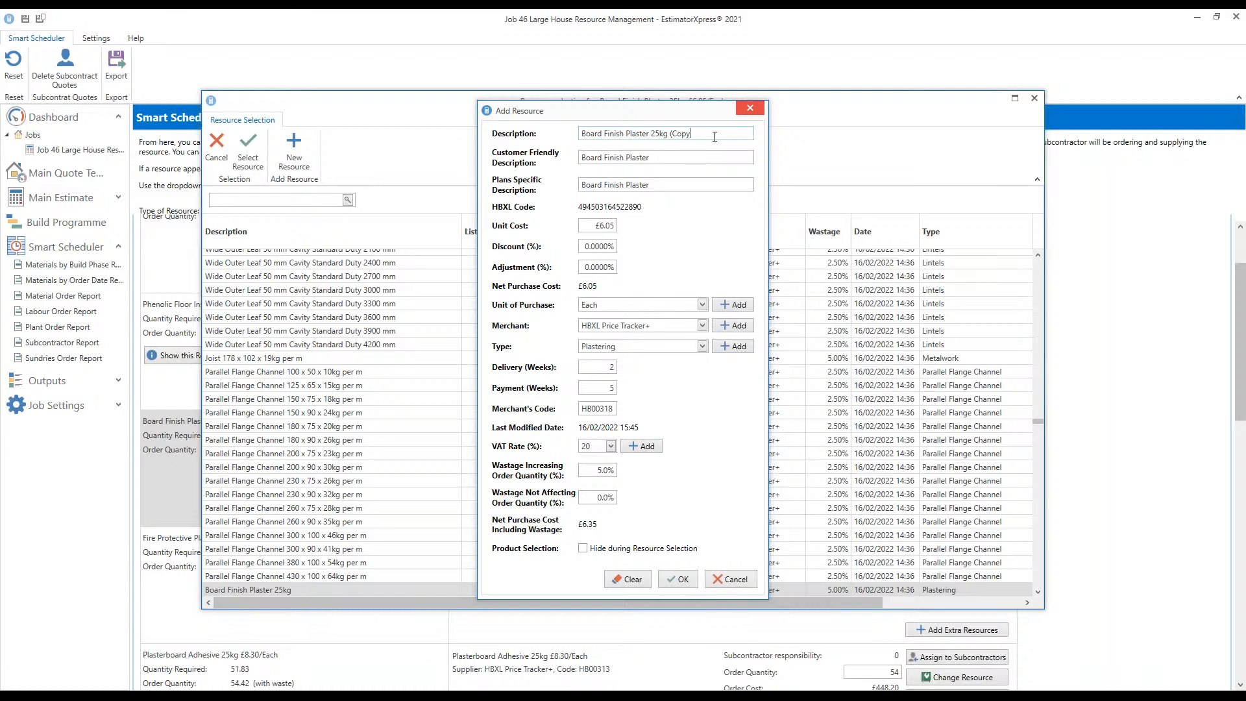
key(BackSpace)
key(BackSpace)
key(BackSpace)
key(BackSpace)
click(582, 135)
text(Fancy)
Set the new resource's merchant to Provisional, save it and swap it in for the Board Finish Plaster 25kg
click(700, 329)
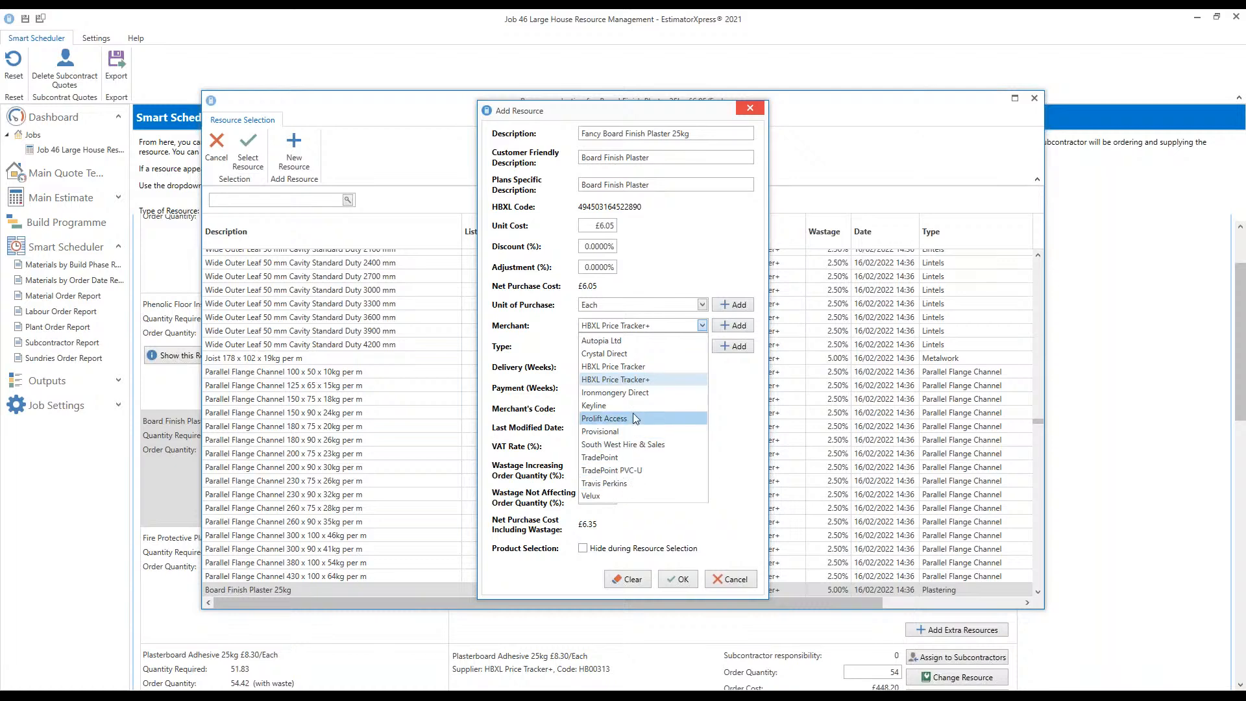
click(613, 433)
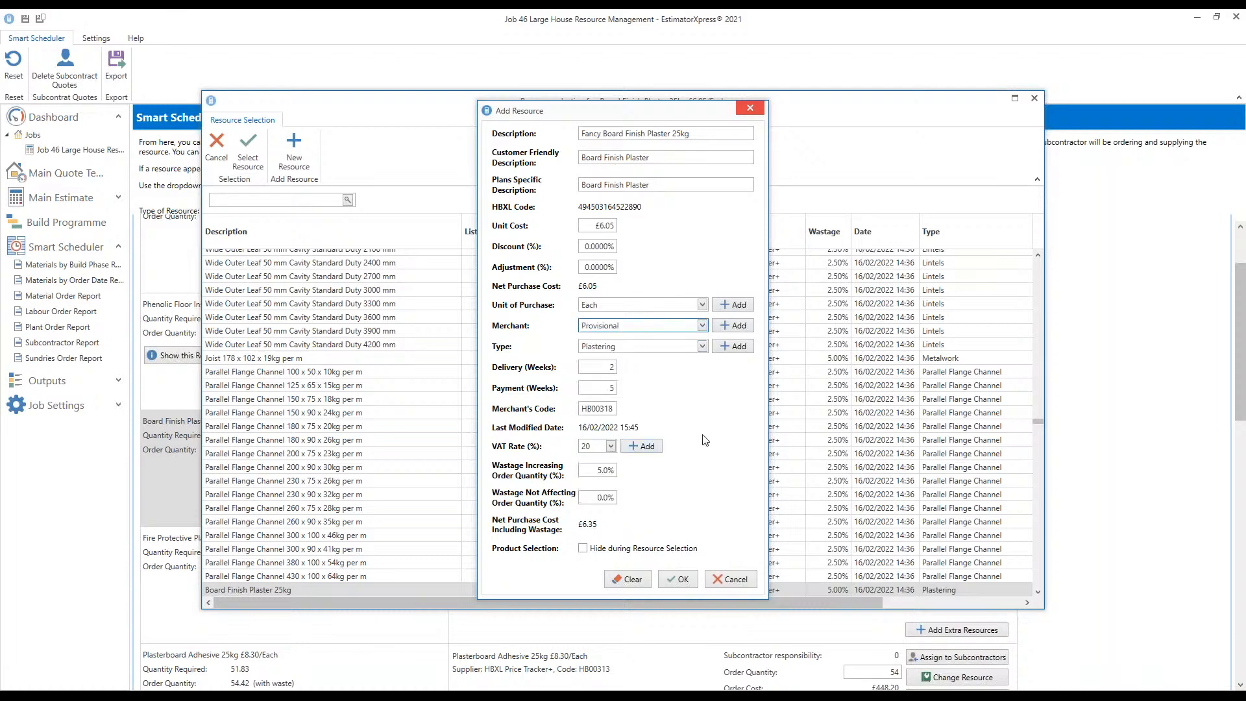
click(682, 579)
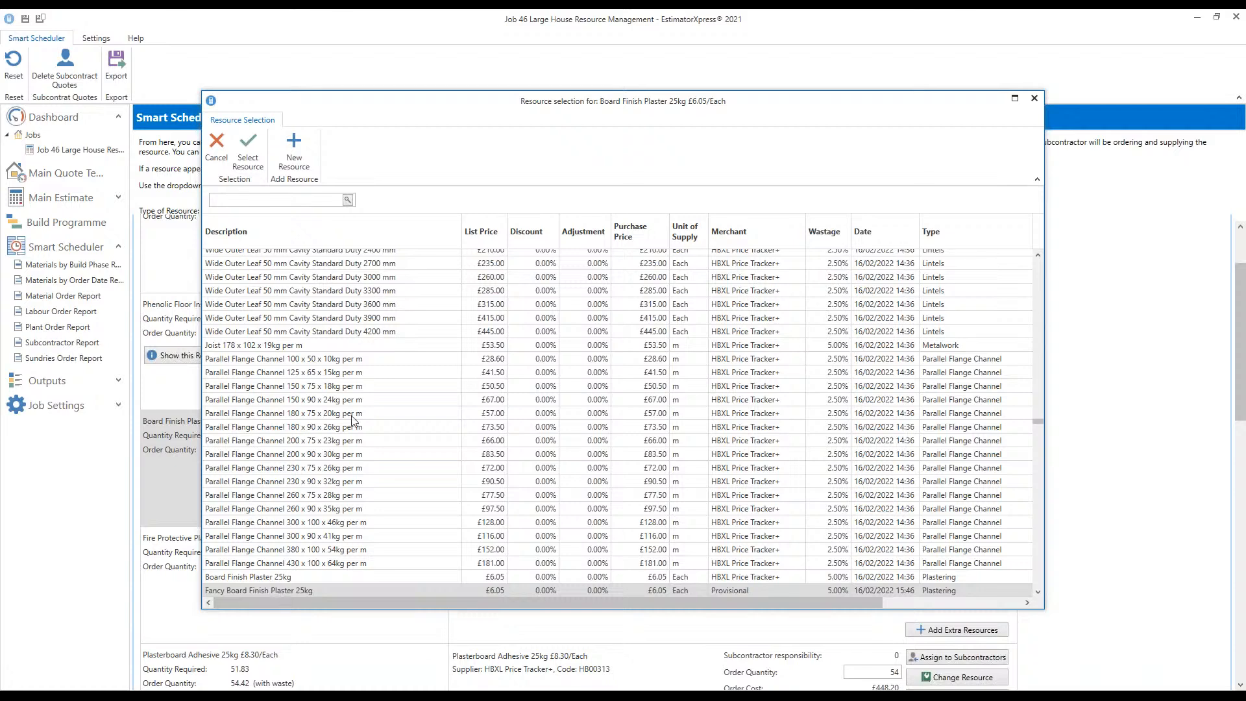
click(245, 151)
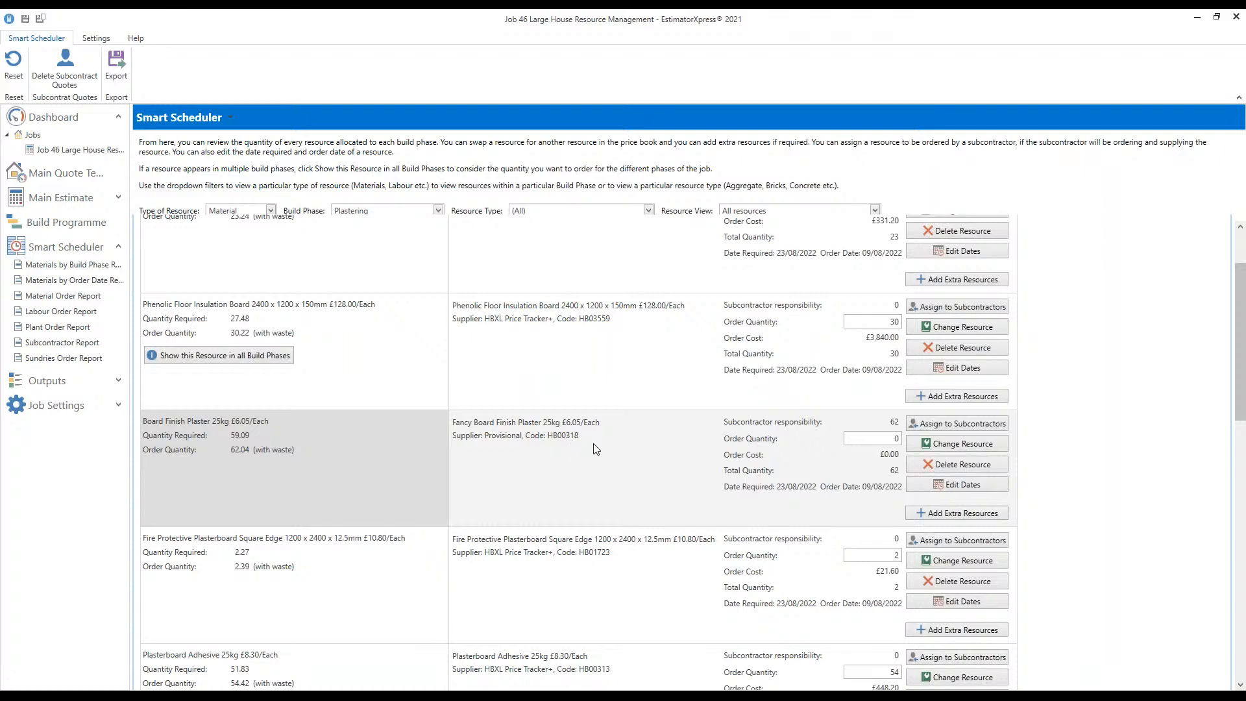
Filter the scheduled materials to the Roof Tiling build phase
scroll(596, 449, down, 4)
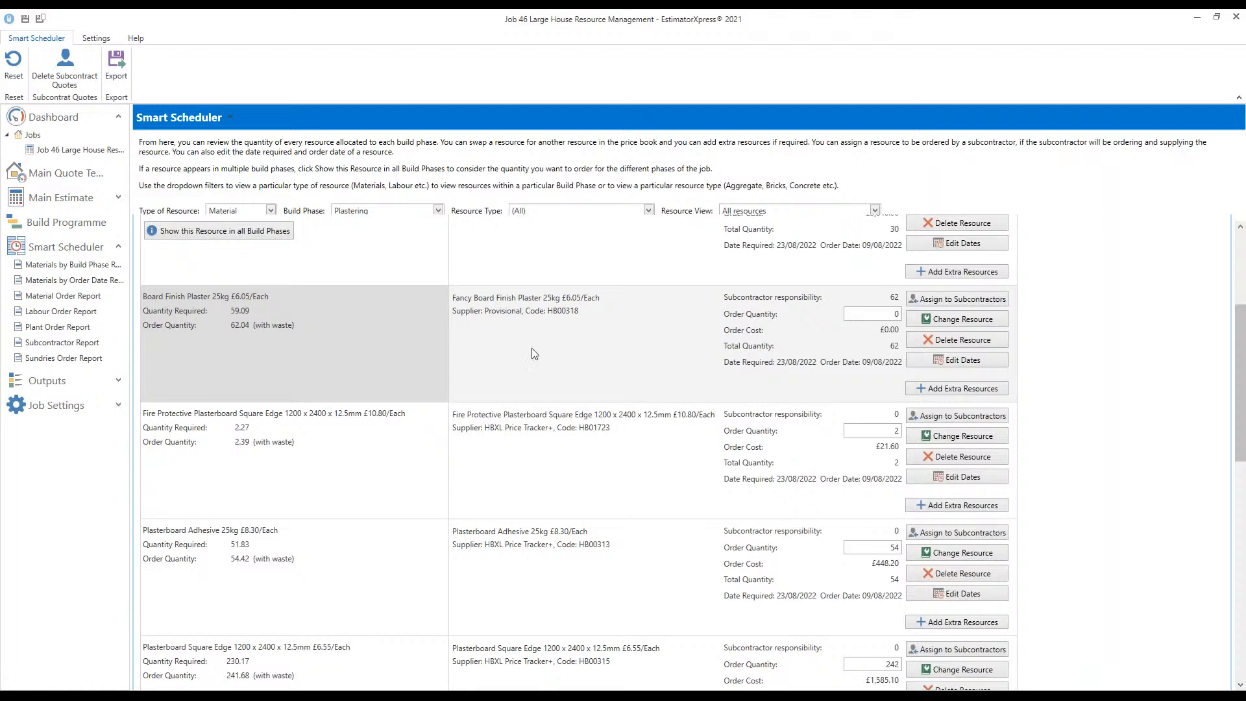
scroll(560, 356, down, 1)
scroll(562, 356, down, 1)
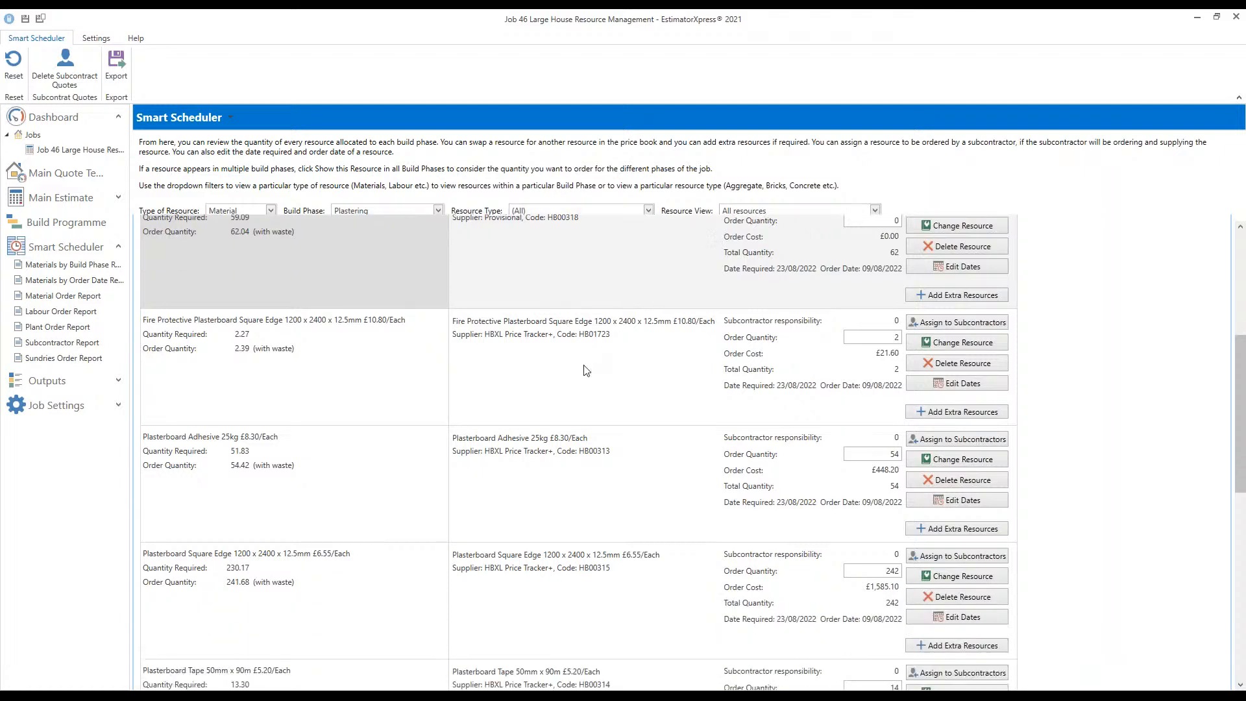
scroll(586, 370, down, 2)
scroll(555, 374, down, 4)
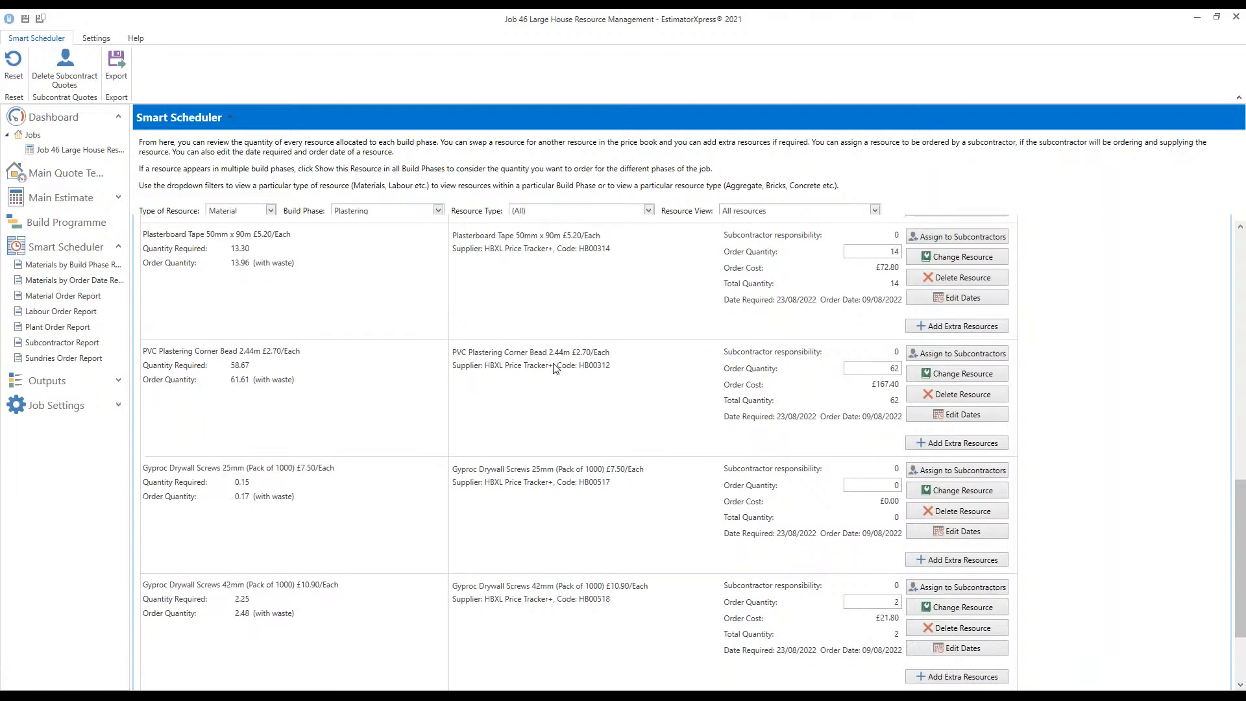
click(439, 210)
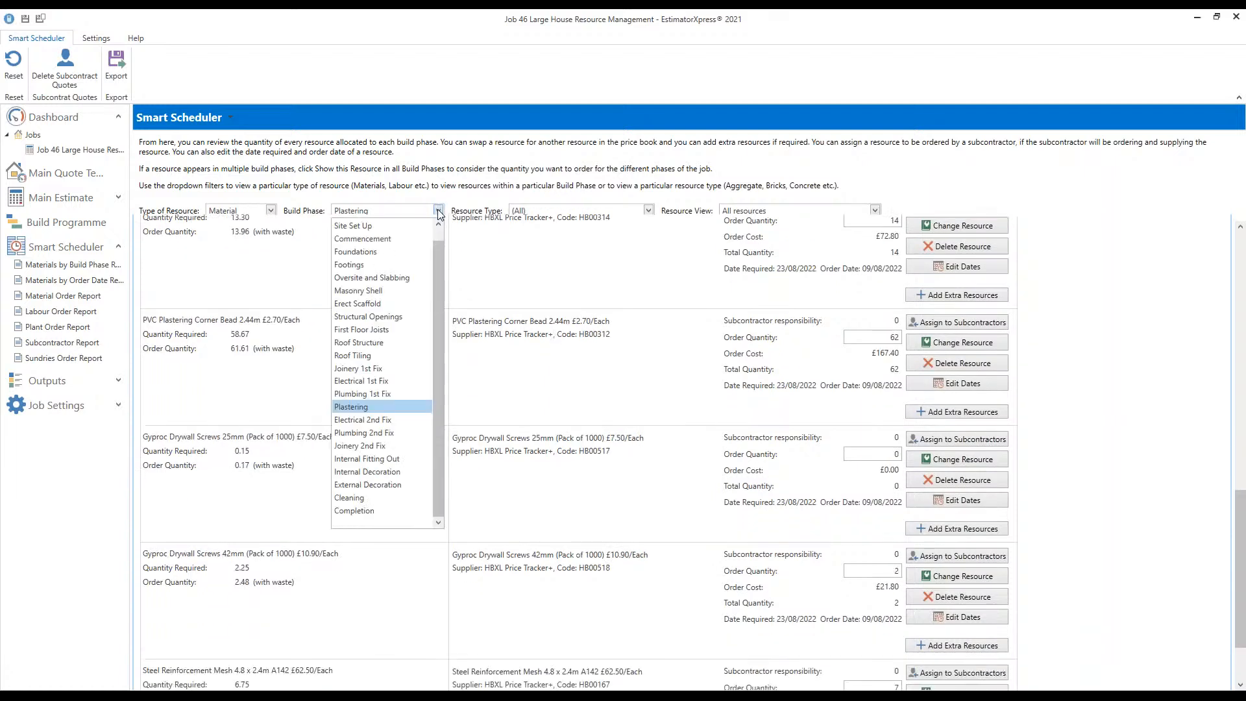
drag(438, 256, 441, 235)
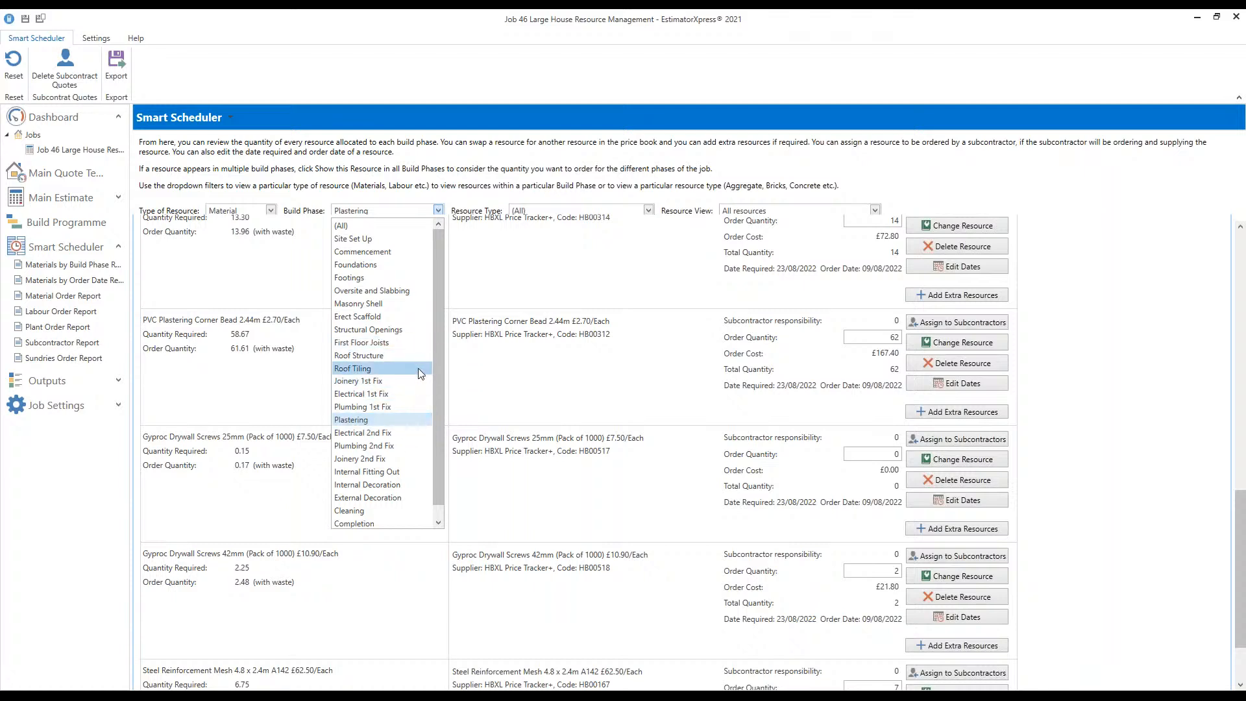
scroll(418, 368, down, 1)
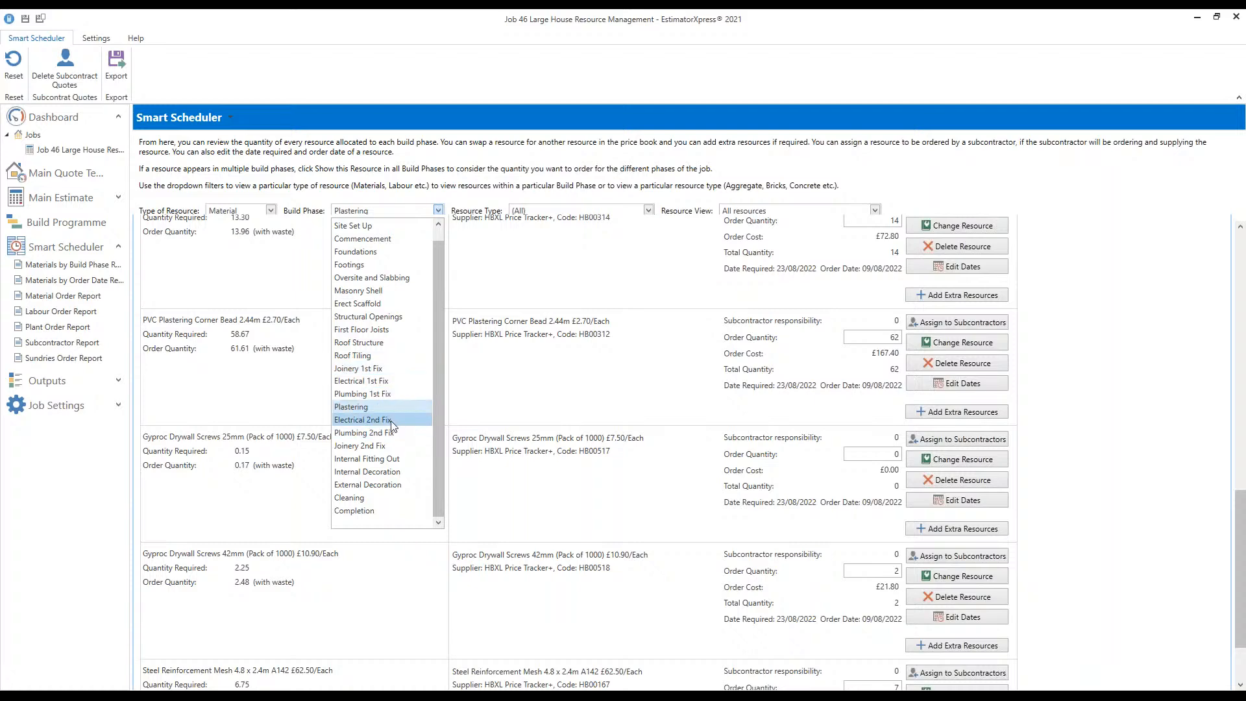
click(378, 356)
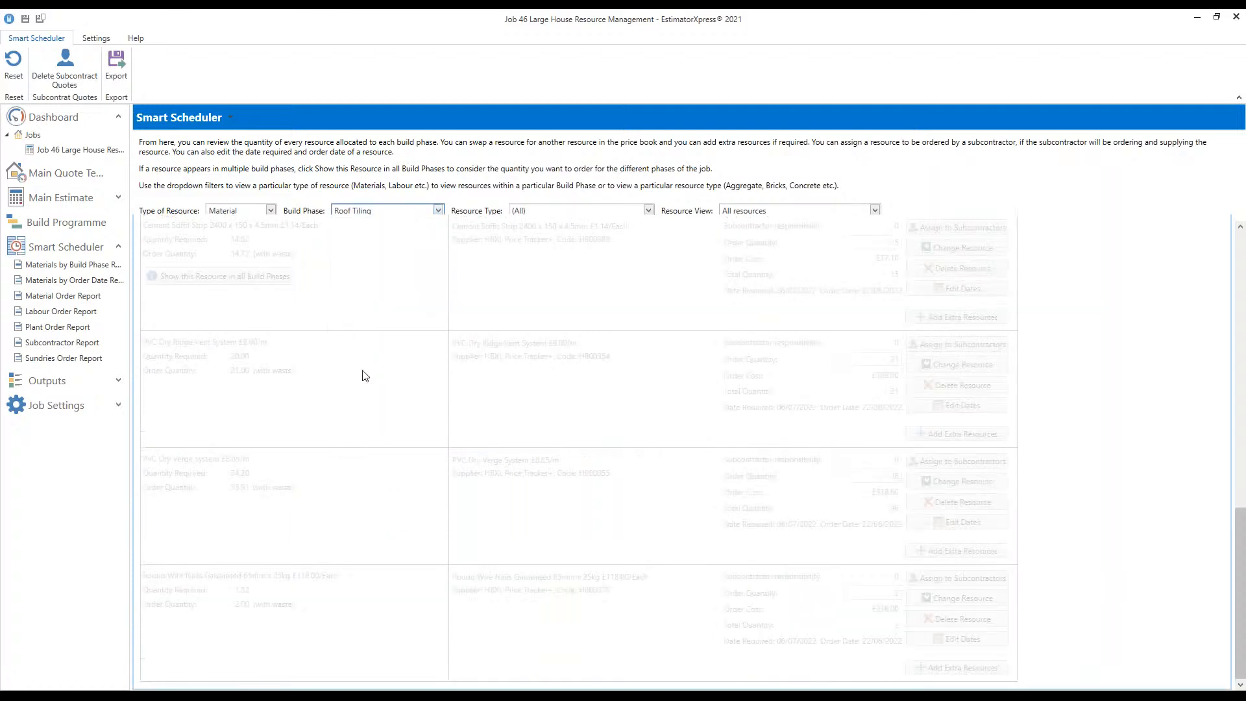
scroll(456, 362, up, 8)
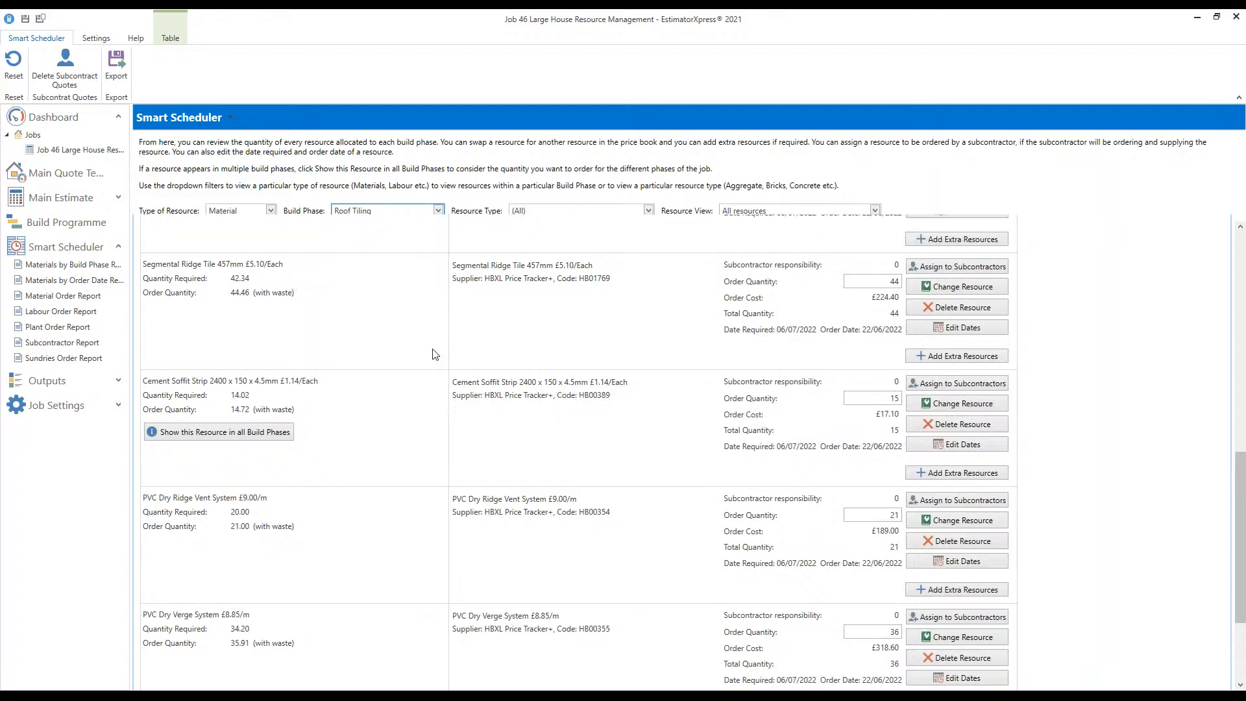
scroll(436, 354, up, 3)
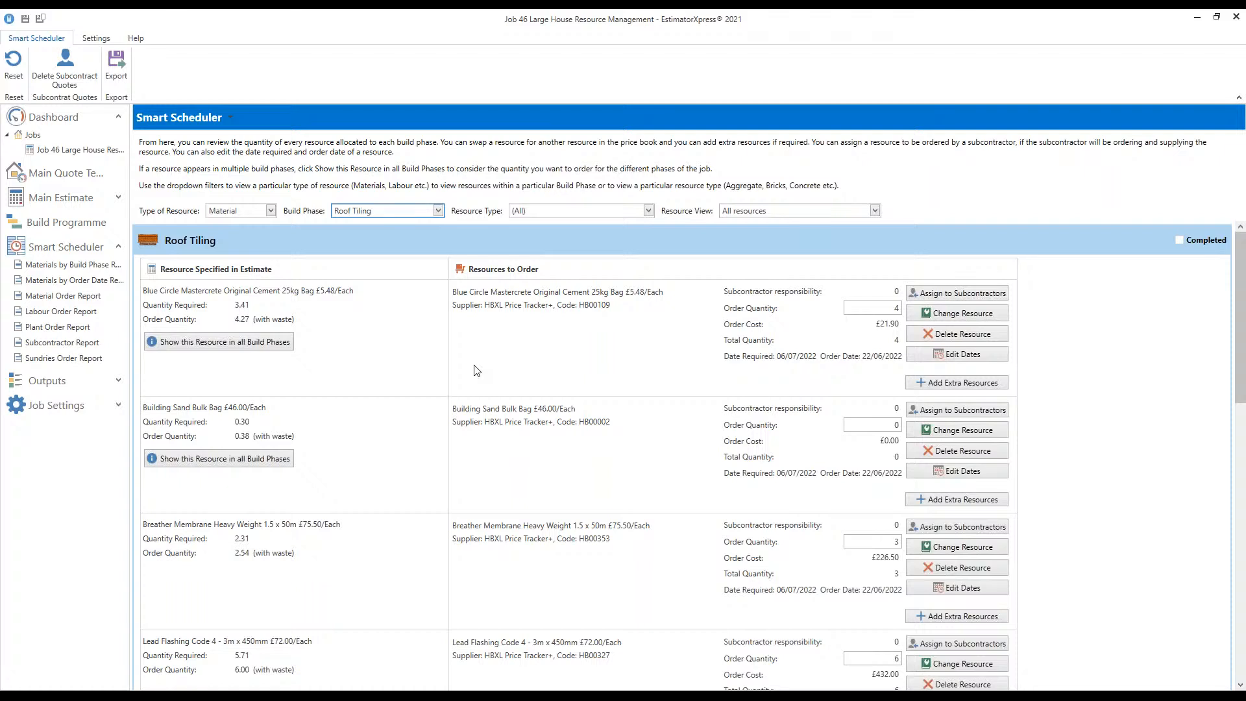
Check which build phases of the job use the Building Sand Bulk Bag
scroll(413, 372, down, 3)
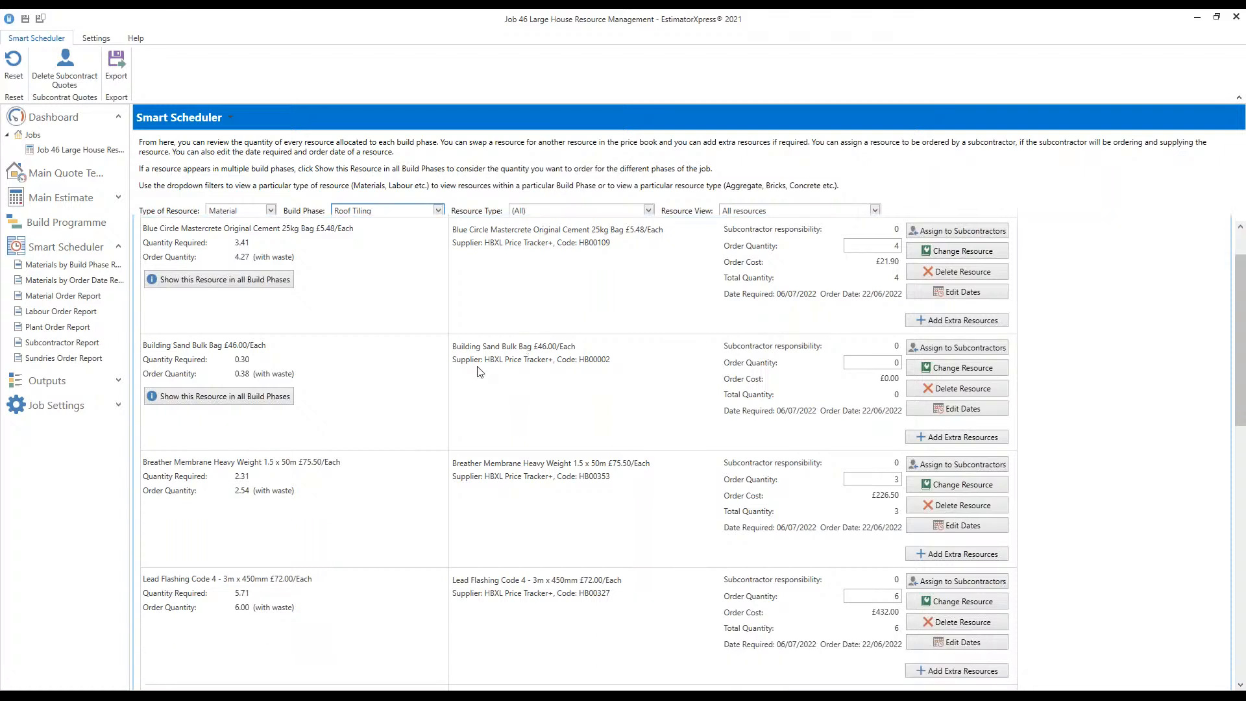
click(211, 370)
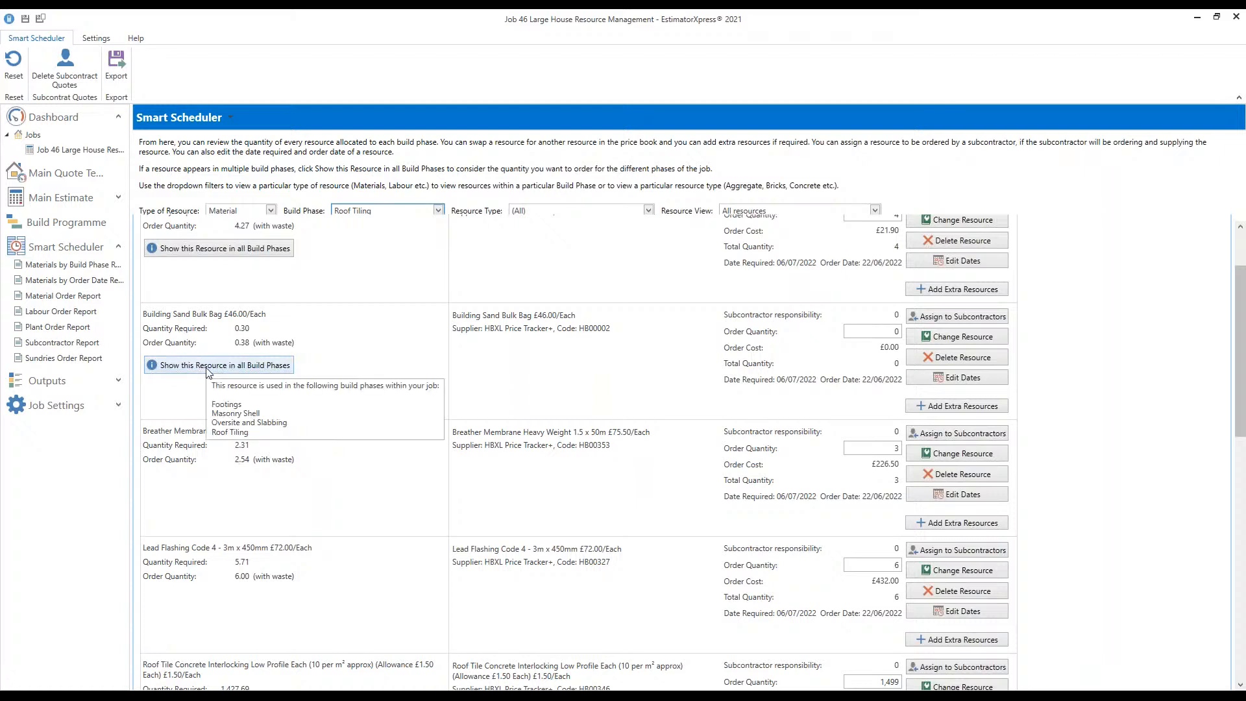
mouse_move(224, 376)
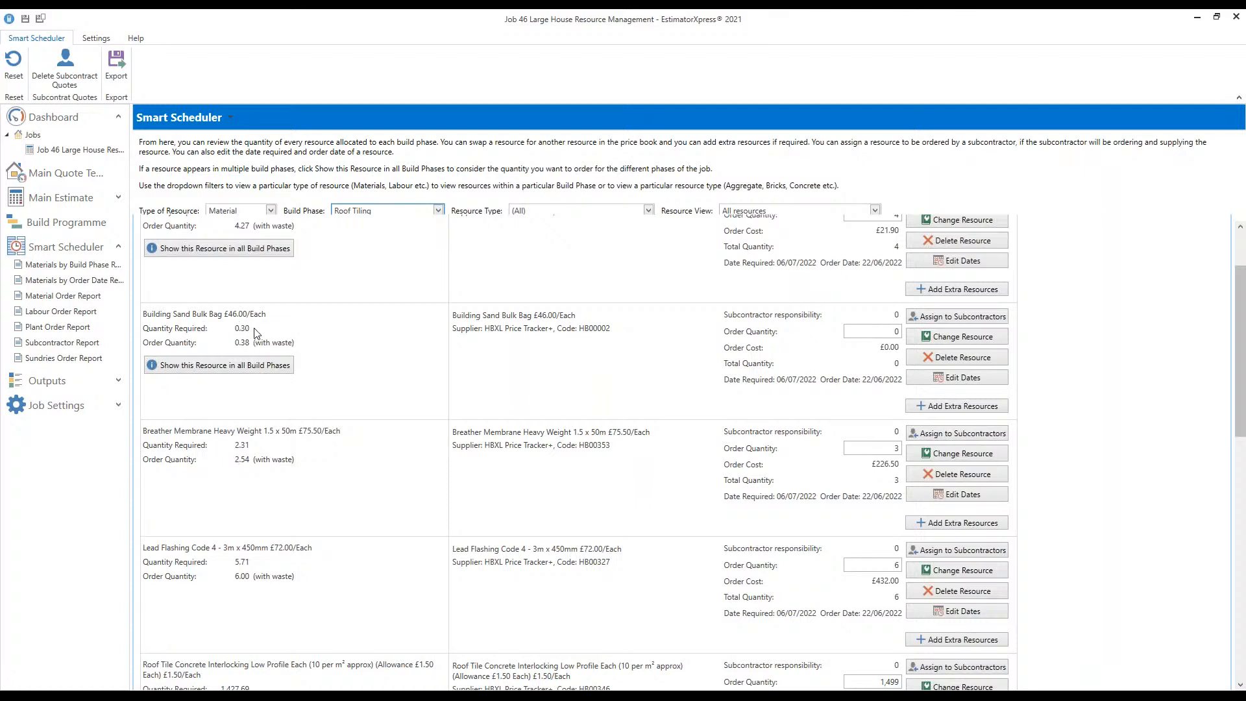
From the Building Sand Bulk Bag's subcontractor assignment, add a subcontract quote for contractor "Roofing Firm" with the work description "Roof"
click(321, 332)
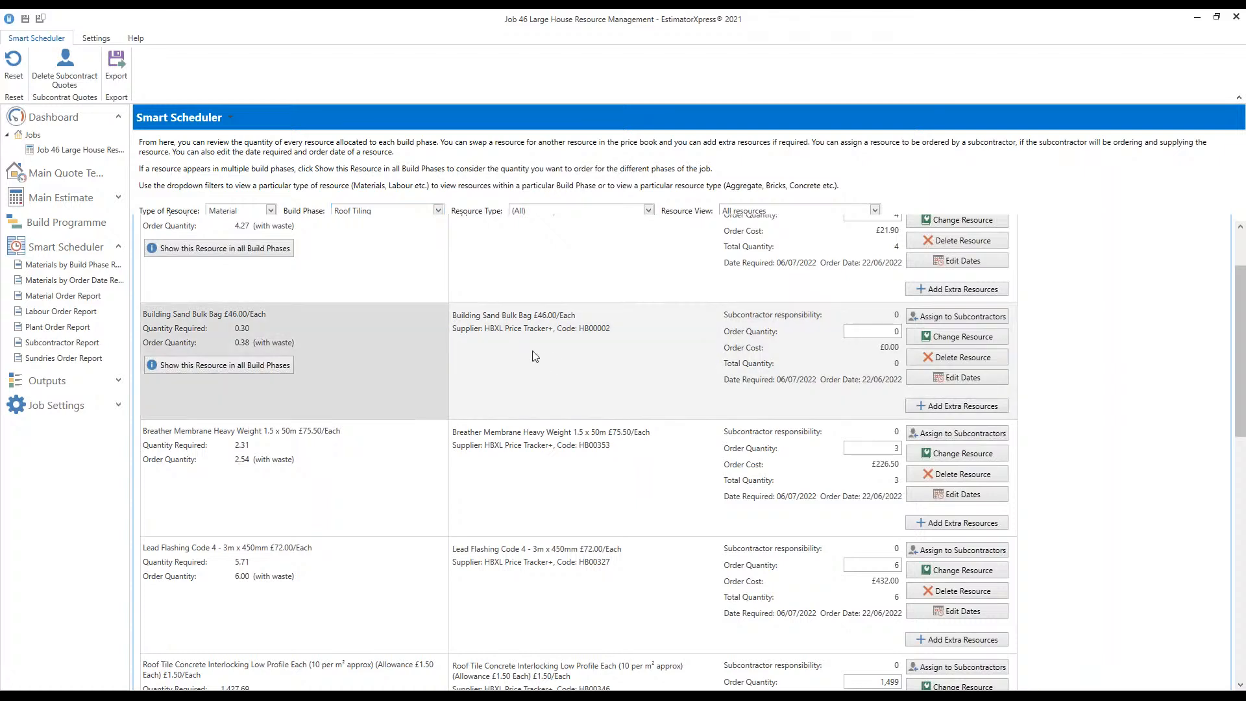
click(929, 318)
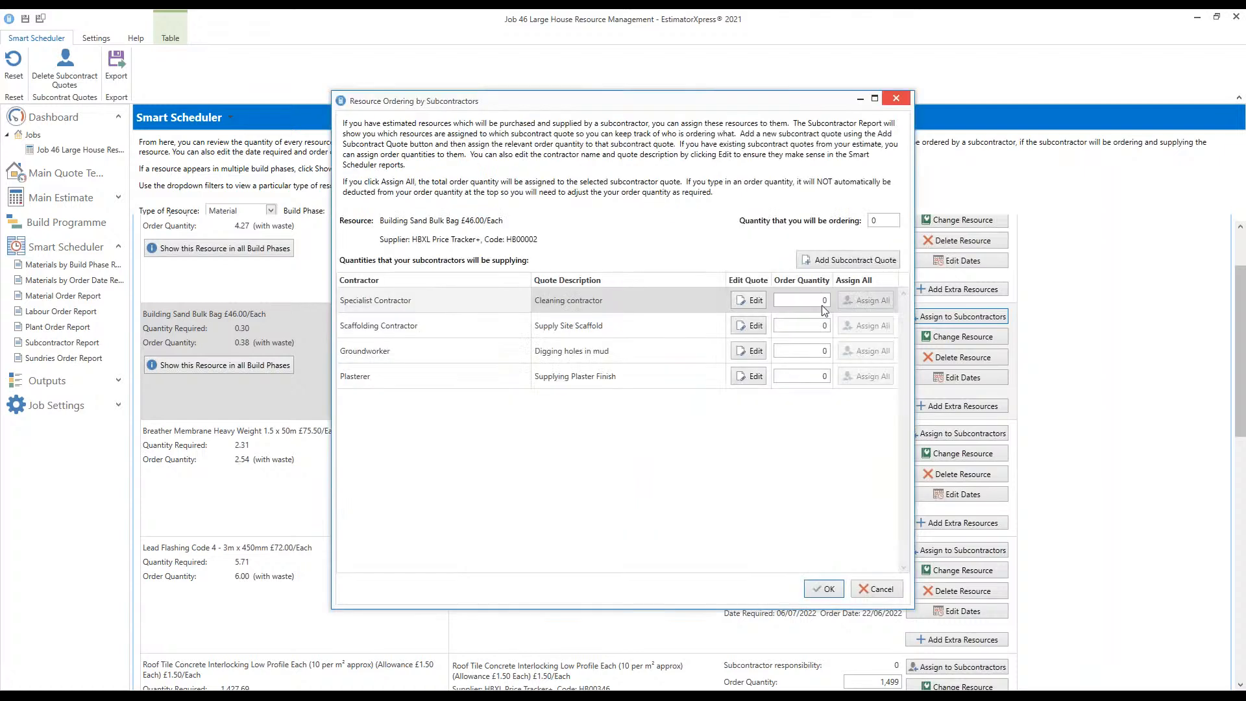
click(848, 260)
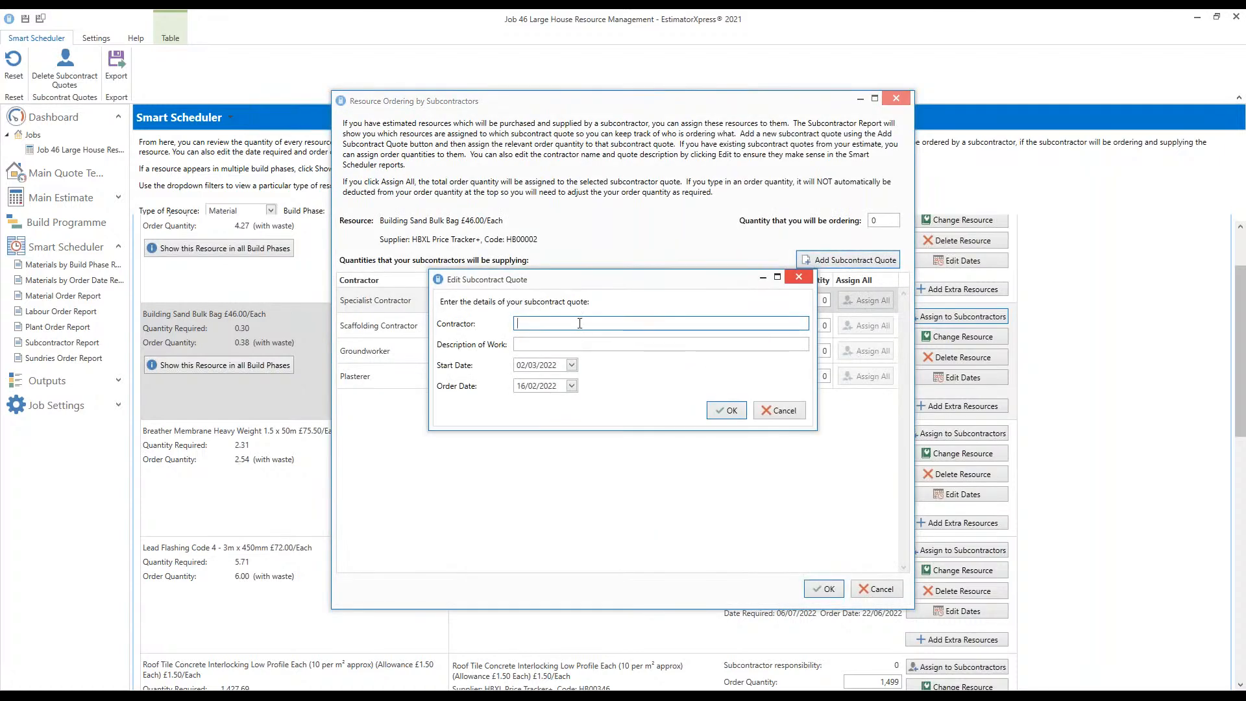
text(Roofing Firm)
click(594, 345)
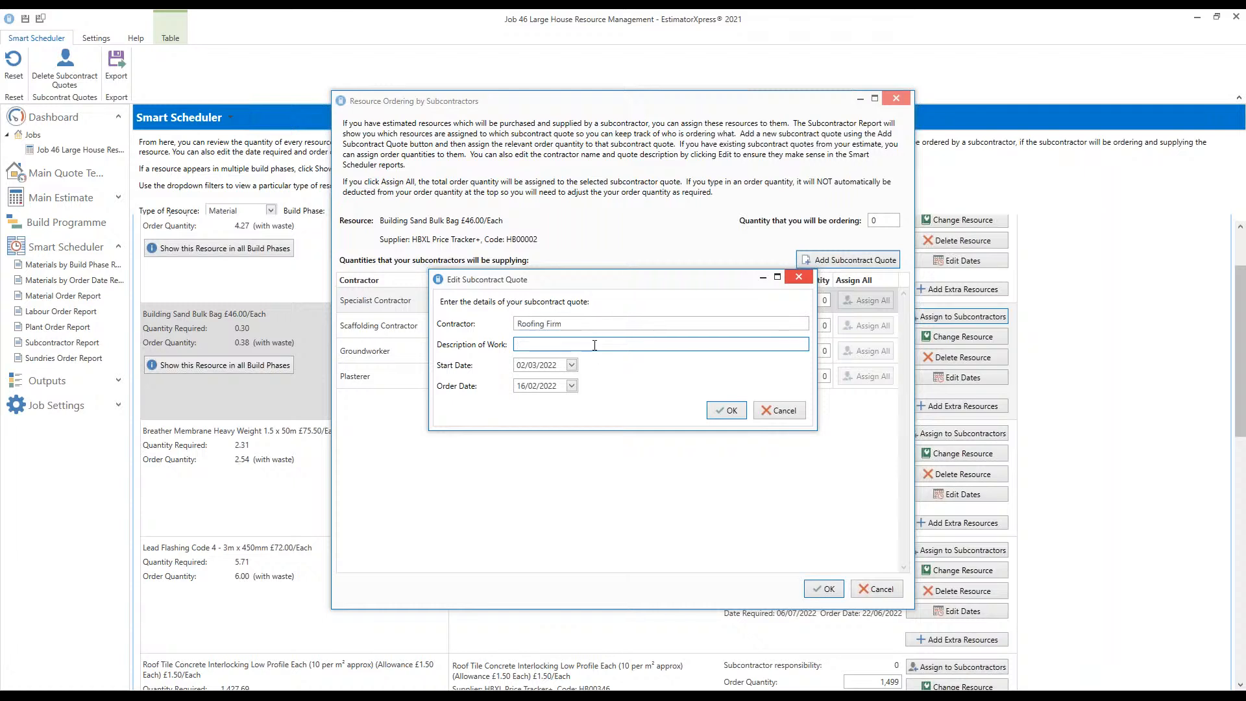
text(Roof)
click(727, 410)
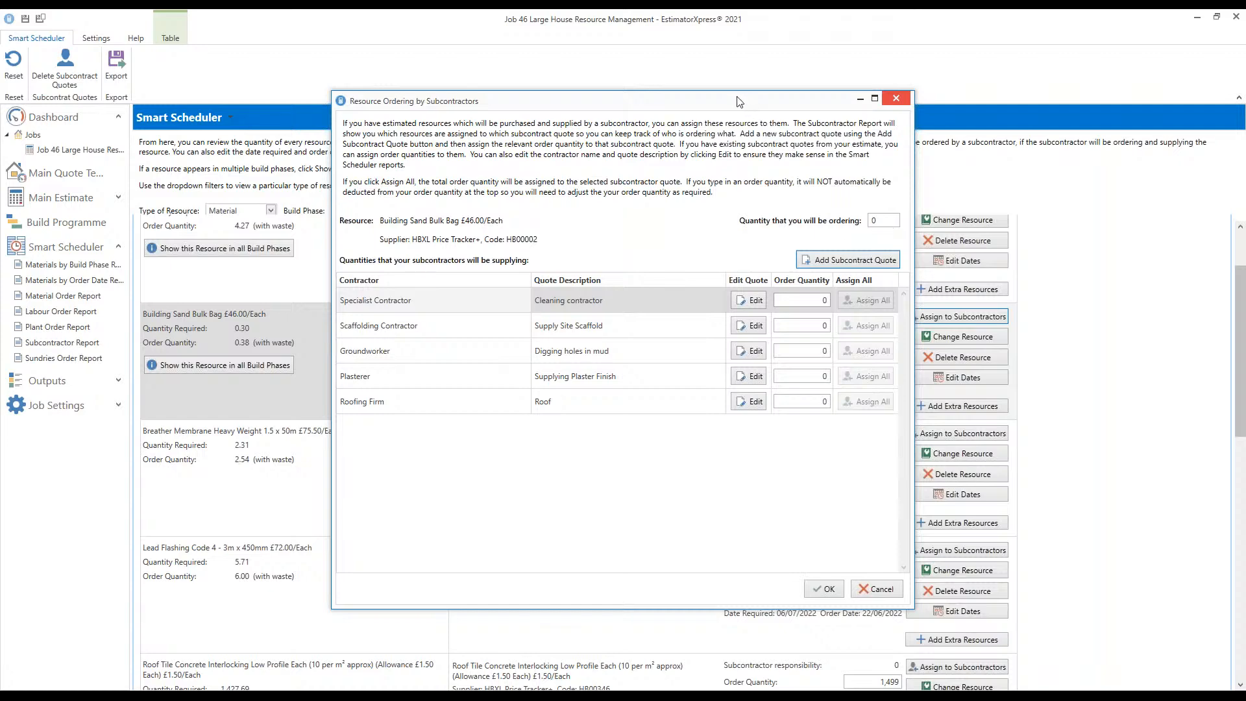
drag(736, 102, 573, 149)
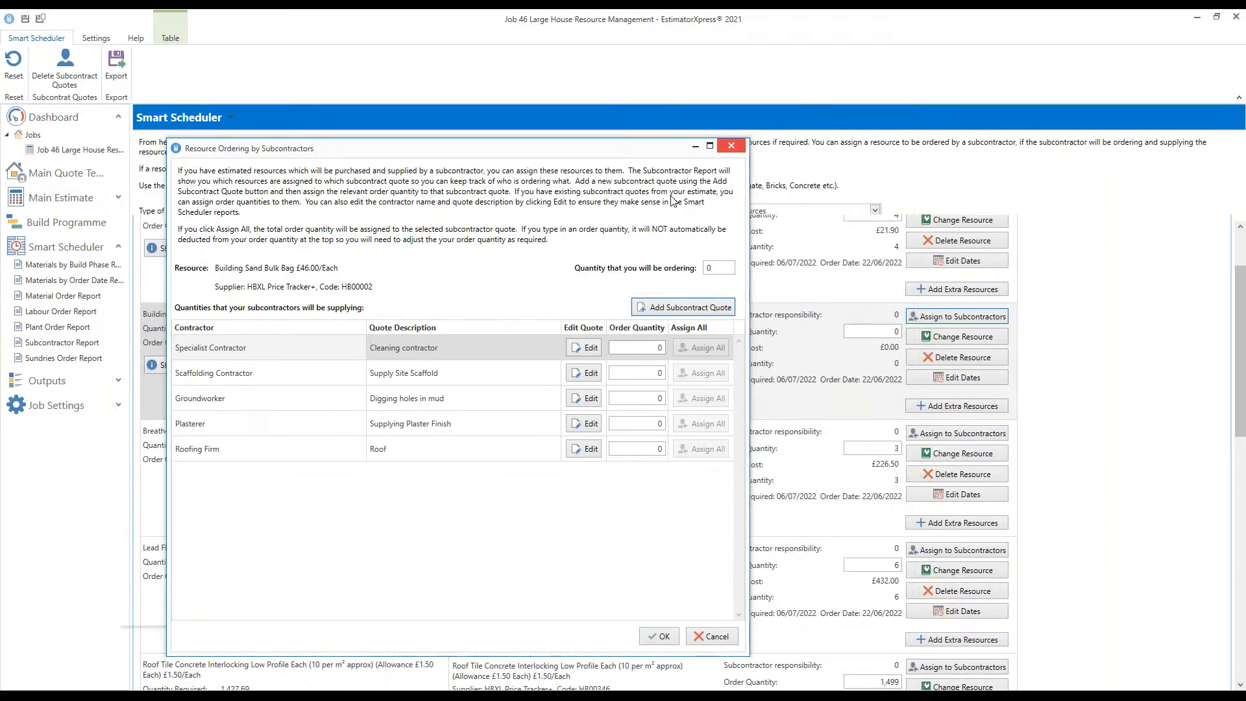
drag(673, 201, 673, 153)
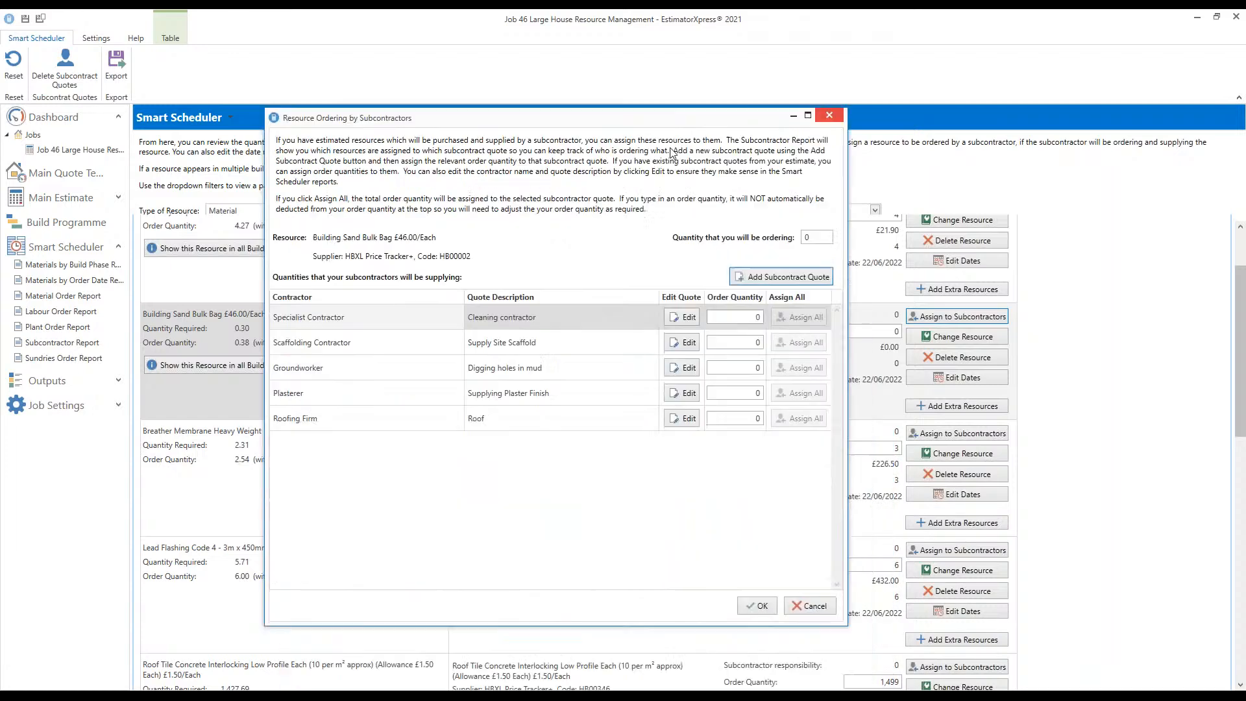
click(758, 607)
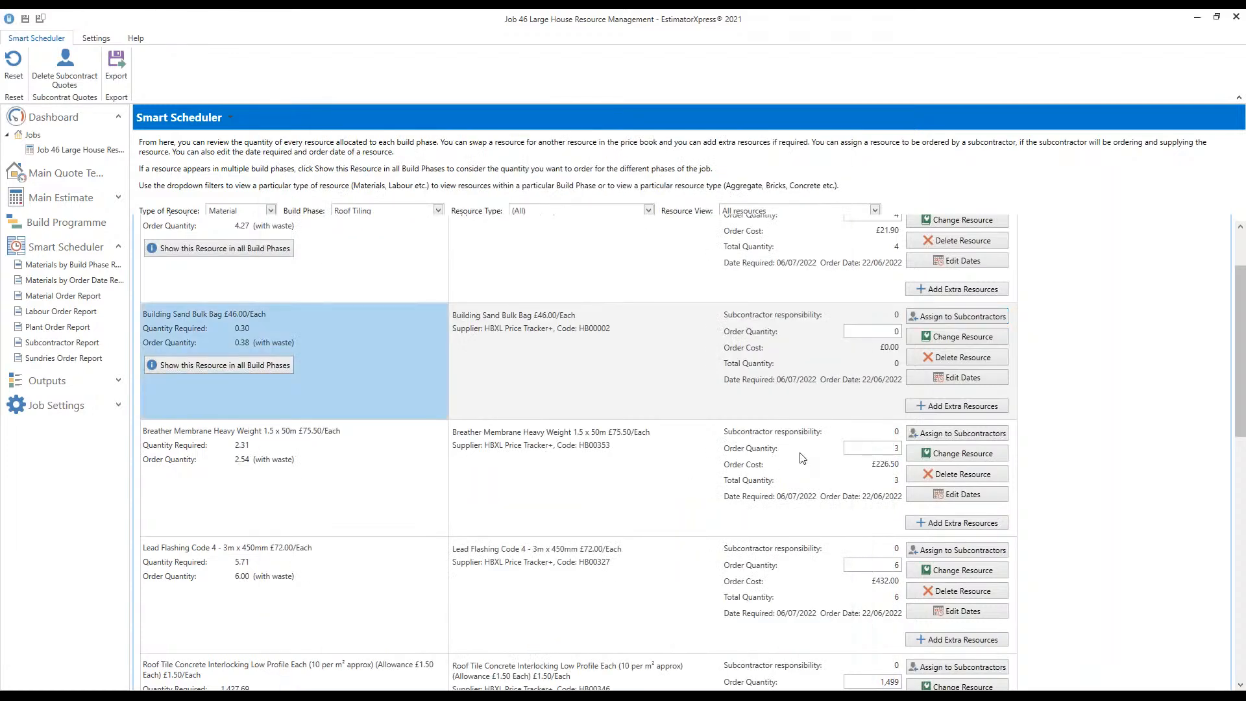
click(503, 470)
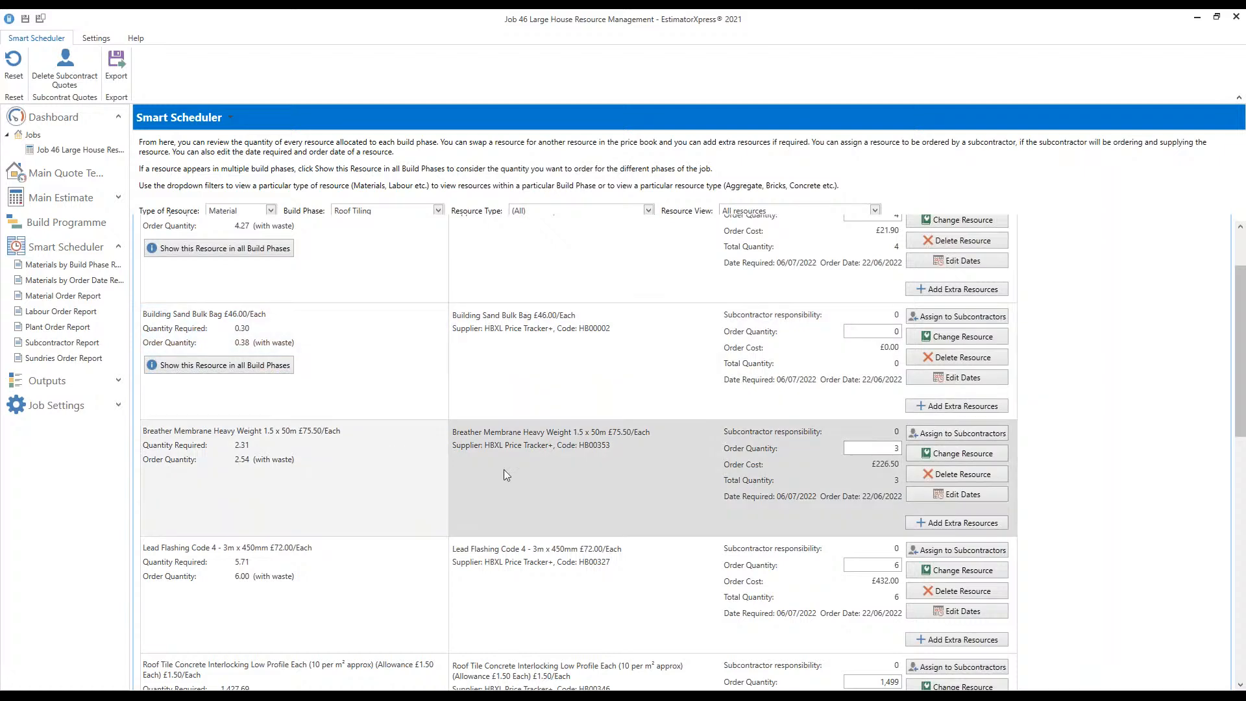
Assign the full order quantities of the Breather Membrane Heavy Weight and the Lead Flashing Code 4 to the Roofing Firm's Roof quote
click(965, 434)
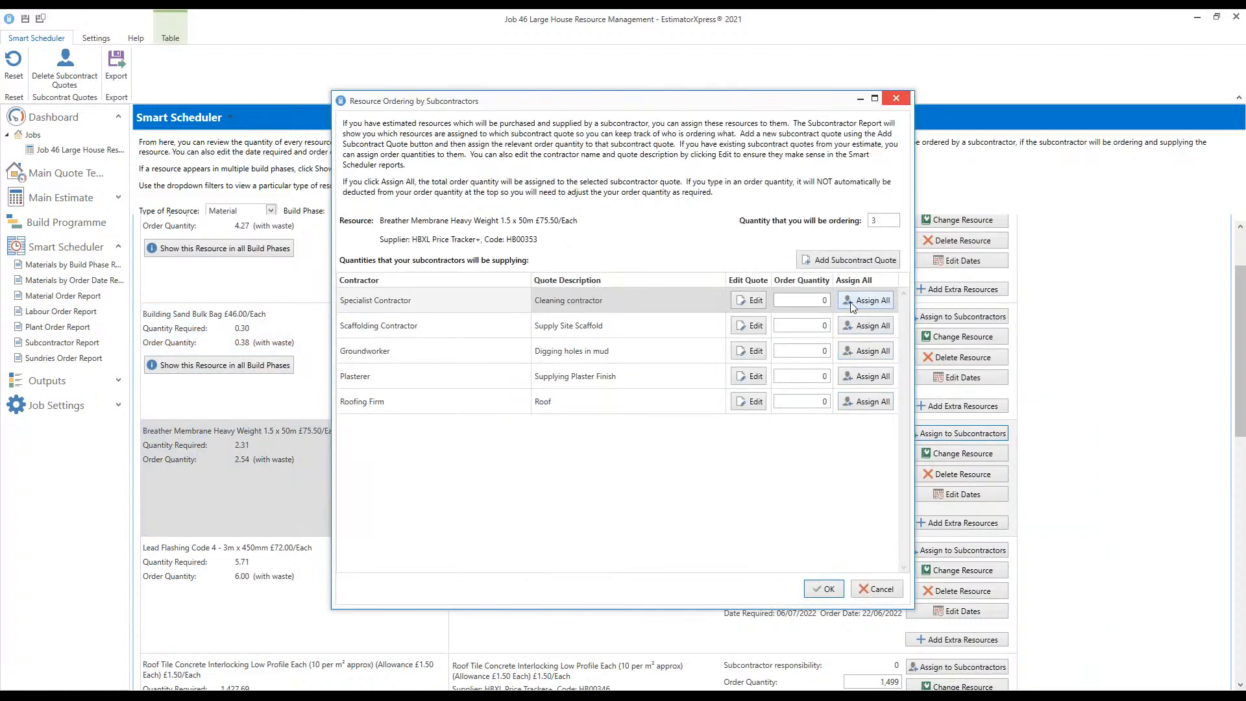
click(871, 402)
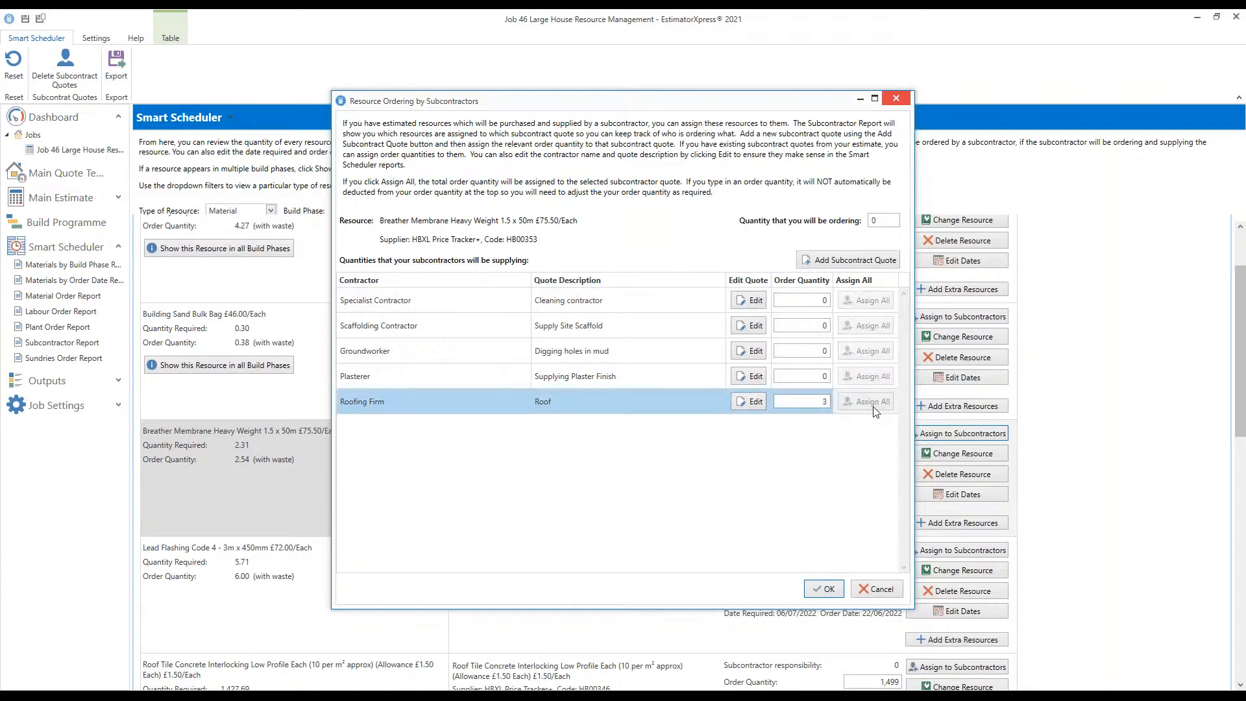
click(825, 589)
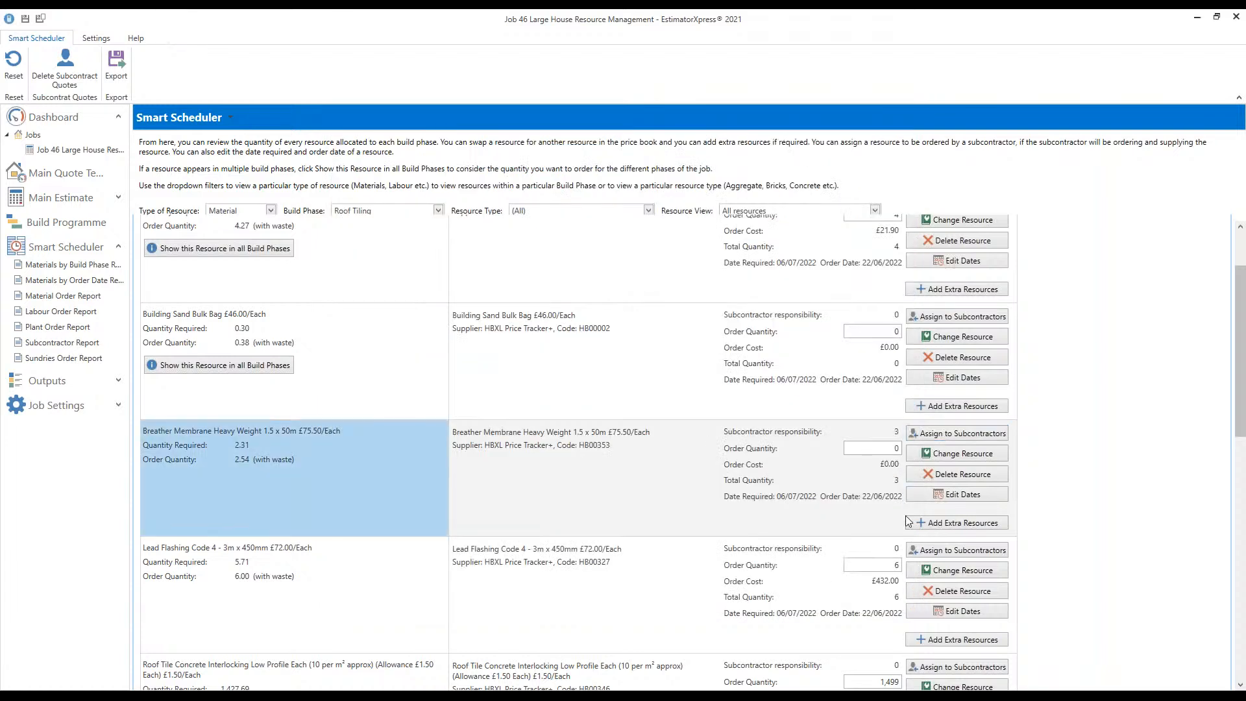
scroll(907, 520, down, 4)
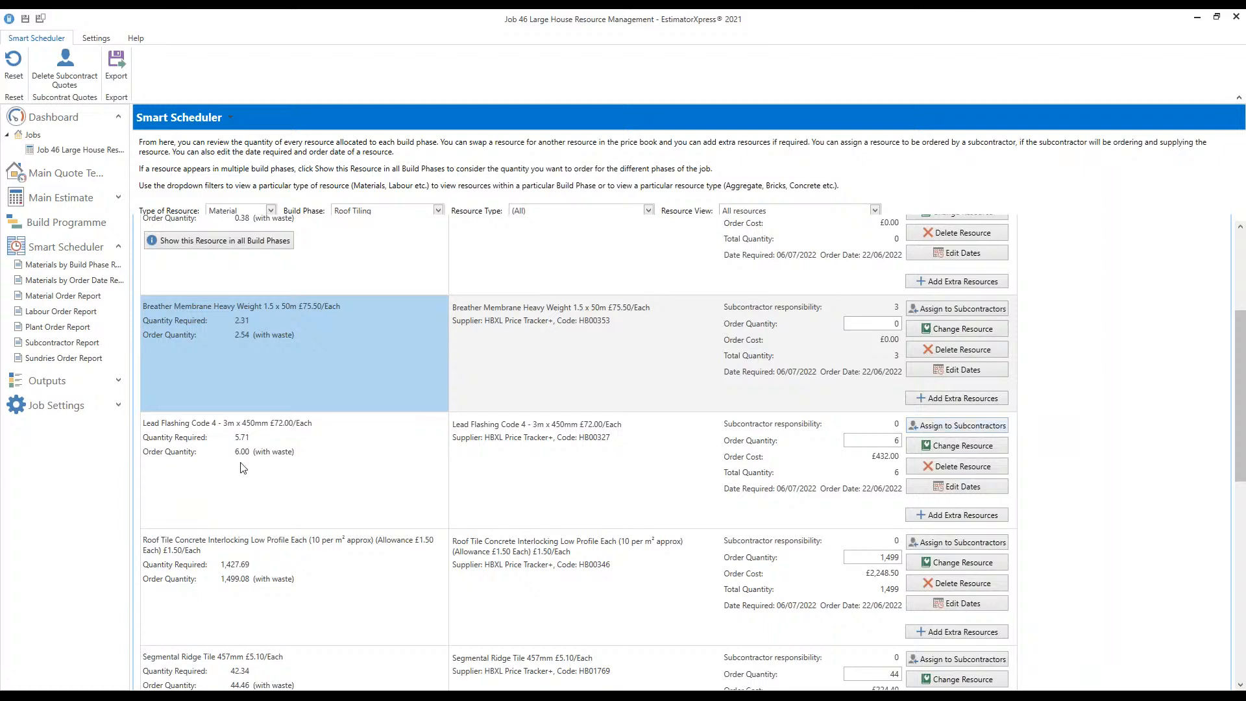
click(938, 431)
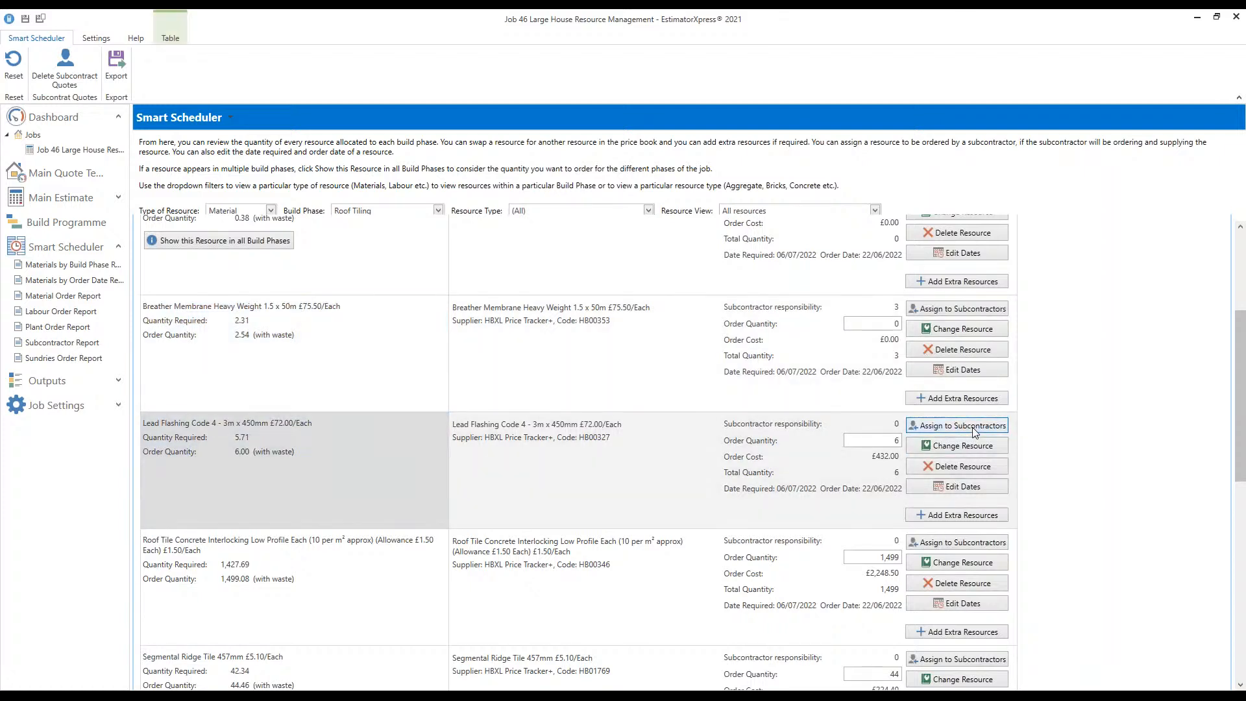
click(869, 402)
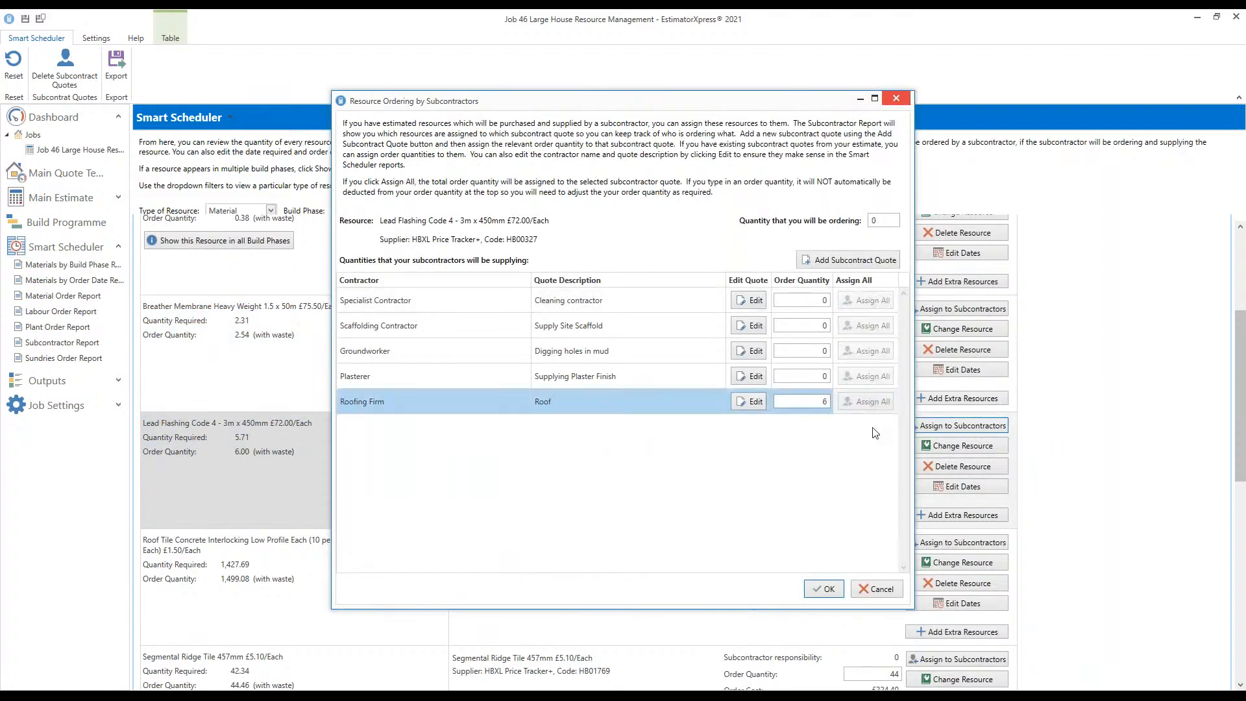
click(823, 589)
Assign the full order quantity of the Roof Tile Concrete Interlocking Low Profile to the Roofing Firm
scroll(415, 500, down, 3)
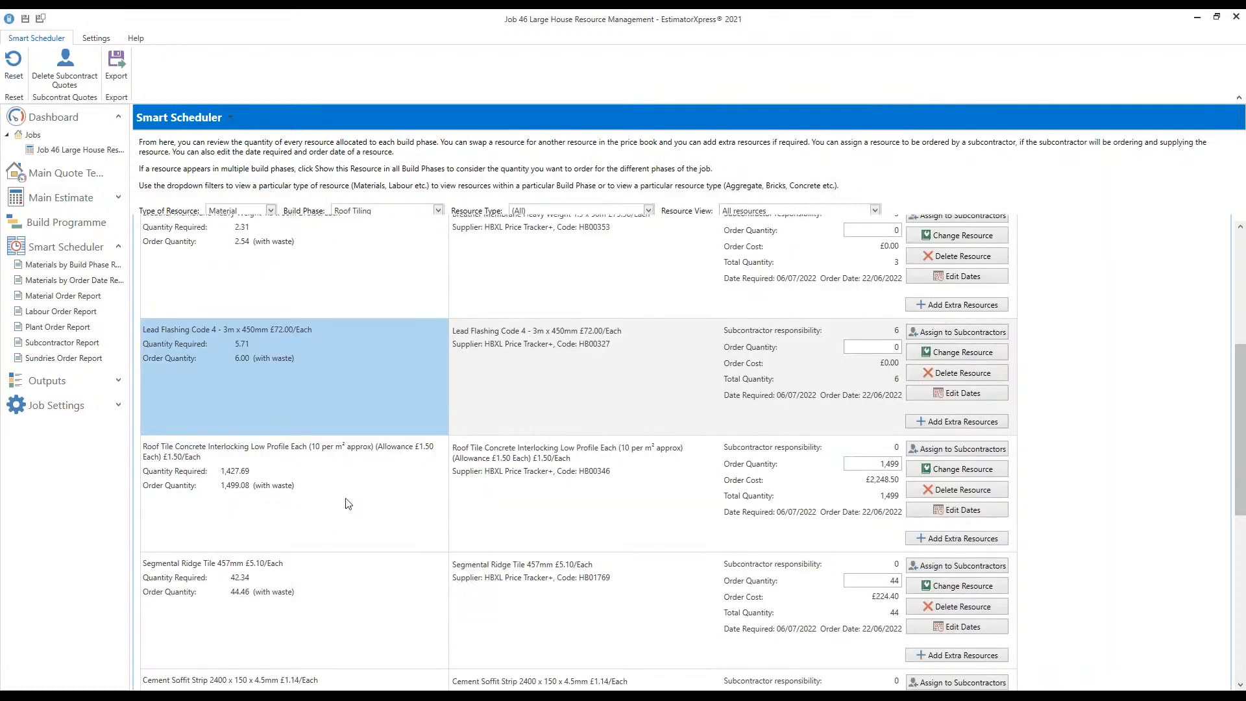
click(785, 504)
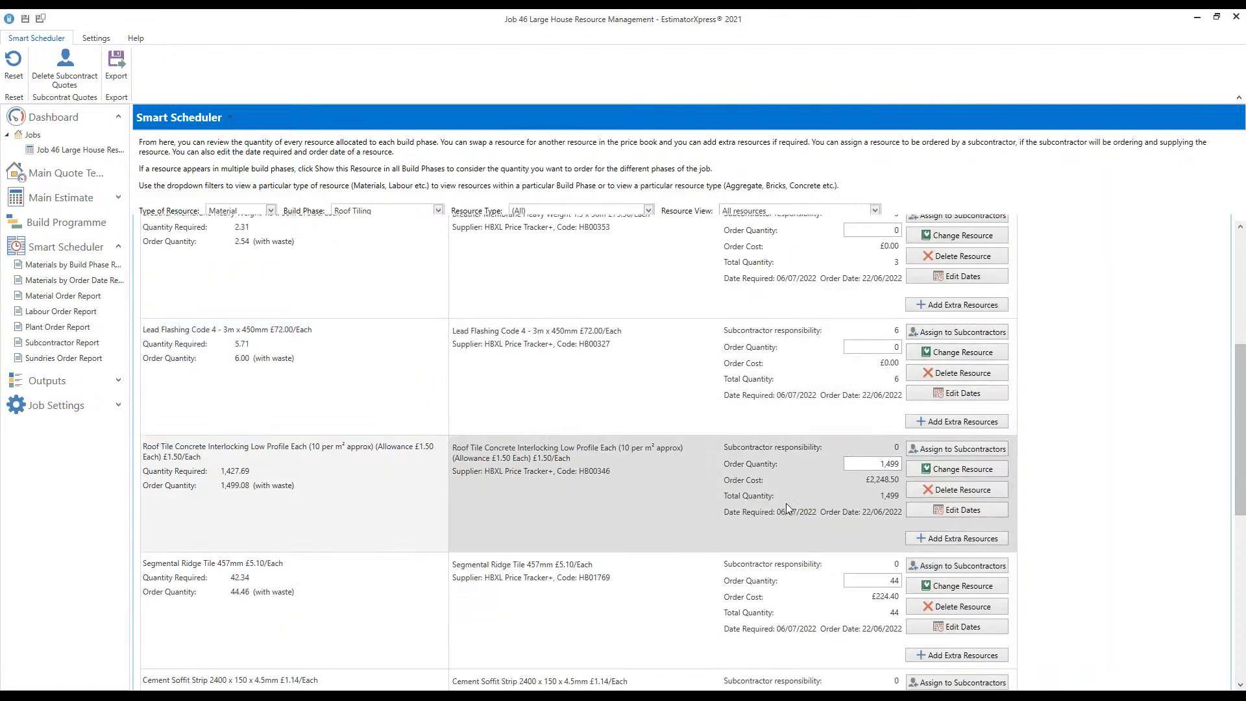
click(980, 450)
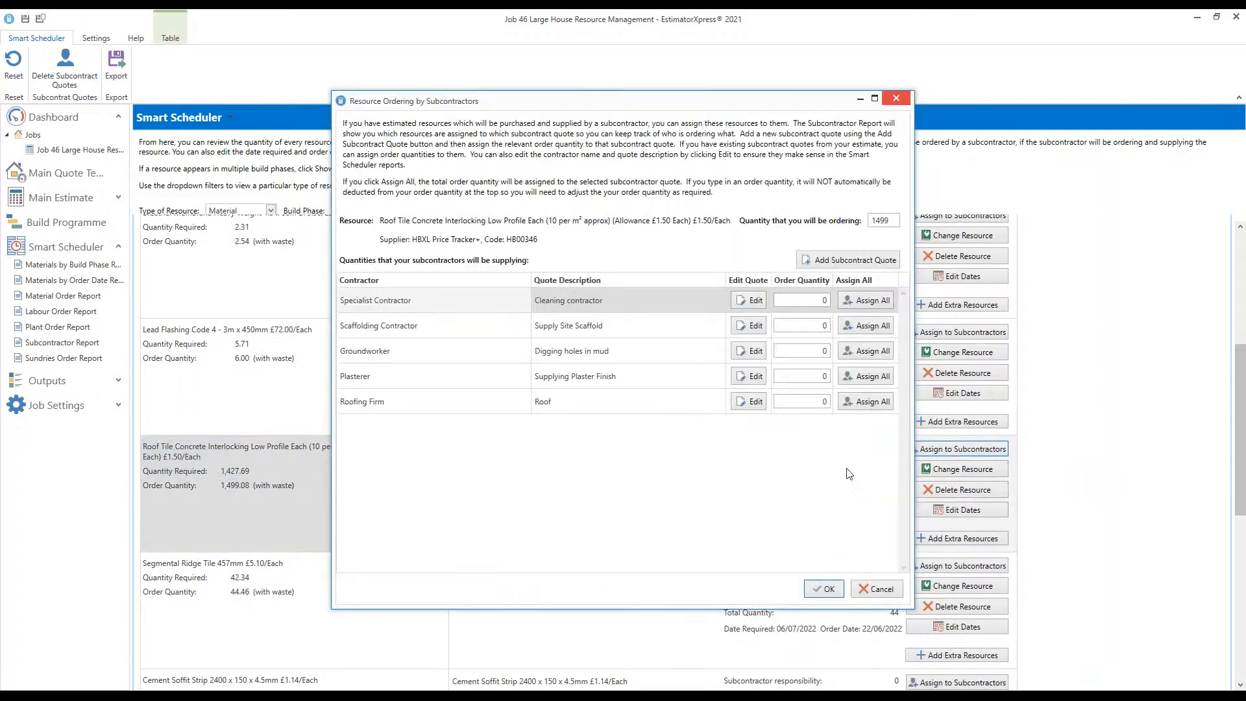
click(864, 404)
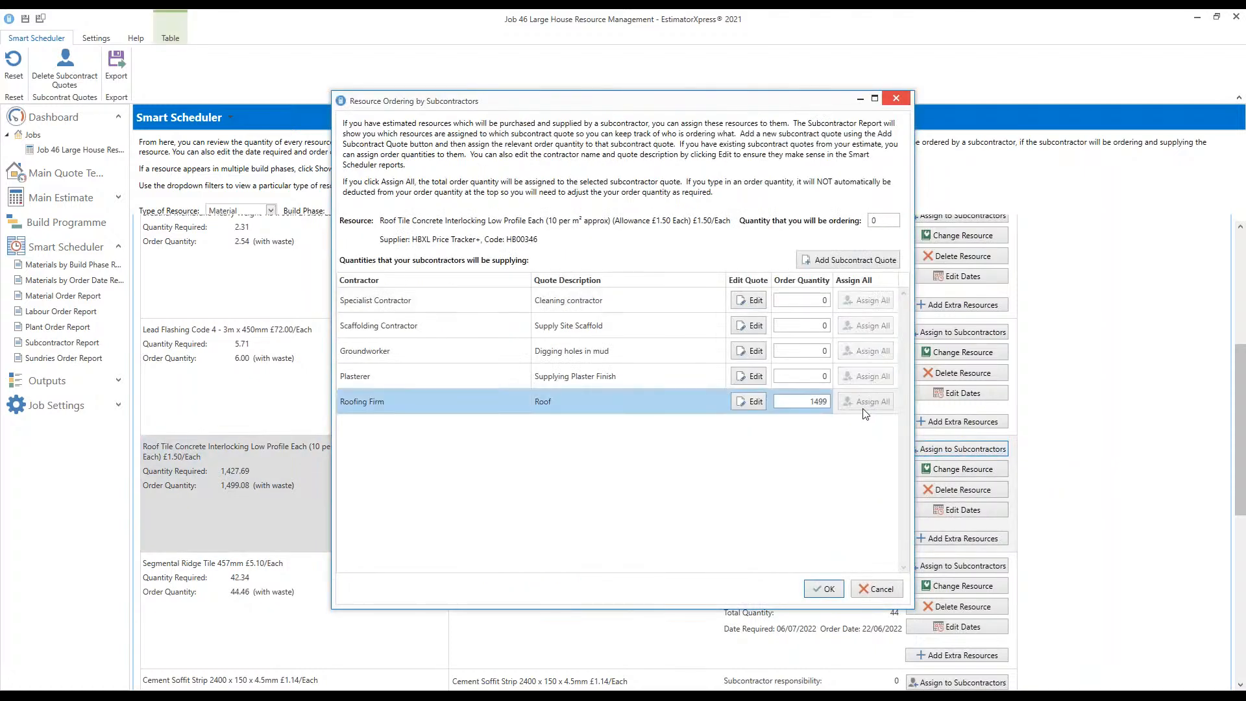
click(824, 589)
Assign the full order quantity of the Segmental Ridge Tile 457mm to the Roofing Firm
scroll(824, 586, down, 4)
click(286, 484)
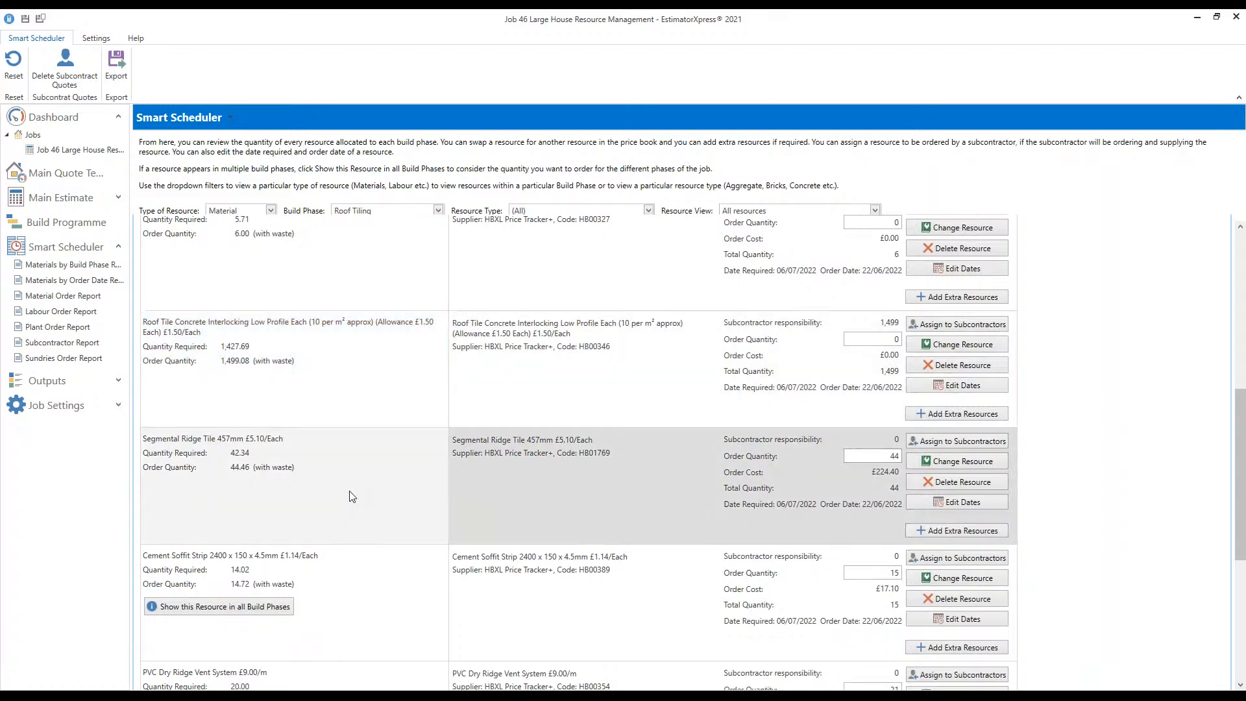
click(954, 442)
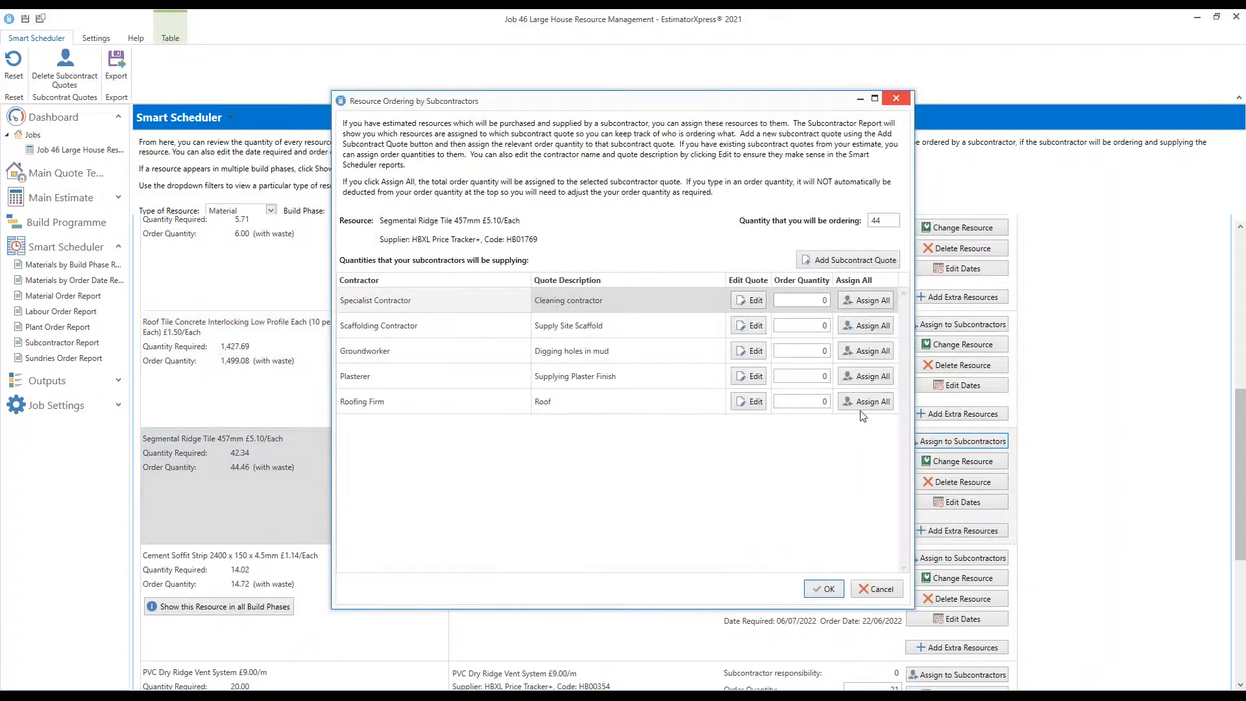
click(864, 401)
click(823, 589)
Assign the full order quantity of the Cement Soffit Strip 2400 x 150 x 4.5mm to the Roofing Firm
scroll(388, 440, down, 3)
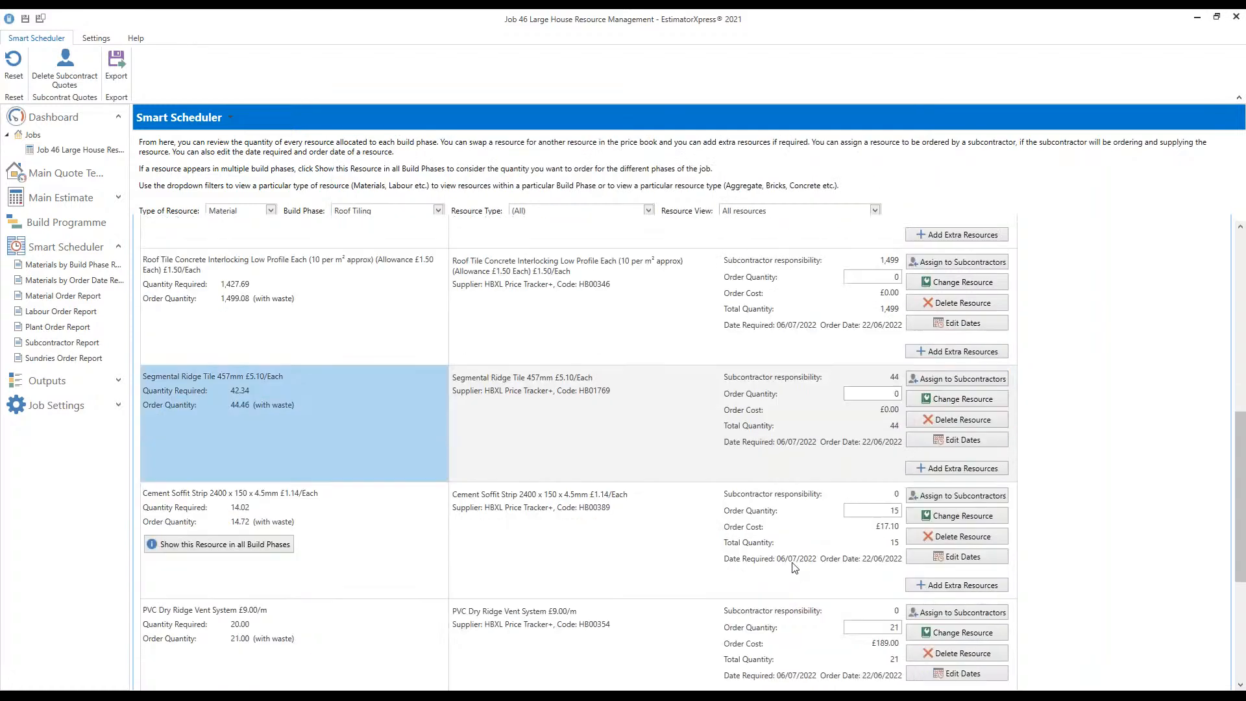
click(598, 442)
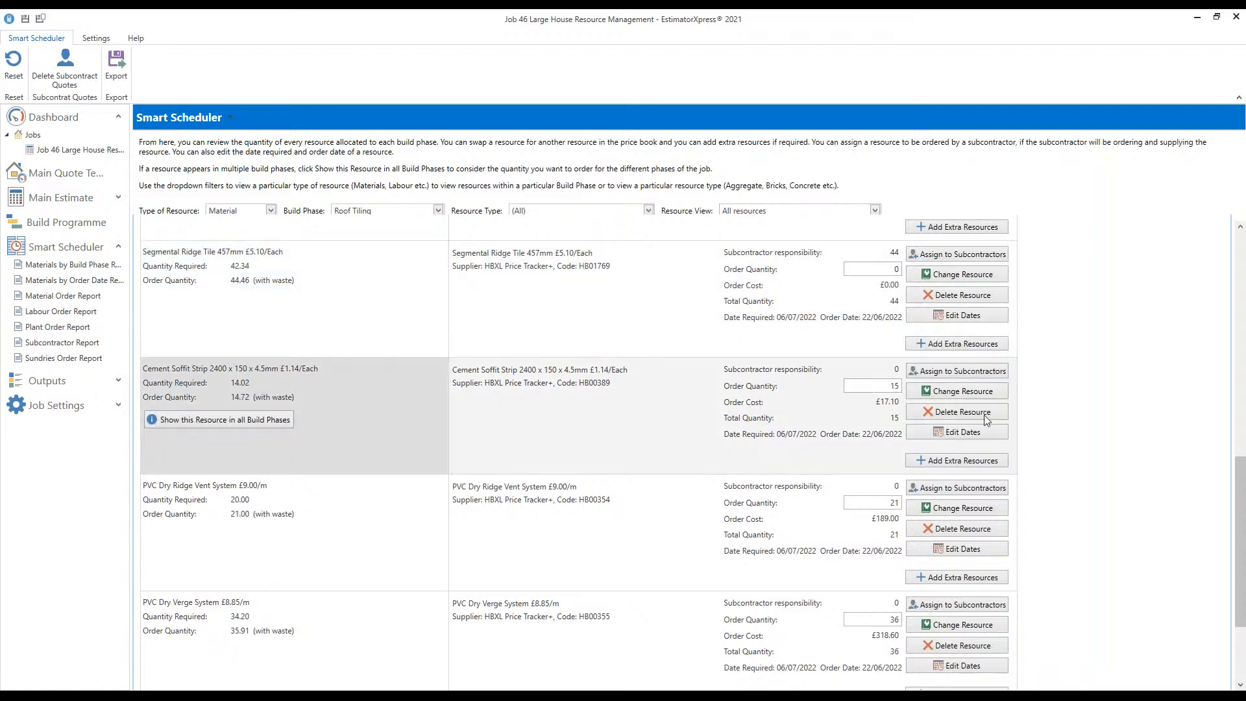
click(971, 372)
click(864, 401)
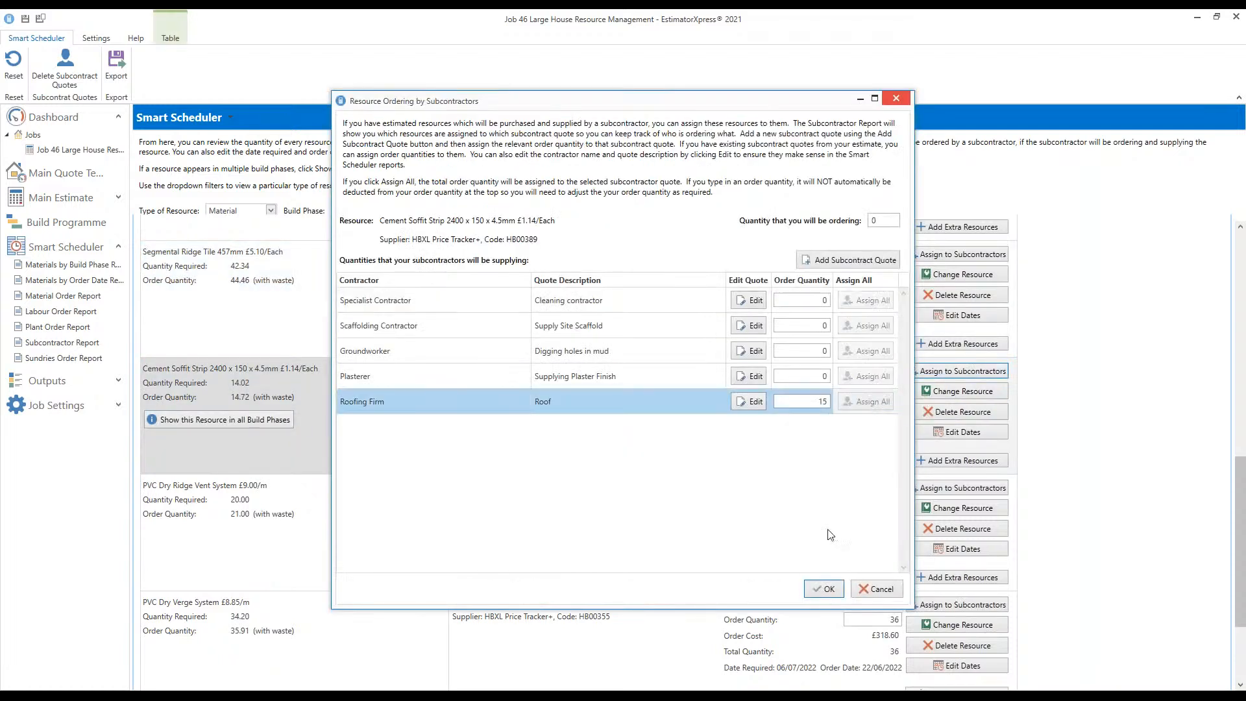
click(825, 588)
Assign the full order quantities of the PVC Dry Ridge Vent System and the PVC Dry Verge System to the Roofing Firm
scroll(947, 351, down, 3)
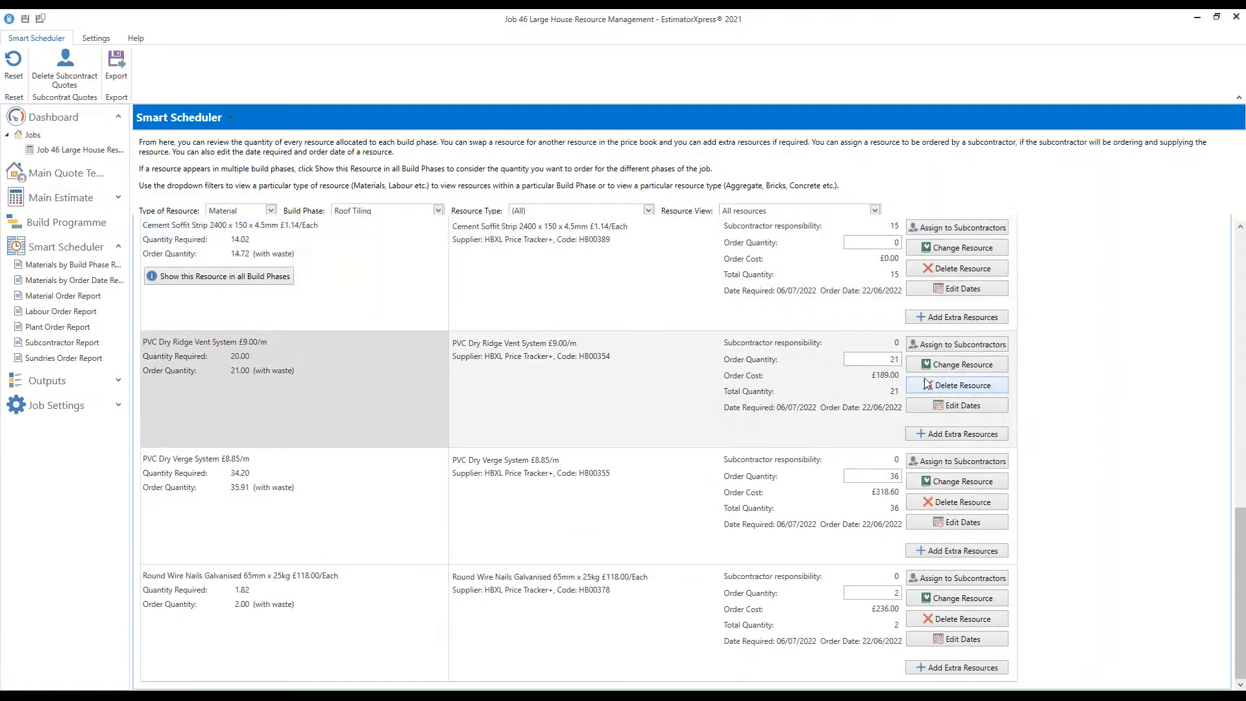
click(947, 351)
click(864, 401)
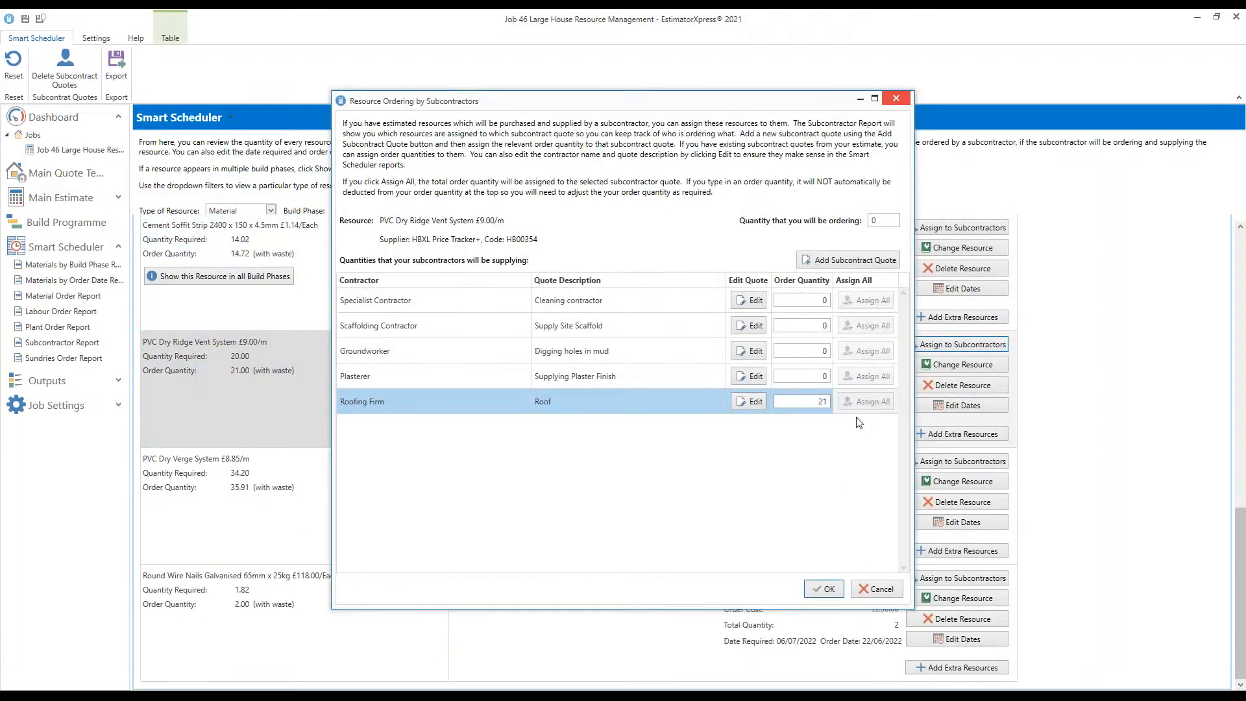
click(829, 590)
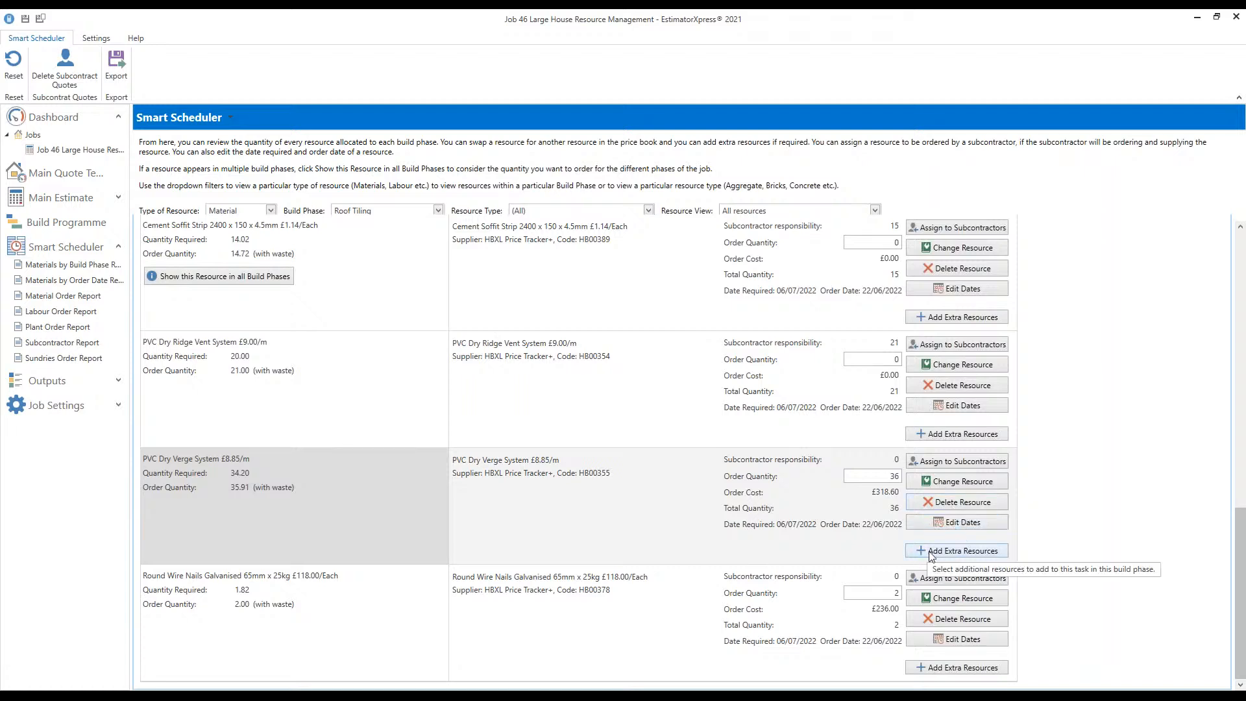
click(952, 462)
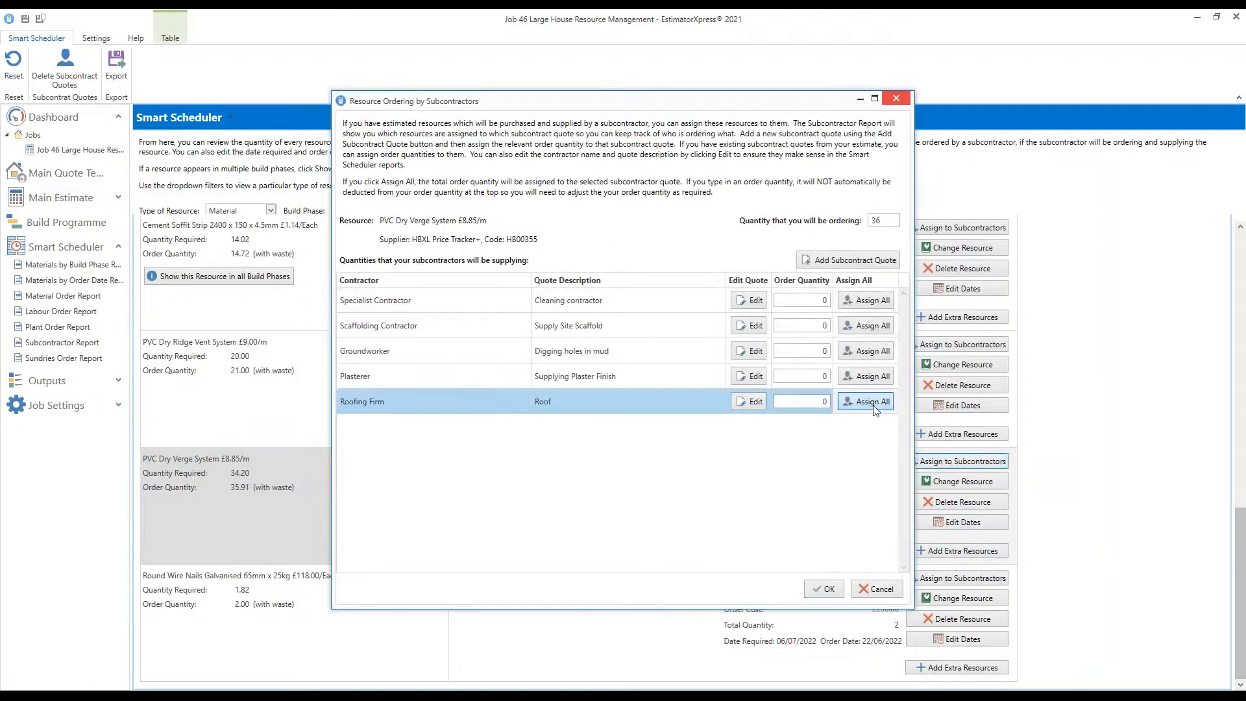
click(866, 401)
click(826, 589)
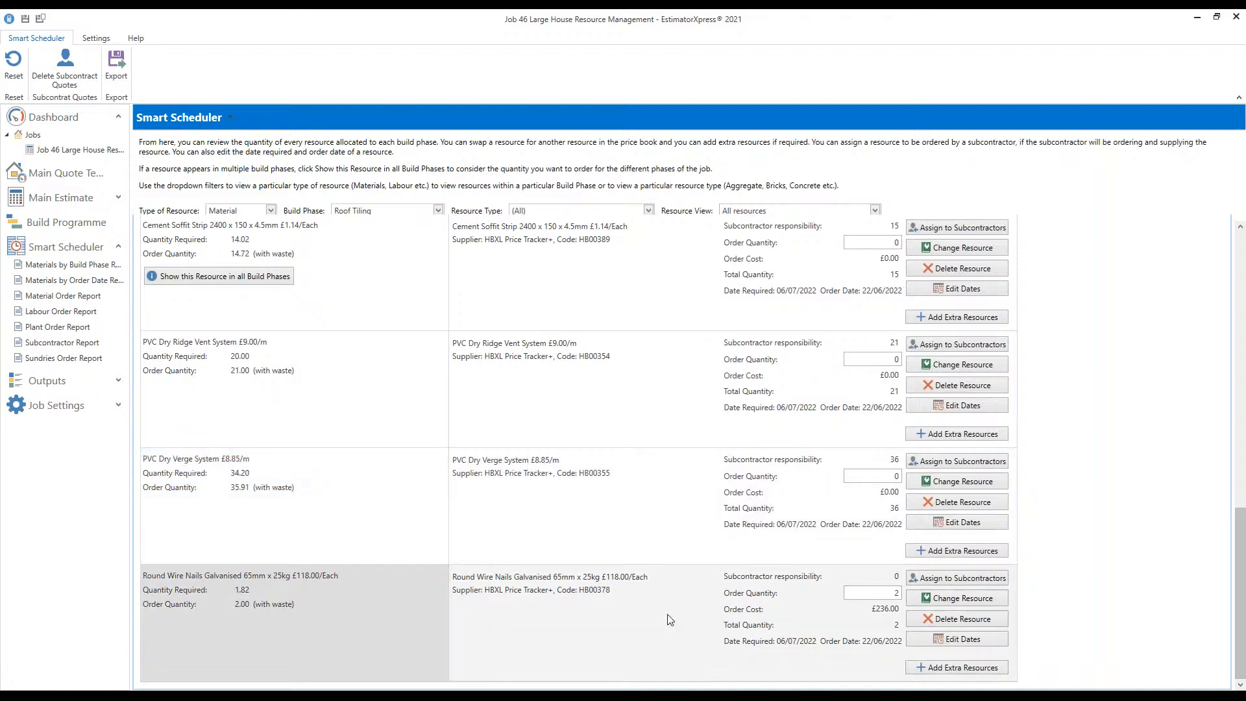
Assign the full order quantity of the Round Wire Nails Galvanised 65mm x 25kg to the Roofing Firm
click(956, 579)
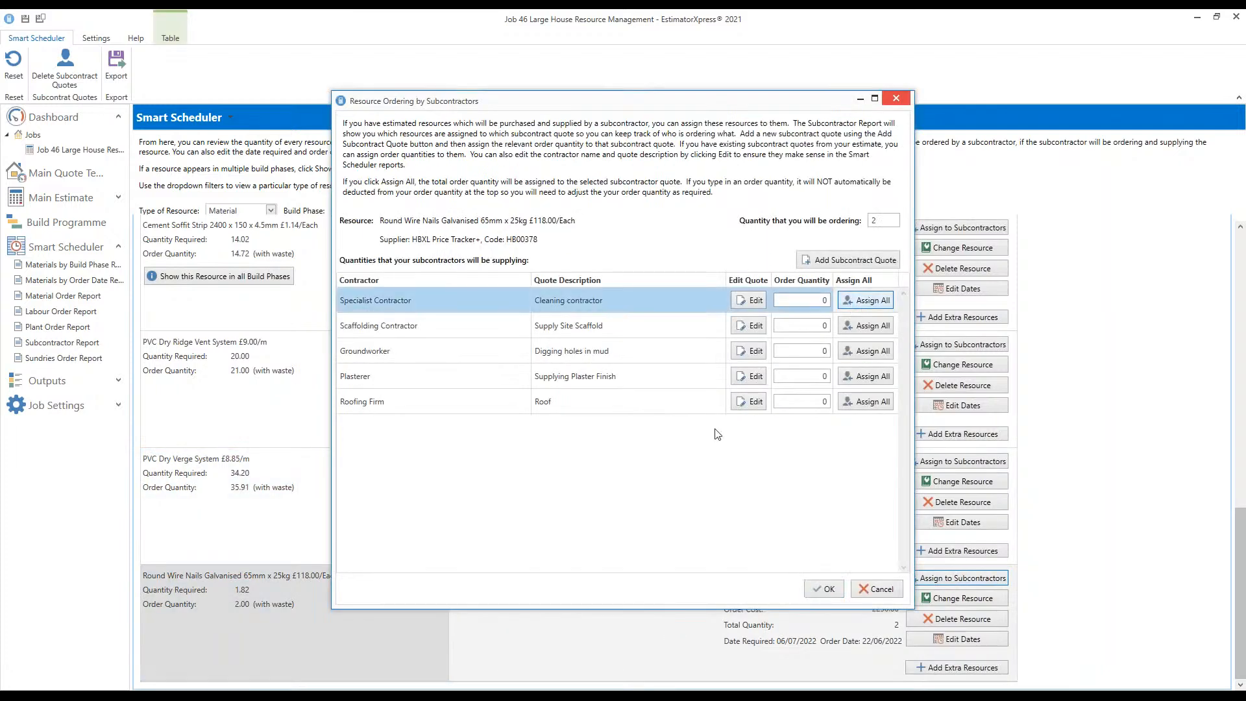
click(876, 402)
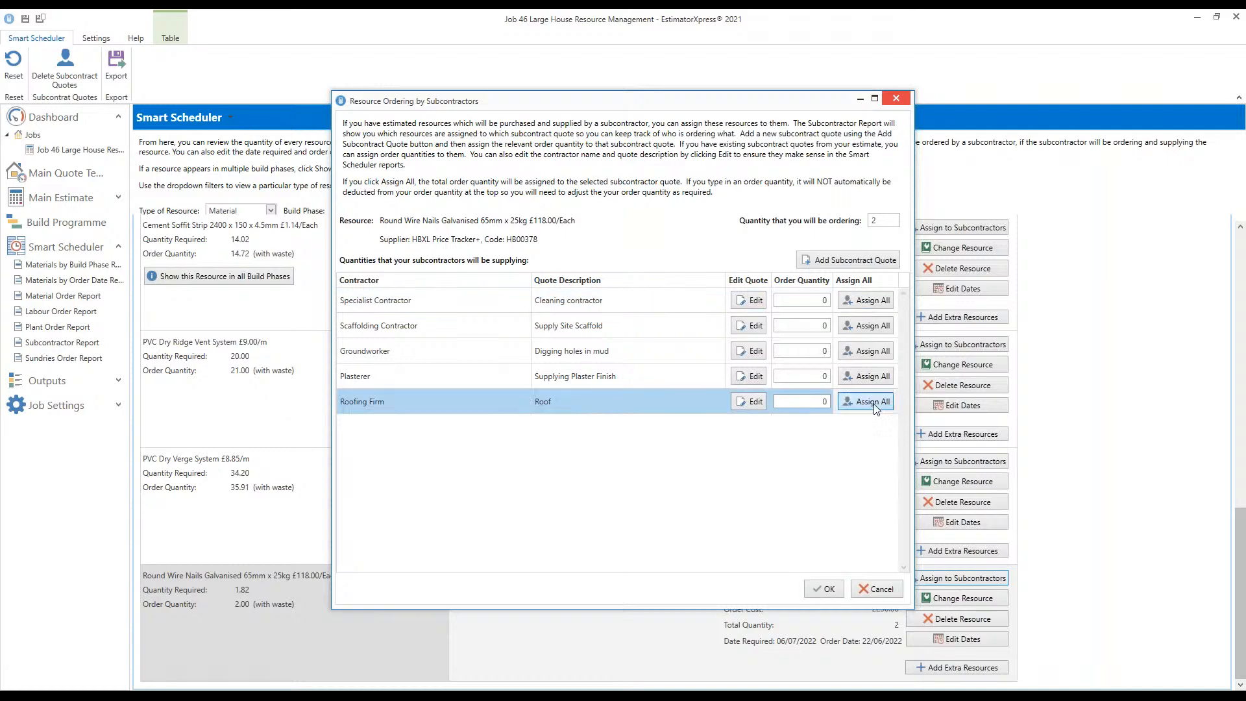
click(825, 588)
Filter the Roof Tiling build phase to Labour resources
scroll(769, 539, up, 6)
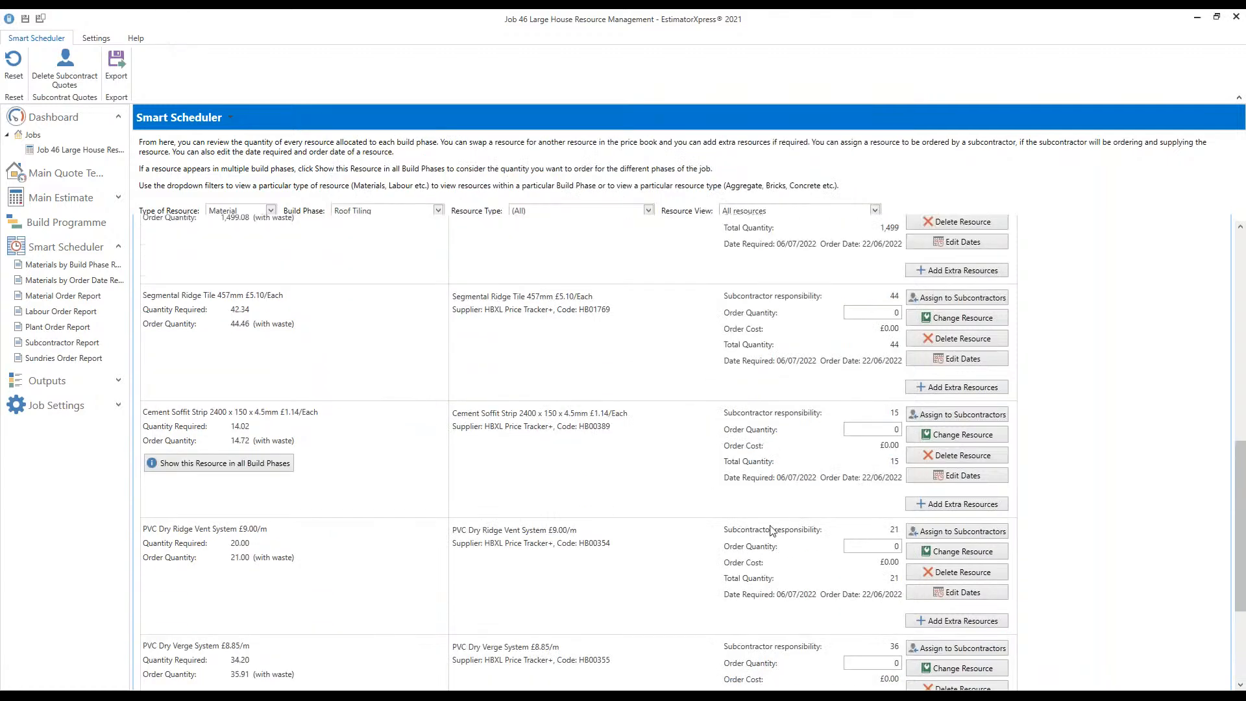
scroll(772, 530, up, 4)
click(269, 211)
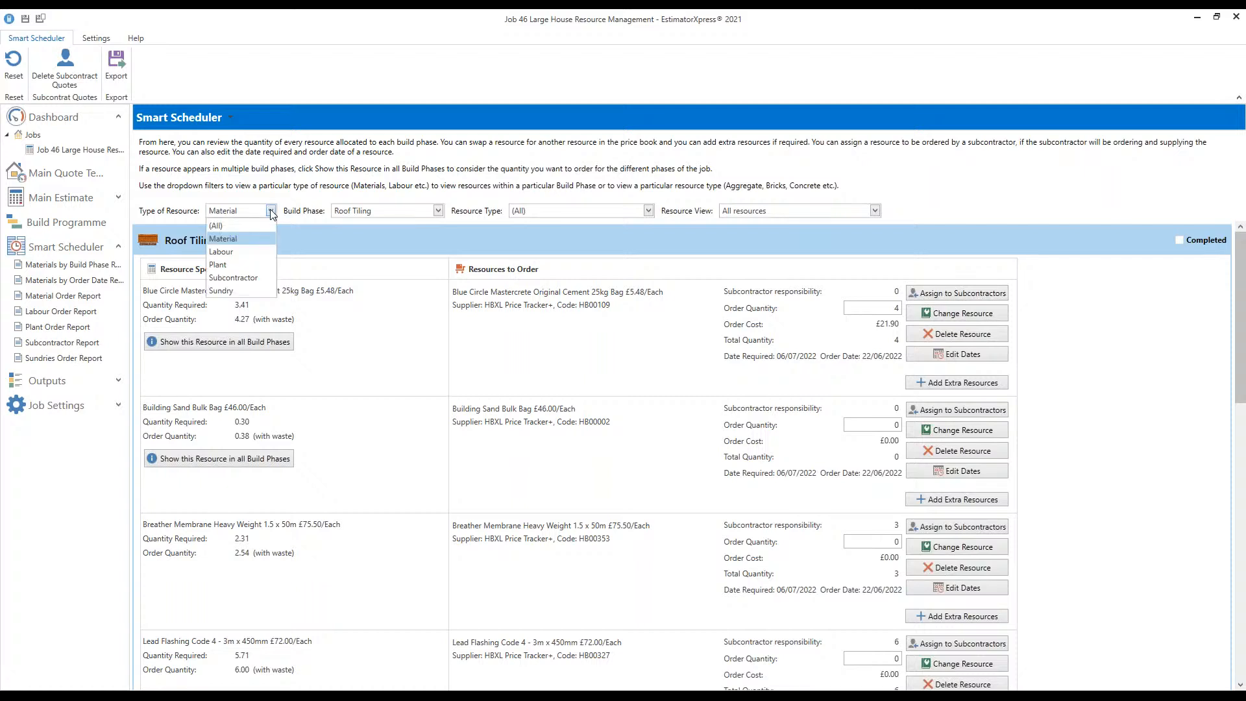
click(243, 251)
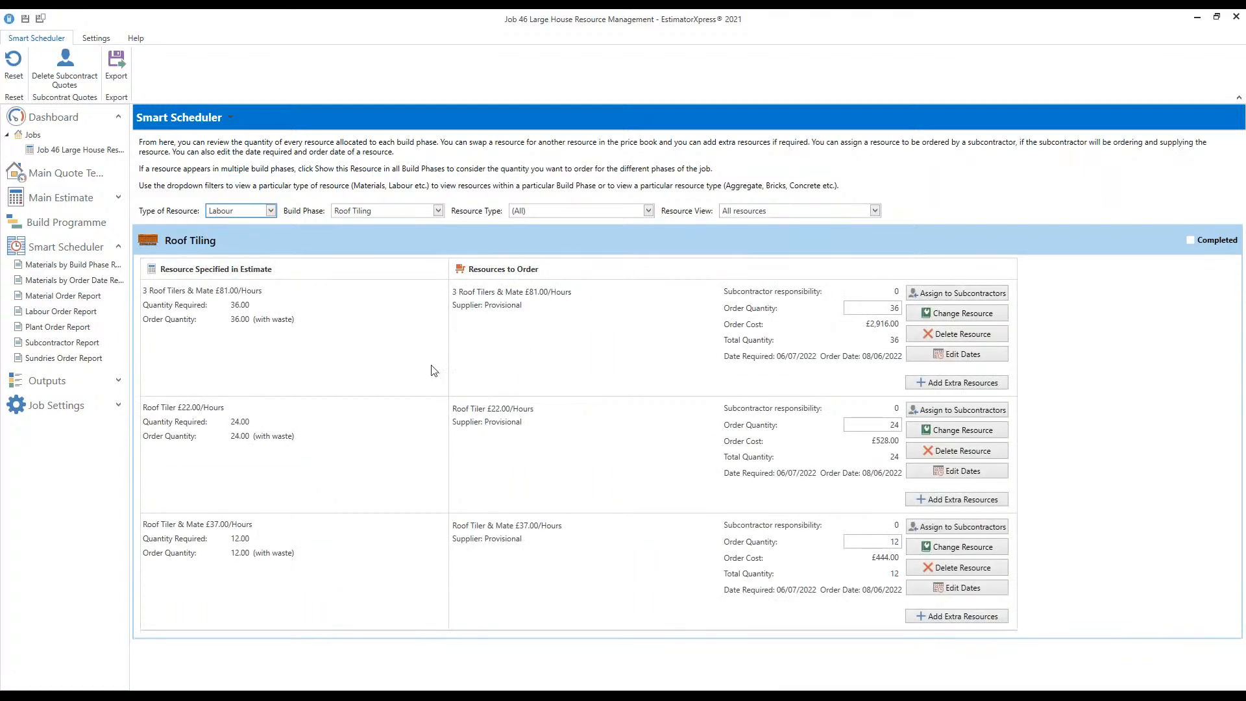
Assign all the hours of the "3 Roof Tilers & Mate" labour resource to the Roofing Firm's Roof quote
click(946, 300)
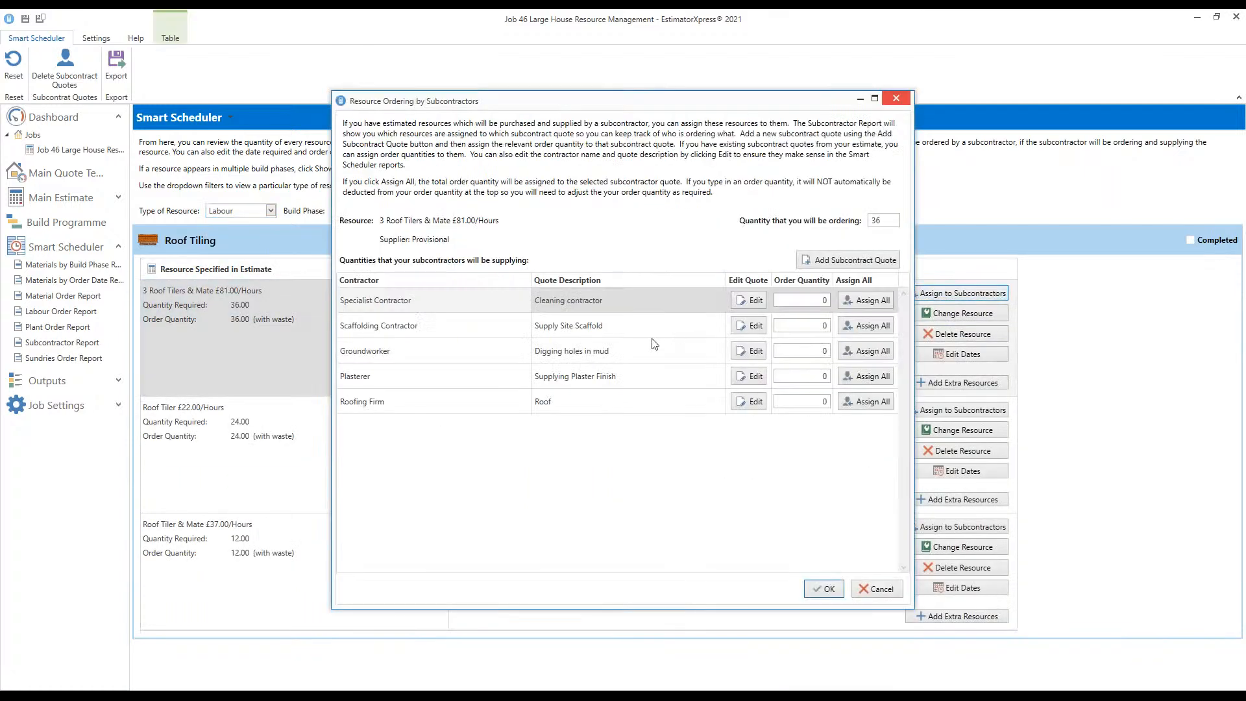
click(631, 408)
click(872, 402)
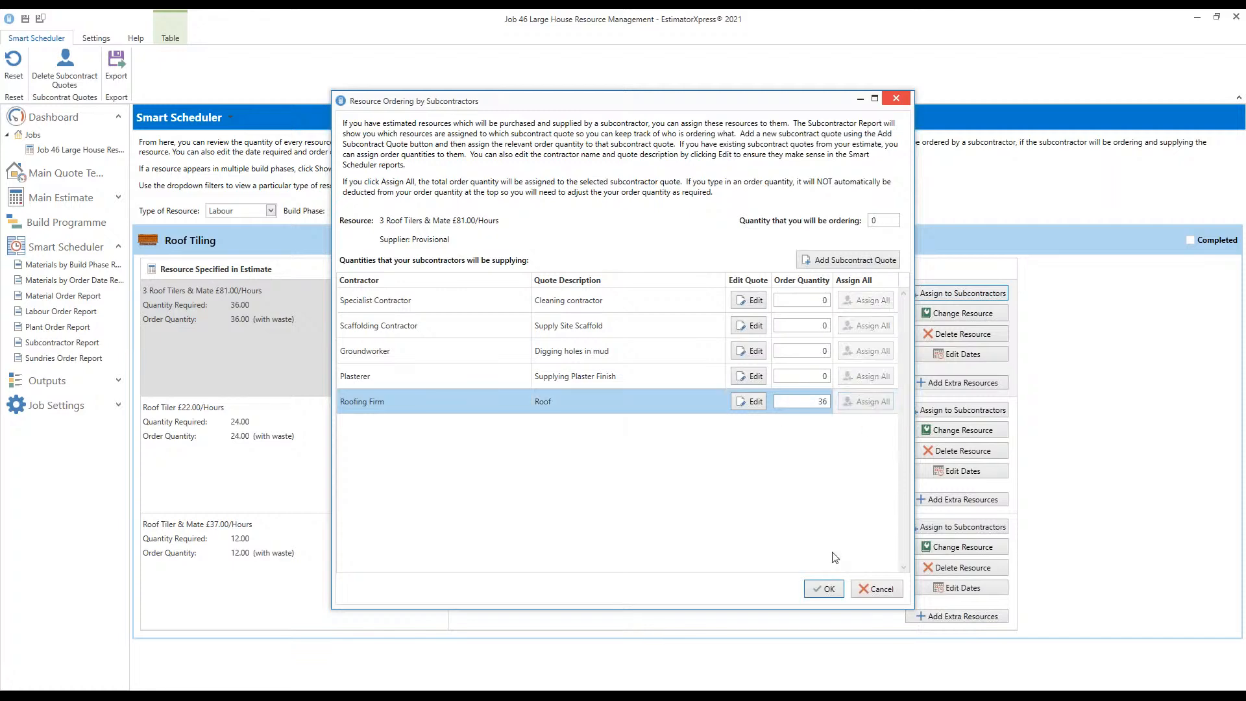
click(823, 588)
Assign all the hours of the Roof Tiler and the Roof Tiler & Mate labour resources to the Roofing Firm
click(944, 411)
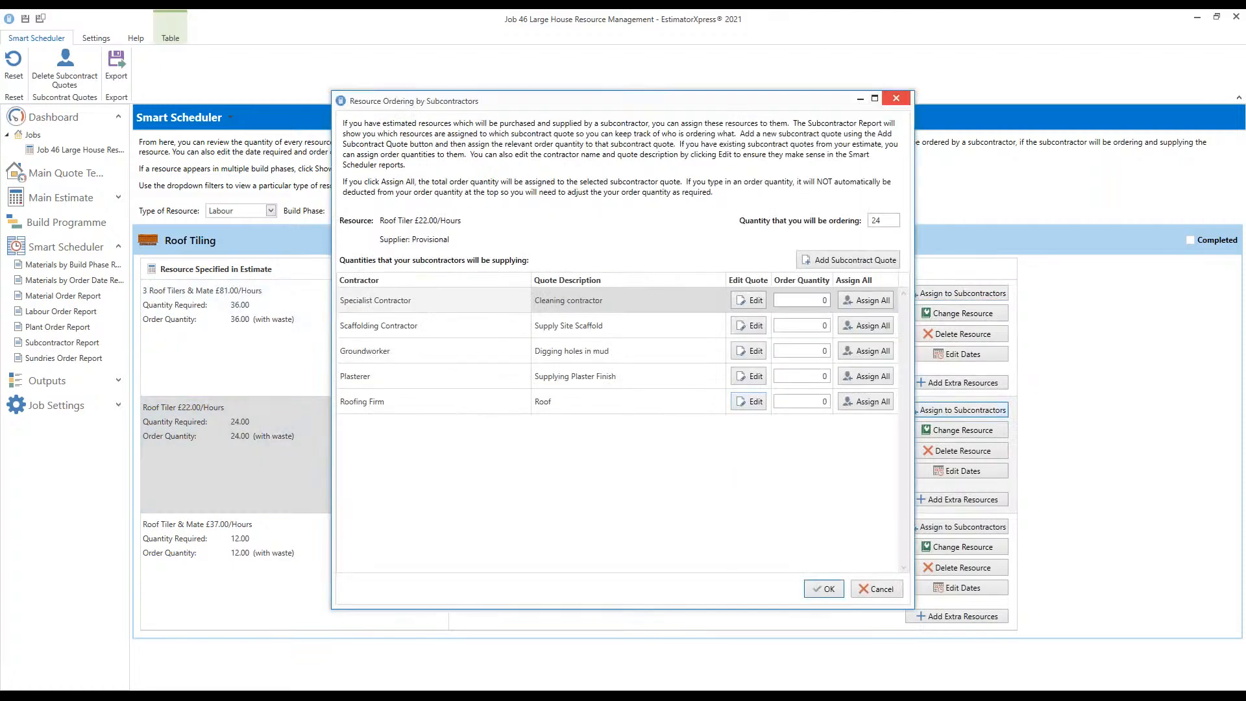
click(872, 401)
click(824, 589)
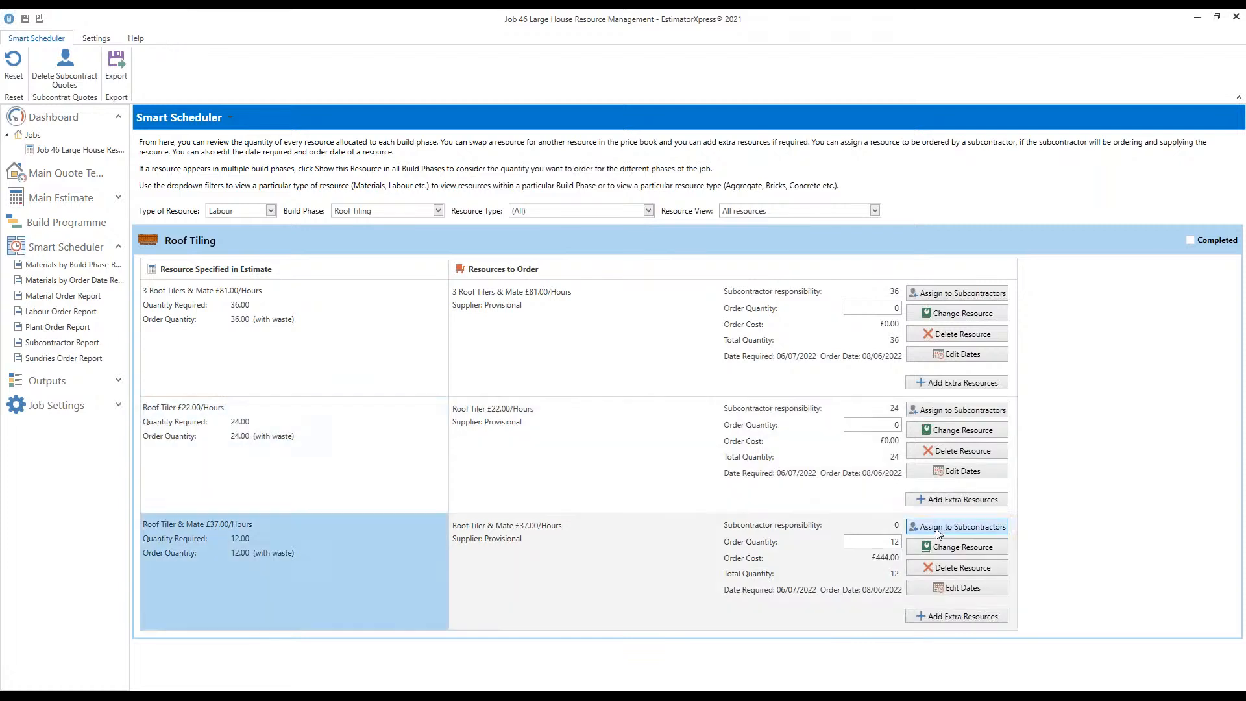
click(912, 529)
click(854, 407)
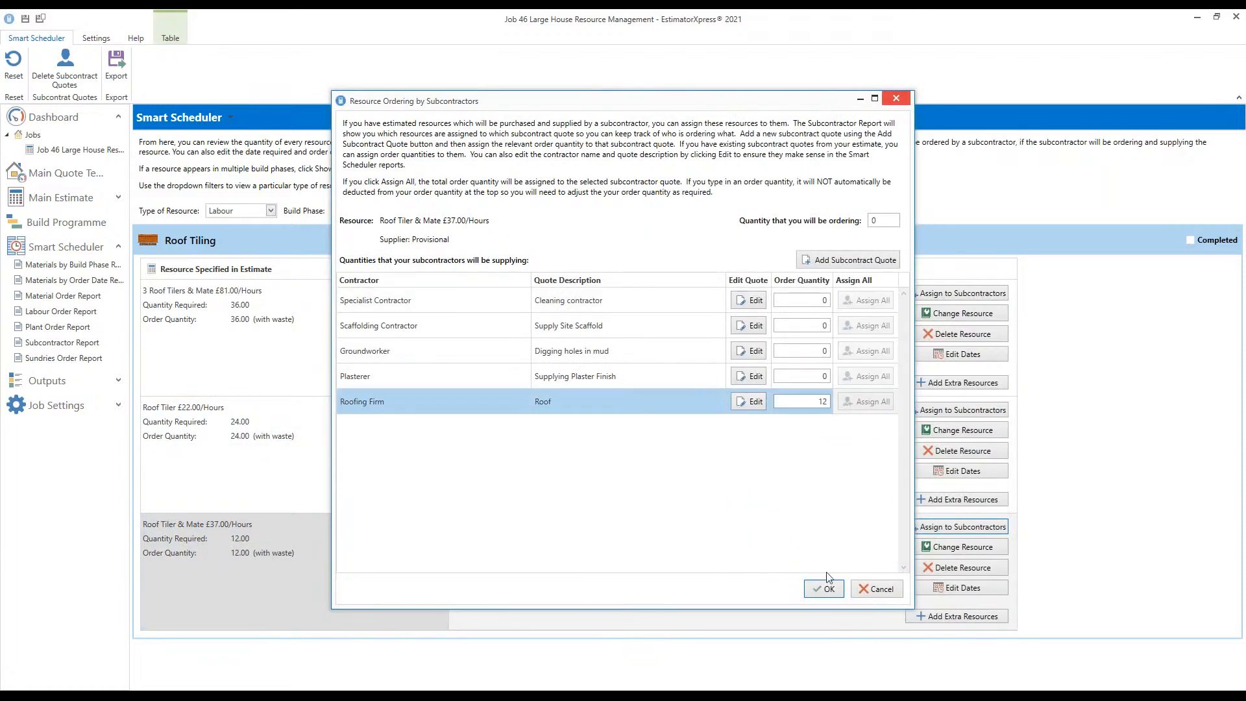
click(823, 588)
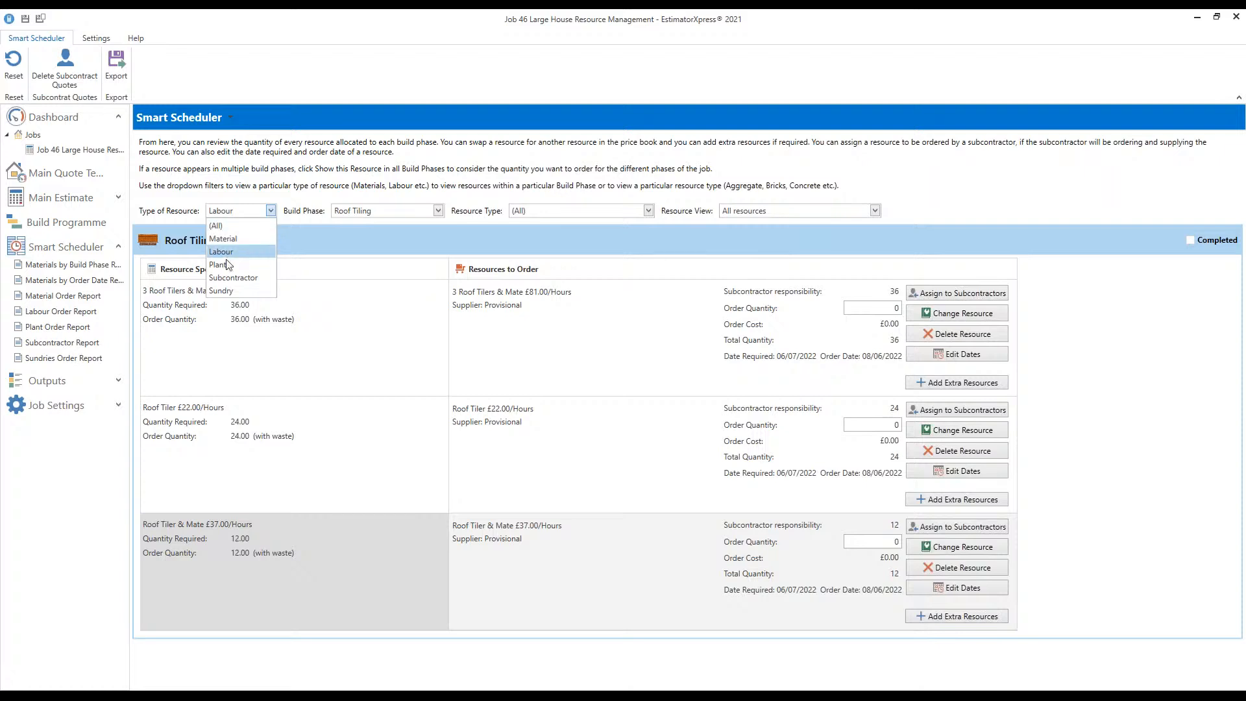
Filter the Roof Tiling phase to Plant resources and assign the full Electric Conveyor Tile Hoist 8m quantity to the Roofing Firm
click(269, 264)
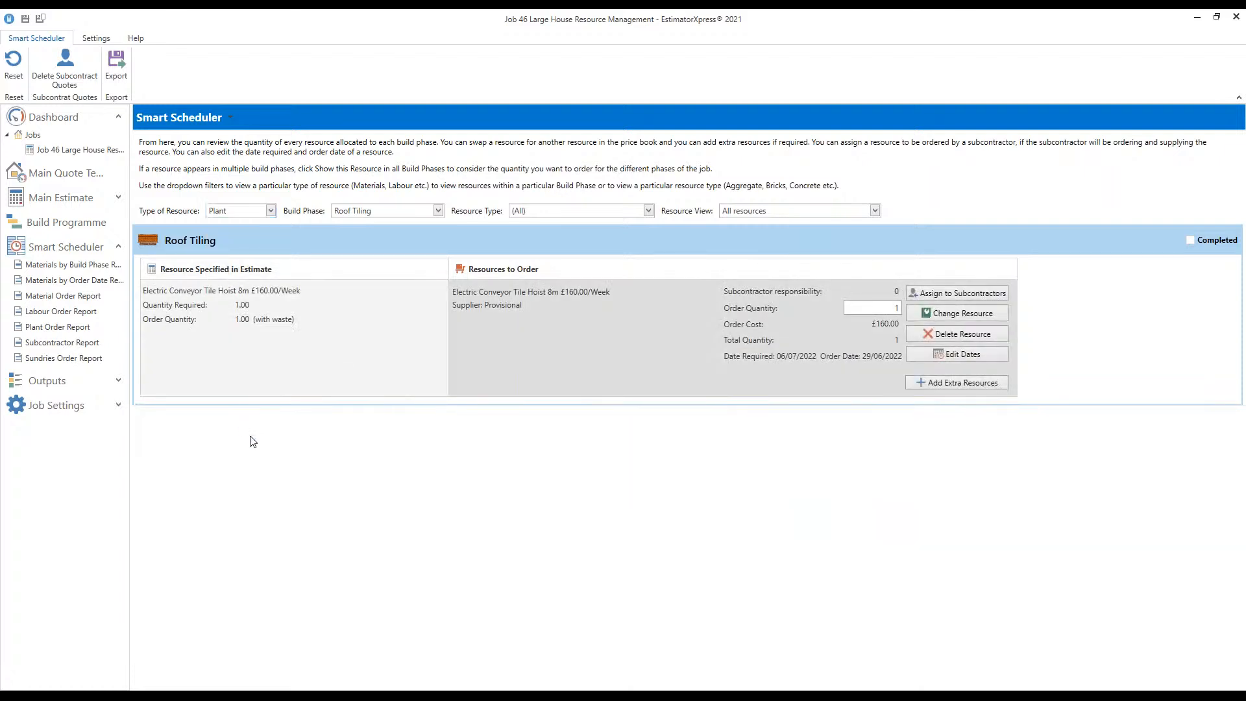
click(960, 294)
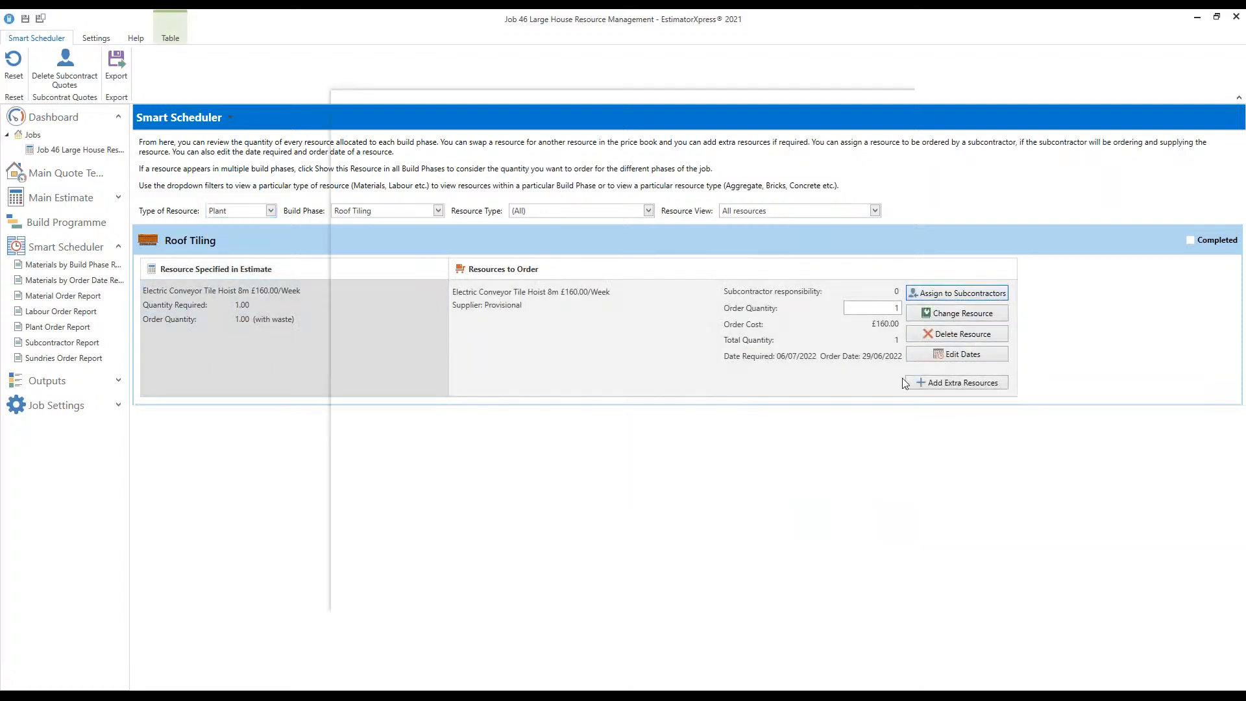
click(866, 403)
click(833, 587)
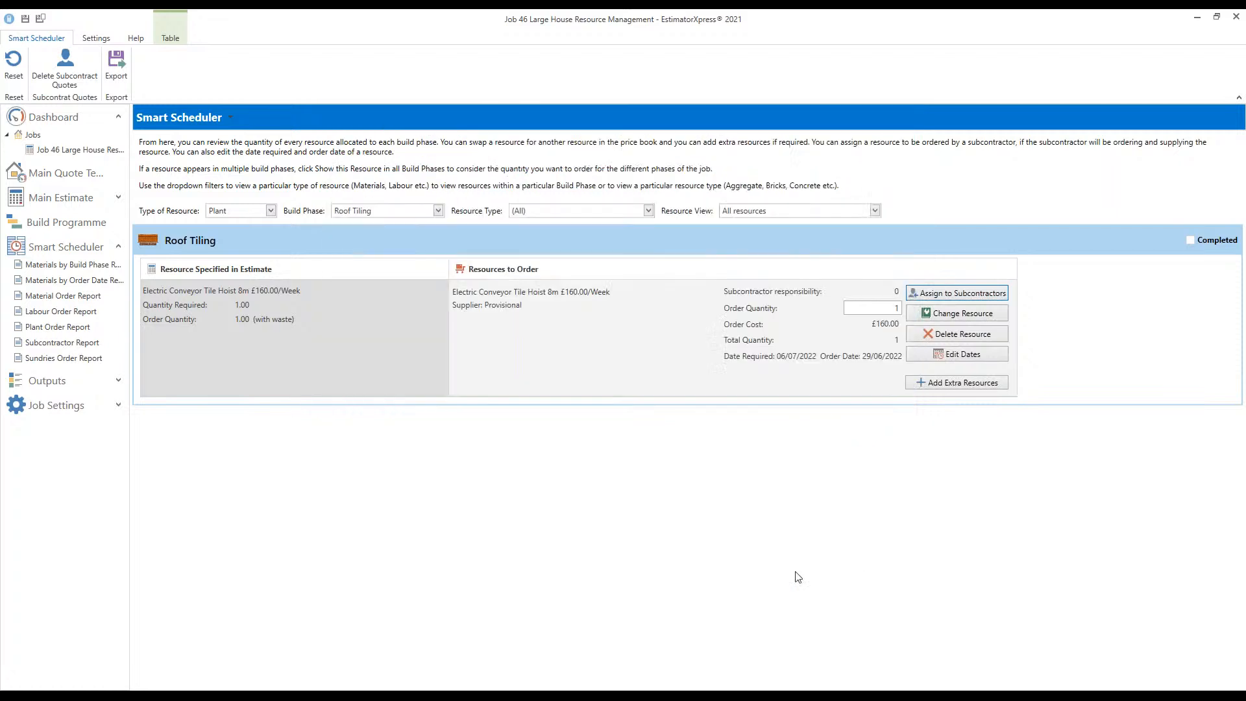
Check the Roof Tiling phase for Subcontractor and Sundry resources, and set the resource type filter back to (All)
click(266, 211)
click(244, 278)
click(263, 217)
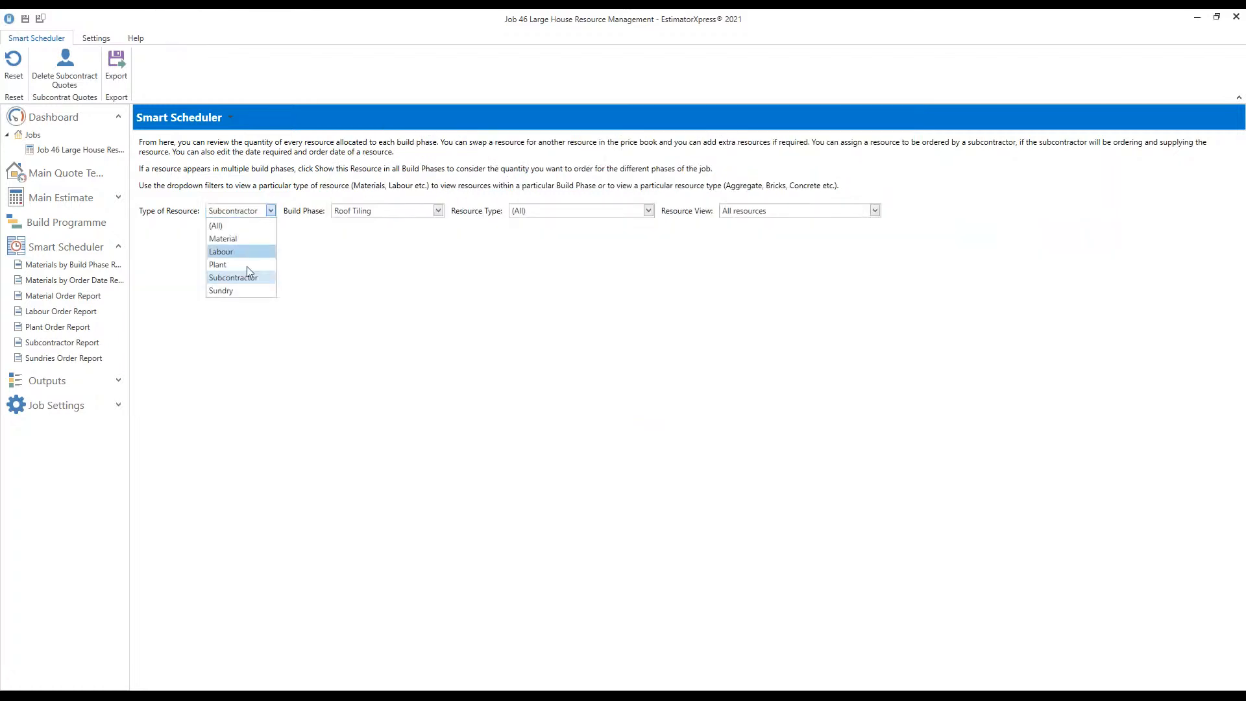
click(235, 290)
click(263, 217)
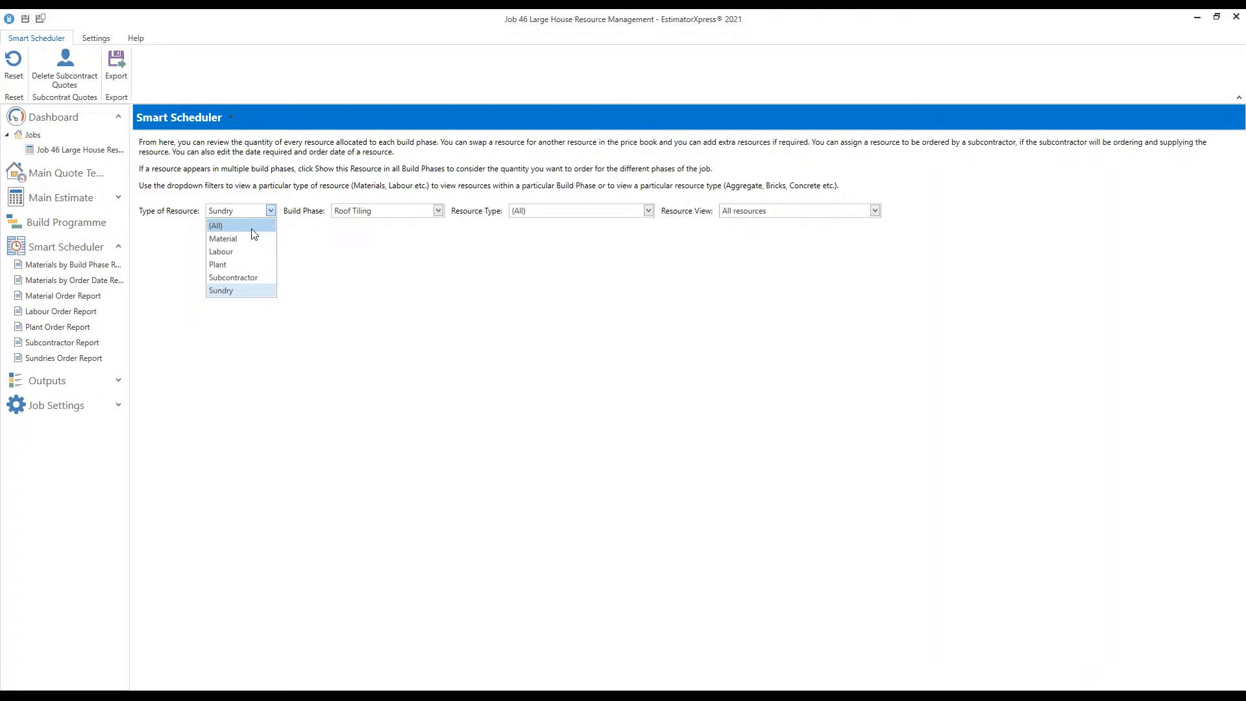
click(253, 226)
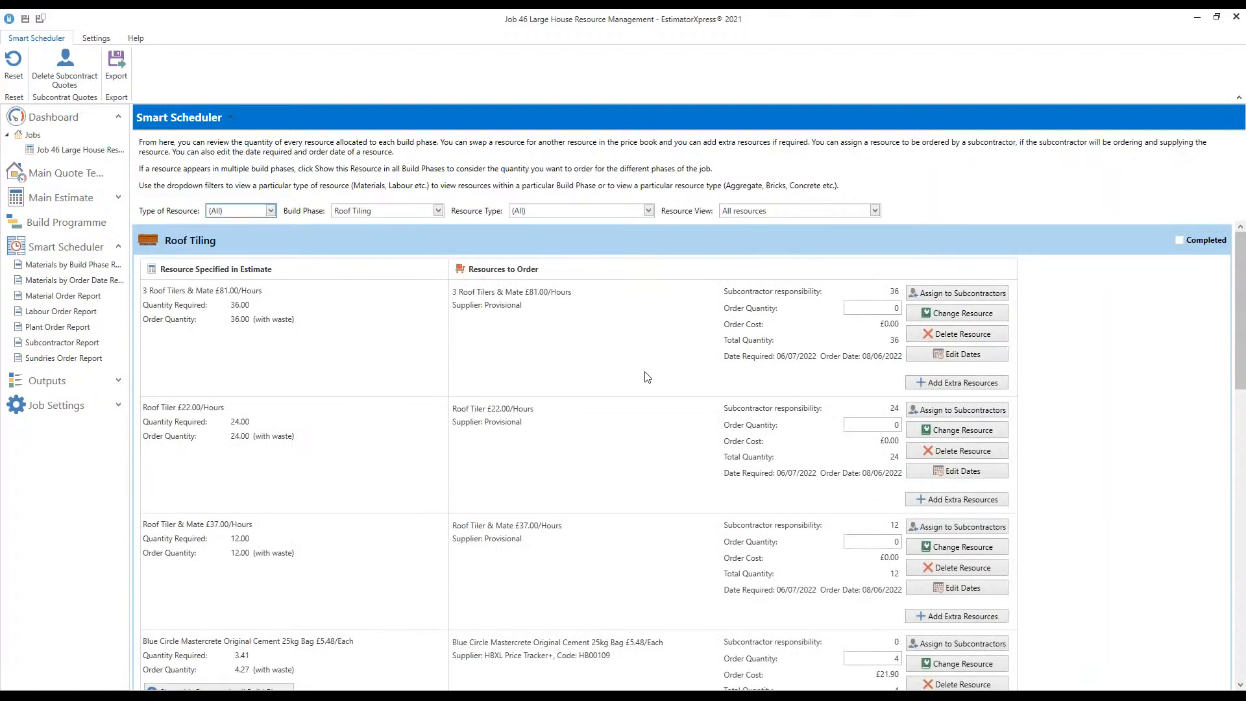
Review the subcontractor responsibility and order quantities of all labour and material resources in the Roof Tiling phase
scroll(784, 339, down, 8)
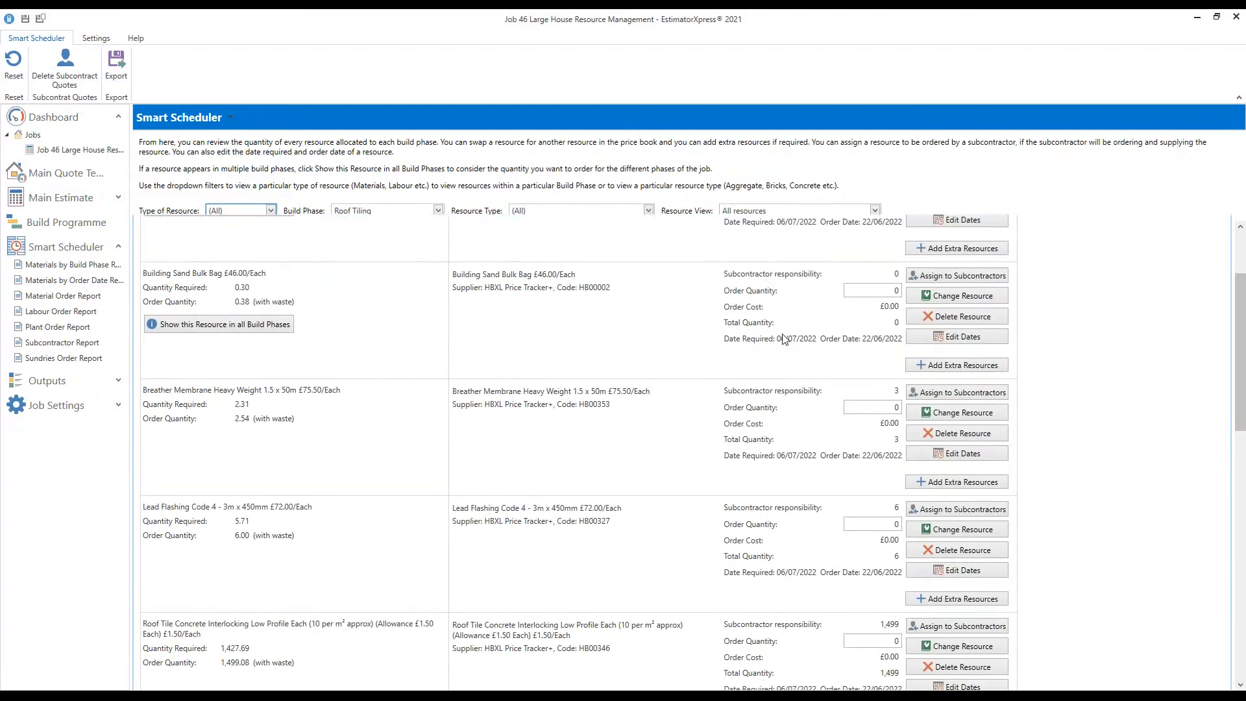
scroll(784, 339, down, 15)
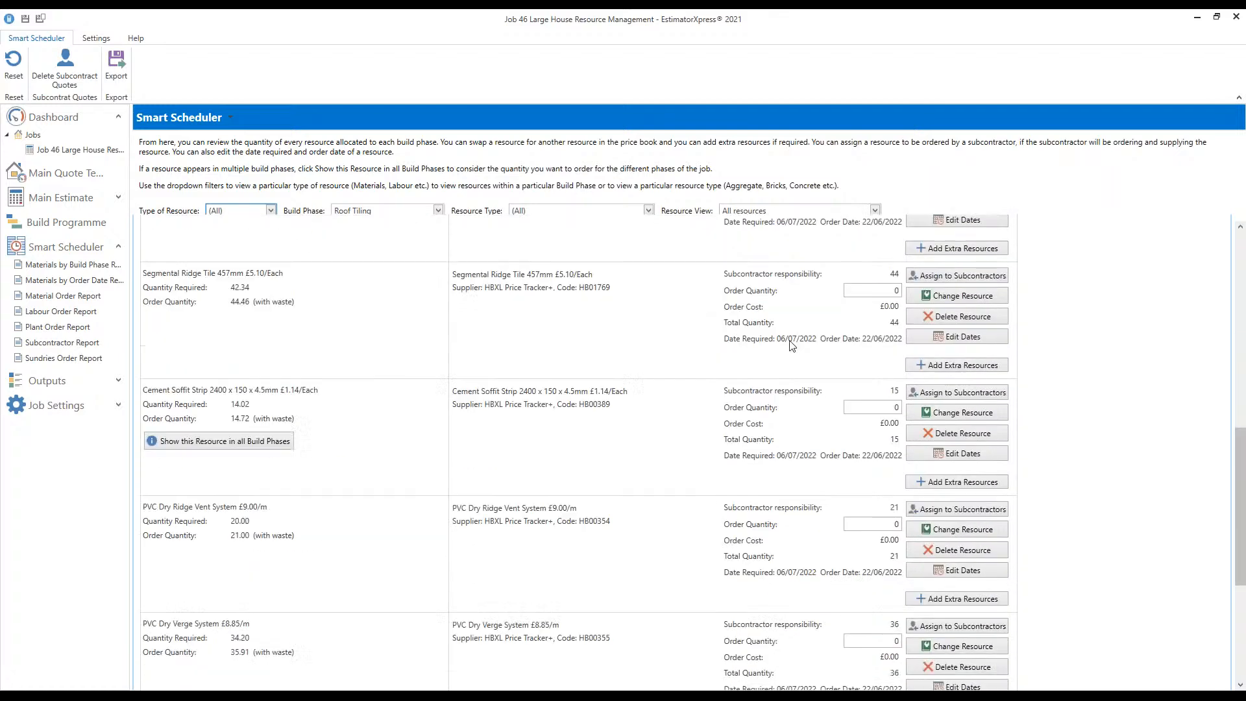
scroll(792, 346, down, 3)
scroll(786, 351, up, 10)
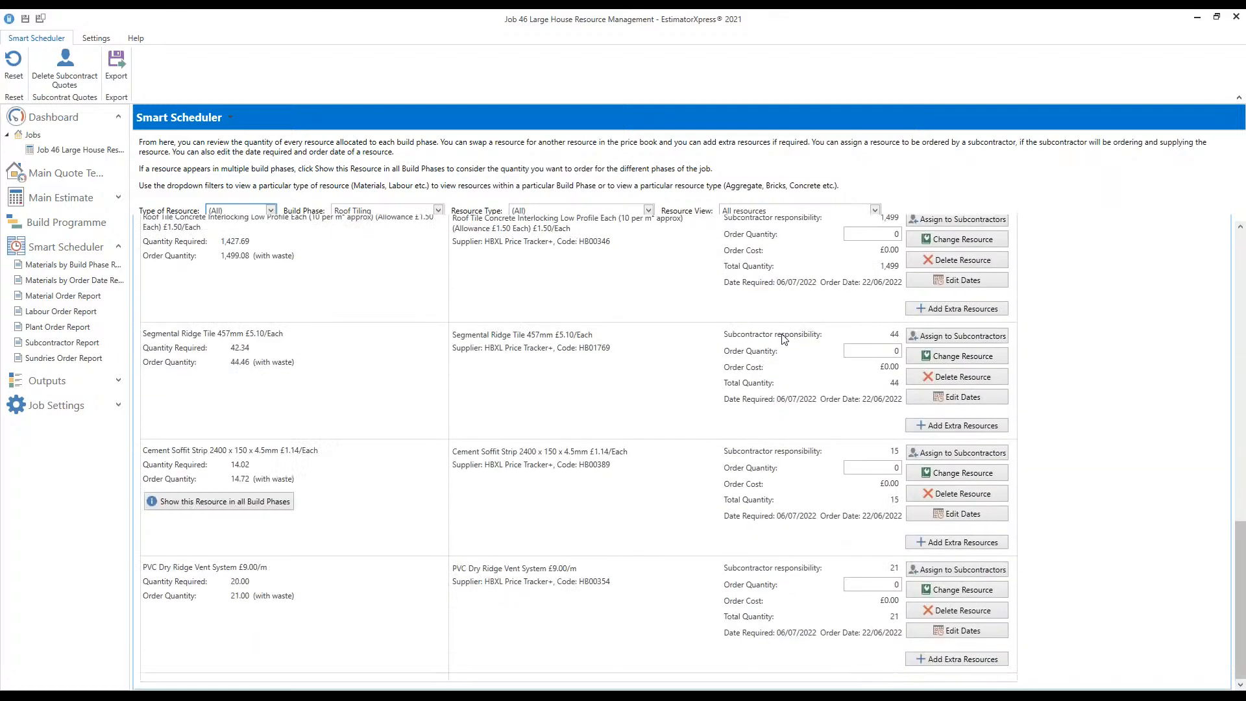
scroll(786, 367, up, 8)
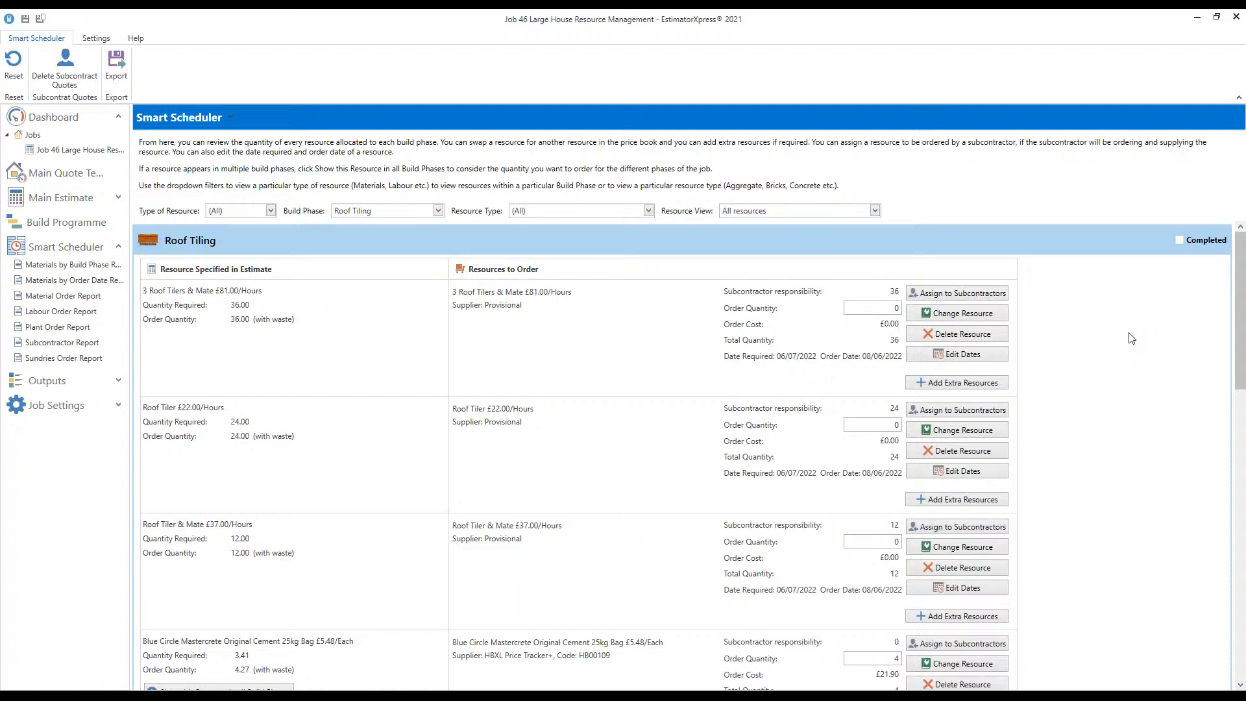
scroll(1107, 337, down, 4)
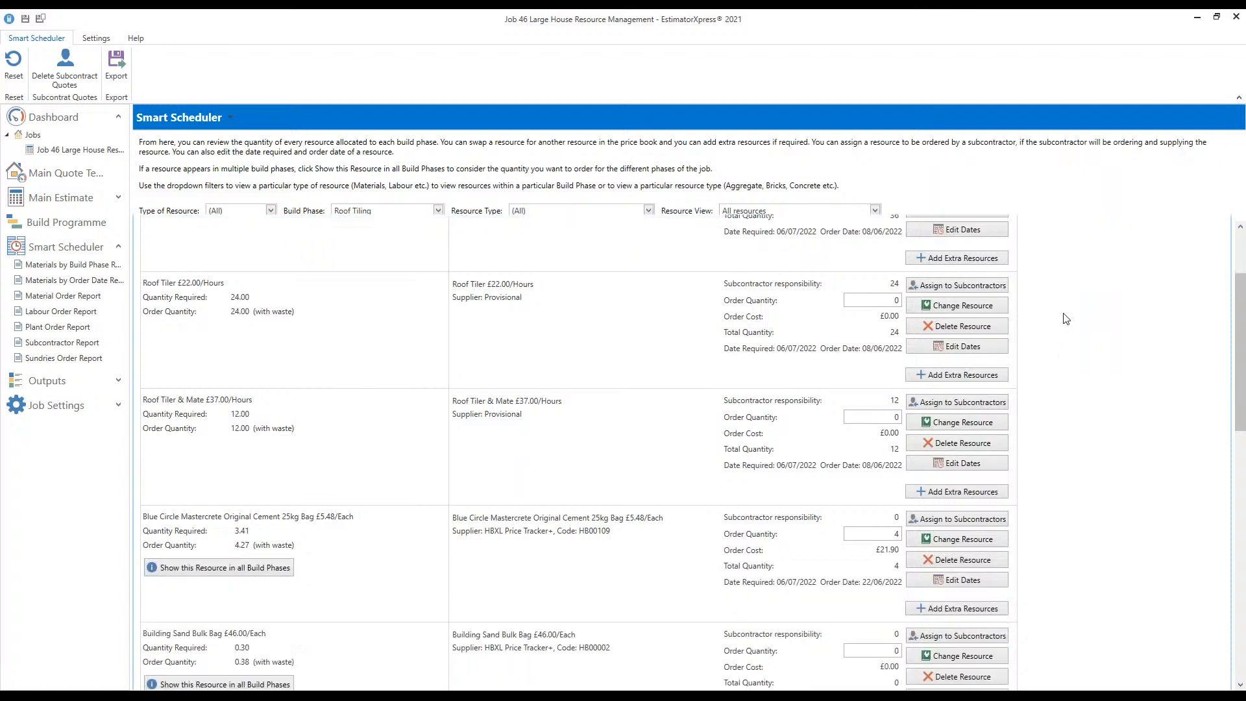
scroll(1094, 298, up, 4)
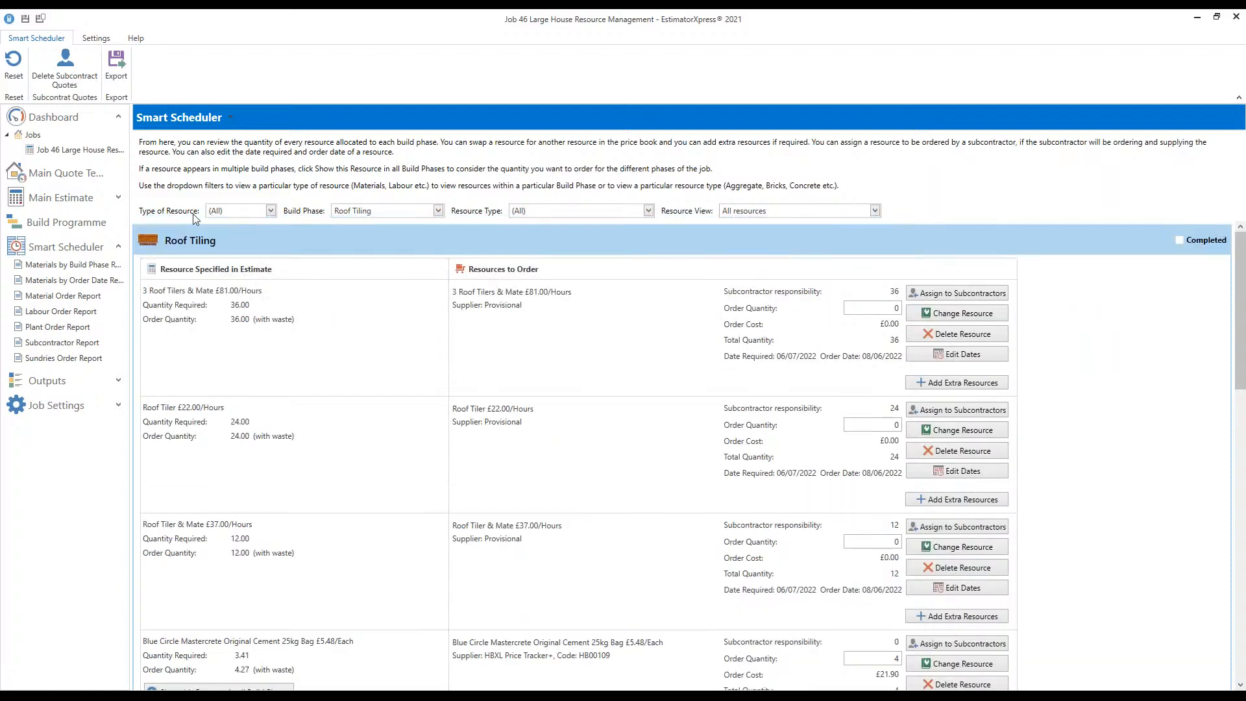
Filter to the Masonry Shell build phase and show its Facing Bricks resource in all build phases
click(390, 211)
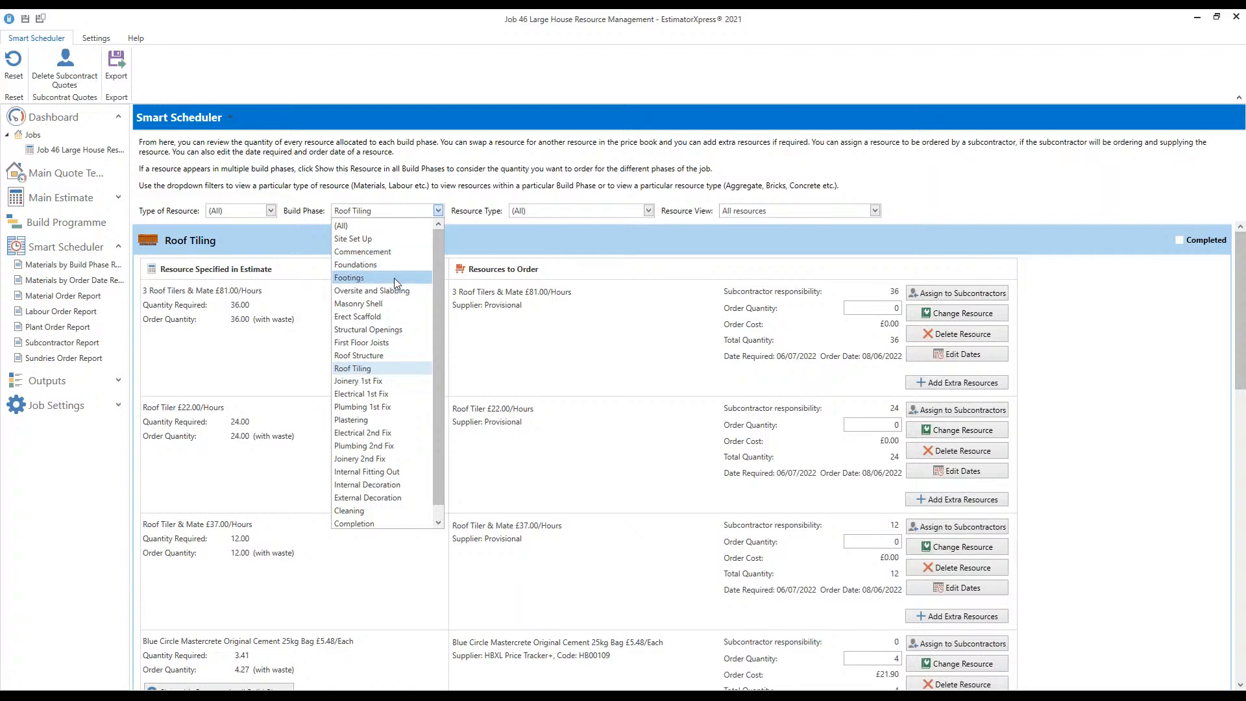
click(383, 302)
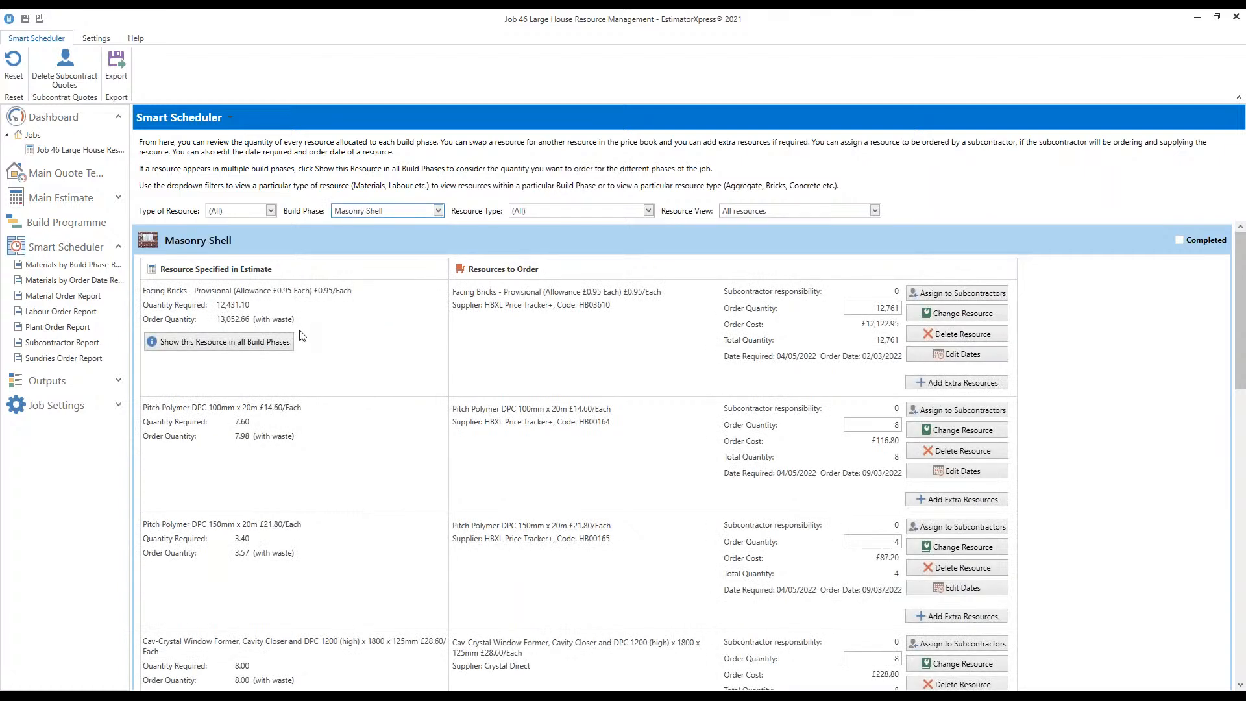
click(392, 349)
click(224, 347)
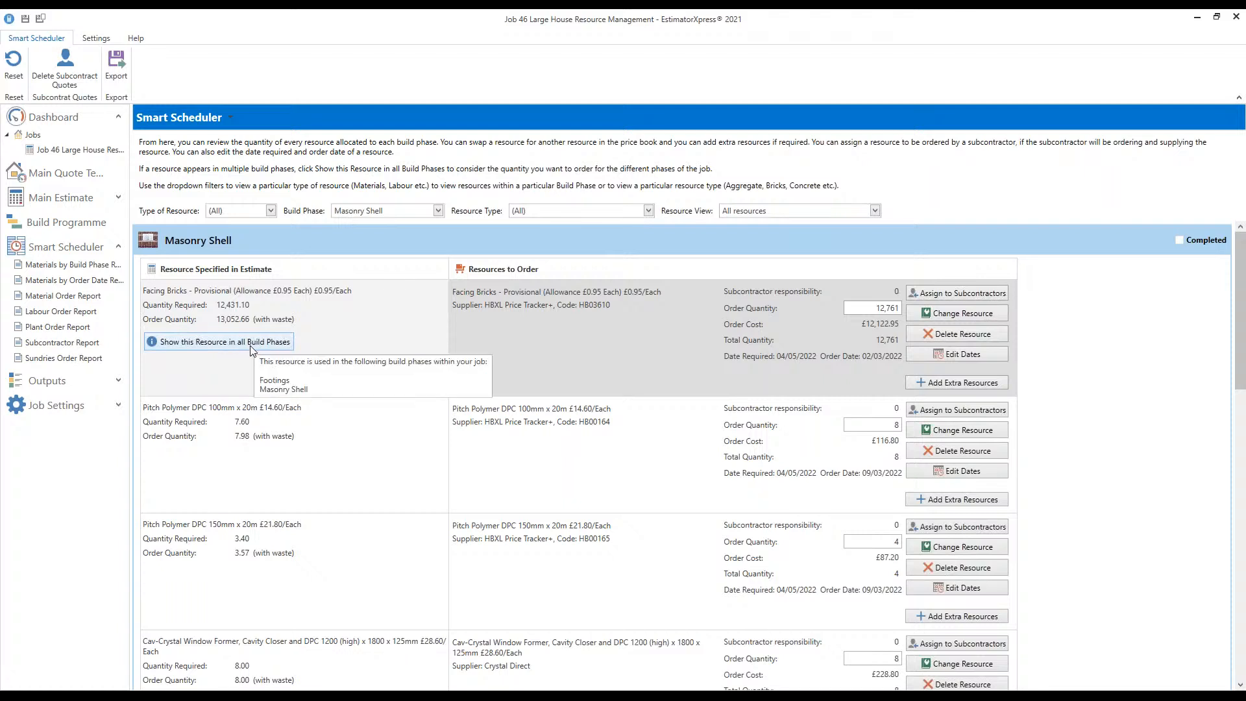
click(252, 347)
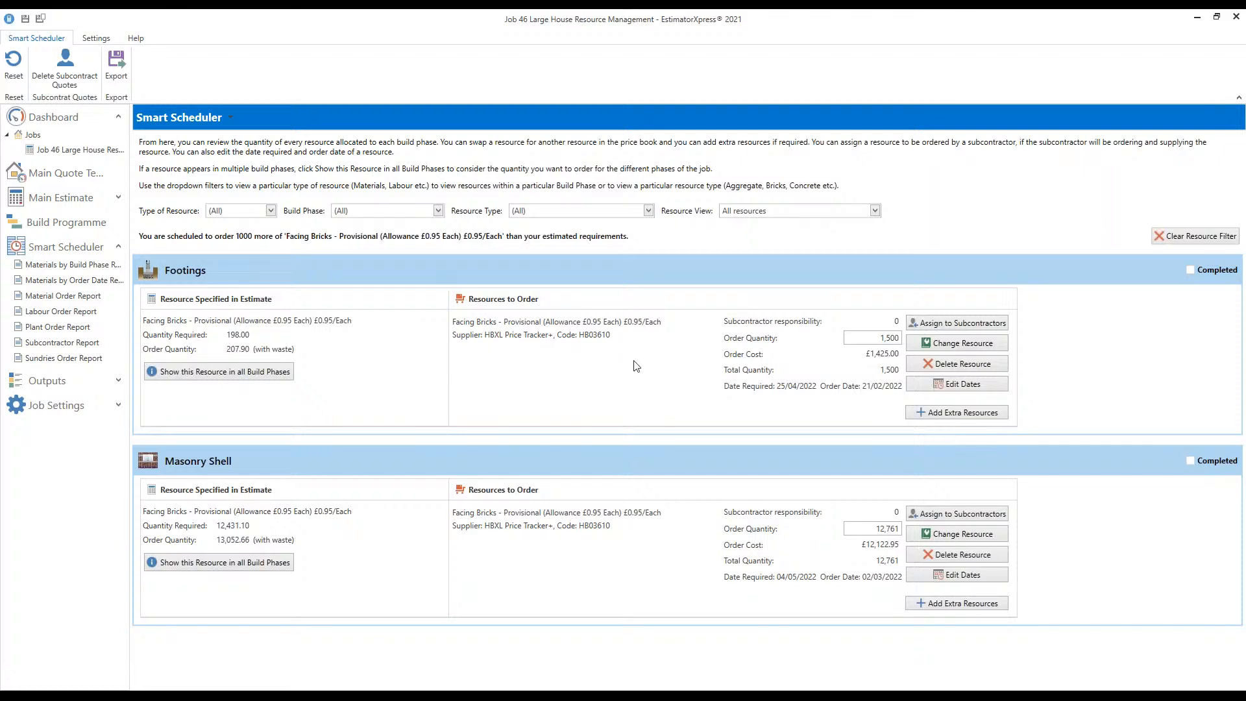
Start a new replacement resource for the Footings facing bricks, with the description "Facing Bricks - Fancy Brick"
click(941, 344)
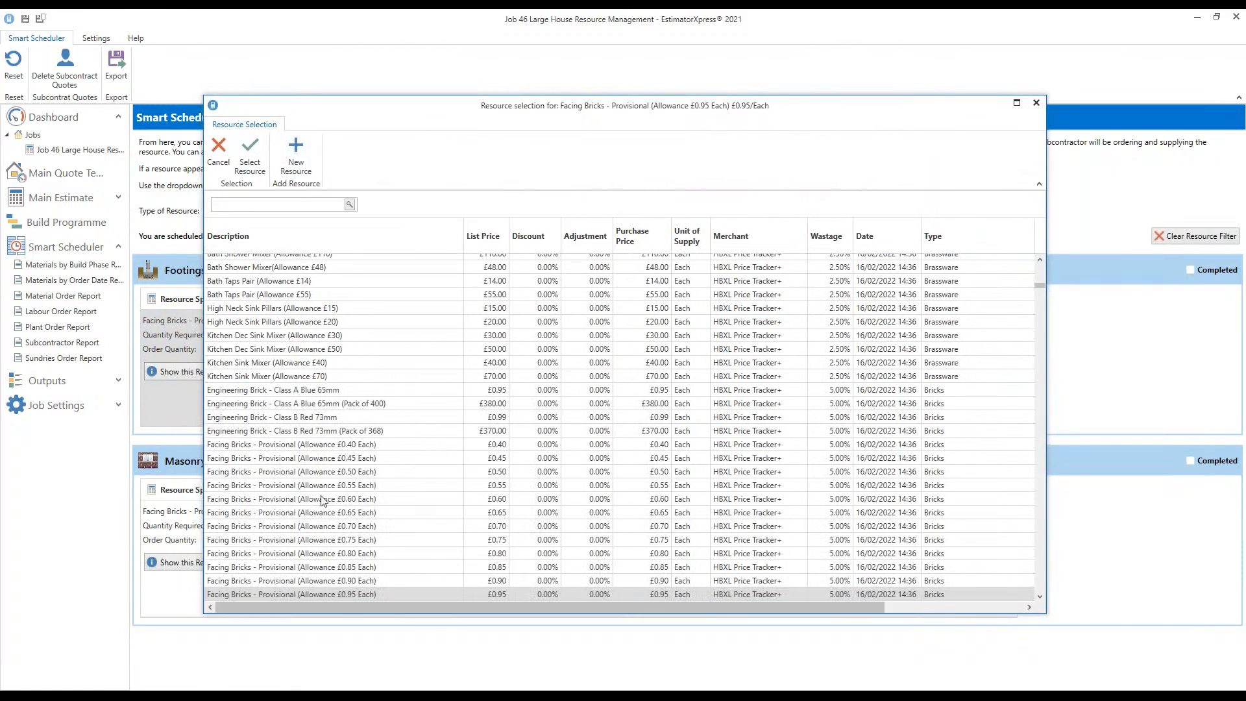
click(305, 157)
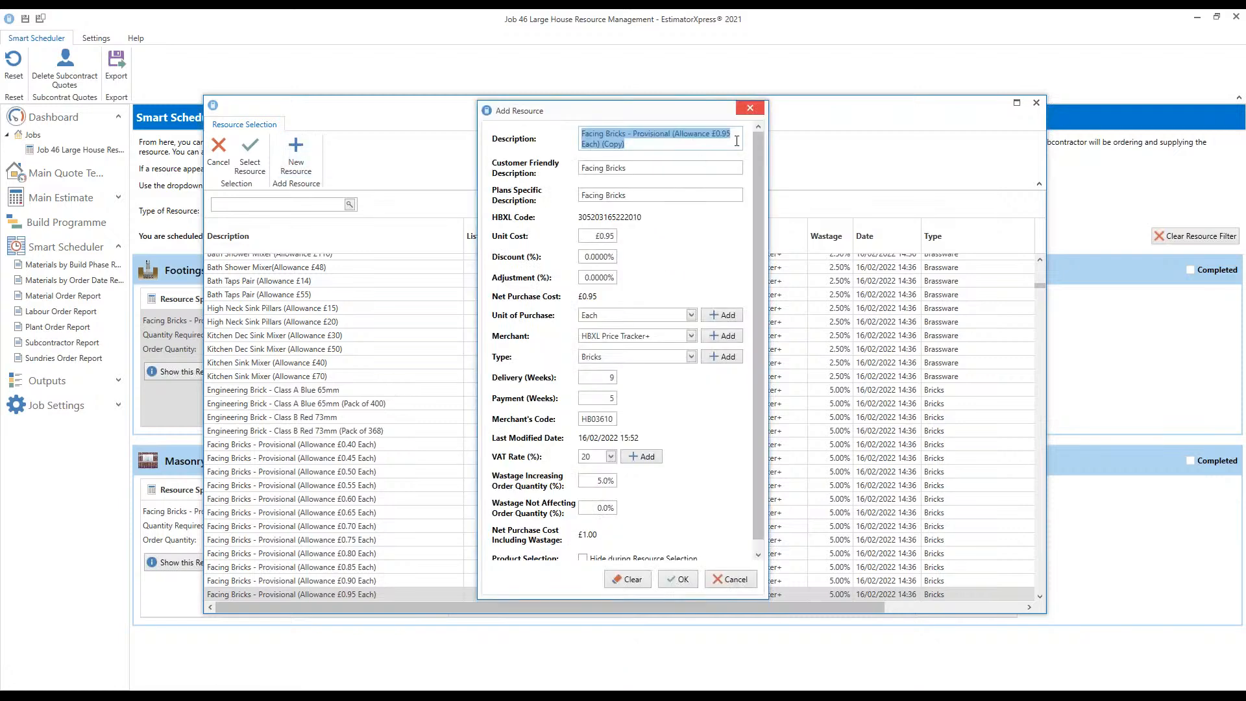
click(652, 147)
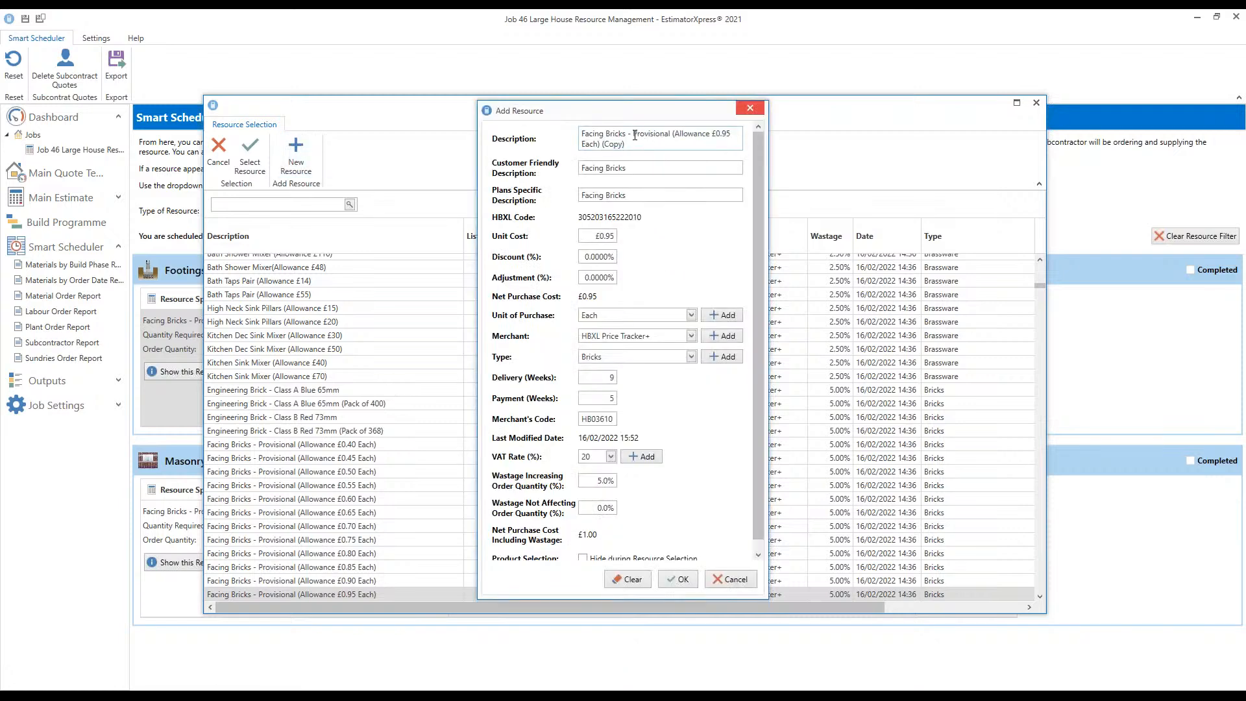
drag(634, 134, 657, 156)
key(BackSpace)
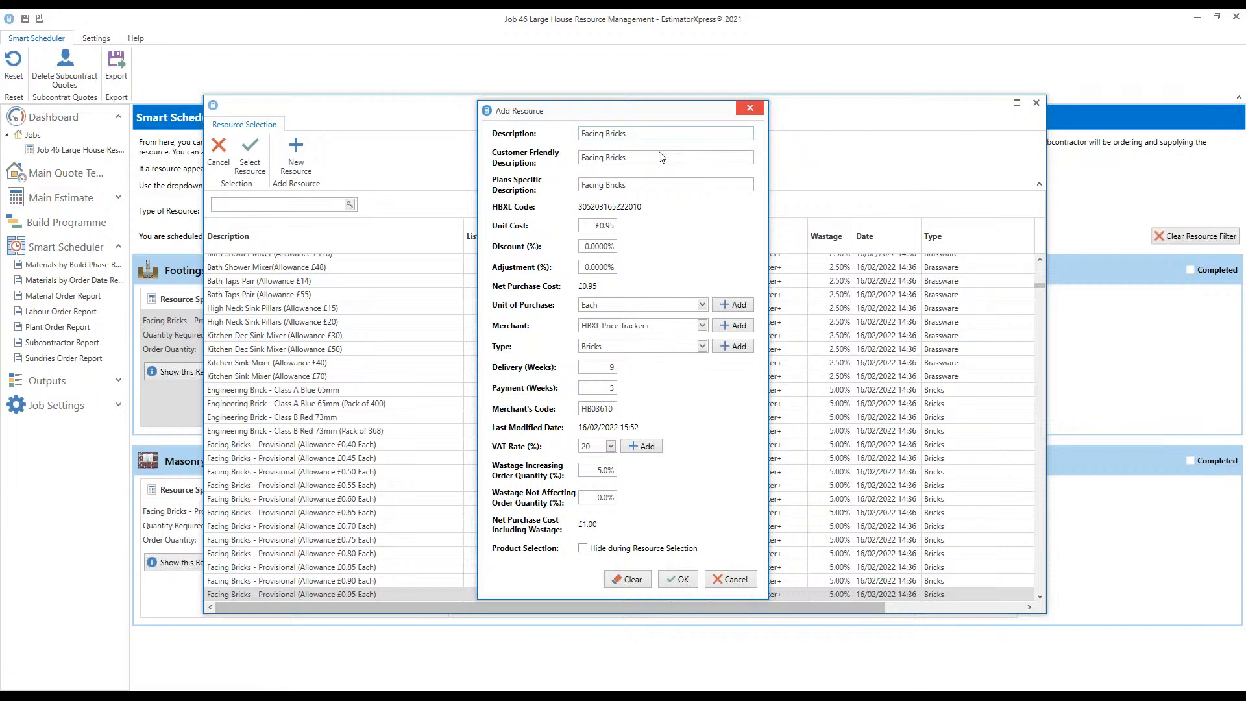
text(Fancy Brick)
Set the new brick's merchant to Provisional, save it, and select it as the Footings resource to order
click(702, 325)
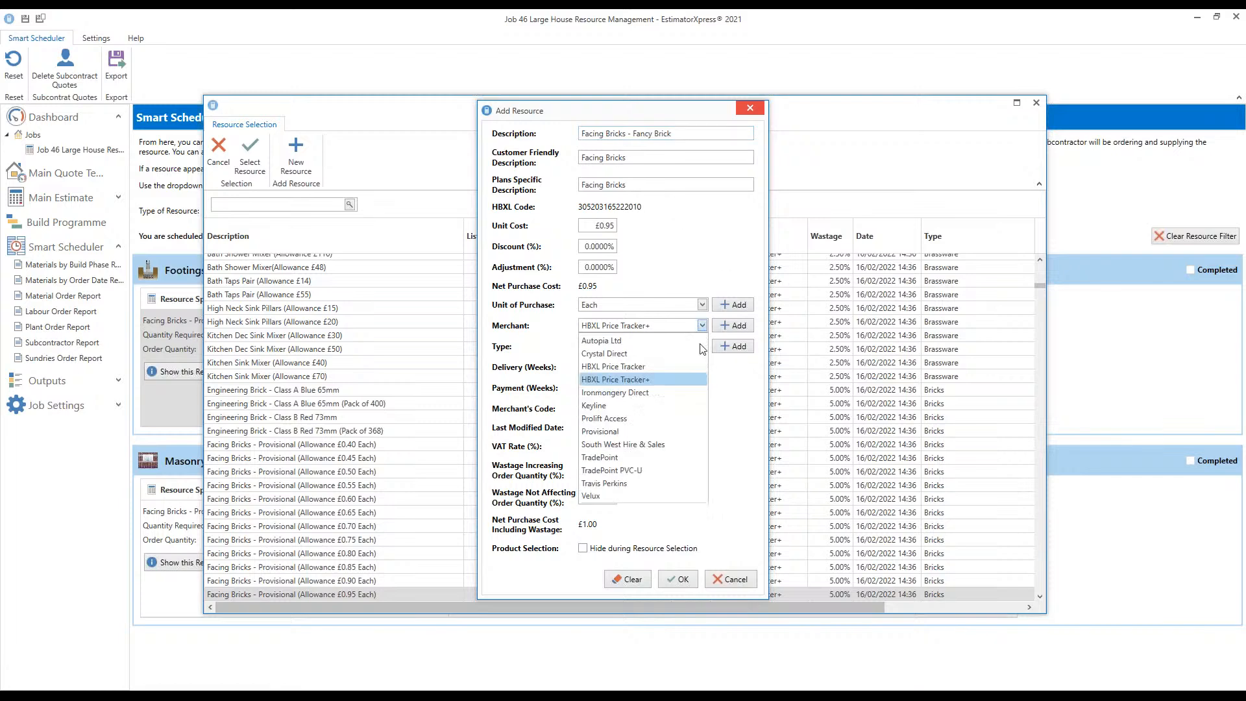
click(634, 431)
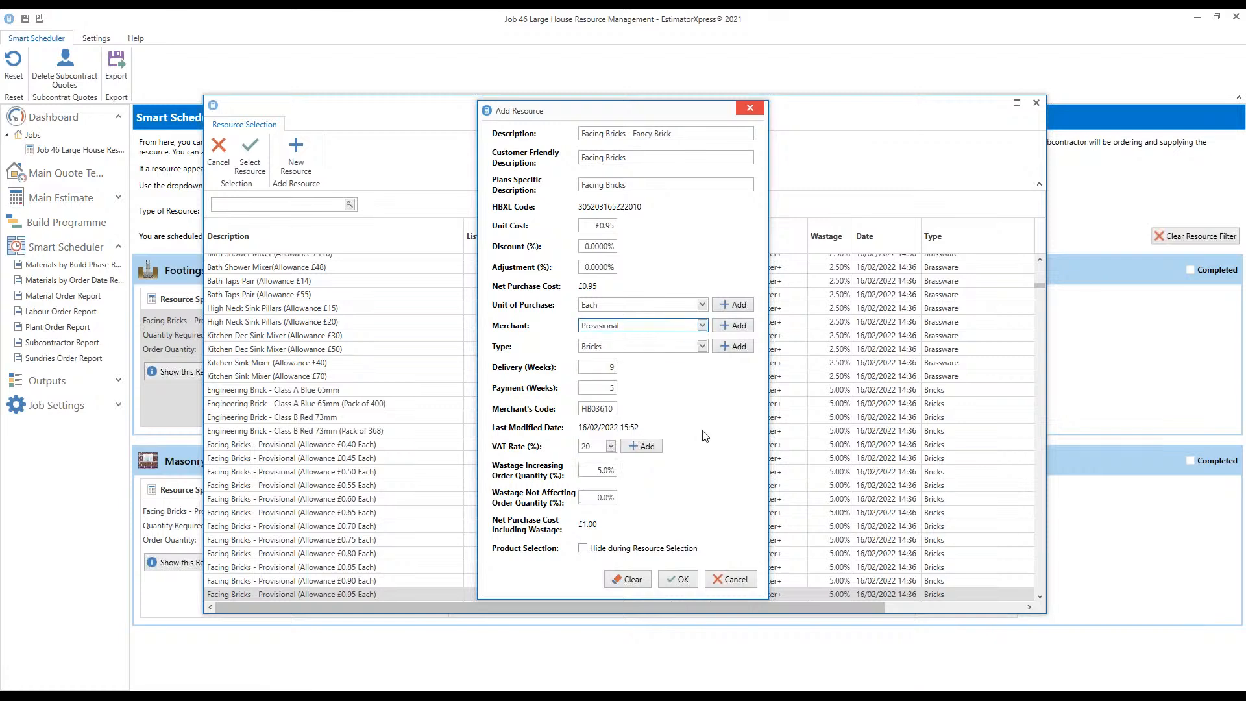
click(685, 585)
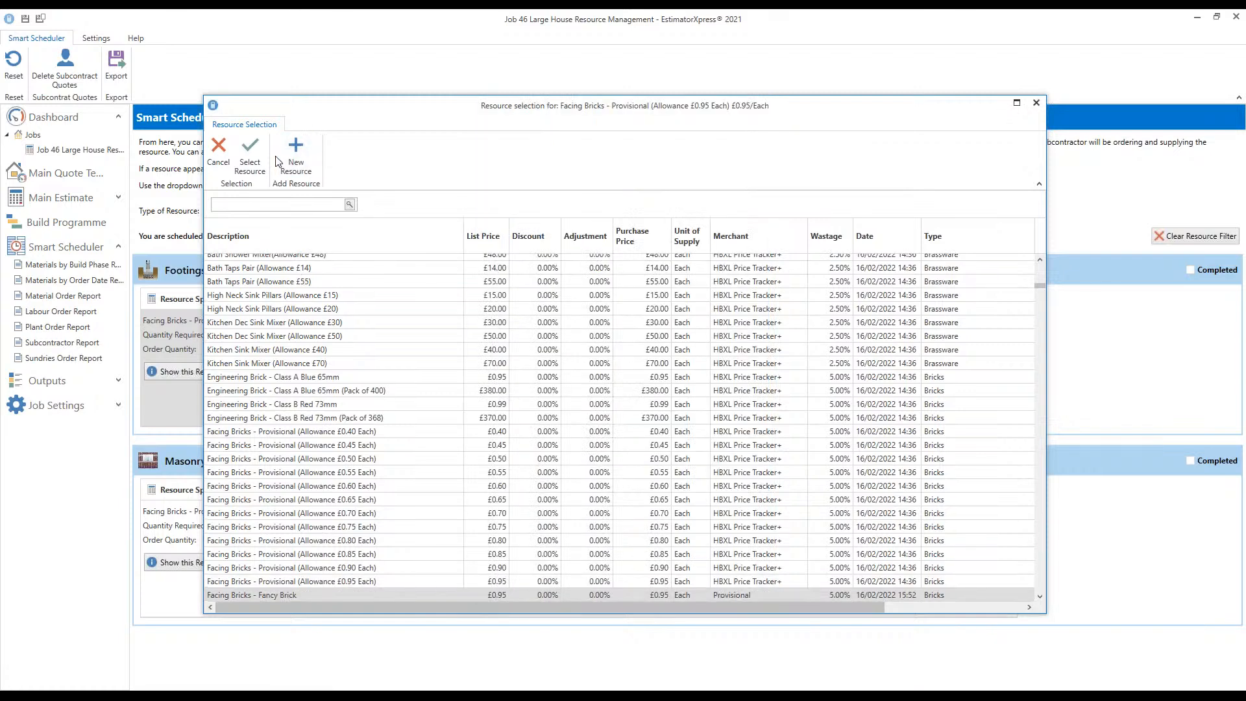
click(249, 155)
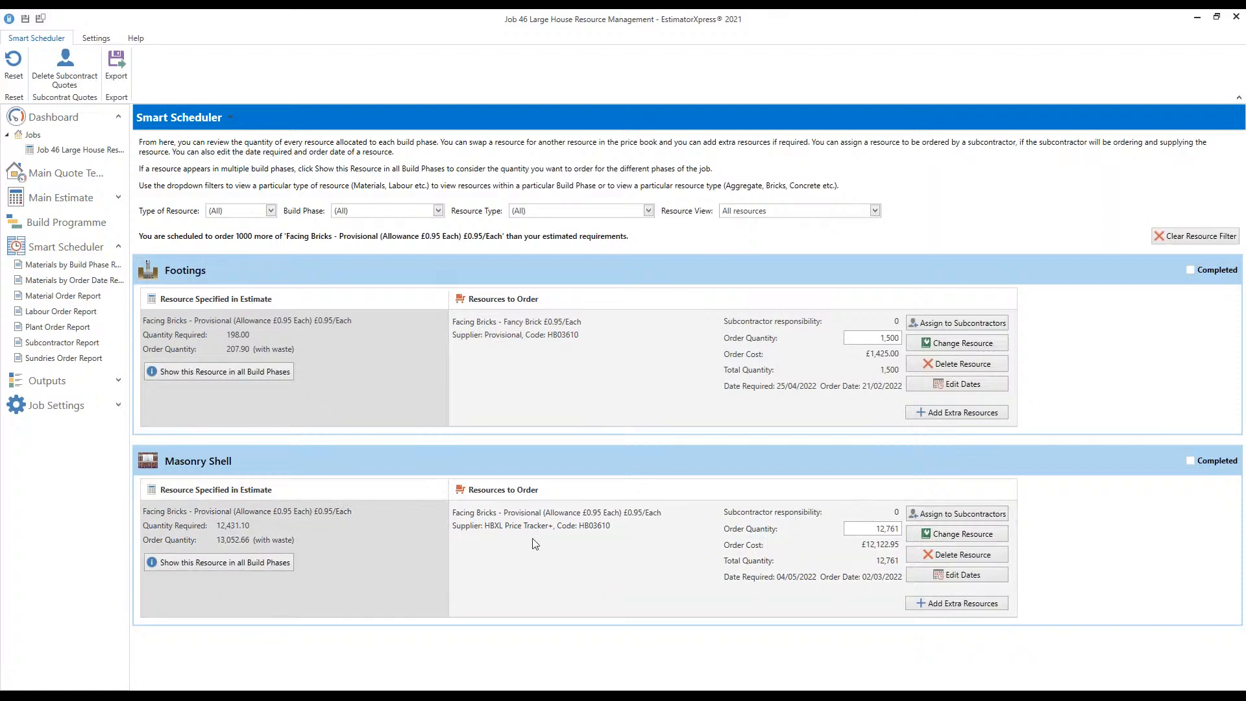
Change the Masonry Shell facing bricks to order to the "Facing Bricks - Fancy Brick" resource
click(965, 536)
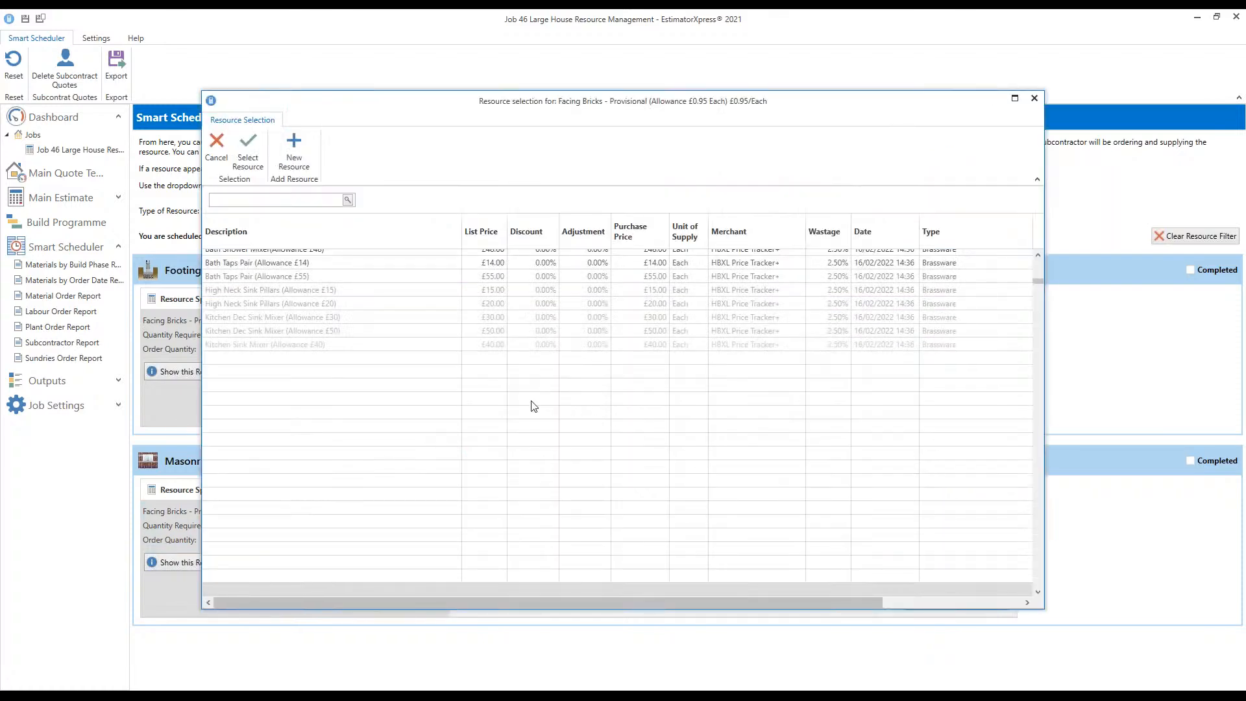
click(298, 429)
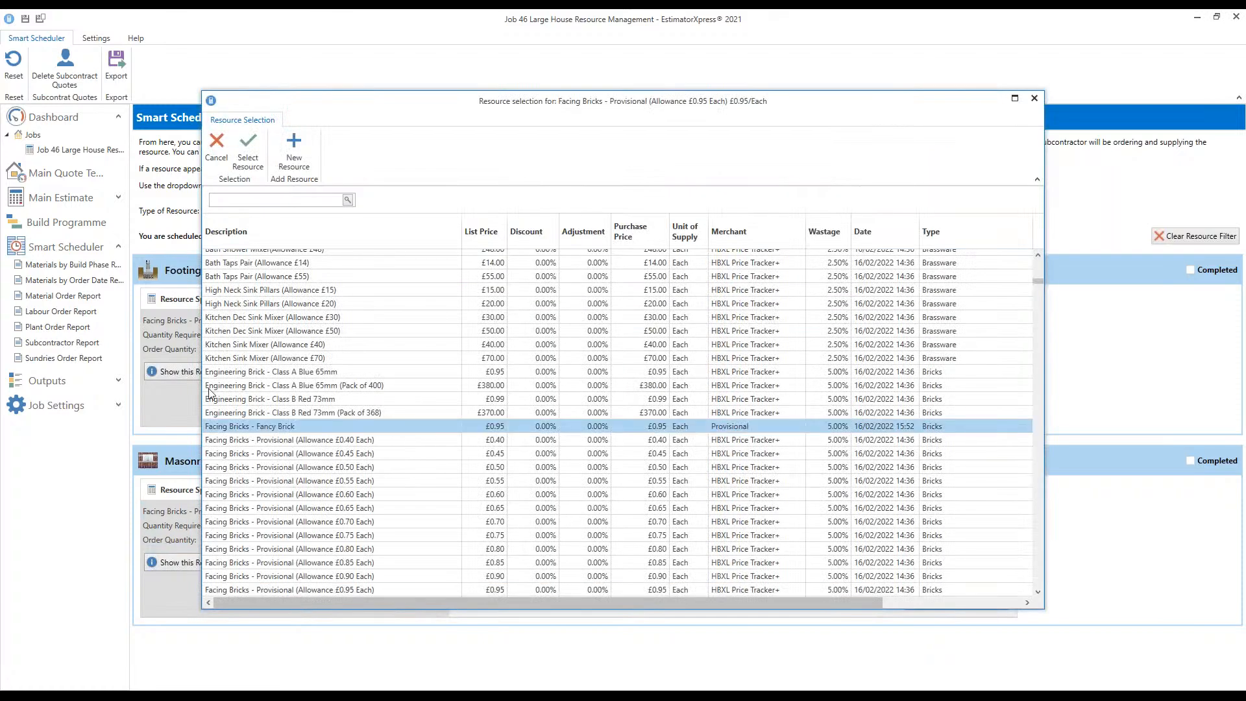
click(248, 153)
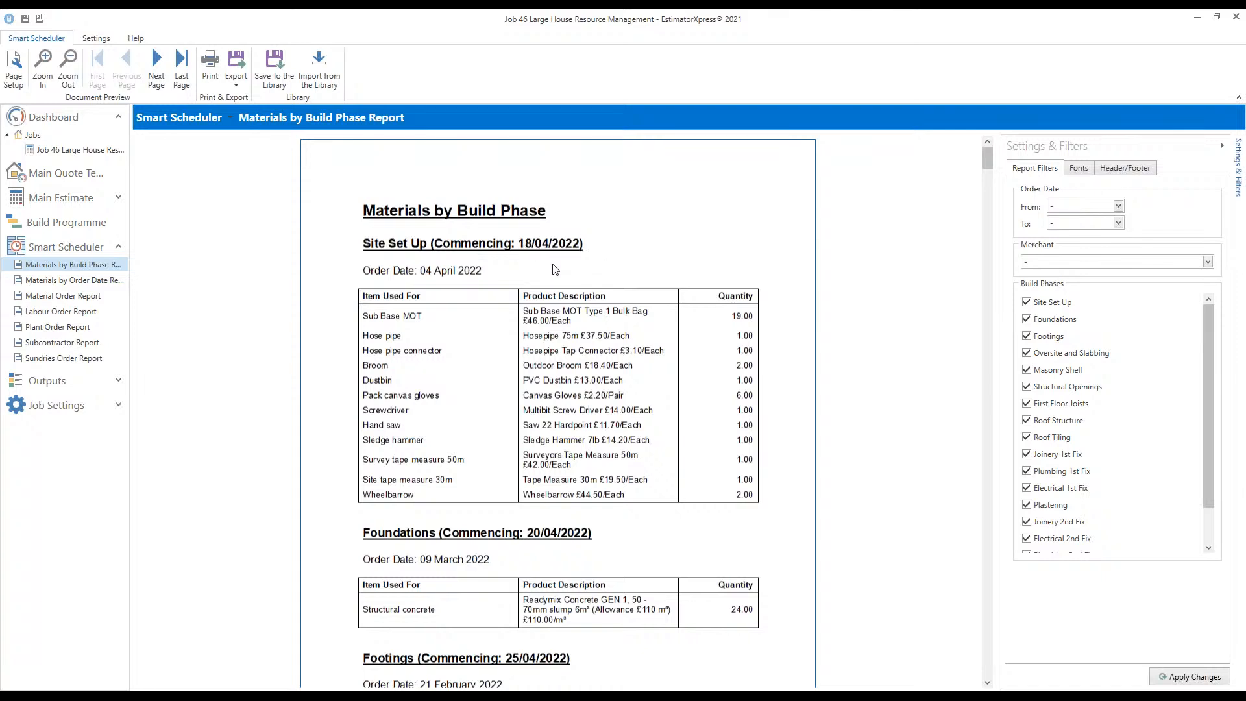
Examine the order dates, products and quantities in the Materials by Build Phase report from Site Set Up to Oversite and Slabbing
scroll(557, 270, down, 1)
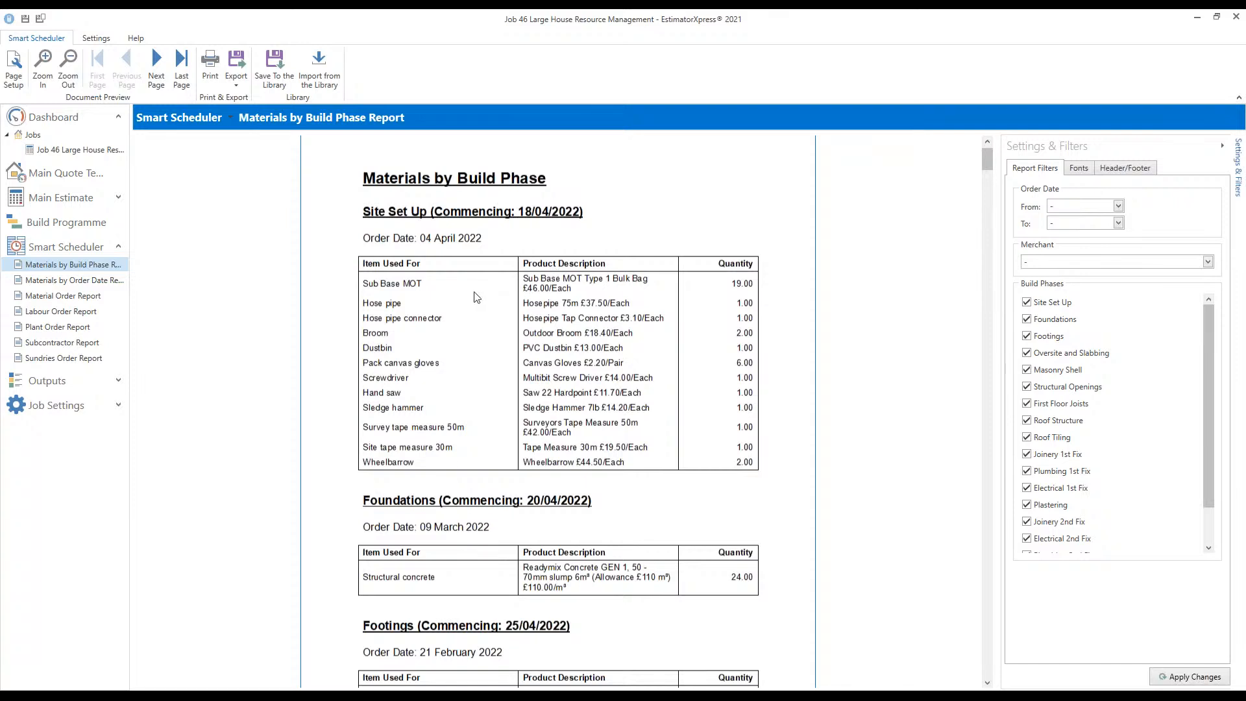
scroll(477, 297, down, 2)
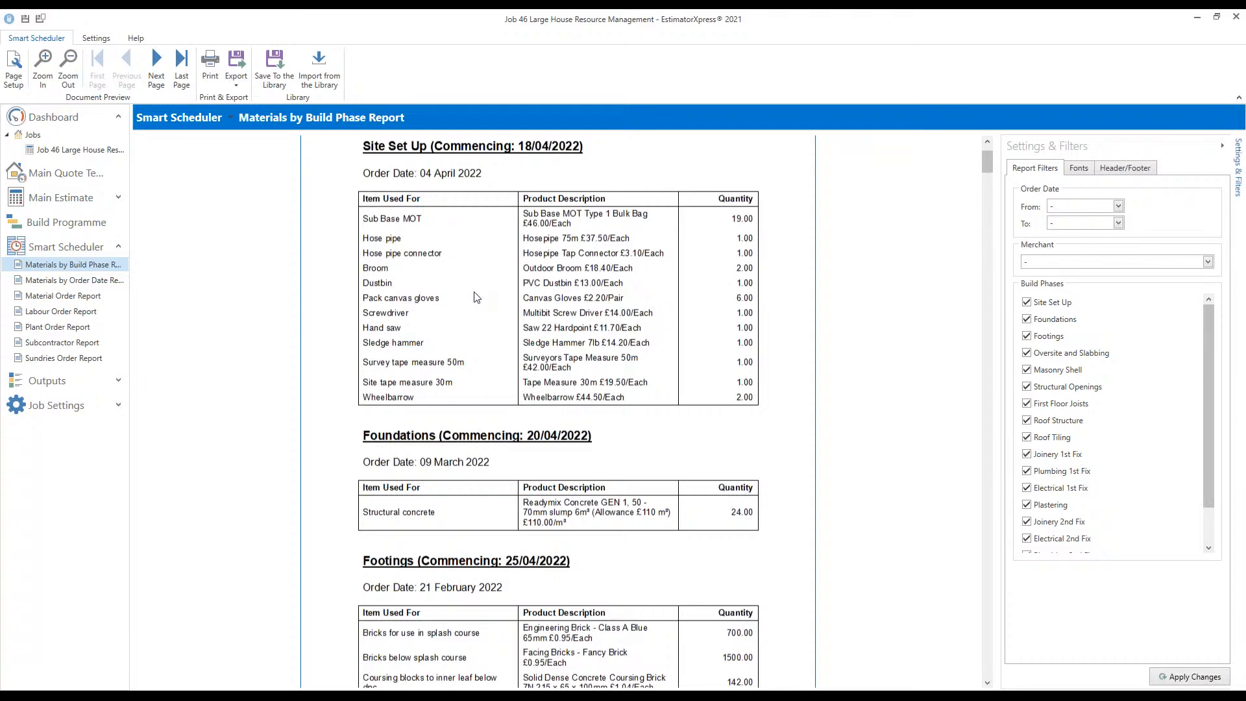
scroll(477, 297, down, 1)
scroll(477, 297, down, 1)
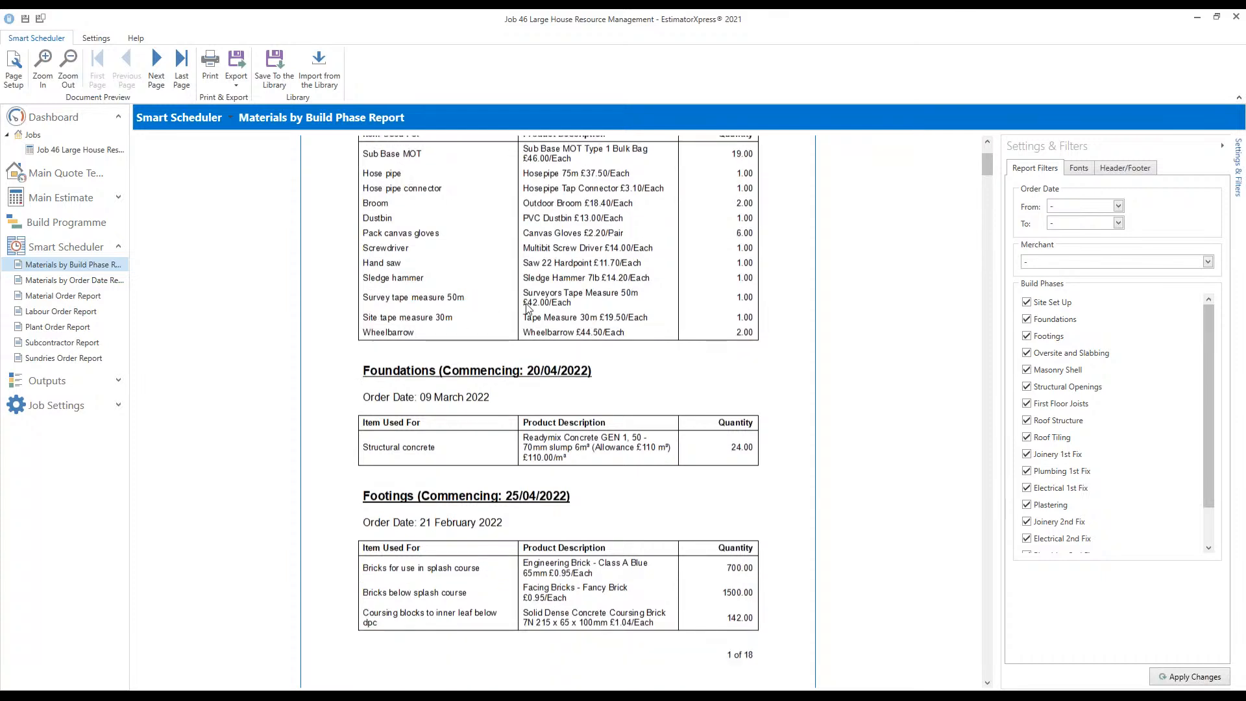
scroll(528, 292, down, 1)
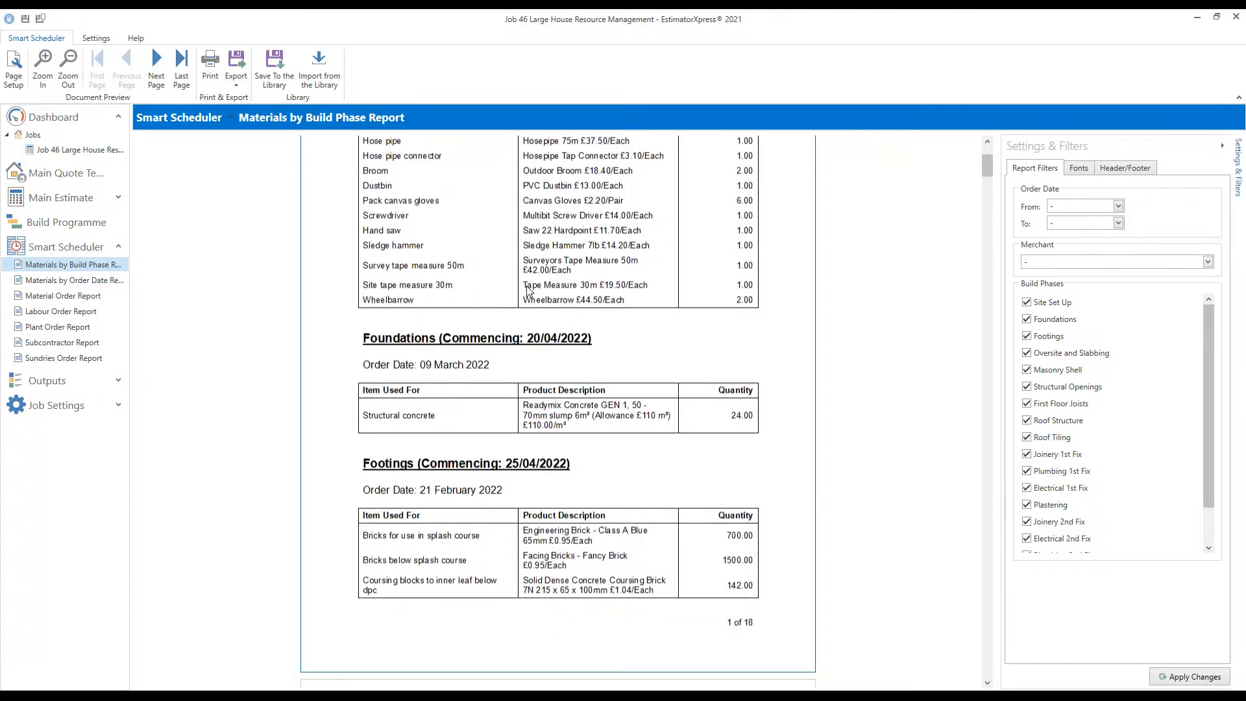
scroll(528, 292, down, 1)
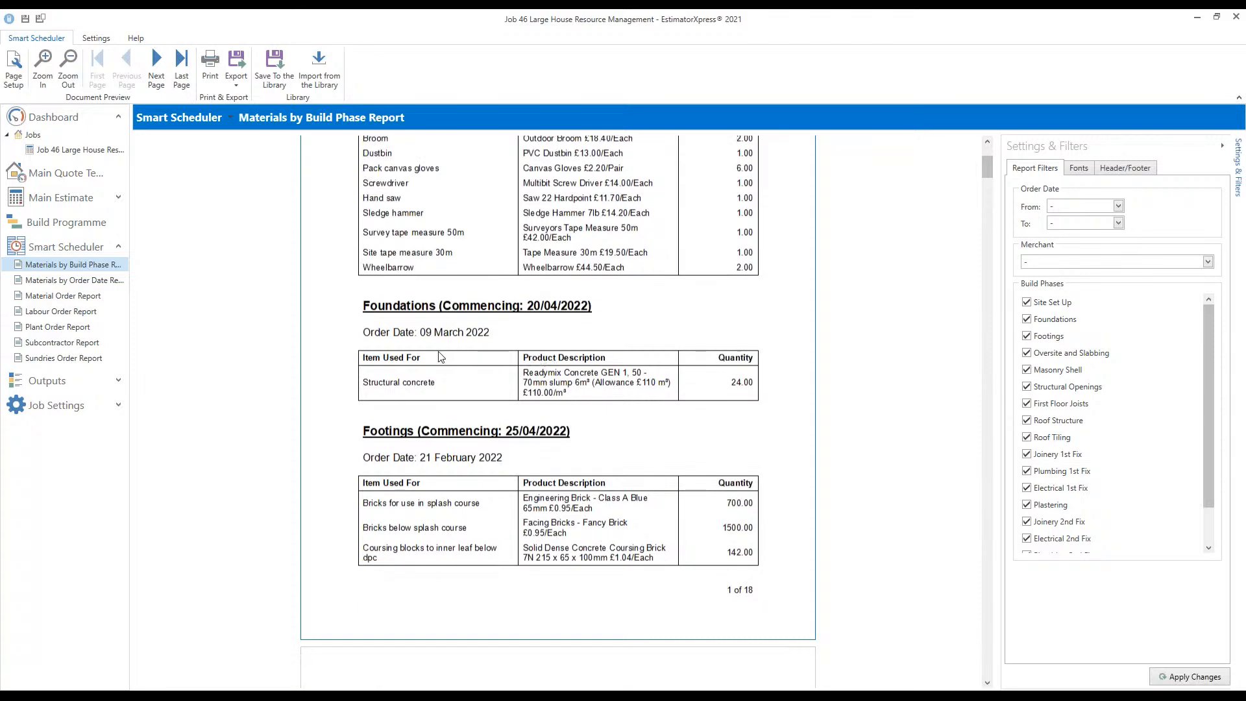
scroll(430, 345, down, 1)
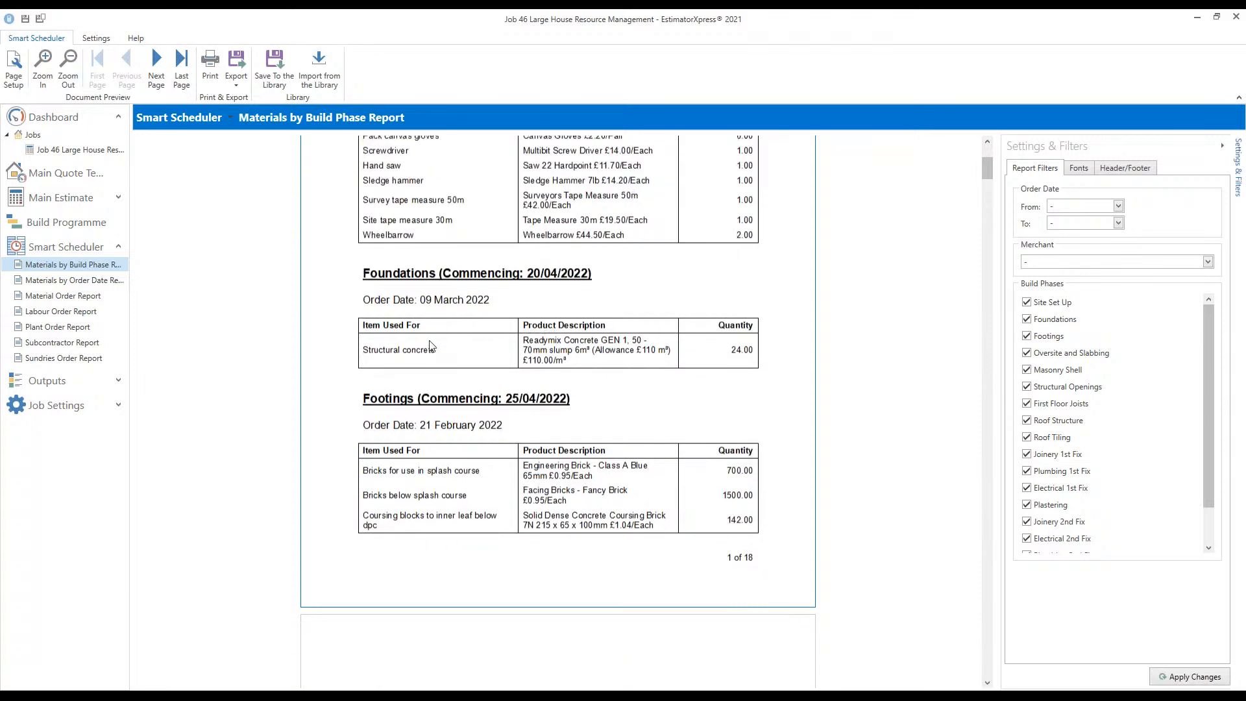
scroll(460, 349, down, 1)
scroll(482, 284, up, 6)
scroll(453, 167, up, 2)
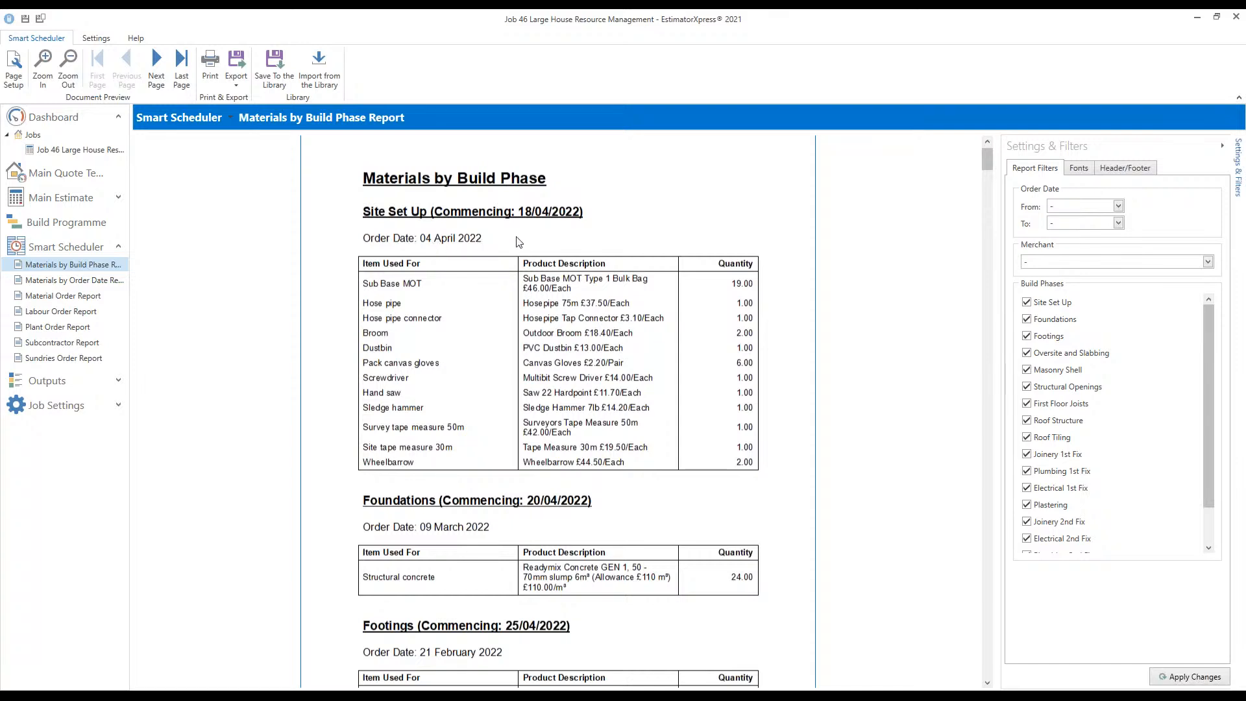
scroll(574, 310, down, 2)
scroll(574, 310, down, 10)
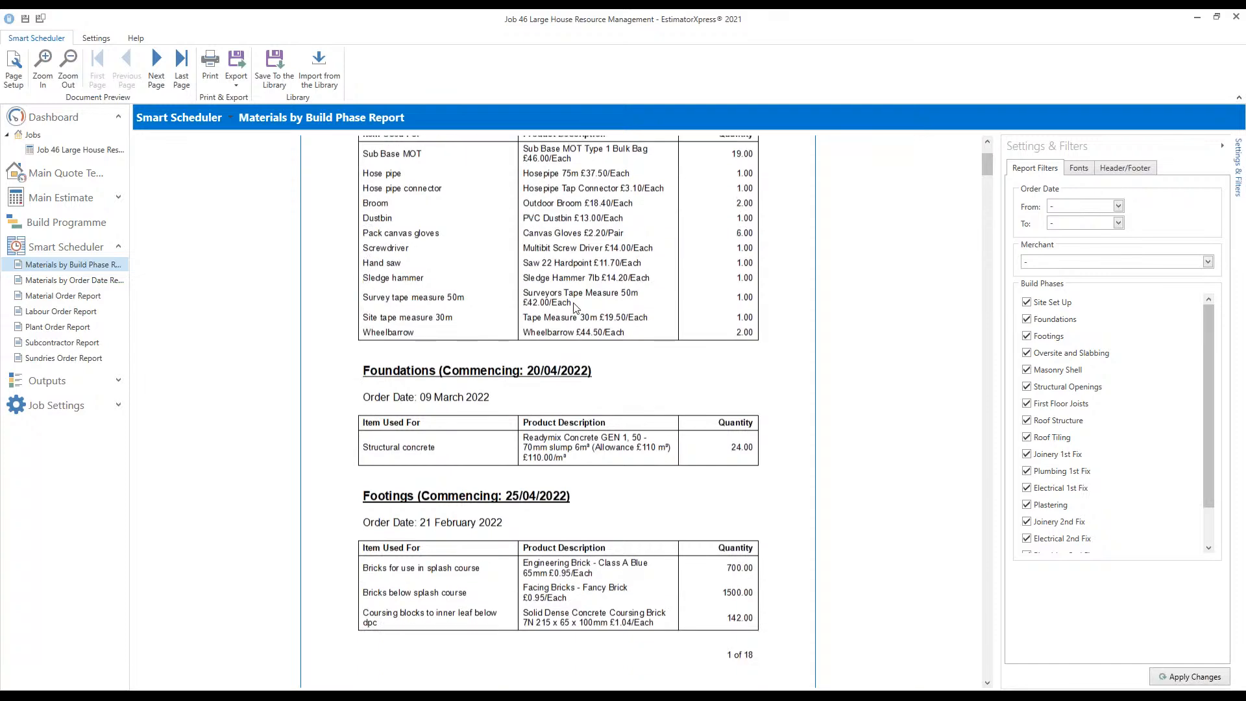
scroll(574, 311, down, 9)
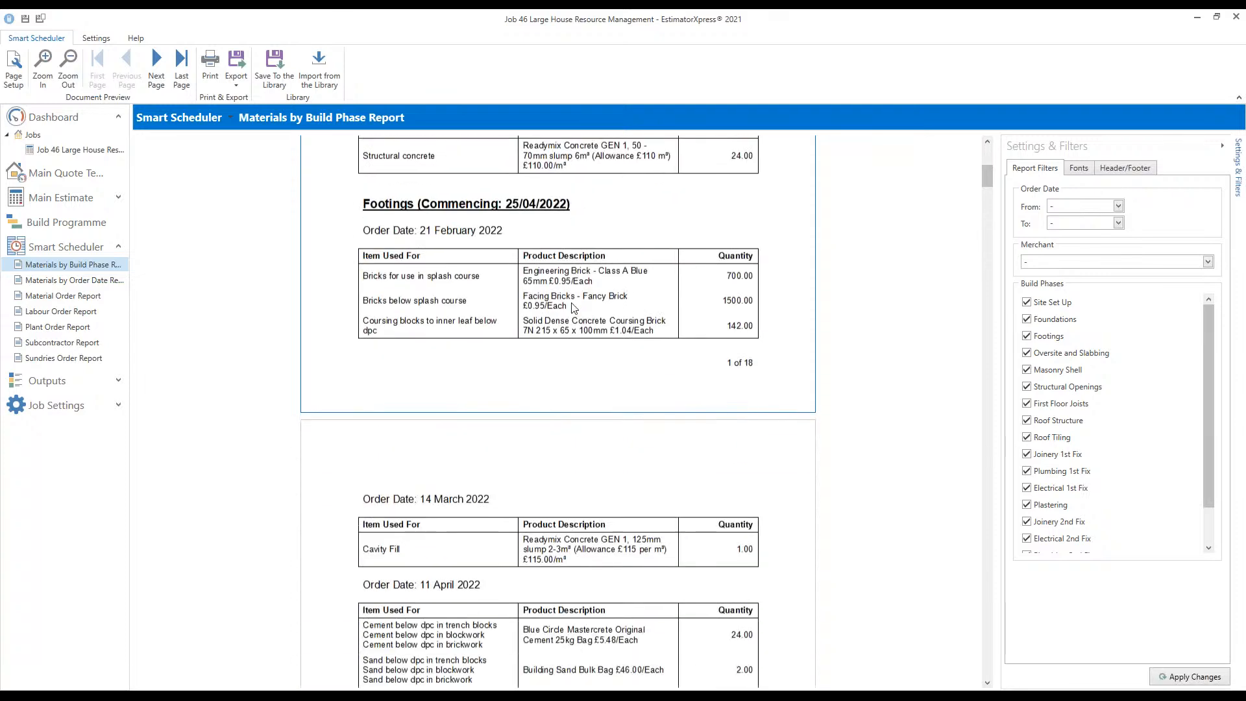
scroll(572, 308, down, 5)
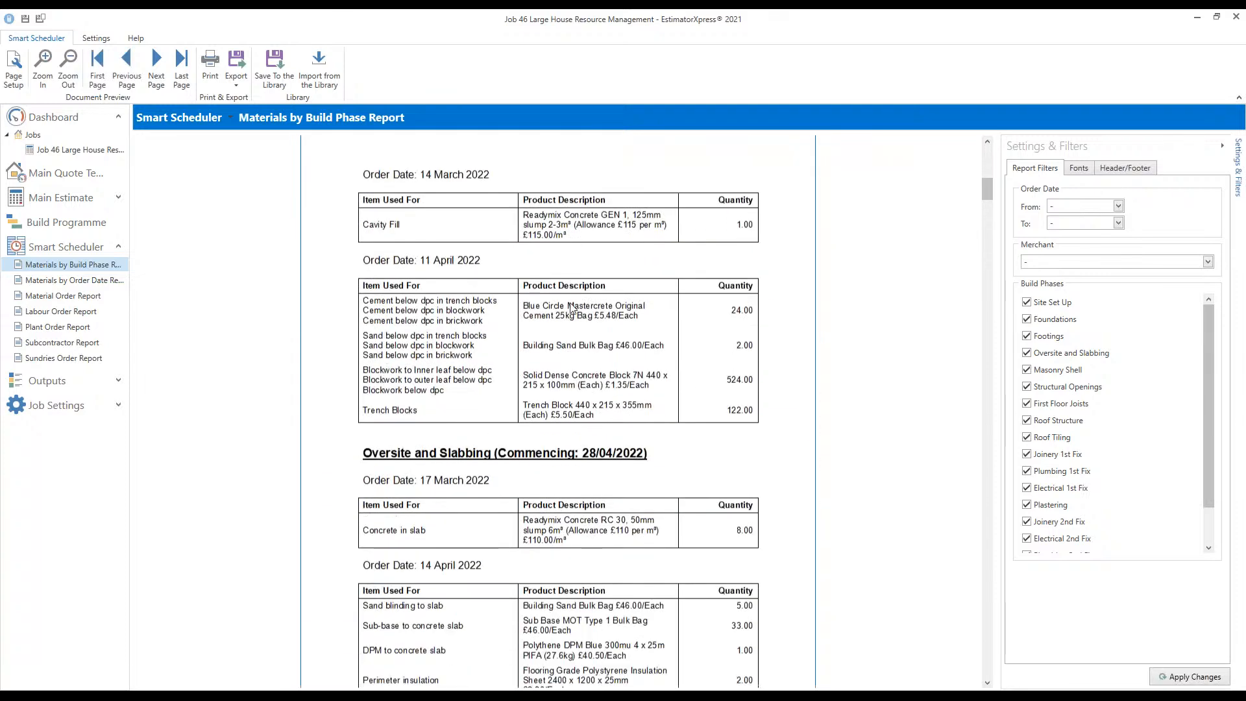
scroll(569, 308, down, 3)
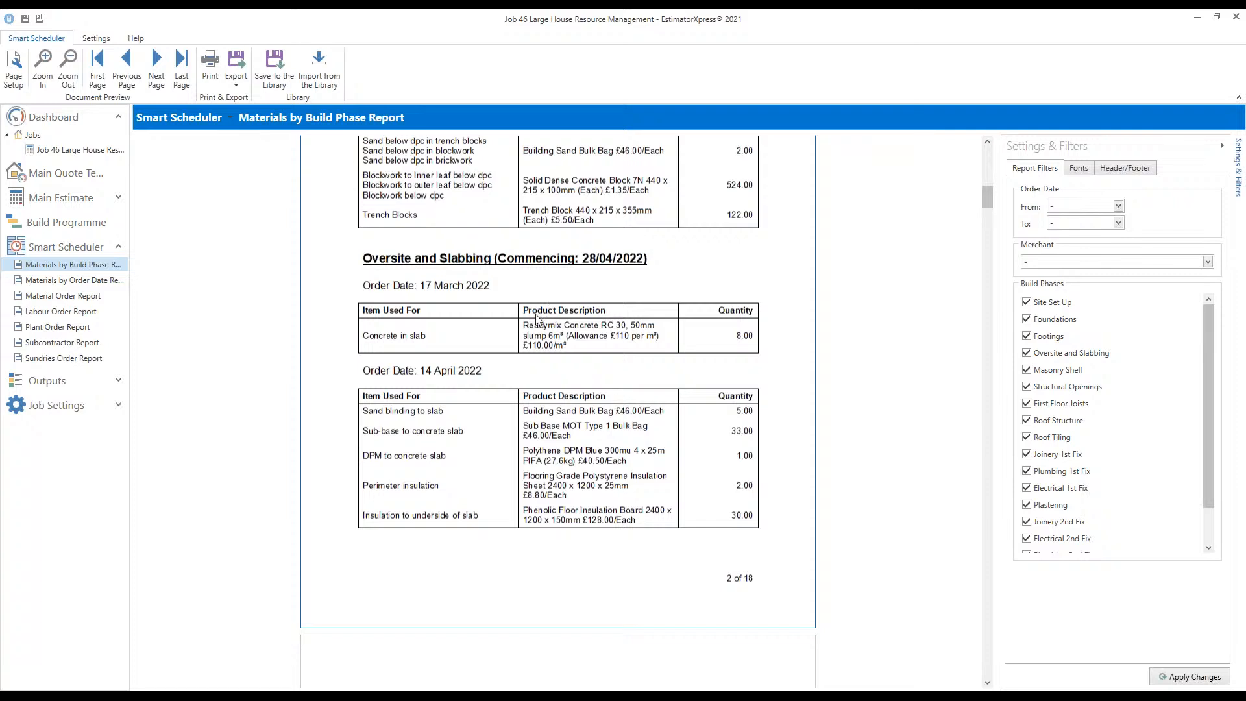
Examine the Footings, Oversite and Slabbing, and Masonry Shell orders in the Materials by Build Phase report
scroll(535, 314, down, 3)
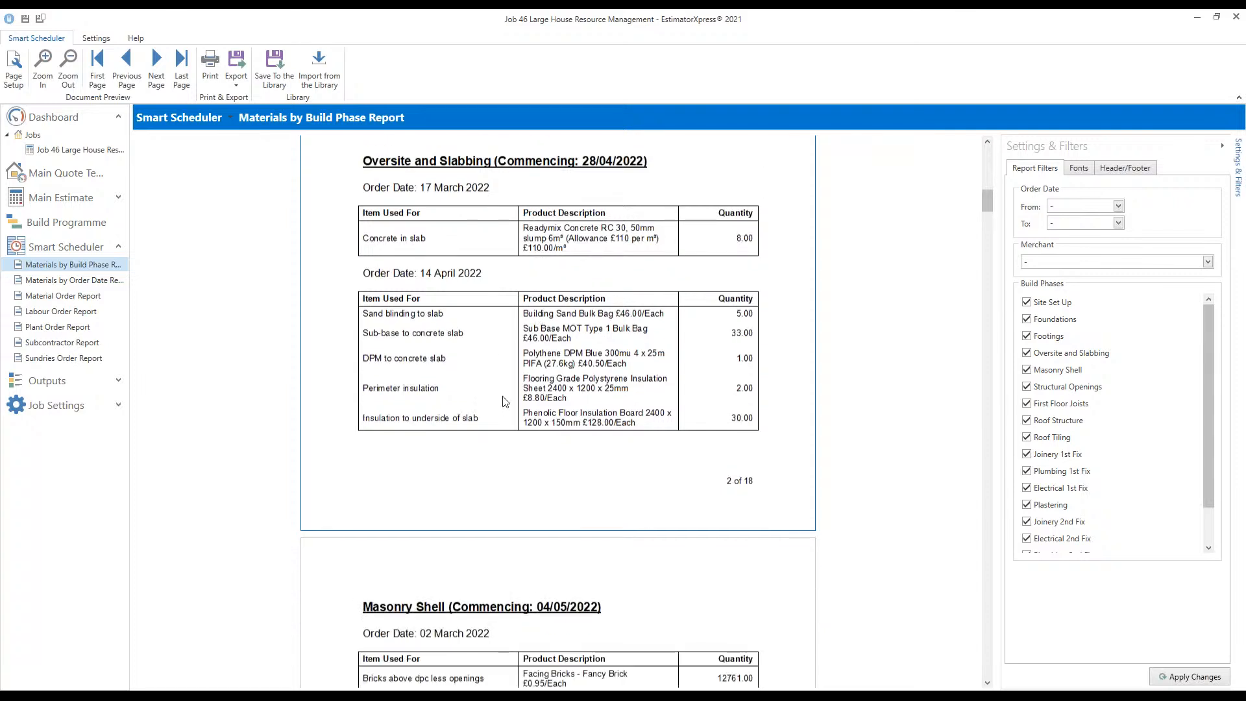
scroll(505, 398, up, 3)
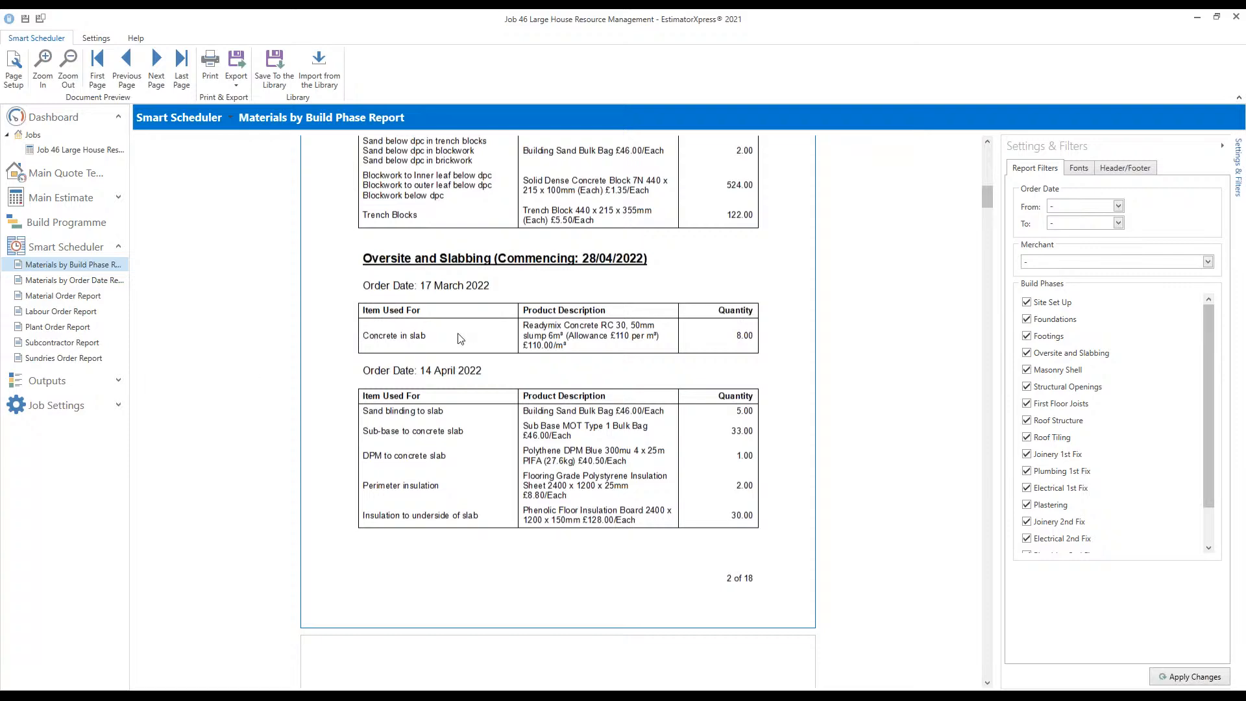
scroll(734, 324, up, 8)
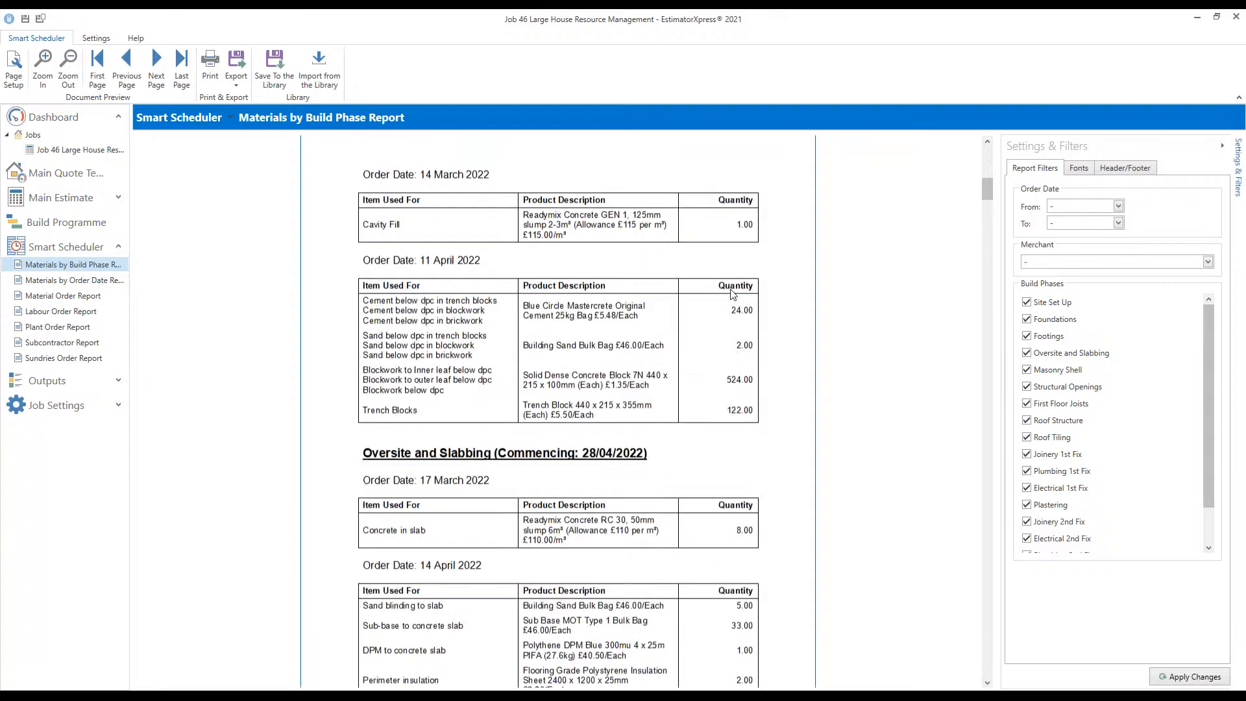
scroll(714, 253, down, 9)
scroll(714, 258, down, 8)
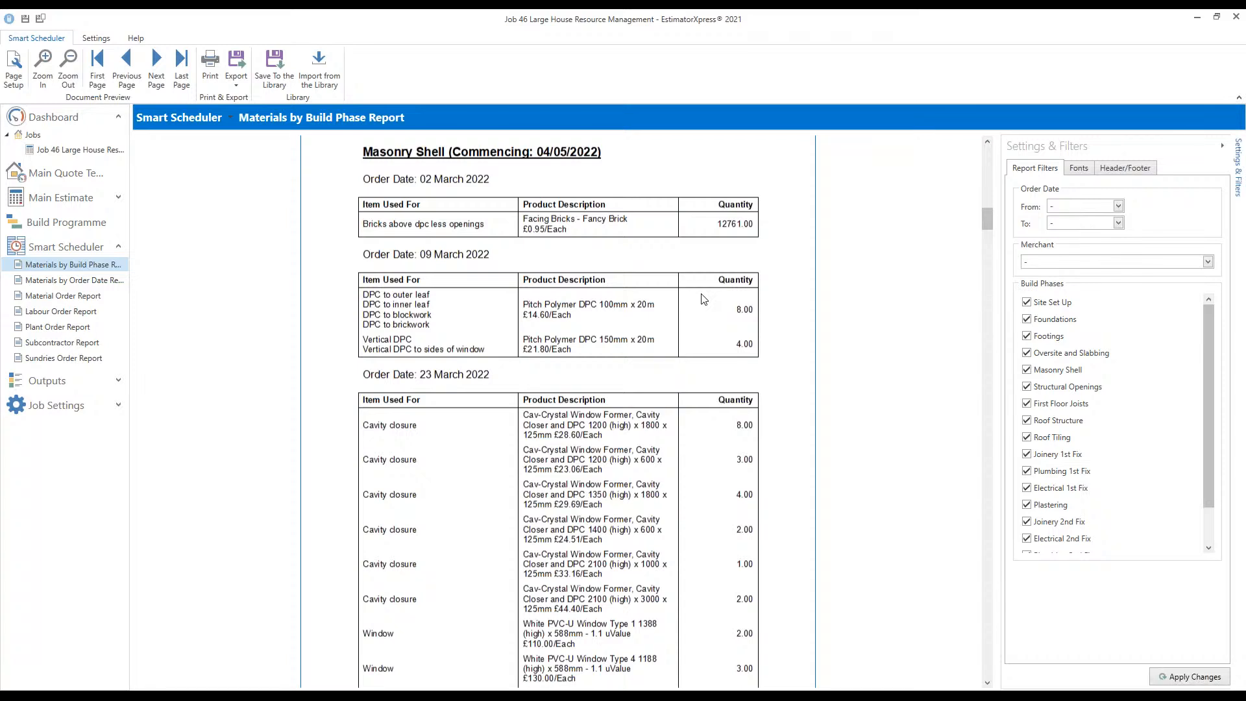
Filter the report to order dates from 21/02/2022 to 30/05/2022 and look through the filtered pages
click(1119, 206)
click(1097, 235)
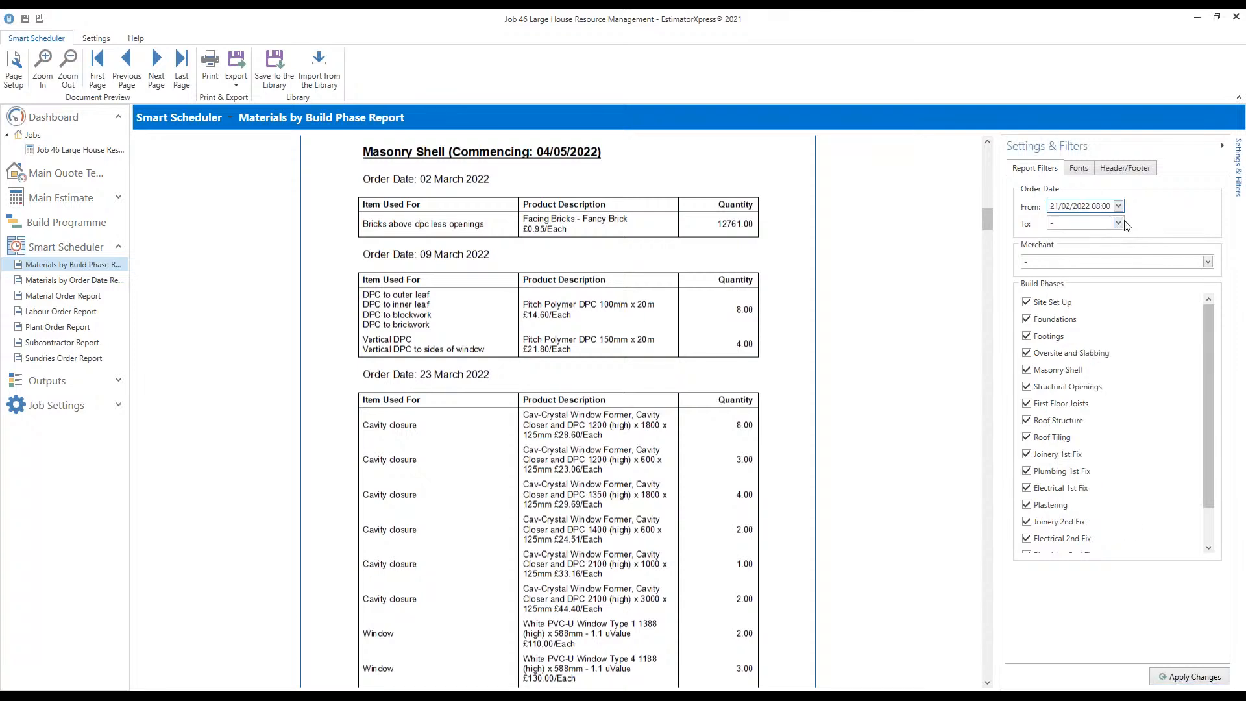
click(1119, 224)
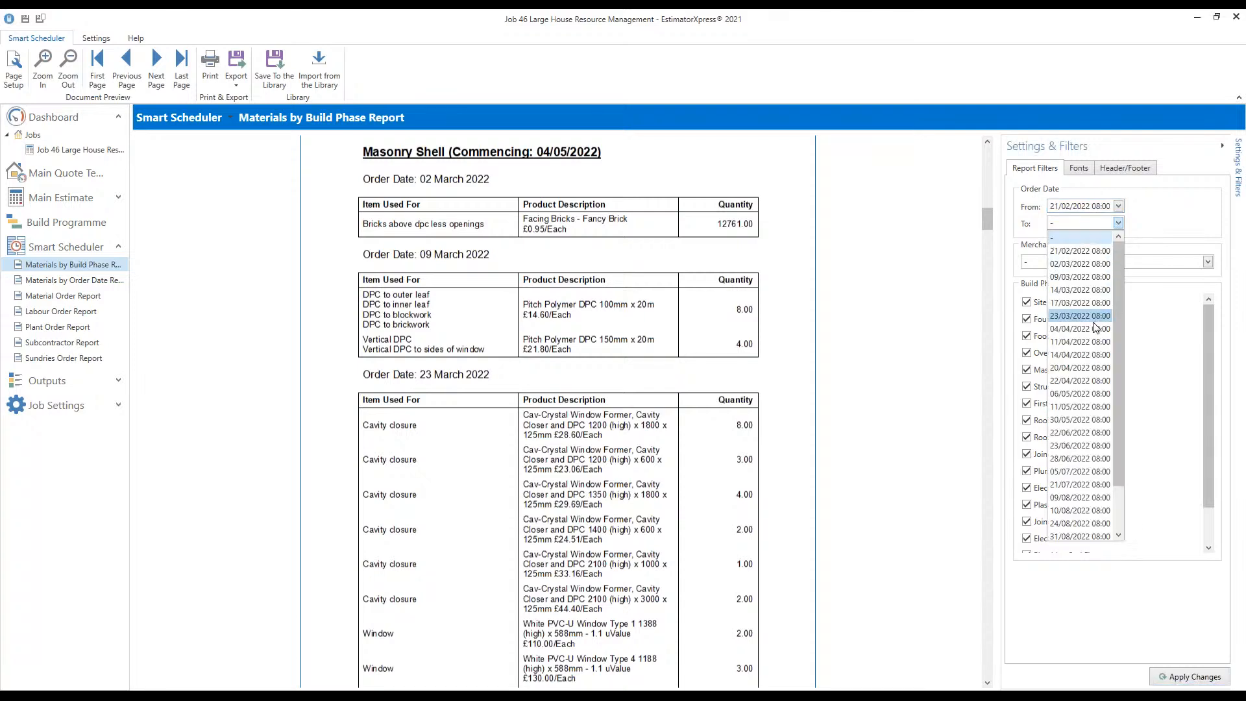
click(1080, 420)
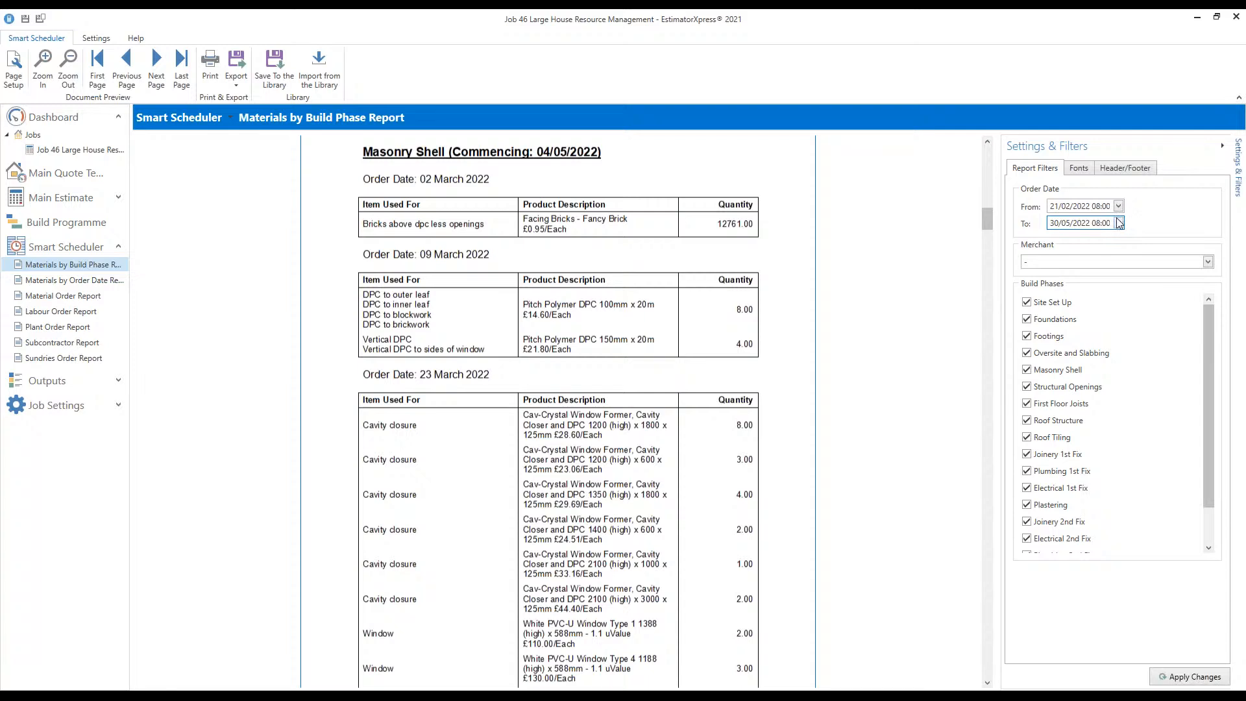
click(1201, 679)
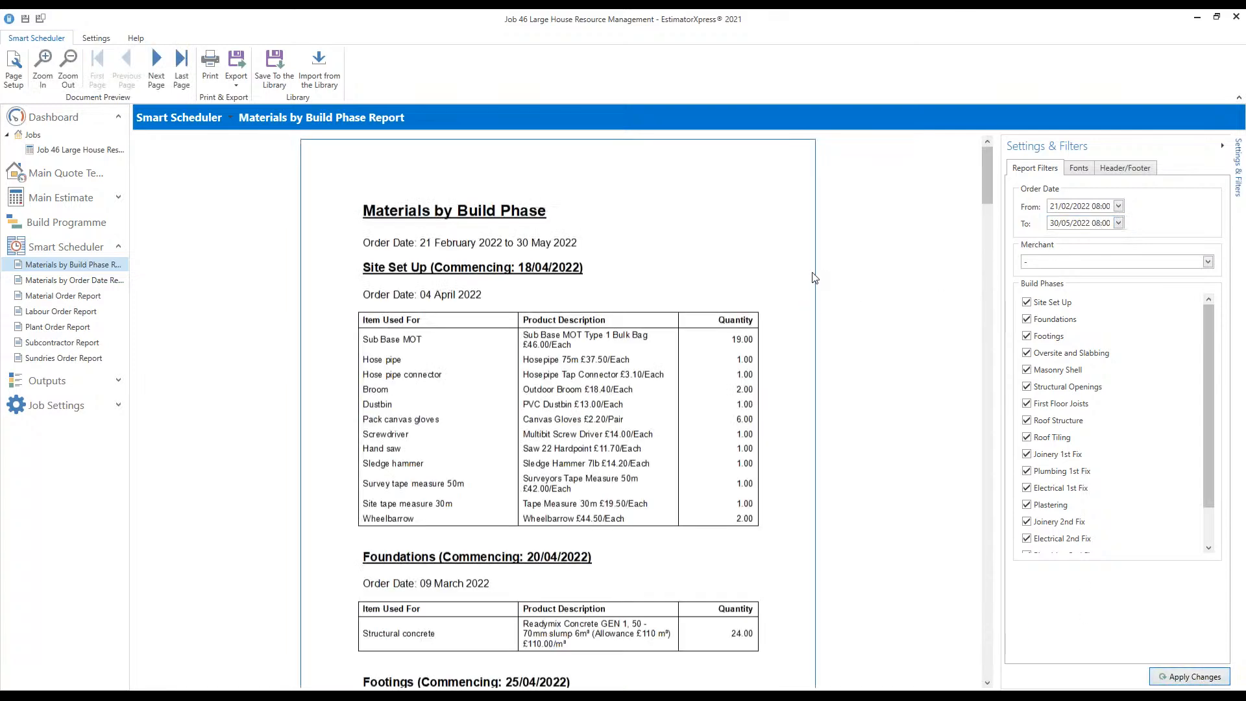
scroll(862, 250, down, 15)
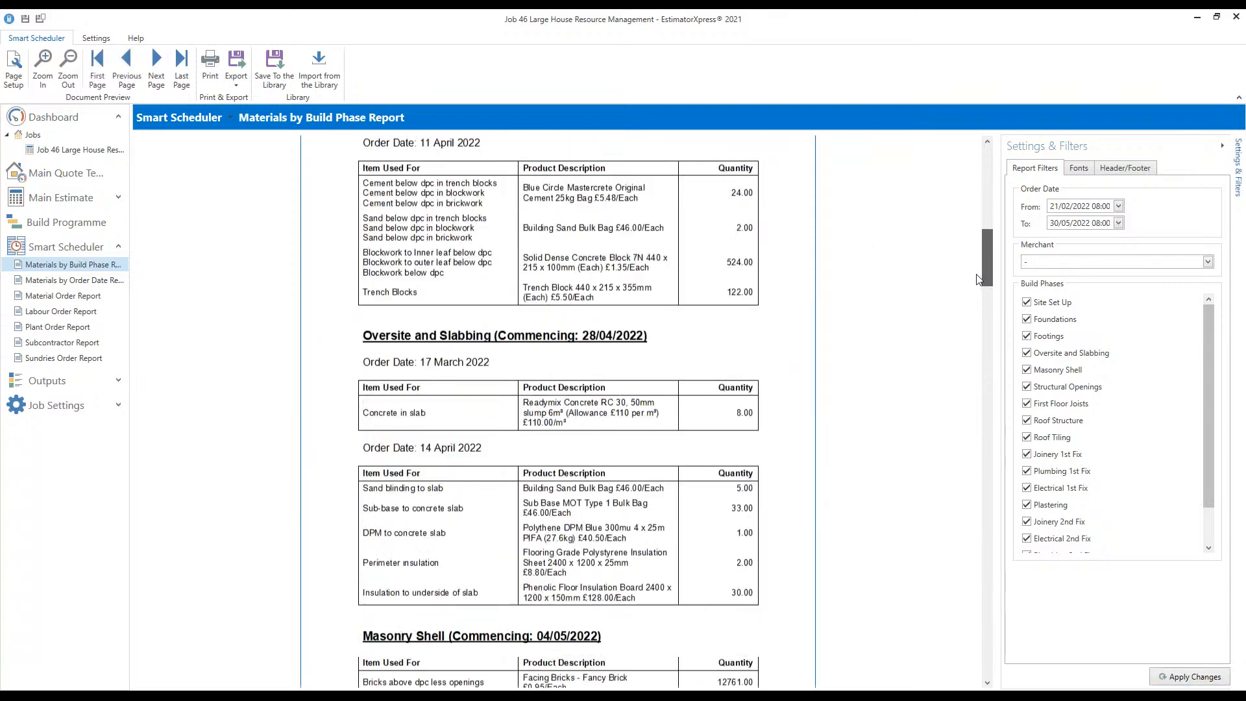
drag(986, 279, 990, 610)
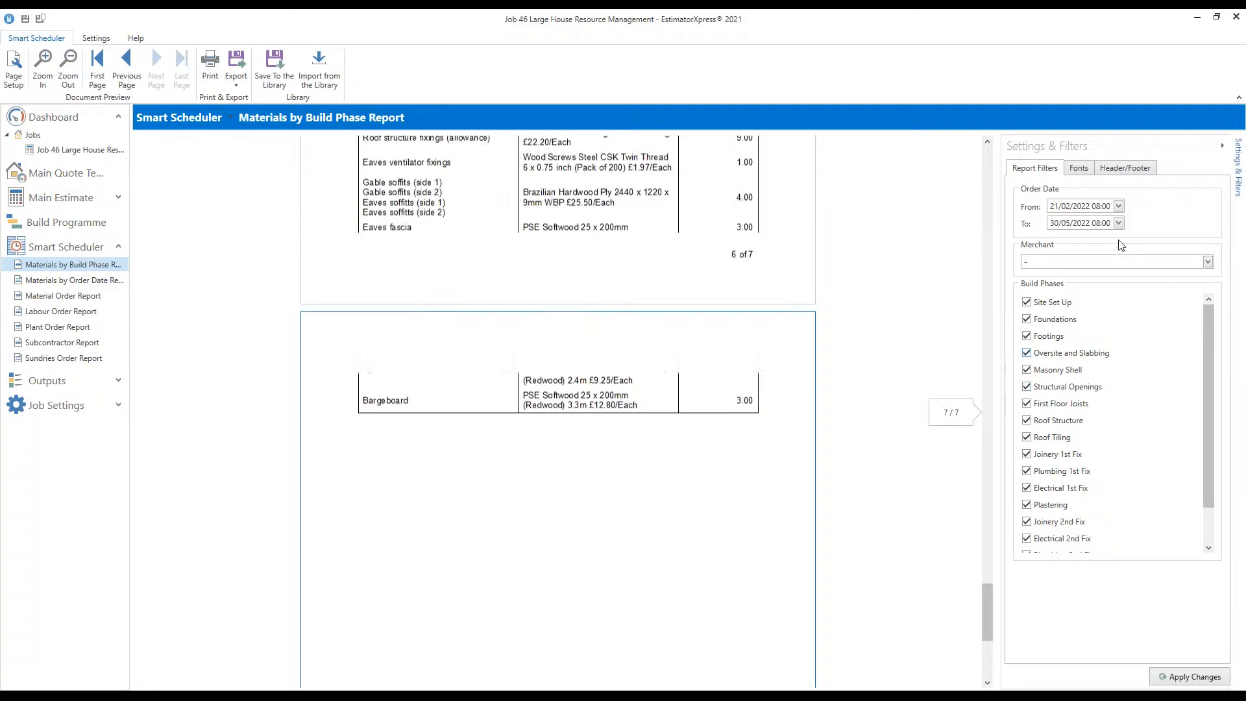
Narrow the report's order date range to end at 04/04/2022 and apply the filter
click(1118, 223)
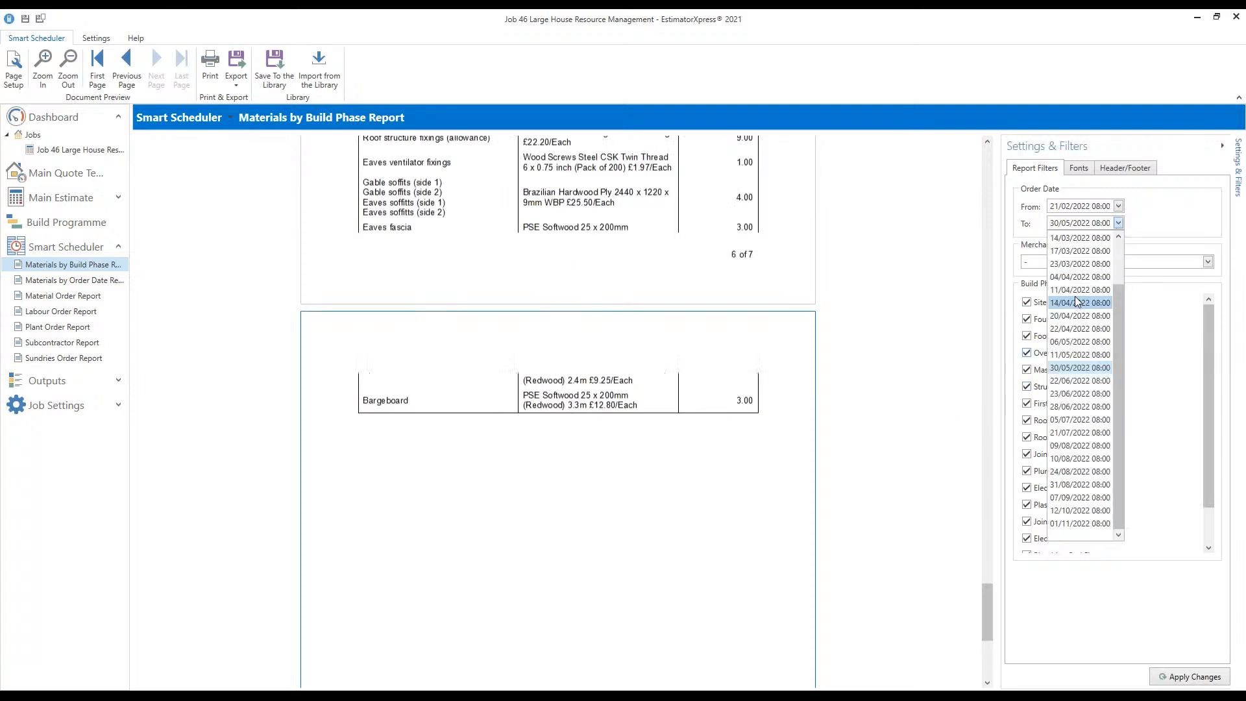
click(1076, 330)
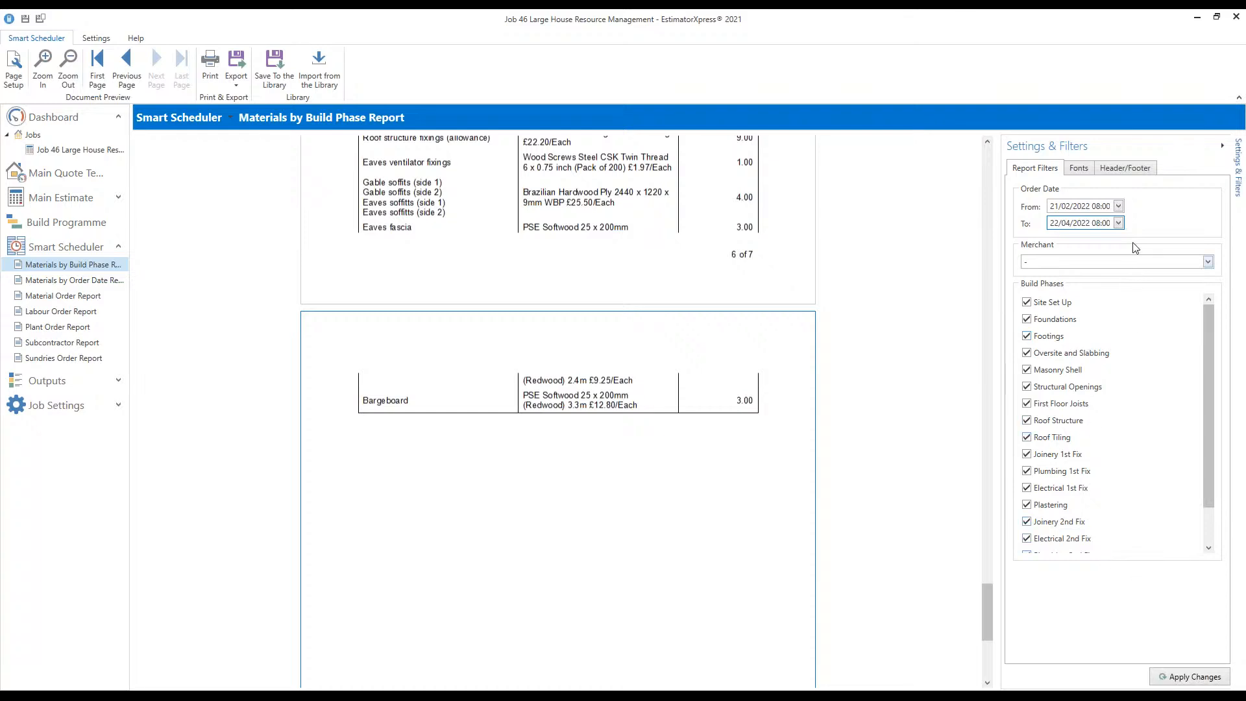
click(1118, 224)
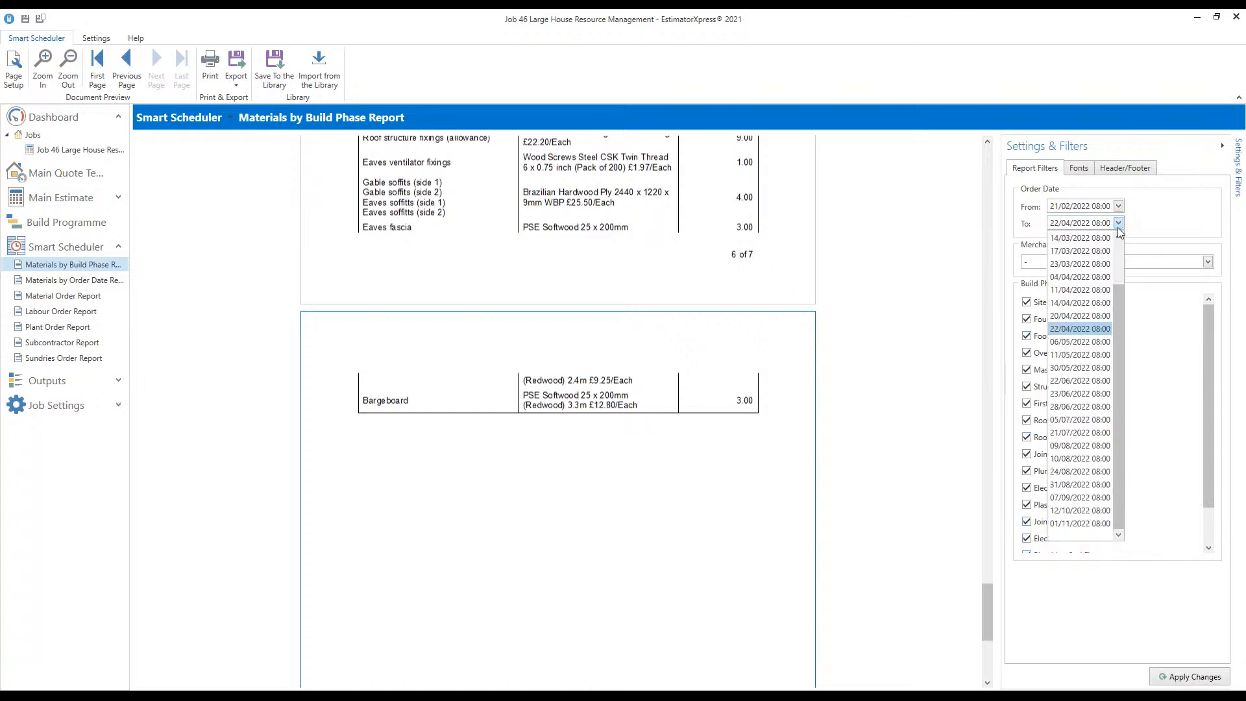
click(1096, 277)
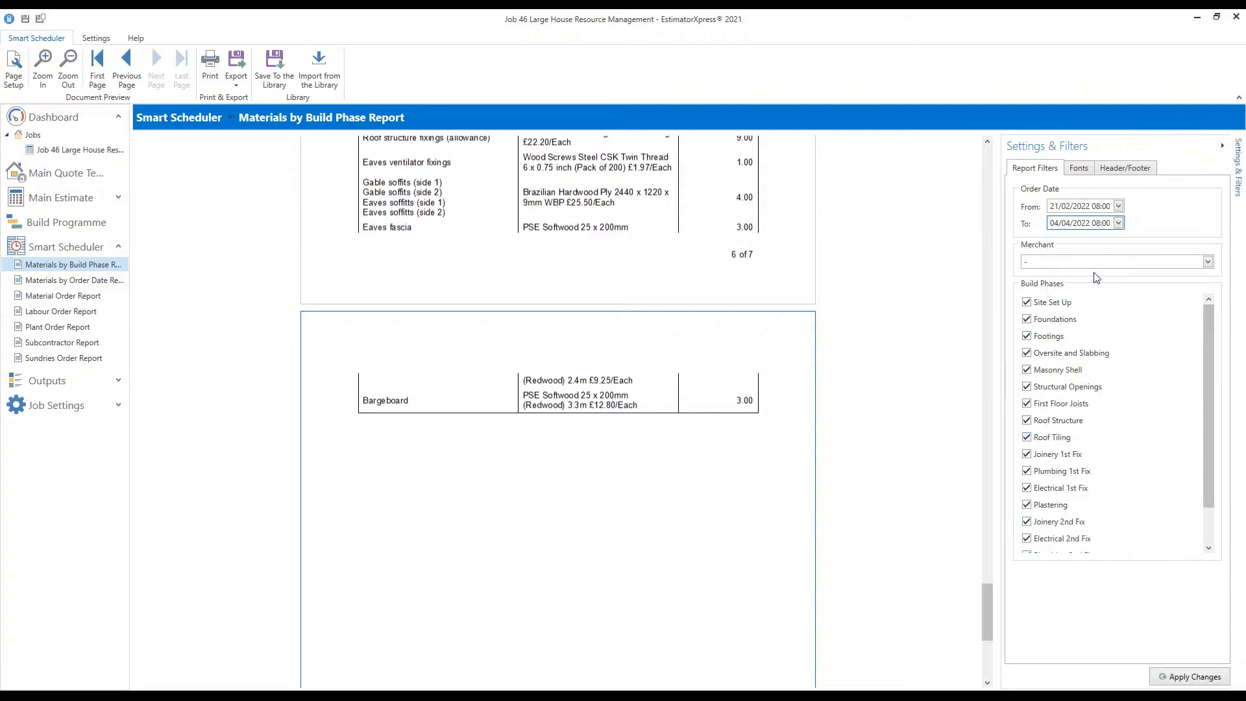
click(1196, 677)
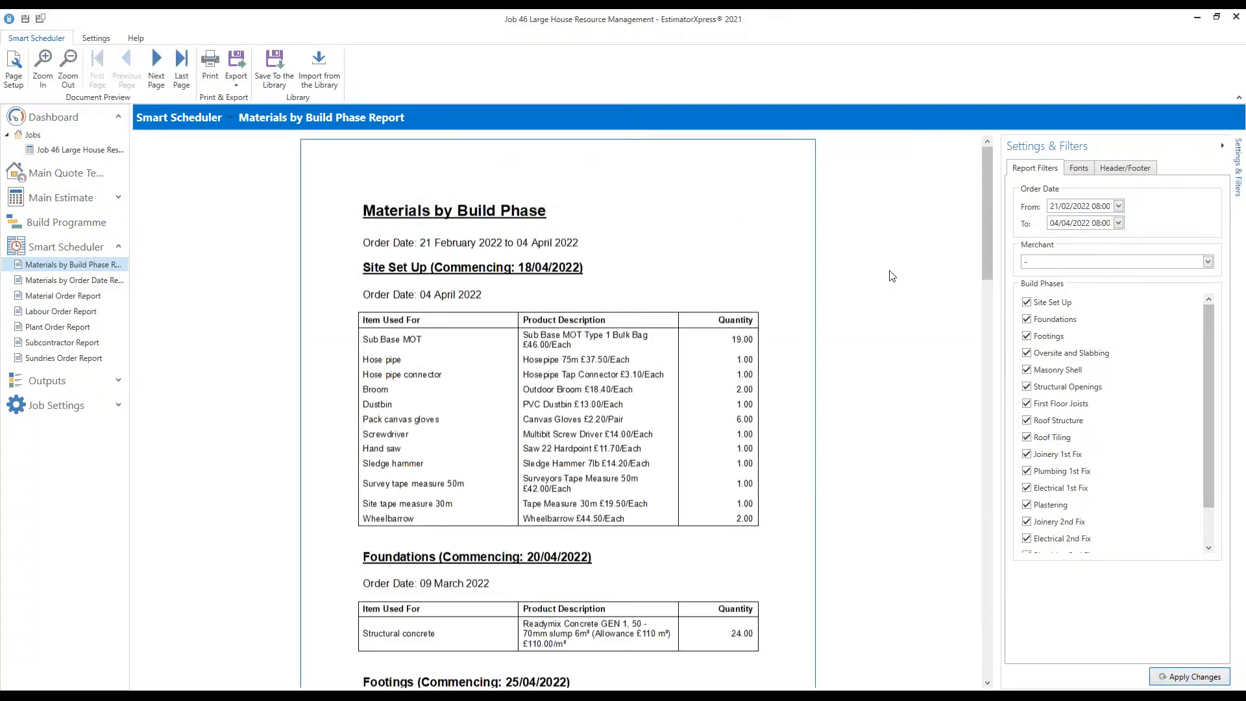
Review the filtered report's order dates, products and quantities from Site Set Up to Masonry Shell
scroll(818, 286, down, 5)
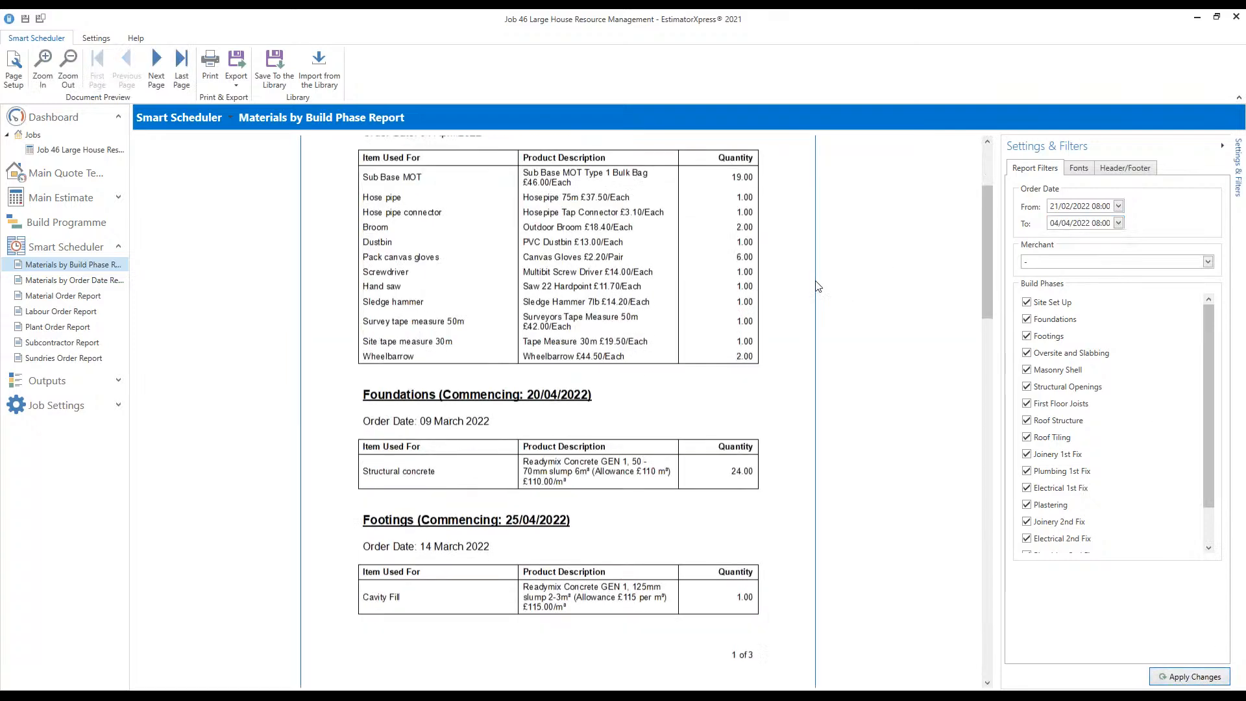
scroll(818, 286, down, 15)
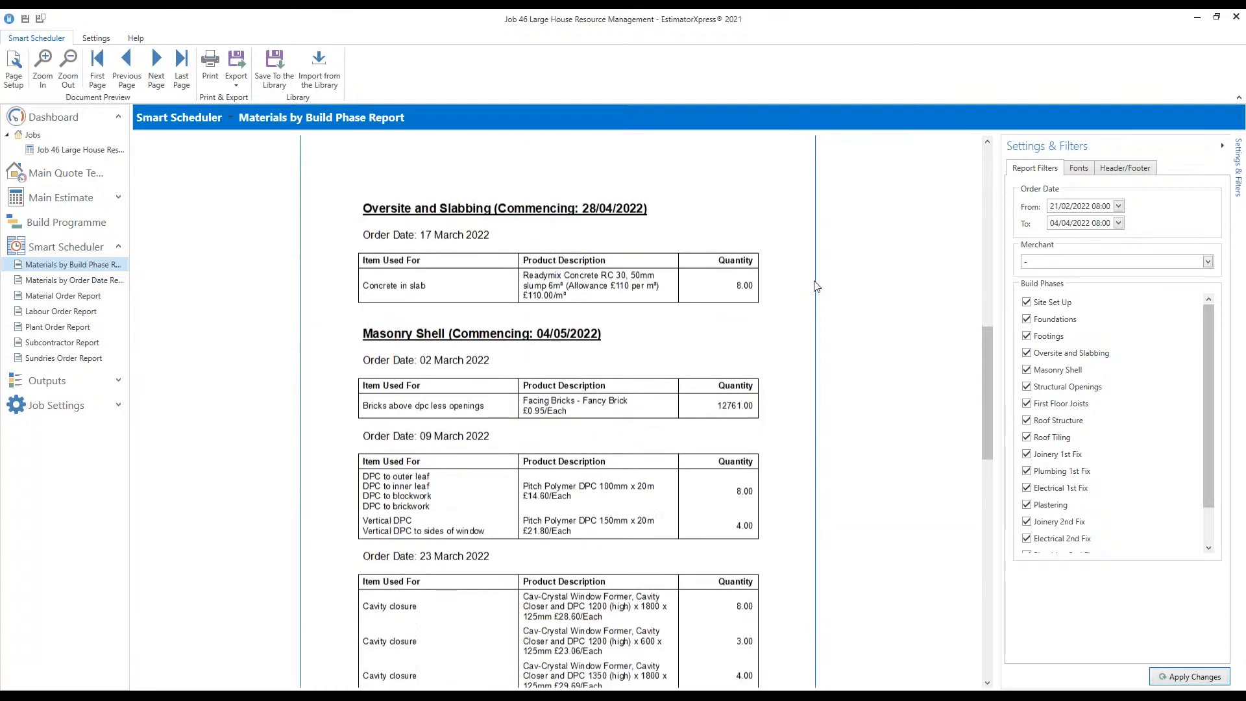
scroll(816, 287, down, 12)
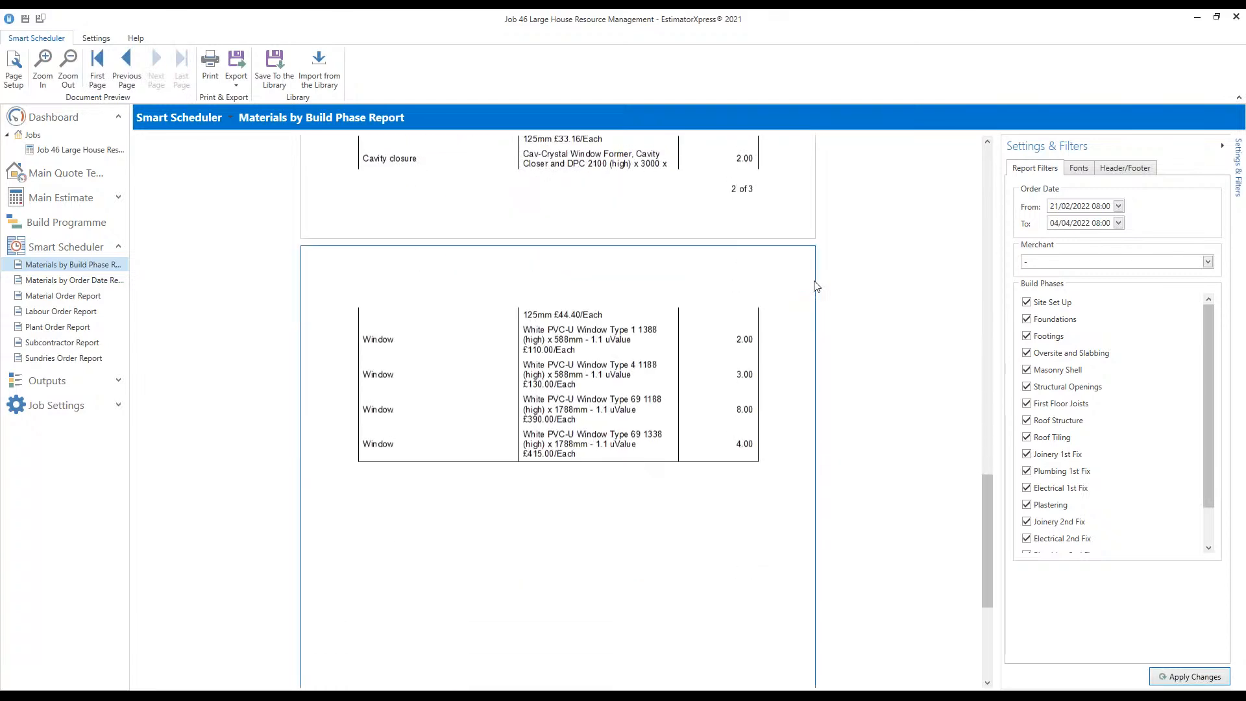
scroll(817, 286, down, 3)
scroll(816, 287, up, 8)
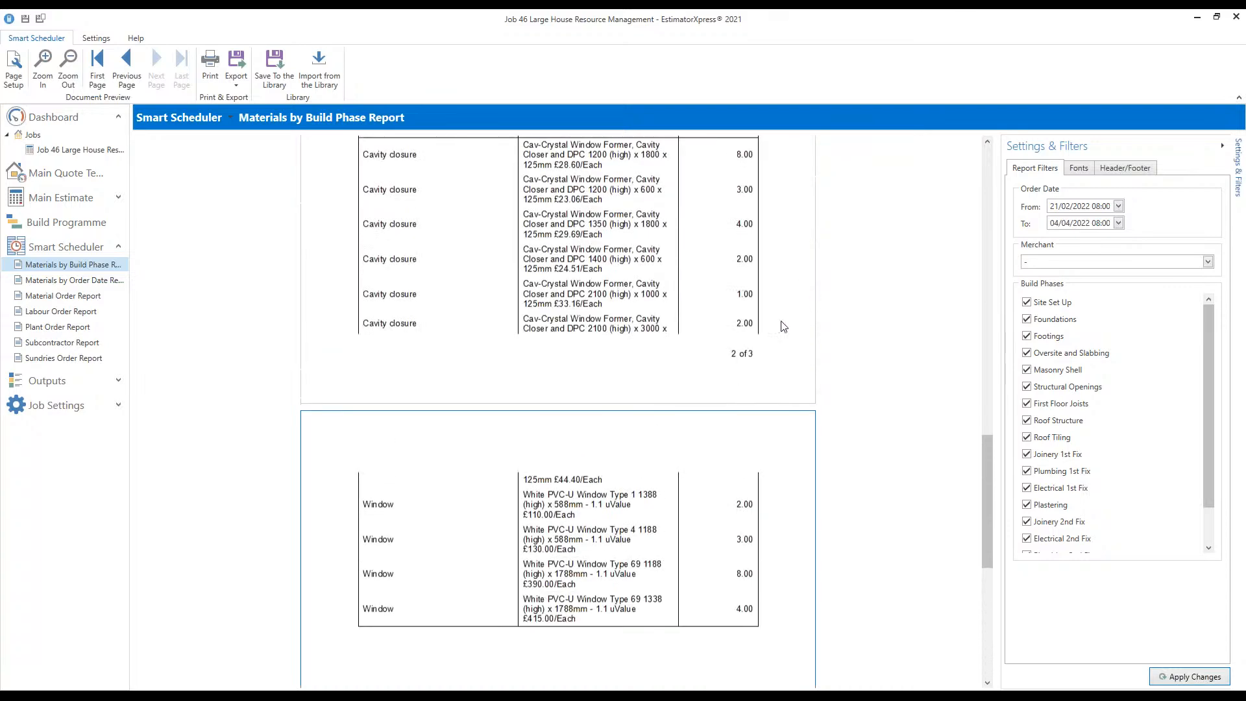
scroll(606, 287, up, 2)
scroll(606, 287, up, 3)
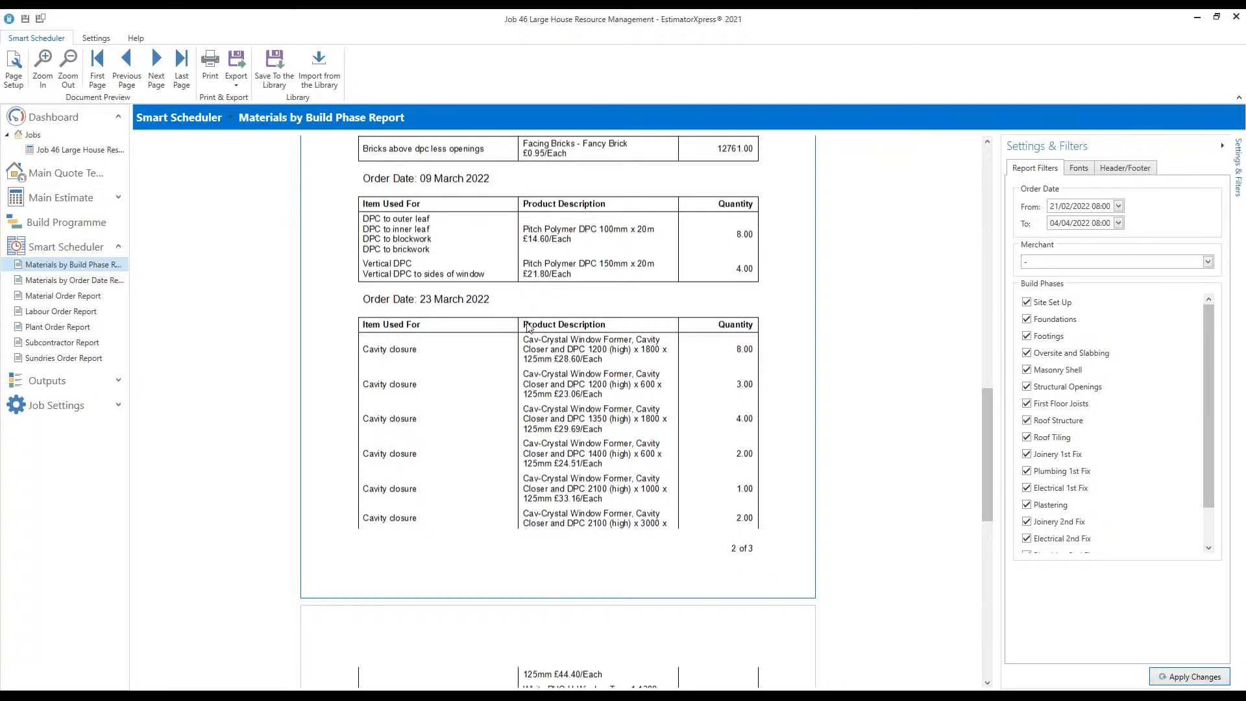
scroll(582, 232, up, 5)
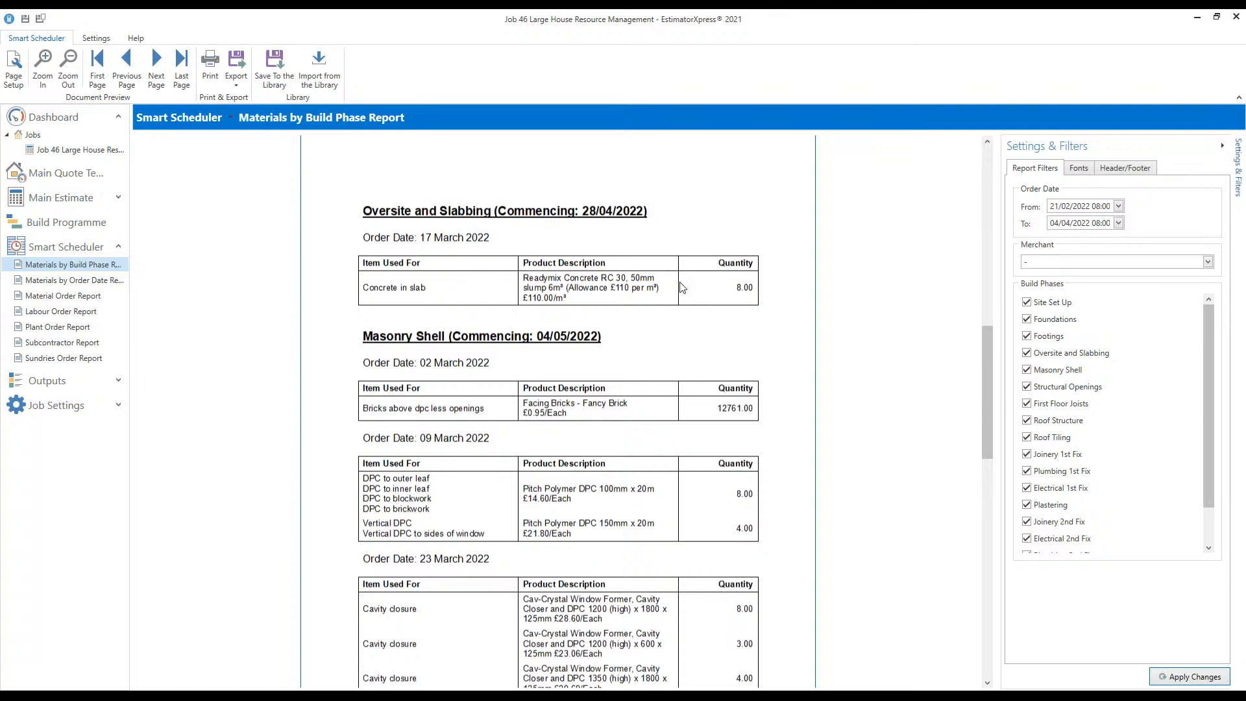
scroll(678, 287, up, 2)
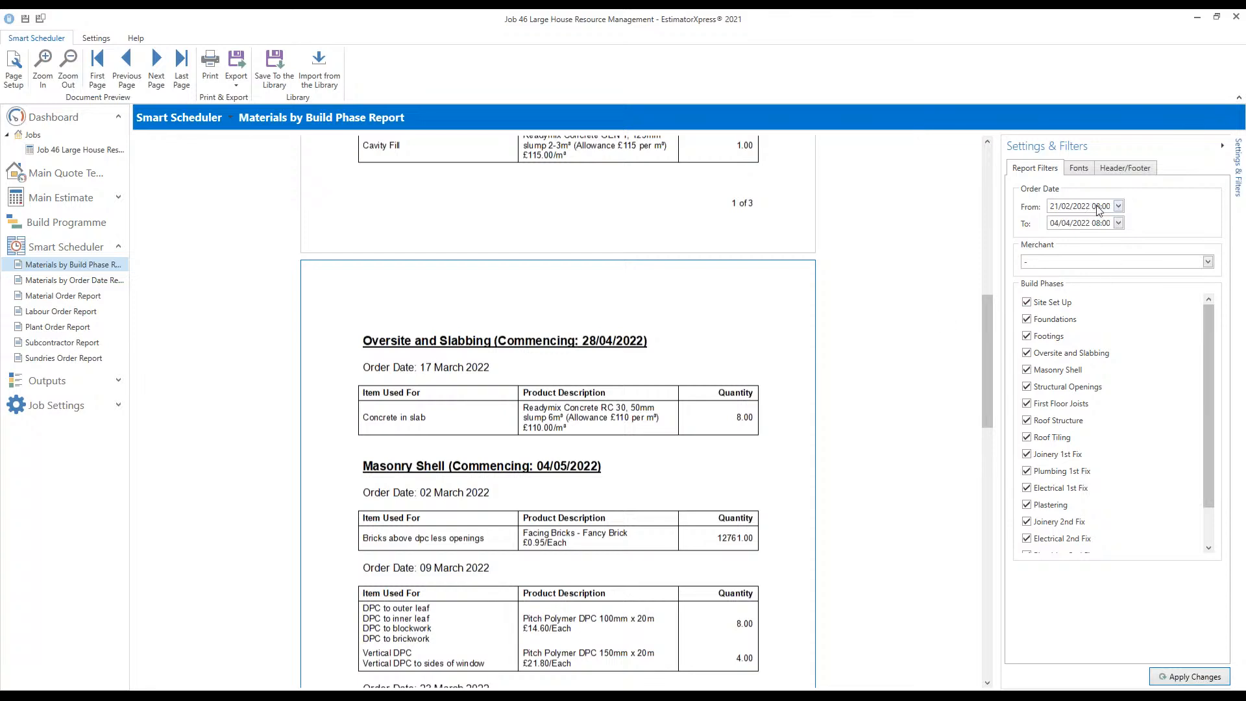
Extend the report's order date range to end at 01/11/2022 and apply the filter
click(1118, 206)
click(1120, 216)
click(1118, 223)
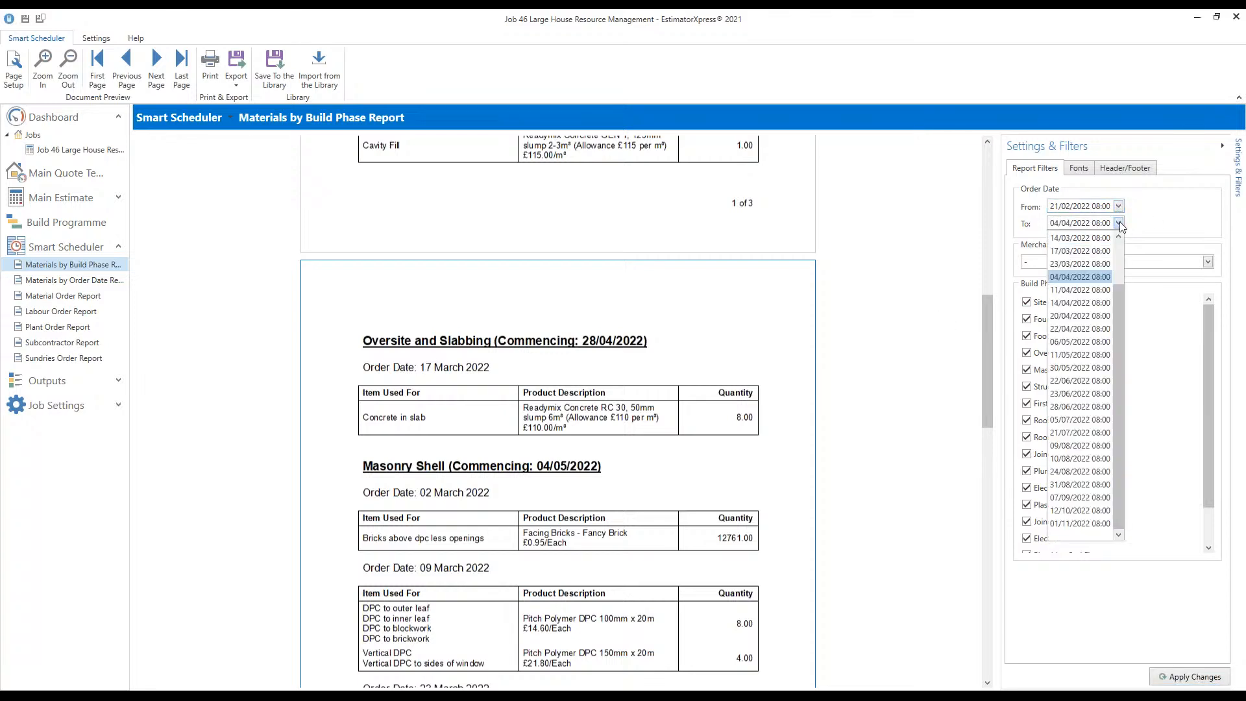
click(1089, 523)
click(1206, 675)
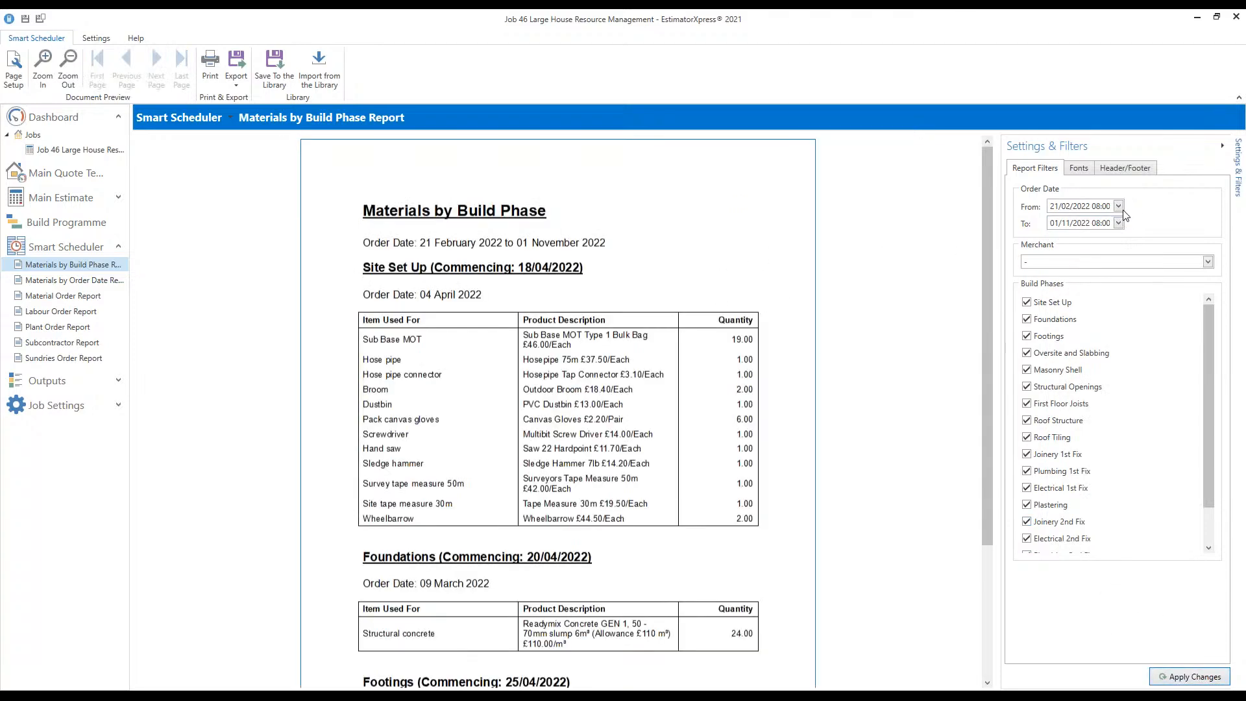
Filter the report to the merchant Crystal Direct and review the cavity closure, window and door orders
click(1063, 262)
click(1063, 262)
click(1062, 262)
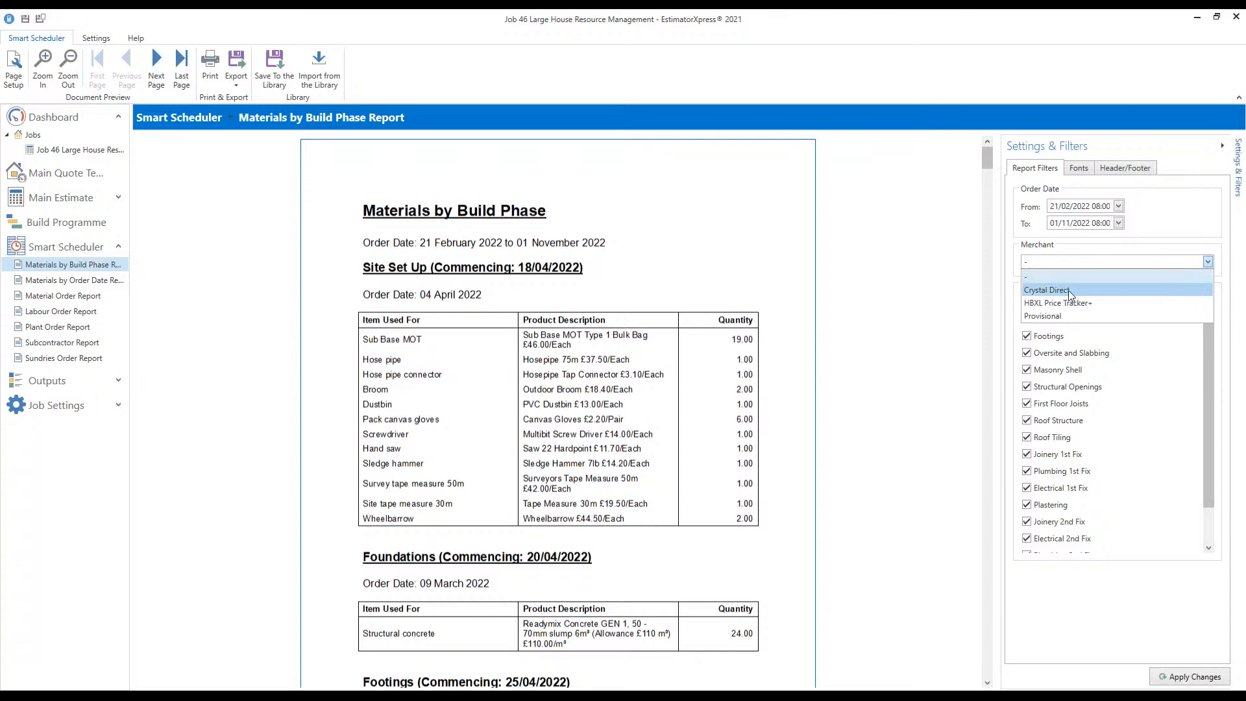
click(1068, 292)
click(1072, 264)
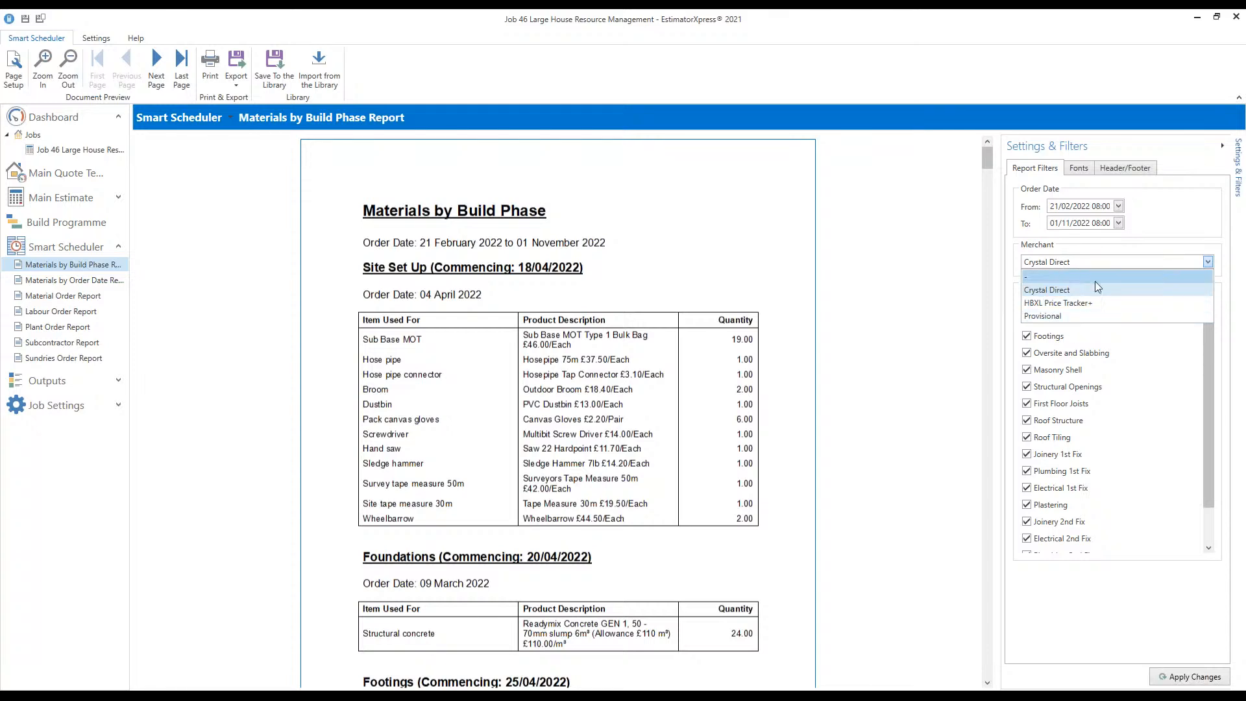
click(1054, 293)
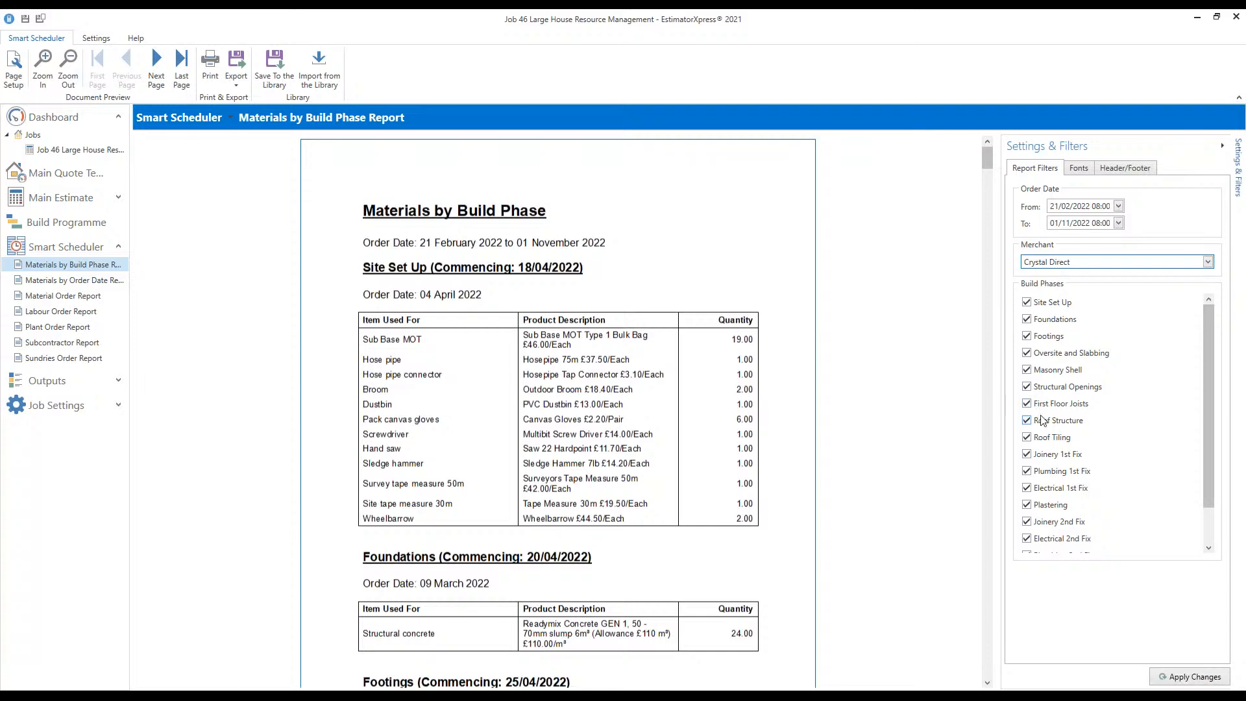
click(1187, 677)
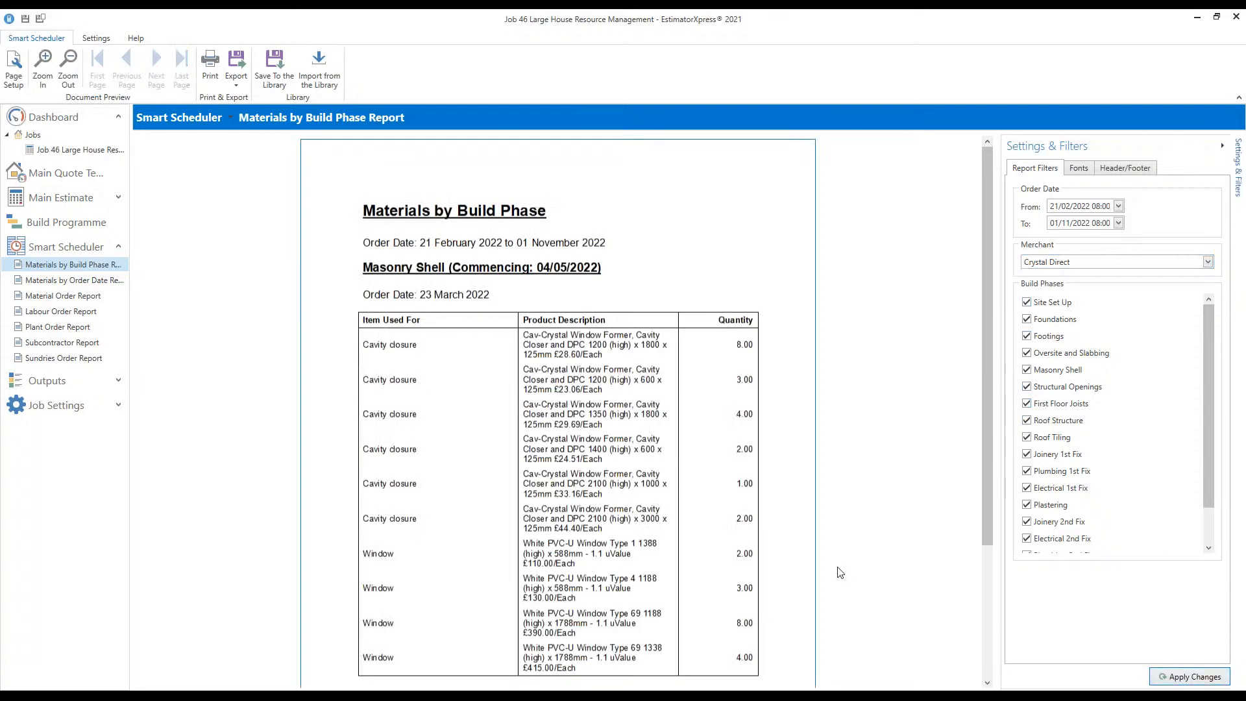
scroll(805, 369, down, 10)
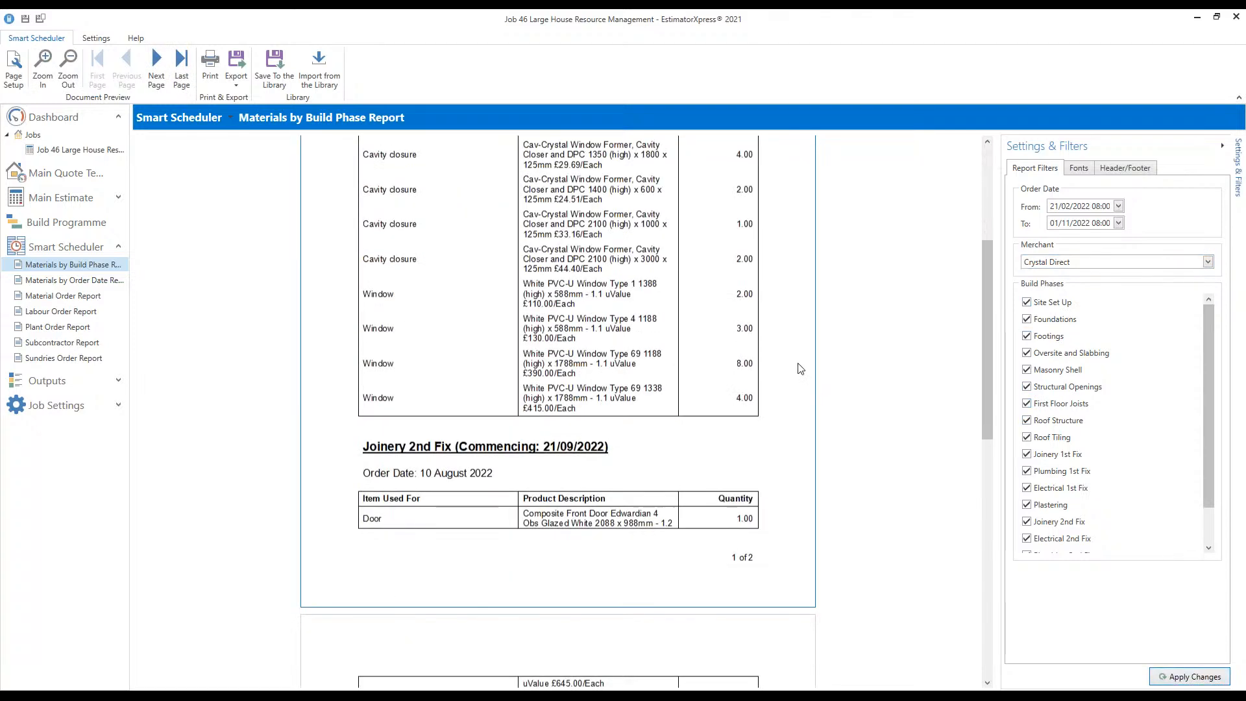
scroll(797, 369, up, 10)
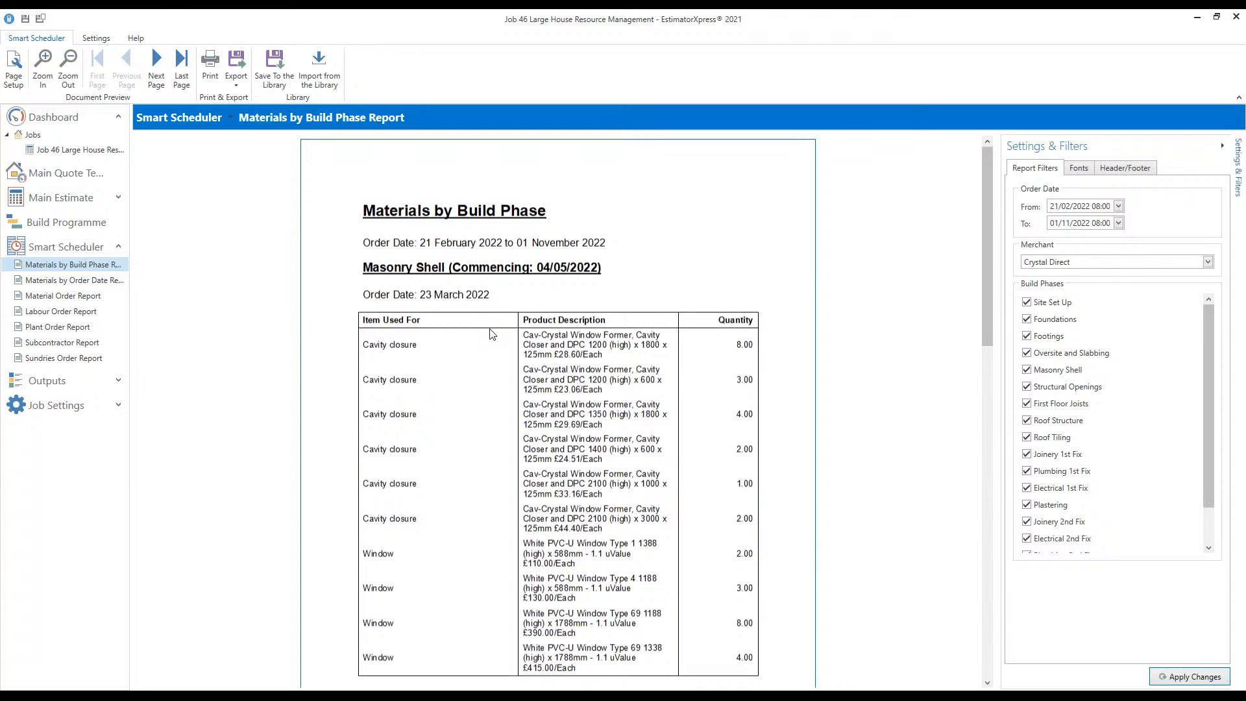
Switch the report's merchant filter to Provisional, apply it and check the listed materials
click(1062, 262)
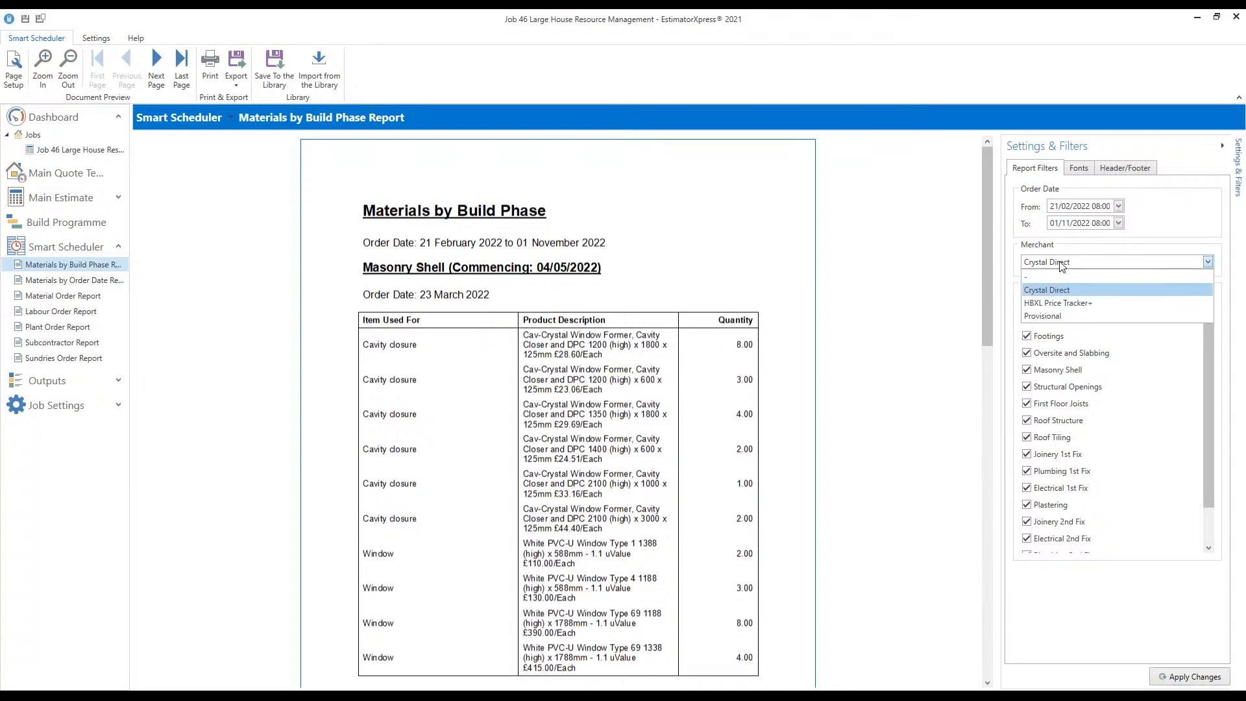
click(1062, 315)
click(1207, 675)
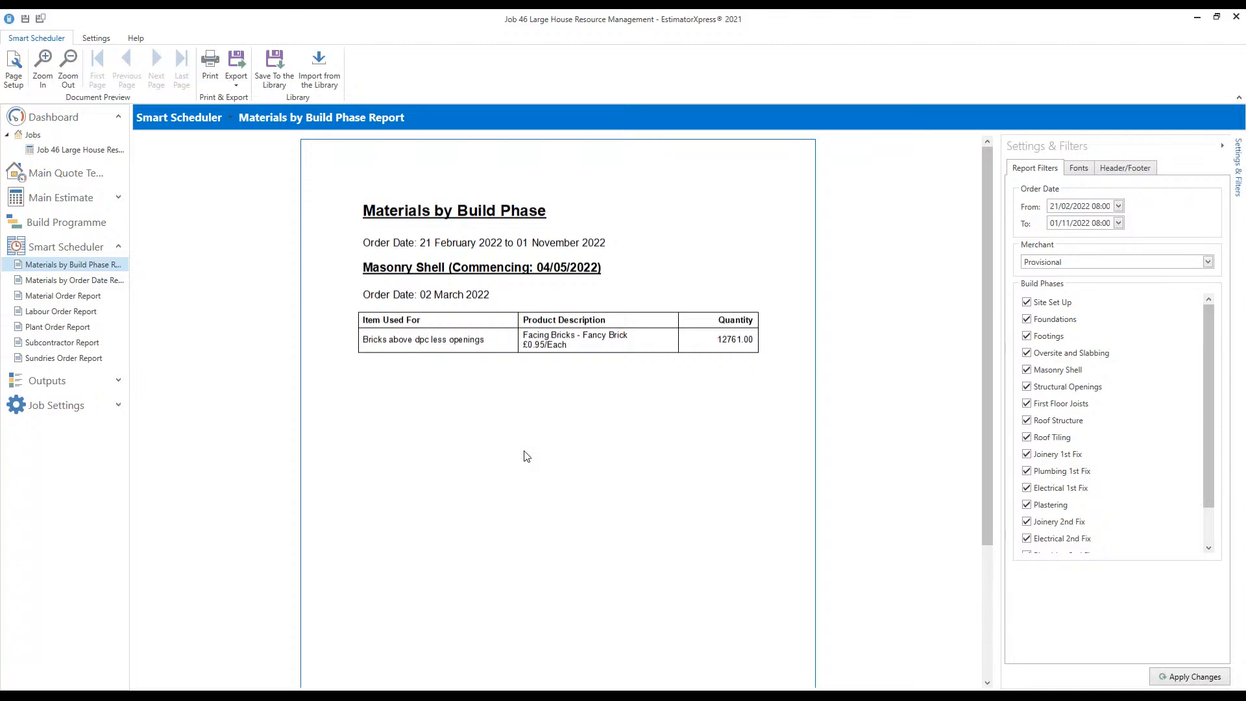
scroll(534, 419, down, 3)
scroll(543, 407, up, 3)
scroll(1062, 346, down, 3)
scroll(1062, 345, up, 3)
Clear the merchant filter so the report covers all merchants, and apply the change
click(1070, 262)
click(1055, 304)
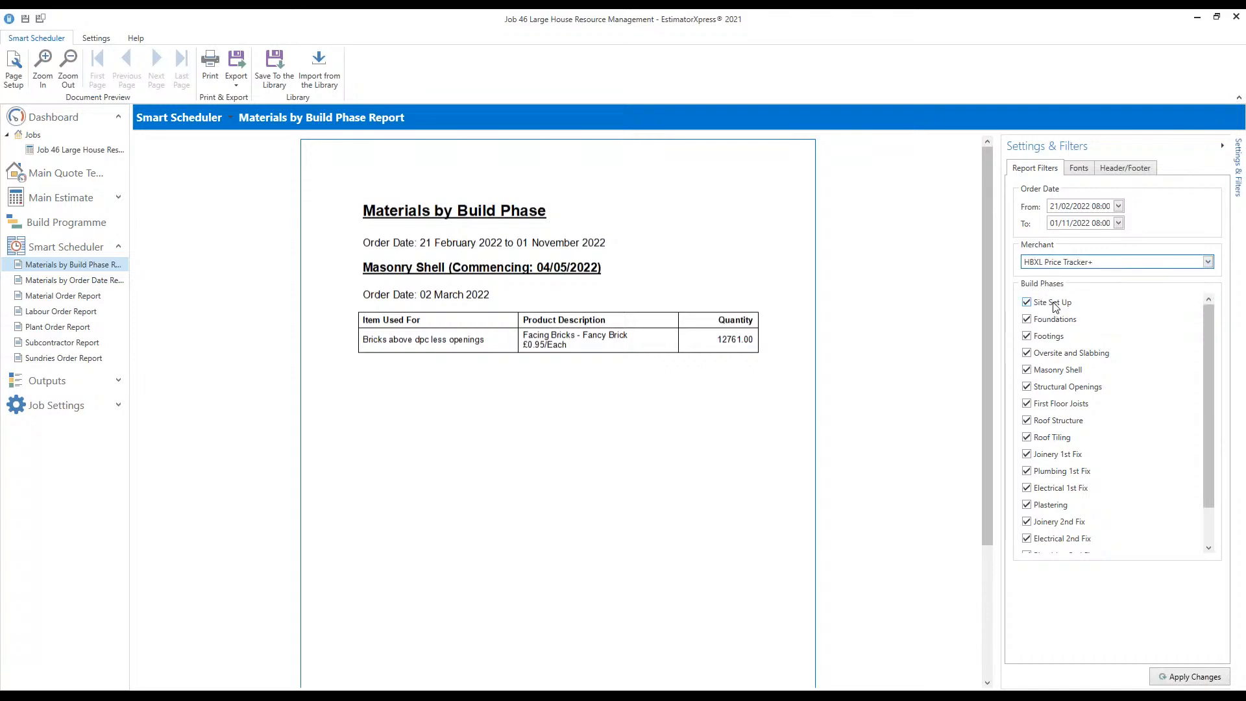
click(1066, 262)
click(1052, 277)
click(1196, 677)
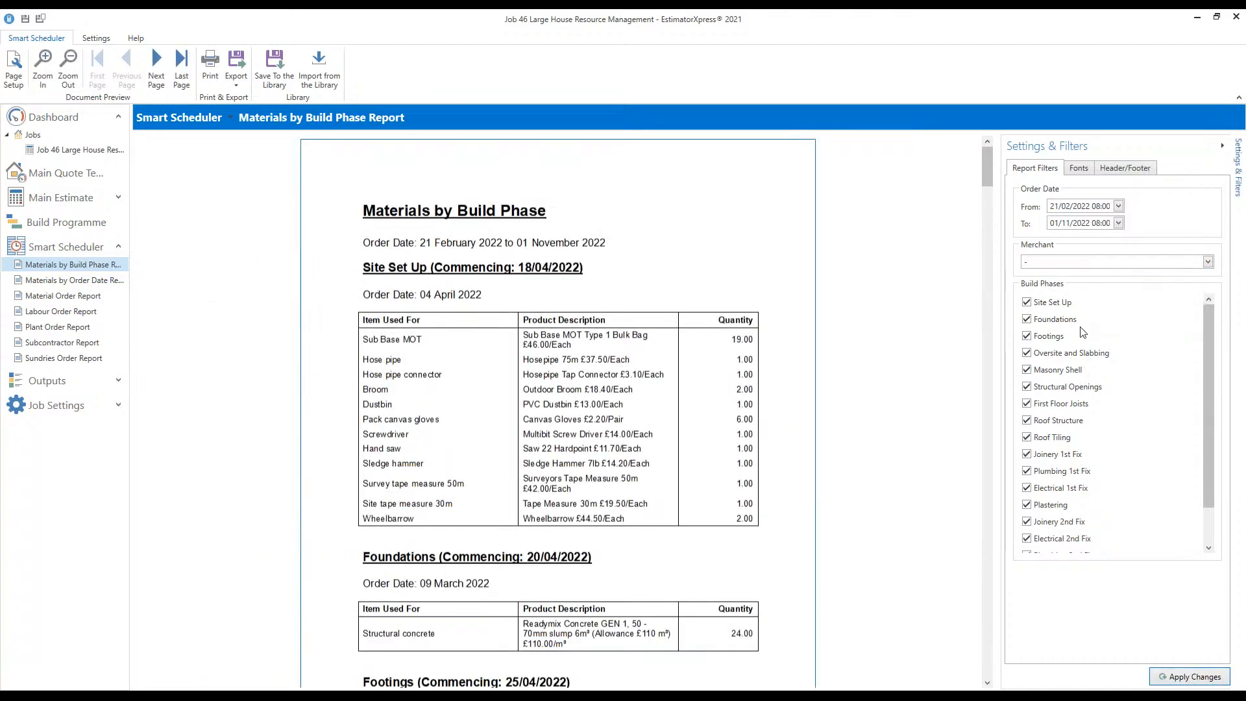
Exclude every build phase except Footings from the Materials by Build Phase report and apply the filter
click(1029, 304)
click(1028, 319)
click(1028, 353)
click(1027, 370)
click(1028, 387)
click(1028, 404)
click(1028, 421)
click(1028, 438)
click(1028, 454)
click(1028, 472)
click(1028, 487)
click(1028, 505)
click(1028, 522)
click(1027, 539)
scroll(1032, 541, down, 1)
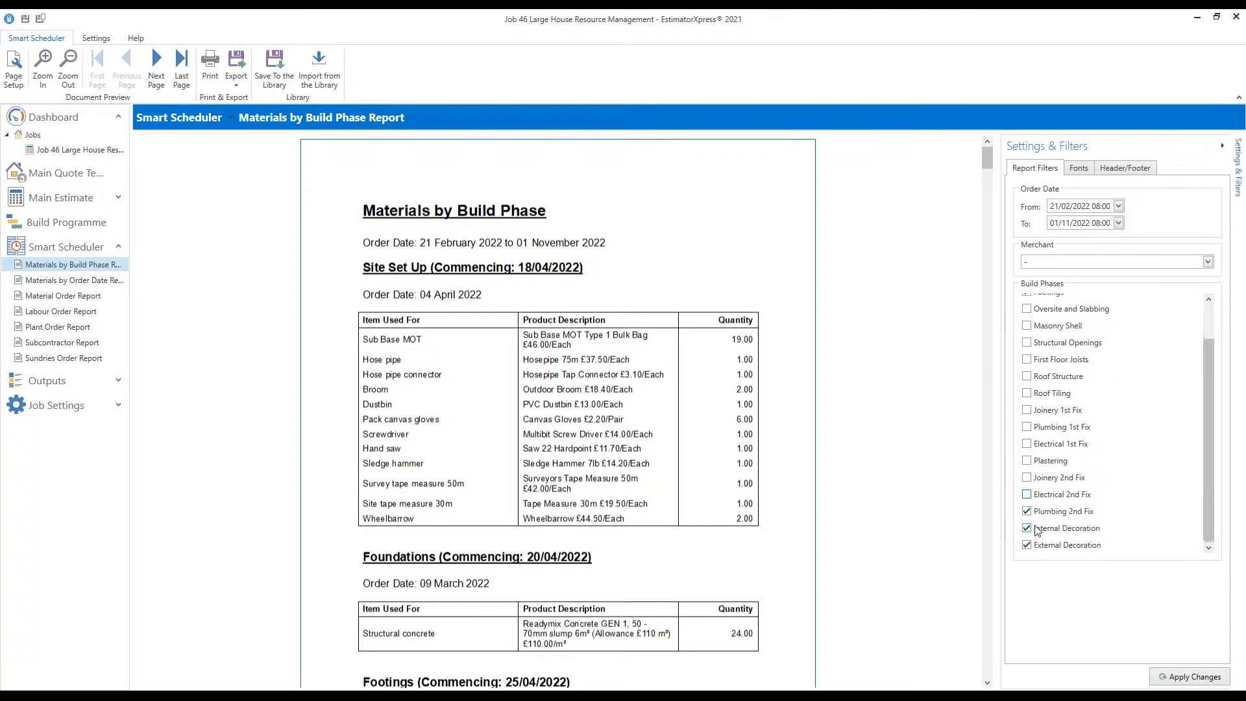
click(1027, 511)
click(1027, 528)
click(1028, 544)
scroll(1089, 476, up, 1)
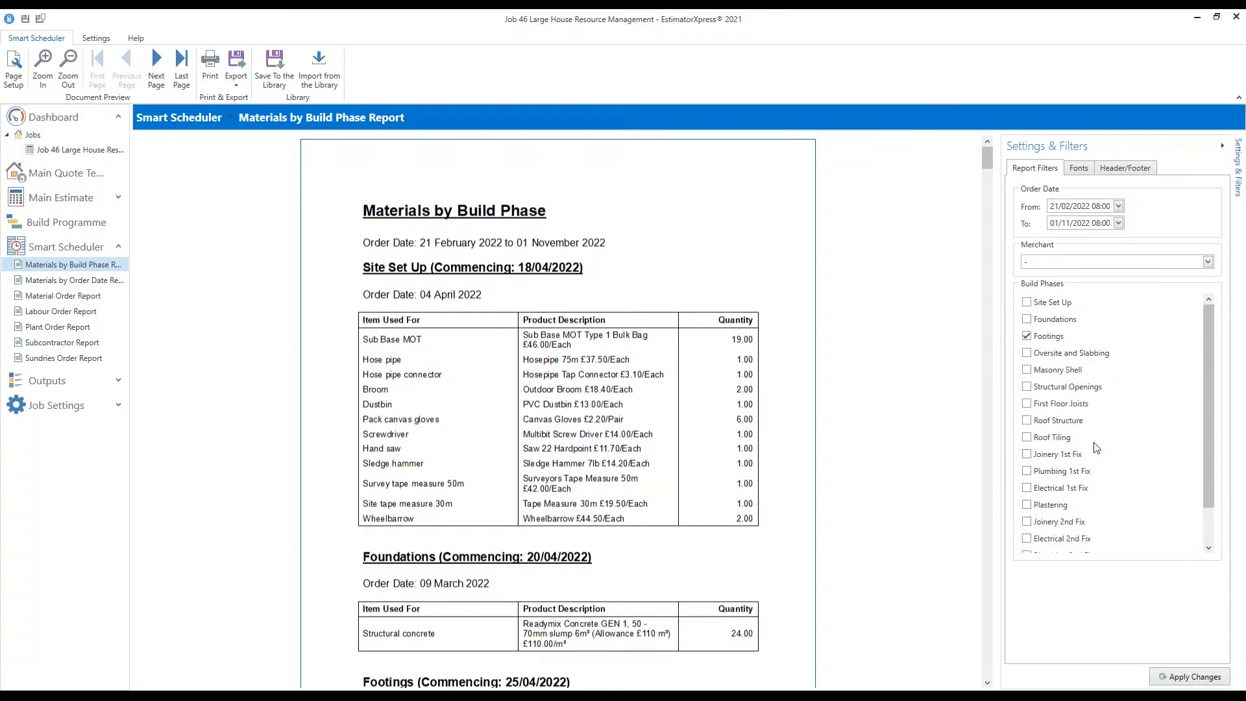
click(1206, 682)
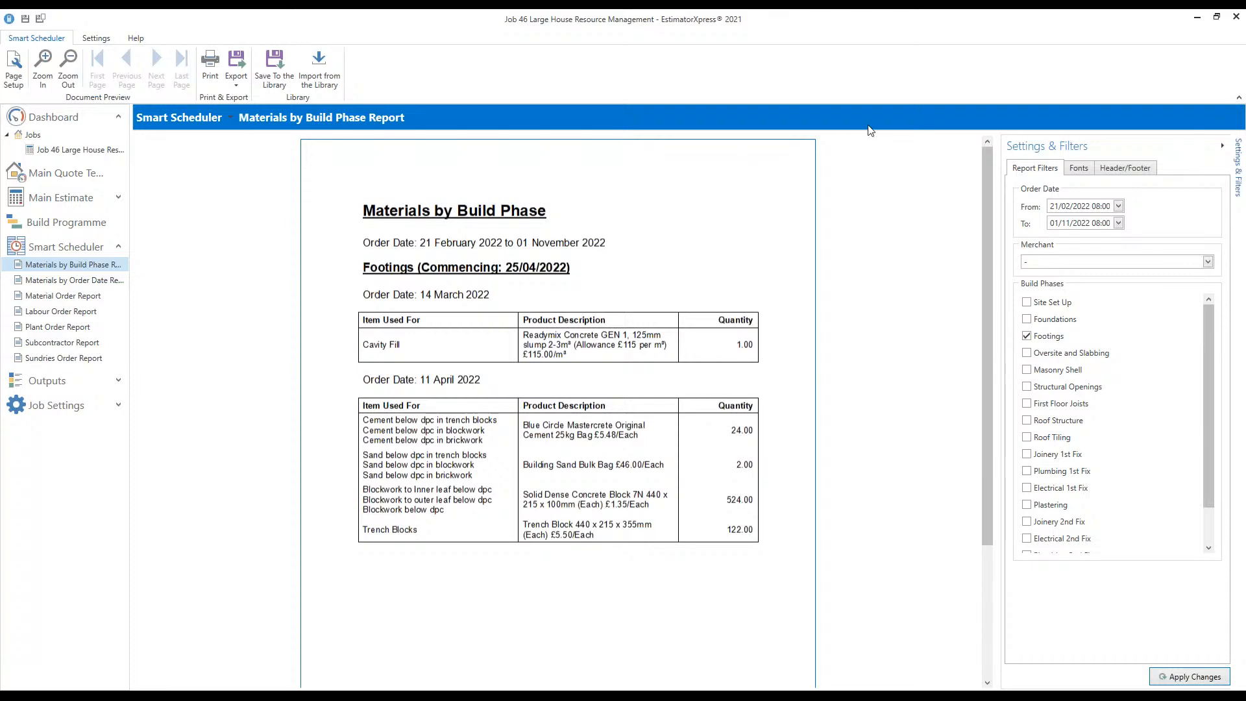
Copy the report's header and footer from the quote, apply the changes and check the page layout
click(1088, 170)
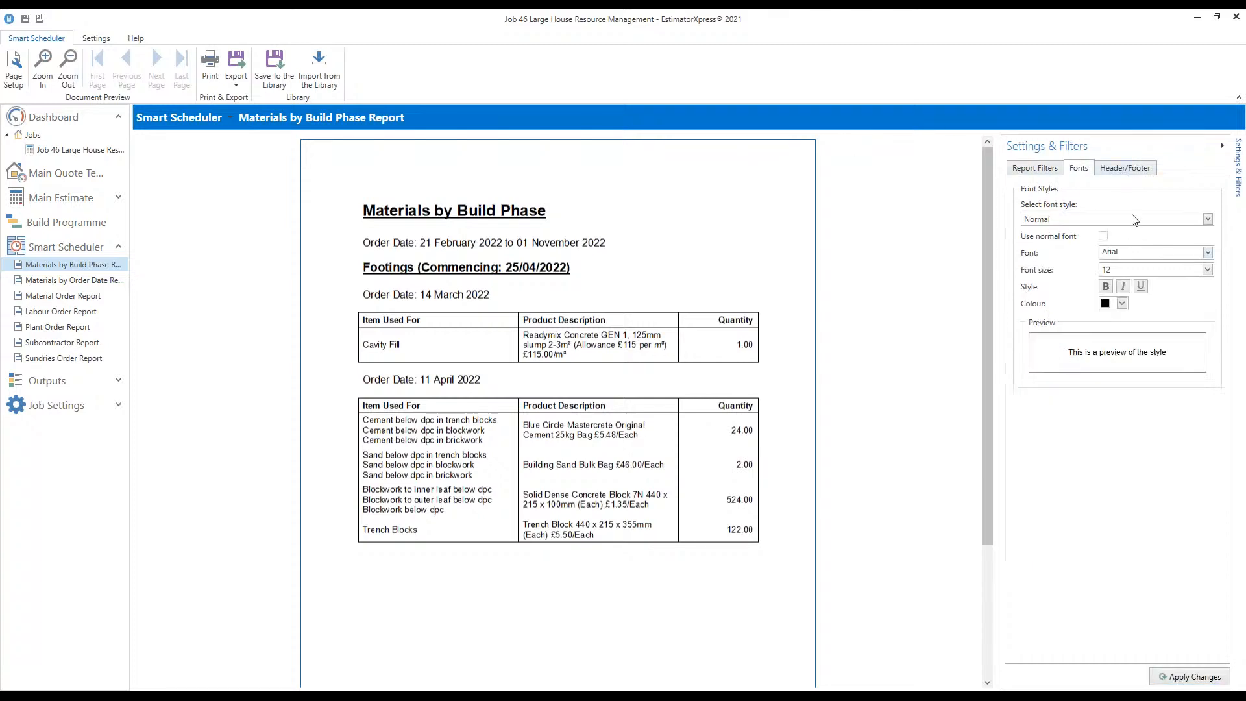
click(1126, 176)
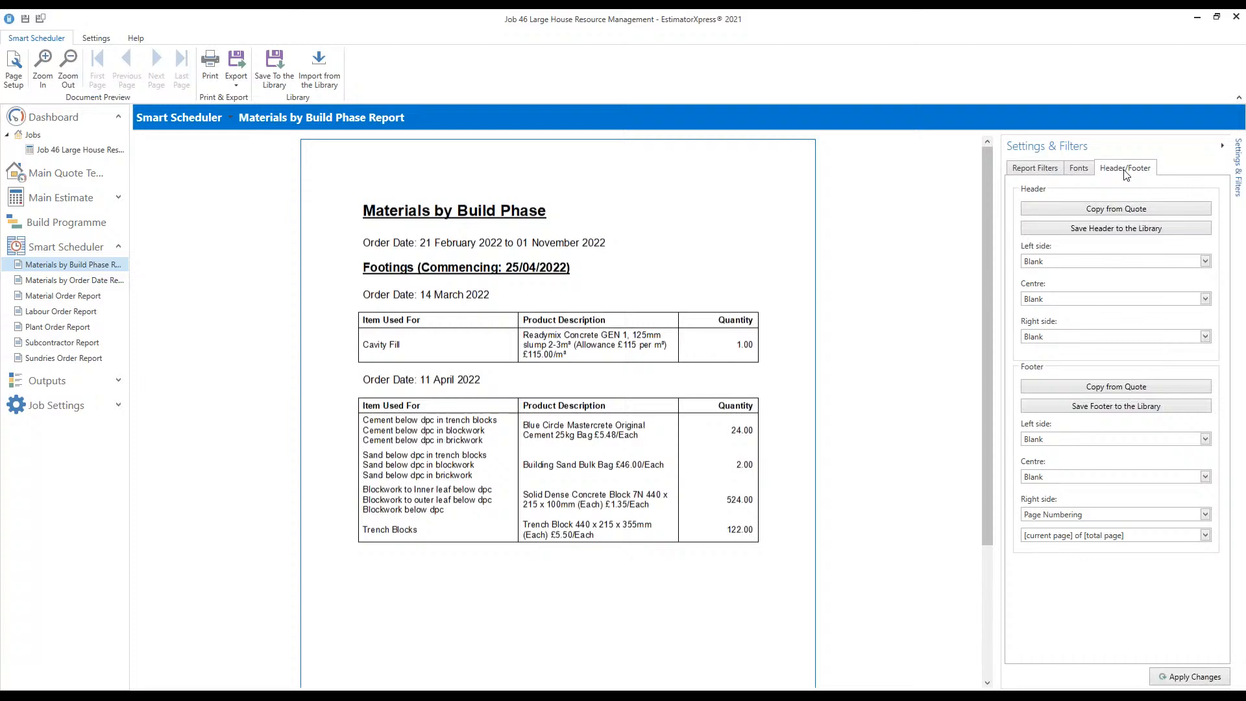
click(1108, 209)
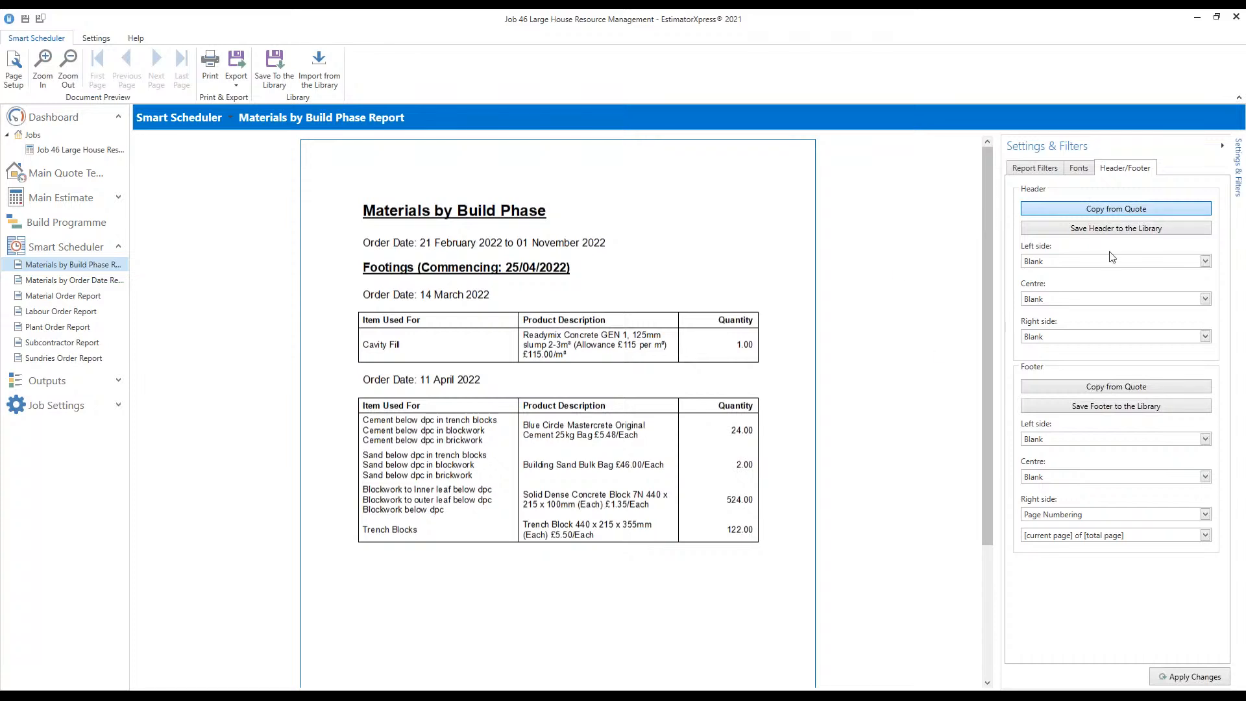
click(1107, 207)
click(672, 378)
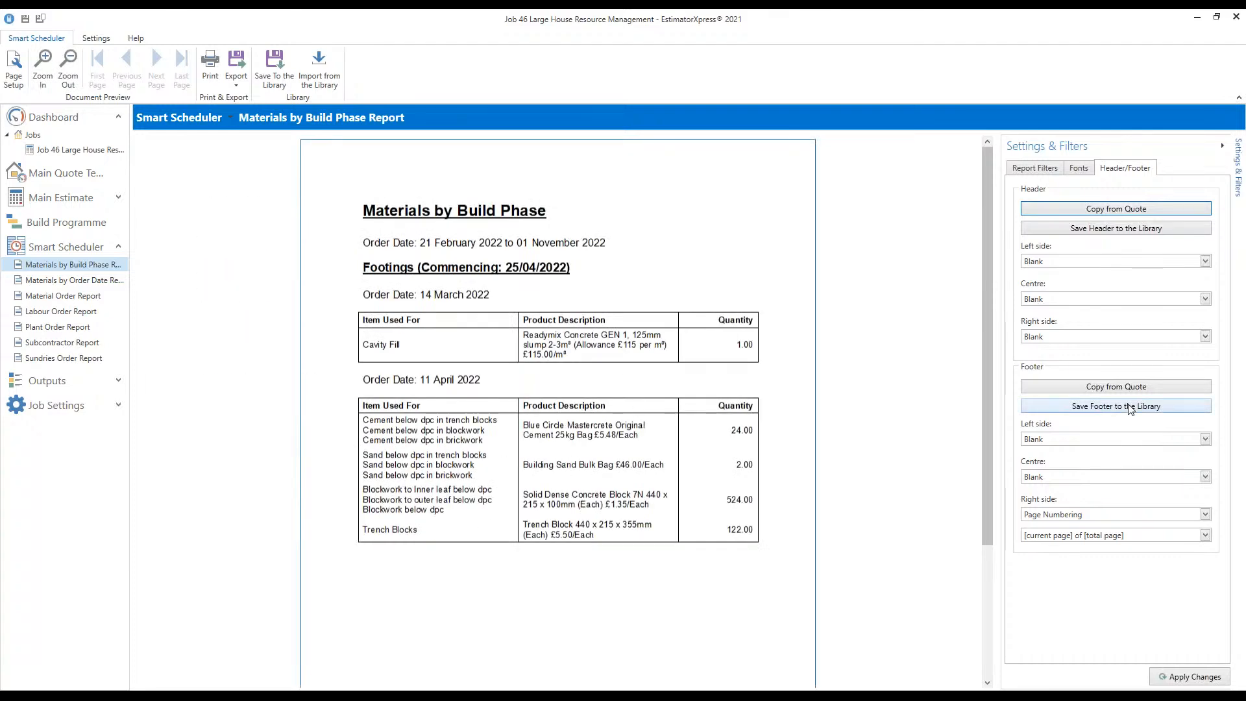
click(1117, 387)
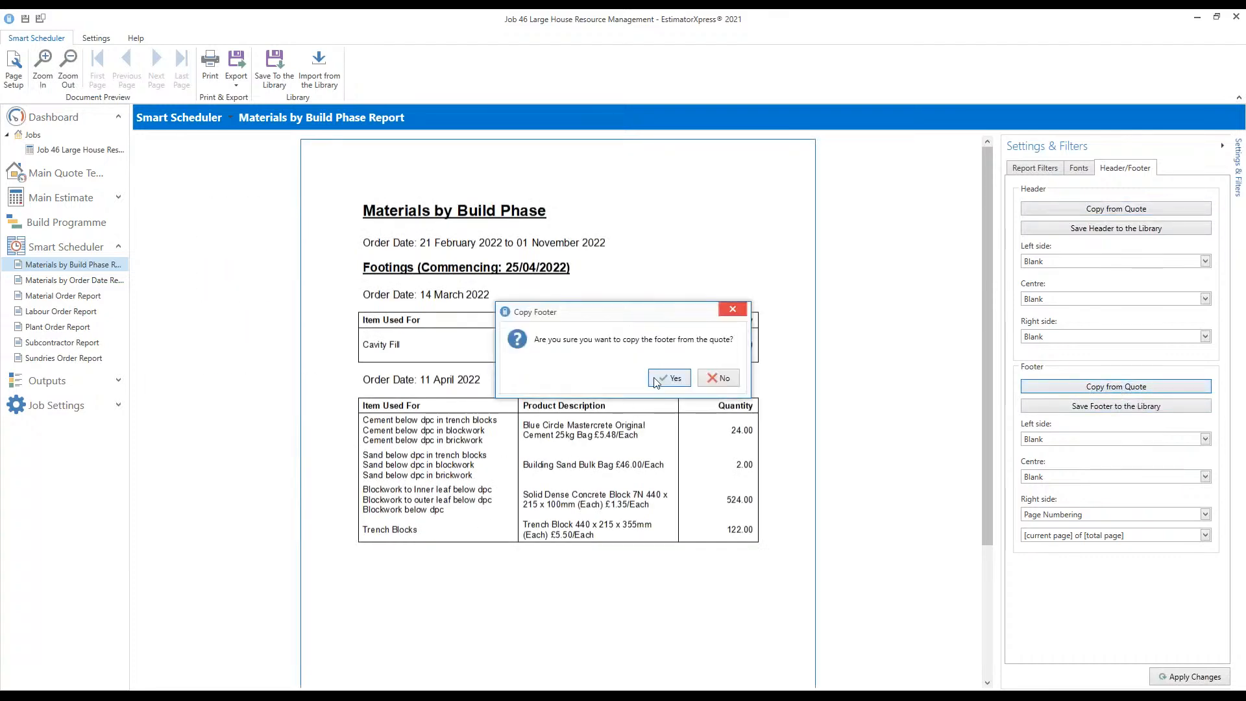
click(656, 375)
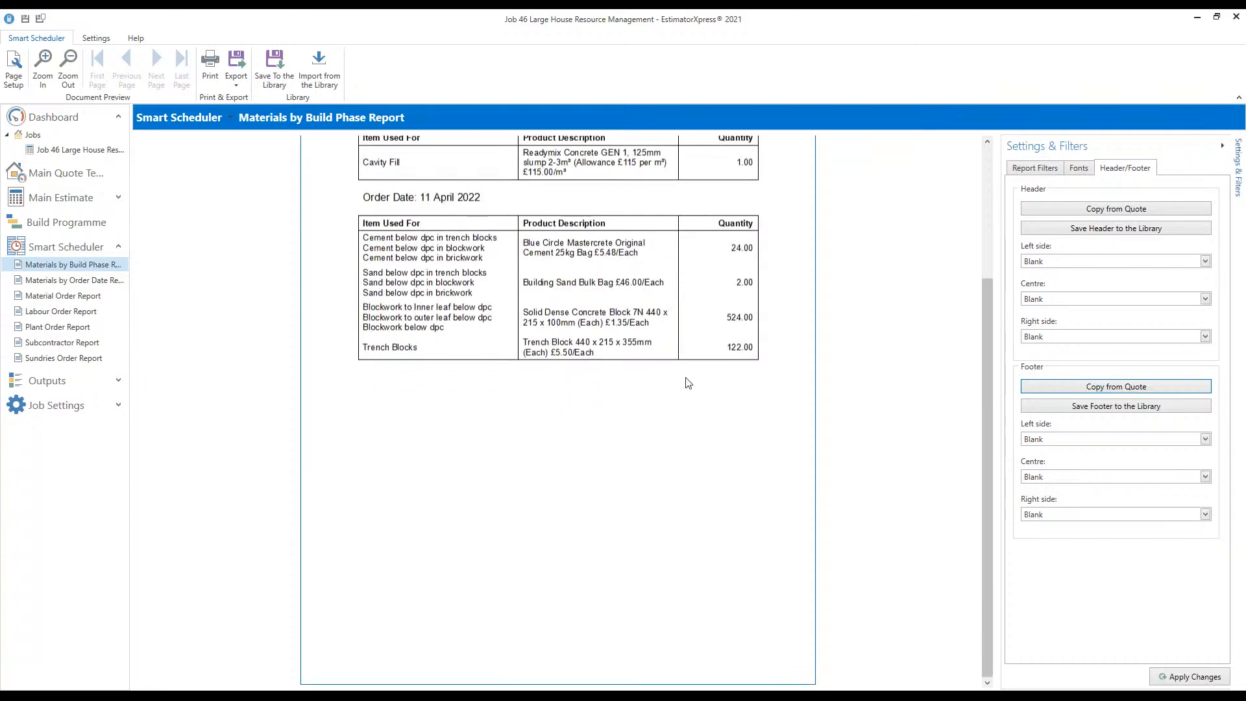
click(1172, 675)
scroll(772, 468, down, 5)
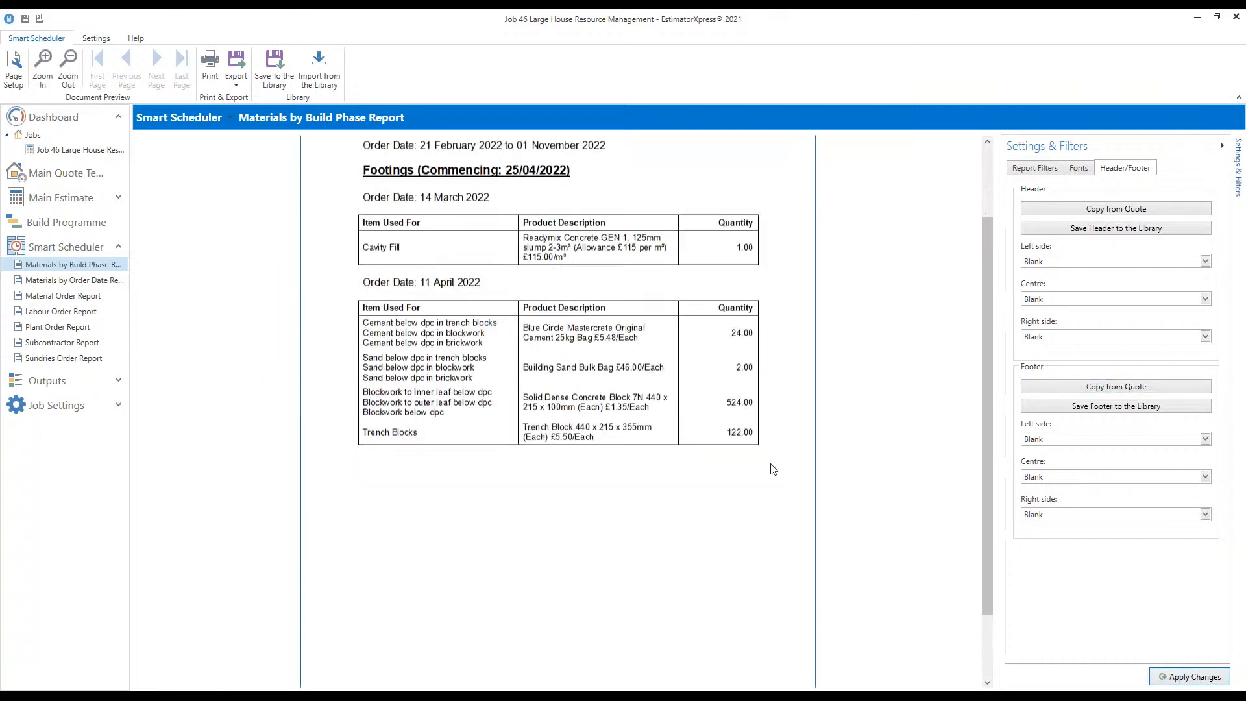
scroll(771, 454, up, 5)
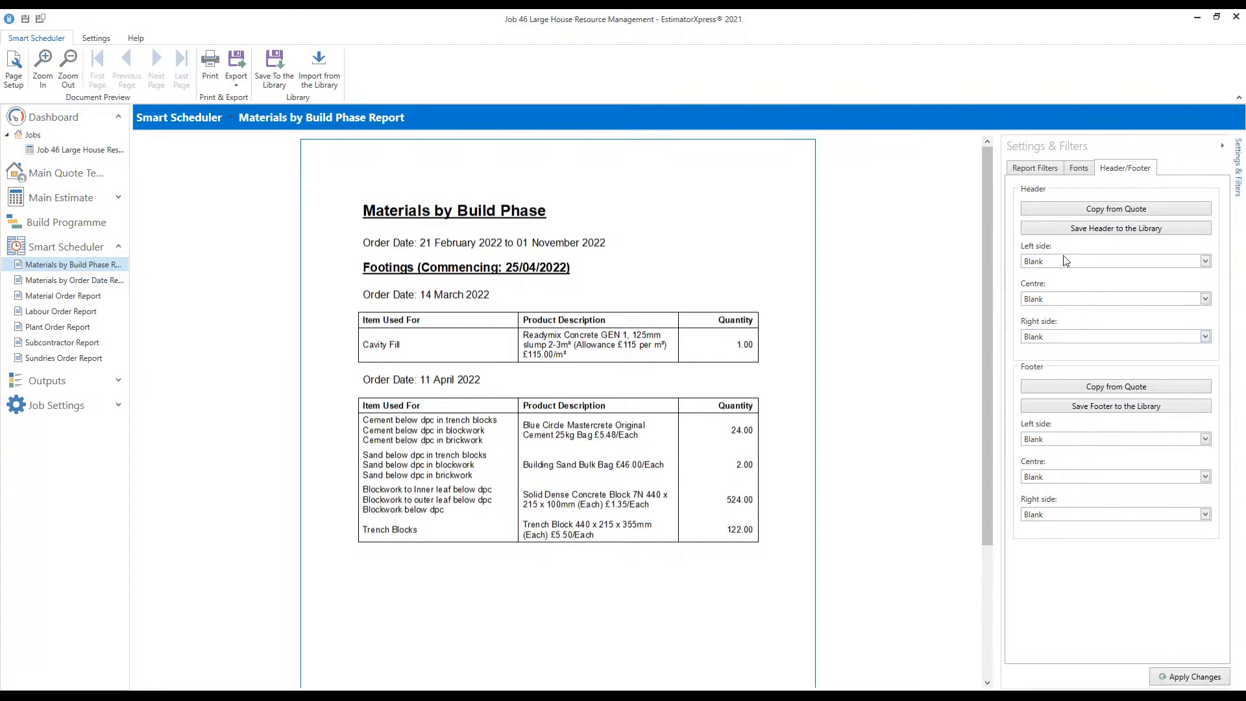
Set the header centre to Company Details, the footer centre to Job Number & Name and the footer's right side to Site Address
click(1080, 299)
click(1085, 326)
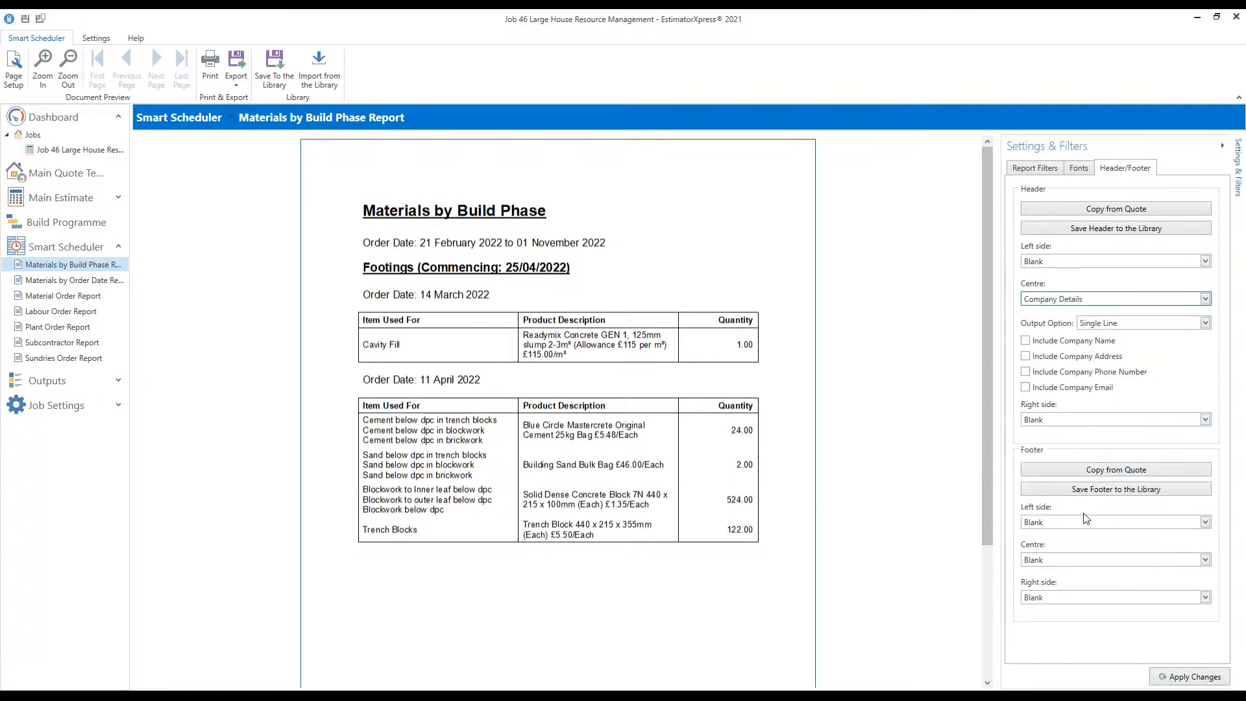
click(1094, 560)
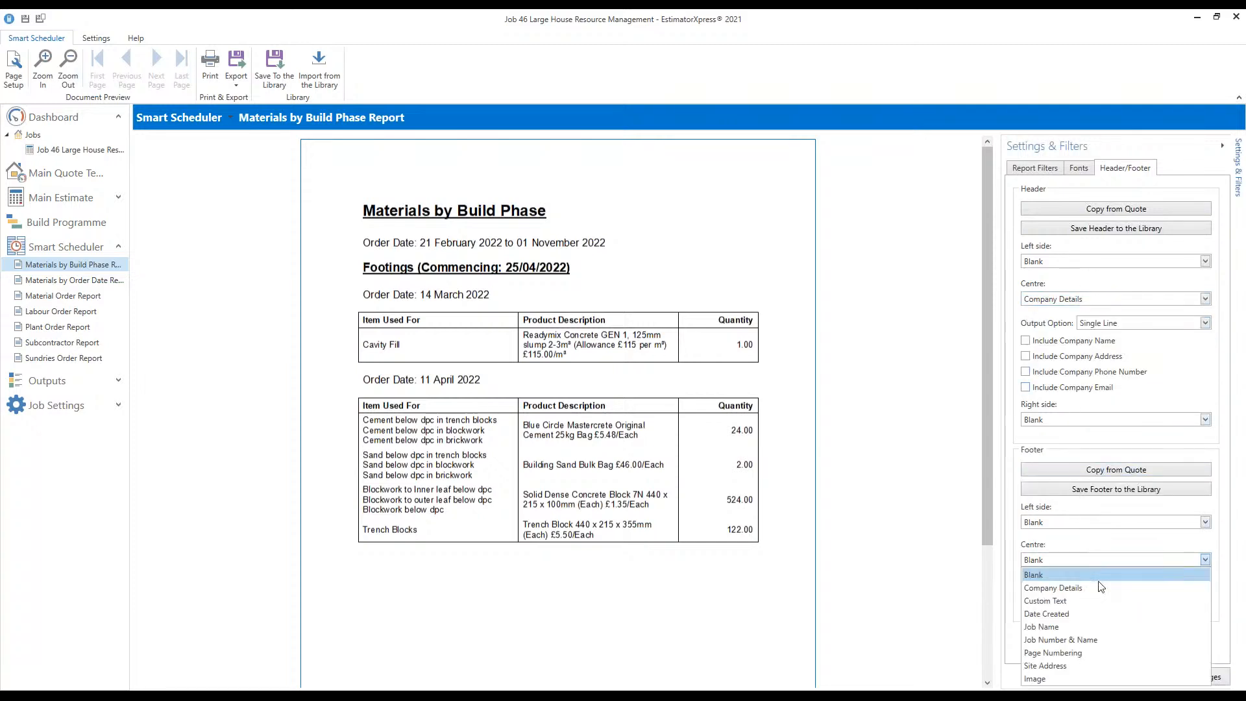
click(1100, 638)
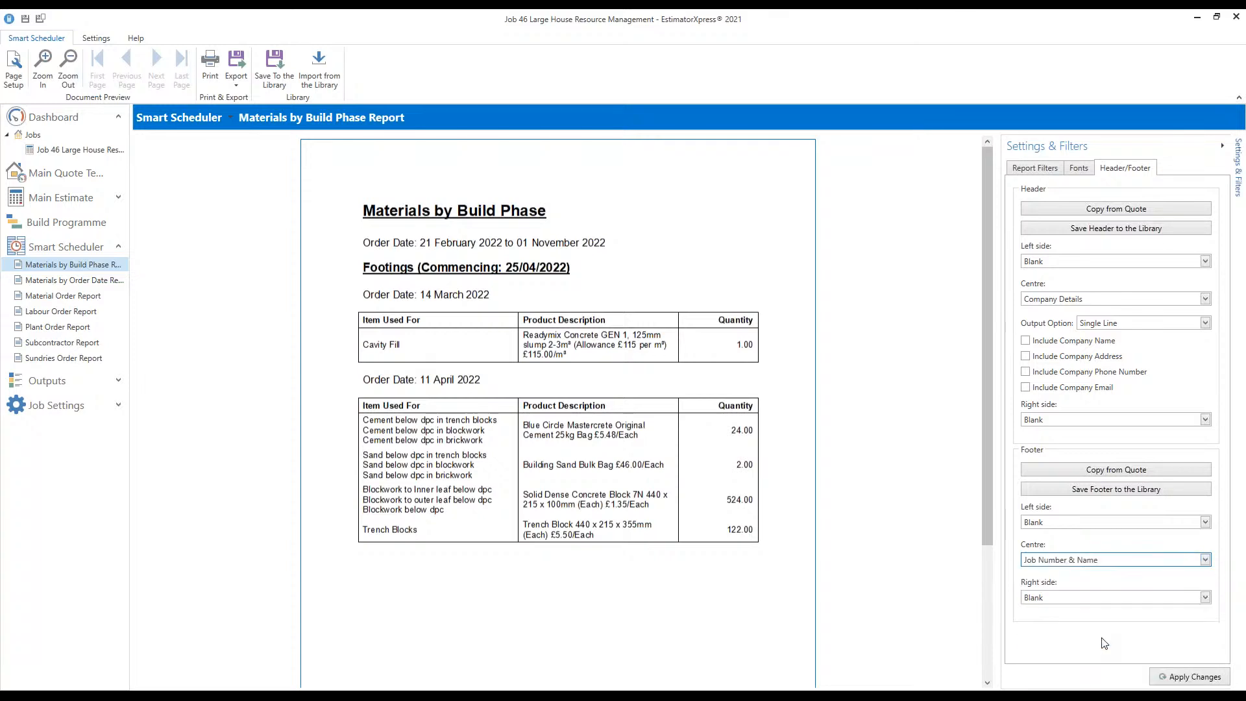
click(1096, 599)
click(1078, 571)
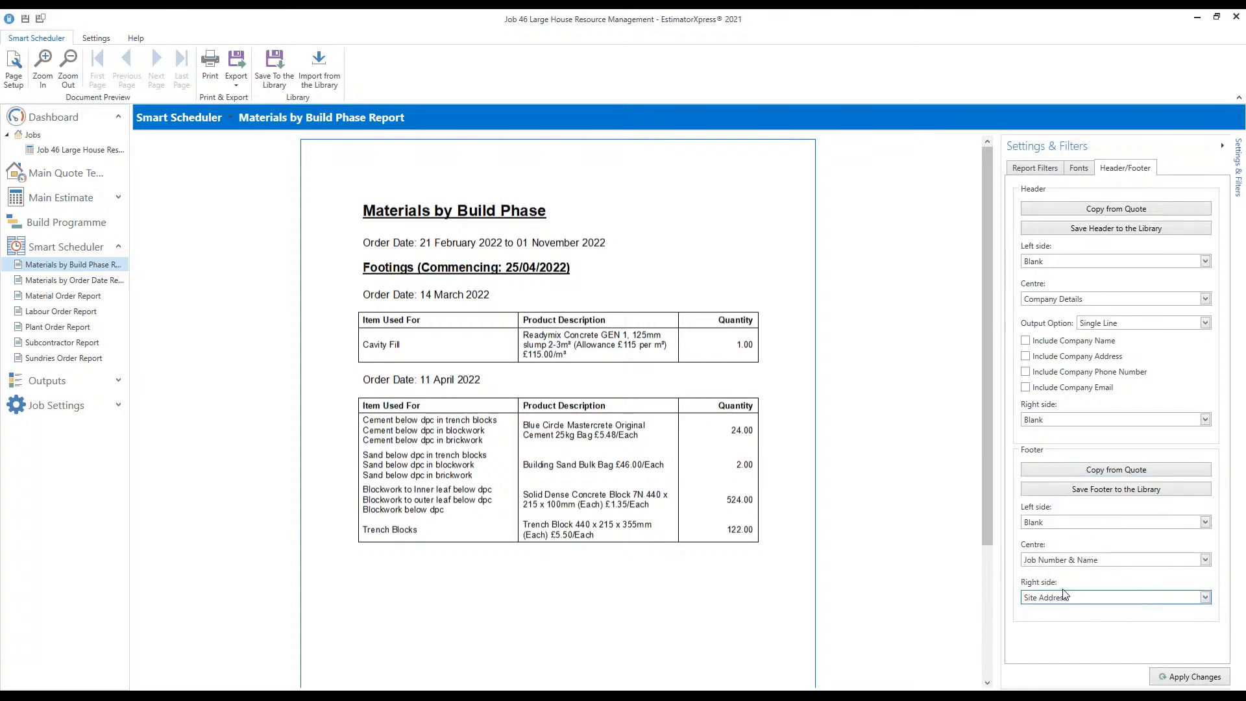
Set the footer's left side to Date Created, keep the header's left side blank, and apply the changes
click(1062, 522)
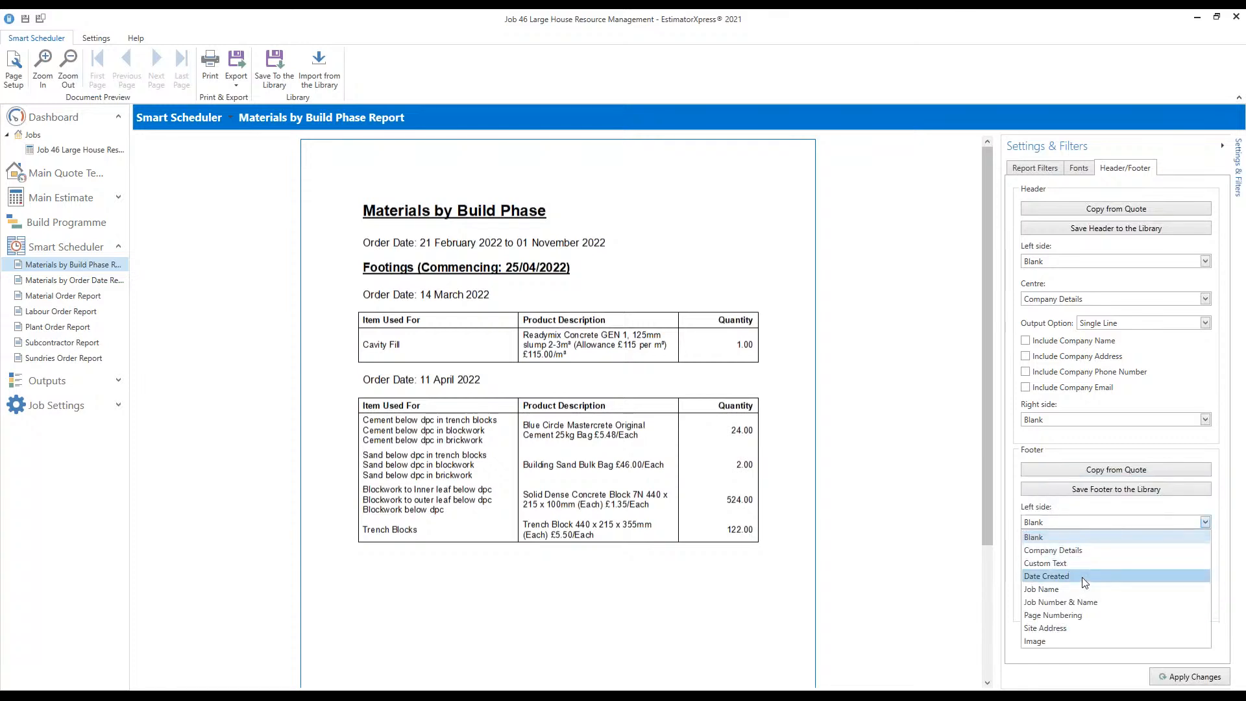
click(1074, 578)
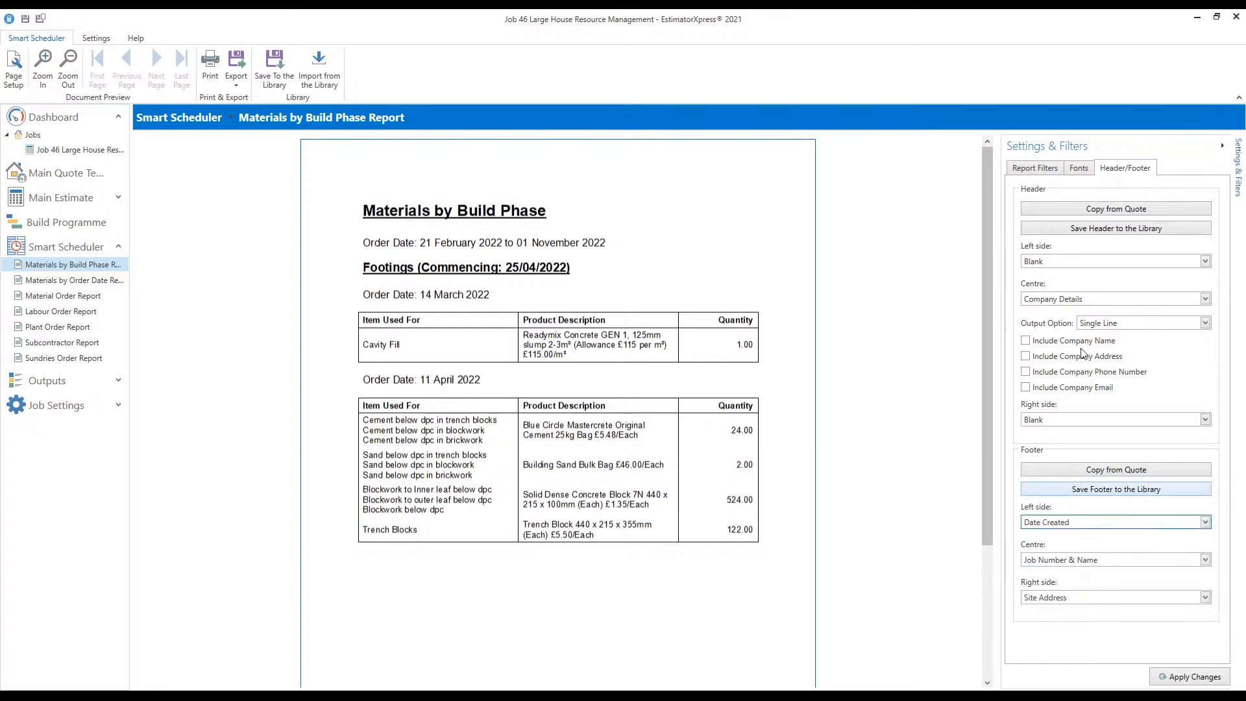
click(1084, 261)
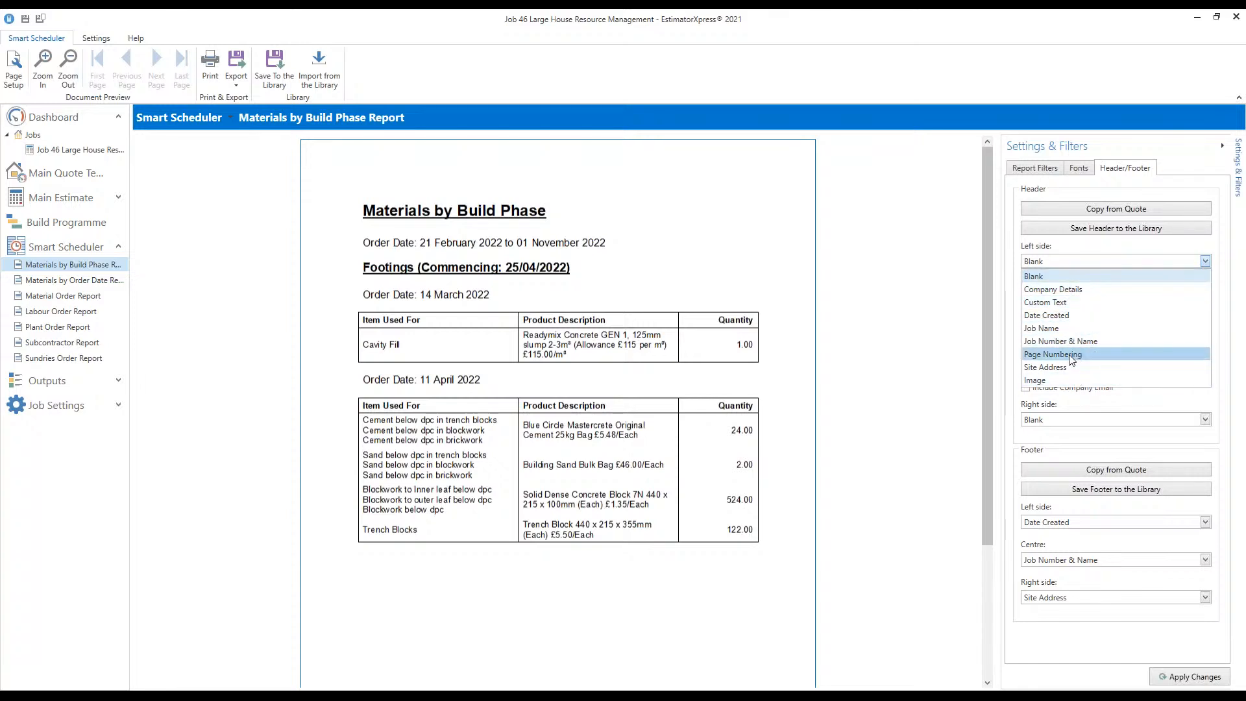
click(1060, 276)
click(1190, 676)
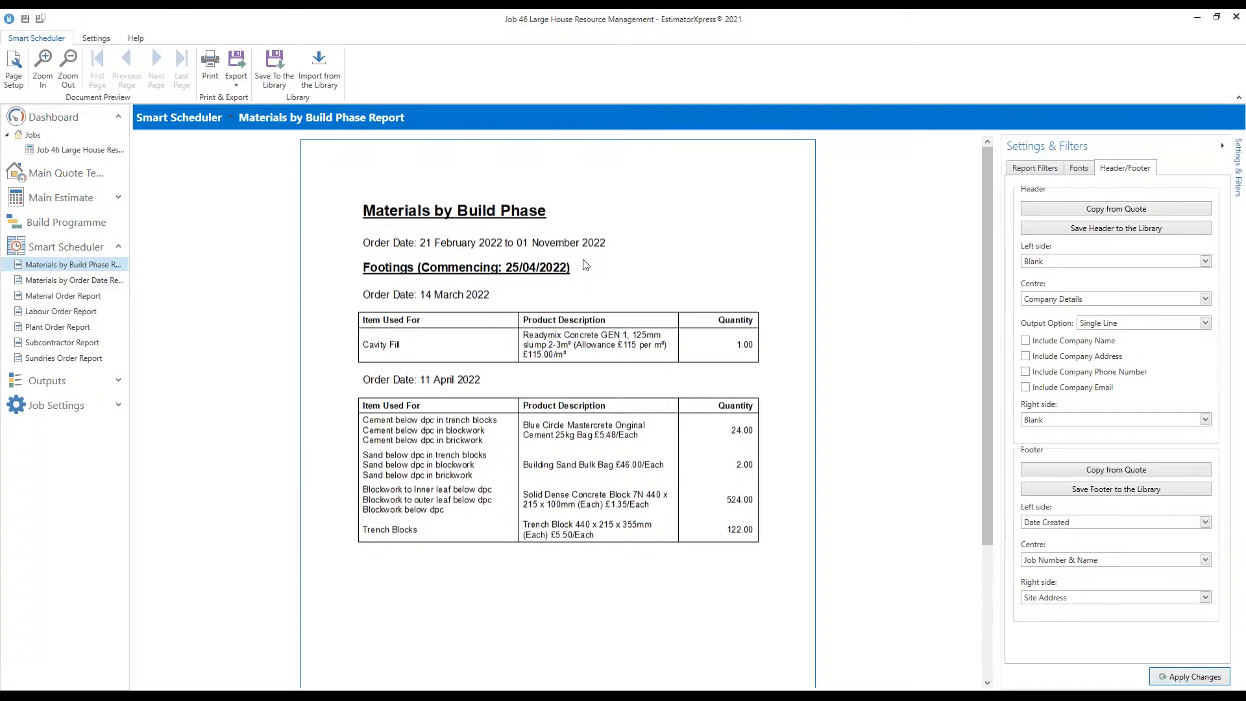
scroll(816, 344, down, 1)
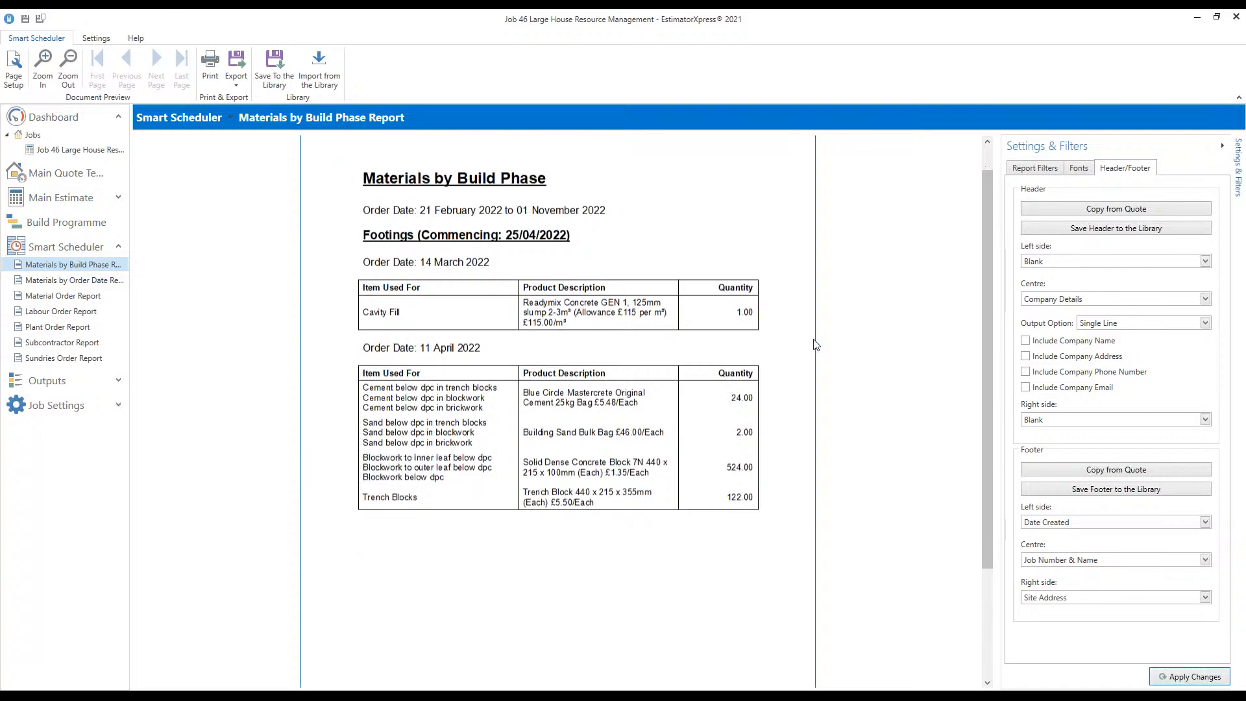
scroll(816, 344, down, 3)
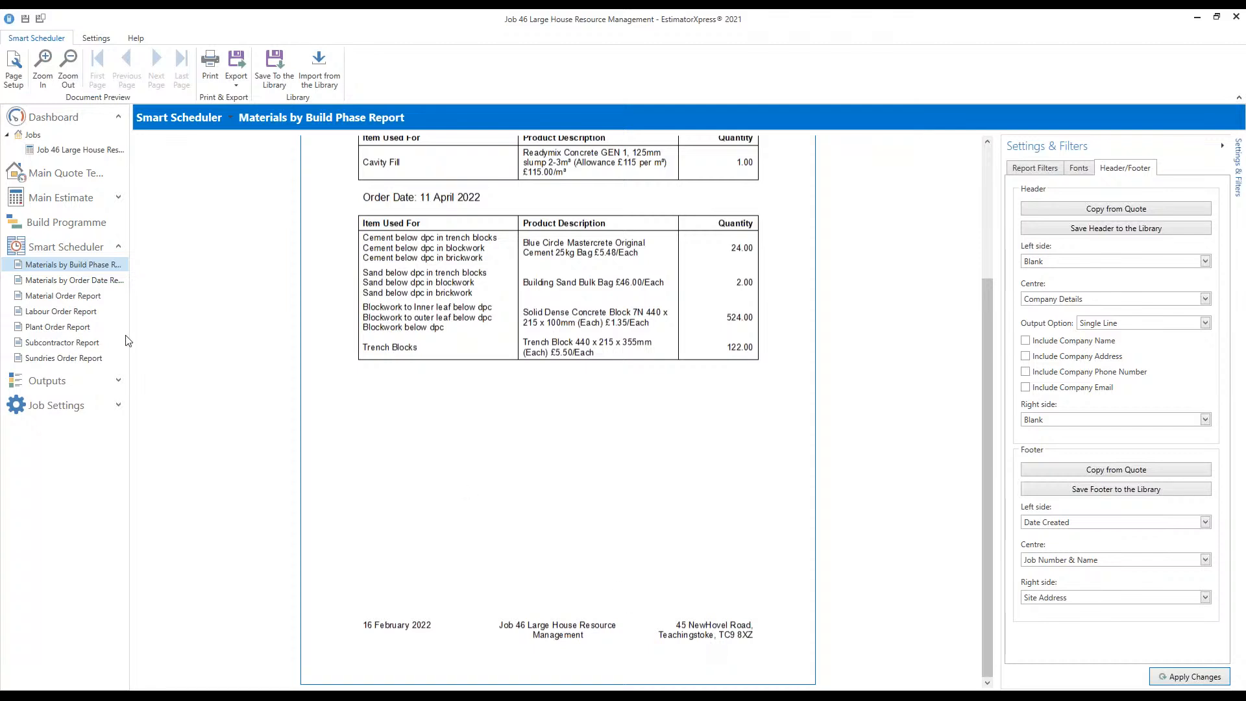
Open the Materials by Order Date report and review the materials listed under each order date
click(74, 280)
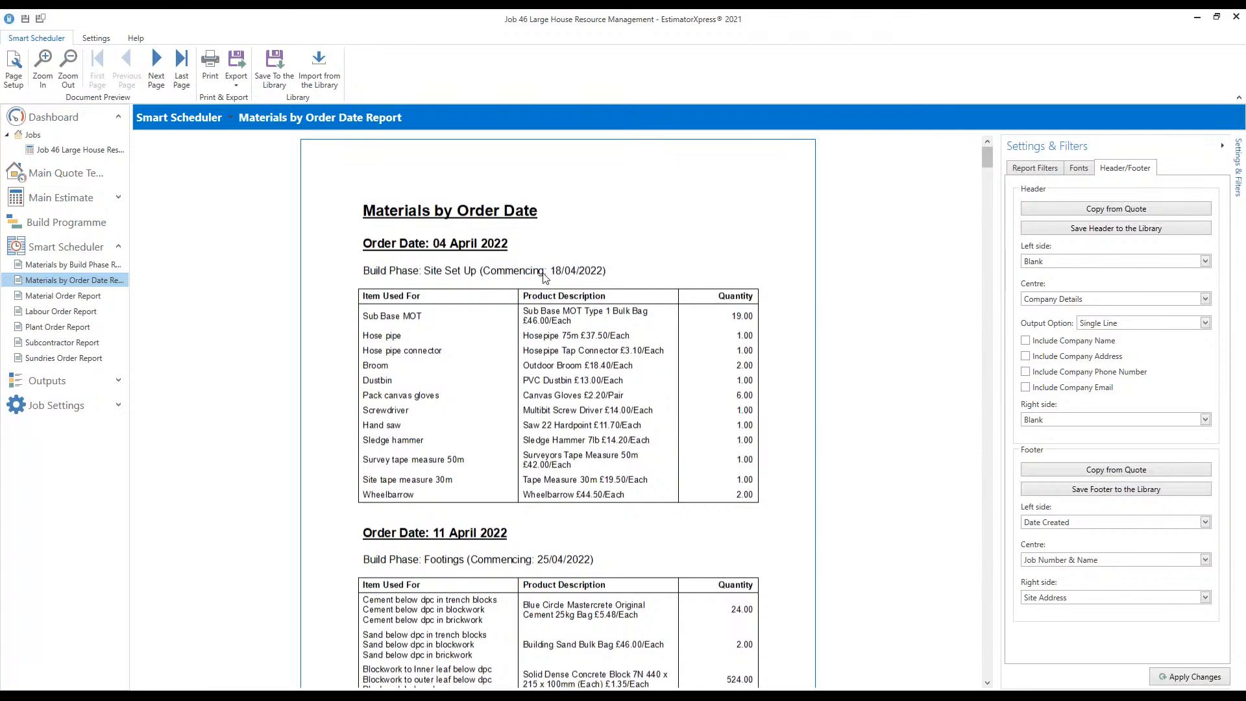
scroll(547, 307, down, 3)
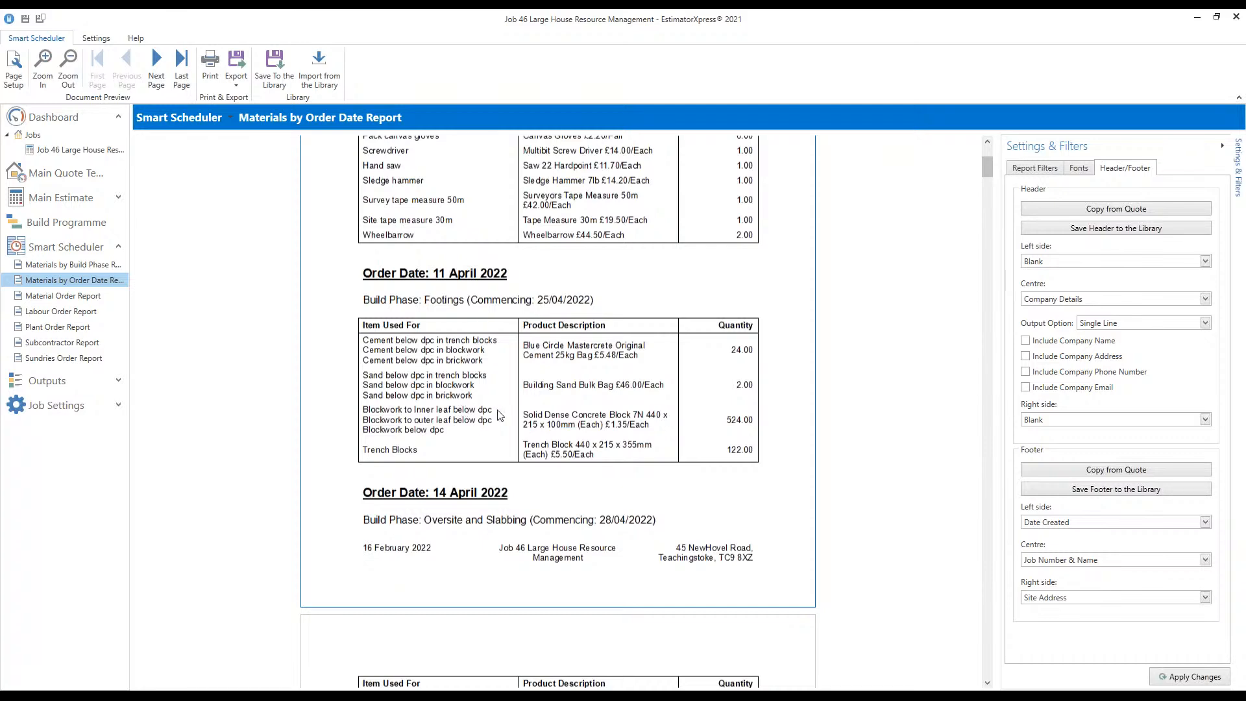
scroll(490, 411, down, 5)
scroll(490, 411, down, 10)
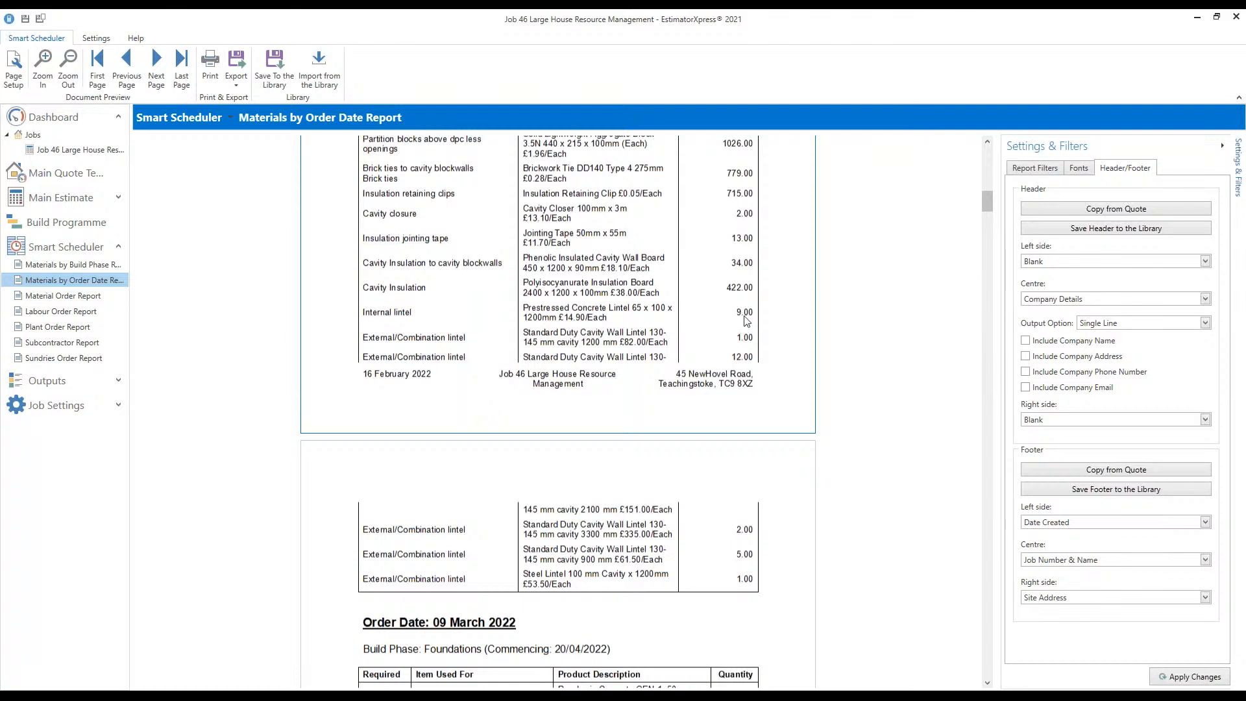
Filter the Materials by Order Date report to order dates from 02/03/2022 to 09/03/2022 and apply the change
click(1047, 170)
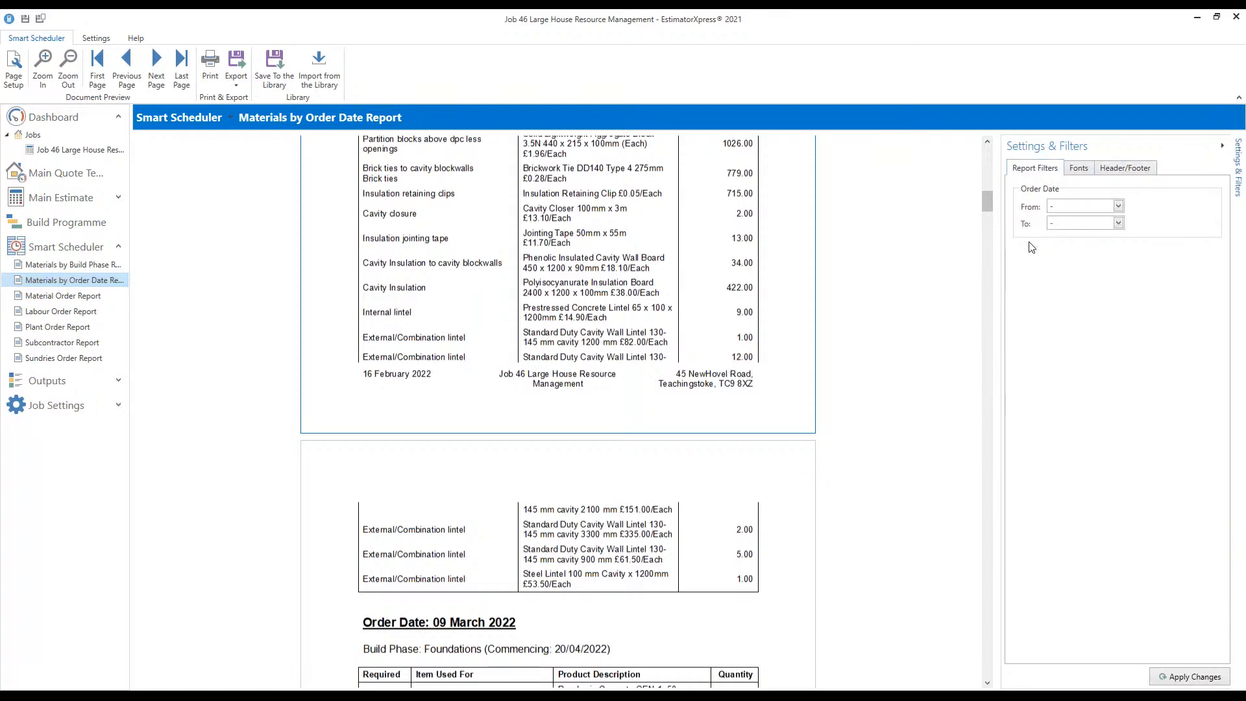
click(1097, 208)
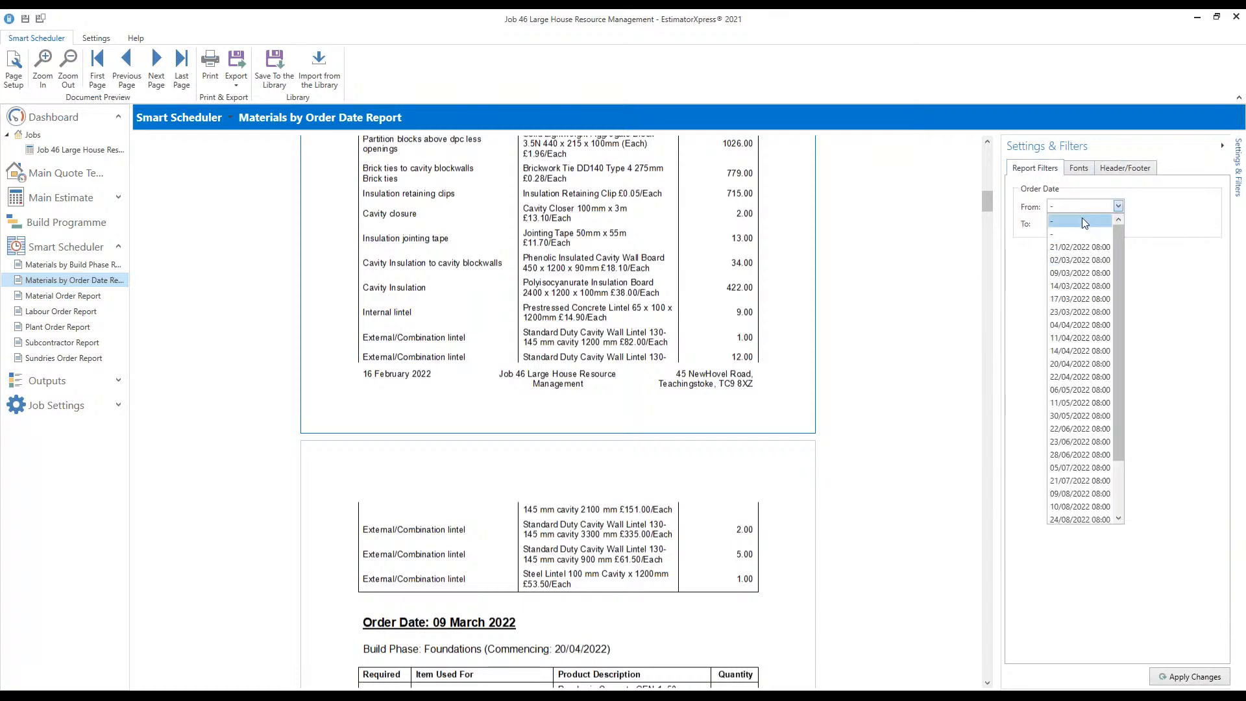
click(1080, 246)
click(1078, 224)
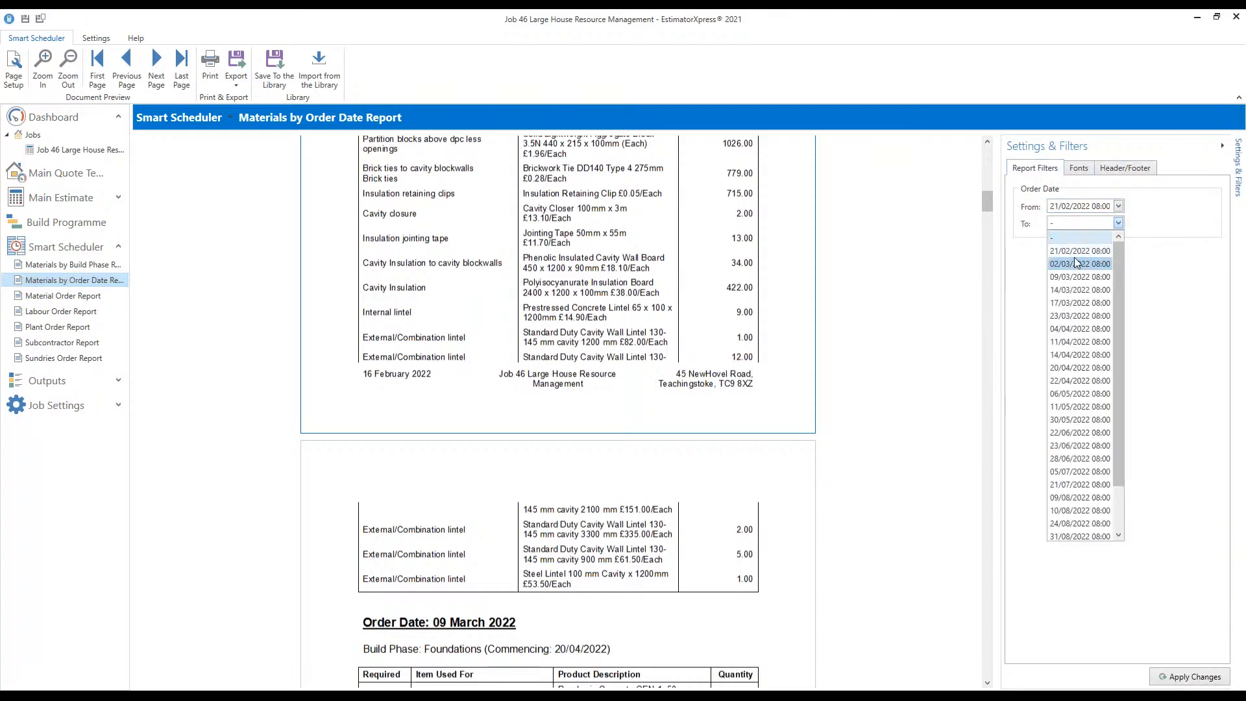
click(1068, 209)
click(1117, 206)
scroll(1097, 231, up, 2)
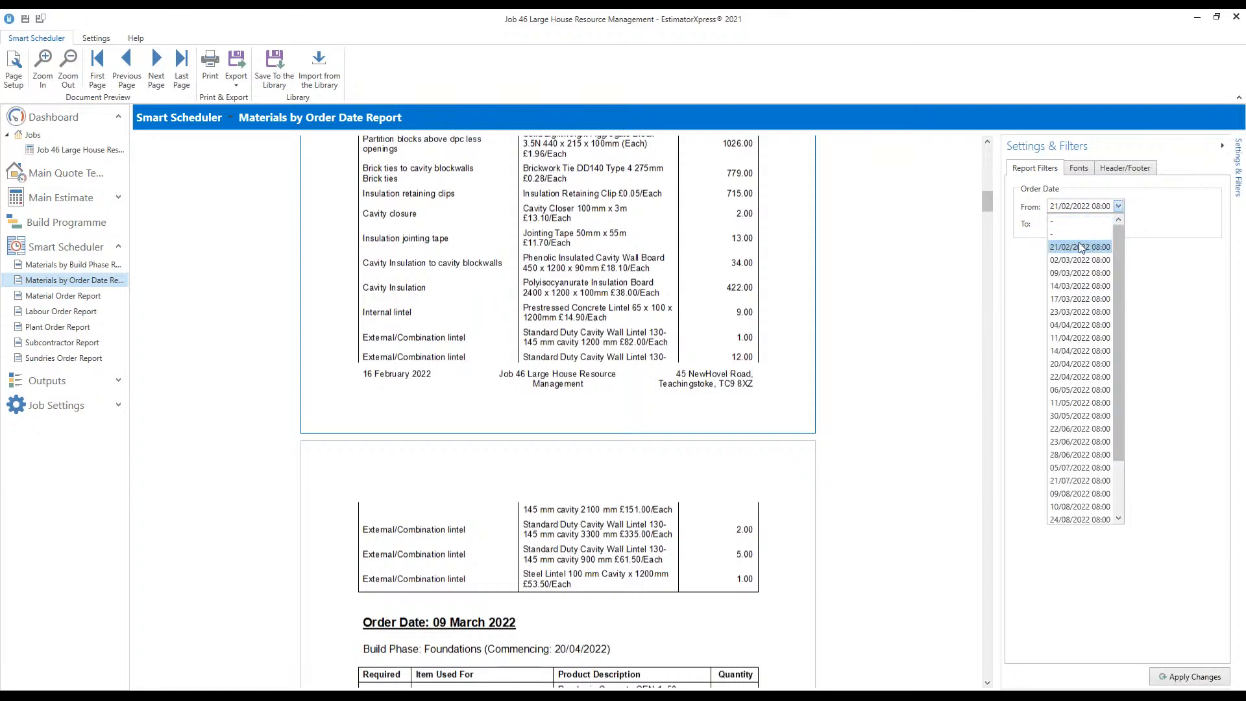
click(1078, 267)
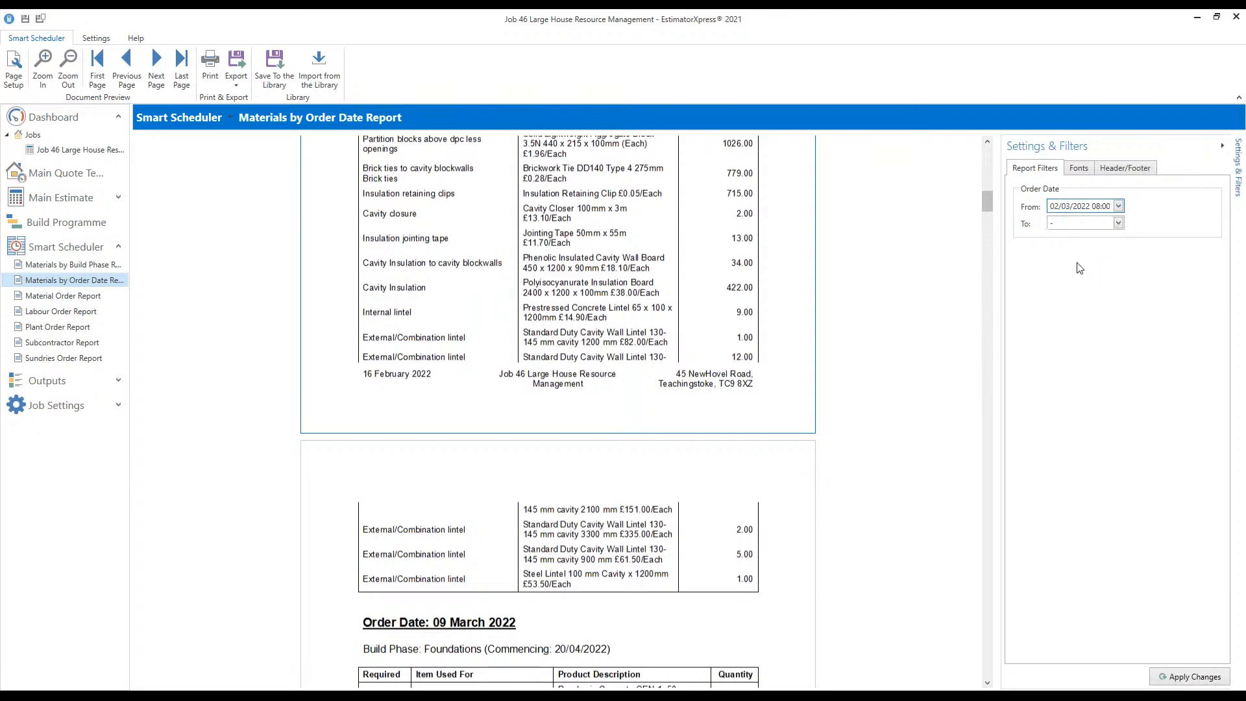
click(1112, 225)
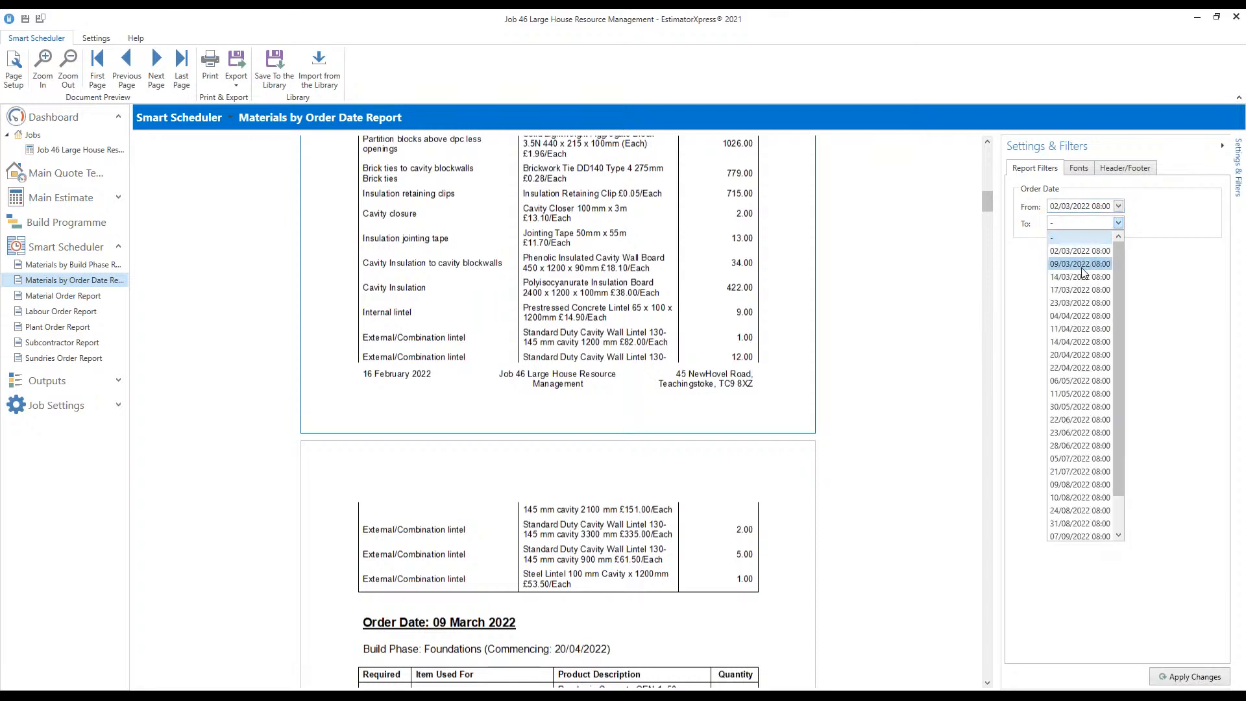
click(1082, 267)
click(1207, 676)
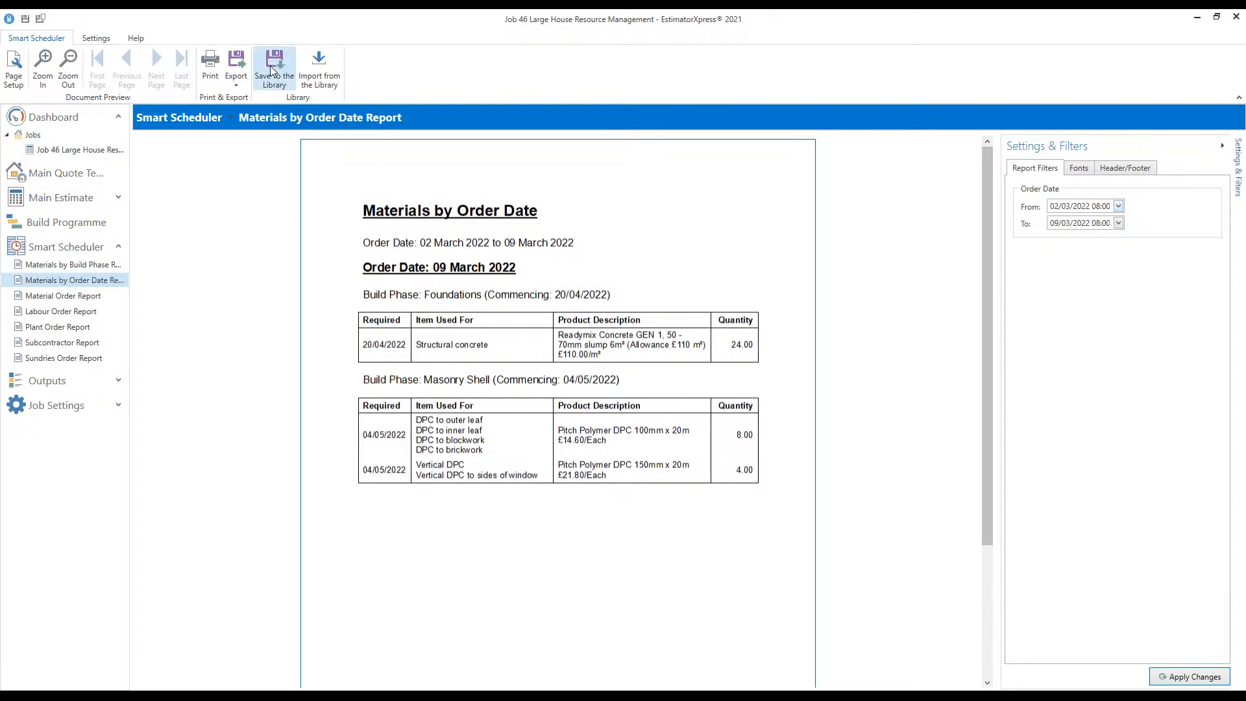
click(240, 78)
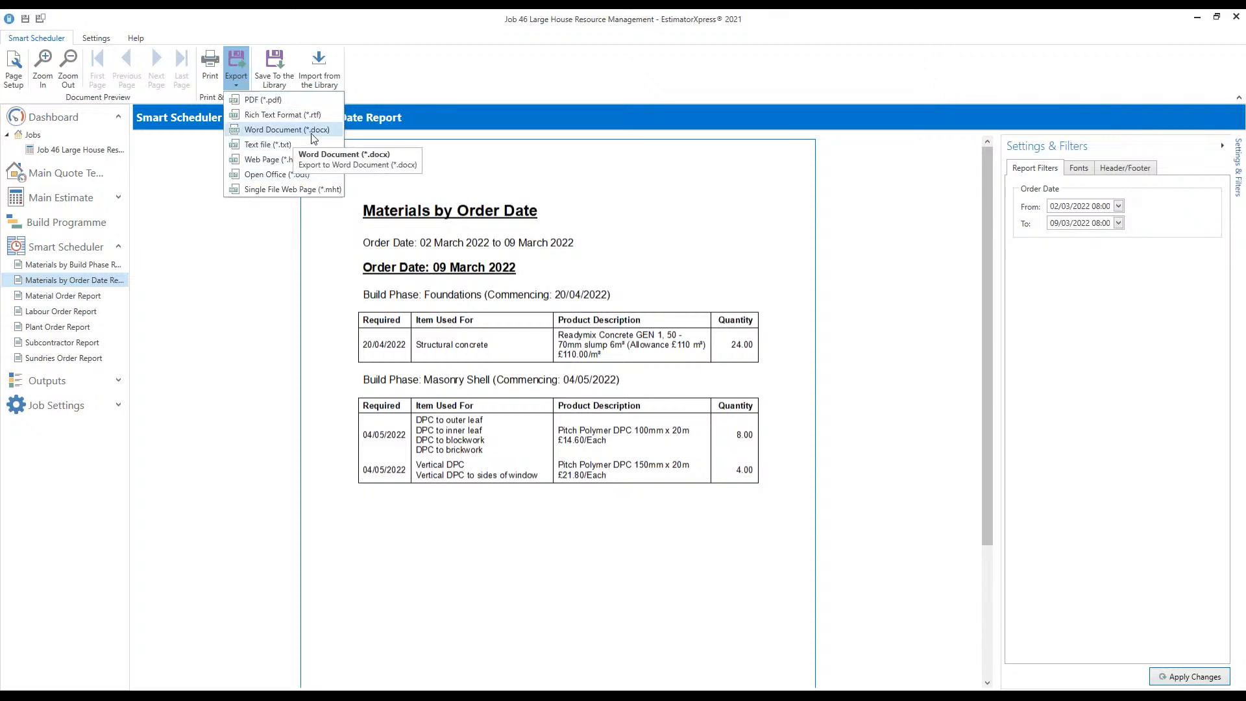
click(727, 244)
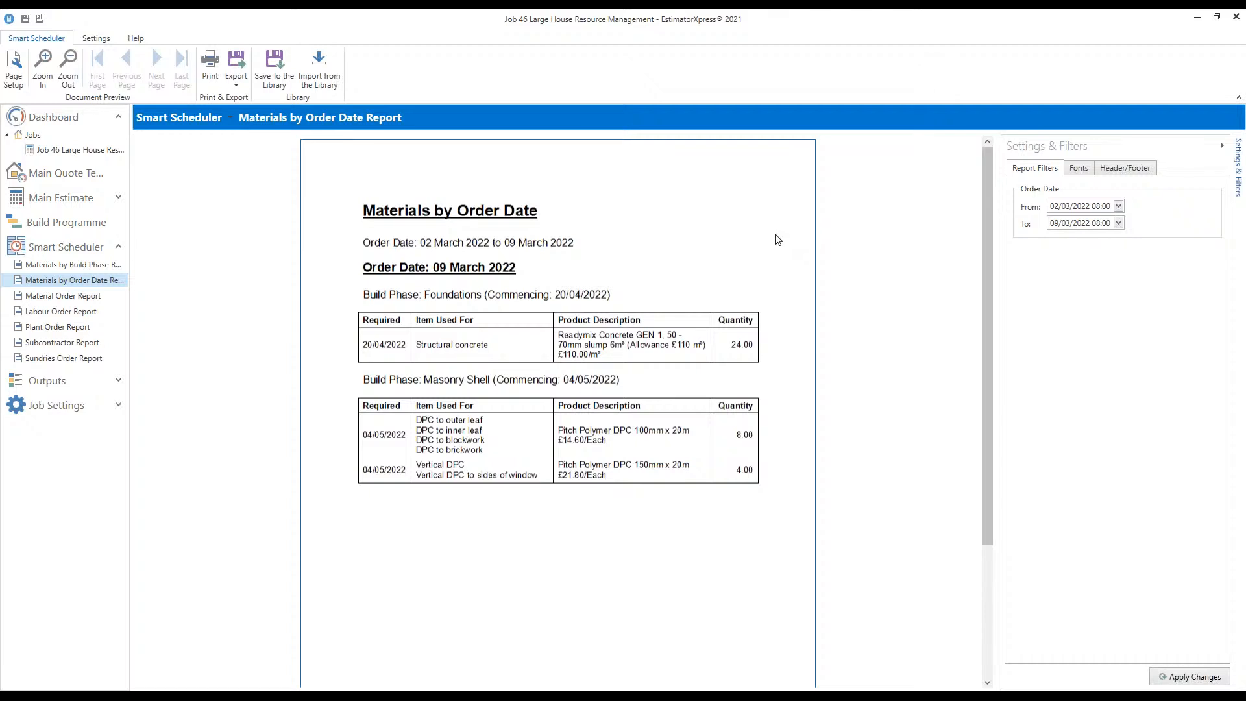
Open the Material Order Report and review its order dates, required dates, product codes and quantities
click(73, 299)
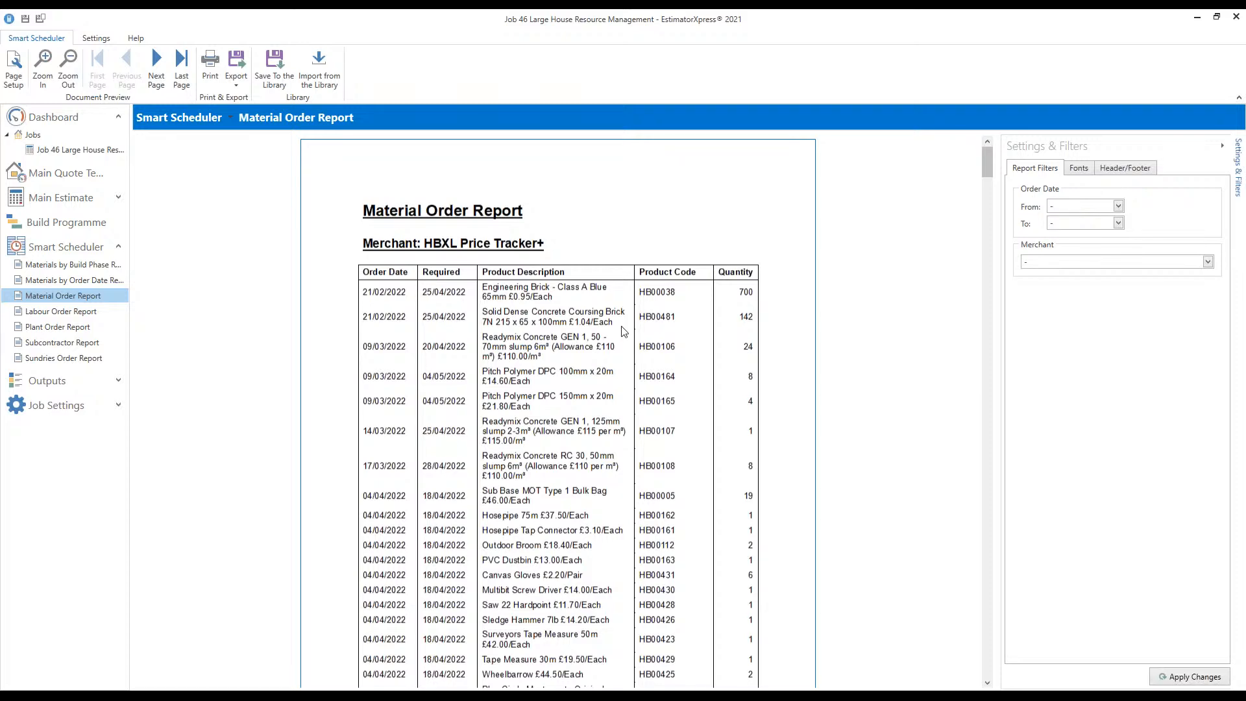
scroll(625, 328, down, 6)
scroll(589, 315, down, 7)
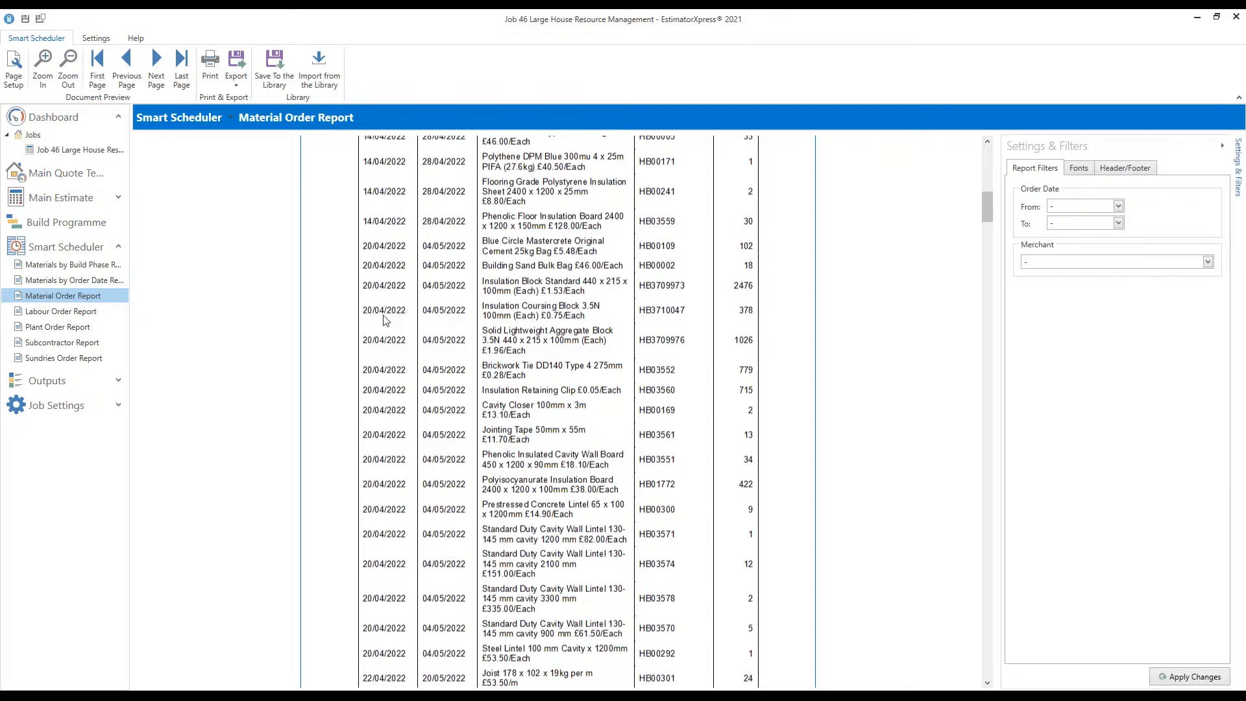
Open the Labour Order Report and the Plant Order Report, and review their order dates, required dates and quantities
scroll(393, 316, up, 13)
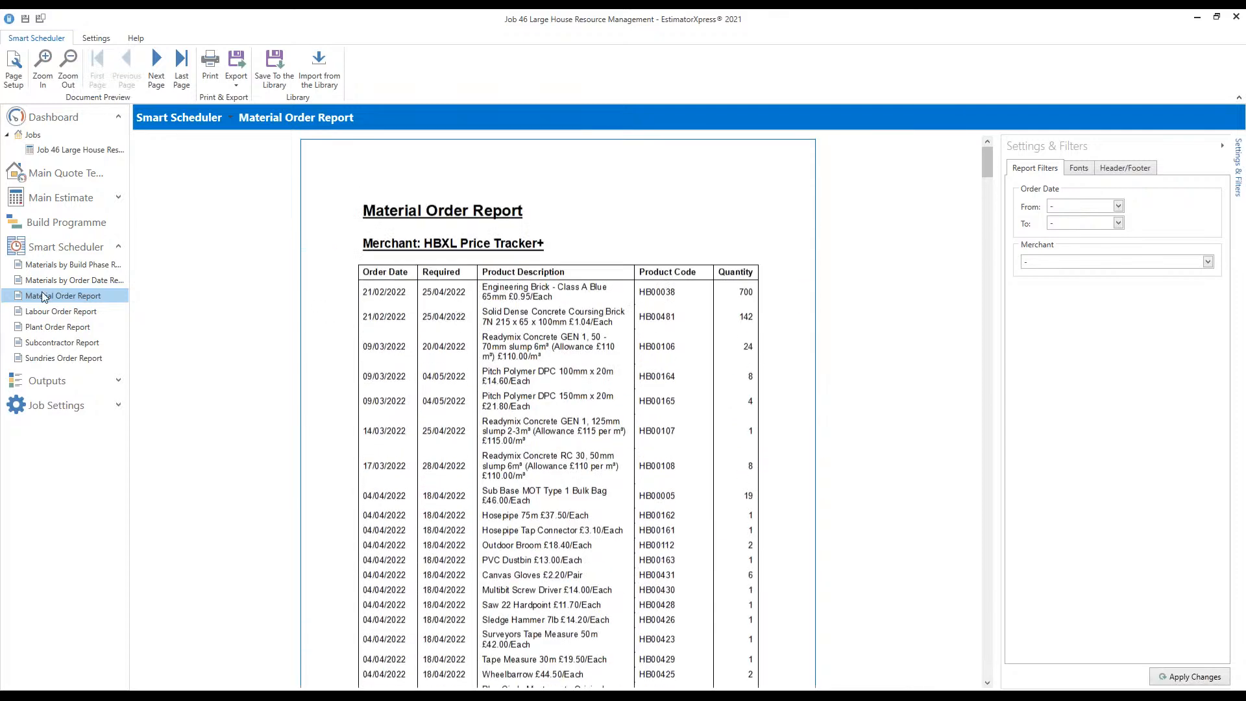
click(82, 312)
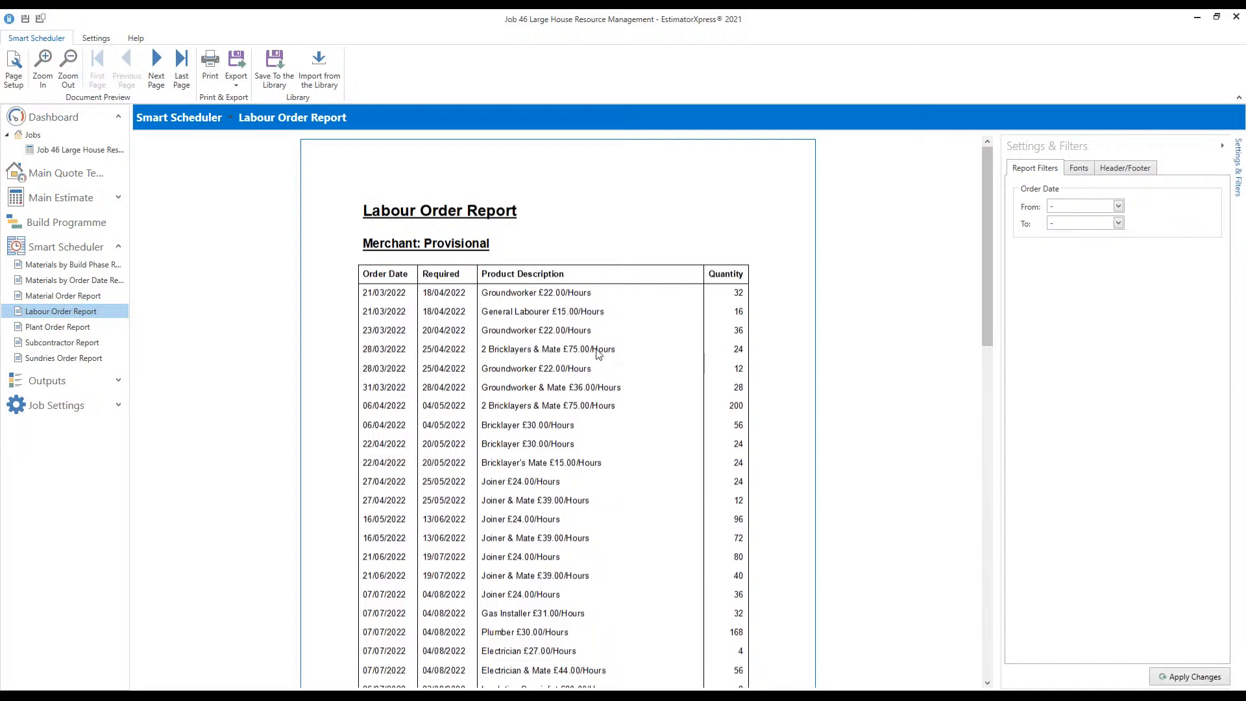
click(54, 329)
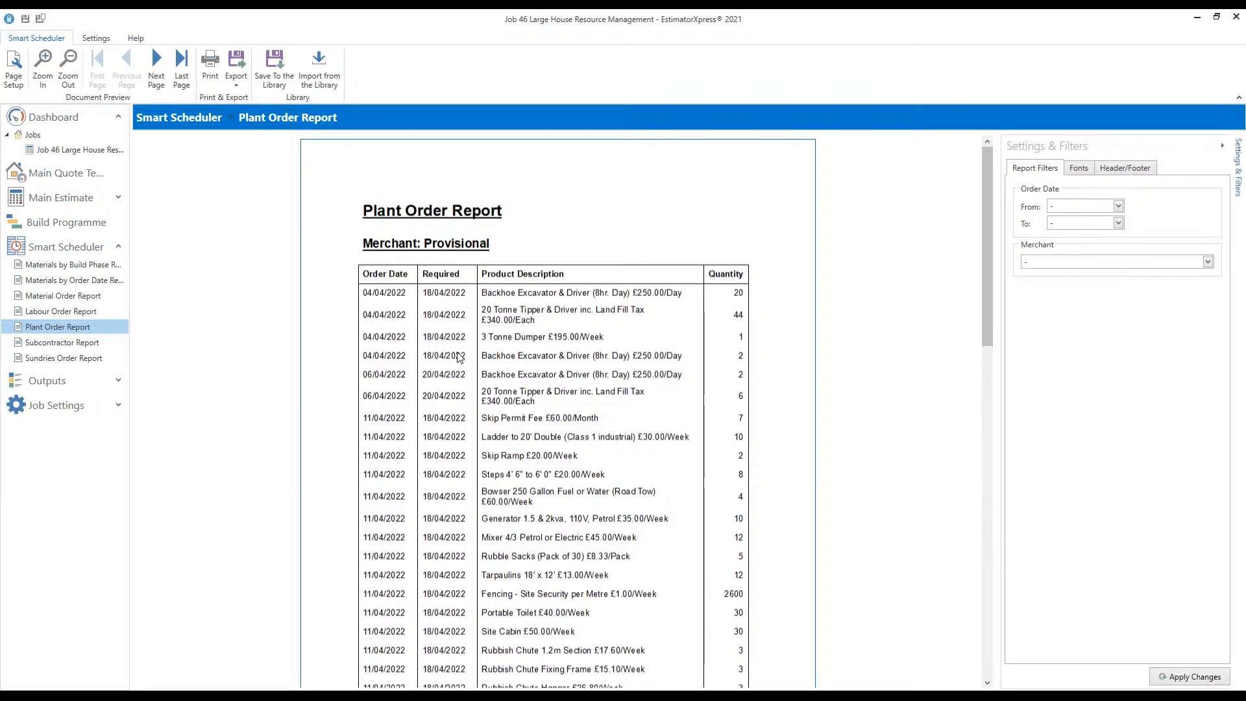
scroll(458, 358, down, 1)
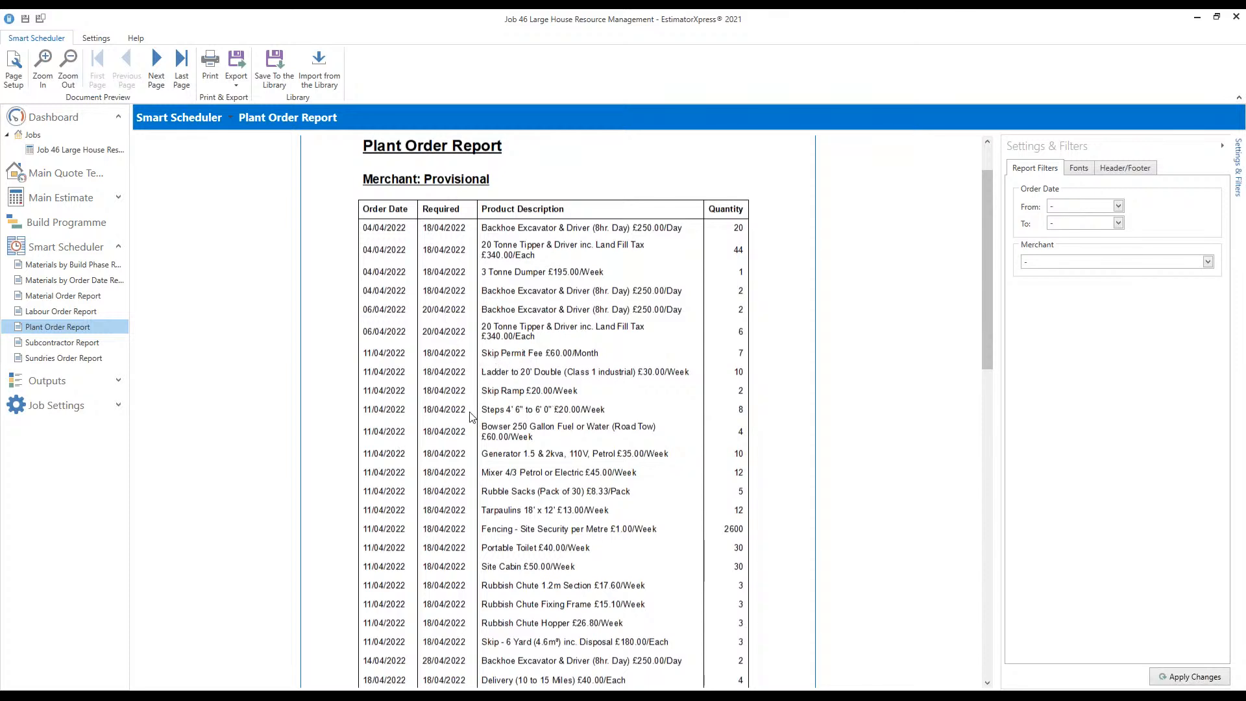
scroll(447, 429, down, 1)
scroll(447, 429, down, 4)
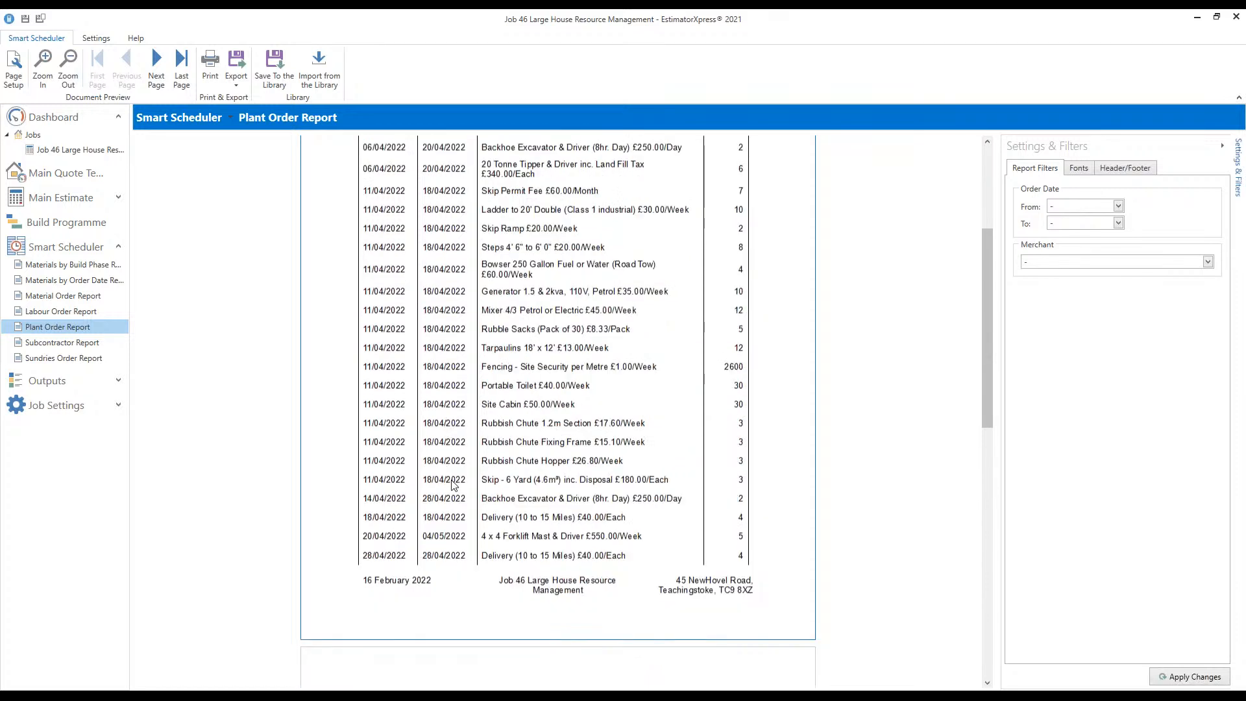
Open the Subcontractor Report and review each contractor's order date, work start date, description of work and resources to order
click(74, 342)
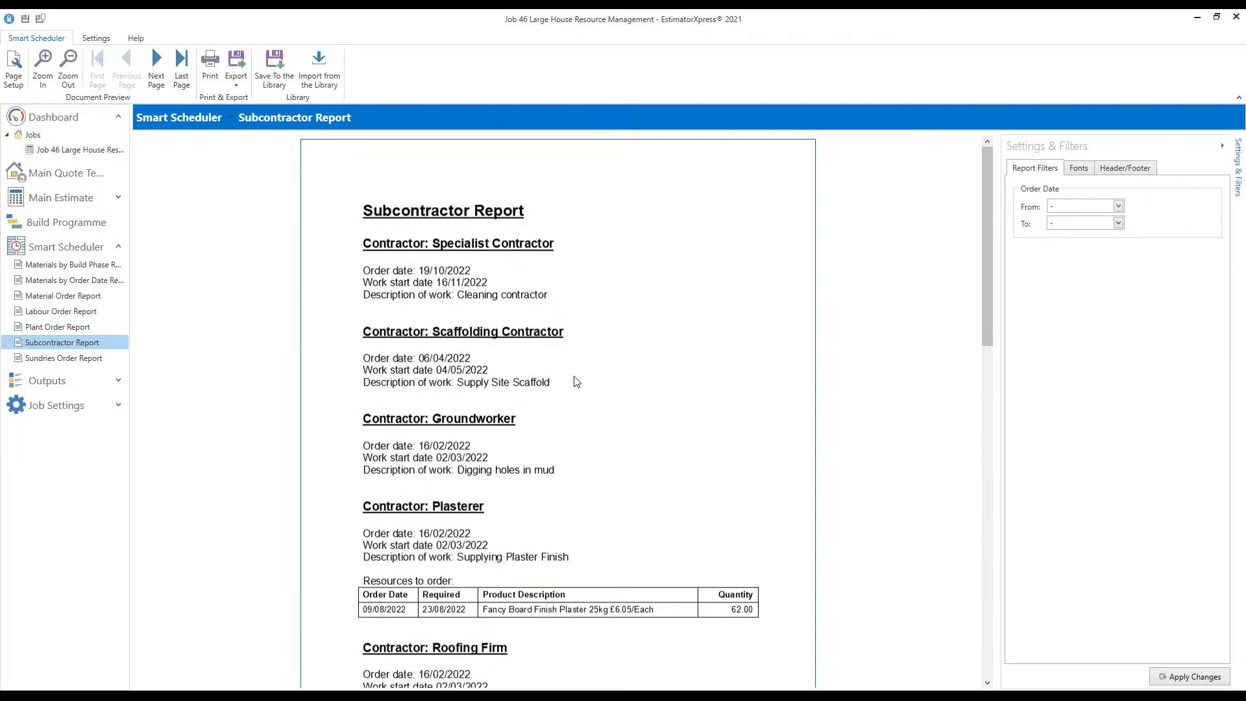
scroll(570, 381, down, 3)
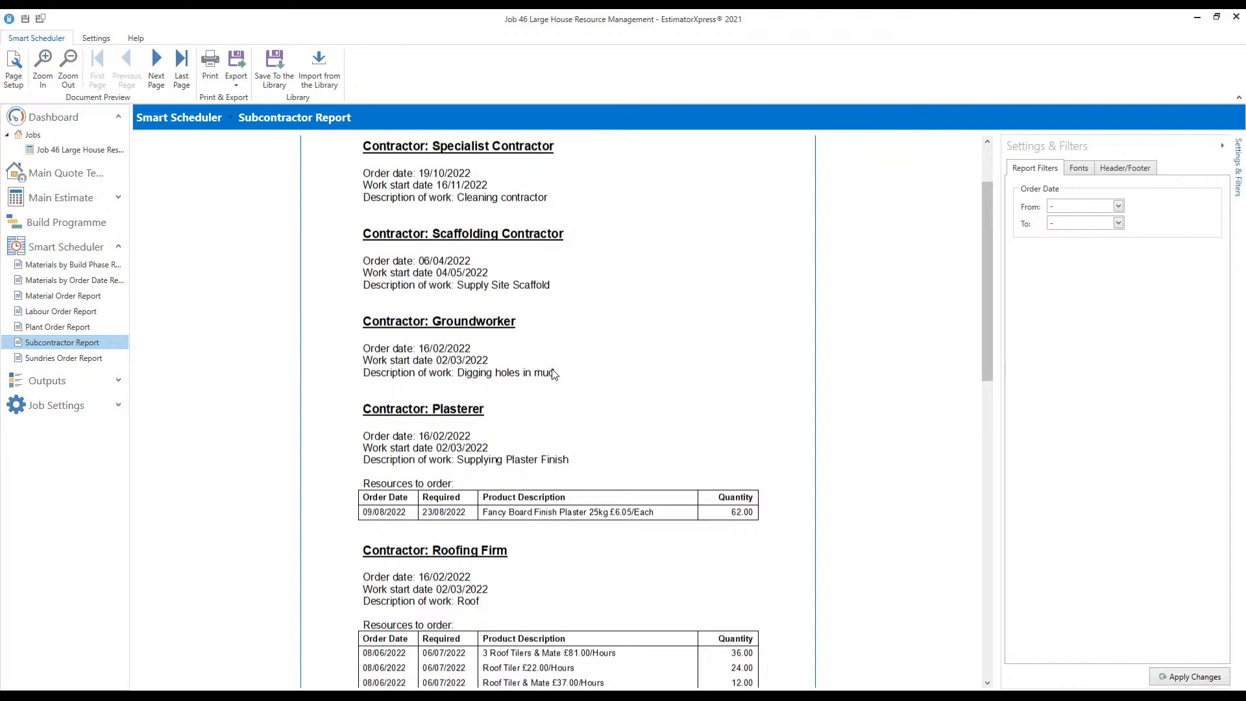
scroll(553, 373, down, 2)
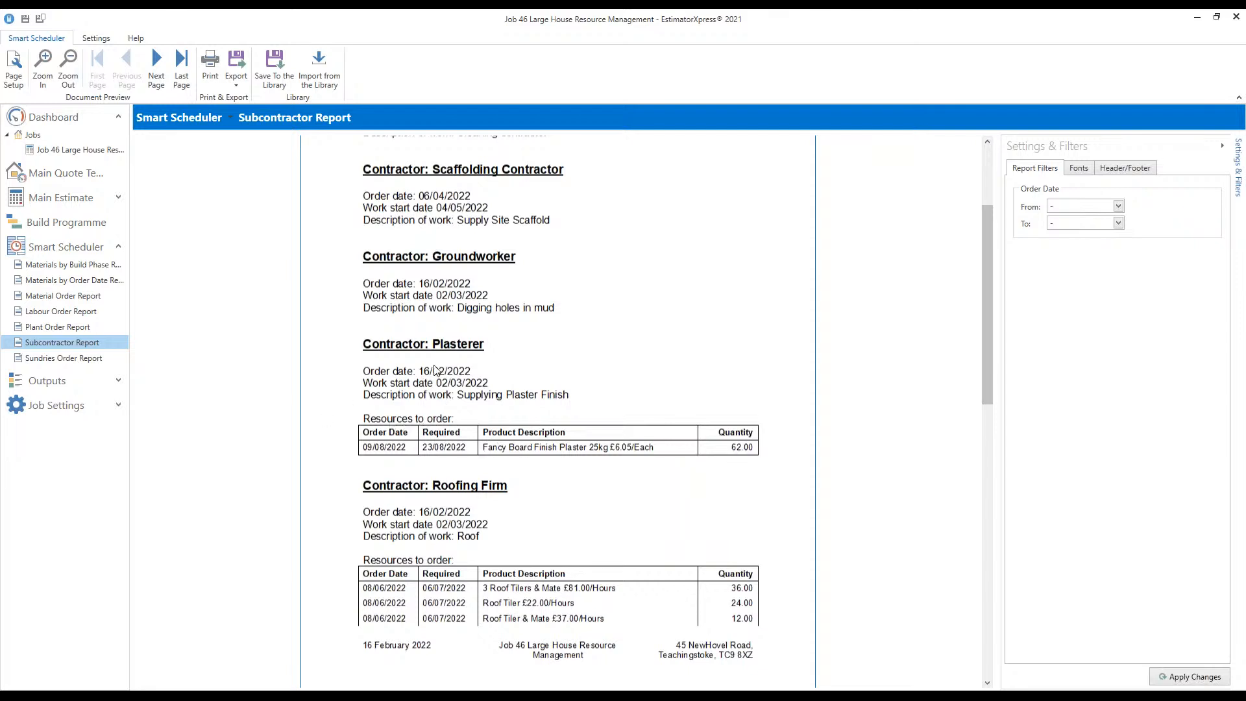
scroll(468, 402, down, 3)
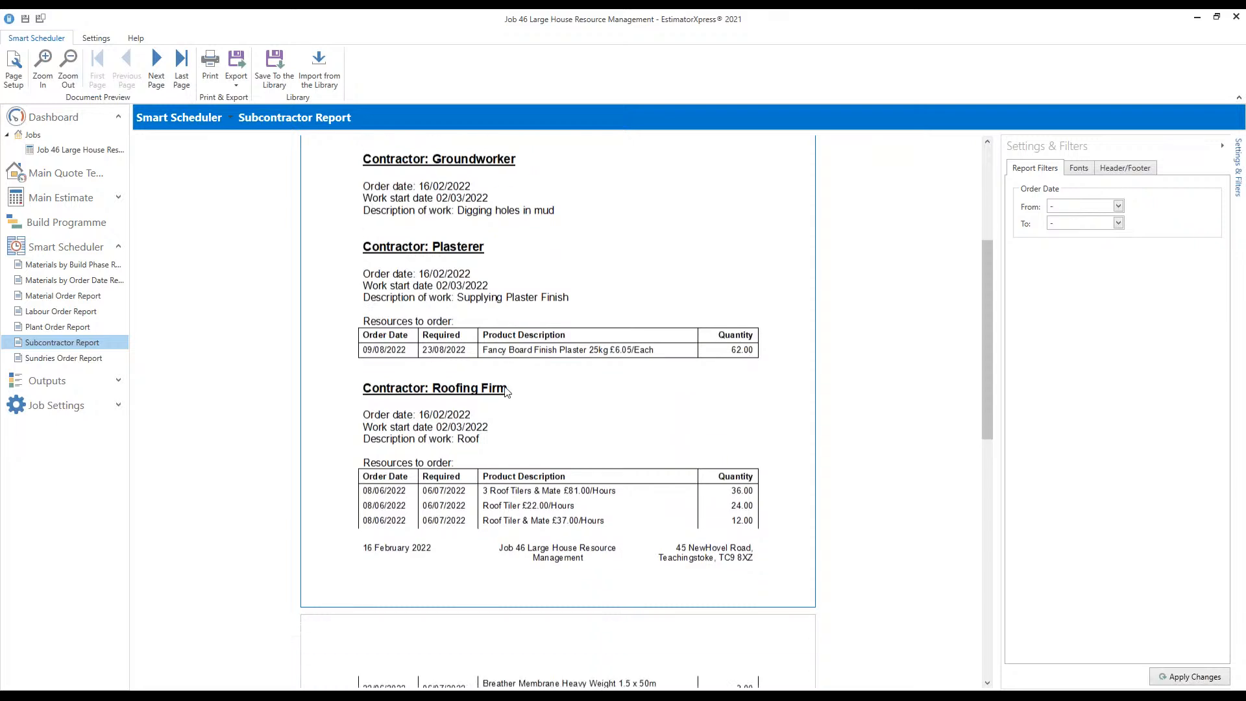
scroll(507, 390, down, 3)
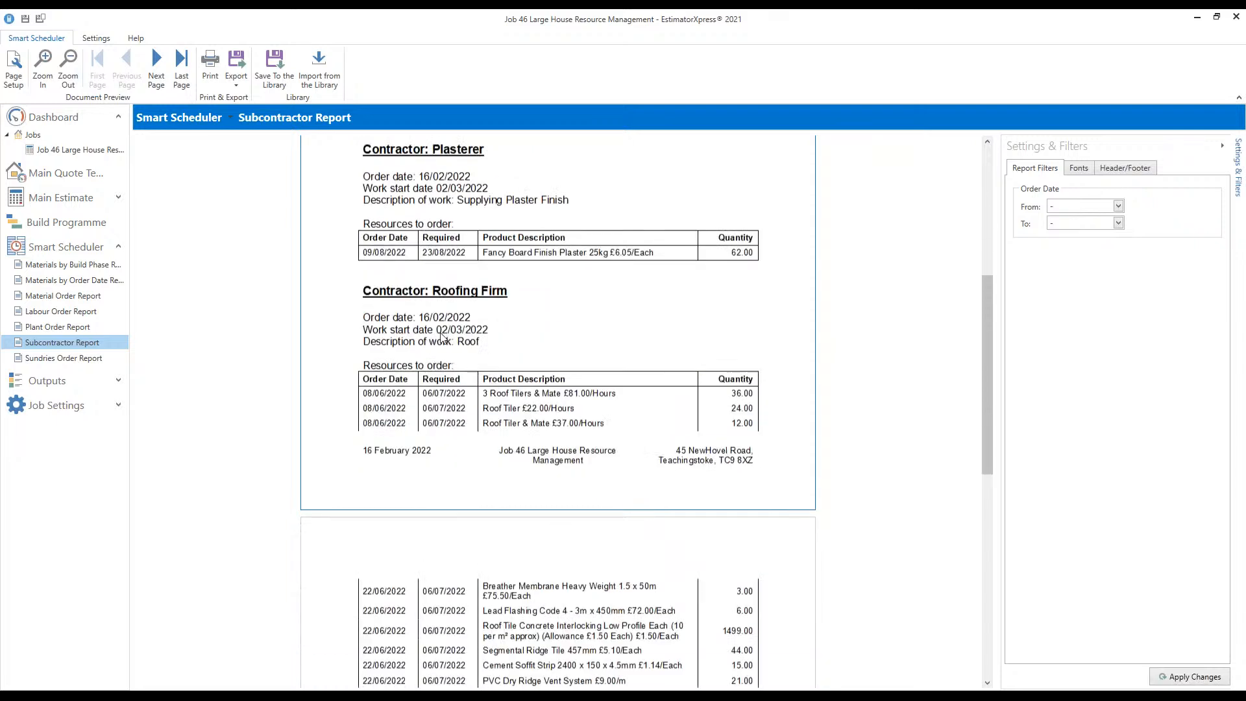
scroll(463, 351, down, 8)
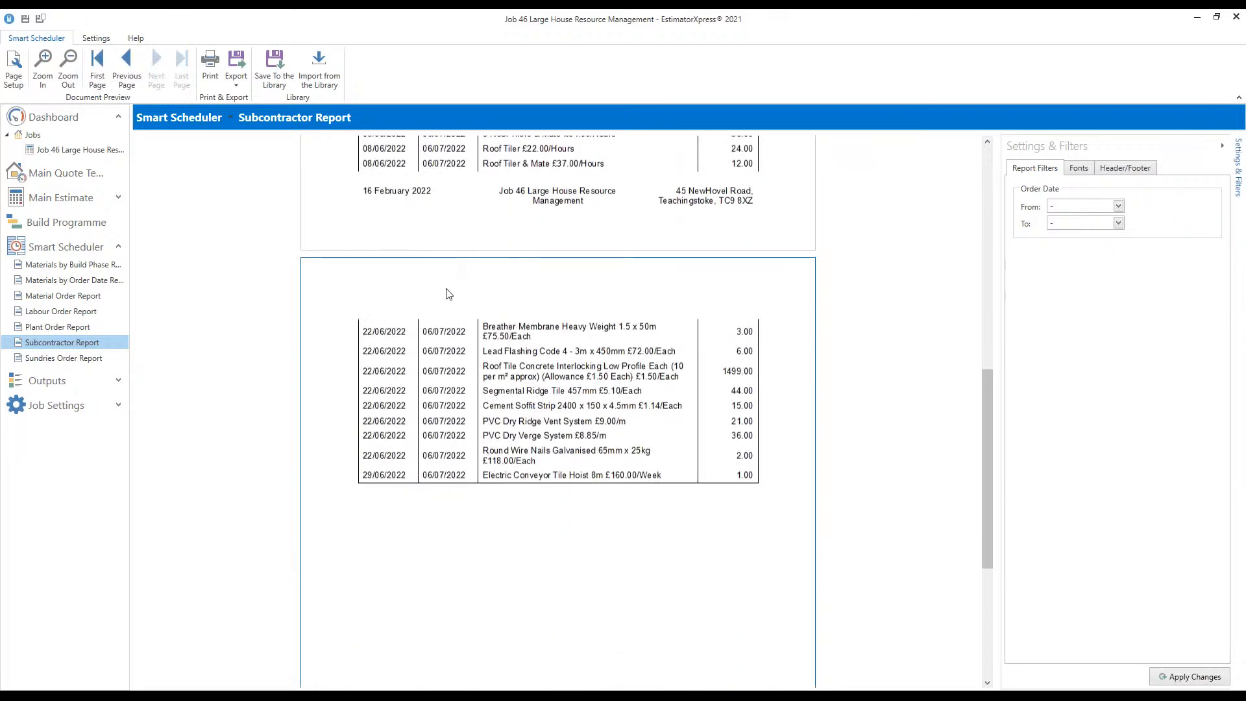
scroll(448, 294, up, 2)
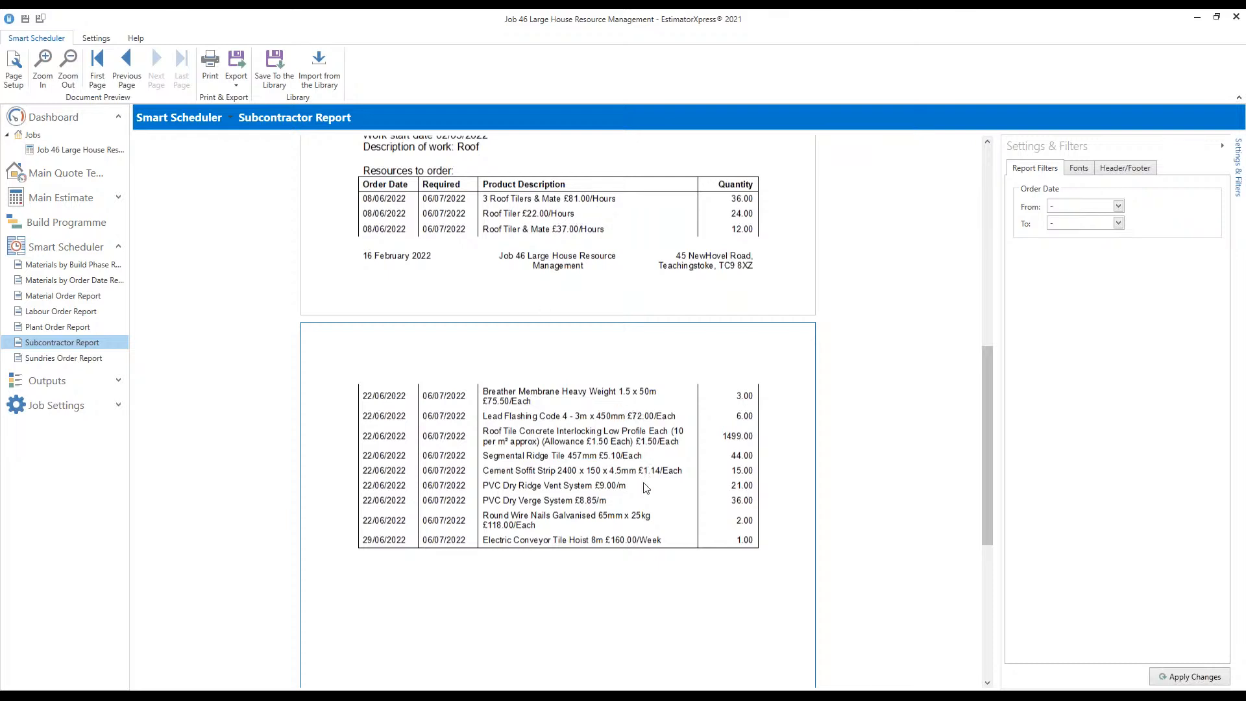
View the Sundries Order Report and return to the Subcontractor Report to check the Roofing Firm's resources
click(43, 359)
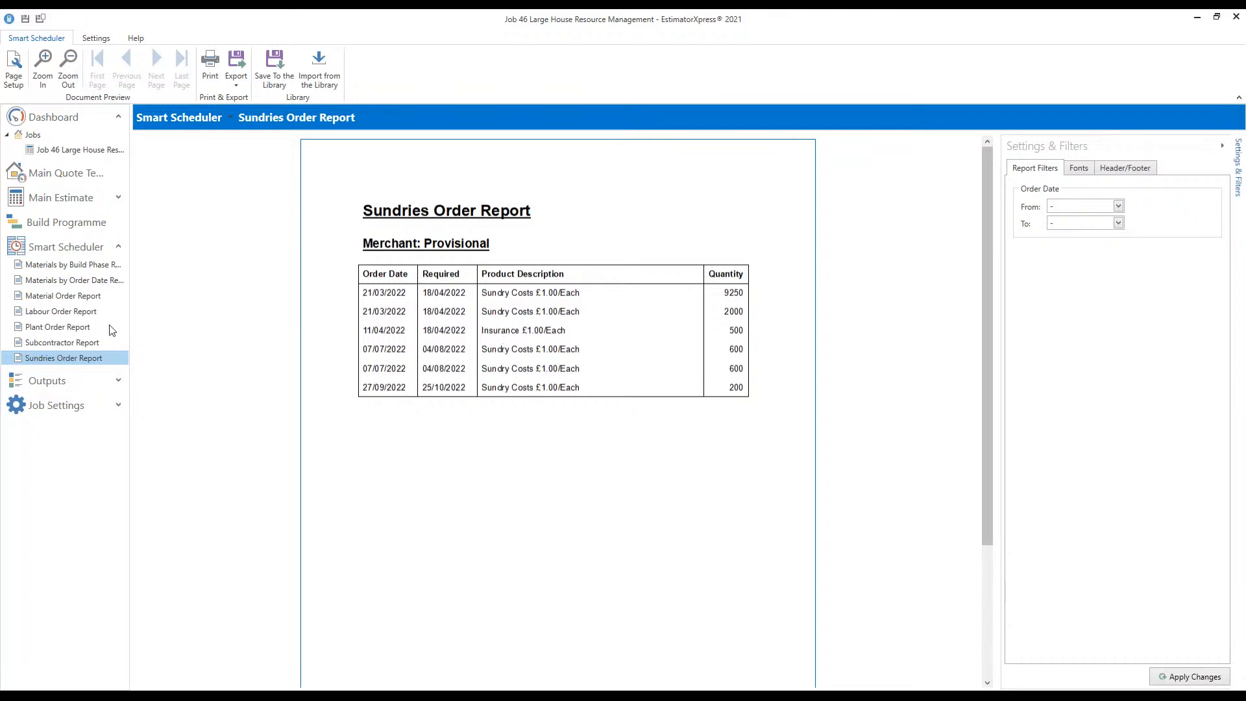
click(79, 342)
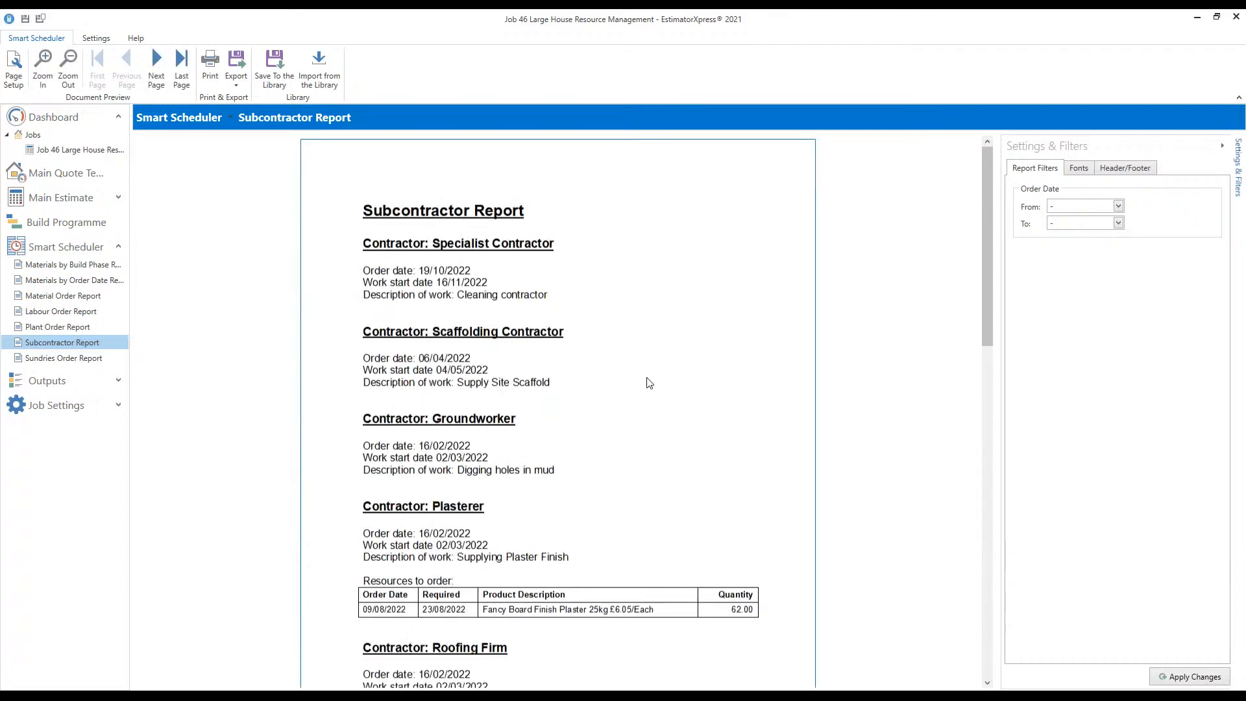
scroll(649, 383, down, 4)
scroll(678, 394, down, 4)
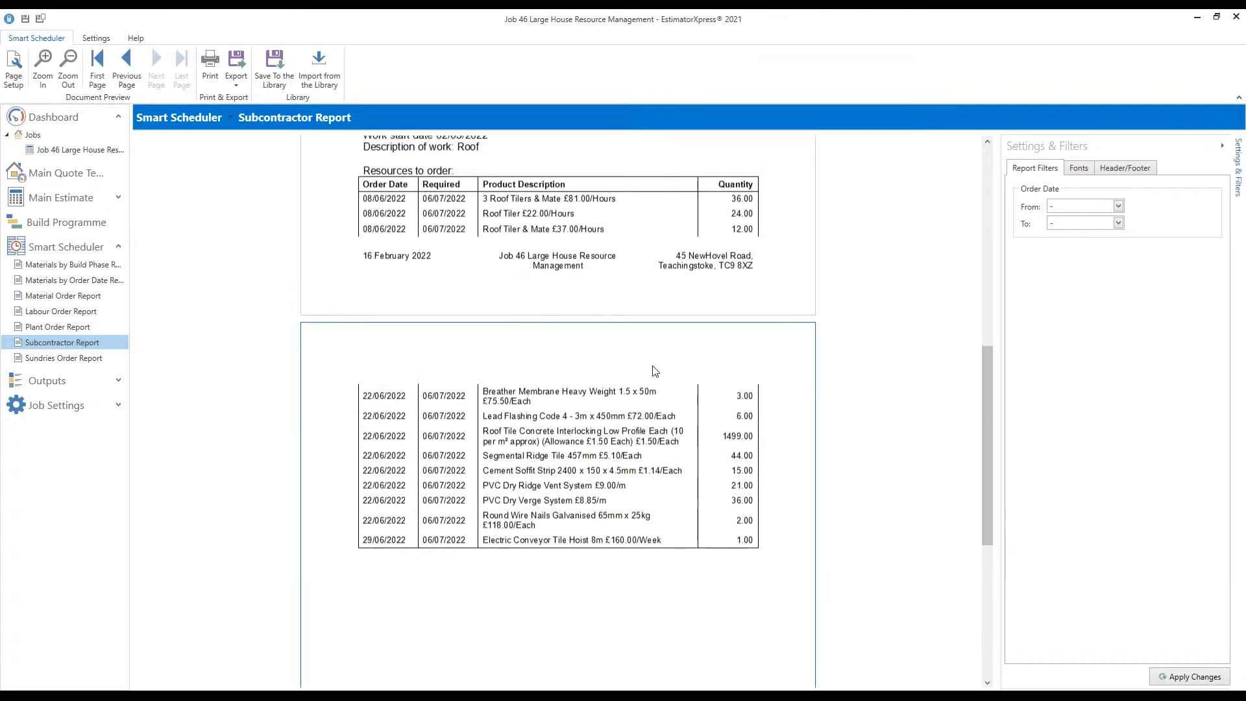
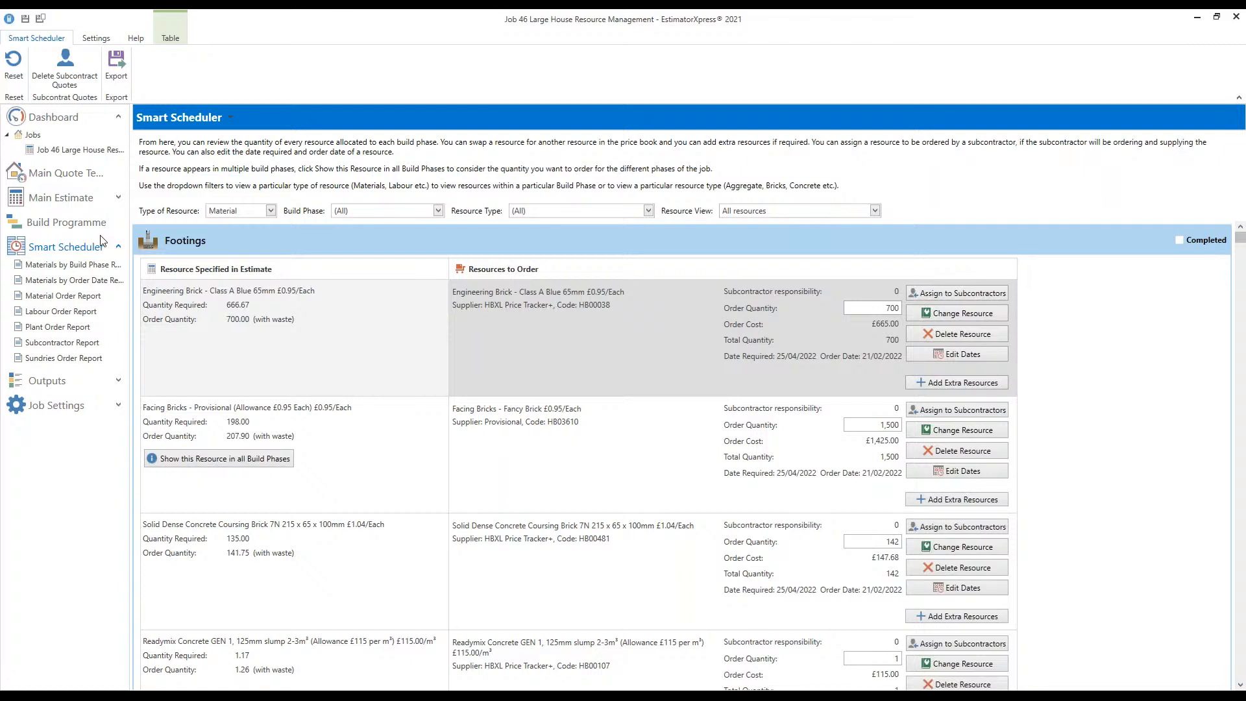
Filter the Smart Scheduler's materials to the Boilers Gas resource type and select the Worcester GB162 50kW boiler
click(649, 211)
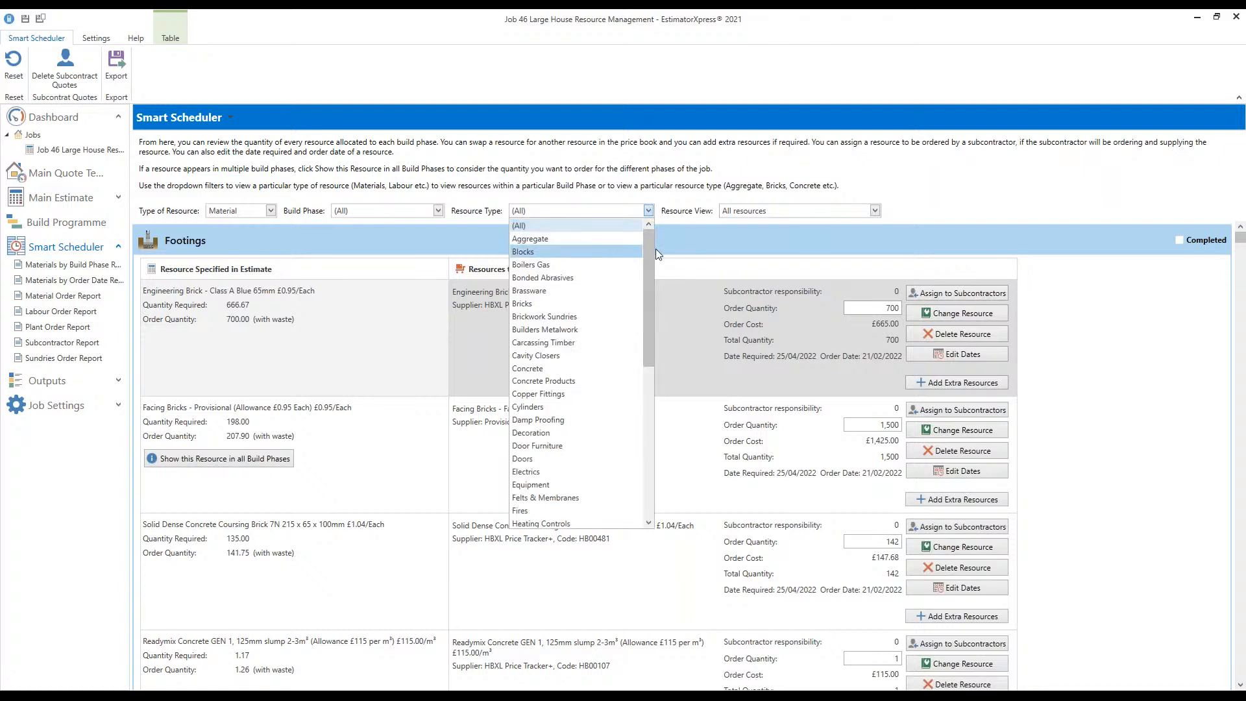
click(611, 266)
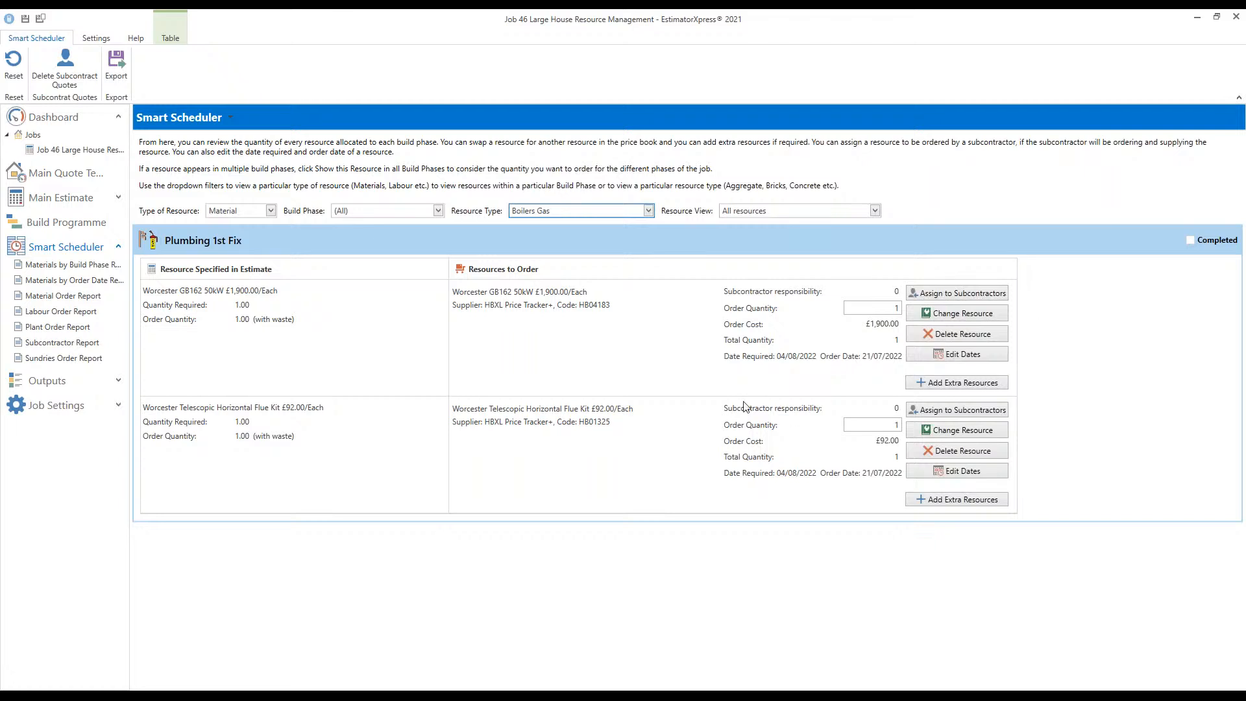
click(644, 371)
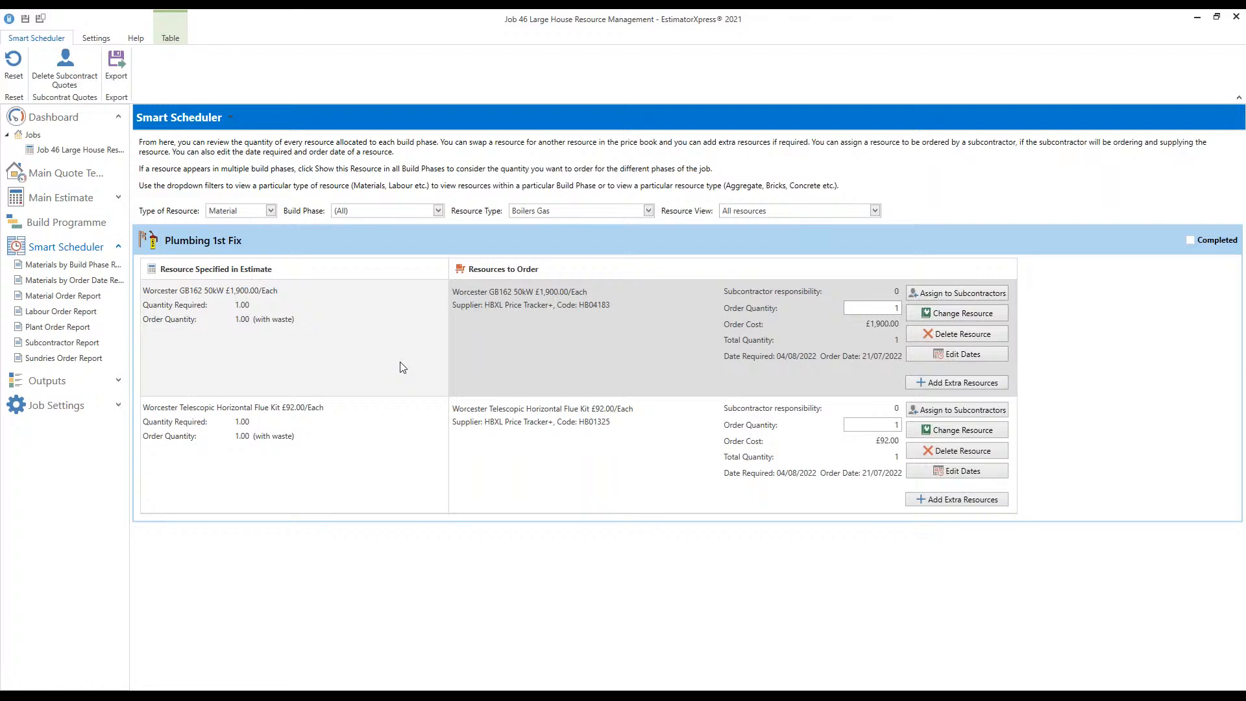
Browse the replacement resources available for the Worcester GB162 50kW boiler and close the selection without changing it
click(930, 319)
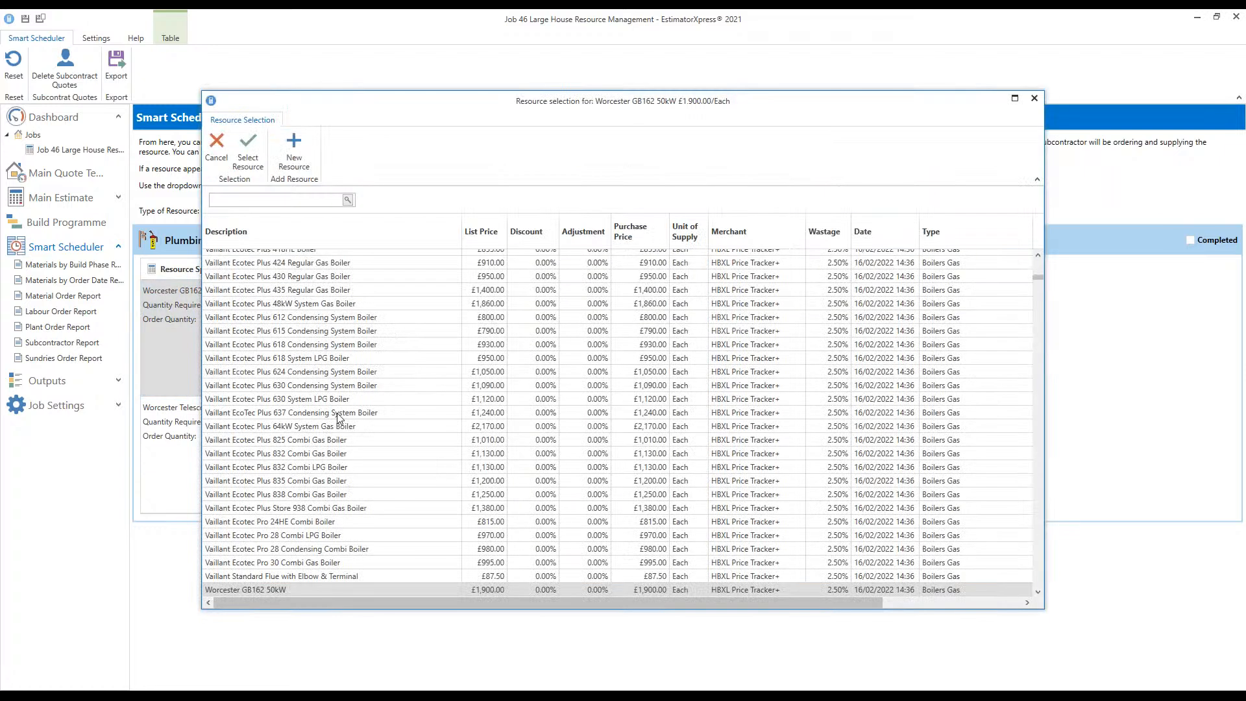
scroll(338, 419, down, 2)
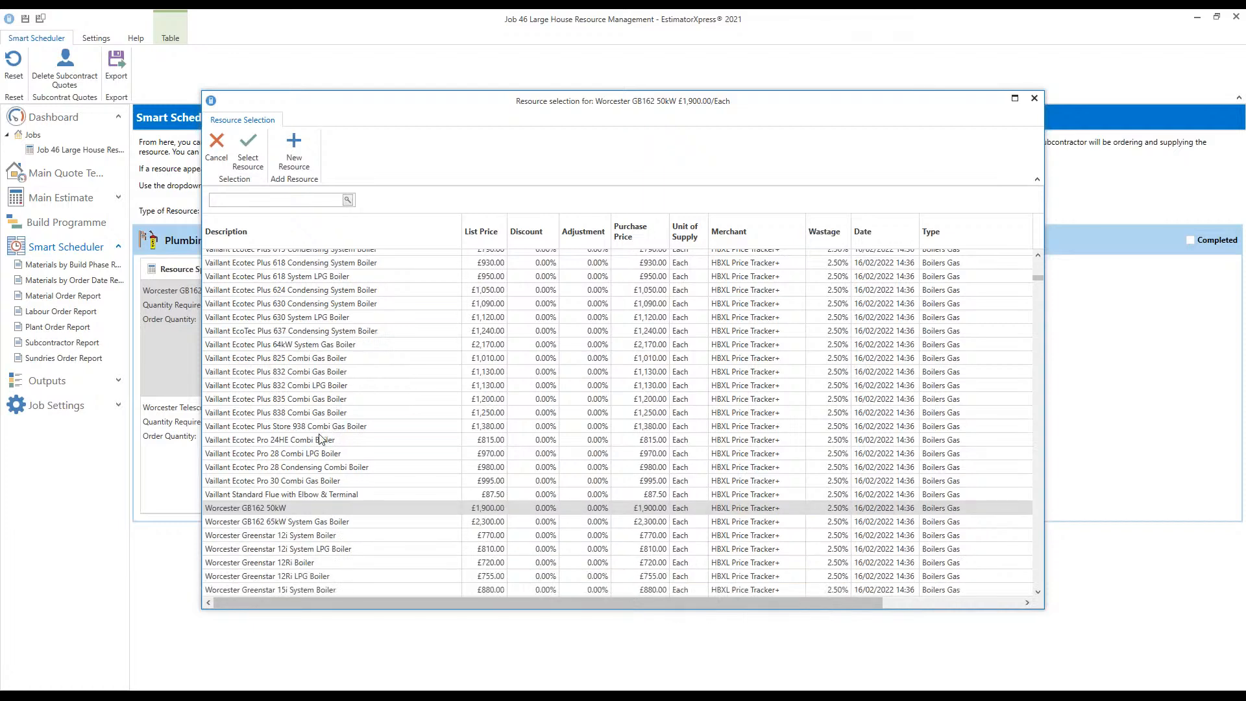
scroll(320, 439, down, 1)
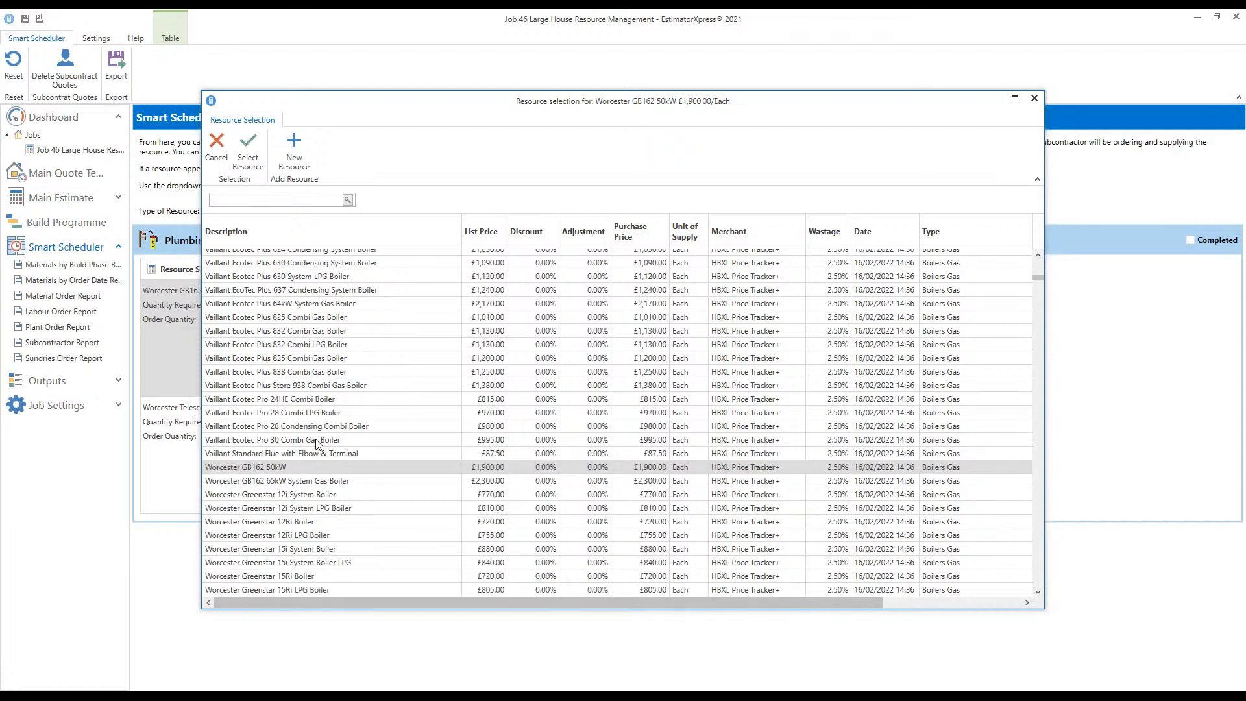
scroll(318, 444, down, 10)
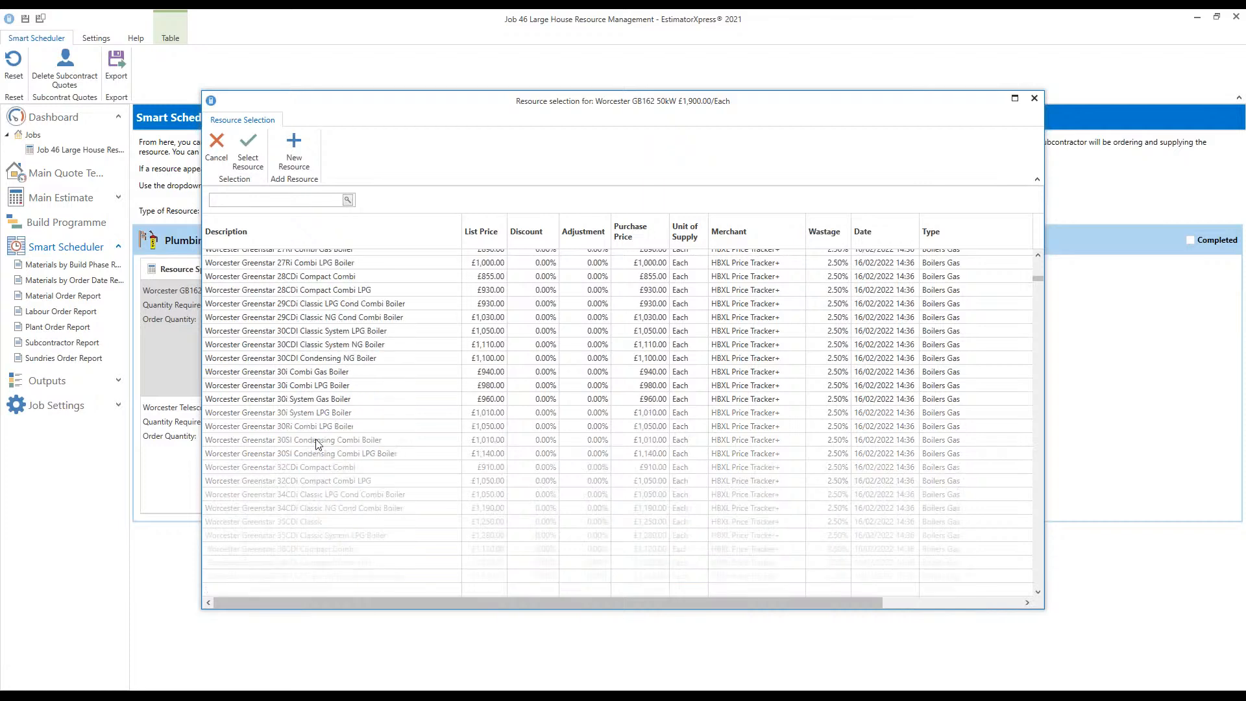
scroll(318, 443, down, 10)
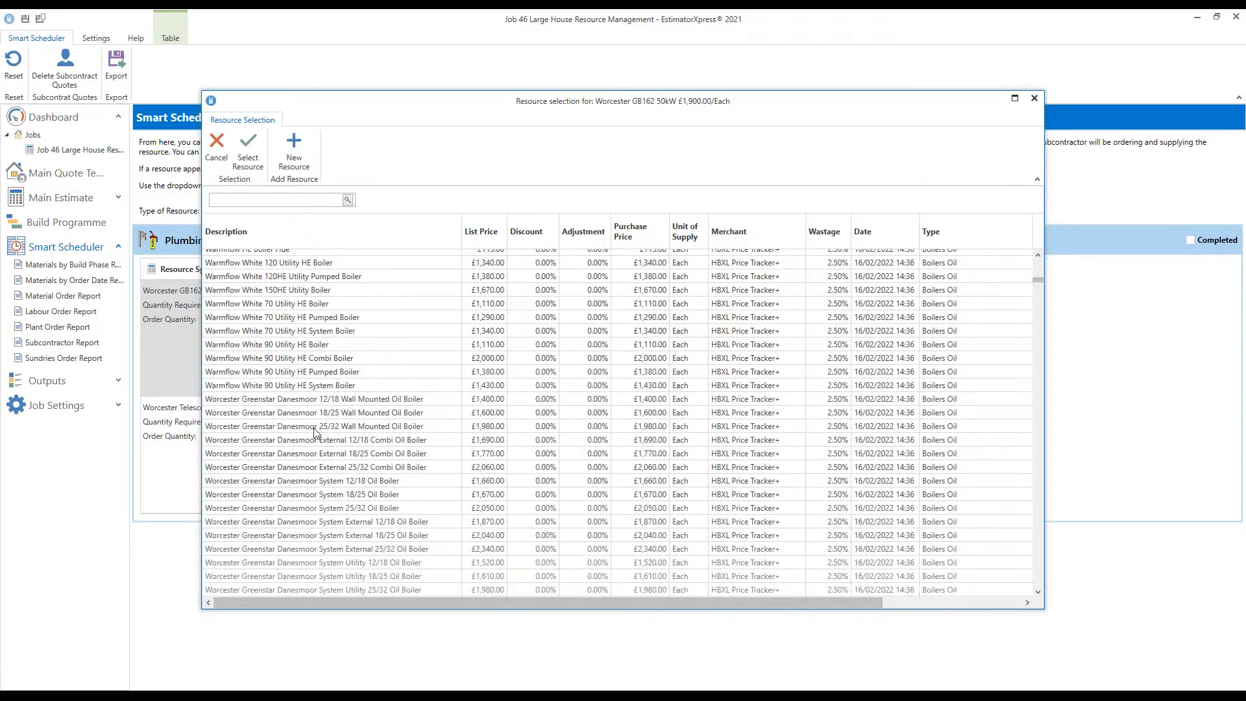
scroll(316, 430, down, 10)
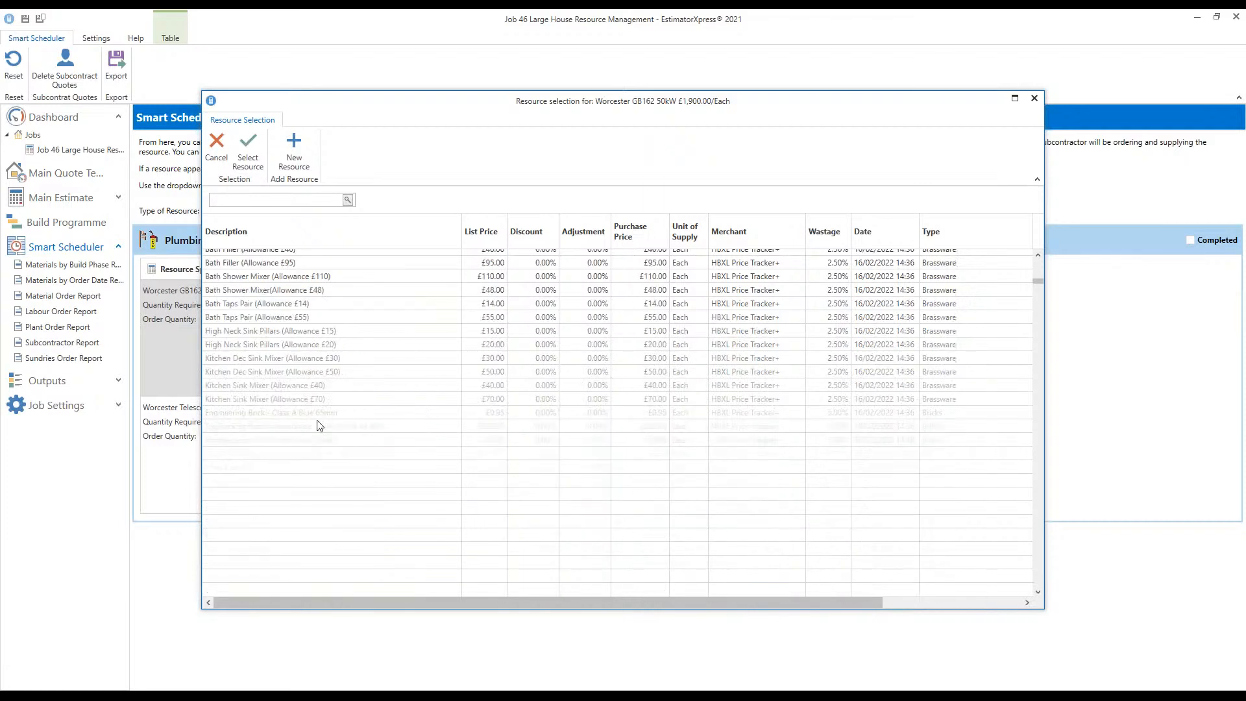
scroll(313, 423, down, 2)
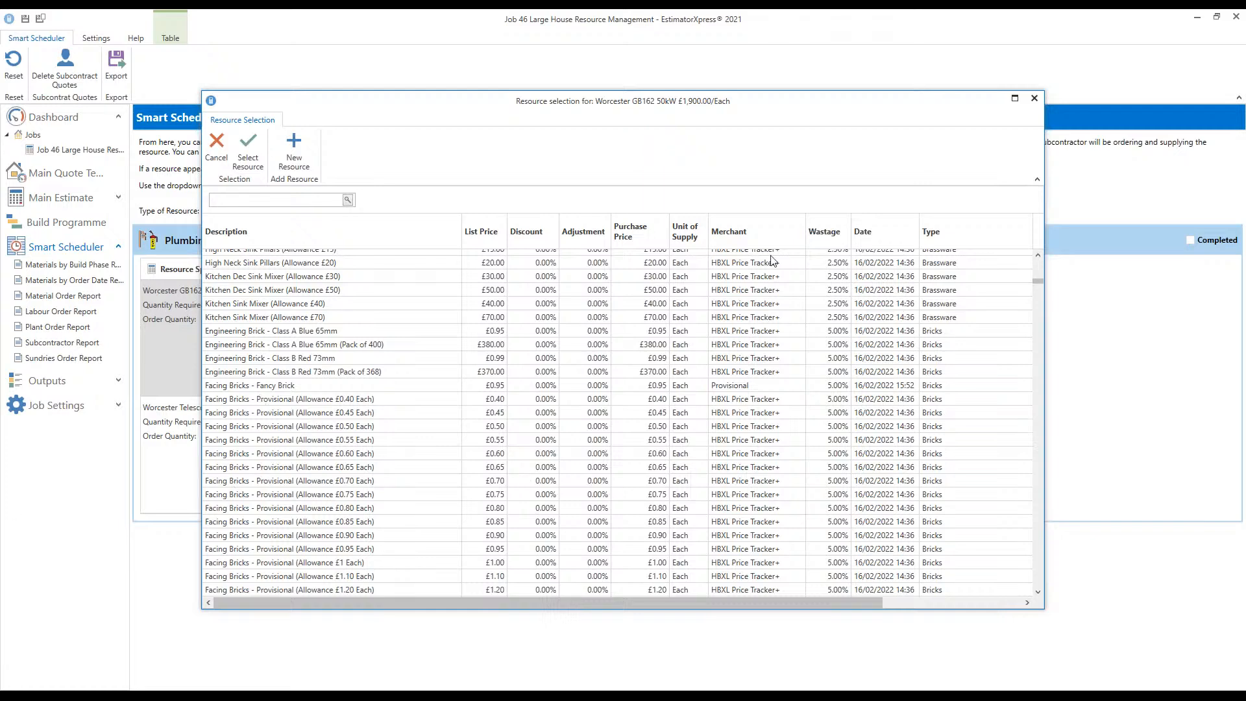
drag(595, 104, 591, 103)
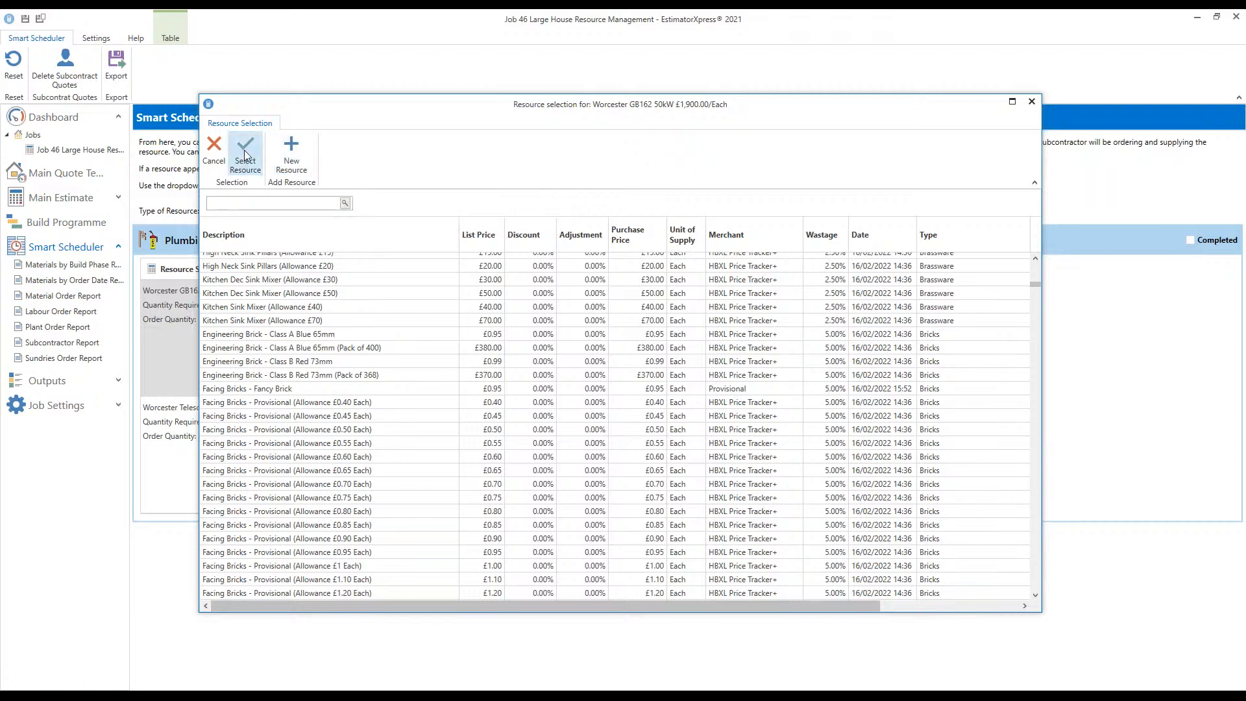
click(217, 145)
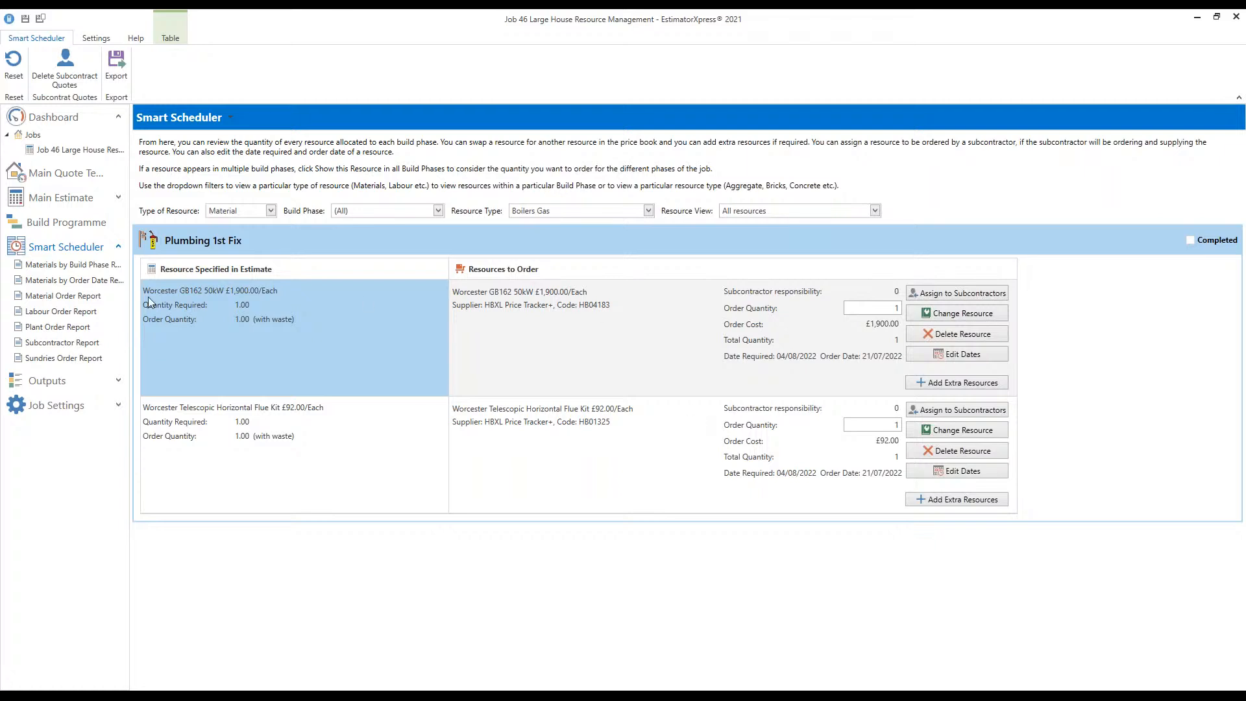
click(825, 297)
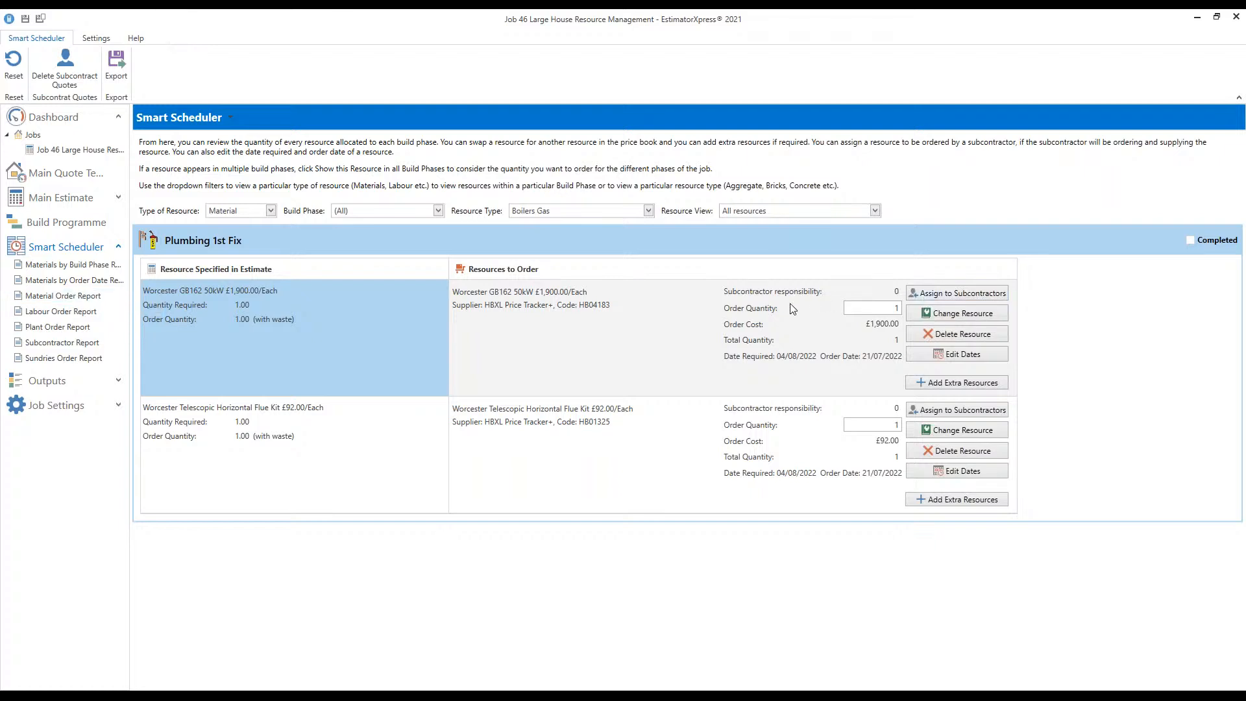
View the Material Order Report and the Subcontractor Report, examining the labour, materials and plant listed for the Roofing Firm
click(64, 299)
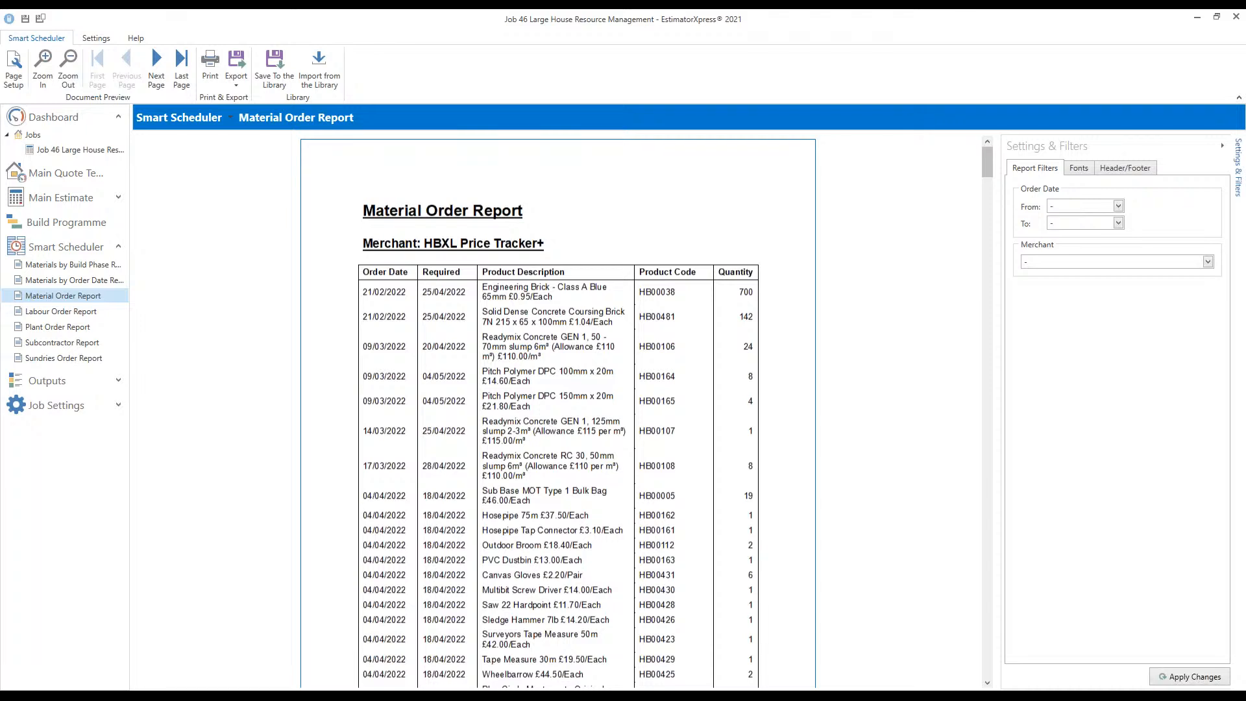
click(53, 344)
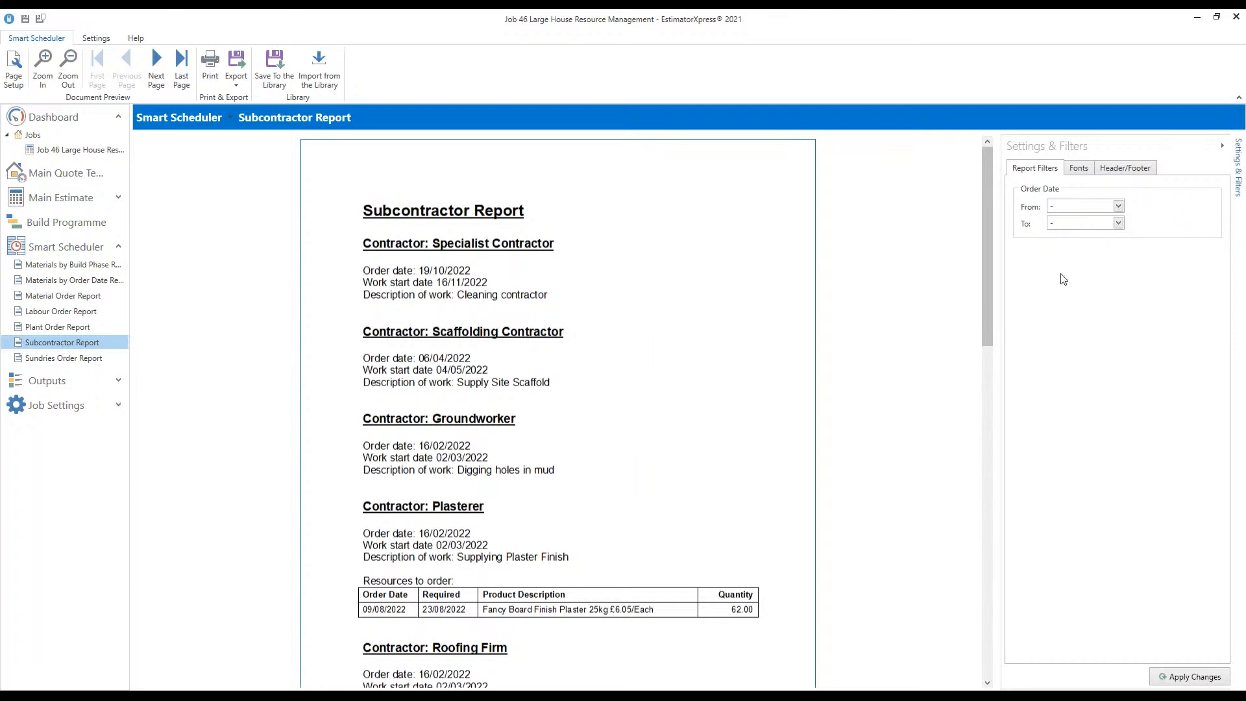
scroll(685, 282, down, 2)
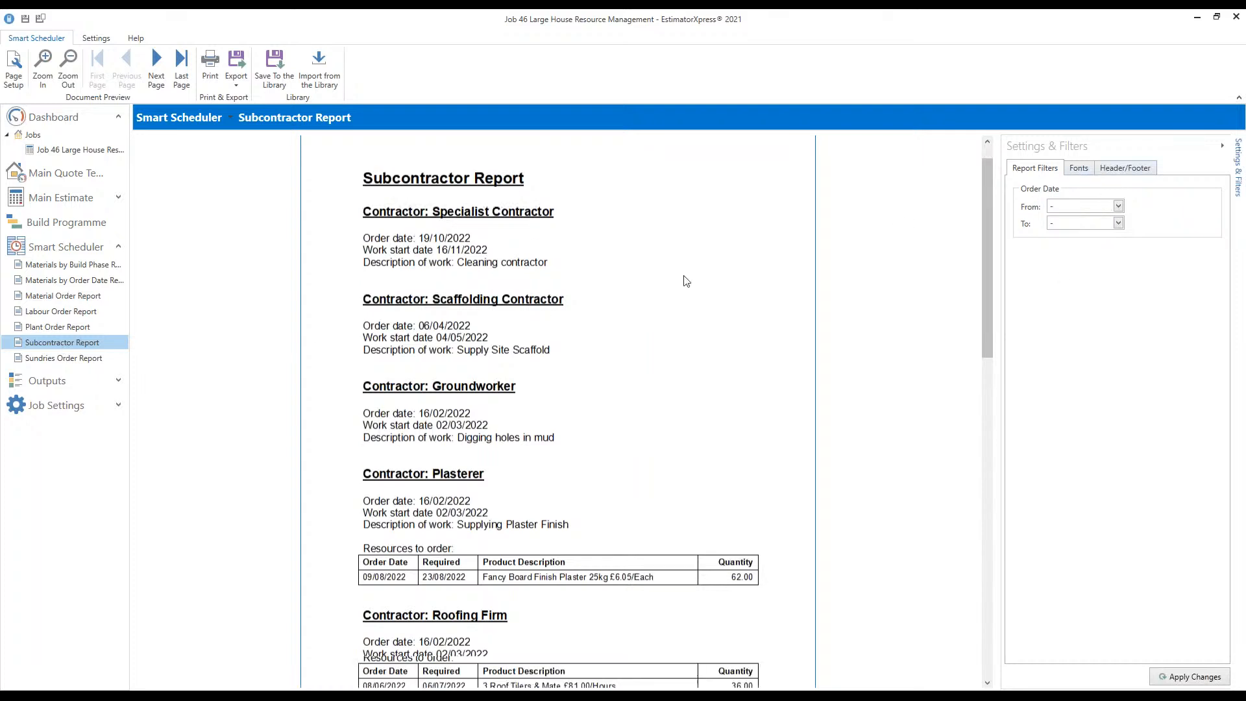
scroll(682, 283, down, 4)
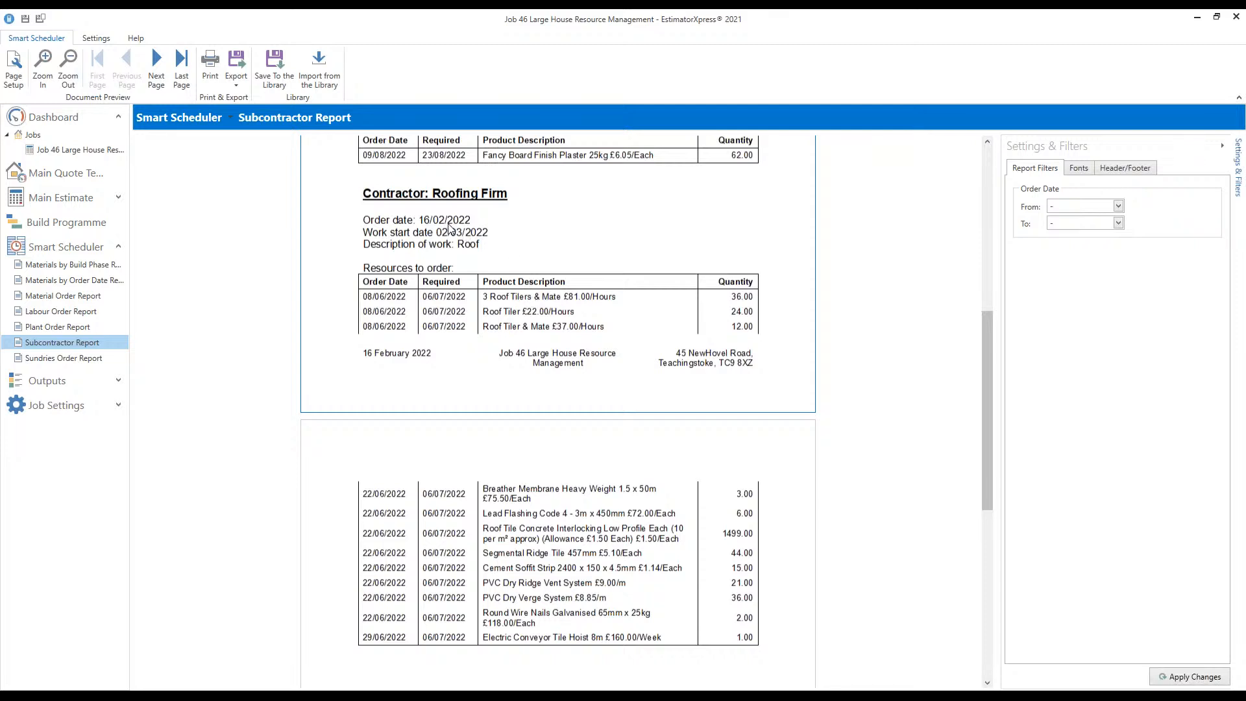
scroll(450, 229, down, 1)
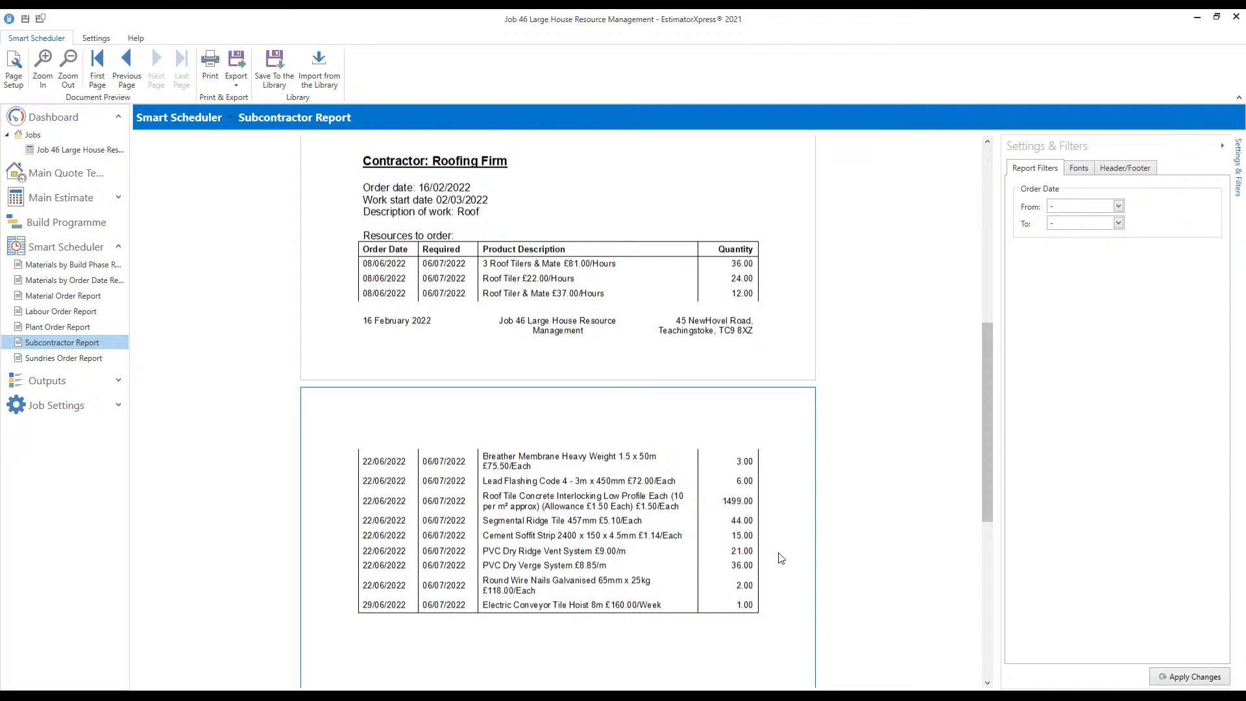
scroll(772, 555, down, 1)
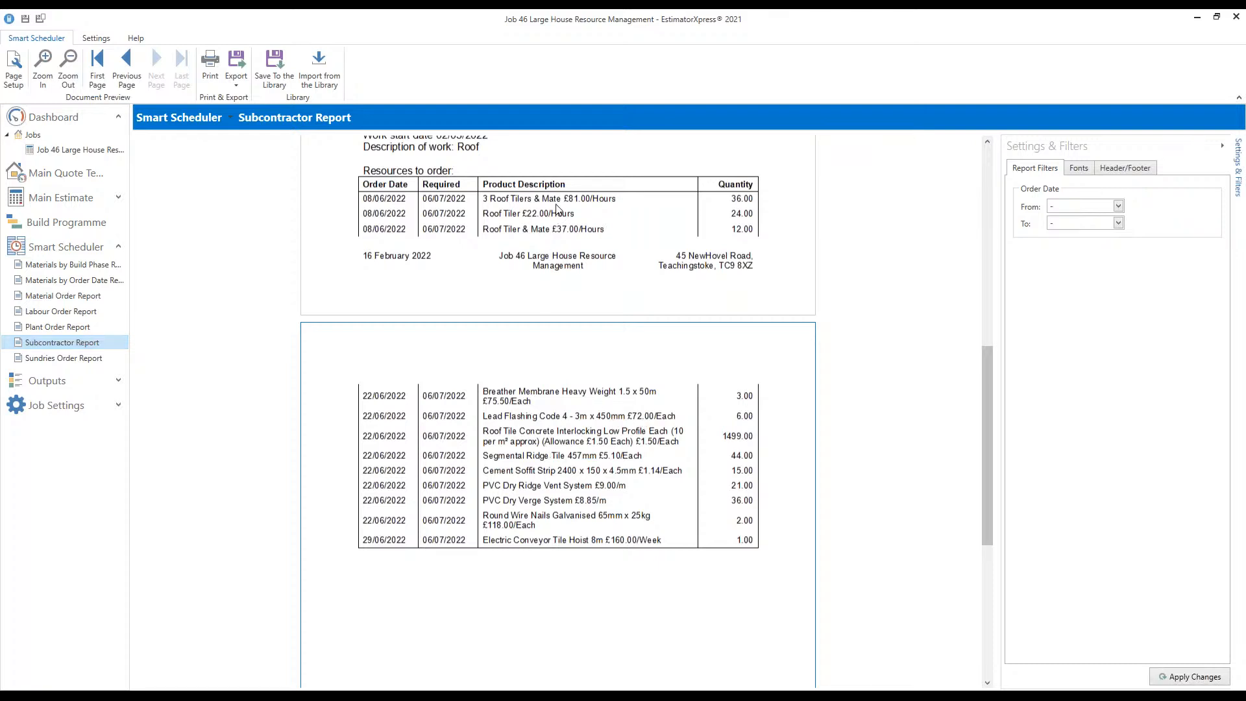
Examine the Roofing Firm's roof tiler row and the Plasterer's finish plaster row, and view the Subcontractor Report's print options without printing
drag(566, 200, 605, 202)
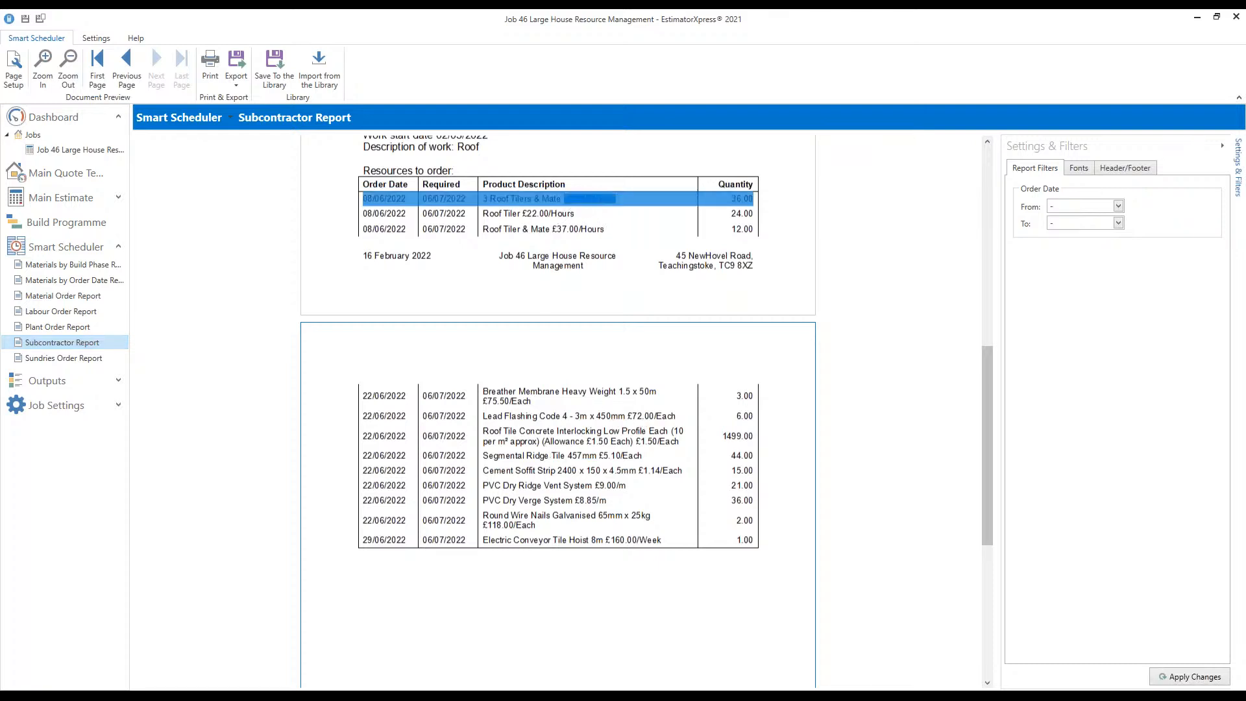
click(600, 202)
scroll(599, 203, up, 5)
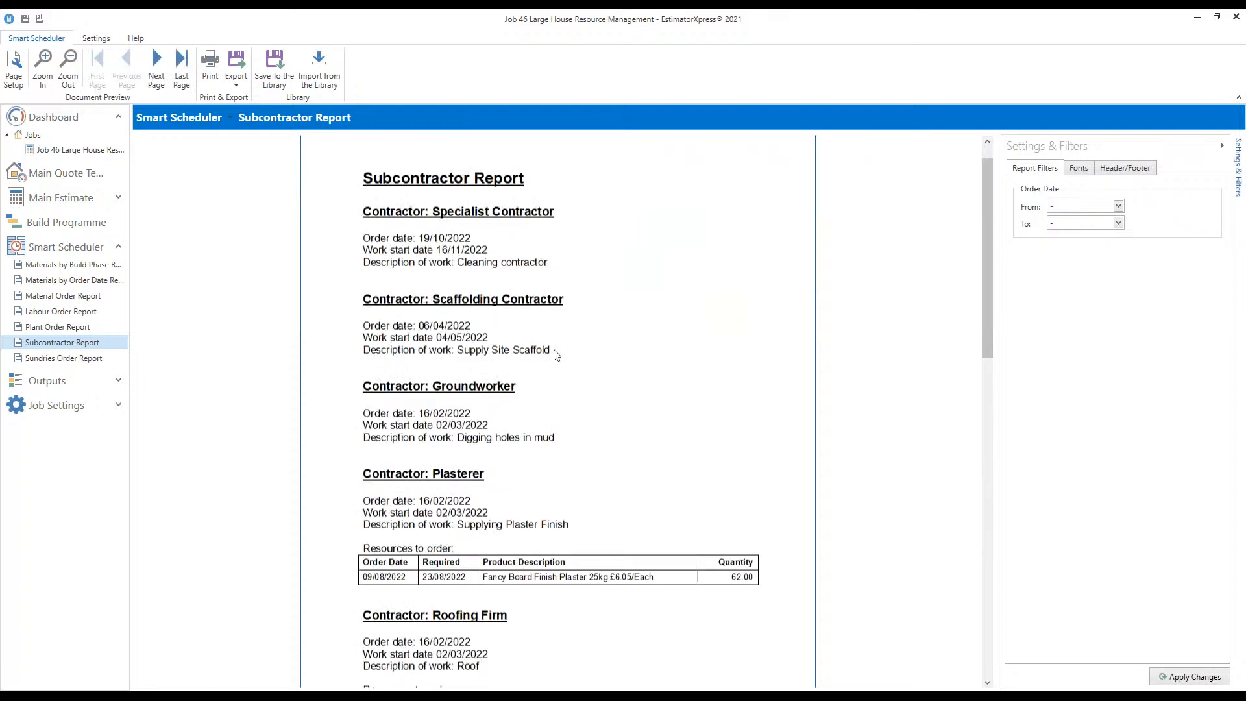
scroll(556, 354, down, 3)
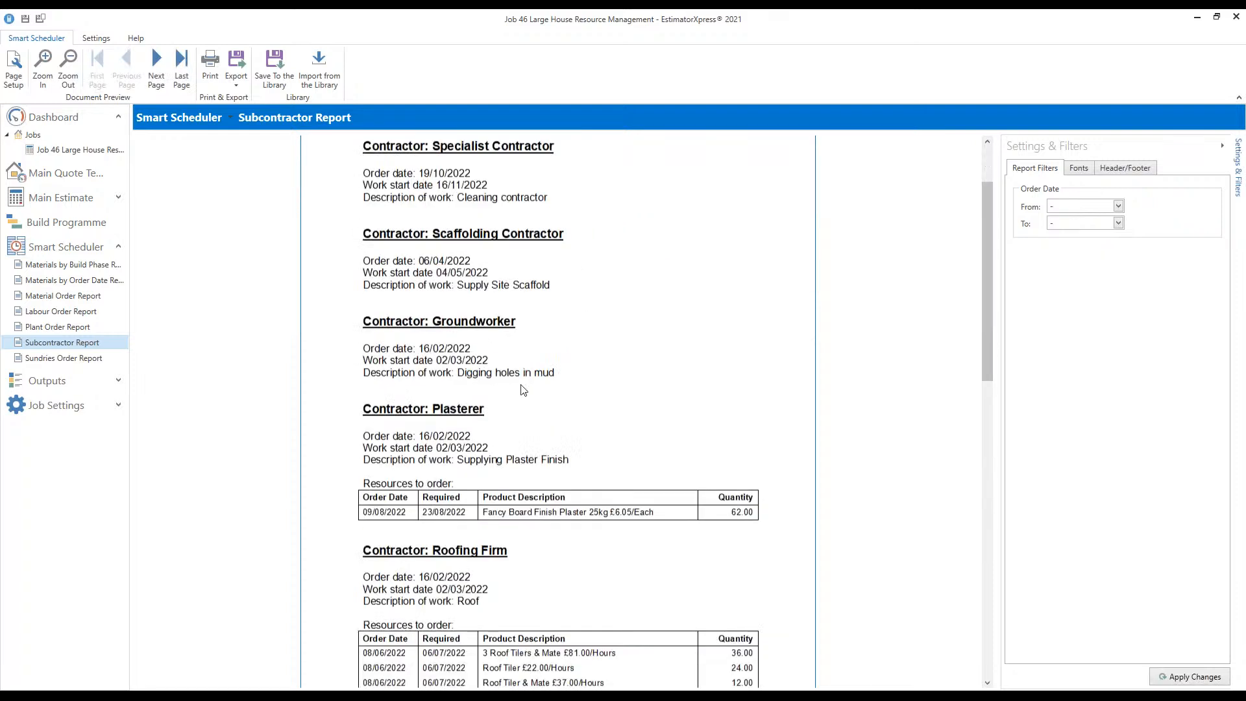
mouse_move(611, 512)
mouse_down()
mouse_move(648, 516)
mouse_move(618, 511)
mouse_up()
click(648, 517)
click(618, 511)
click(214, 72)
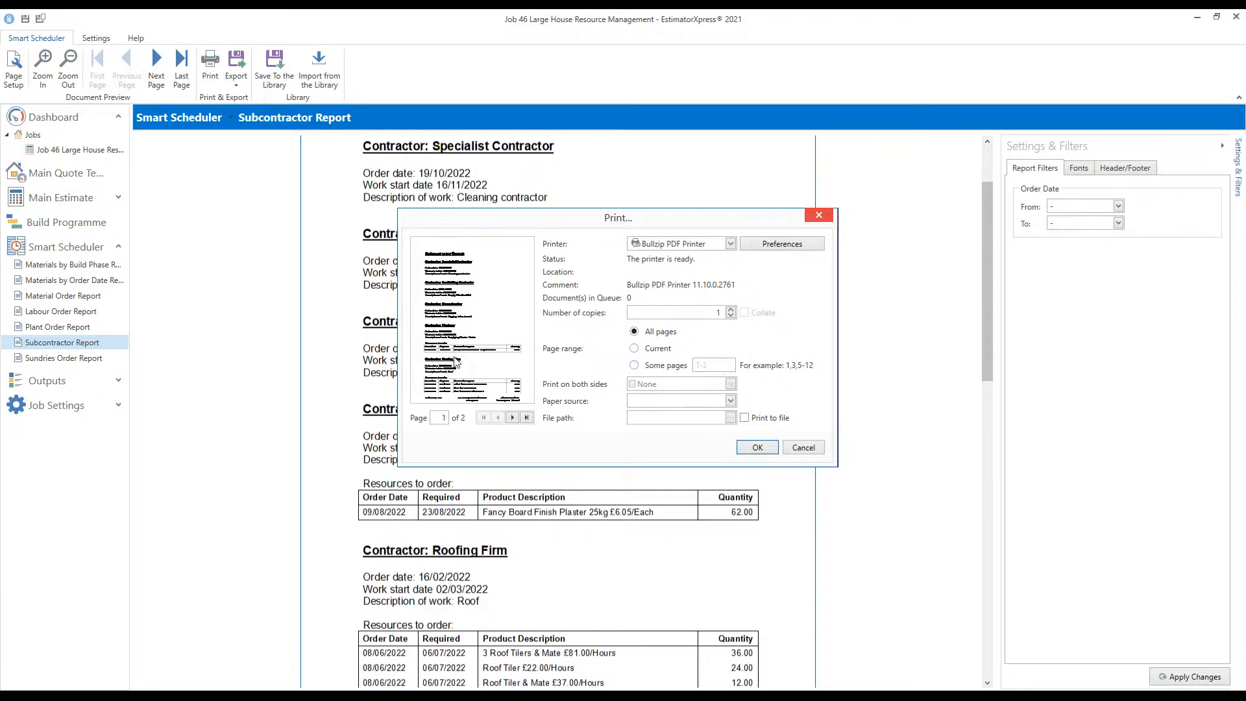
click(820, 217)
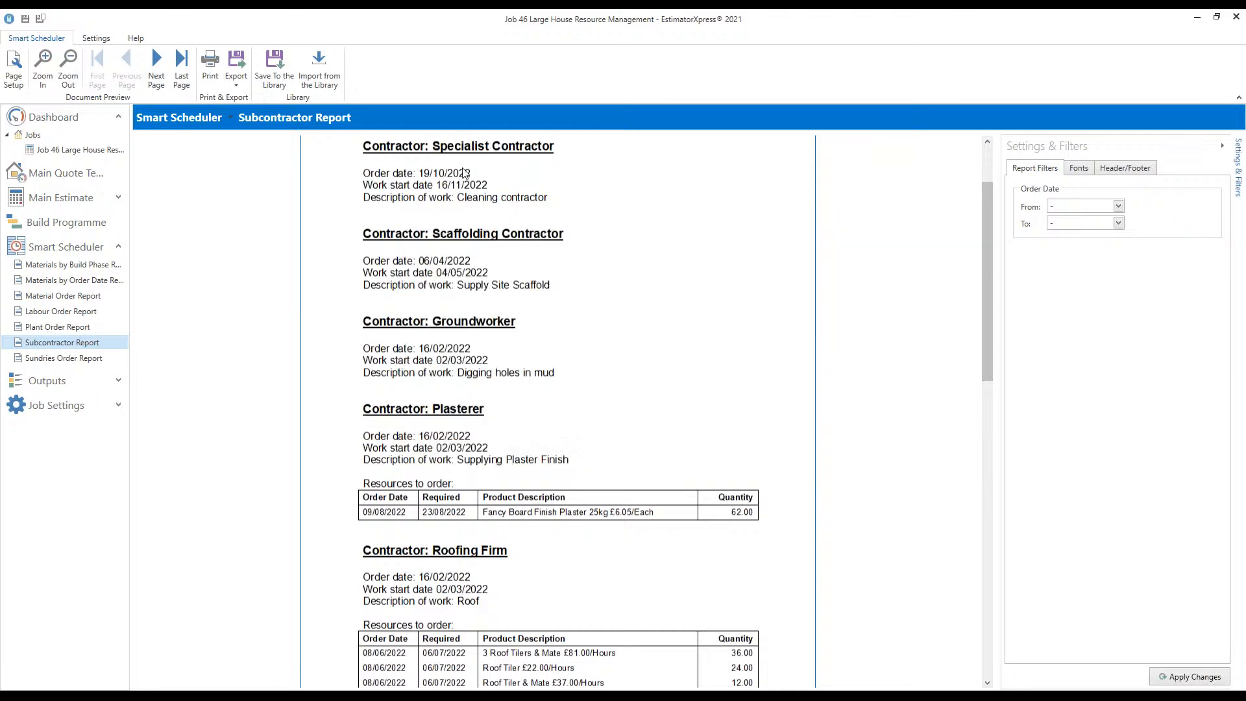
Export the Subcontractor Report as a PDF named "Job 46 Large House Resource Management - Smart Scheduling"
click(245, 62)
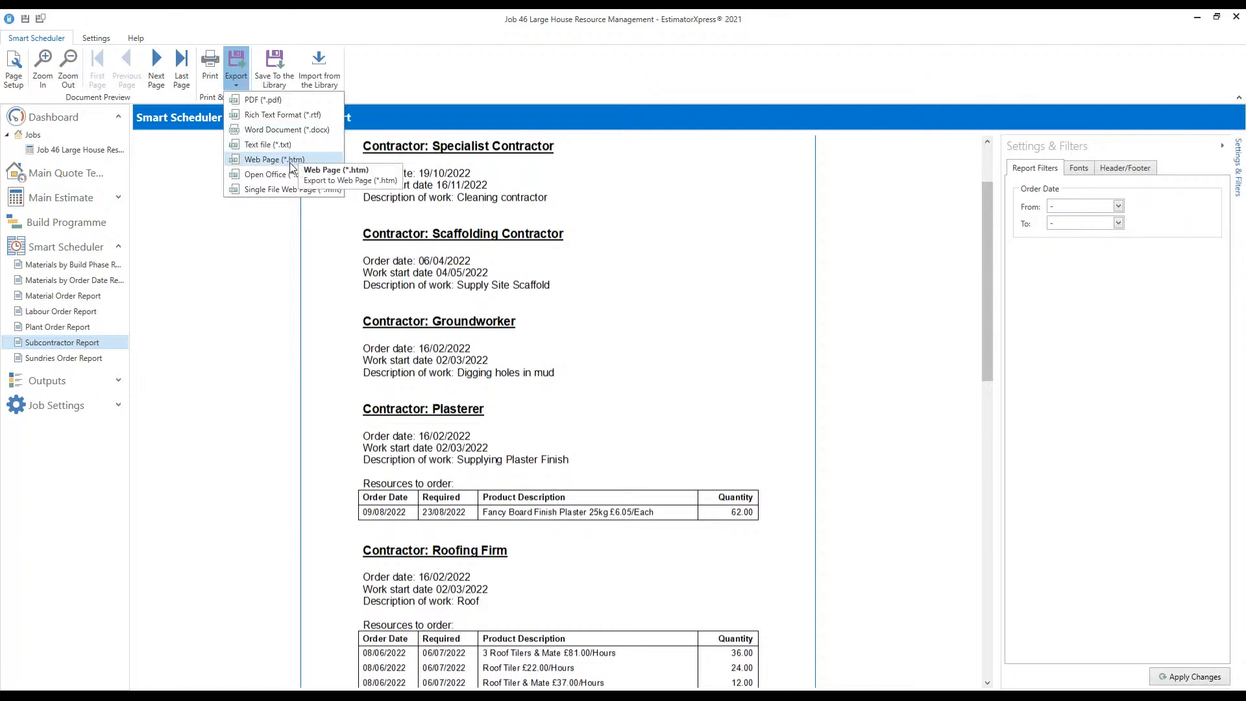
click(270, 105)
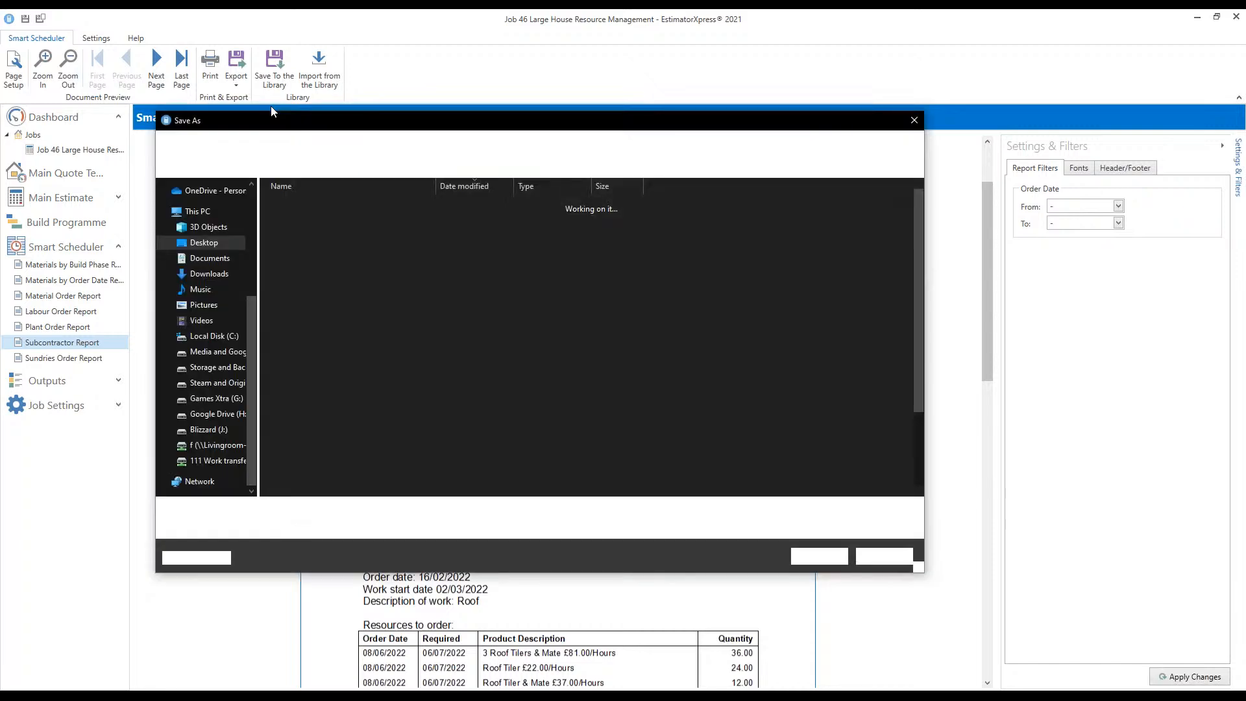
click(819, 556)
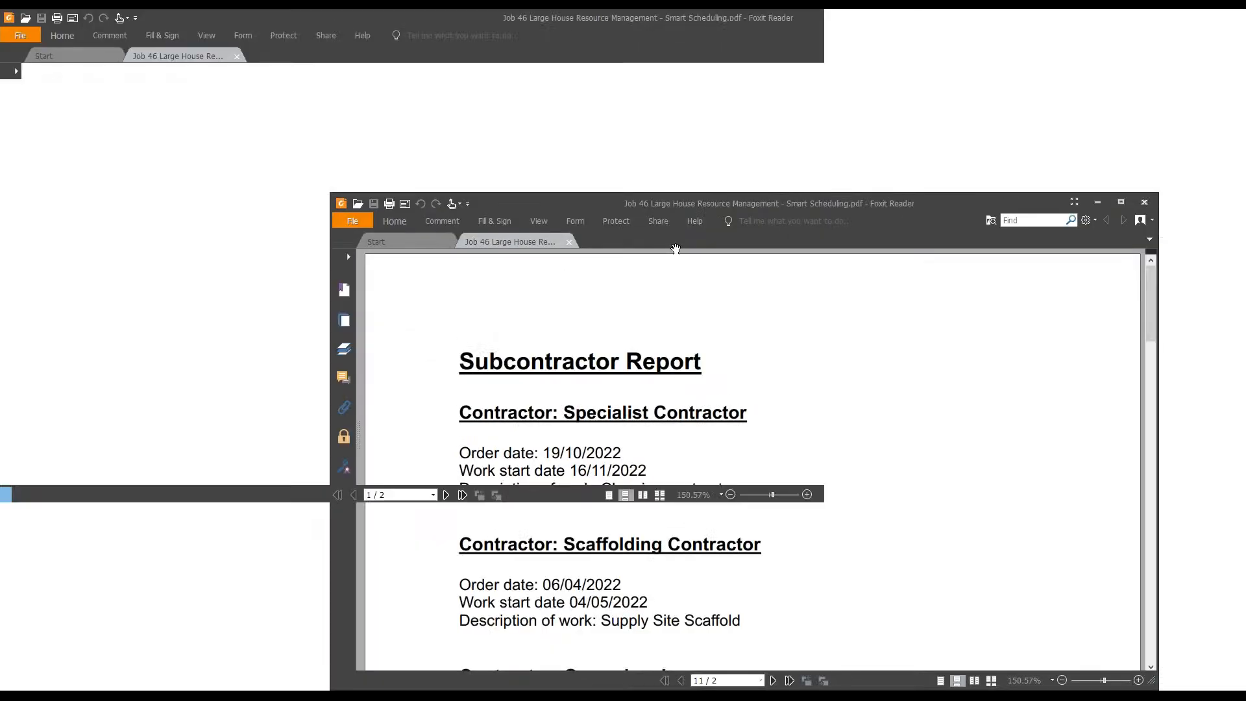
Read through both pages of the exported Subcontractor Report PDF in Foxit Reader and close it
scroll(633, 251, down, 6)
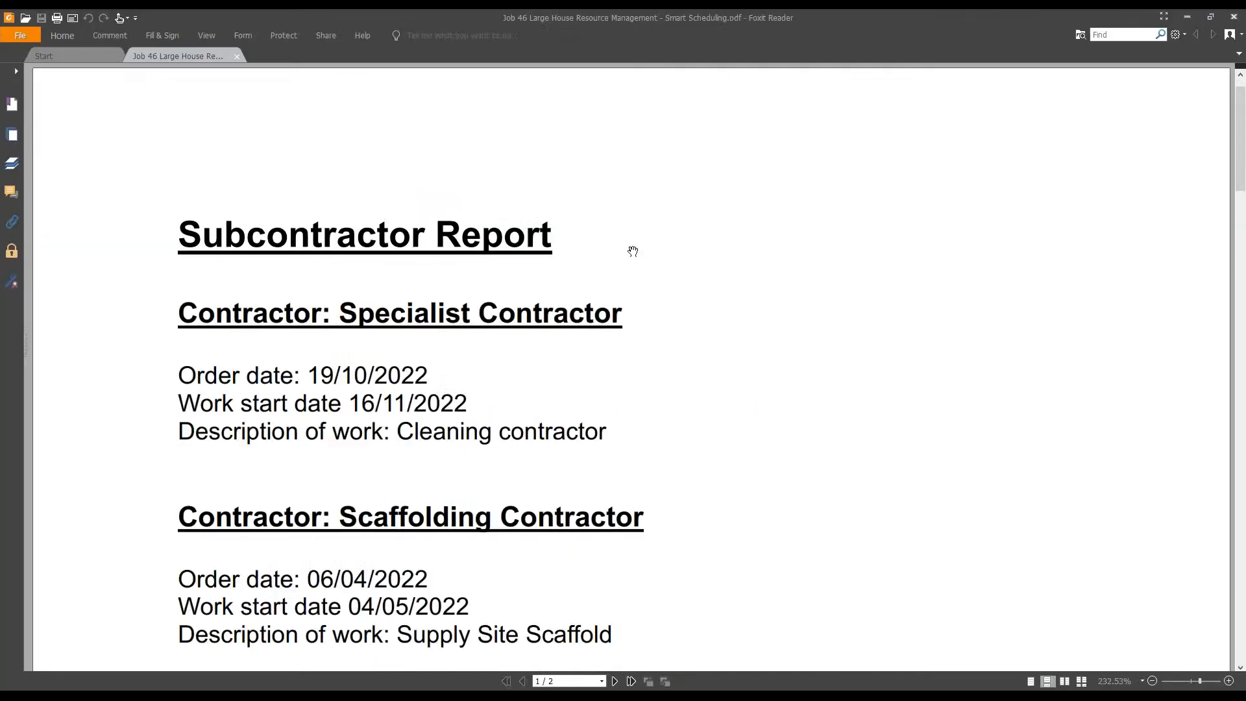
scroll(632, 251, down, 8)
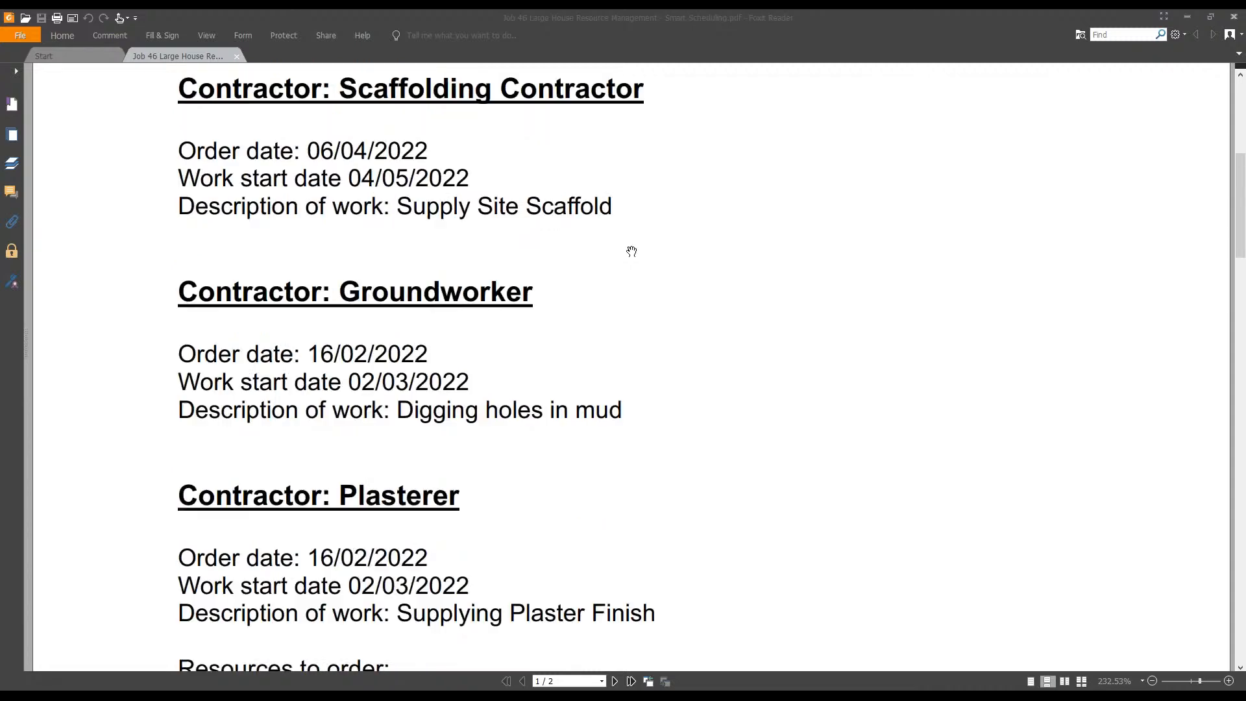
scroll(631, 251, down, 11)
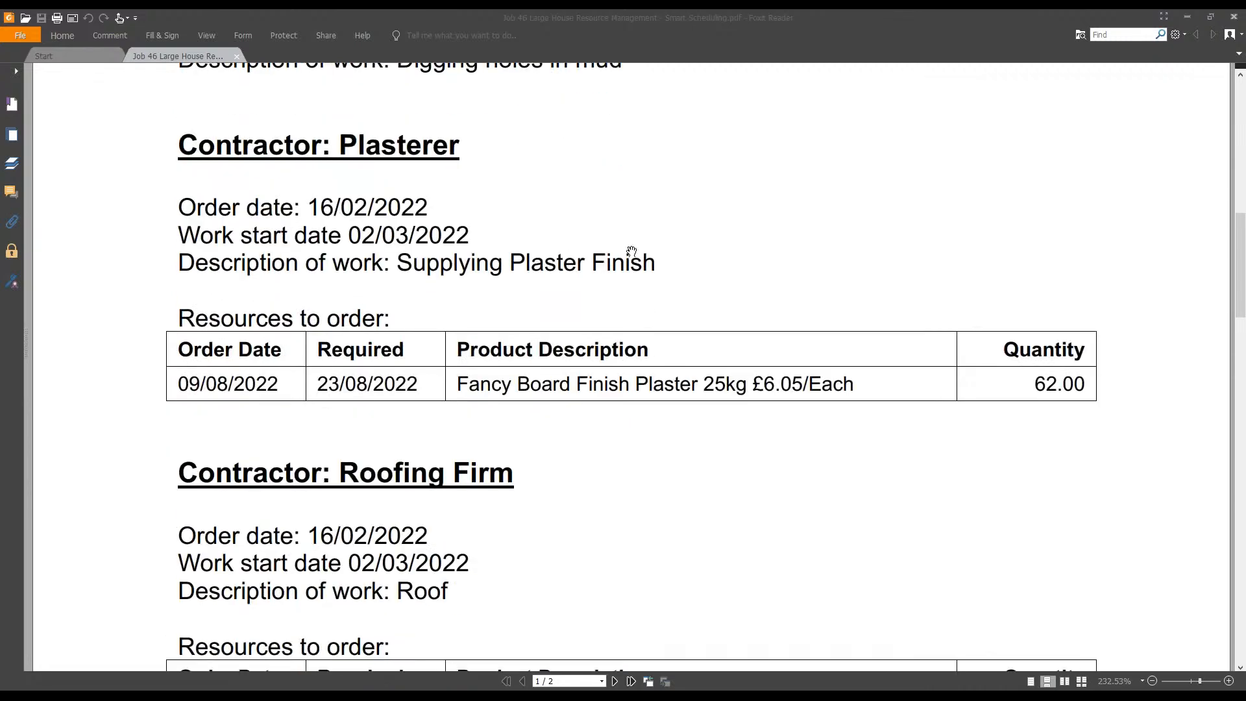
scroll(632, 252, down, 8)
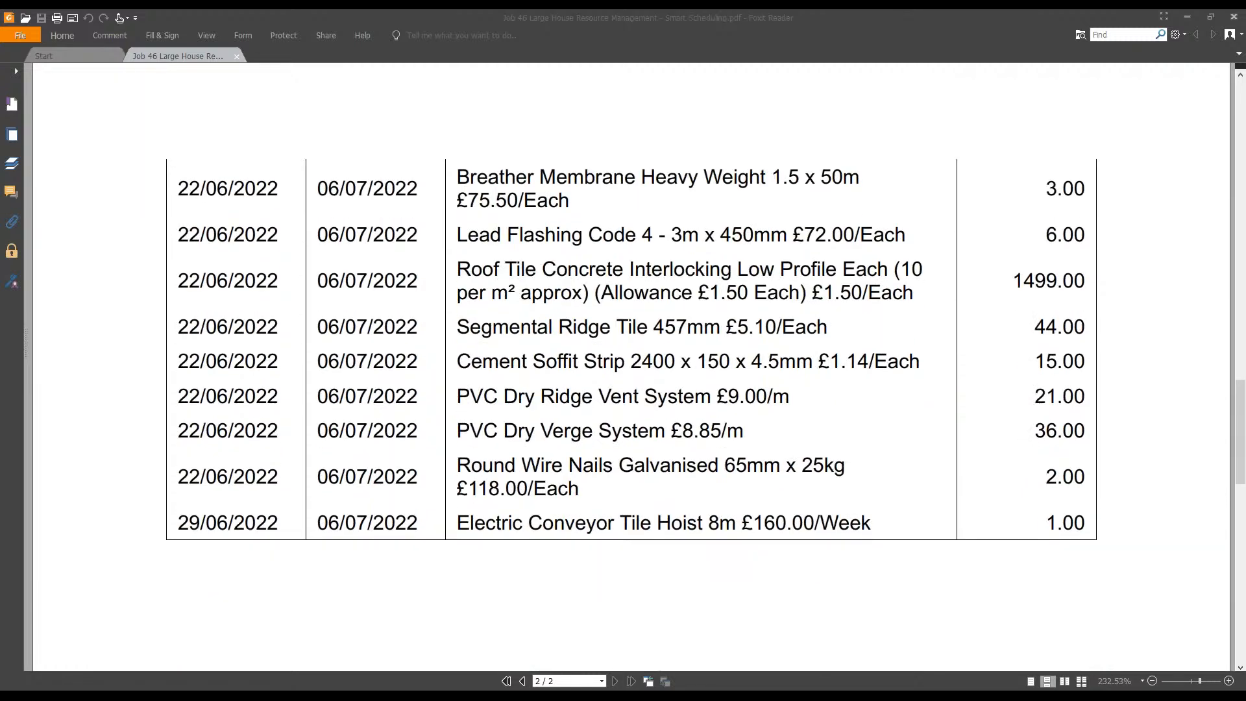
scroll(632, 251, down, 4)
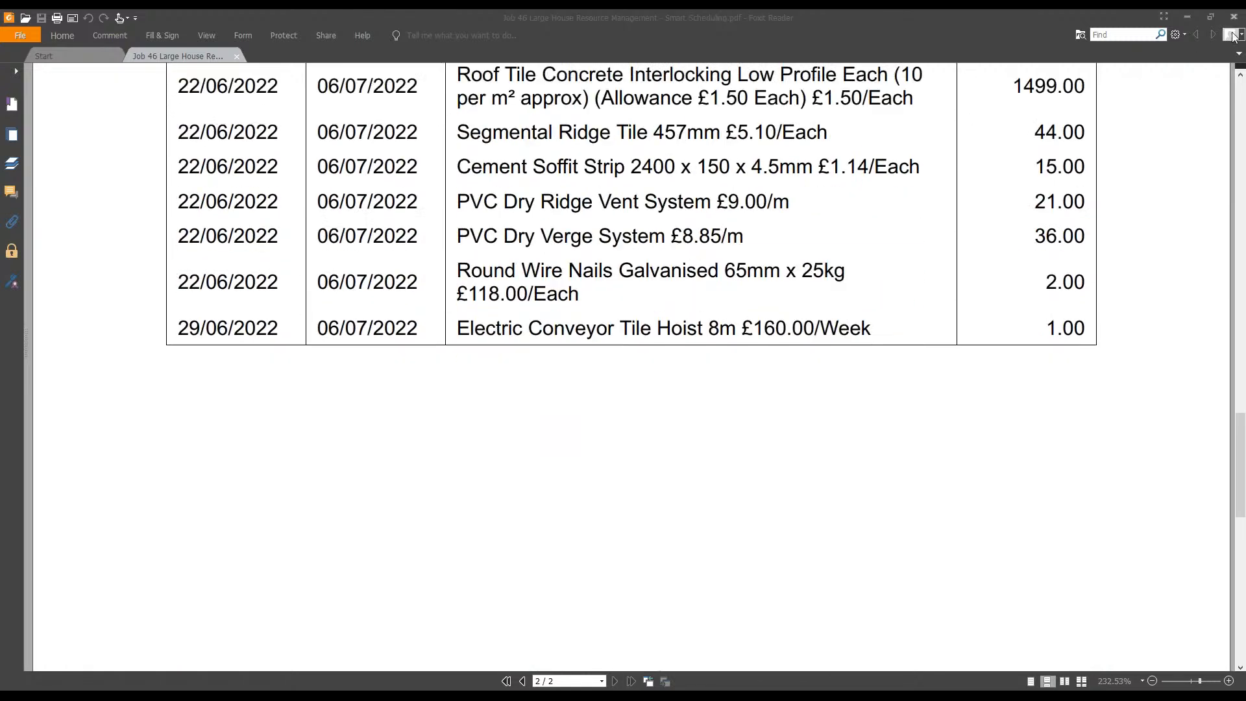
click(1236, 18)
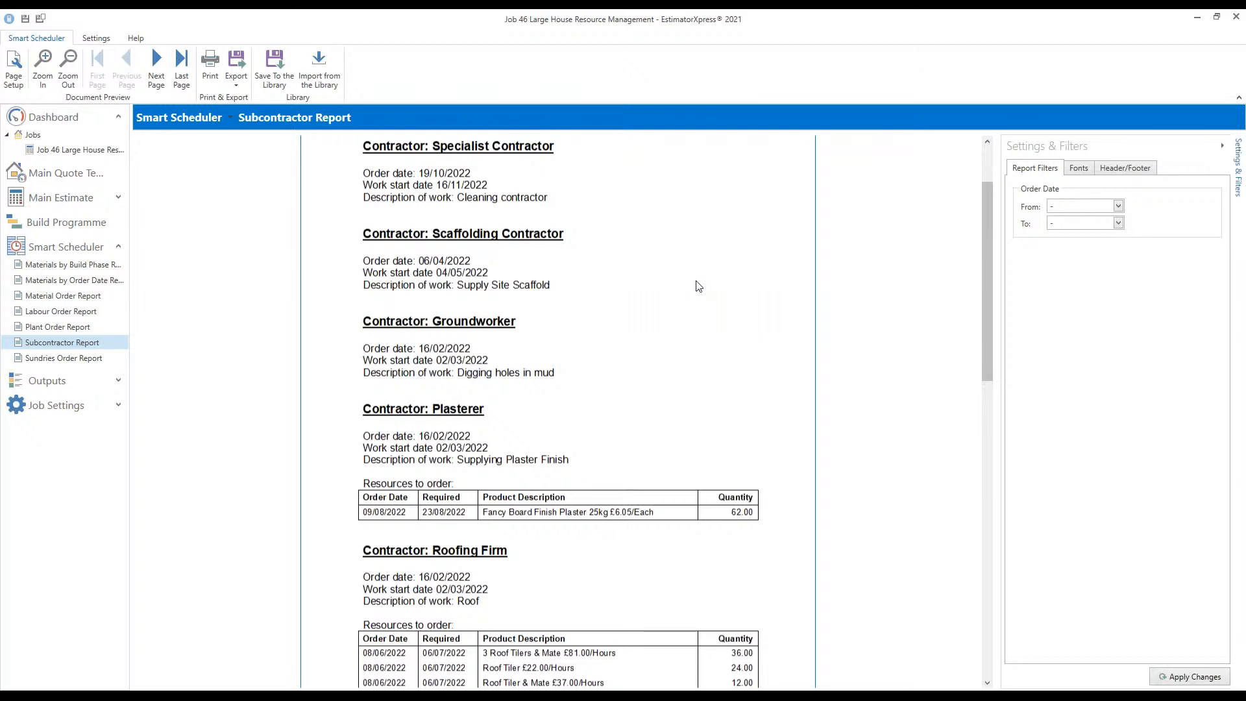
Export the Subcontractor Report to the Desktop as the Word document "Job 46 Large House Resource Management - Smart Scheduling.docx"
click(245, 79)
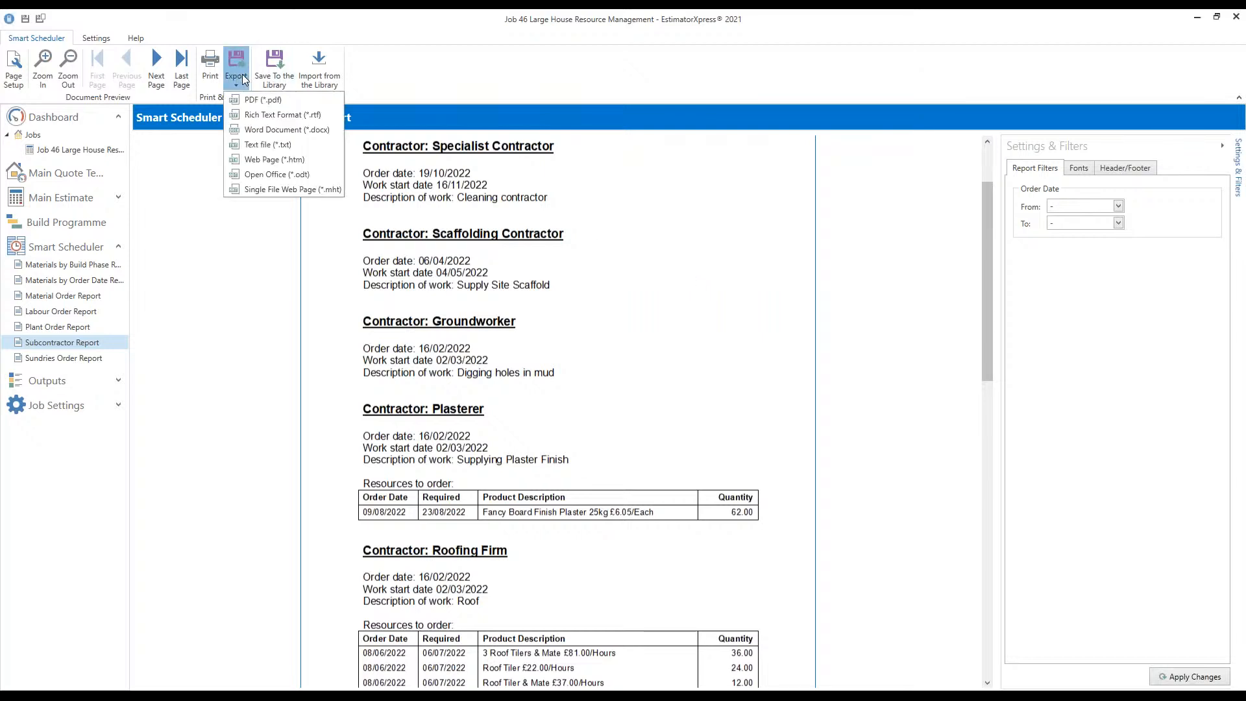
click(299, 140)
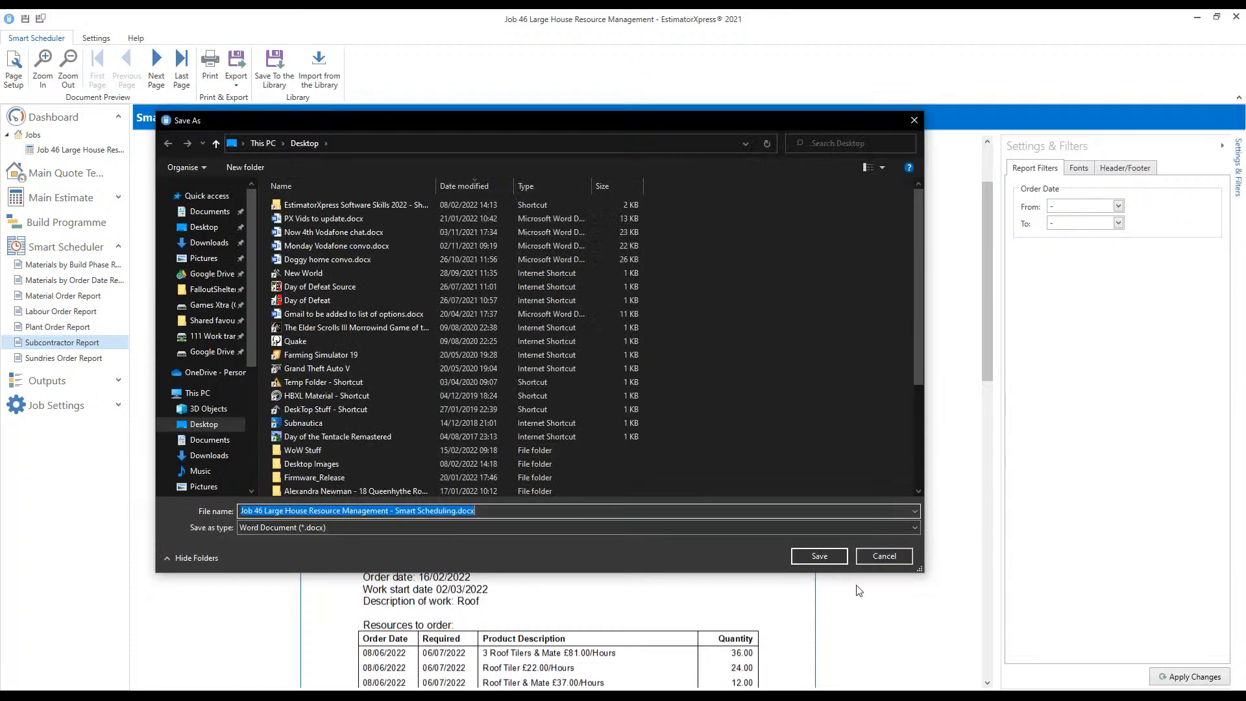
click(819, 557)
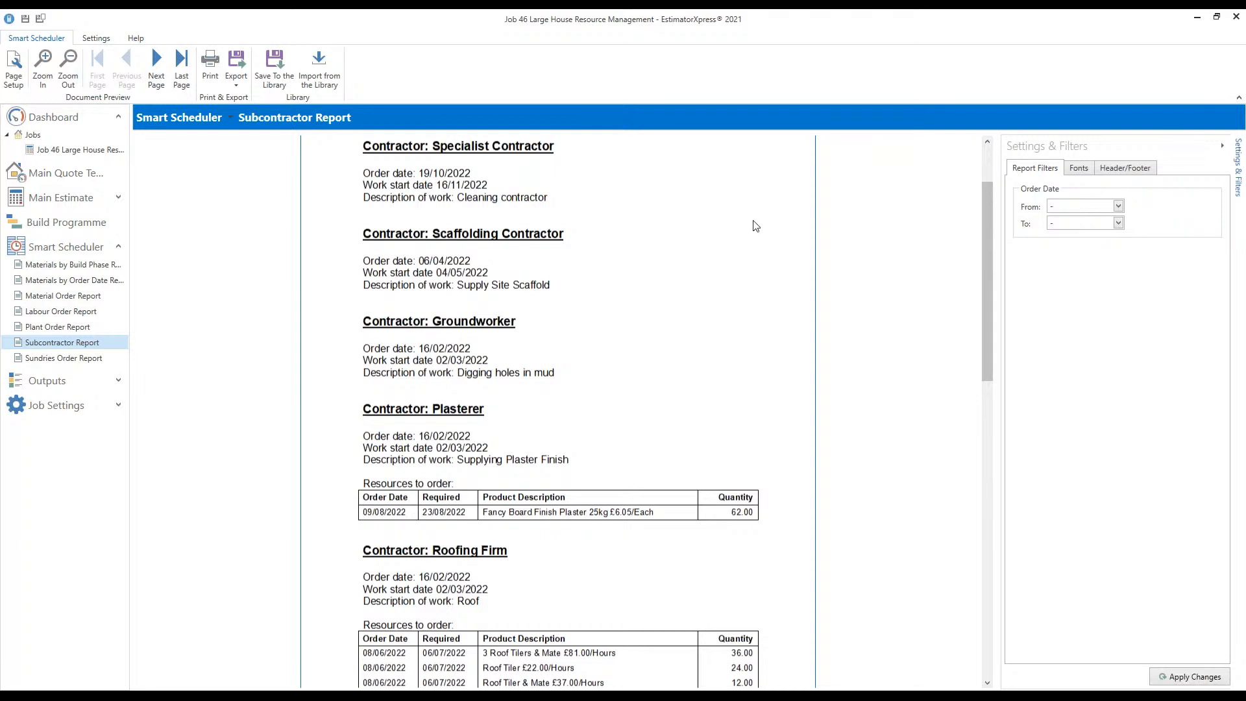
Export the Subcontractor Report to the Desktop as the text file "Job 46 Large House Resource Management - Smart Scheduling.txt"
click(236, 77)
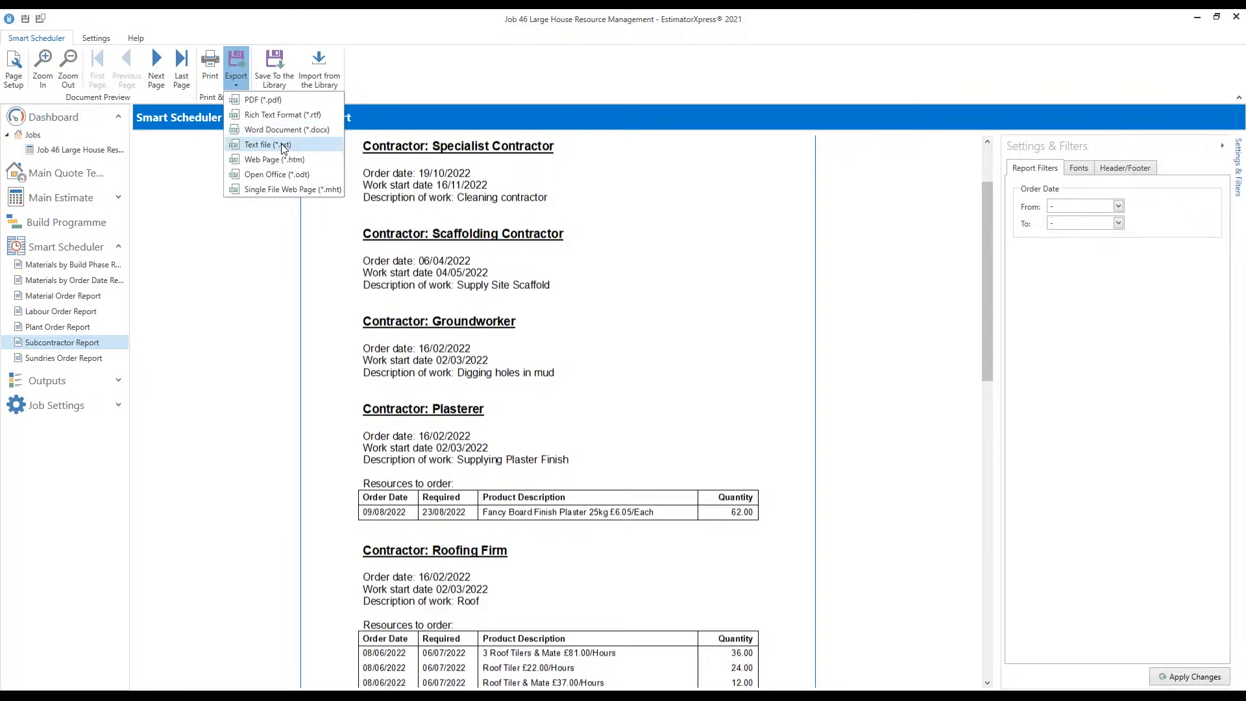
click(272, 147)
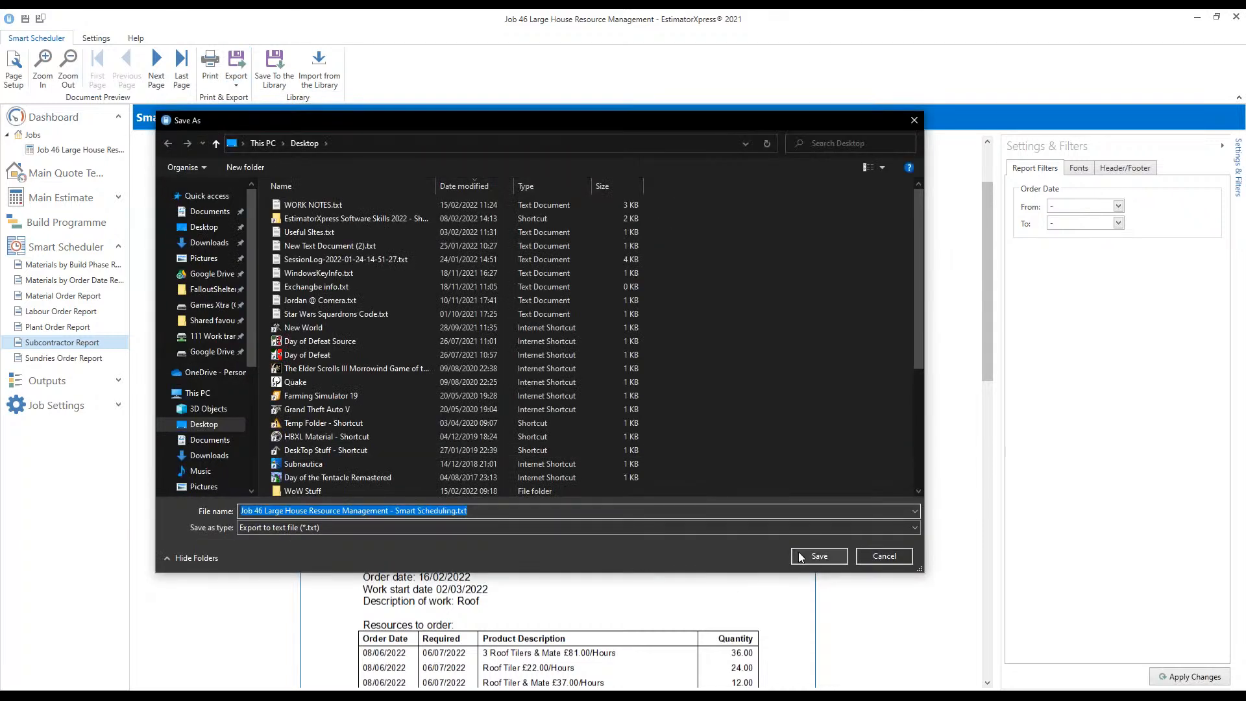
click(802, 558)
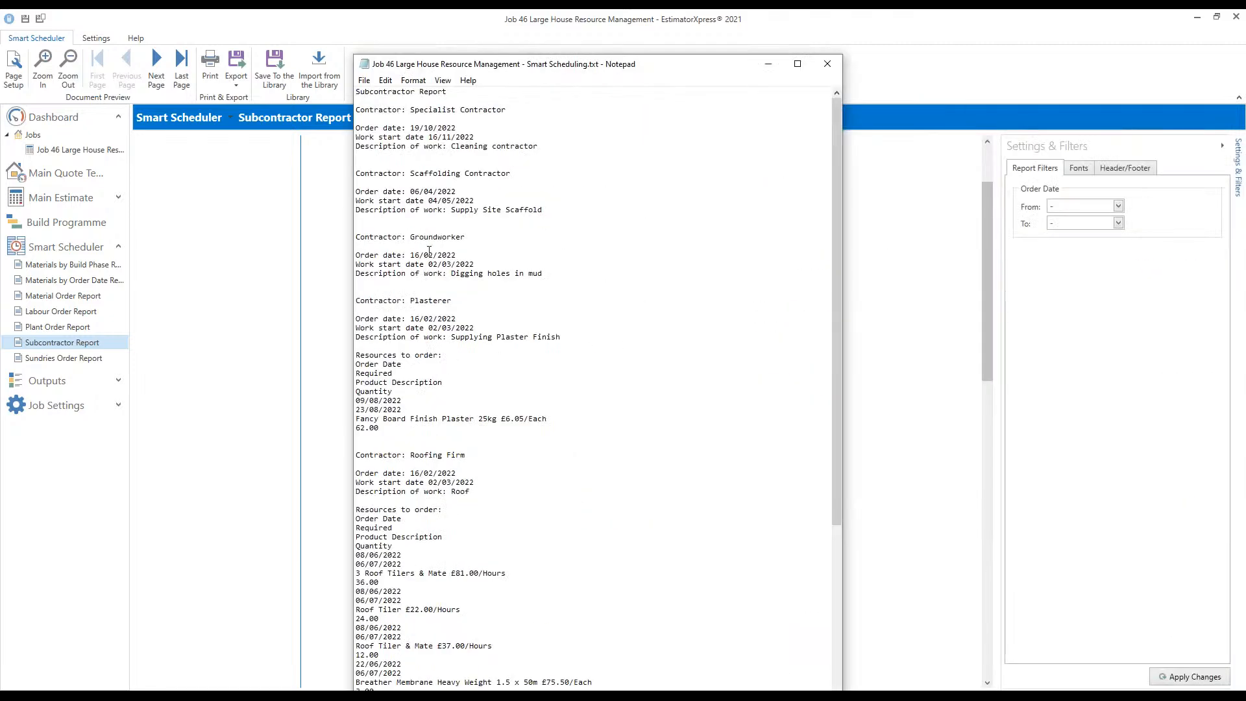
Examine how the exported text file lays out the Roofing Firm's resources in Notepad, widening and moving its window, and close it
scroll(506, 325, down, 10)
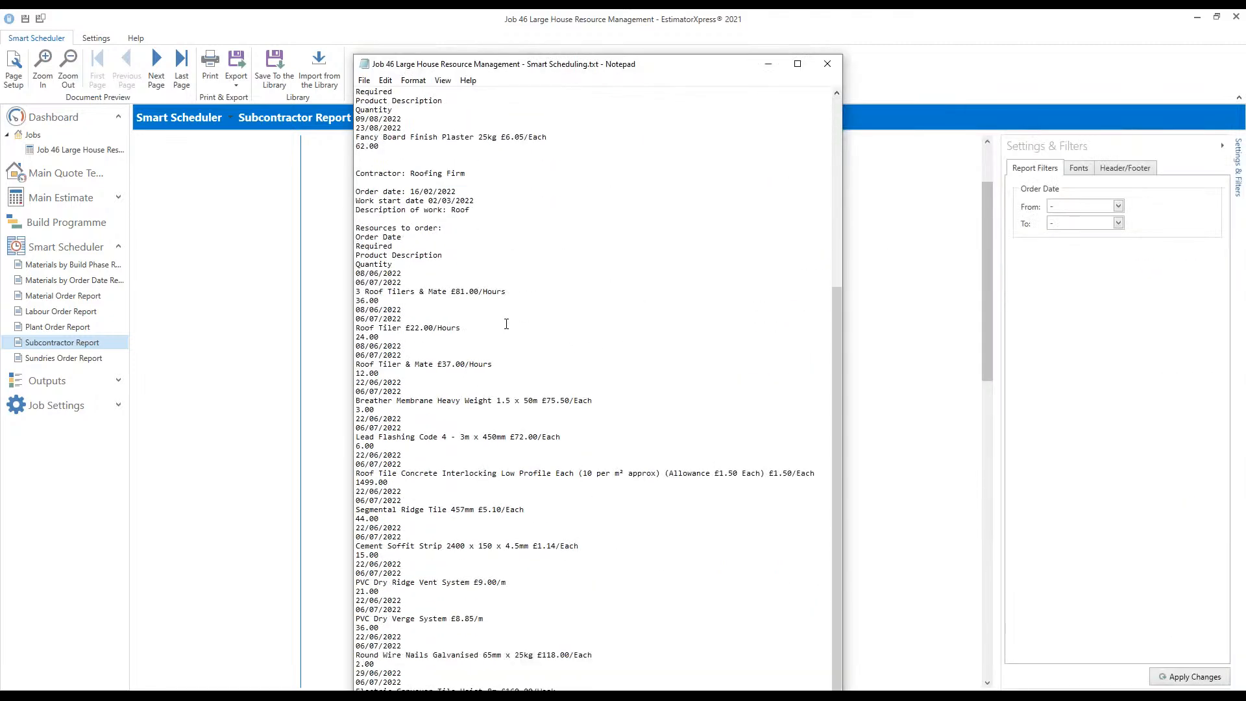
drag(842, 278, 813, 266)
mouse_move(893, 272)
mouse_down()
mouse_move(774, 273)
mouse_move(908, 272)
mouse_up()
scroll(660, 285, up, 4)
scroll(659, 285, down, 4)
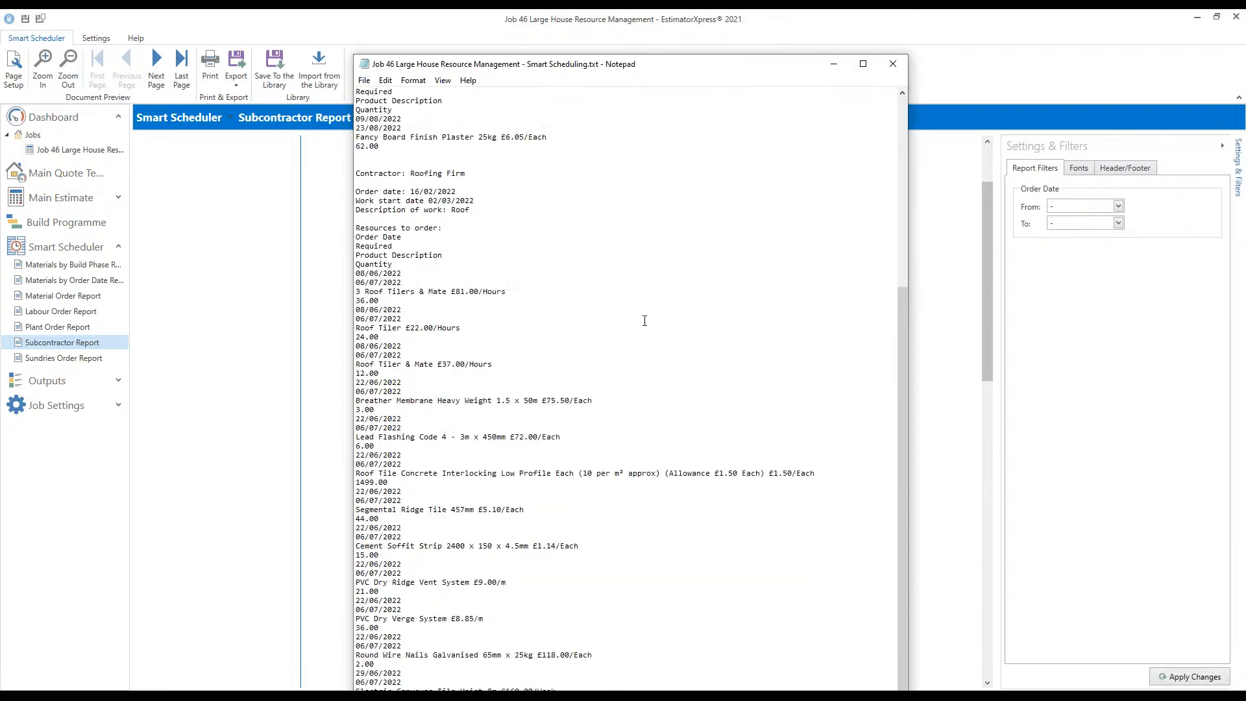
drag(561, 437, 243, 436)
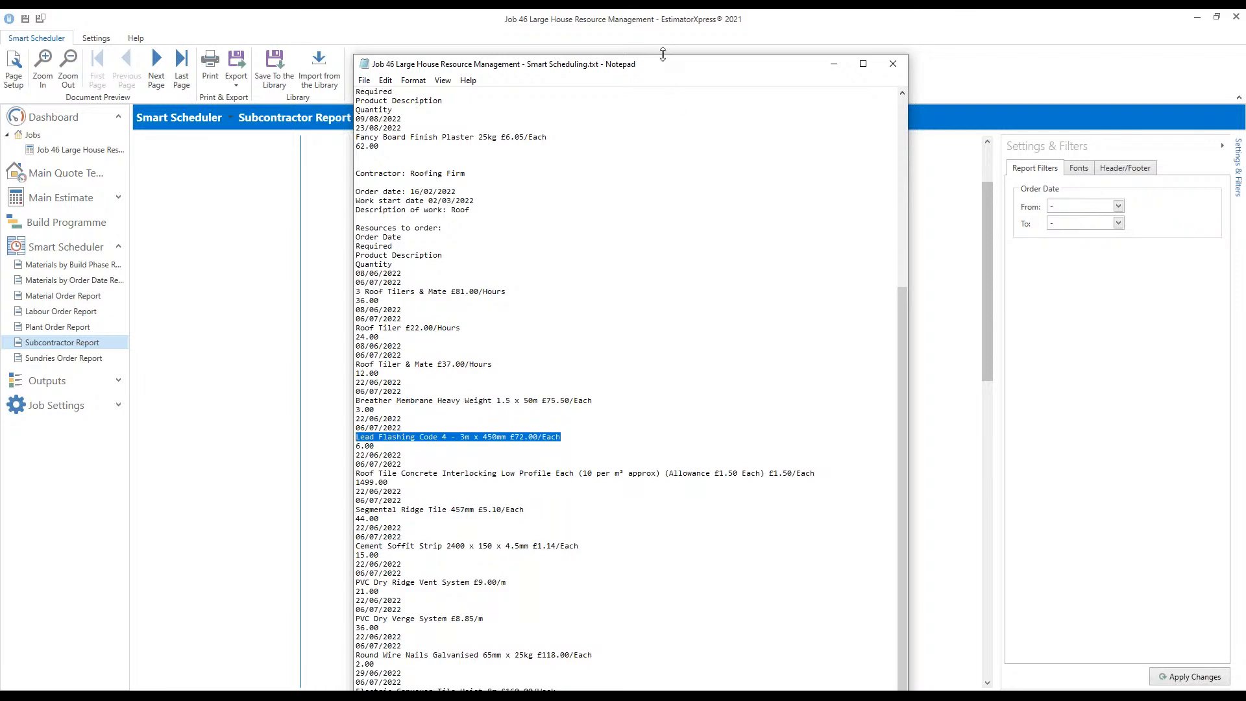
drag(662, 57, 641, 97)
scroll(632, 340, down, 6)
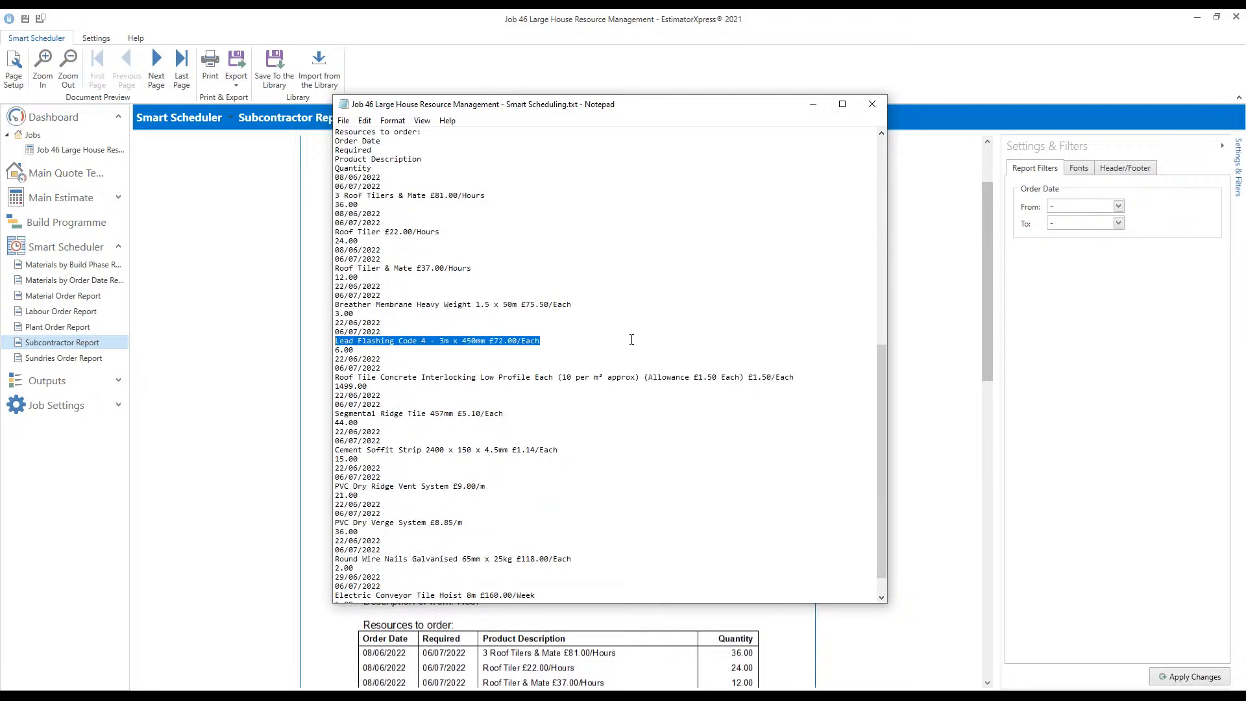
drag(390, 577, 334, 560)
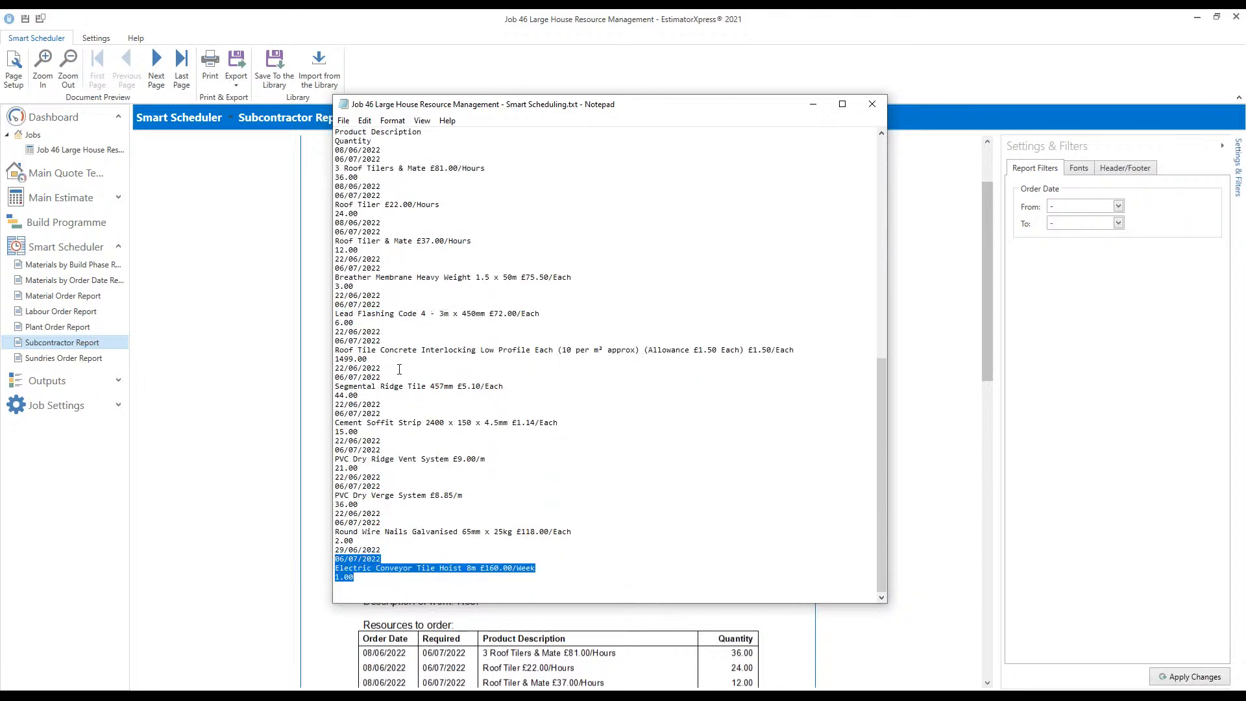
drag(399, 369, 332, 341)
drag(530, 268, 623, 242)
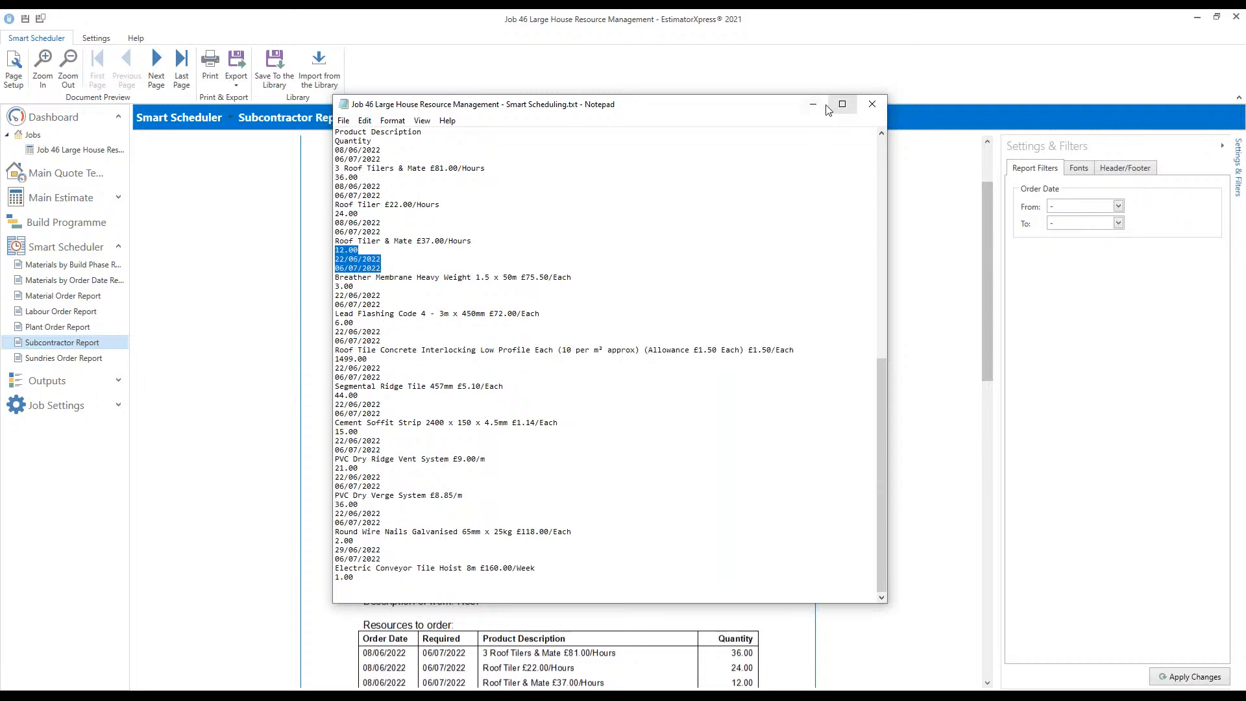
click(872, 104)
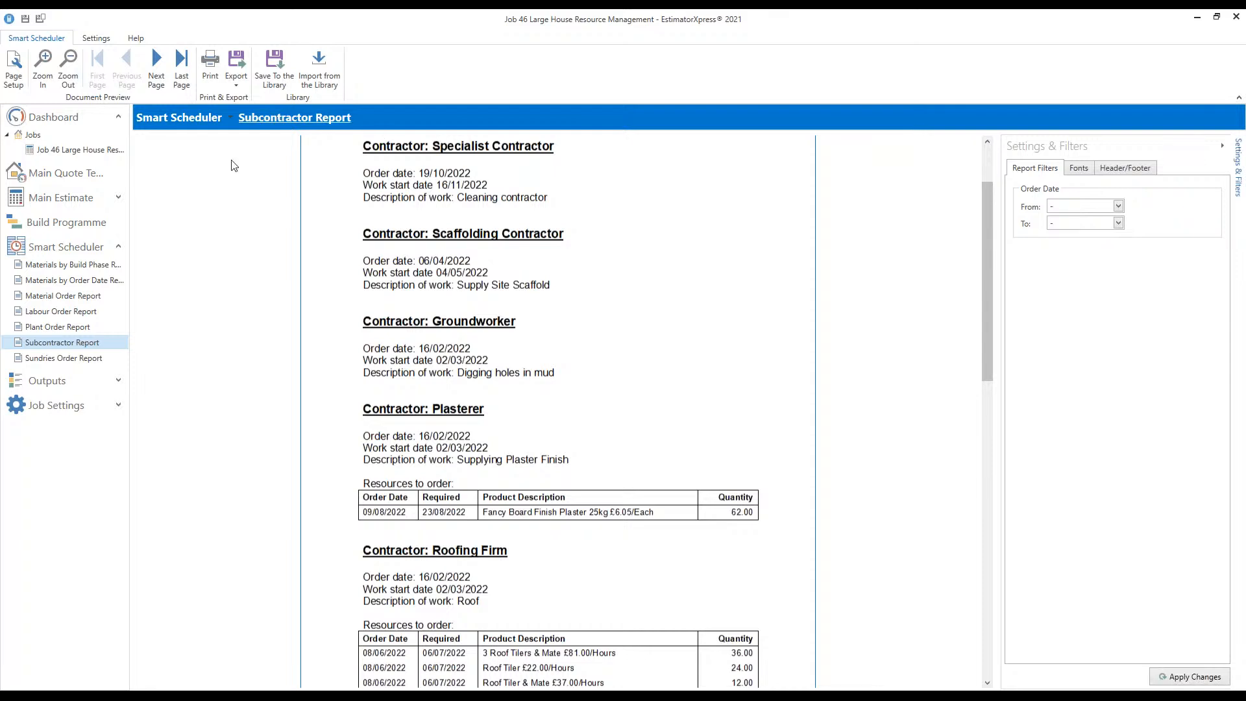
Export the Subcontractor Report as a Word document again under the same Desktop file name and open the exported document
click(236, 69)
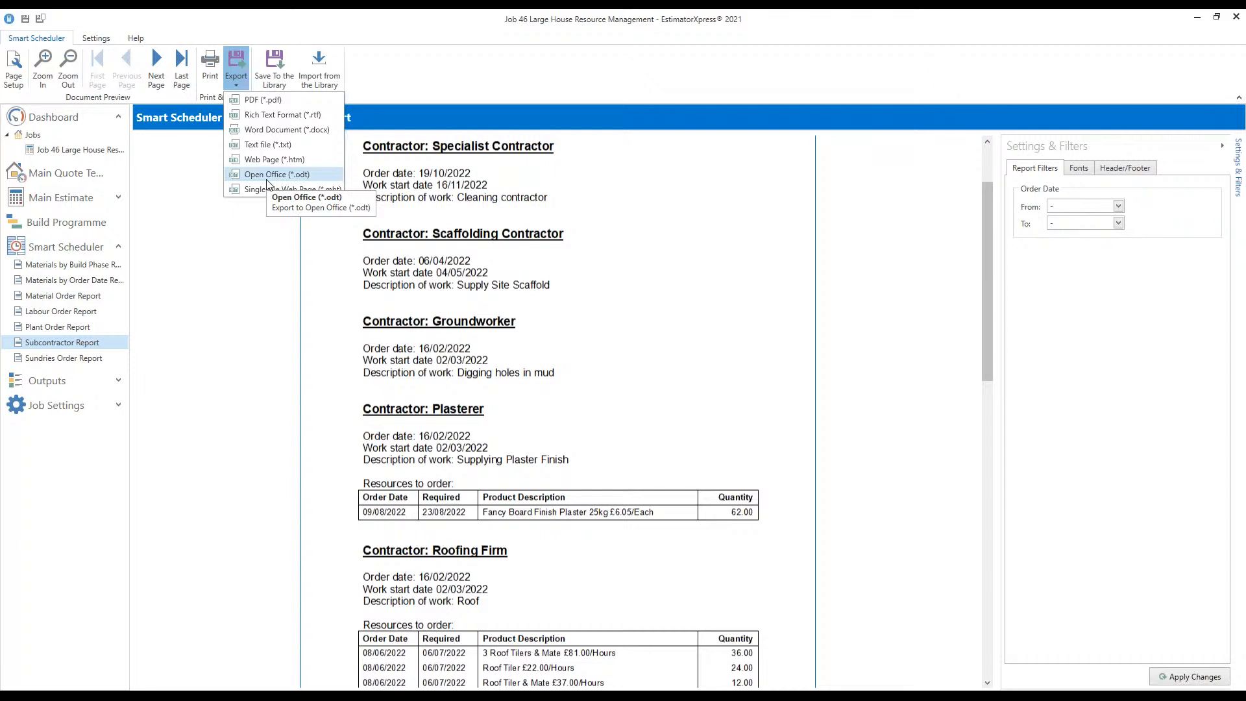
click(221, 286)
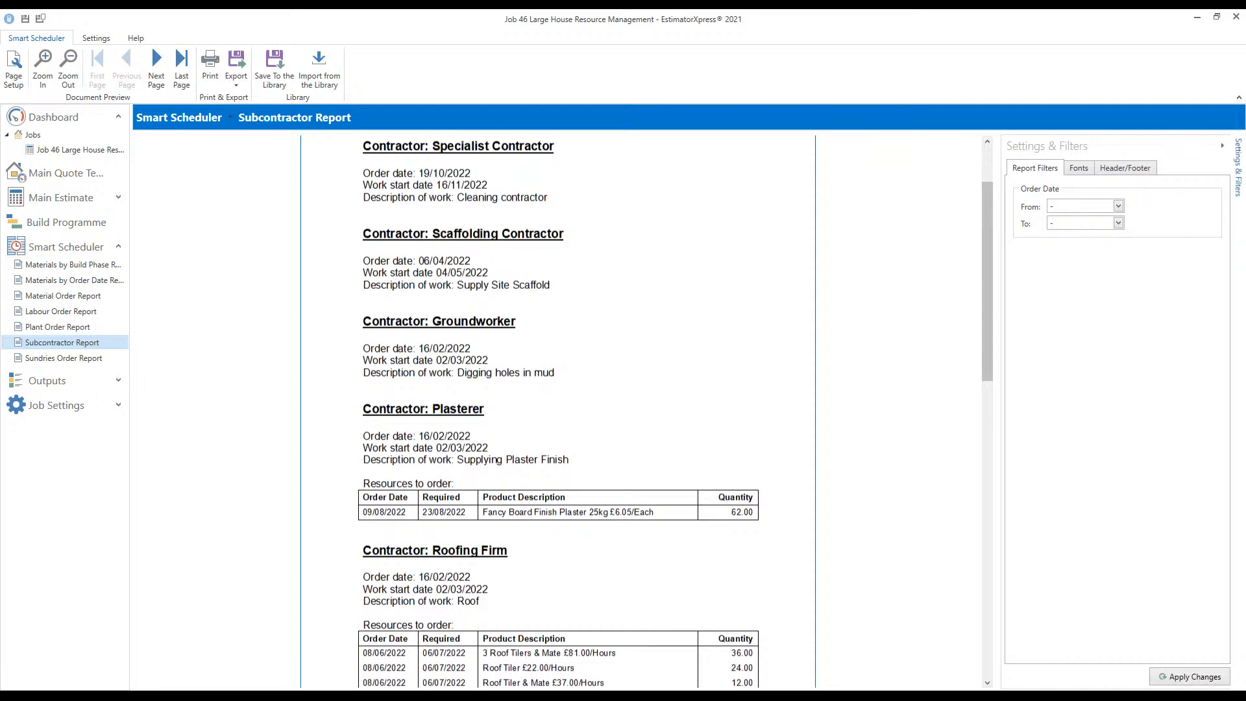
click(237, 70)
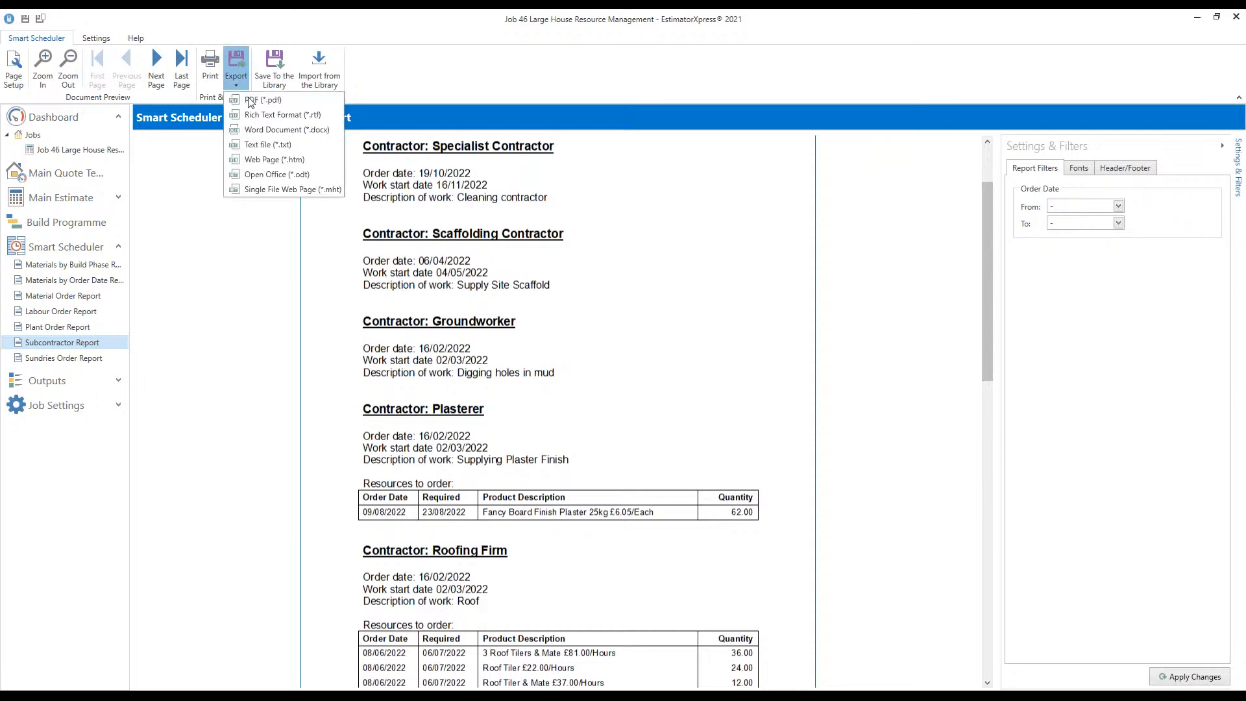
click(290, 133)
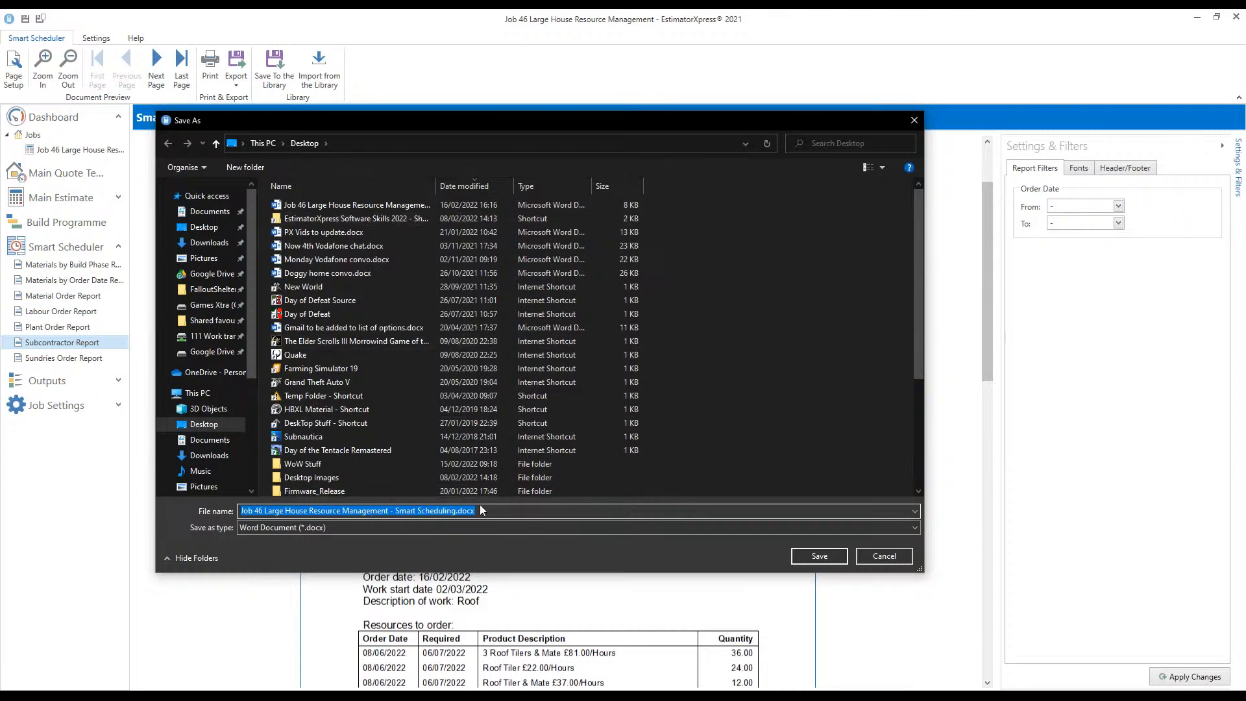
click(496, 512)
scroll(389, 364, down, 2)
scroll(385, 348, down, 3)
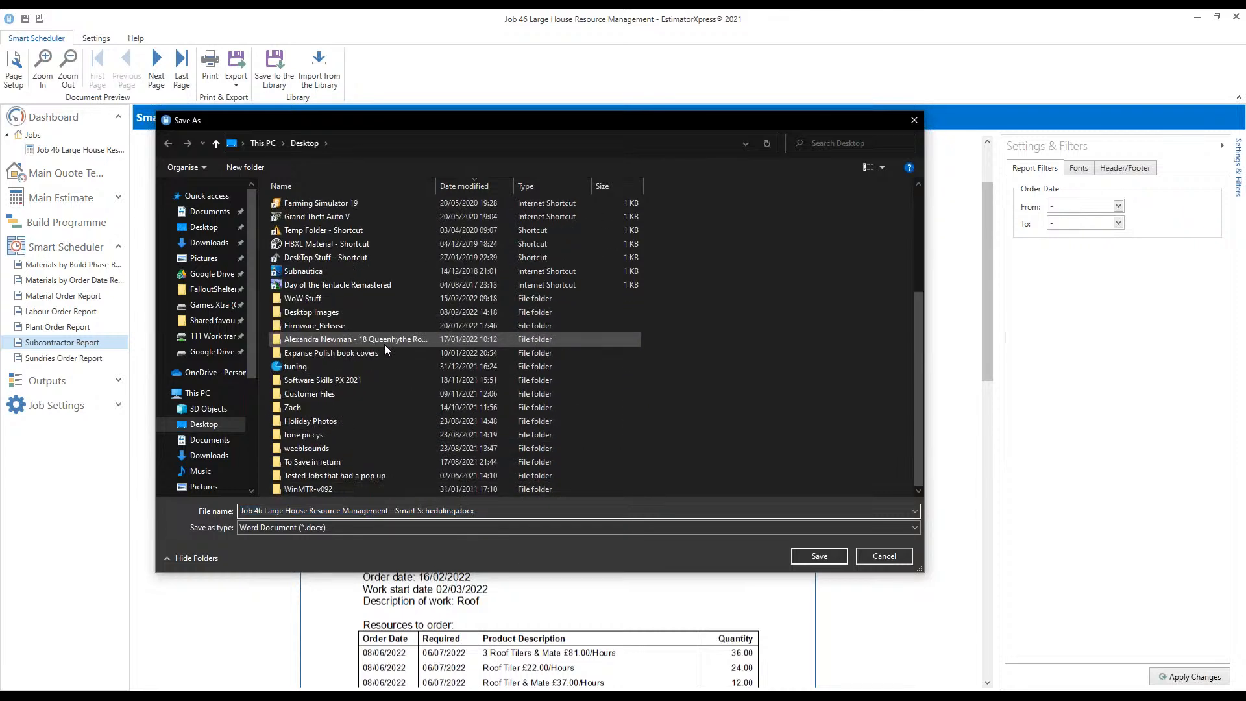
click(812, 557)
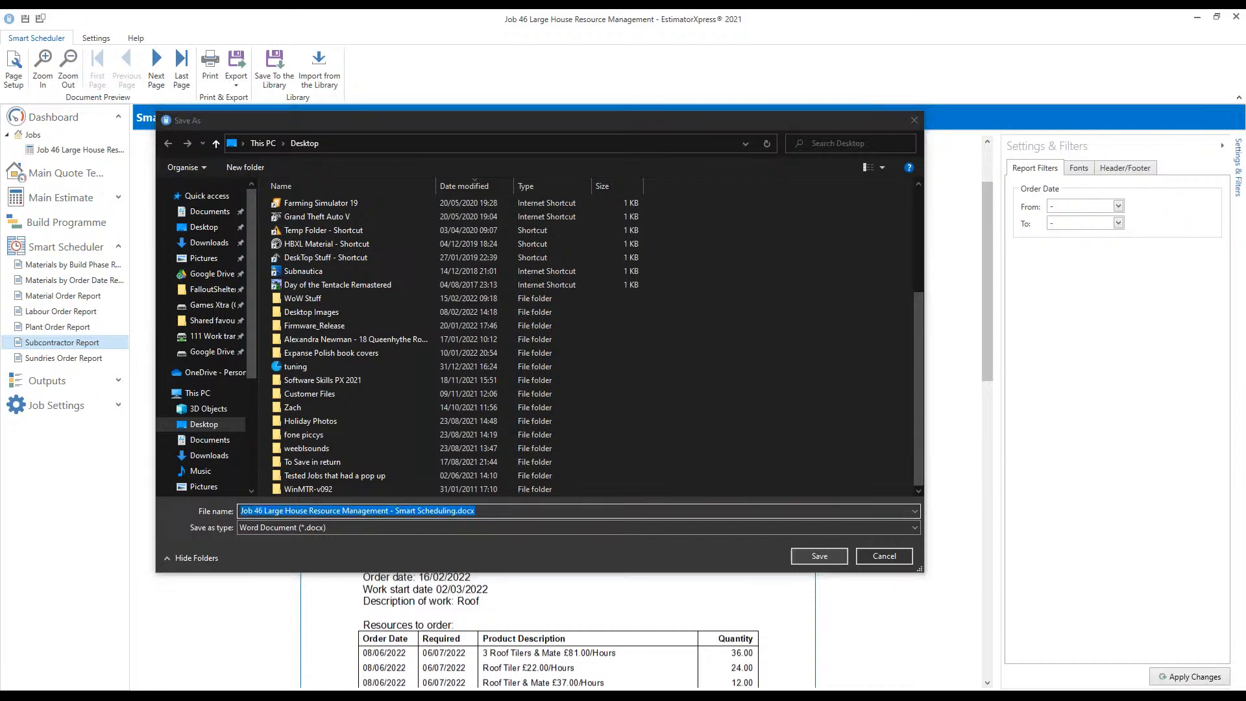
click(658, 406)
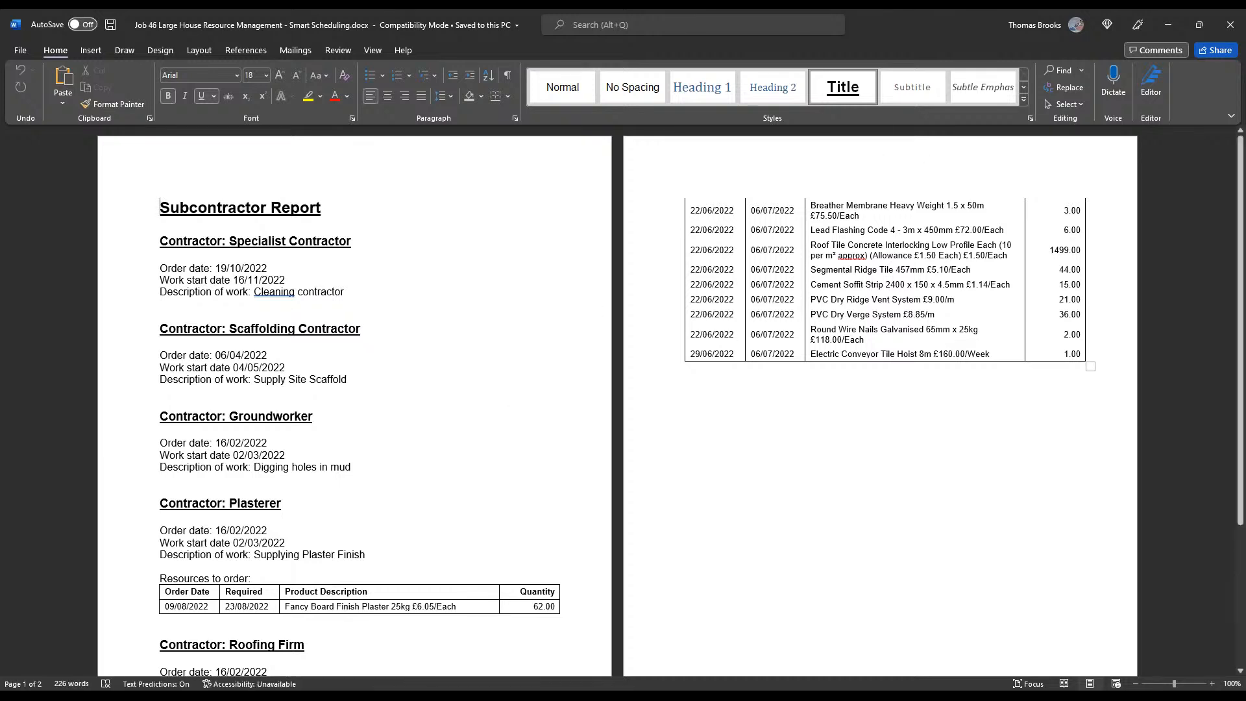
Review the contractor sections, resource tables and footers of the exported Subcontractor Report in Word and close the document
drag(993, 260, 922, 255)
click(922, 256)
scroll(407, 360, down, 3)
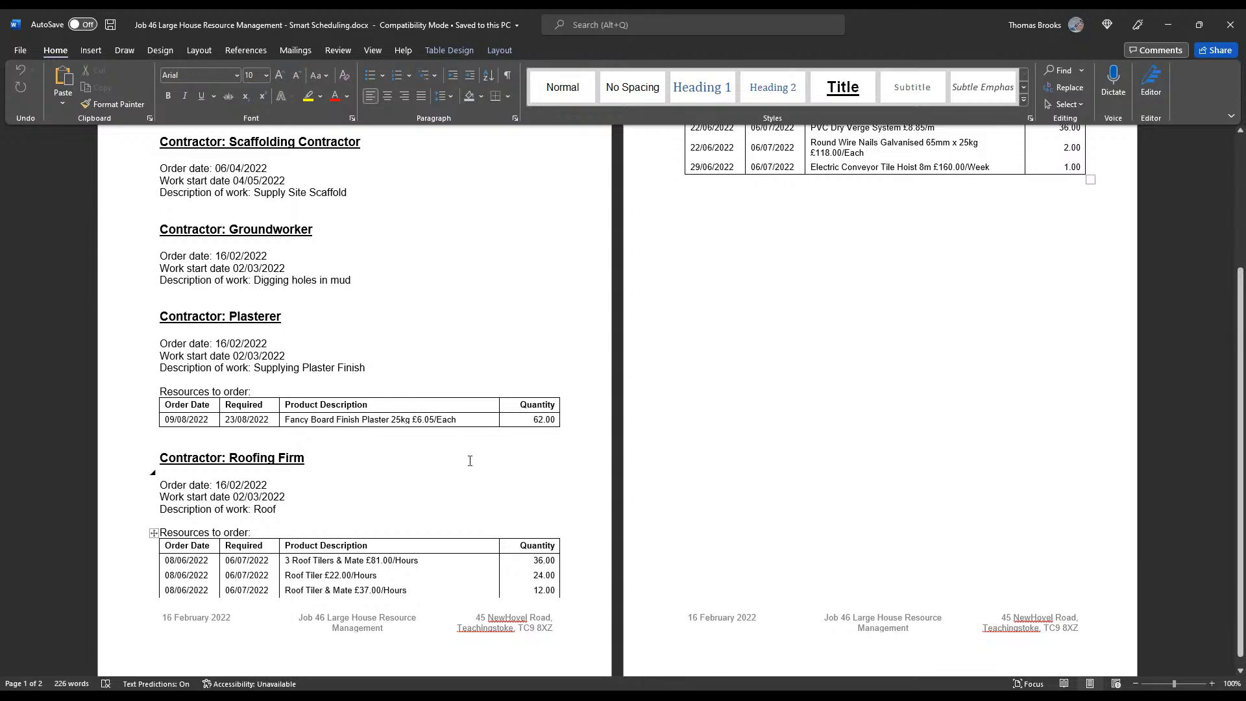
scroll(457, 434, up, 2)
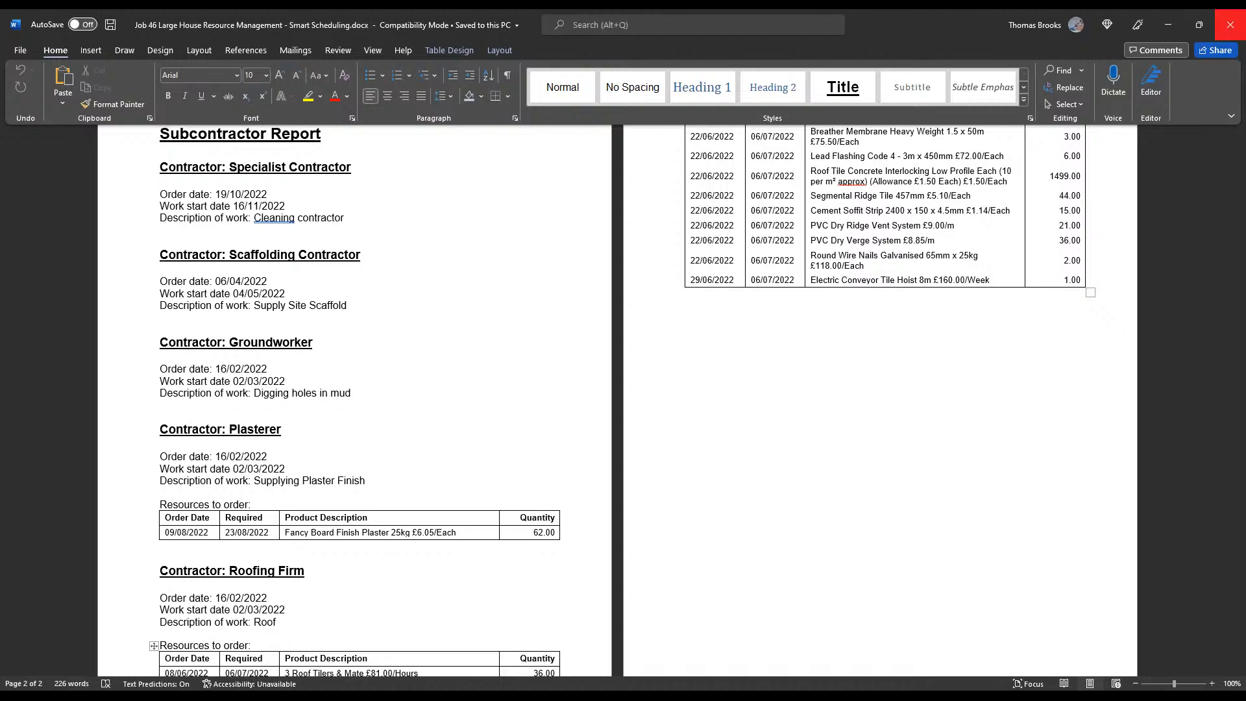
click(1224, 27)
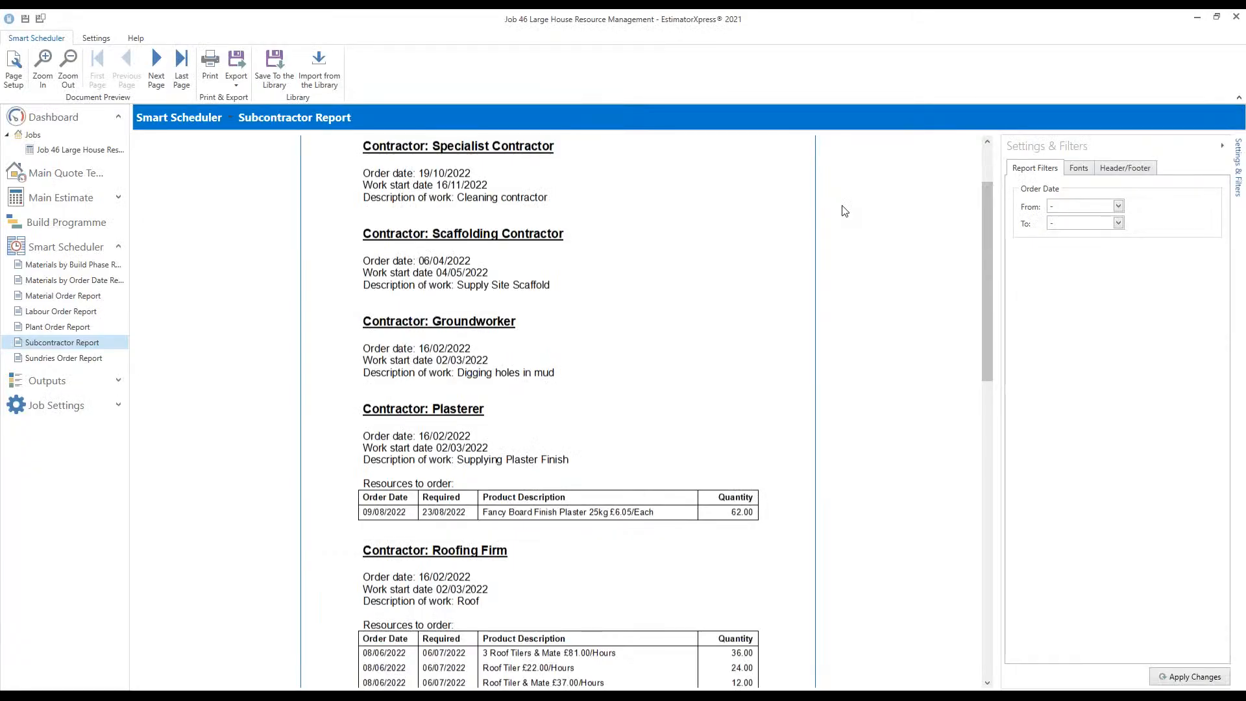